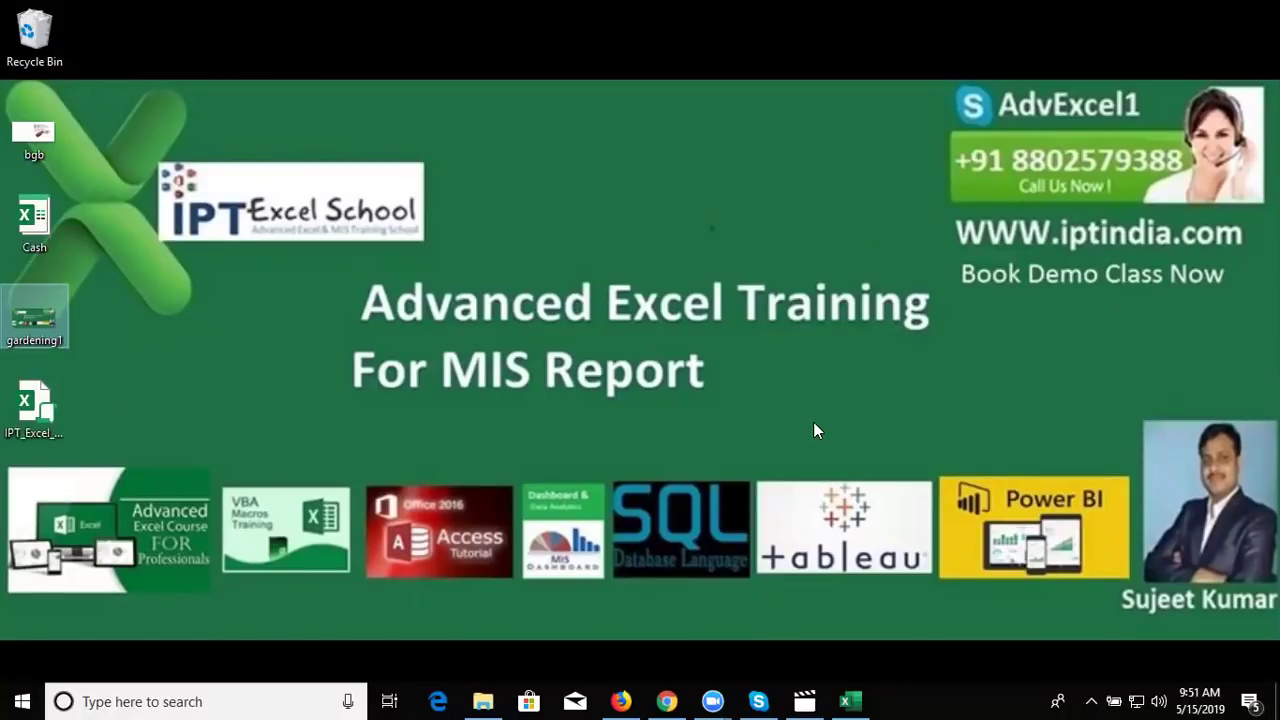
Step: Bring the TB account code transfer workbook forward on TB APRIL 2019 at row 1, briefly checking TB master mapping
{"action": "left_click", "coordinate": [858, 699]}
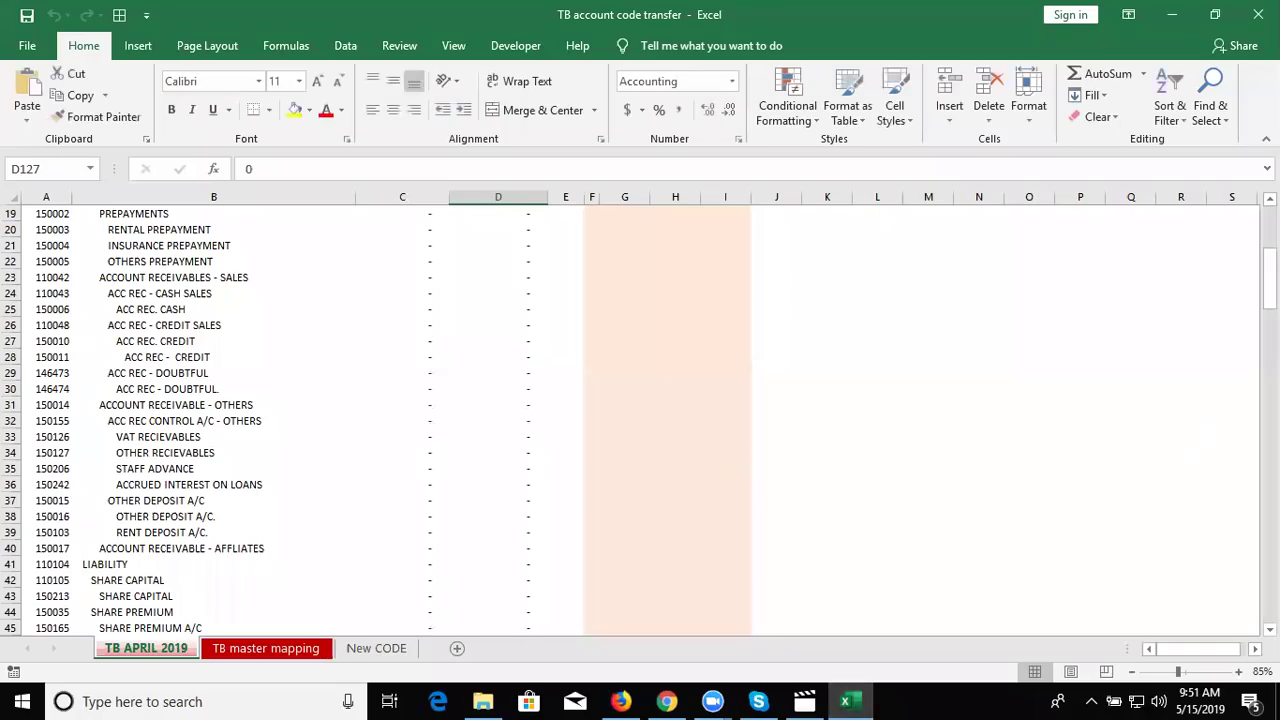
{"action": "left_click_drag", "start_coordinate": [1270, 280], "coordinate": [1270, 225]}
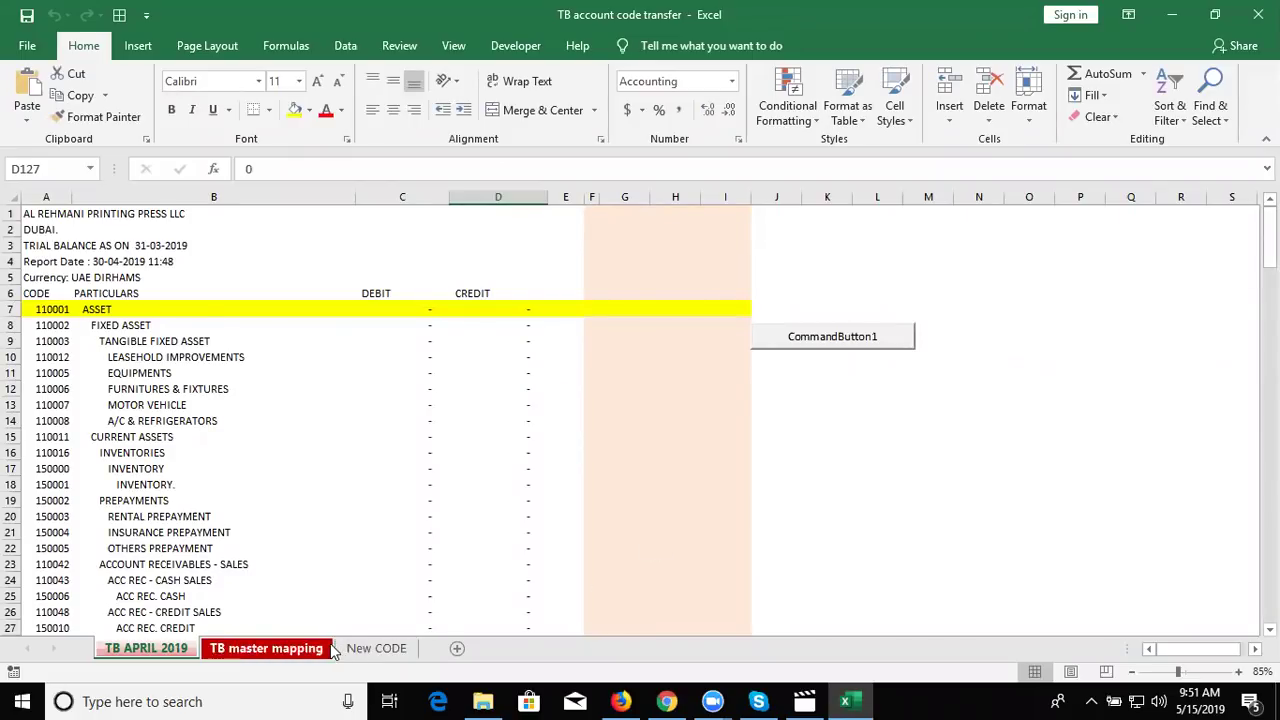
{"action": "left_click", "coordinate": [232, 650]}
{"action": "left_click", "coordinate": [150, 648]}
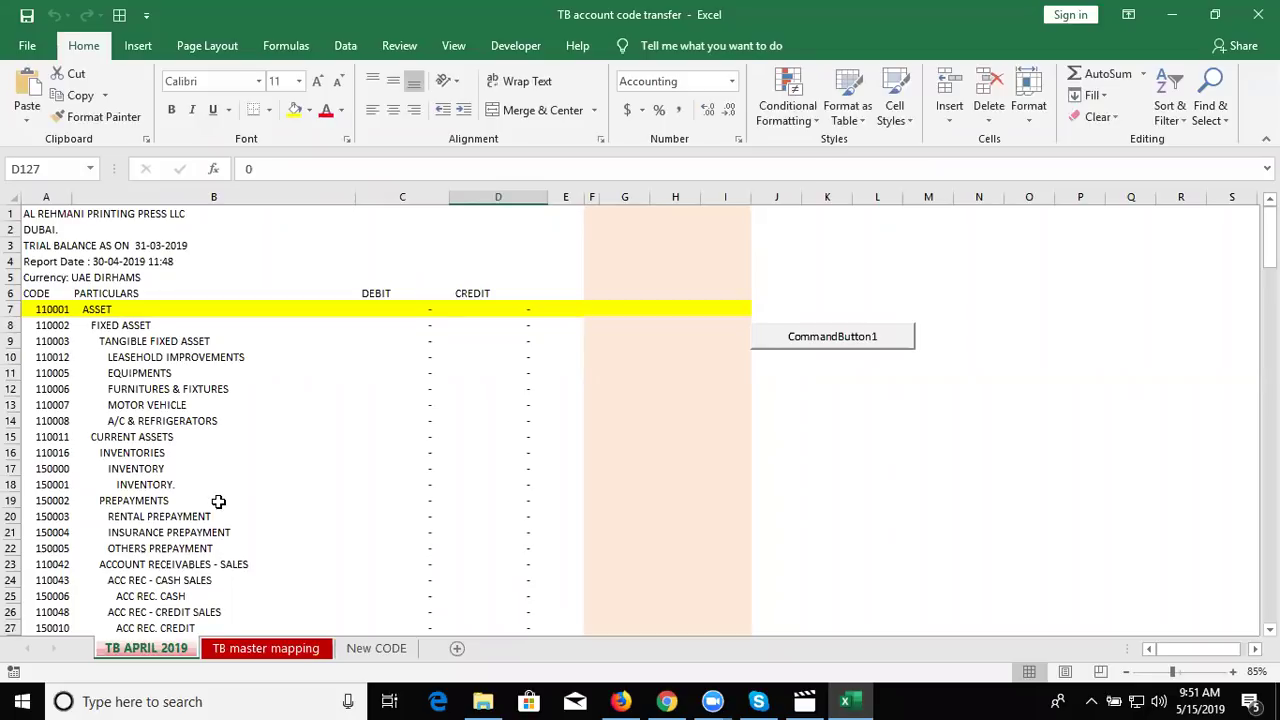
{"action": "key", "text": "alt+F11"}
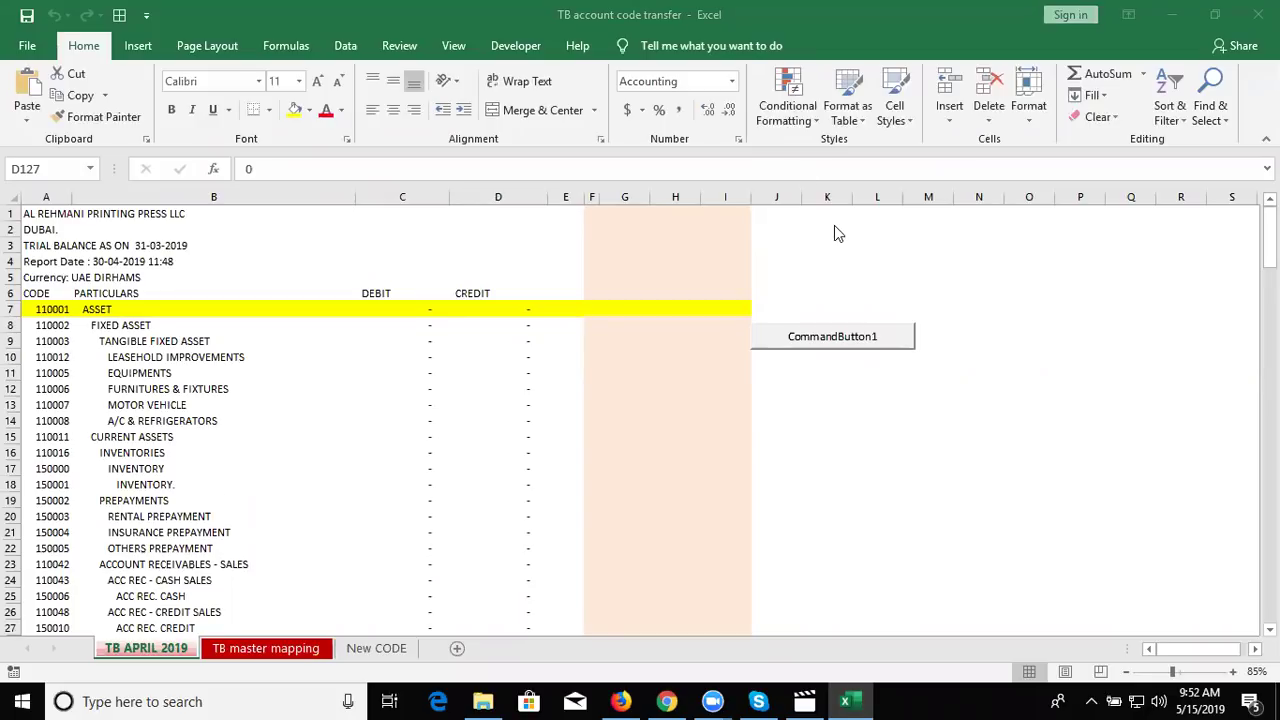
Step: Scan TB master mapping's code column from the top down to its last code, 150124
{"action": "left_click", "coordinate": [265, 650]}
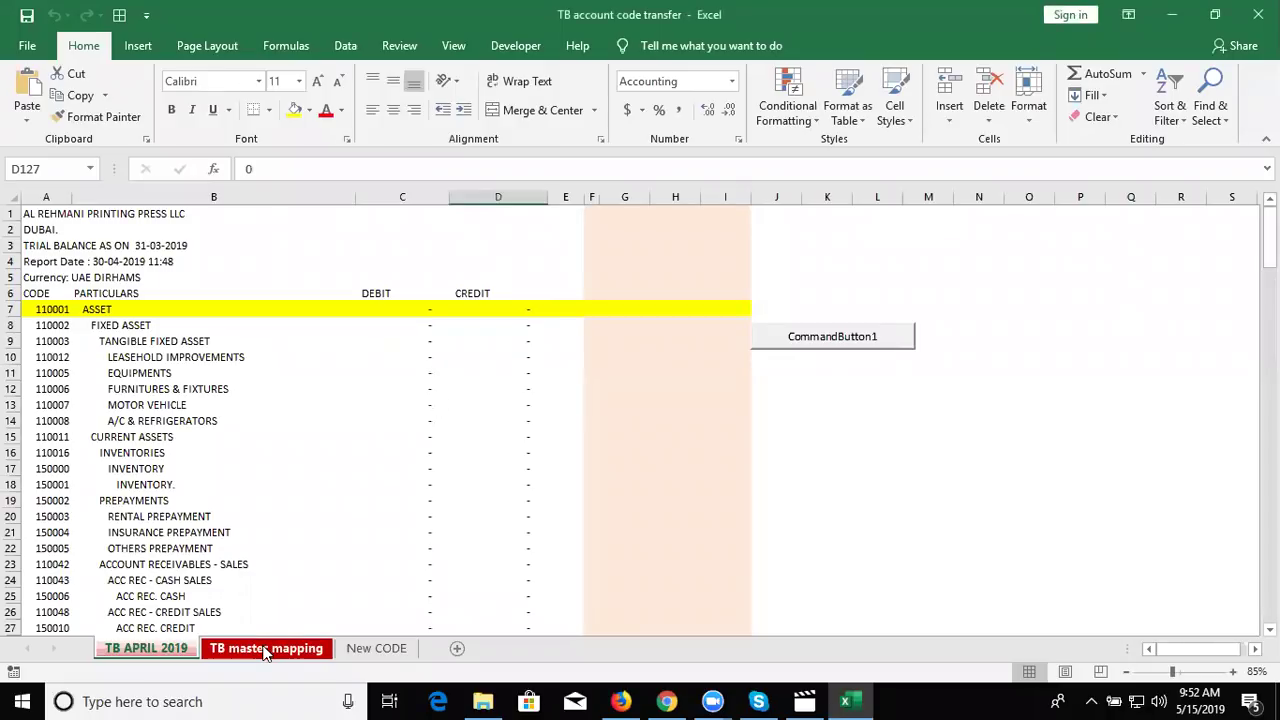
{"action": "left_click", "coordinate": [265, 650]}
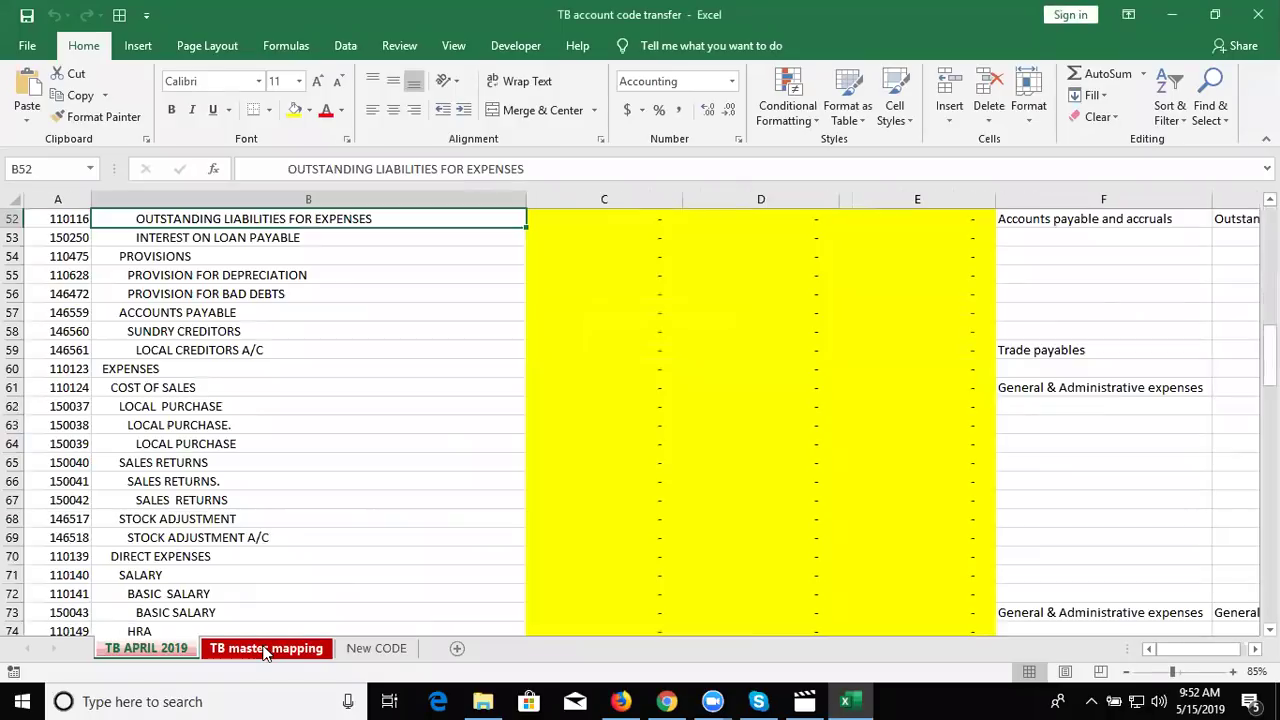
{"action": "left_click", "coordinate": [176, 353]}
{"action": "key", "text": "Left"}
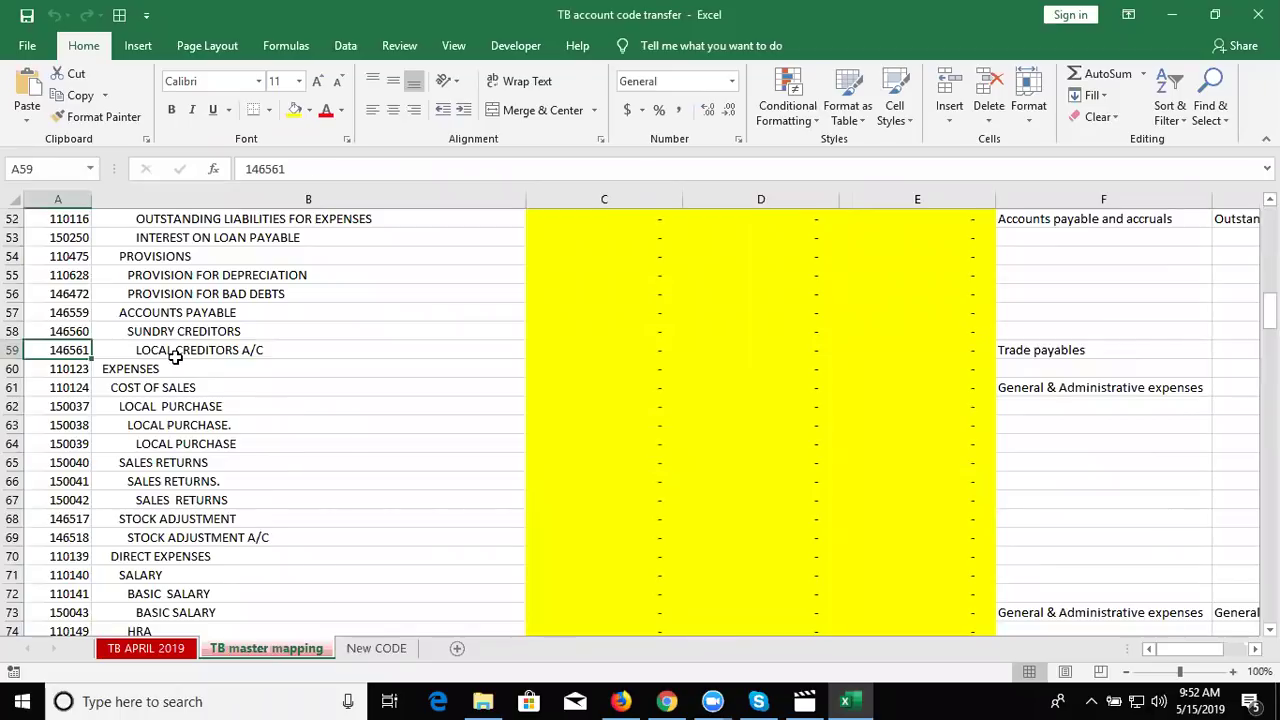
{"action": "key", "text": "ctrl+Up"}
{"action": "key", "text": "ctrl+Down"}
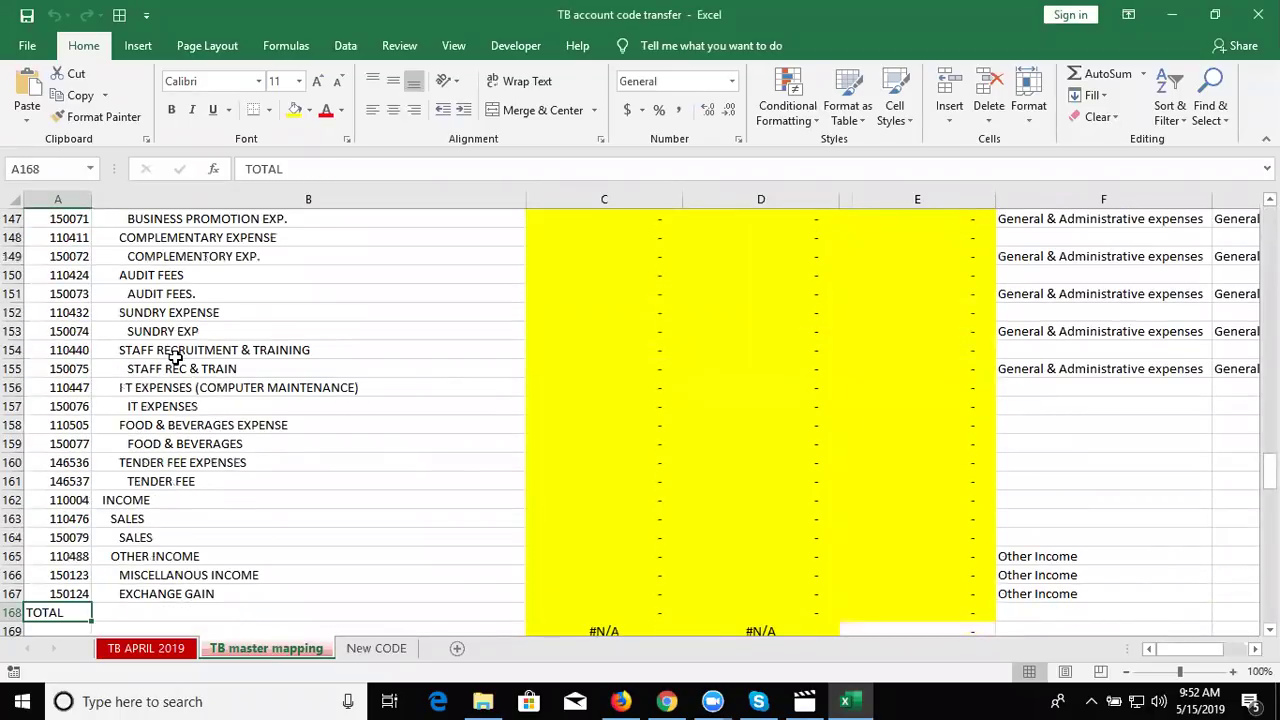
{"action": "key", "text": "Up"}
{"action": "key", "text": "ctrl+Up"}
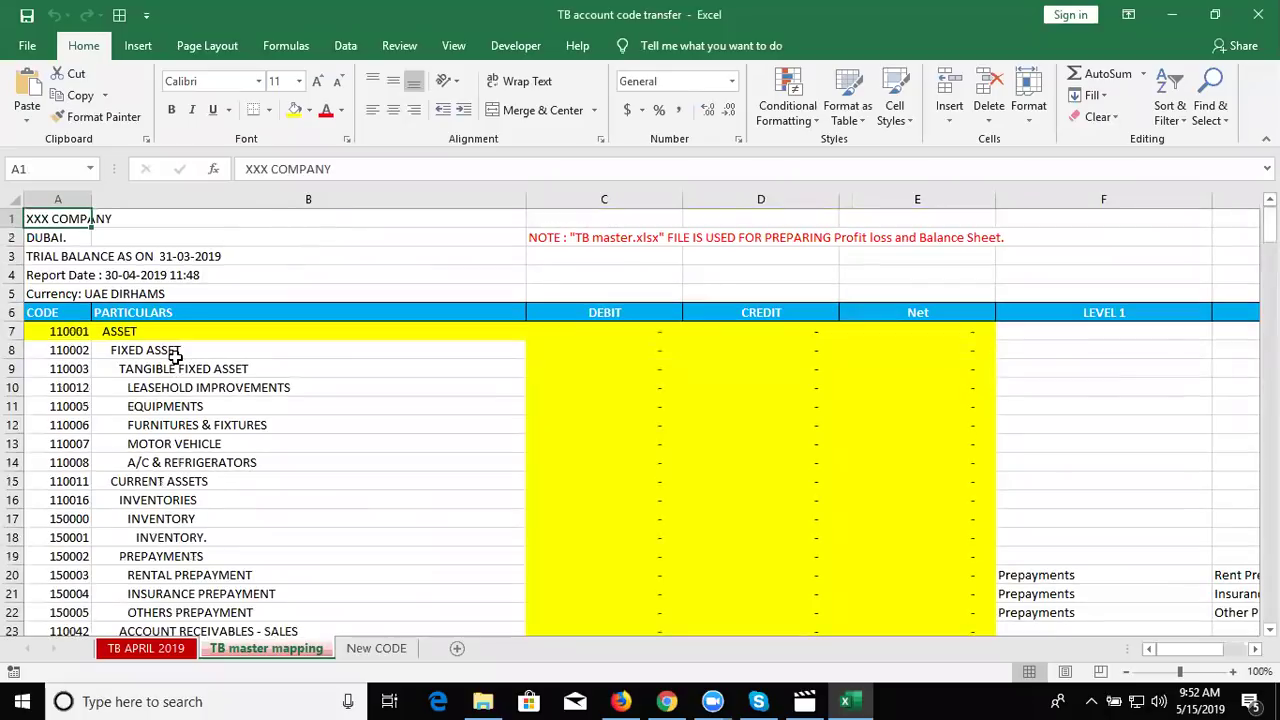
Step: Copy code 110003 from A9 of TB APRIL 2019 and find it in TB master mapping
{"action": "left_click", "coordinate": [146, 649]}
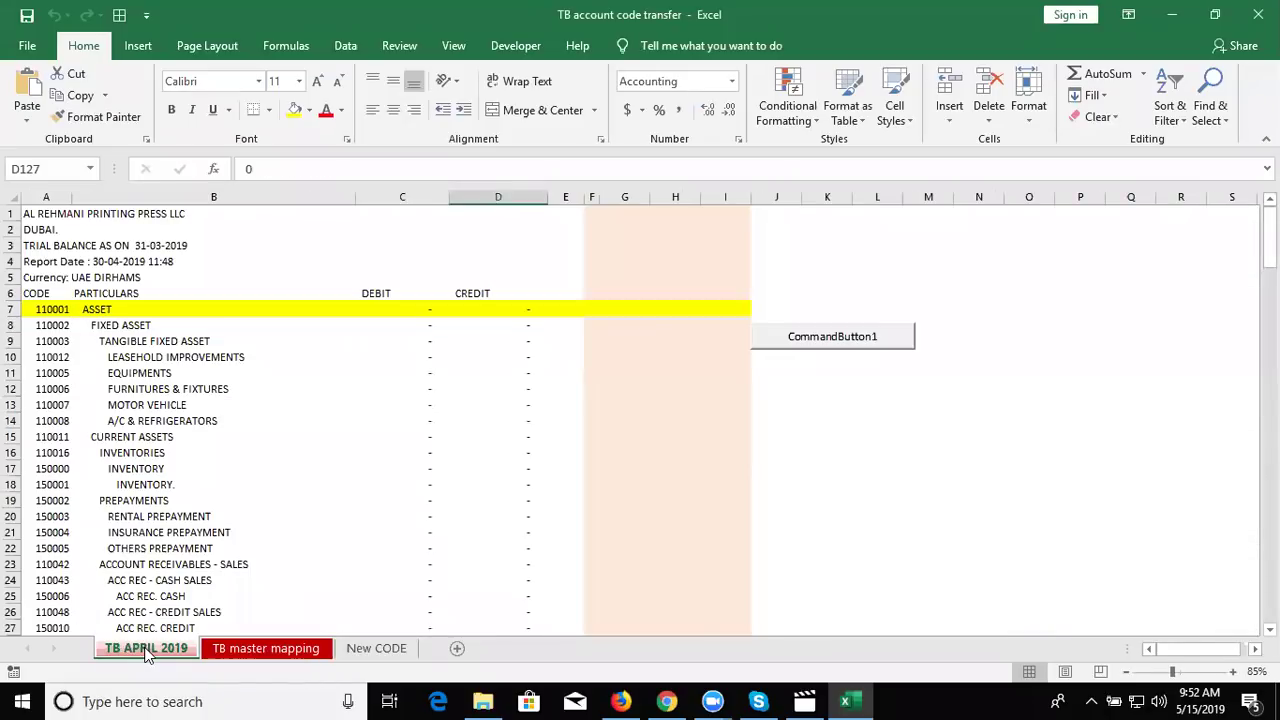
{"action": "left_click", "coordinate": [38, 341]}
{"action": "key", "text": "ctrl+c"}
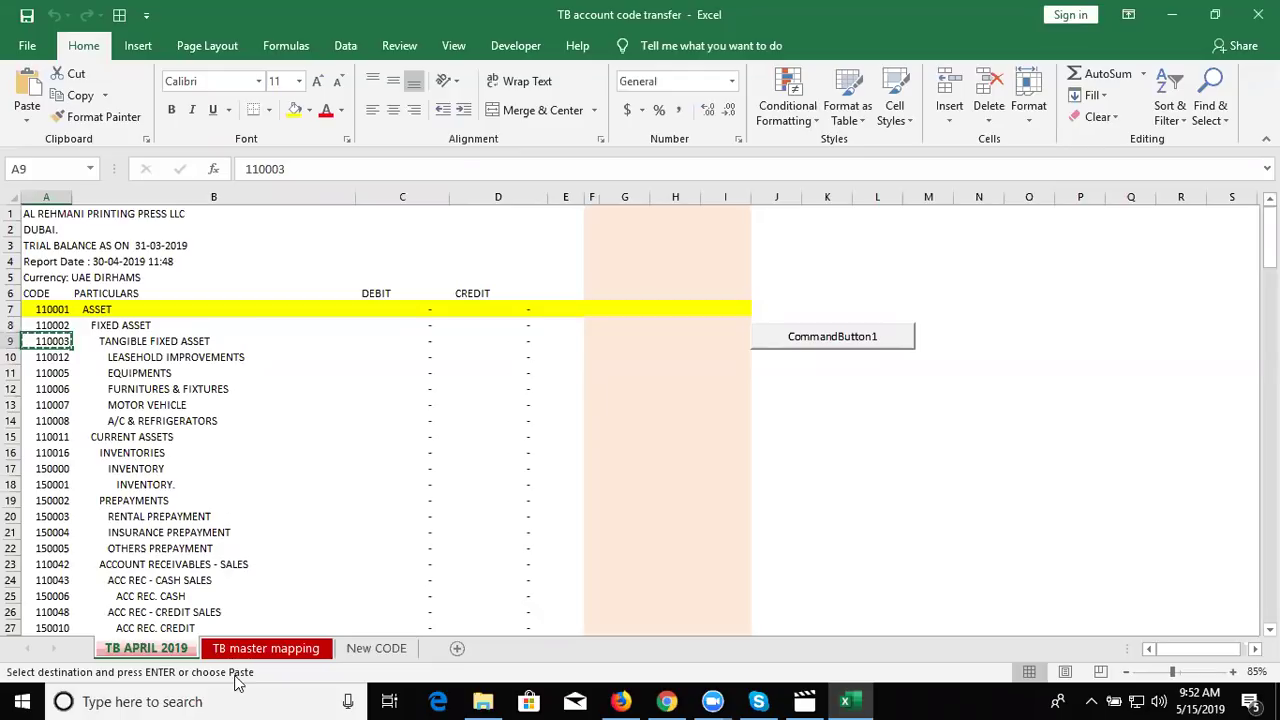
{"action": "left_click", "coordinate": [253, 652]}
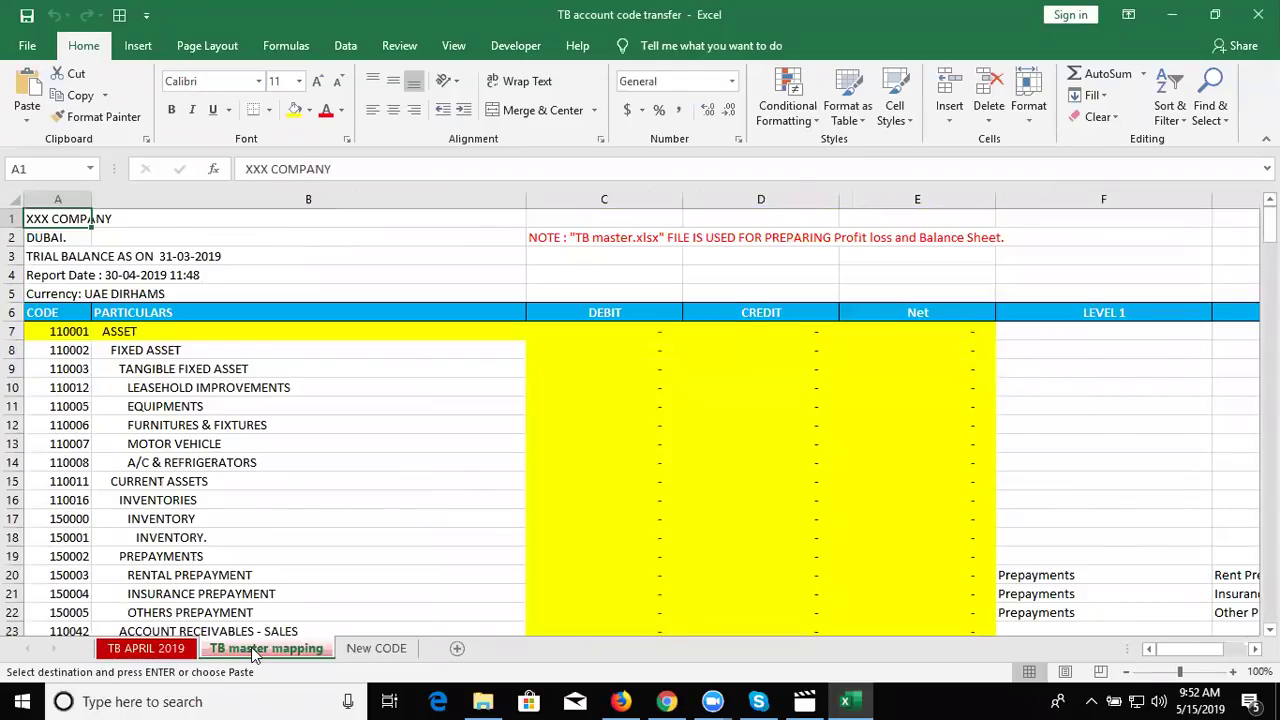
{"action": "key", "text": "ctrl+f"}
{"action": "key", "text": "ctrl+v"}
{"action": "key", "text": "Return"}
{"action": "key", "text": "Escape"}
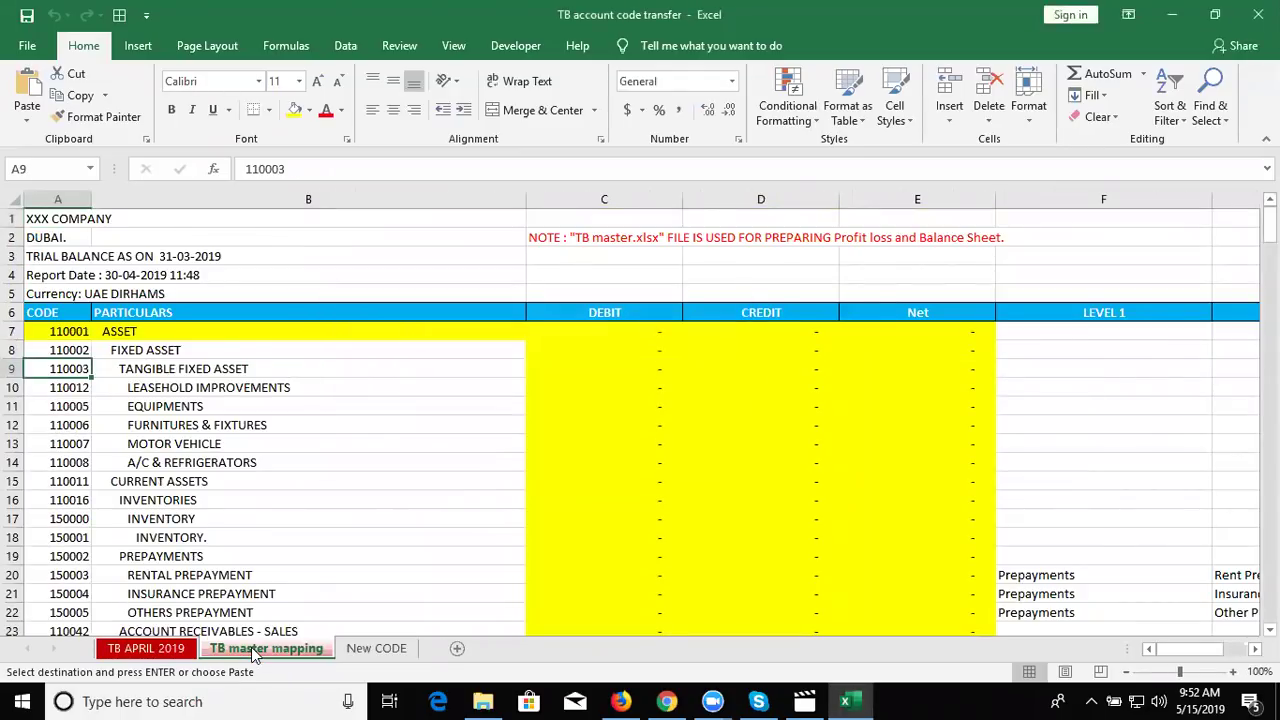
{"action": "key", "text": "Right"}
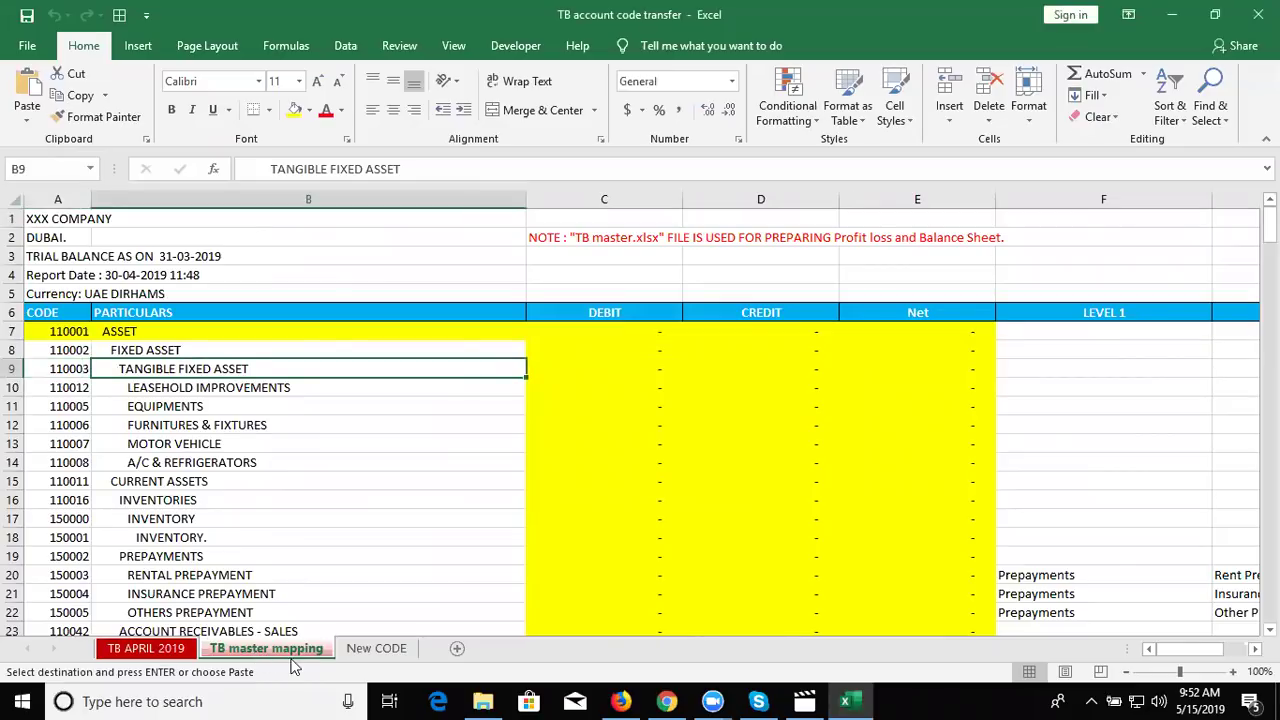
{"action": "left_click", "coordinate": [352, 650]}
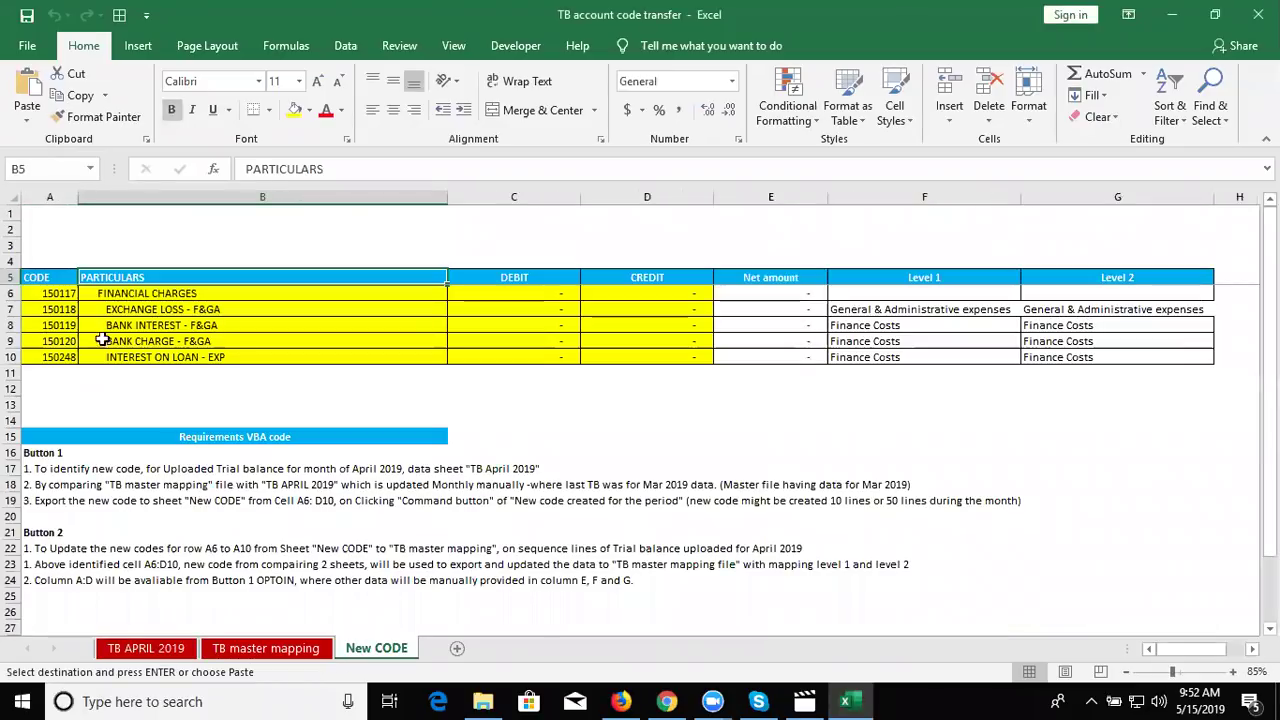
Step: Copy new code 150117 from A6 and search TB master mapping for it, finding nothing
{"action": "left_click", "coordinate": [64, 292]}
{"action": "left_click_drag", "start_coordinate": [65, 290], "coordinate": [60, 292]}
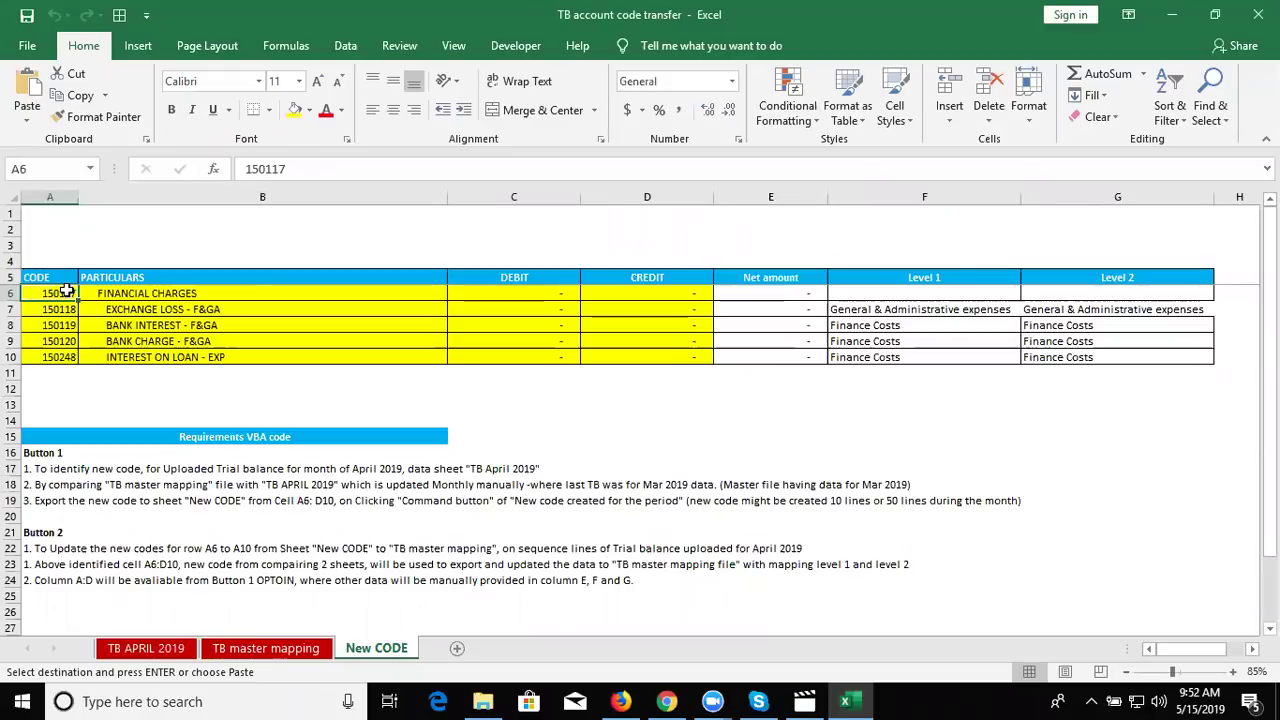
{"action": "left_click", "coordinate": [226, 651]}
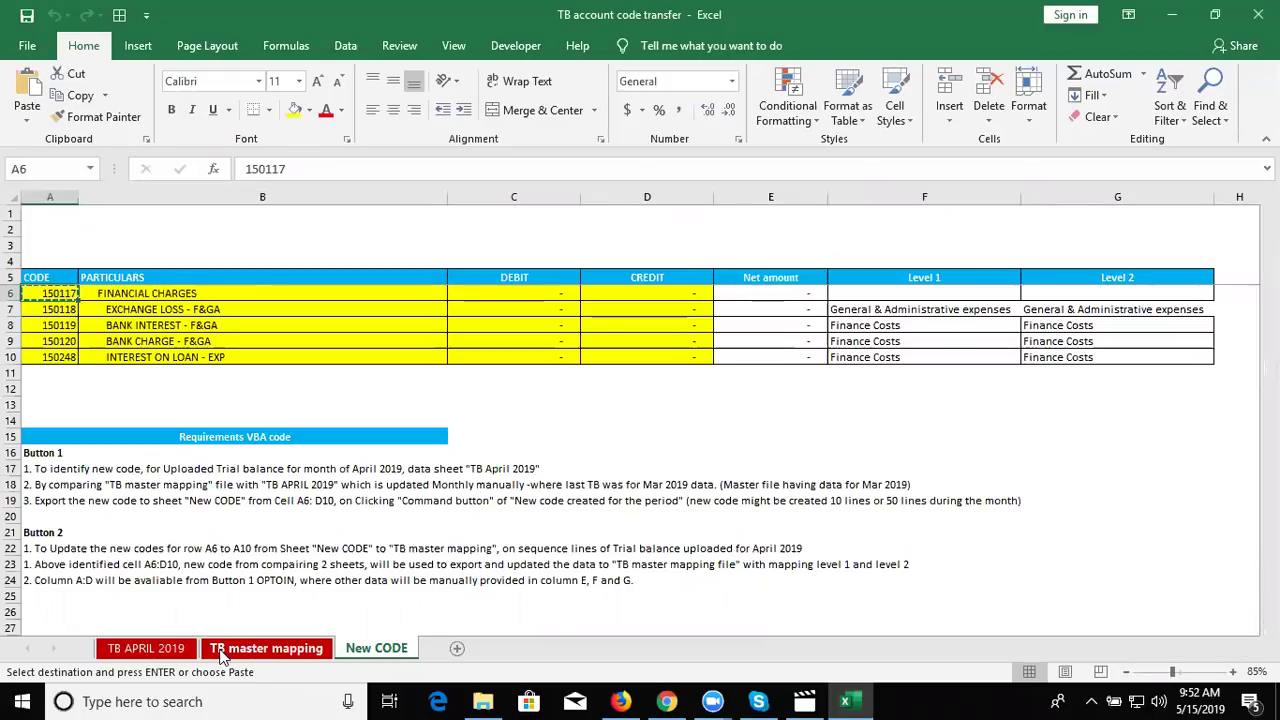
{"action": "key", "text": "ctrl+f"}
{"action": "key", "text": "ctrl+v"}
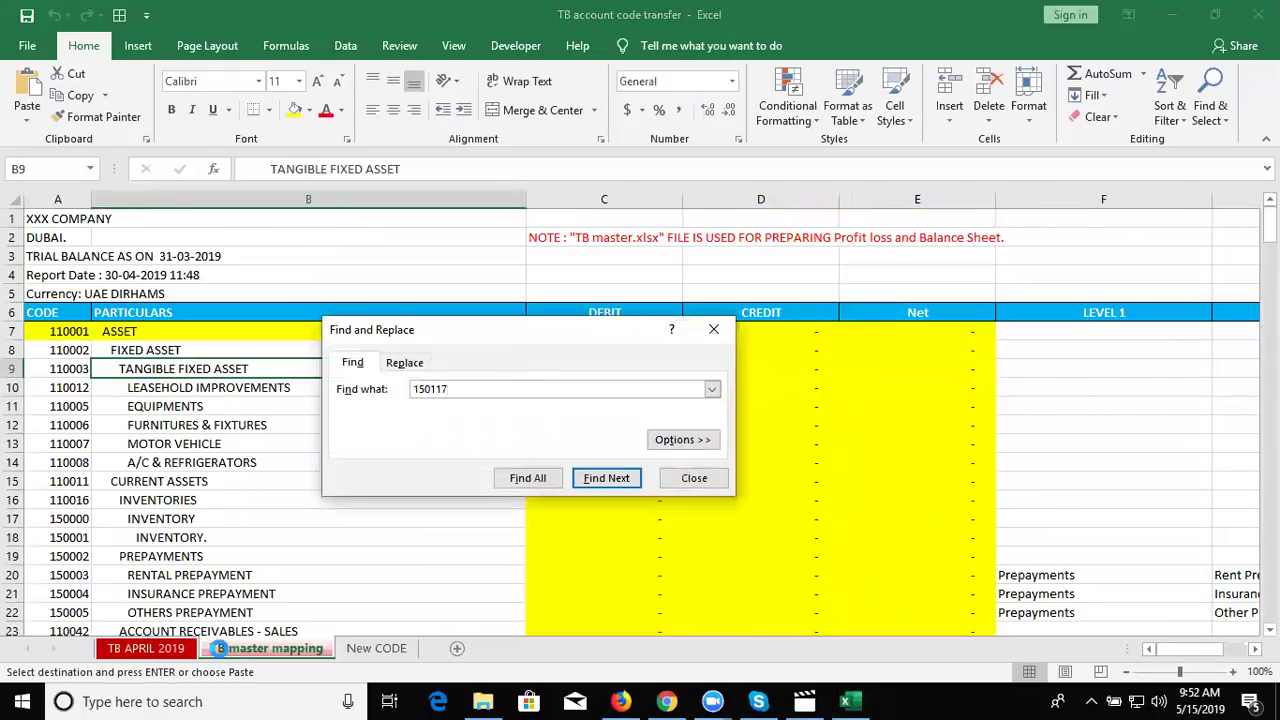
{"action": "key", "text": "Return"}
{"action": "key", "text": "Return"}
{"action": "key", "text": "Escape"}
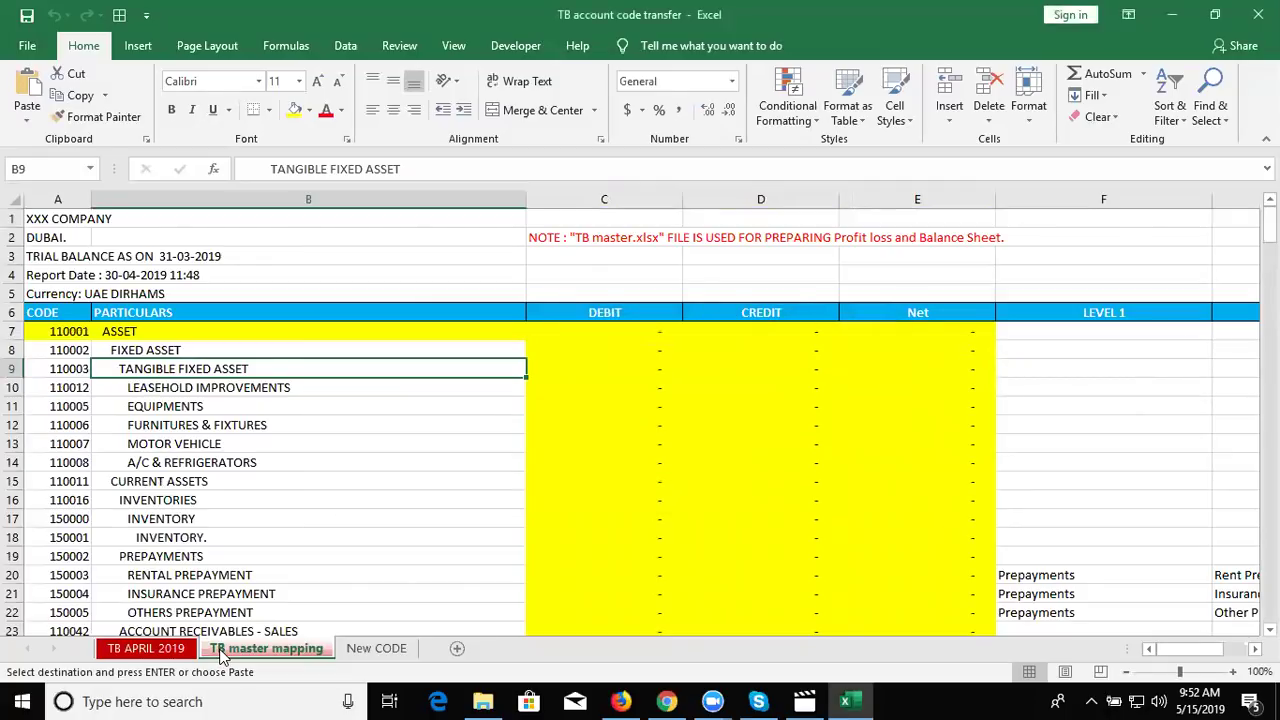
Step: Check TB APRIL 2019's code list, running from 110001 down to 150124 above TOTAL
{"action": "left_click", "coordinate": [150, 650]}
{"action": "left_click", "coordinate": [72, 403]}
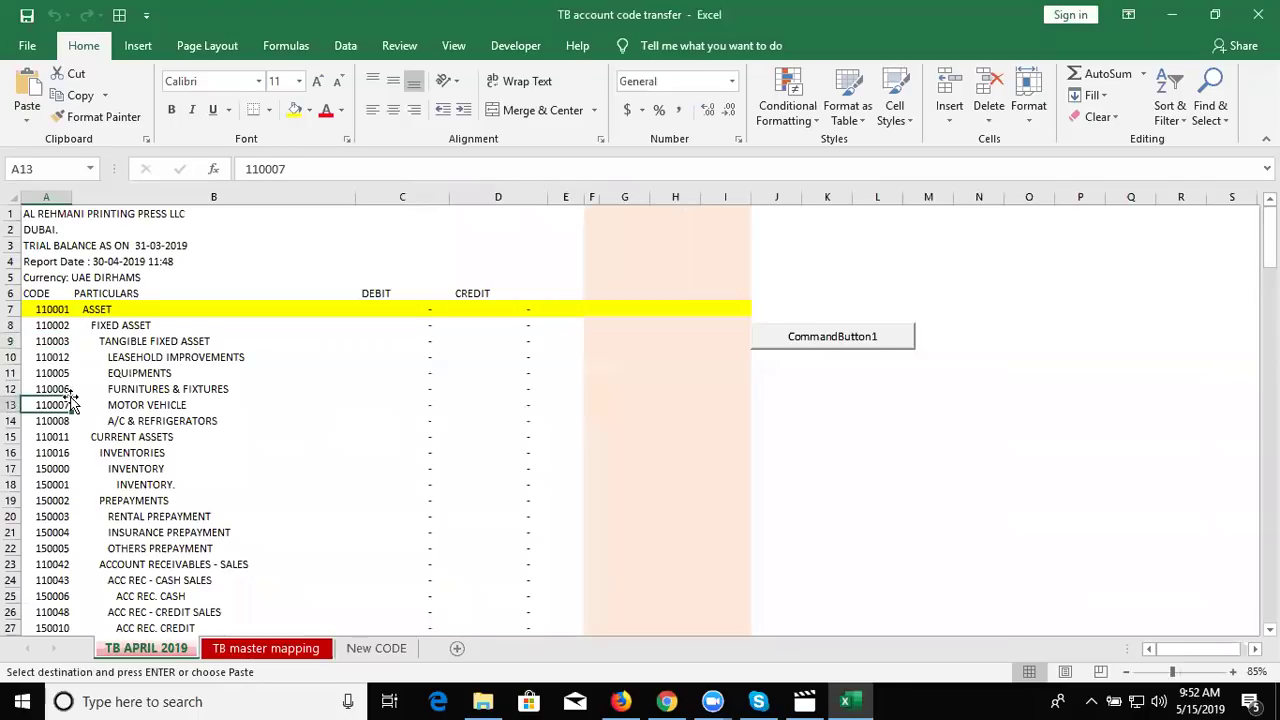
{"action": "key", "text": "ctrl+Down"}
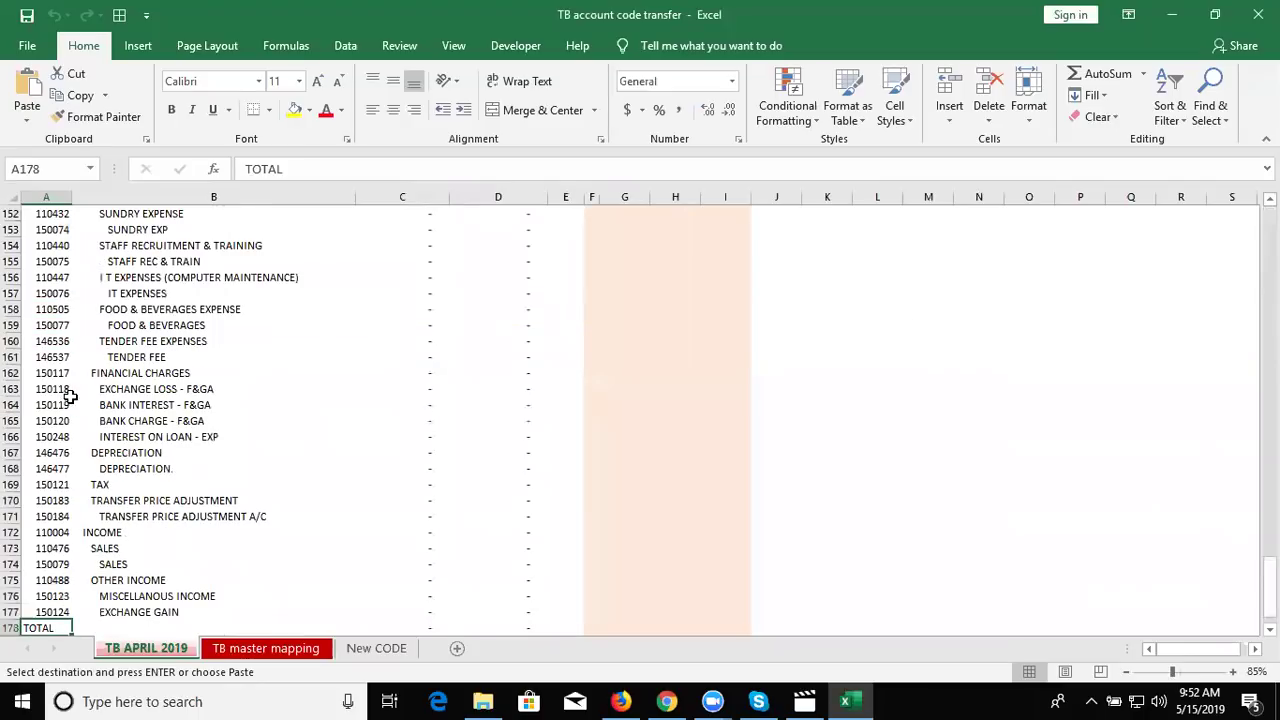
{"action": "key", "text": "Up"}
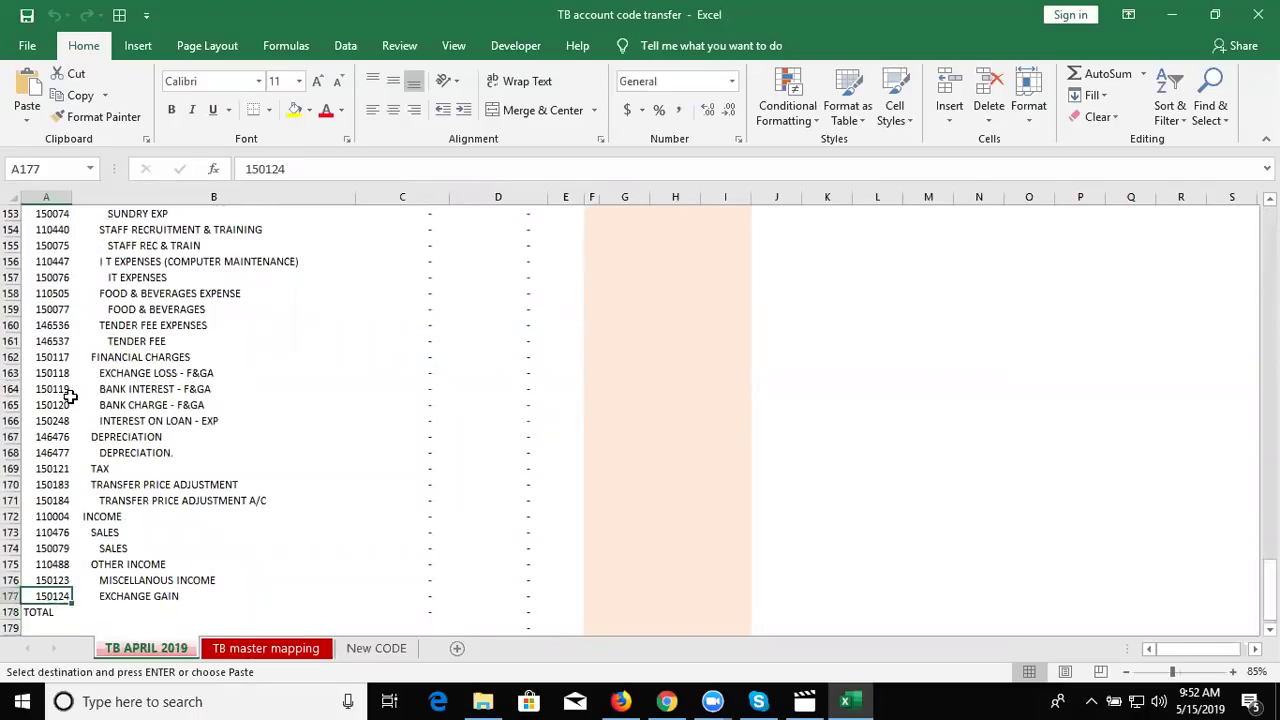
{"action": "key", "text": "ctrl+Up"}
{"action": "key", "text": "Down"}
{"action": "key", "text": "Down"}
{"action": "key", "text": "Down"}
{"action": "key", "text": "Down"}
{"action": "key", "text": "Down"}
{"action": "key", "text": "Down"}
{"action": "key", "text": "ctrl+Down"}
{"action": "key", "text": "Up"}
{"action": "key", "text": "ctrl+Up"}
{"action": "key", "text": "Down"}
{"action": "key", "text": "Down"}
{"action": "key", "text": "Down"}
{"action": "key", "text": "Down"}
{"action": "key", "text": "Down"}
{"action": "key", "text": "Down"}
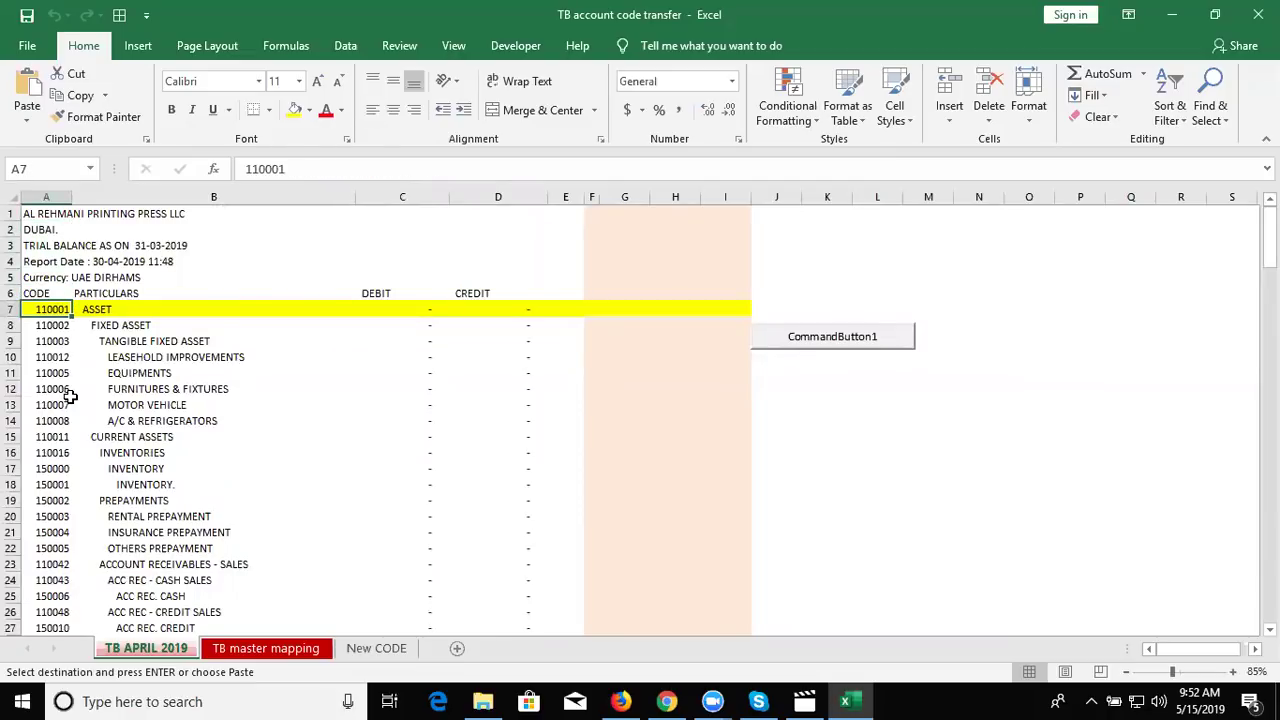
Step: On New CODE, select code rows A6:D10 and level columns F6:G10, then go to B18 on TB master mapping
{"action": "left_click", "coordinate": [395, 648]}
{"action": "key", "text": "Escape"}
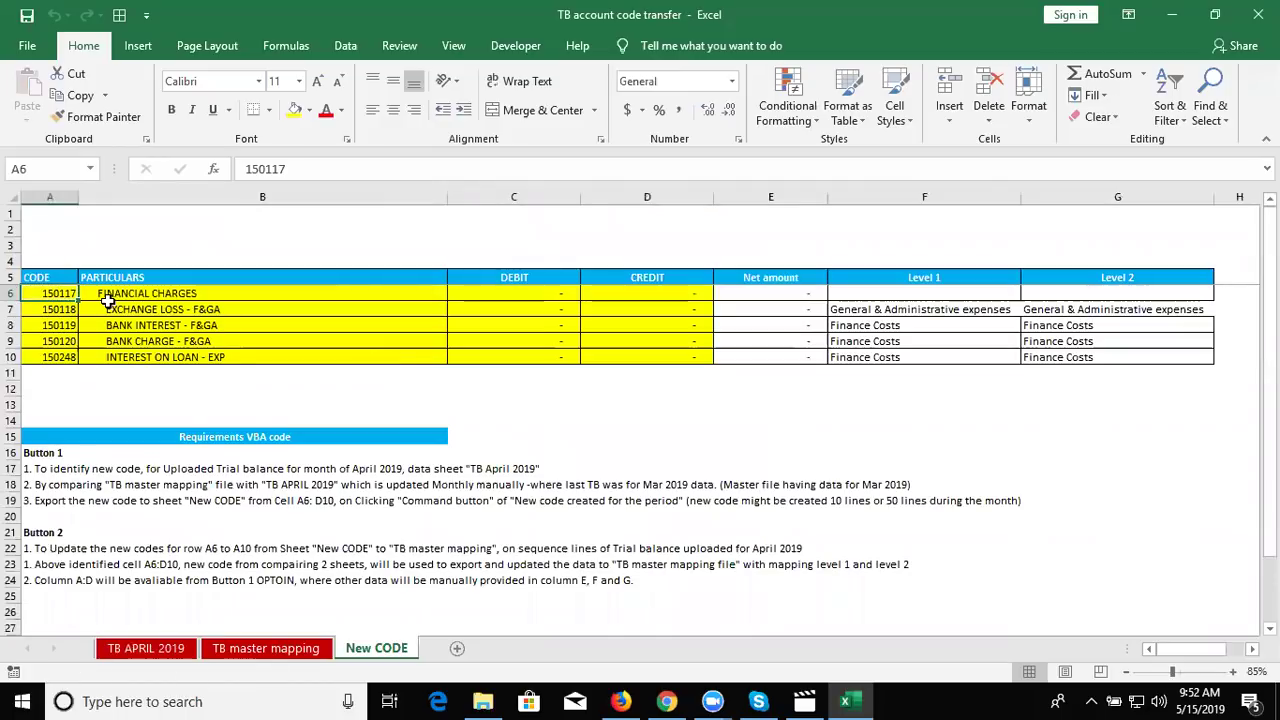
{"action": "mouse_move", "coordinate": [72, 292]}
{"action": "left_mouse_down"}
{"action": "mouse_move", "coordinate": [694, 334]}
{"action": "mouse_move", "coordinate": [694, 352]}
{"action": "left_mouse_up"}
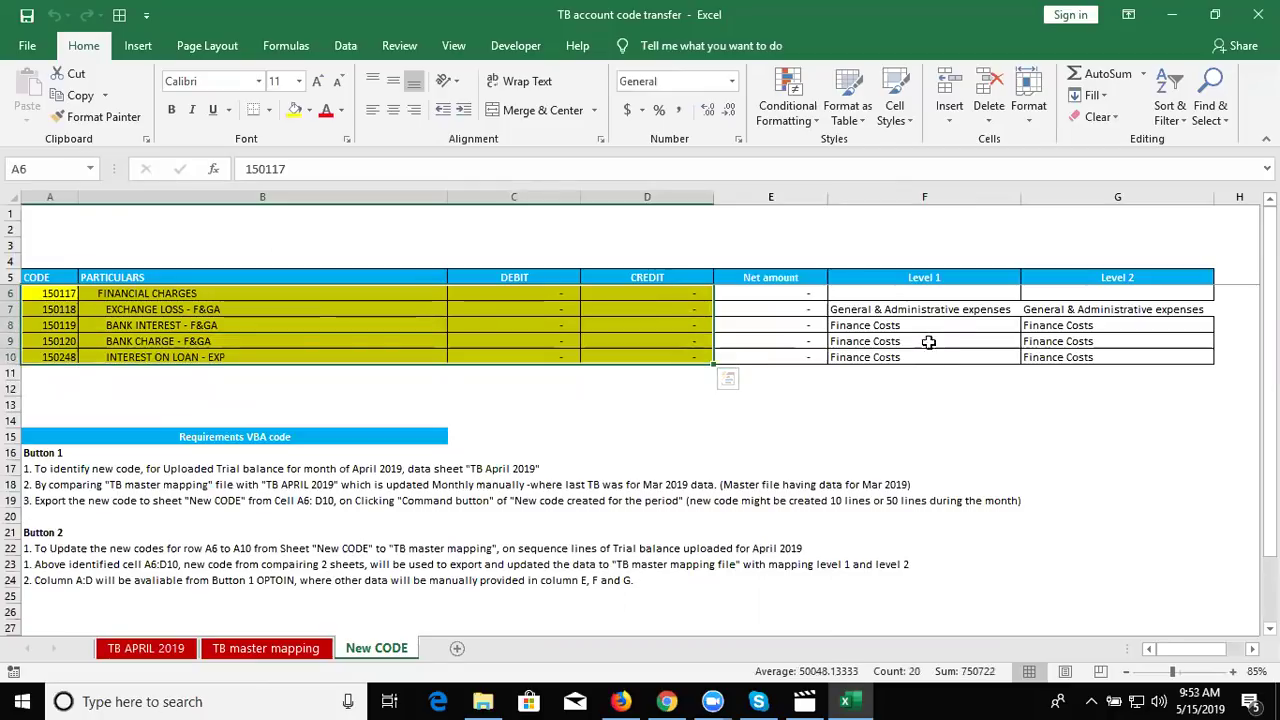
{"action": "mouse_move", "coordinate": [896, 292]}
{"action": "left_mouse_down"}
{"action": "mouse_move", "coordinate": [1080, 332]}
{"action": "mouse_move", "coordinate": [1080, 356]}
{"action": "left_mouse_up"}
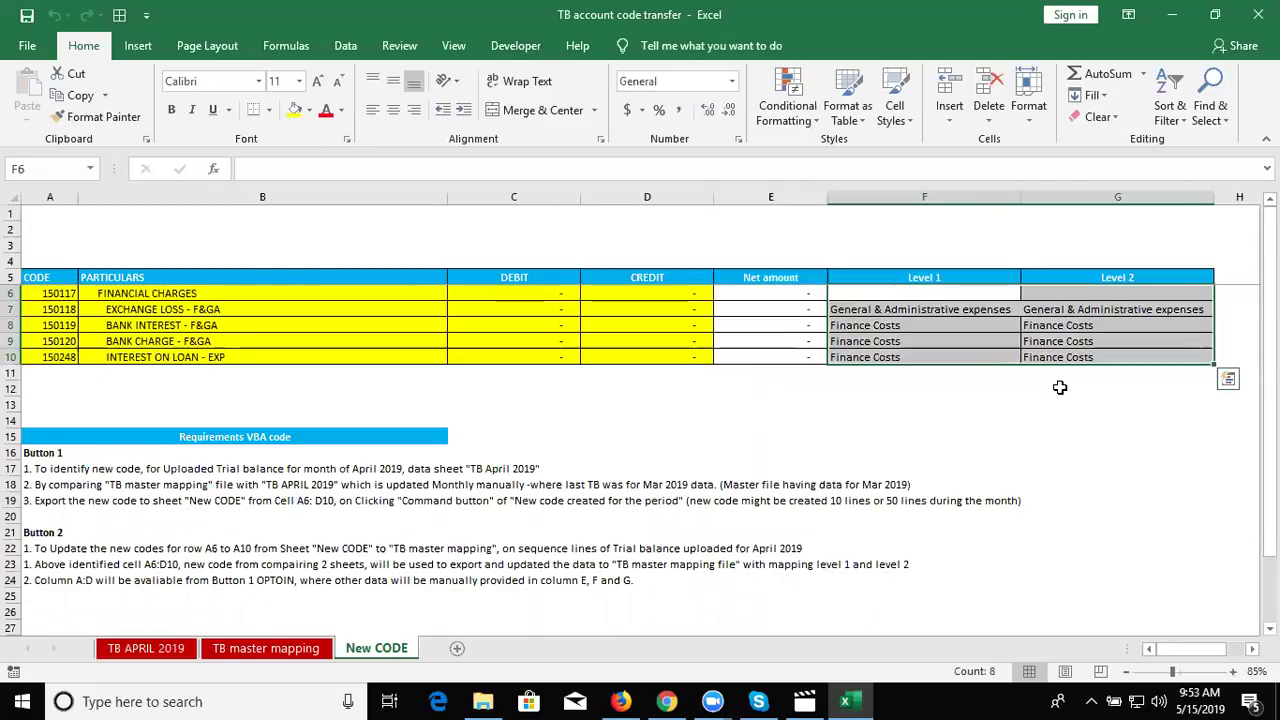
{"action": "left_click", "coordinate": [1060, 387]}
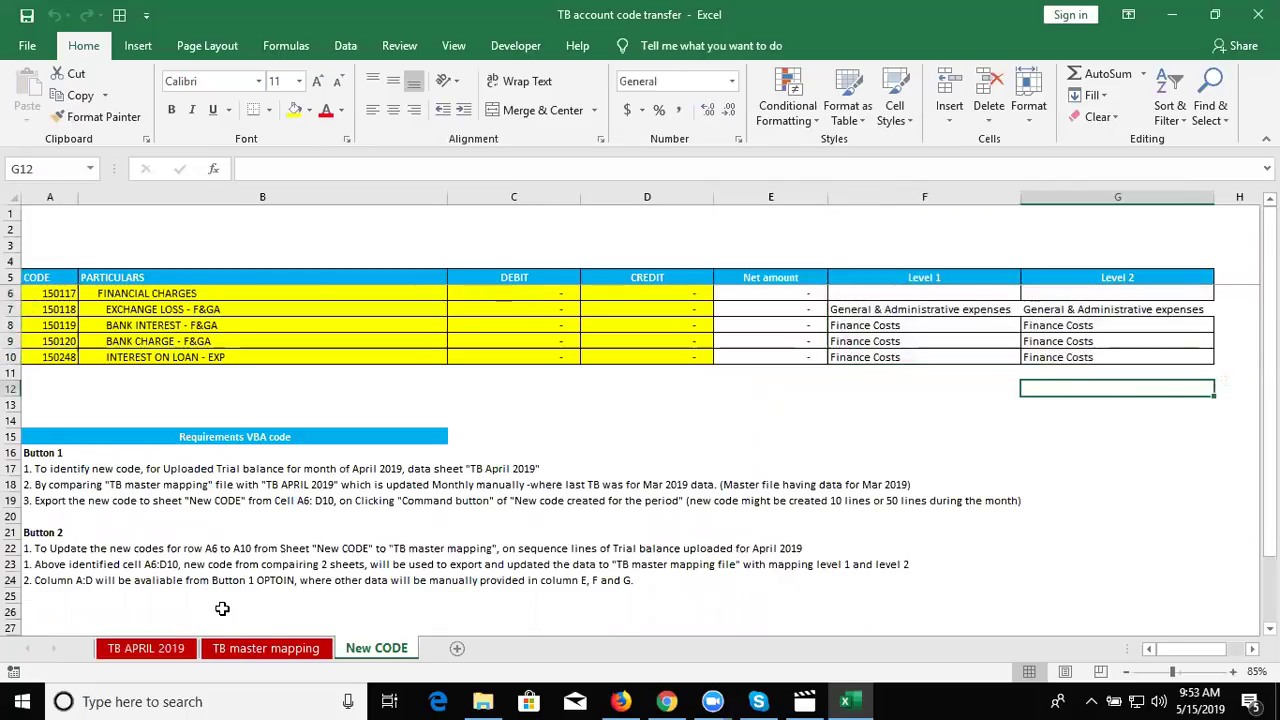
{"action": "left_click", "coordinate": [232, 648]}
{"action": "left_click", "coordinate": [100, 537]}
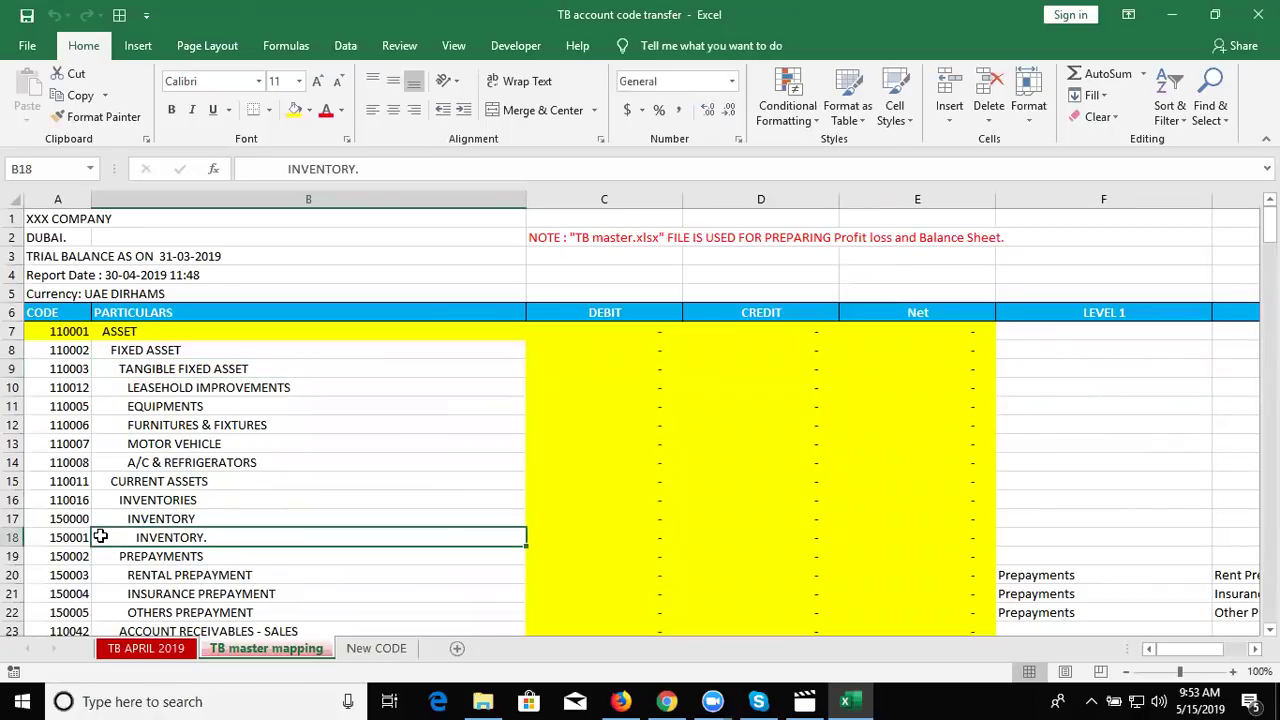
Step: Clear the TOTAL and #N/A rows 168–170 at the bottom of TB master mapping
{"action": "key", "text": "Left"}
{"action": "key", "text": "ctrl+Down"}
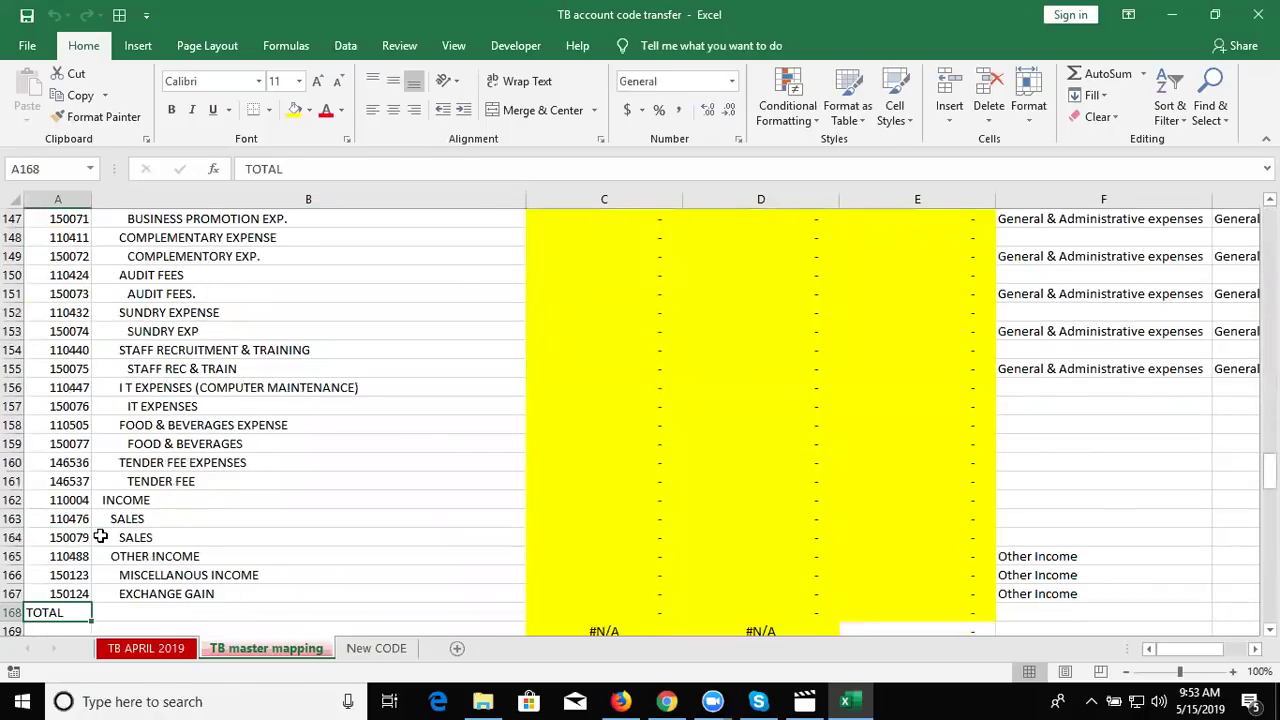
{"action": "key", "text": "Down"}
{"action": "key", "text": "Down"}
{"action": "key", "text": "Down"}
{"action": "key", "text": "Up"}
{"action": "key", "text": "Up"}
{"action": "key", "text": "Up"}
{"action": "key", "text": "Up"}
{"action": "key", "text": "Right"}
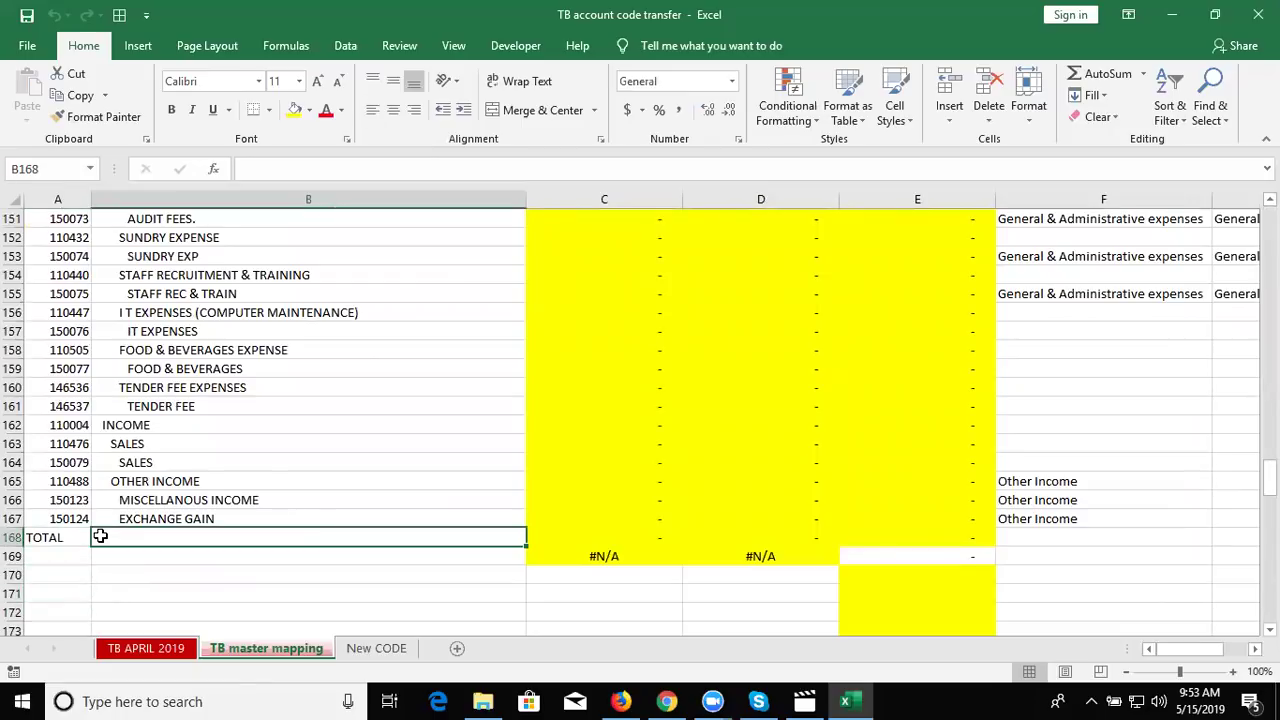
{"action": "key", "text": "Right"}
{"action": "key", "text": "Right"}
{"action": "key", "text": "Right"}
{"action": "key", "text": "Right"}
{"action": "key", "text": "Left"}
{"action": "key", "text": "Left"}
{"action": "key", "text": "Left"}
{"action": "key", "text": "Left"}
{"action": "key", "text": "Left"}
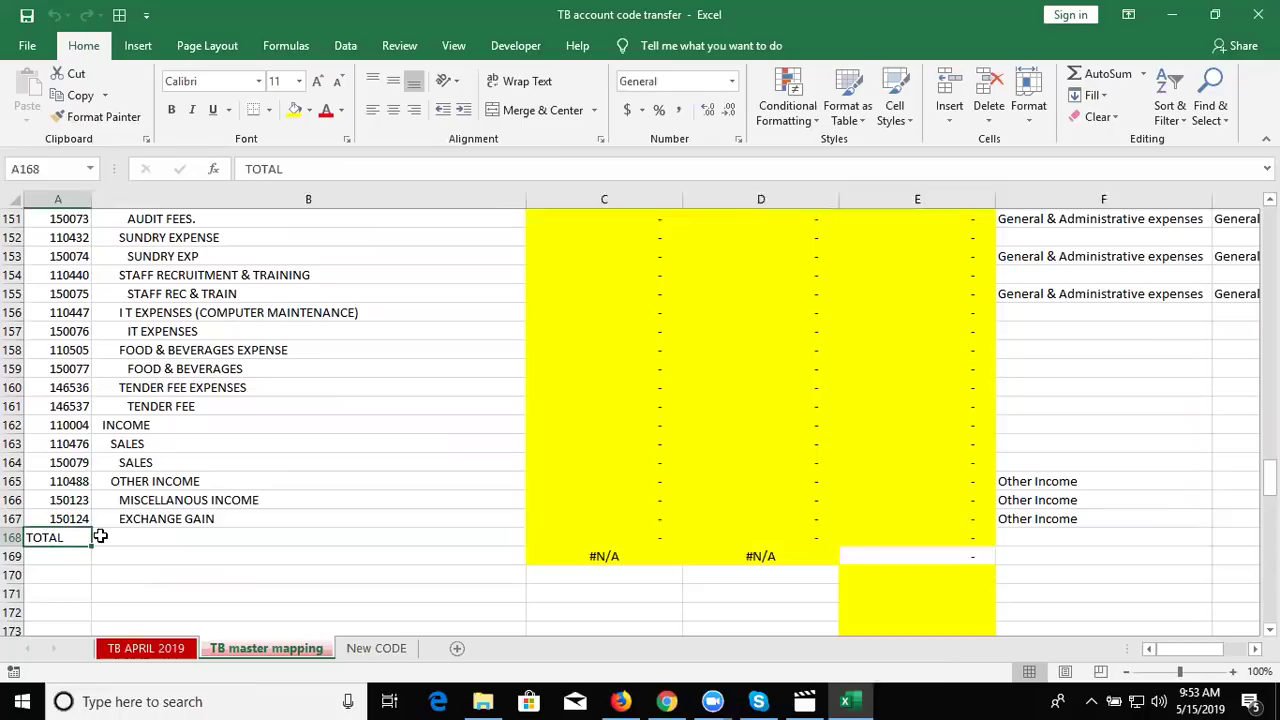
{"action": "key", "text": "shift+space"}
{"action": "key", "text": "shift+Down"}
{"action": "key", "text": "shift+Down"}
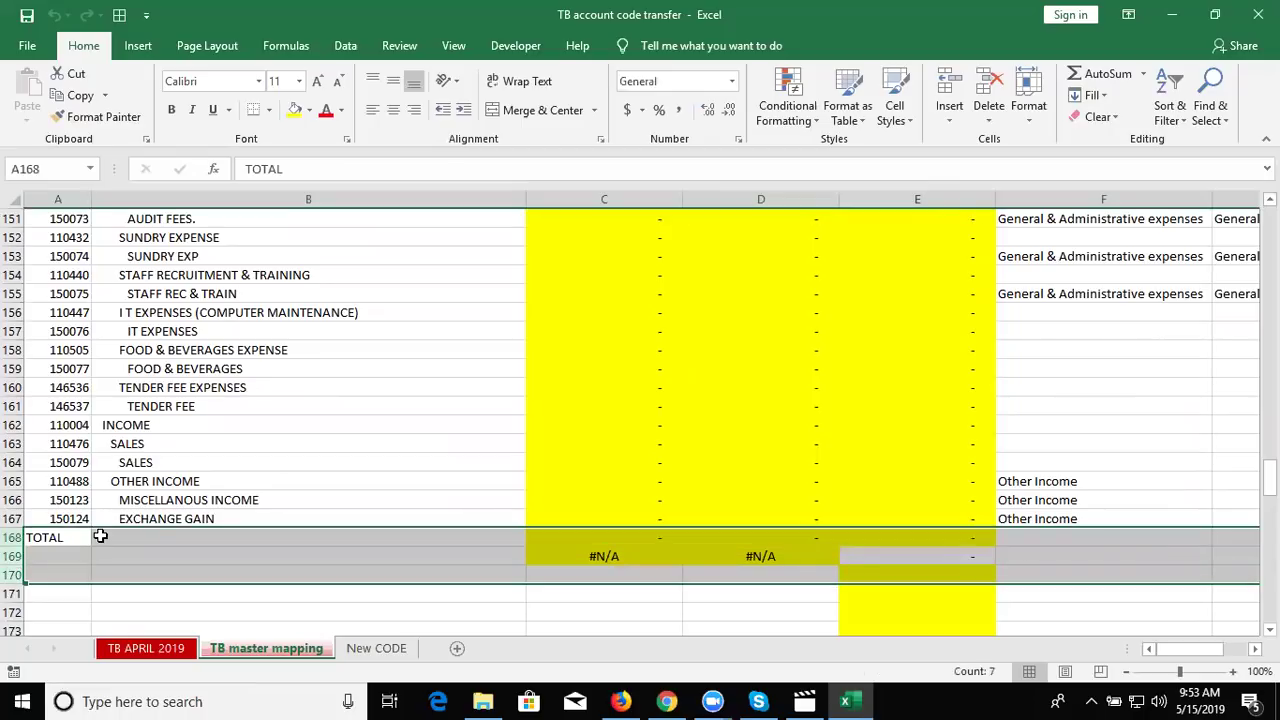
{"action": "key", "text": "Delete"}
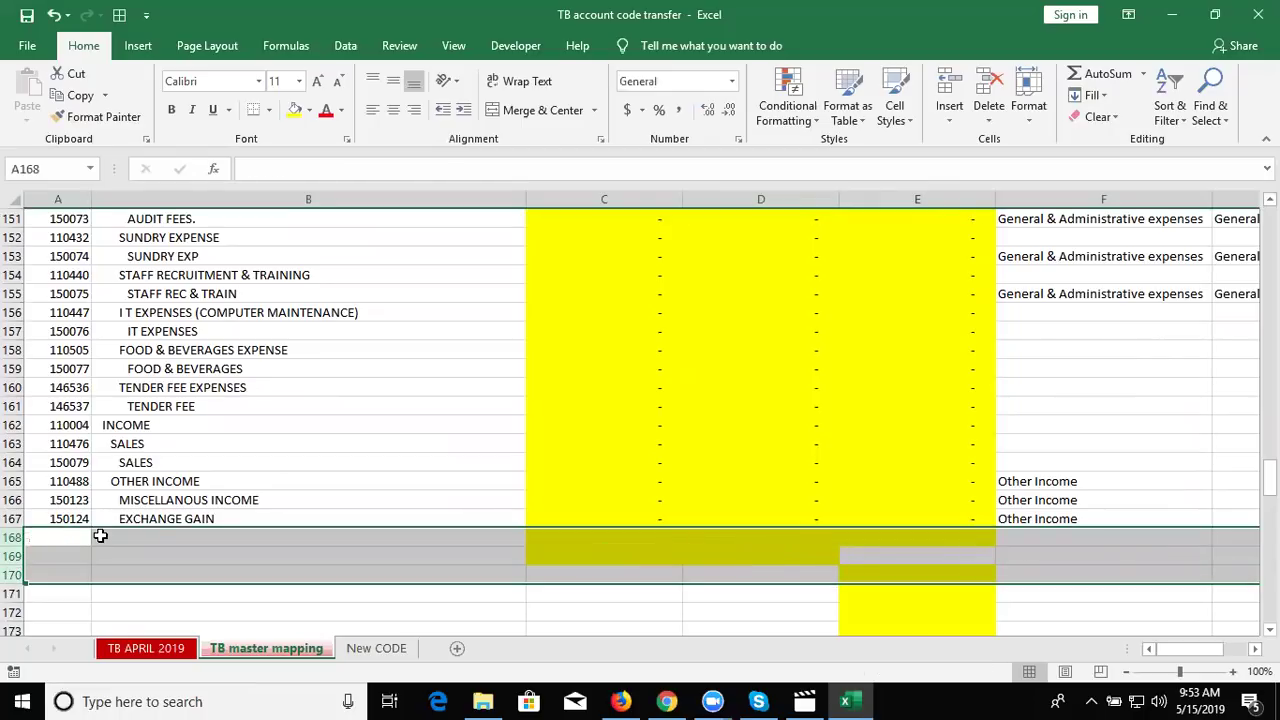
{"action": "left_click", "coordinate": [77, 500]}
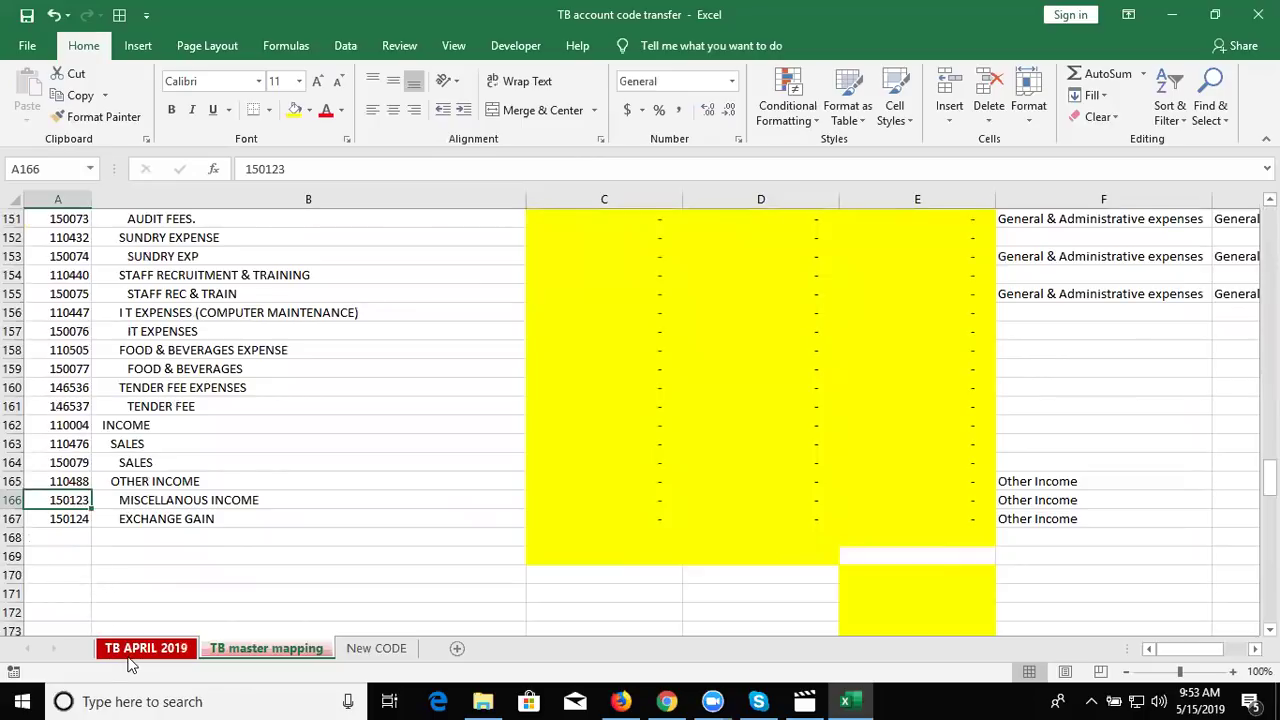
{"action": "left_click", "coordinate": [129, 657]}
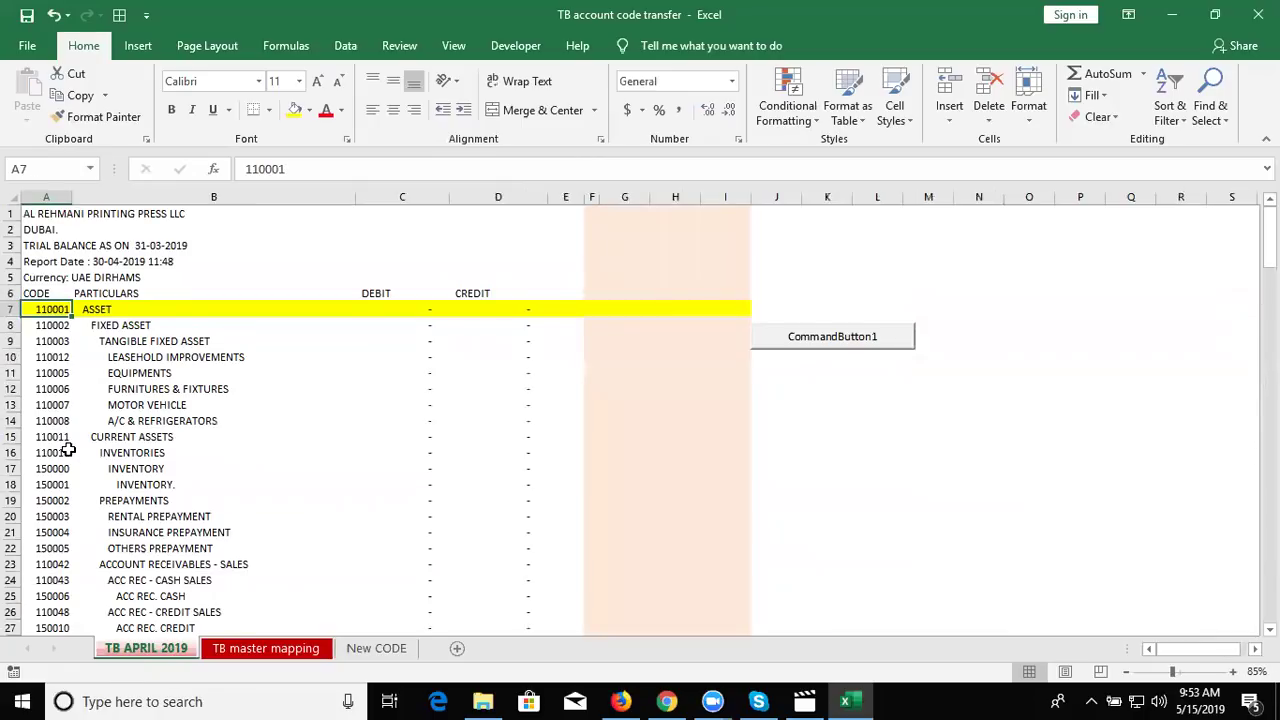
Step: Inspect the TOTAL row and the Difference in Opening Balance line at the end of TB APRIL 2019
{"action": "key", "text": "ctrl+Down"}
{"action": "key", "text": "Down"}
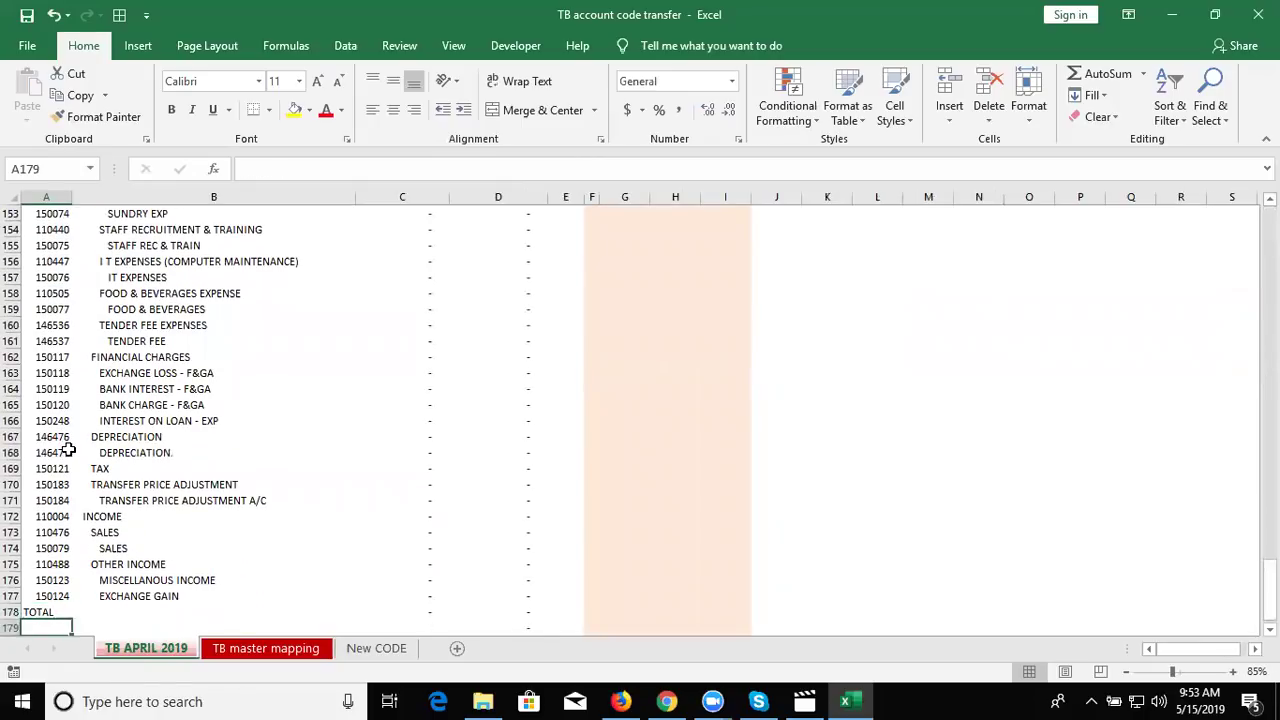
{"action": "key", "text": "Down"}
{"action": "key", "text": "Down"}
{"action": "key", "text": "Down"}
{"action": "key", "text": "Down"}
{"action": "key", "text": "Down"}
{"action": "key", "text": "Down"}
{"action": "key", "text": "Down"}
{"action": "key", "text": "Up"}
{"action": "key", "text": "Up"}
{"action": "key", "text": "Up"}
{"action": "key", "text": "Up"}
{"action": "key", "text": "Up"}
{"action": "key", "text": "Down"}
{"action": "key", "text": "Down"}
{"action": "key", "text": "Down"}
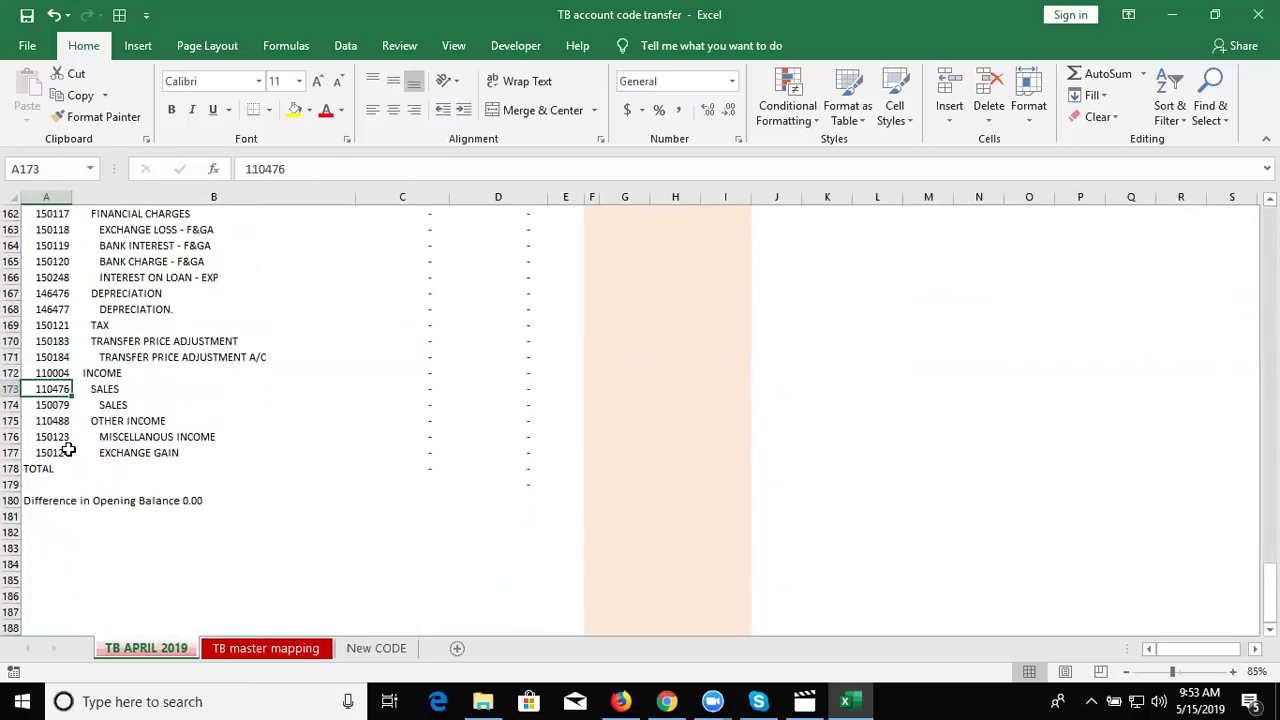
{"action": "left_click", "coordinate": [48, 592]}
{"action": "key", "text": "ctrl+Up"}
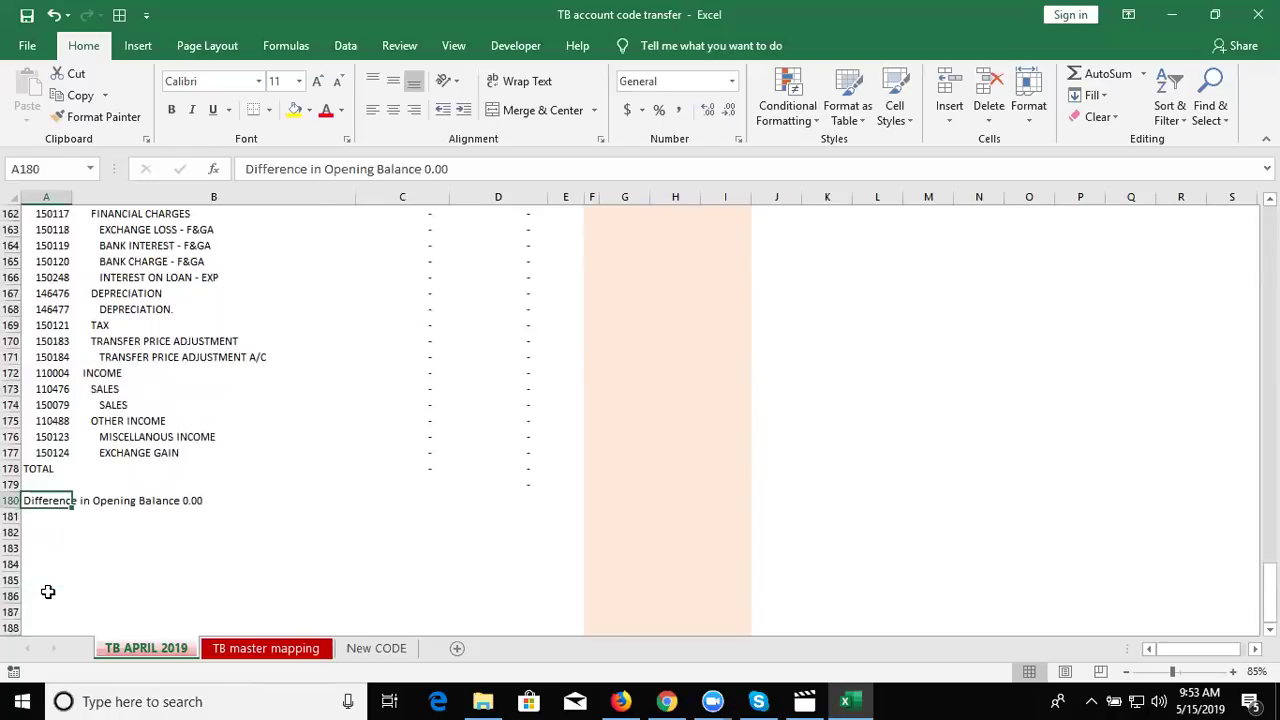
{"action": "key", "text": "Up"}
{"action": "key", "text": "Up"}
{"action": "key", "text": "Up"}
{"action": "key", "text": "Down"}
{"action": "key", "text": "Down"}
{"action": "key", "text": "Down"}
{"action": "key", "text": "Down"}
{"action": "key", "text": "Down"}
{"action": "key", "text": "Down"}
{"action": "key", "text": "Down"}
{"action": "key", "text": "ctrl+Up"}
{"action": "key", "text": "ctrl+Up"}
{"action": "key", "text": "ctrl+Up"}
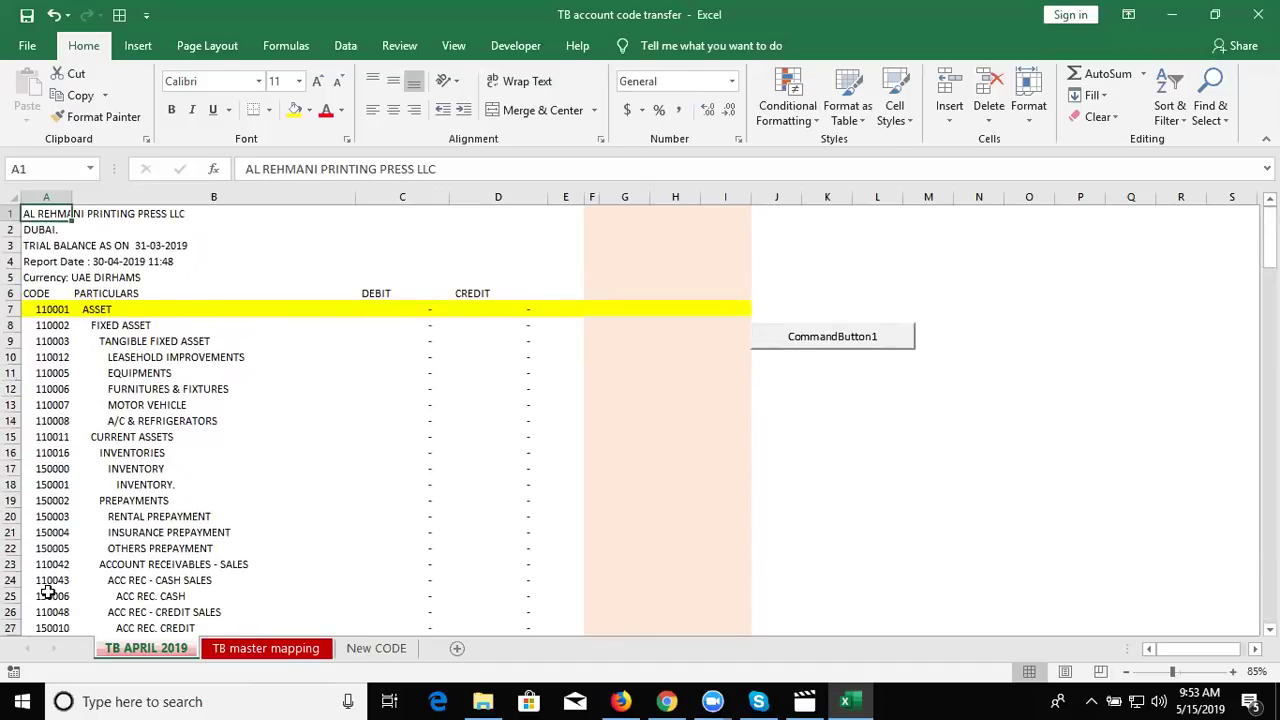
Step: Return to the top of TB APRIL 2019 and show the Developer tab's macro tools
{"action": "key", "text": "ctrl+Down"}
{"action": "key", "text": "ctrl+Down"}
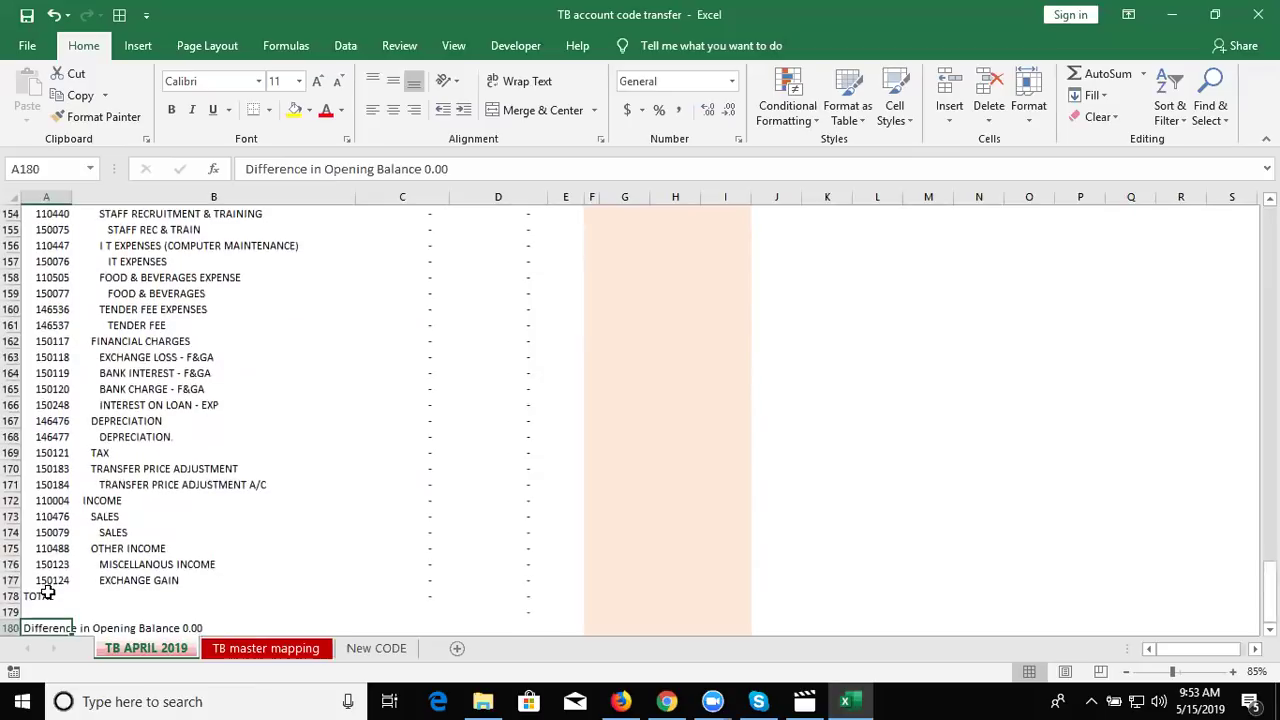
{"action": "key", "text": "ctrl+Down"}
{"action": "key", "text": "ctrl+Home"}
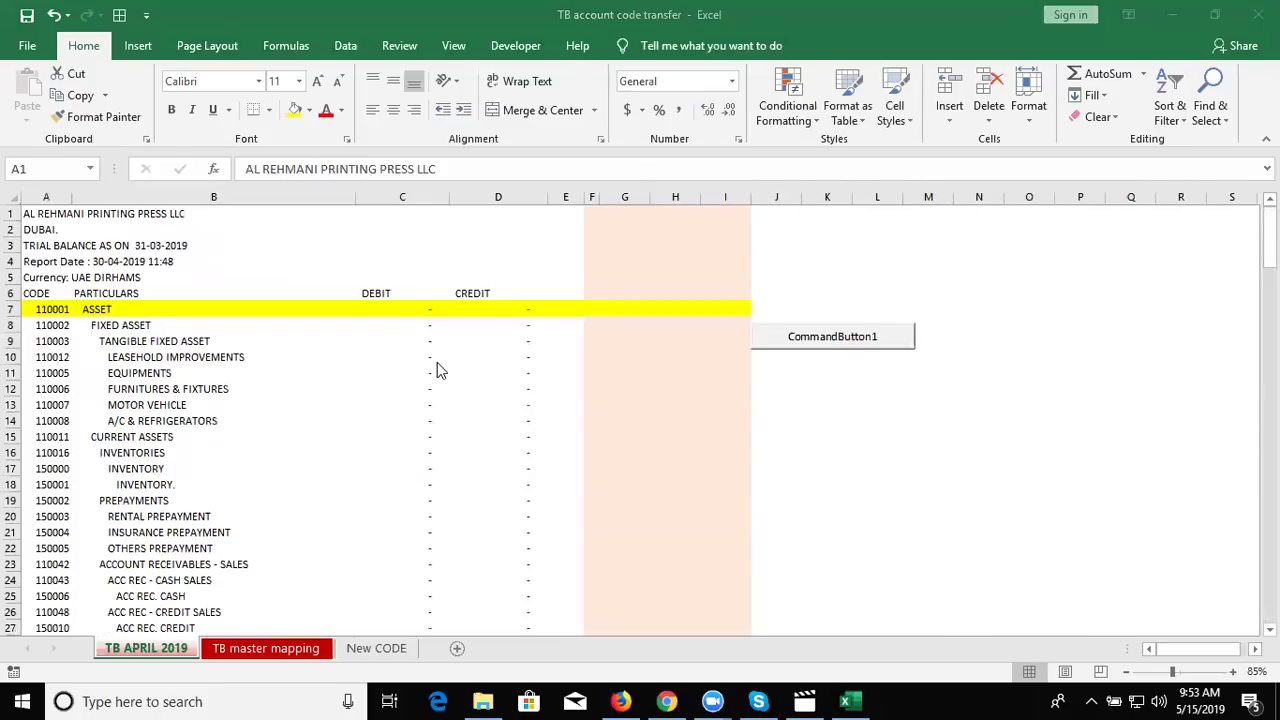
{"action": "left_click", "coordinate": [497, 48]}
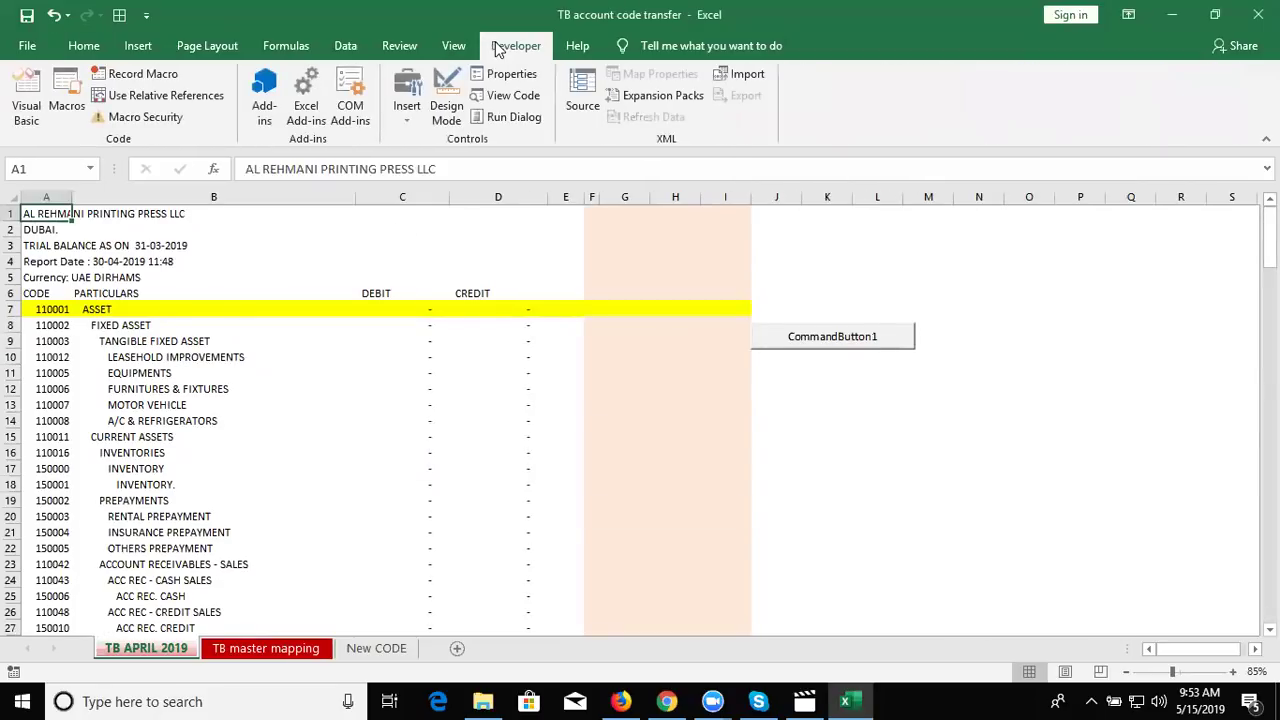
Step: In the Visual Basic editor, insert a new standard module and begin typing 'sub get'
{"action": "left_click", "coordinate": [26, 100]}
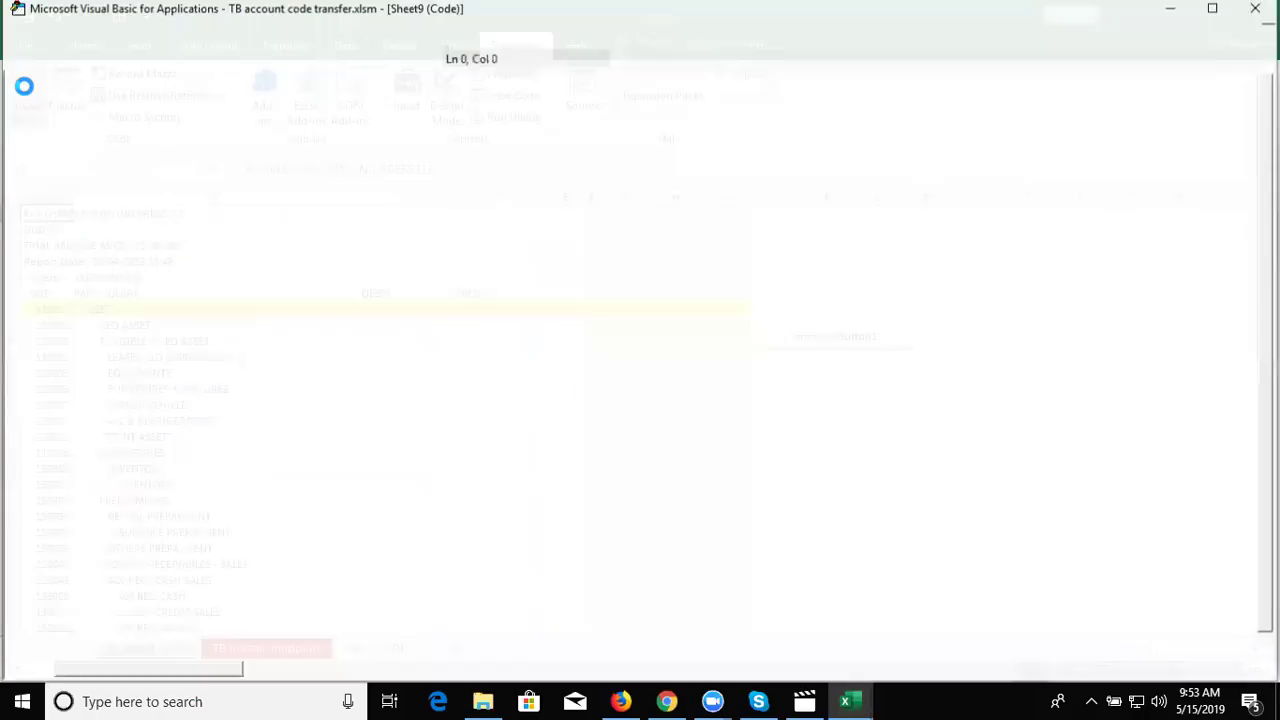
{"action": "left_click", "coordinate": [334, 212]}
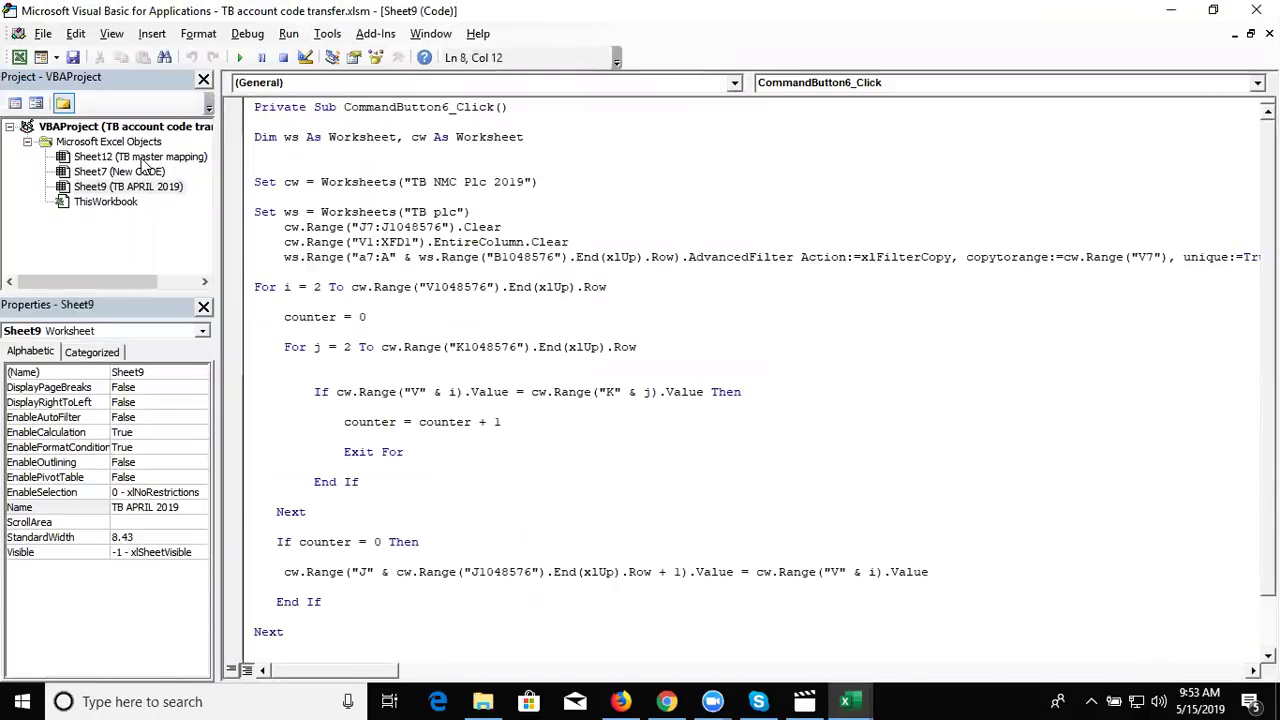
{"action": "left_click", "coordinate": [152, 33]}
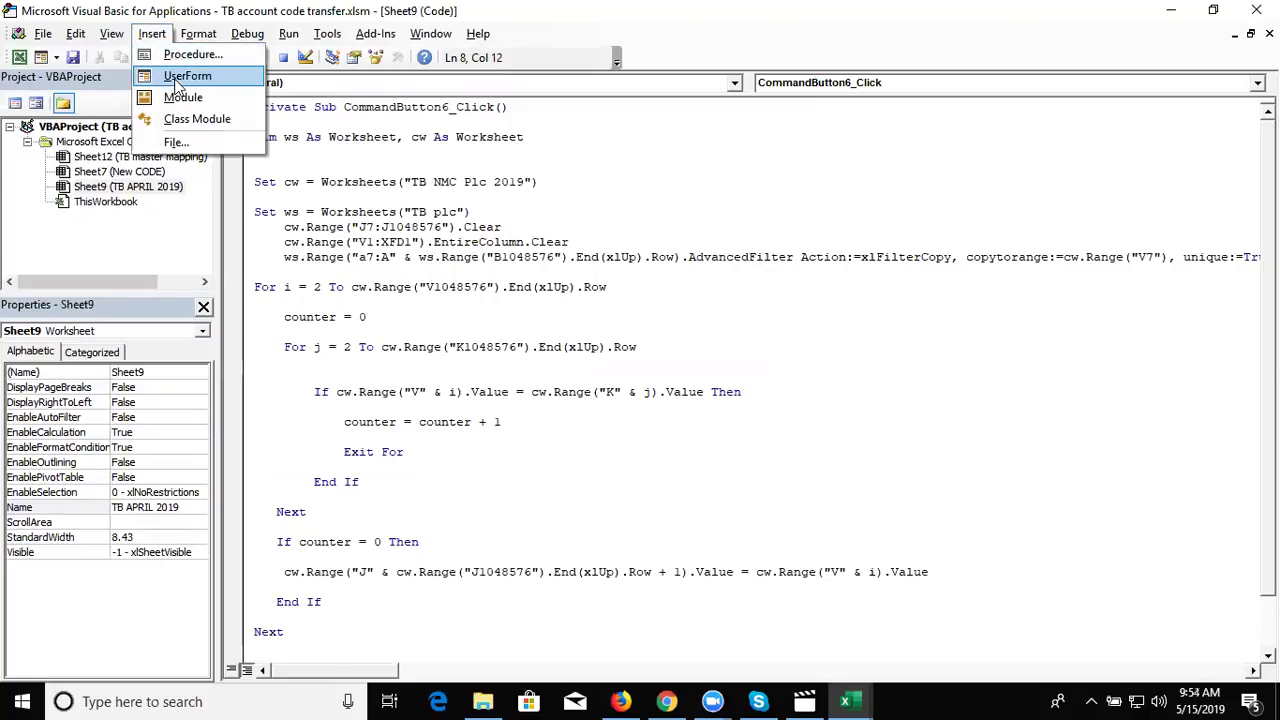
{"action": "left_click", "coordinate": [174, 97]}
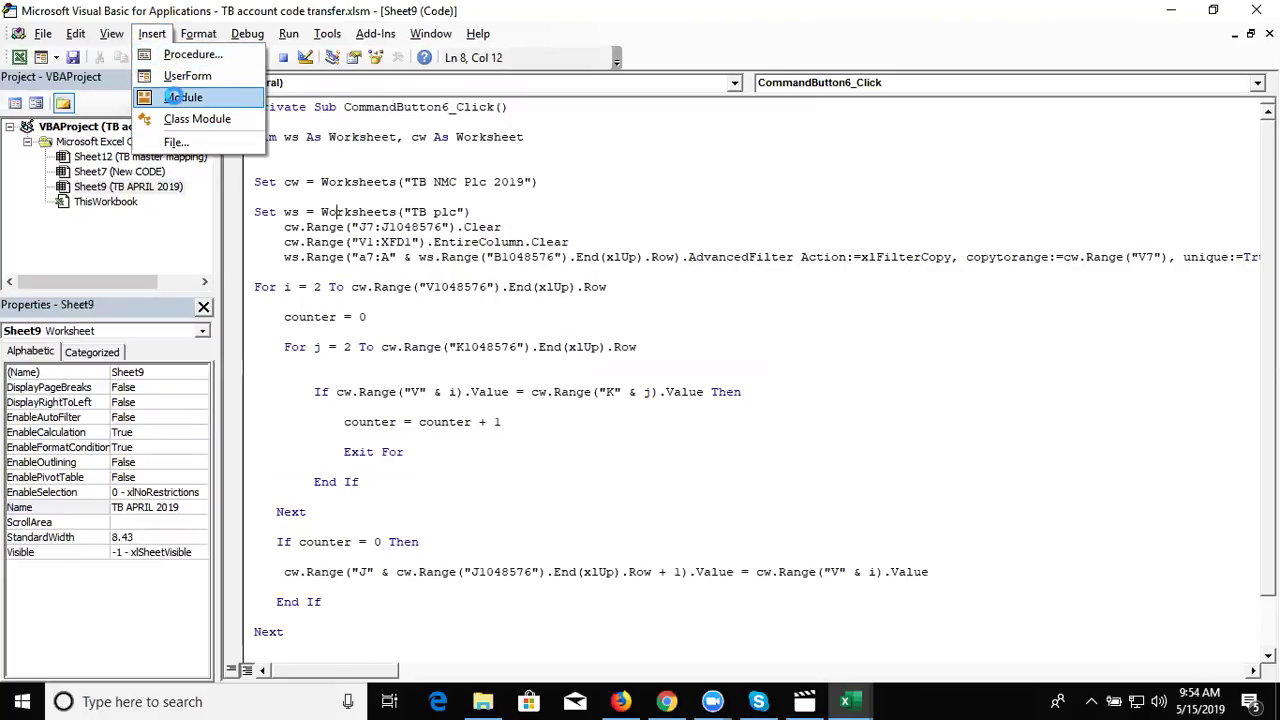
{"action": "type", "text": "sub "}
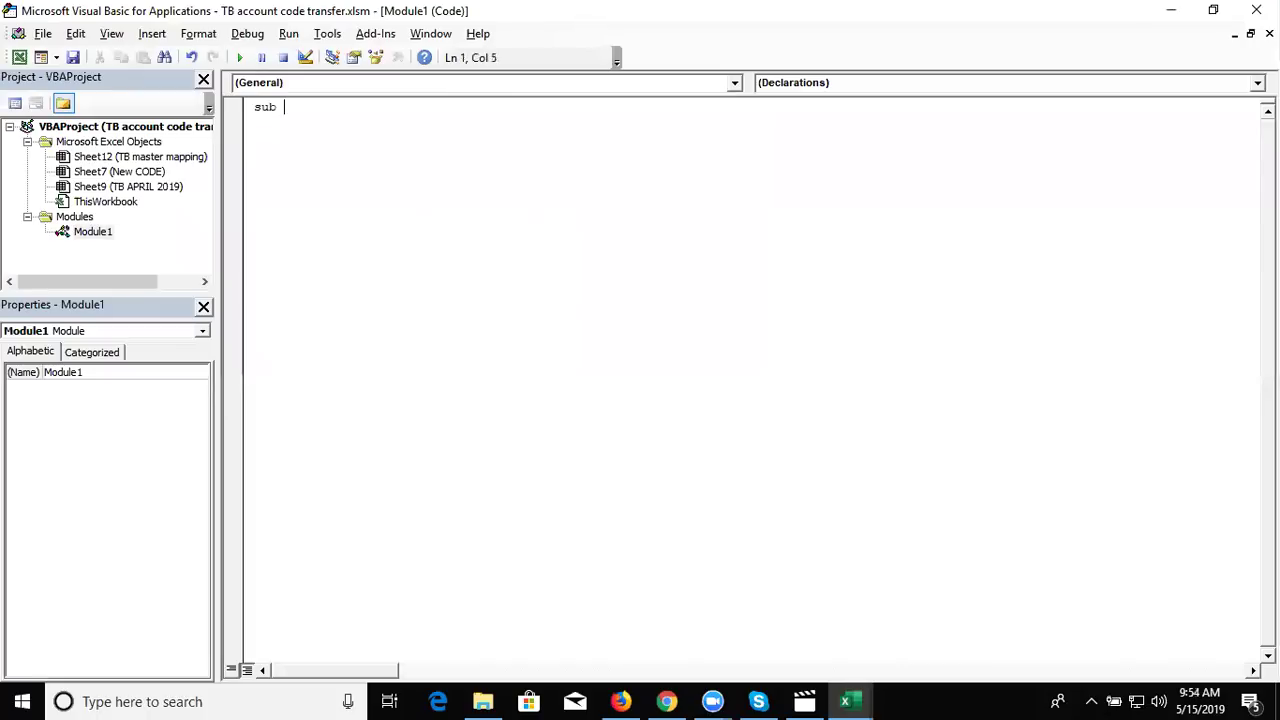
{"action": "type", "text": "get"}
Step: Finish the empty Sub getD() procedure in Module1 and switch back to the Excel workbook
{"action": "key", "text": "Return"}
{"action": "key", "text": "Return"}
{"action": "key", "text": "Return"}
{"action": "key", "text": "Return"}
{"action": "key", "text": "Return"}
{"action": "key", "text": "Return"}
{"action": "left_click", "coordinate": [255, 137]}
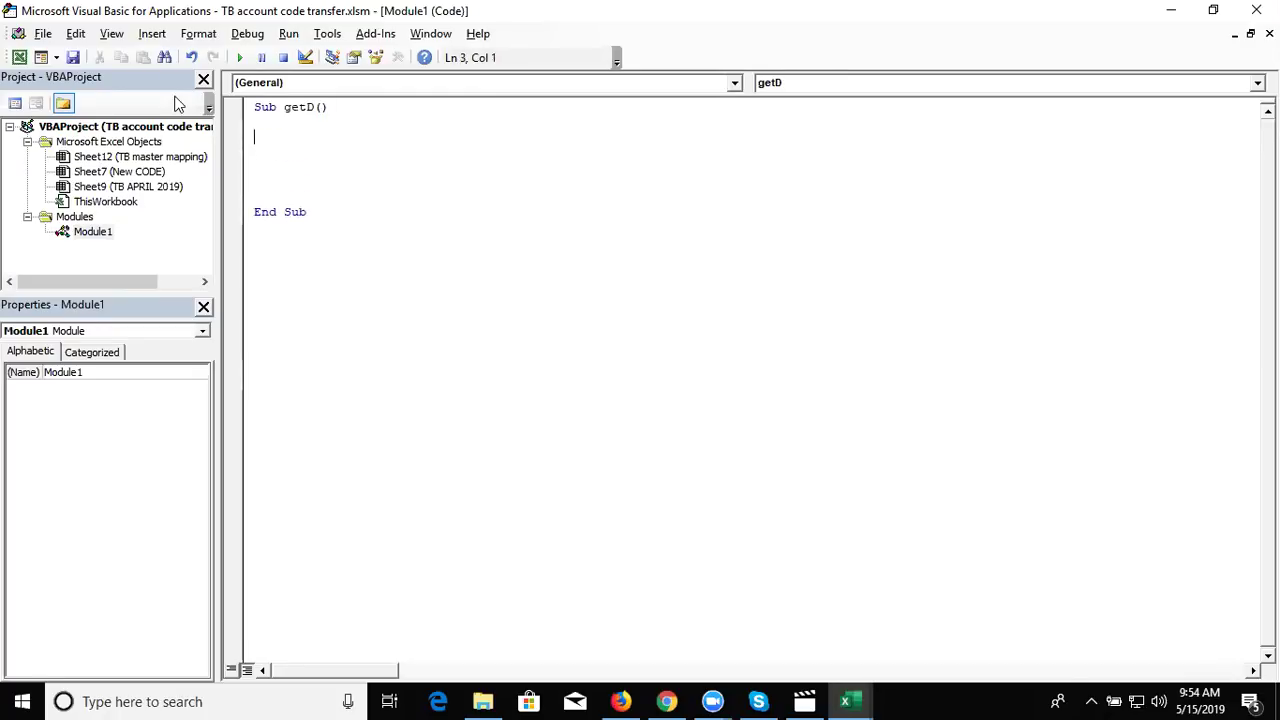
{"action": "key", "text": "alt+F11"}
{"action": "key", "text": "Down"}
{"action": "key", "text": "Down"}
{"action": "key", "text": "Down"}
{"action": "key", "text": "Down"}
{"action": "key", "text": "Down"}
{"action": "key", "text": "Down"}
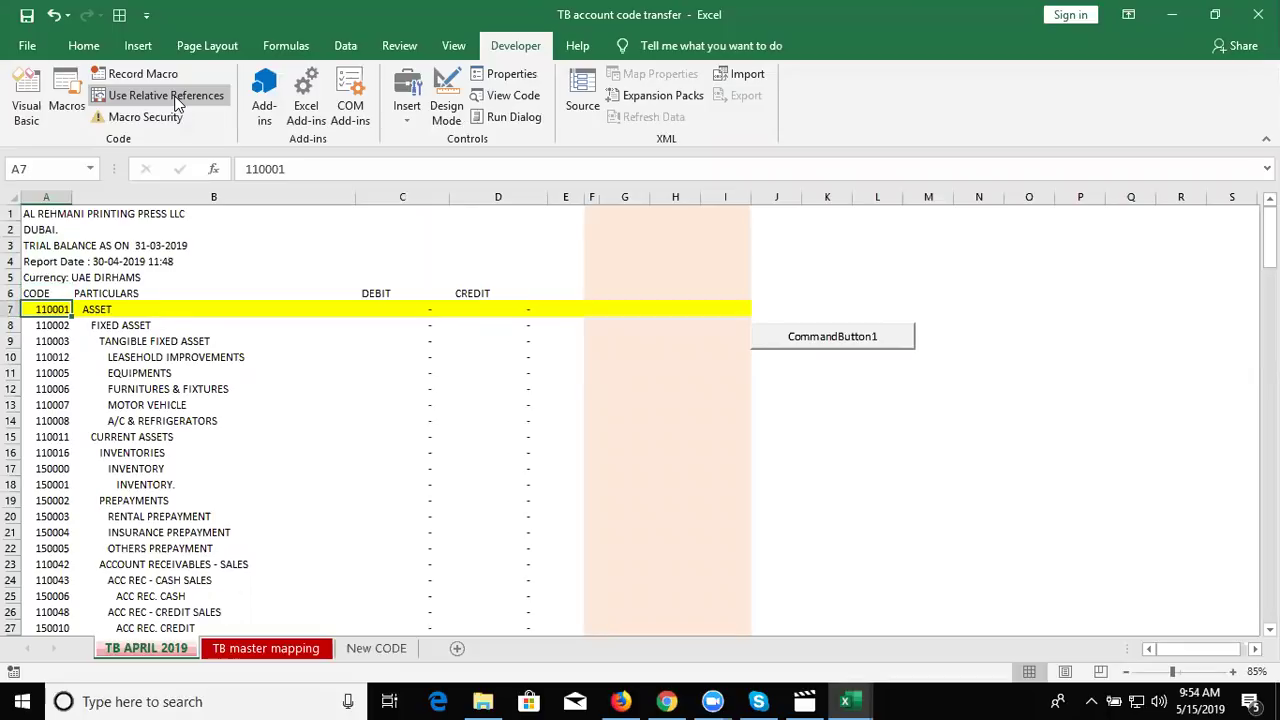
Step: Move between the VBA editor and the workbook, glancing at TB master mapping before TB APRIL 2019
{"action": "key", "text": "alt+F11"}
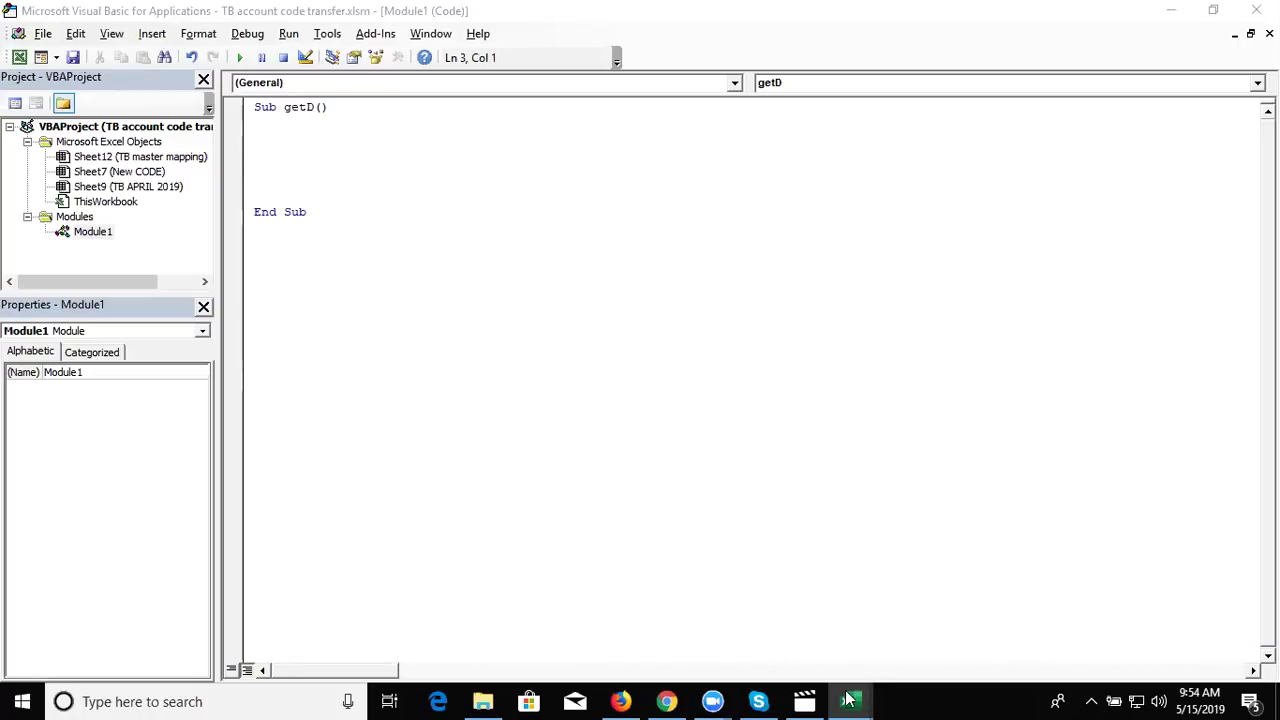
{"action": "mouse_move", "coordinate": [870, 700]}
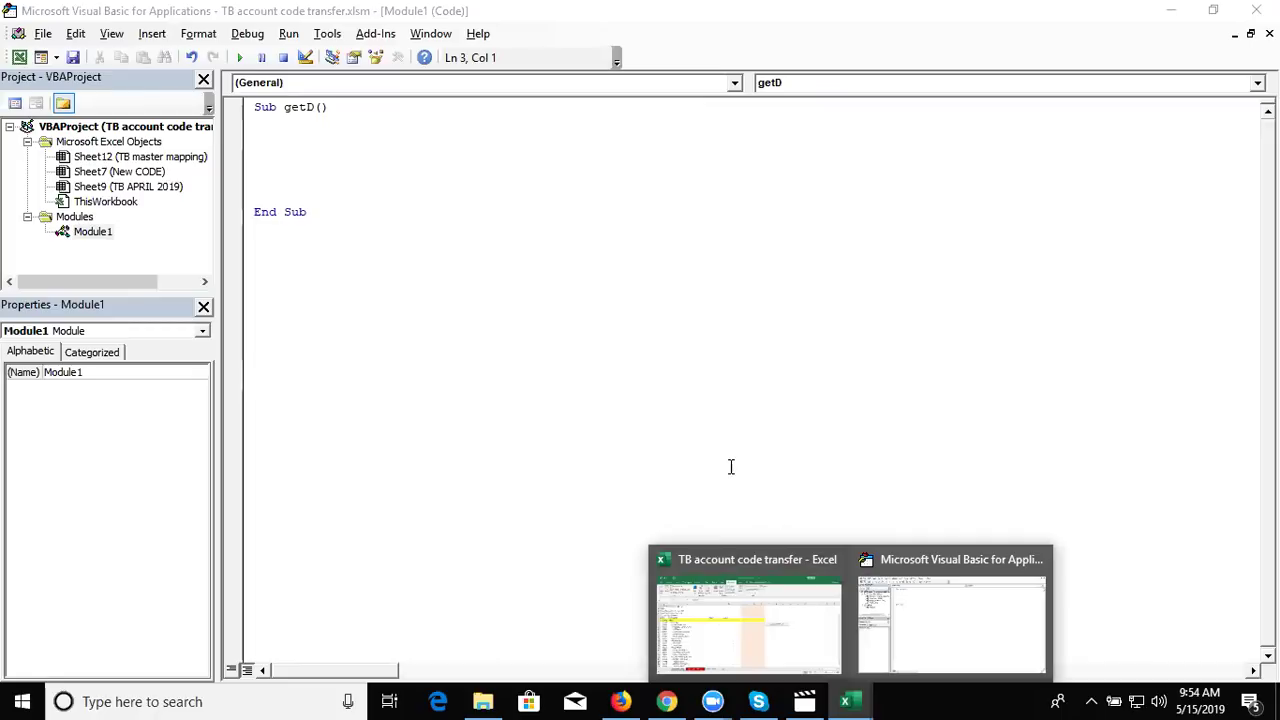
{"action": "left_click", "coordinate": [733, 625]}
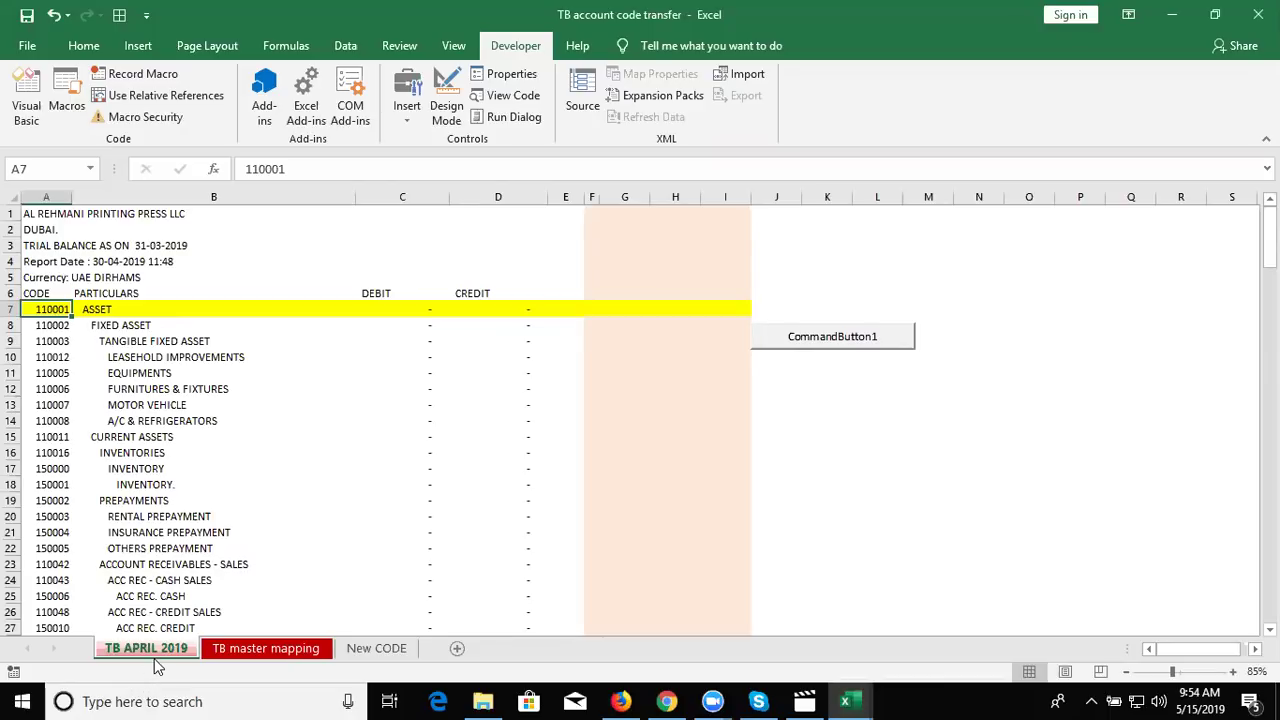
{"action": "key", "text": "alt+Tab"}
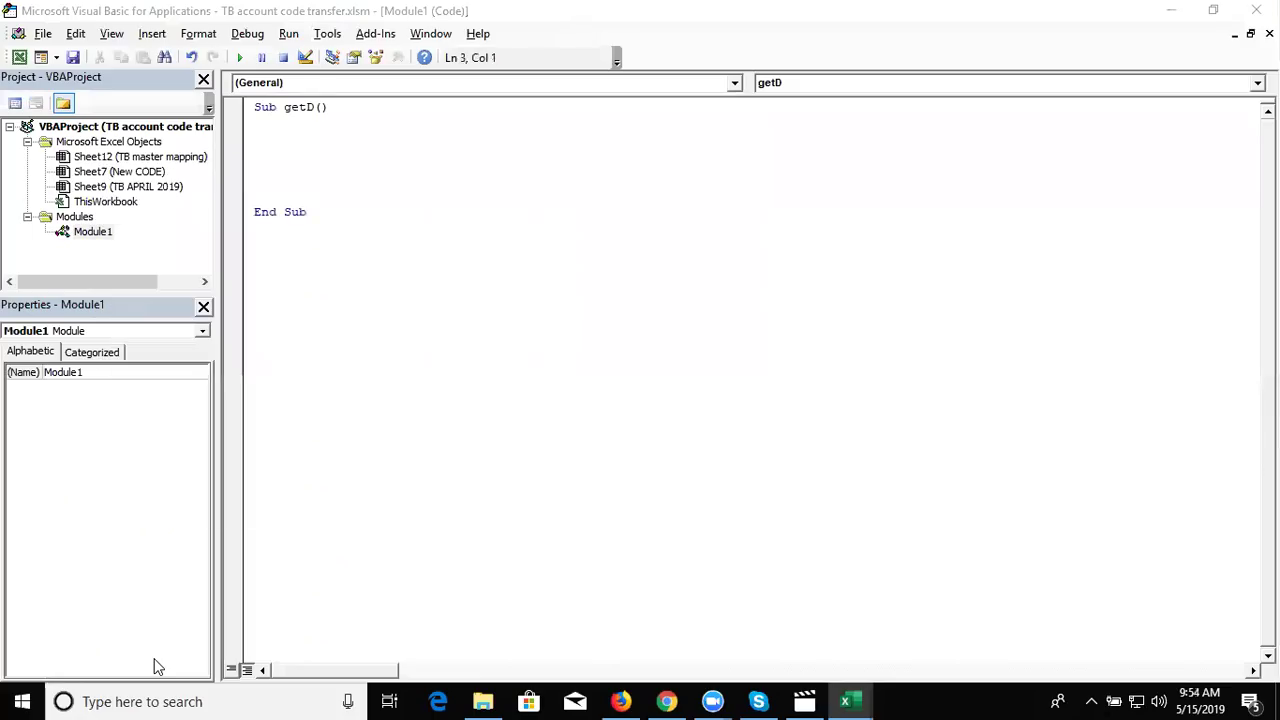
{"action": "key", "text": "alt+Tab"}
{"action": "key", "text": "alt+Tab"}
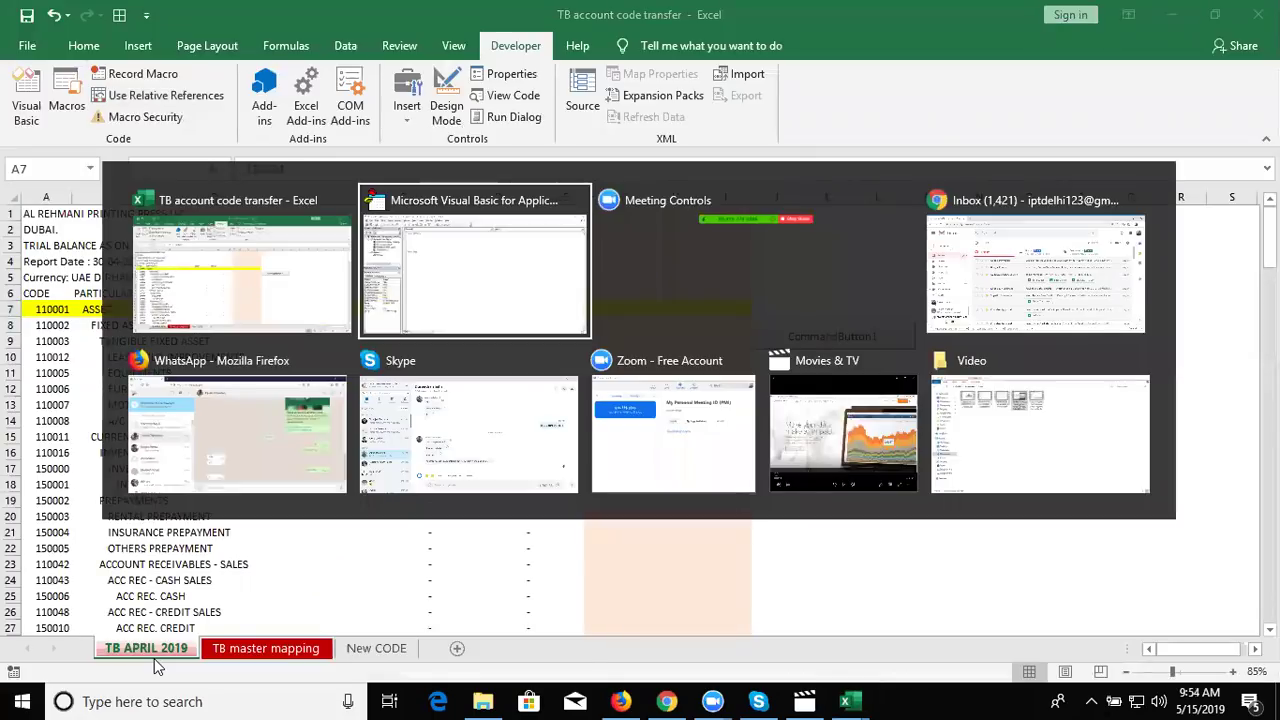
{"action": "key", "text": "alt+Tab"}
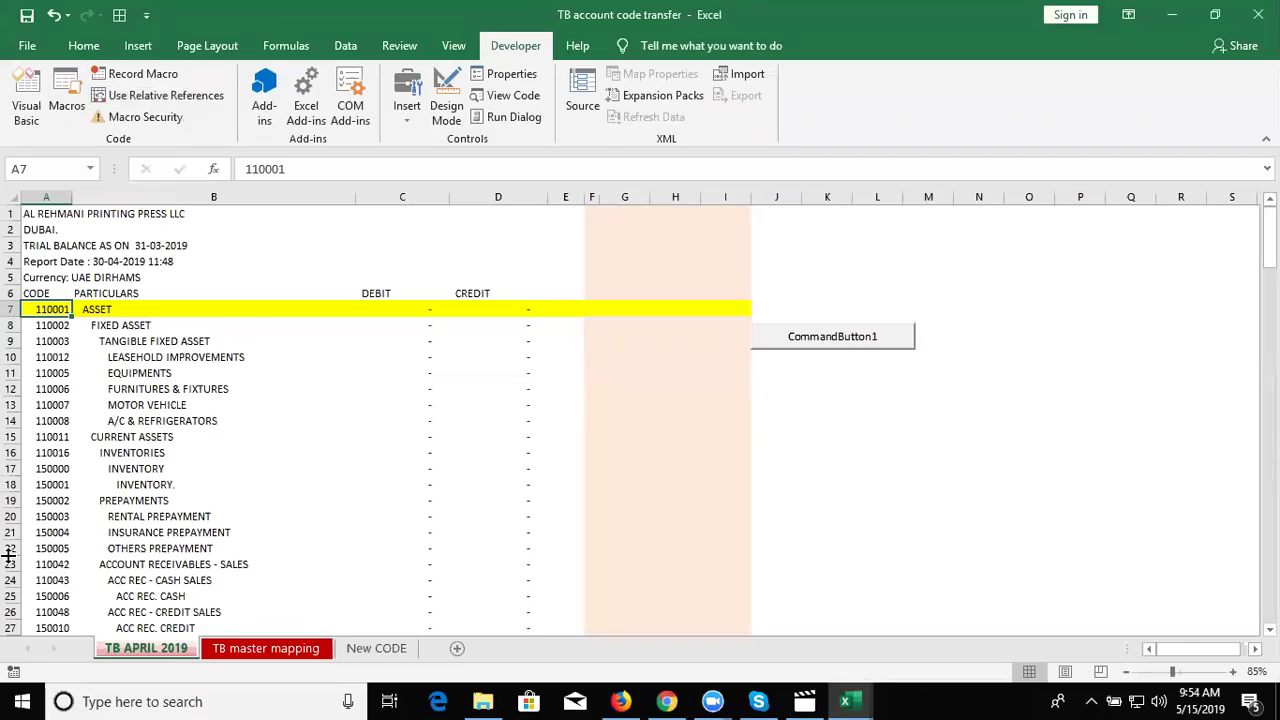
{"action": "left_click", "coordinate": [243, 648]}
{"action": "left_click", "coordinate": [157, 650]}
Step: Select the account codes in column A from A7 down to the TOTAL row
{"action": "key", "text": "ctrl+Down"}
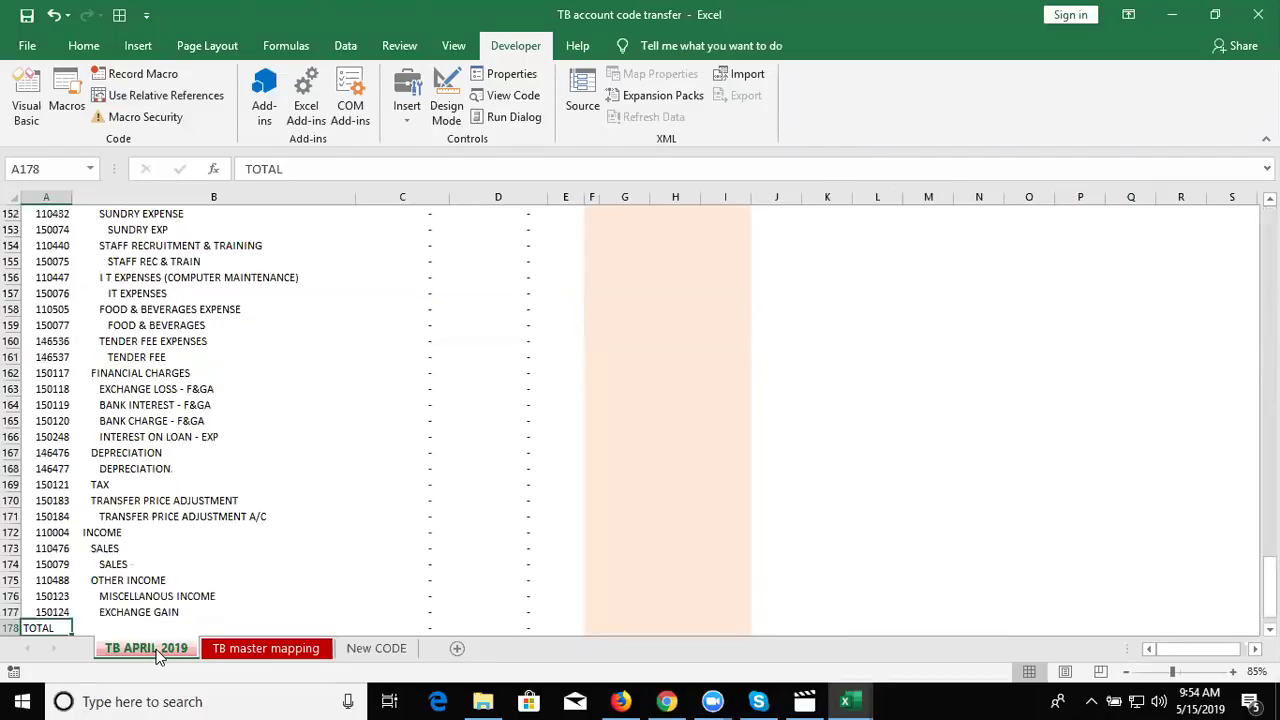
{"action": "key", "text": "Up"}
{"action": "key", "text": "Down"}
{"action": "key", "text": "Down"}
{"action": "key", "text": "Down"}
{"action": "key", "text": "Down"}
{"action": "key", "text": "Down"}
{"action": "key", "text": "Down"}
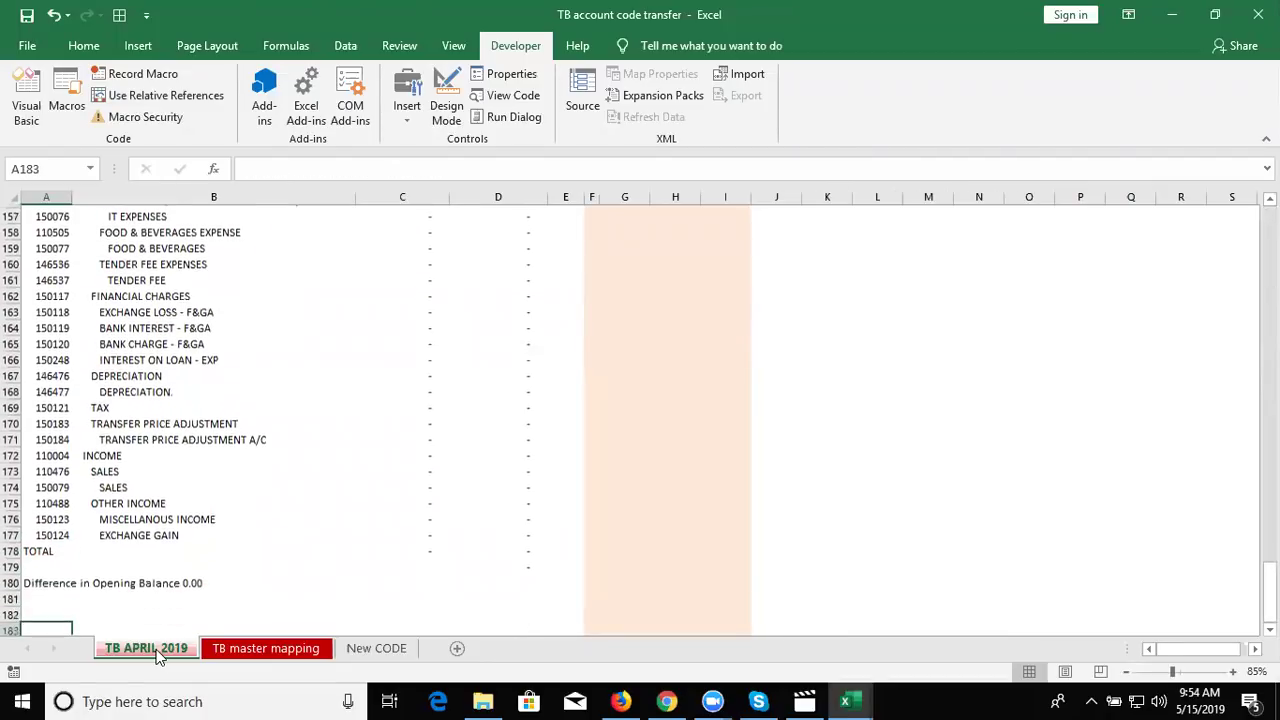
{"action": "key", "text": "Up"}
{"action": "key", "text": "Up"}
{"action": "key", "text": "Up"}
{"action": "key", "text": "Up"}
{"action": "key", "text": "Up"}
{"action": "key", "text": "Up"}
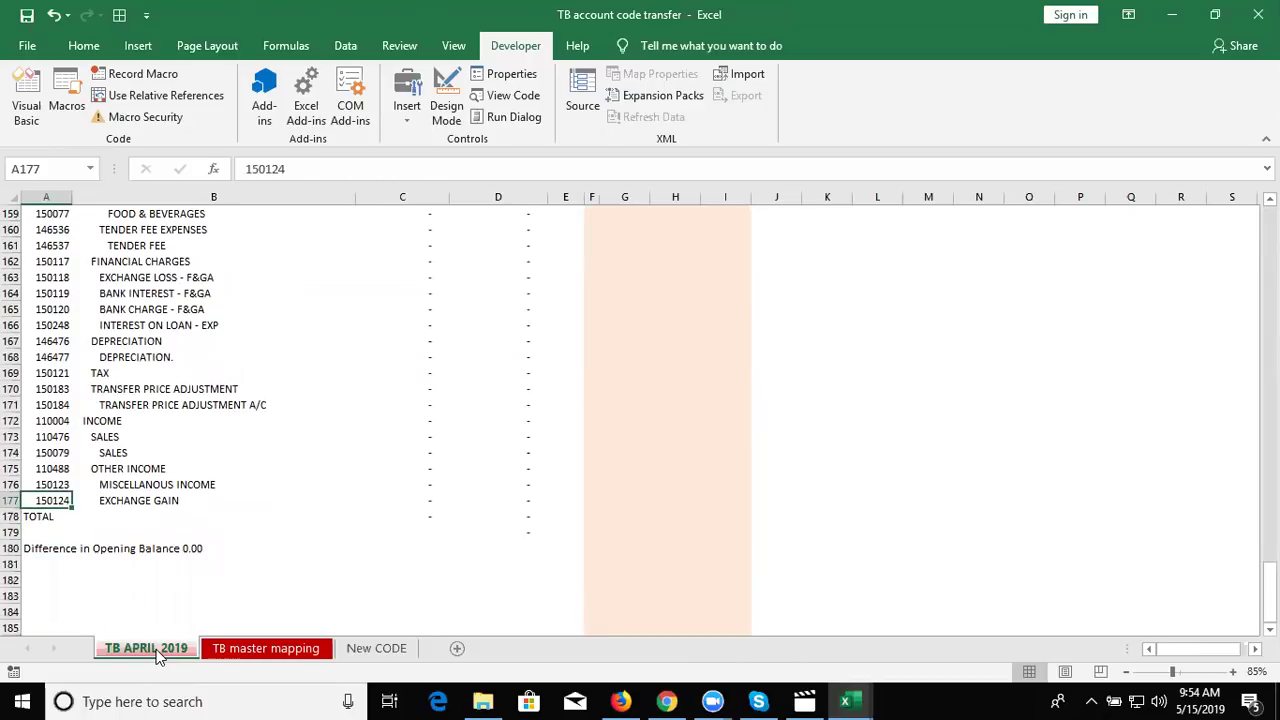
{"action": "key", "text": "ctrl+Up"}
{"action": "key", "text": "Down"}
{"action": "key", "text": "Down"}
{"action": "key", "text": "Down"}
{"action": "key", "text": "Down"}
{"action": "key", "text": "Down"}
{"action": "key", "text": "Down"}
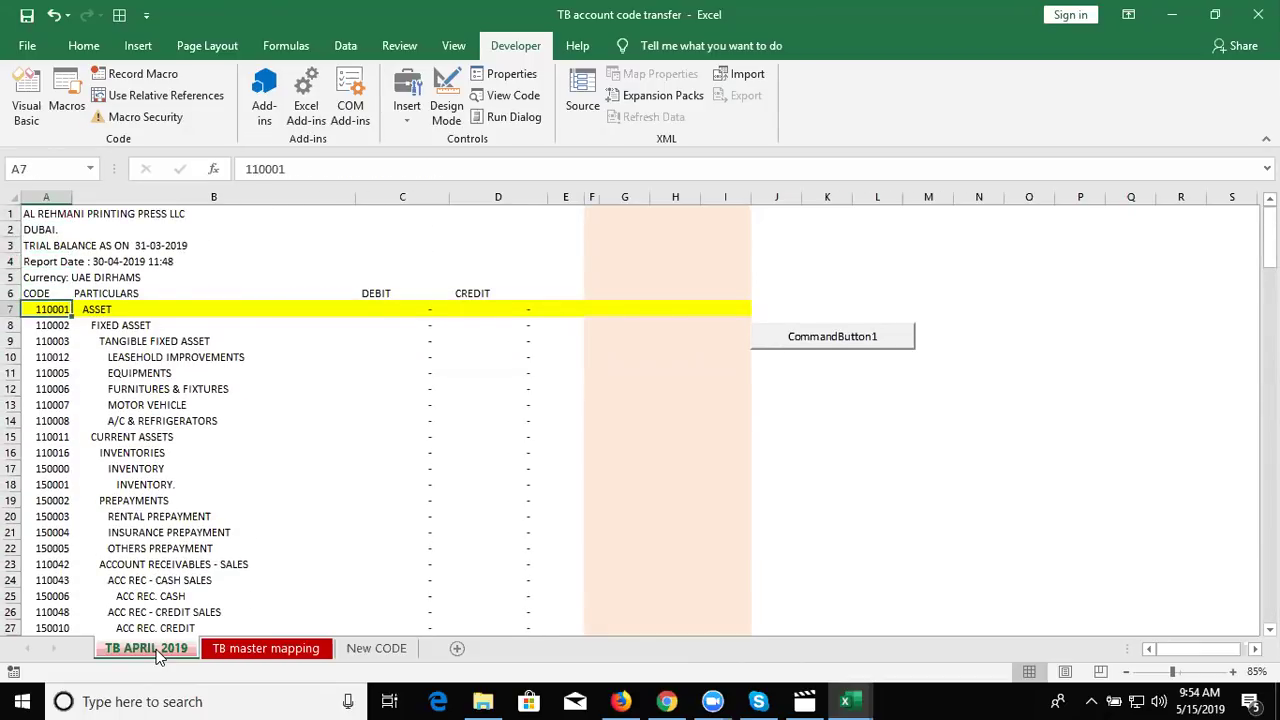
{"action": "key", "text": "ctrl+shift+Down"}
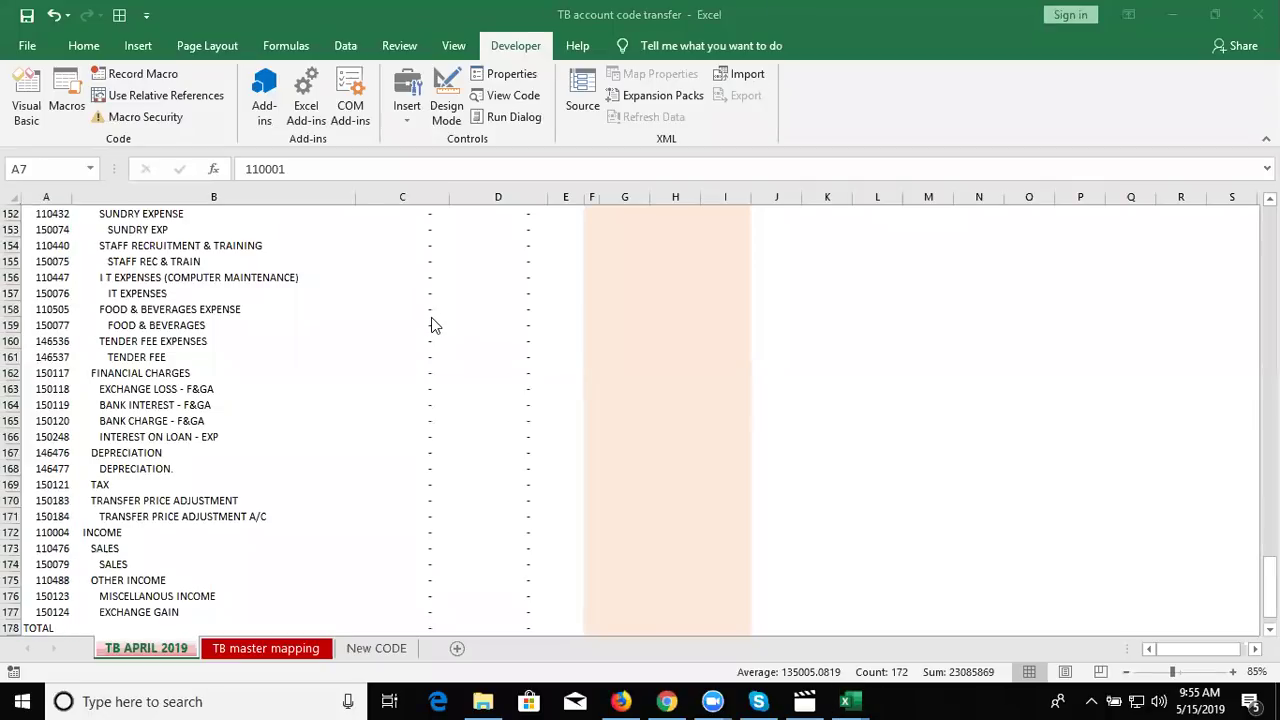
Step: Confirm the last code is 150124, then start a new line inside getD in the VBA editor
{"action": "key", "text": "alt+Tab"}
{"action": "key", "text": "alt+Tab"}
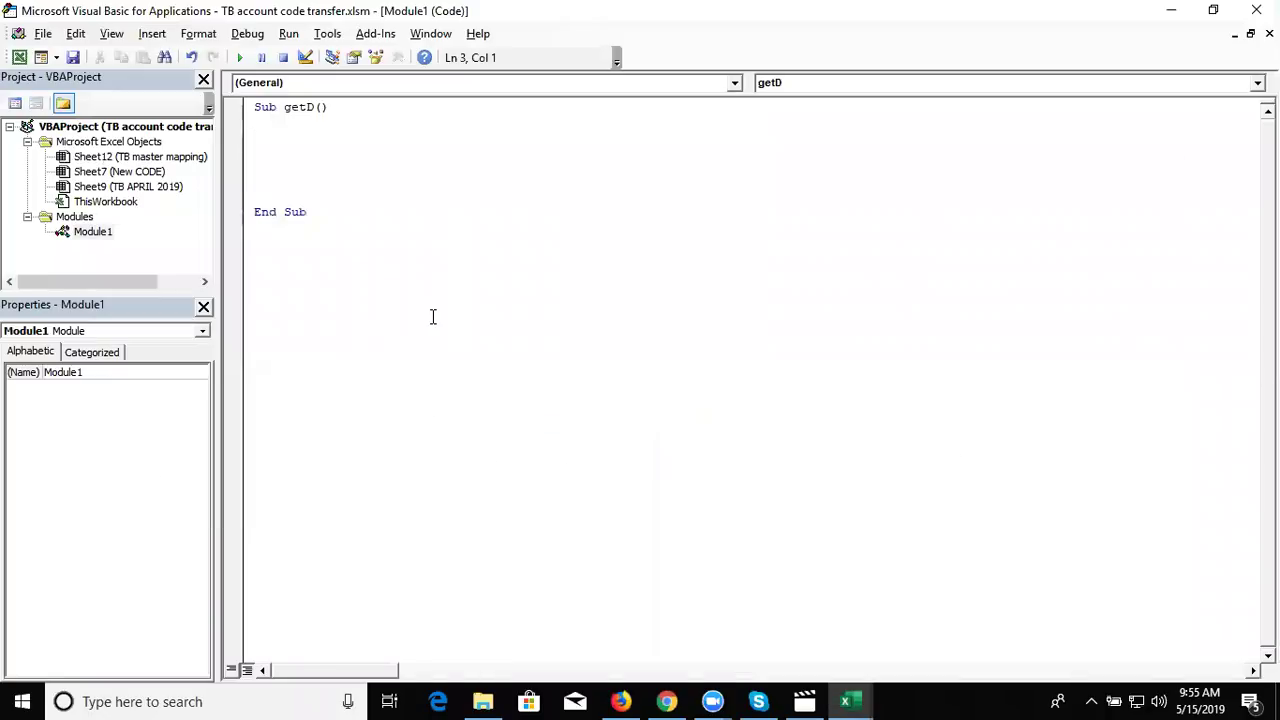
{"action": "key", "text": "alt+Tab"}
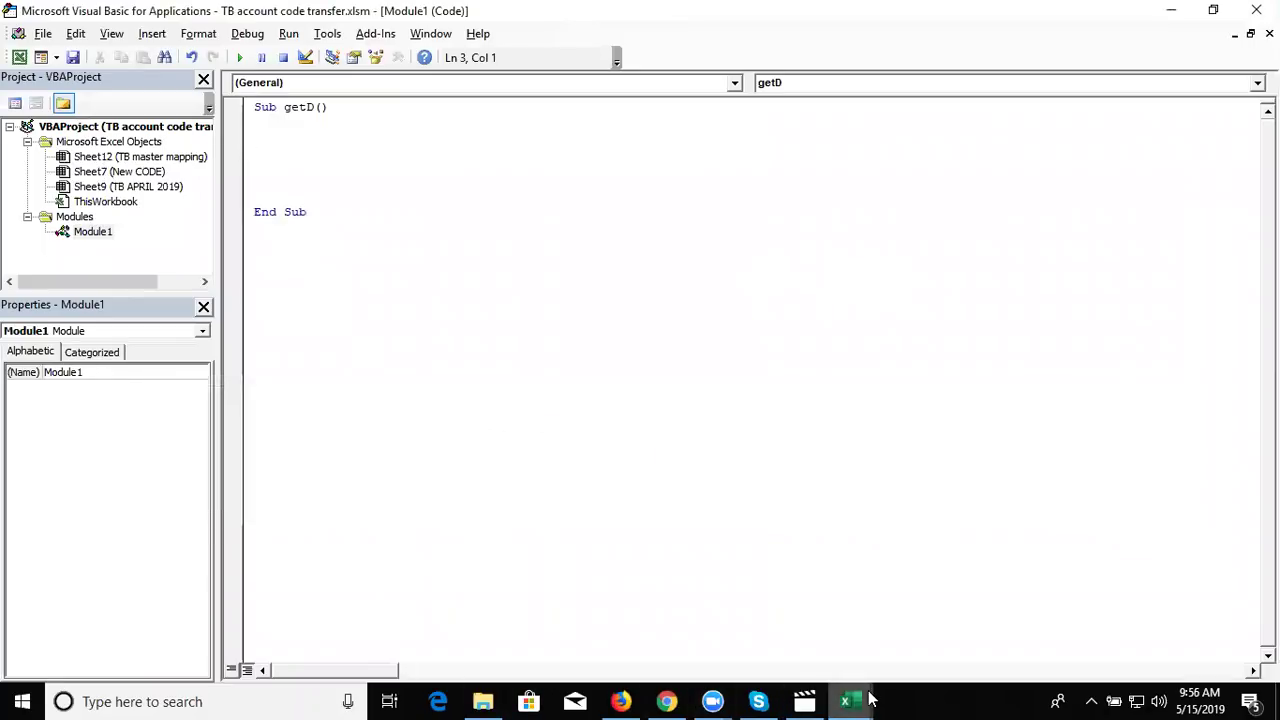
{"action": "mouse_move", "coordinate": [860, 700]}
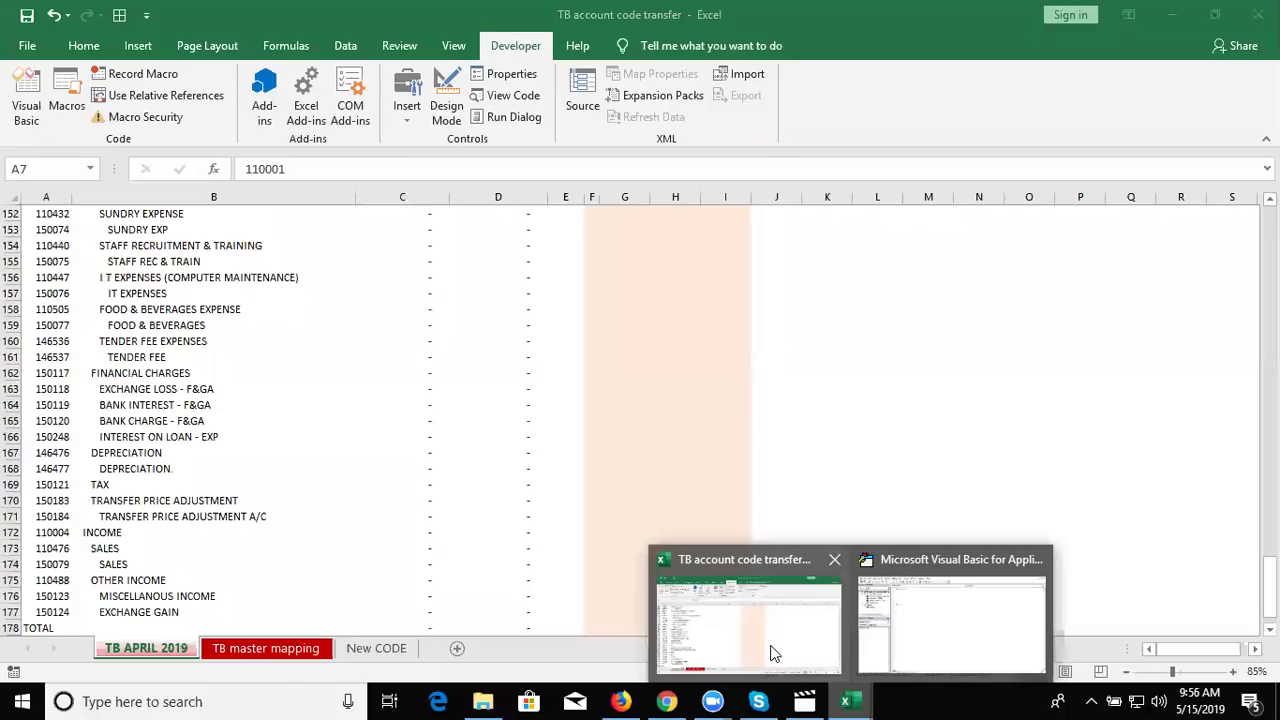
{"action": "left_click", "coordinate": [772, 653]}
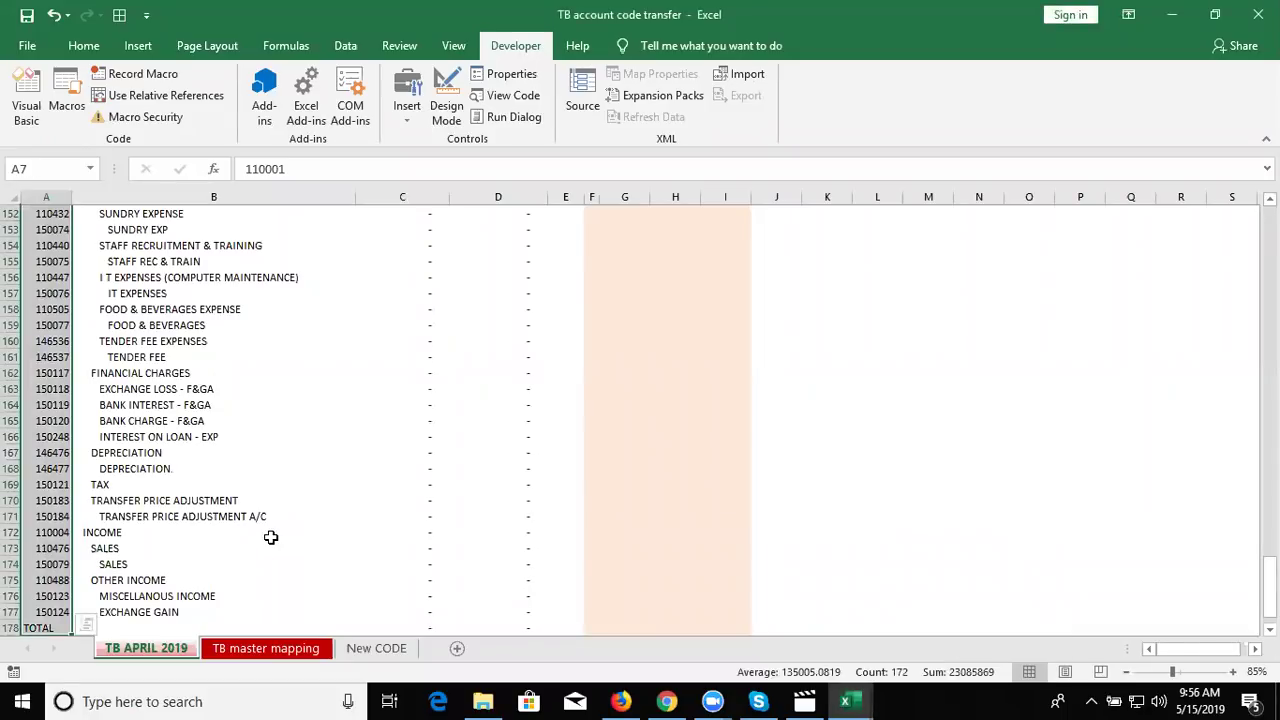
{"action": "key", "text": "ctrl+Down"}
{"action": "scroll", "coordinate": [270, 537], "scroll_direction": "down", "scroll_amount": 1}
{"action": "key", "text": "Up"}
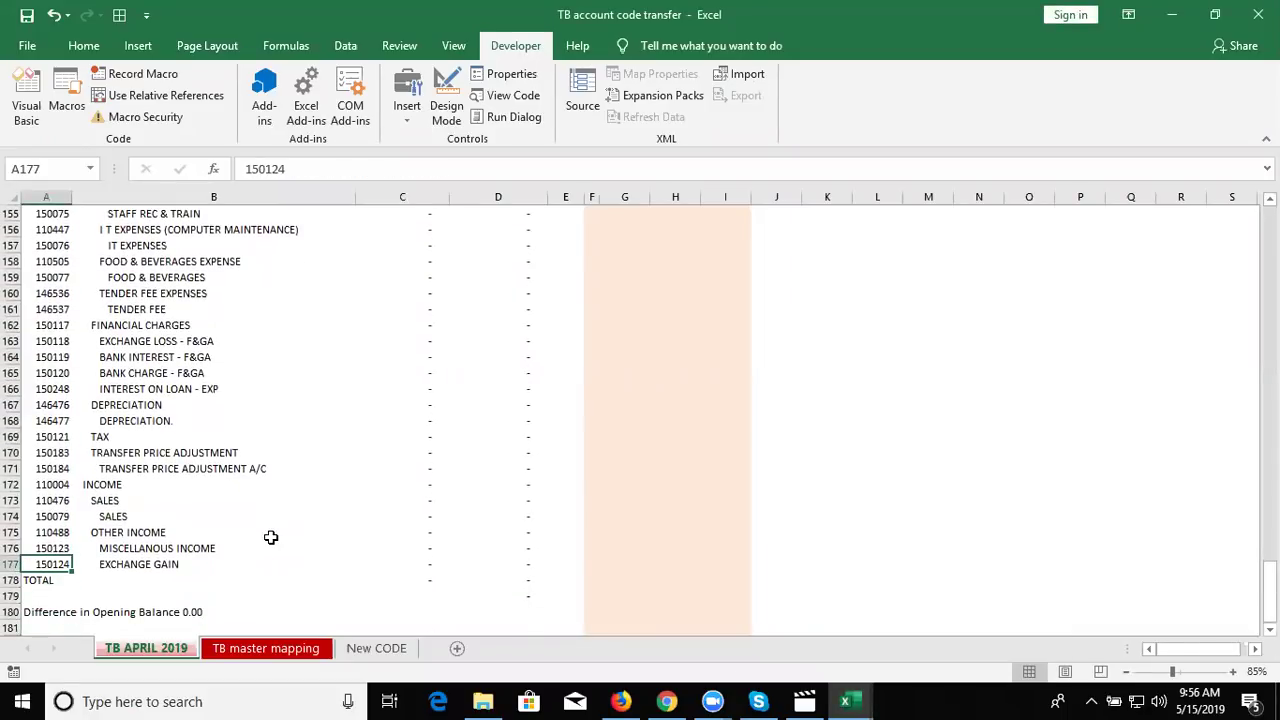
{"action": "key", "text": "alt+F11"}
{"action": "key", "text": "Return"}
{"action": "key", "text": "Up"}
Step: Declare r As Range as the first line of getD
{"action": "type", "text": "dim r as e"}
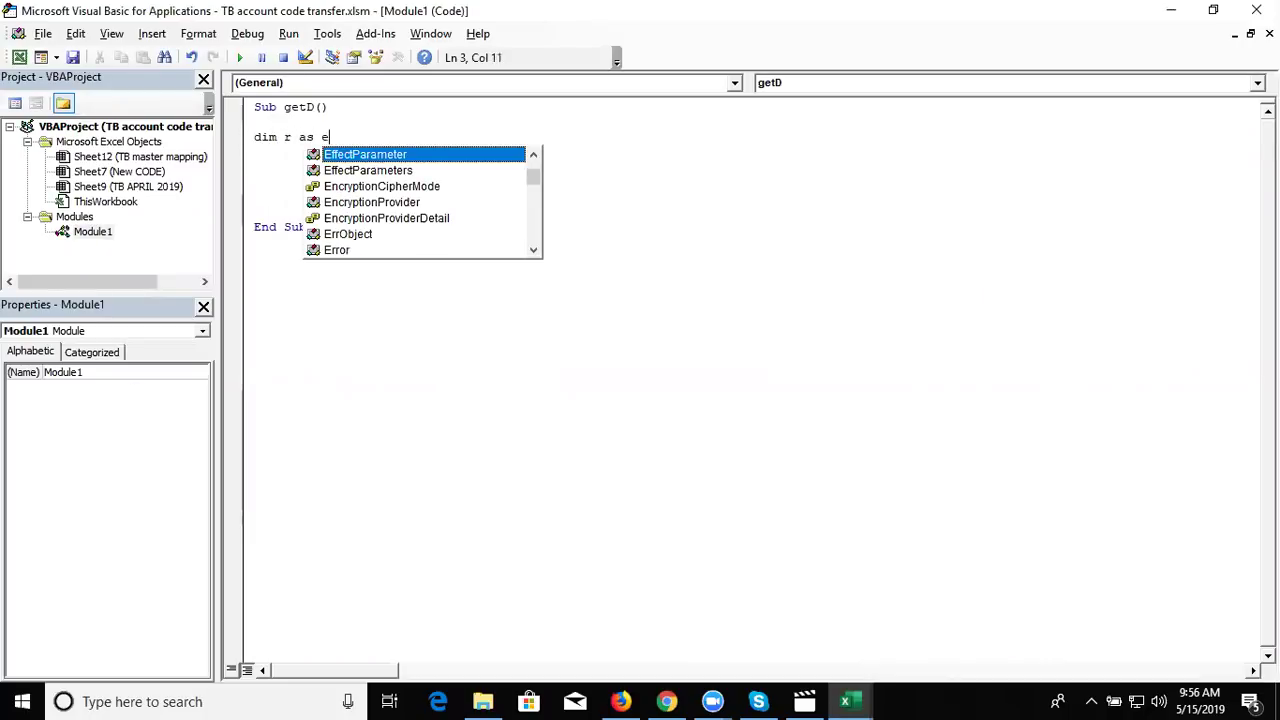
{"action": "key", "text": "BackSpace"}
{"action": "type", "text": "ra"}
{"action": "key", "text": "Tab"}
{"action": "key", "text": "Return"}
{"action": "key", "text": "Return"}
{"action": "key", "text": "Up"}
{"action": "key", "text": "Up"}
{"action": "key", "text": "Down"}
Step: Add a second declaration, Dim a As Range, below it
{"action": "left_click", "coordinate": [277, 137]}
{"action": "key", "text": "Right"}
{"action": "key", "text": "Right"}
{"action": "key", "text": "Down"}
{"action": "type", "text": "dim "}
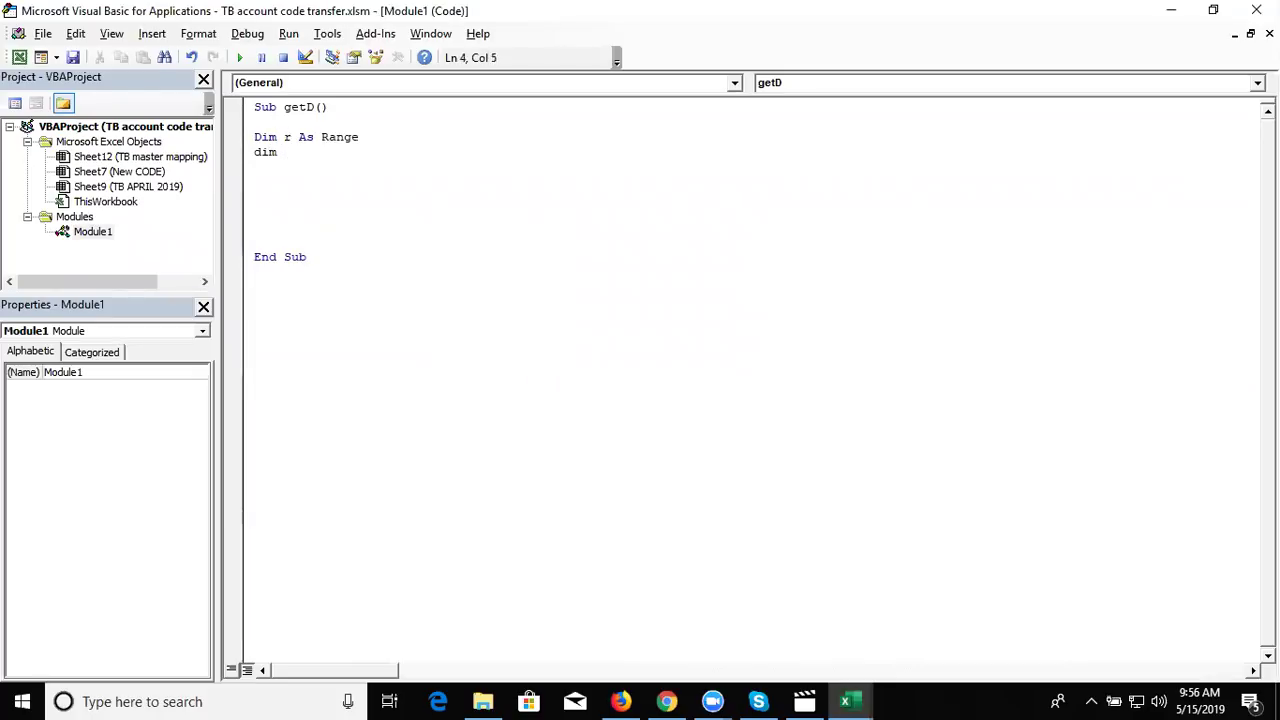
{"action": "type", "text": "a as r"}
{"action": "key", "text": "Tab"}
{"action": "key", "text": "Return"}
{"action": "key", "text": "Return"}
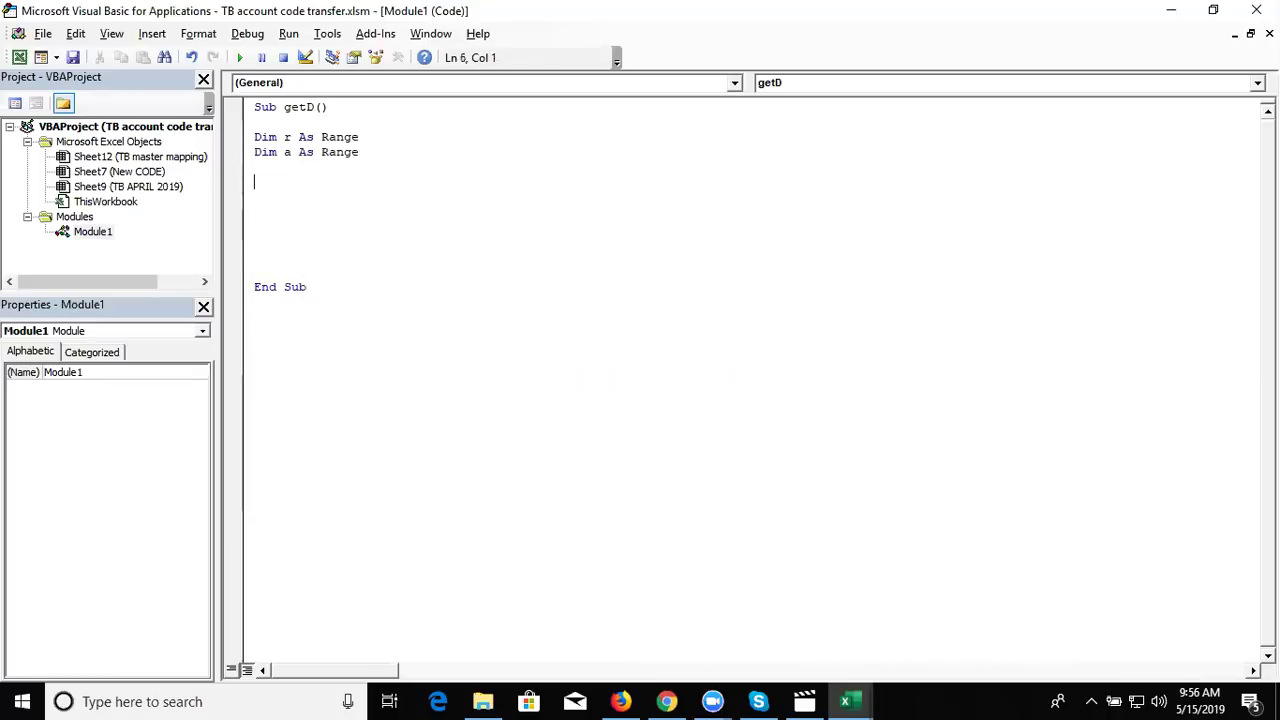
Step: Begin assigning a with the line set a=range("A7"
{"action": "type", "text": "set a="}
{"action": "type", "text": "ra"}
{"action": "key", "text": "BackSpace"}
{"action": "key", "text": "BackSpace"}
{"action": "type", "text": "range"}
{"action": "type", "text": "(\"A7\""}
{"action": "key", "text": "BackSpace"}
Step: Extend a's range to Range("A7", Range("A7").End(xlDown))
{"action": "type", "text": "\",a"}
{"action": "key", "text": "BackSpace"}
{"action": "key", "text": "BackSpace"}
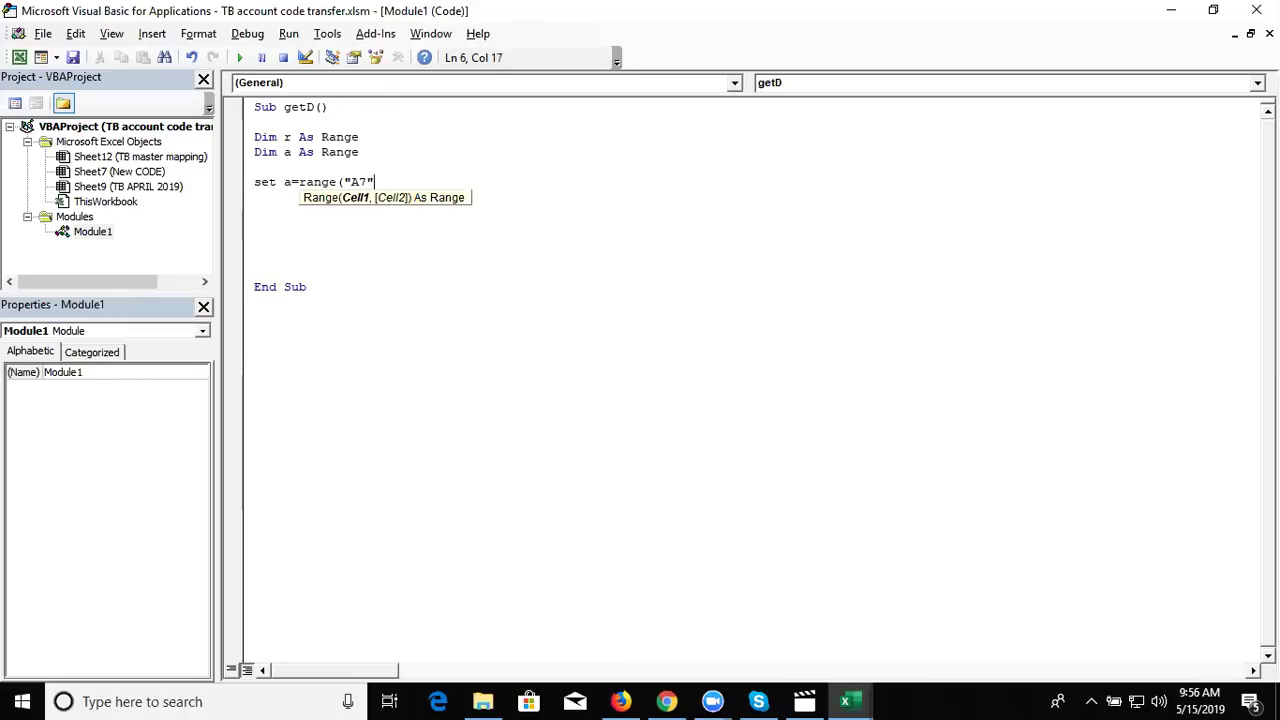
{"action": "type", "text": ")."}
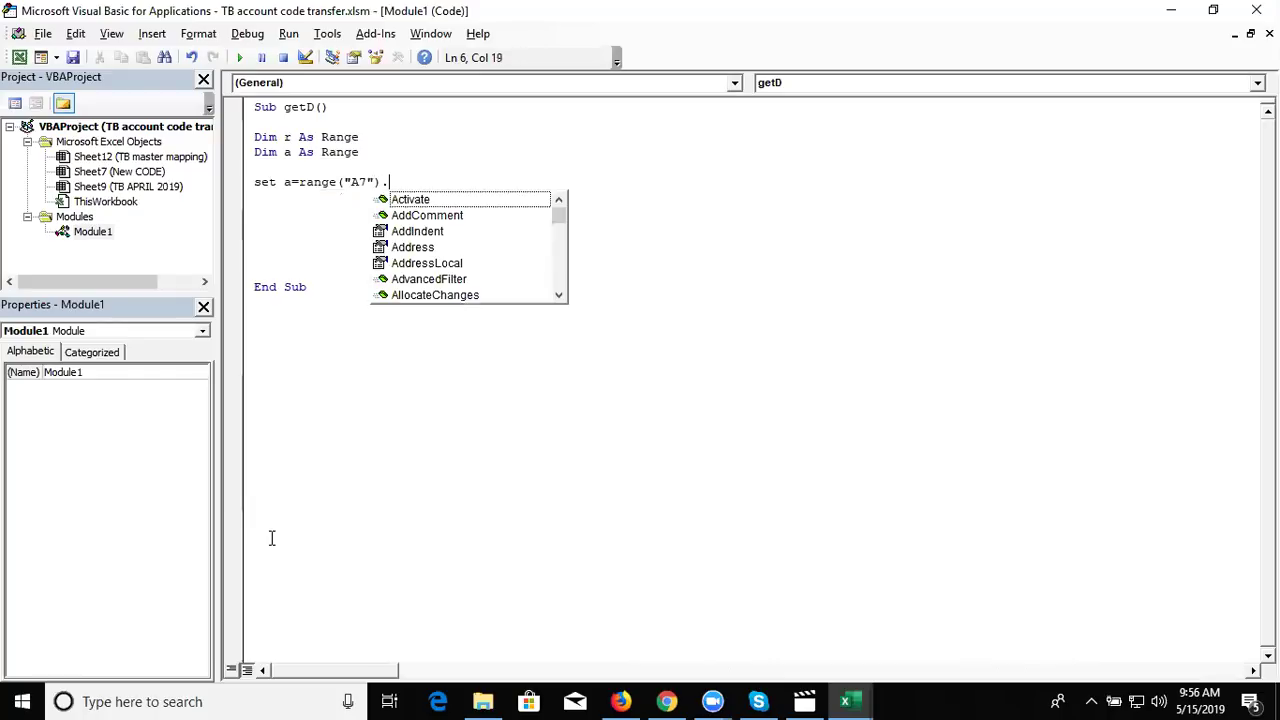
{"action": "key", "text": "BackSpace"}
{"action": "key", "text": "BackSpace"}
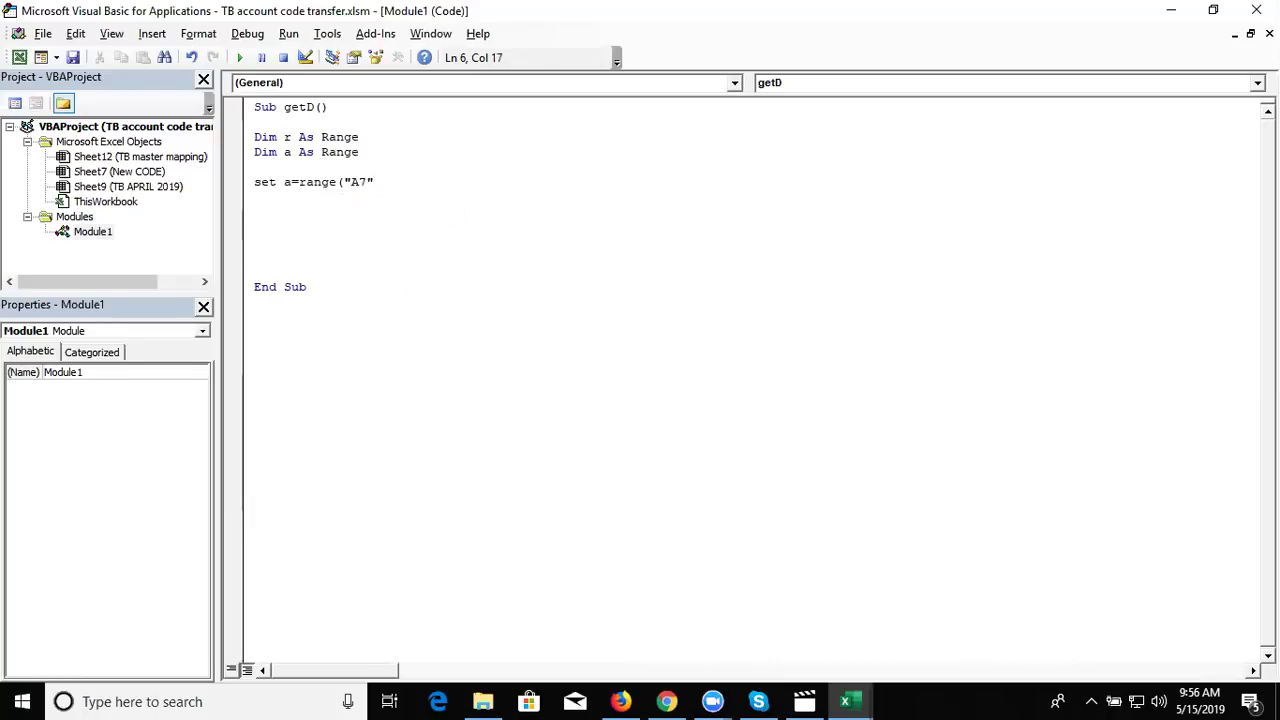
{"action": "type", "text": ",range(\"A7\").e"}
{"action": "key", "text": "Down"}
{"action": "key", "text": "Tab"}
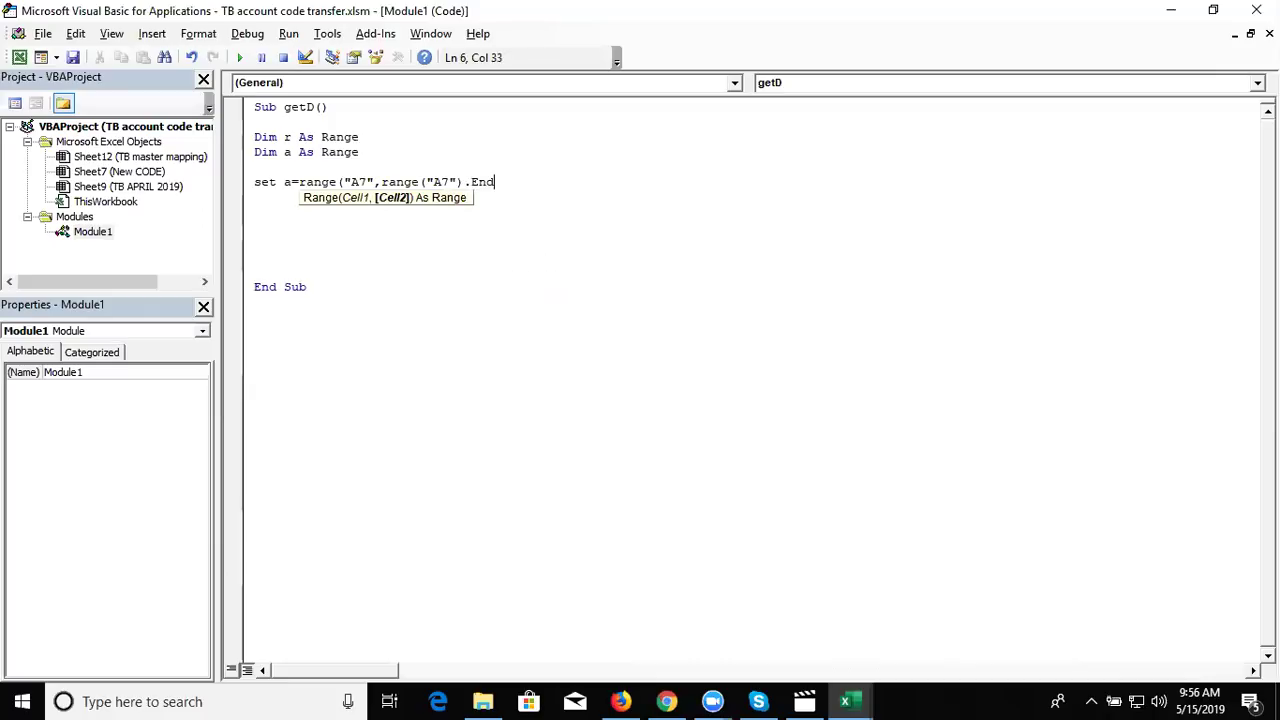
{"action": "type", "text": "("}
{"action": "key", "text": "Tab"}
{"action": "type", "text": ")"}
{"action": "type", "text": ")"}
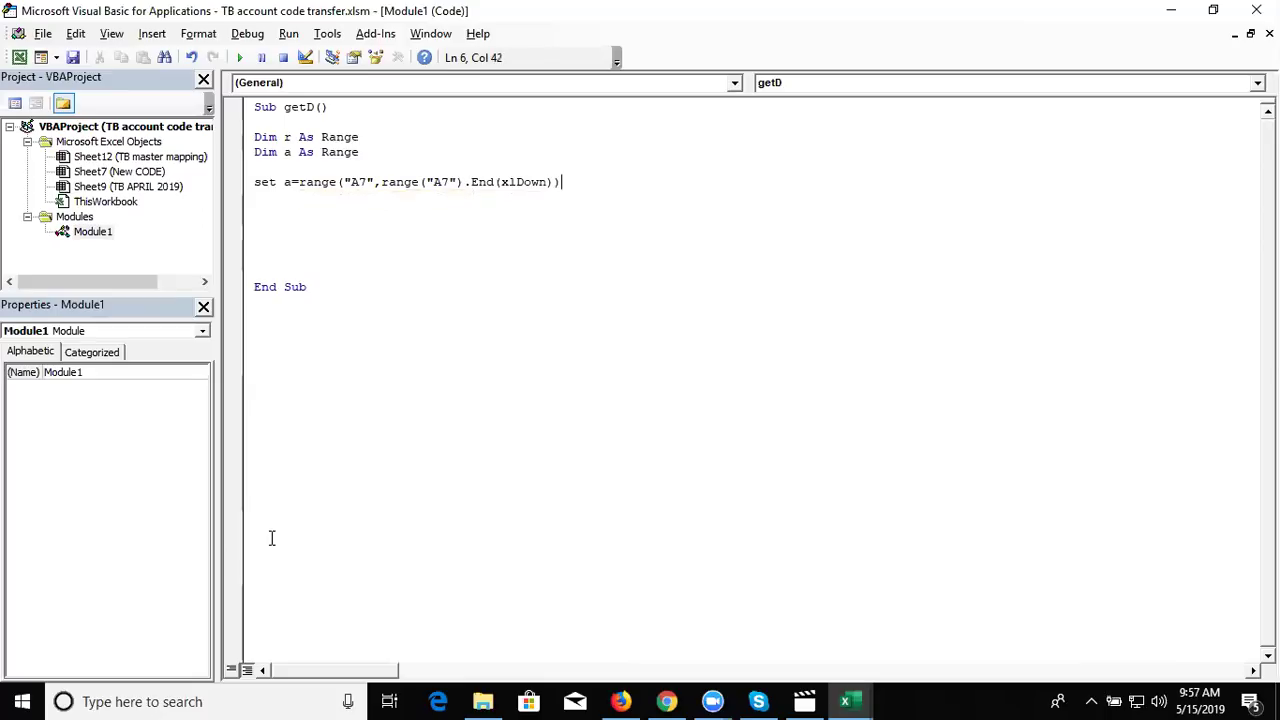
{"action": "type", "text": "."}
Step: Qualify the range with Sheets(1) so a uses the first sheet's codes
{"action": "key", "text": "BackSpace"}
{"action": "key", "text": "Left"}
{"action": "key", "text": "Left"}
{"action": "key", "text": "Left"}
{"action": "key", "text": "Left"}
{"action": "key", "text": "Left"}
{"action": "key", "text": "Left"}
{"action": "key", "text": "Left"}
{"action": "key", "text": "Left"}
{"action": "key", "text": "Left"}
{"action": "key", "text": "Right"}
{"action": "type", "text": "shees"}
{"action": "key", "text": "BackSpace"}
{"action": "type", "text": "ts(i"}
{"action": "key", "text": "BackSpace"}
{"action": "type", "text": "1)."}
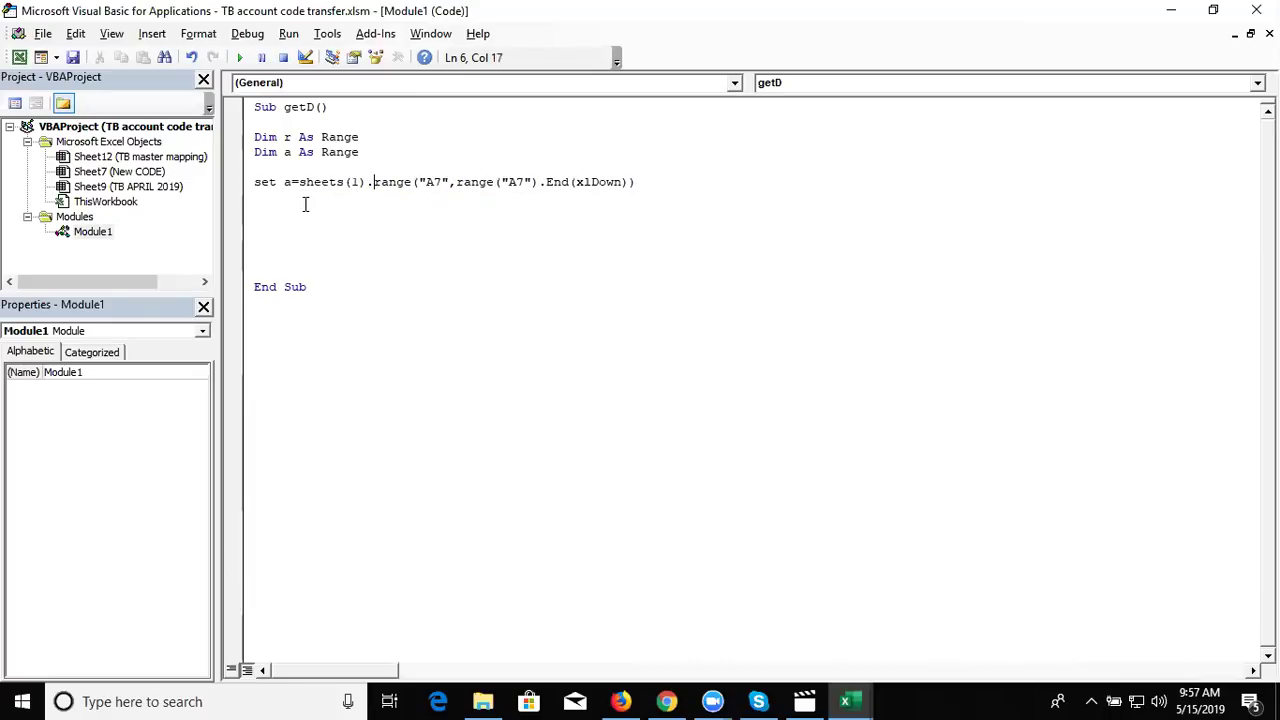
{"action": "key", "text": "Down"}
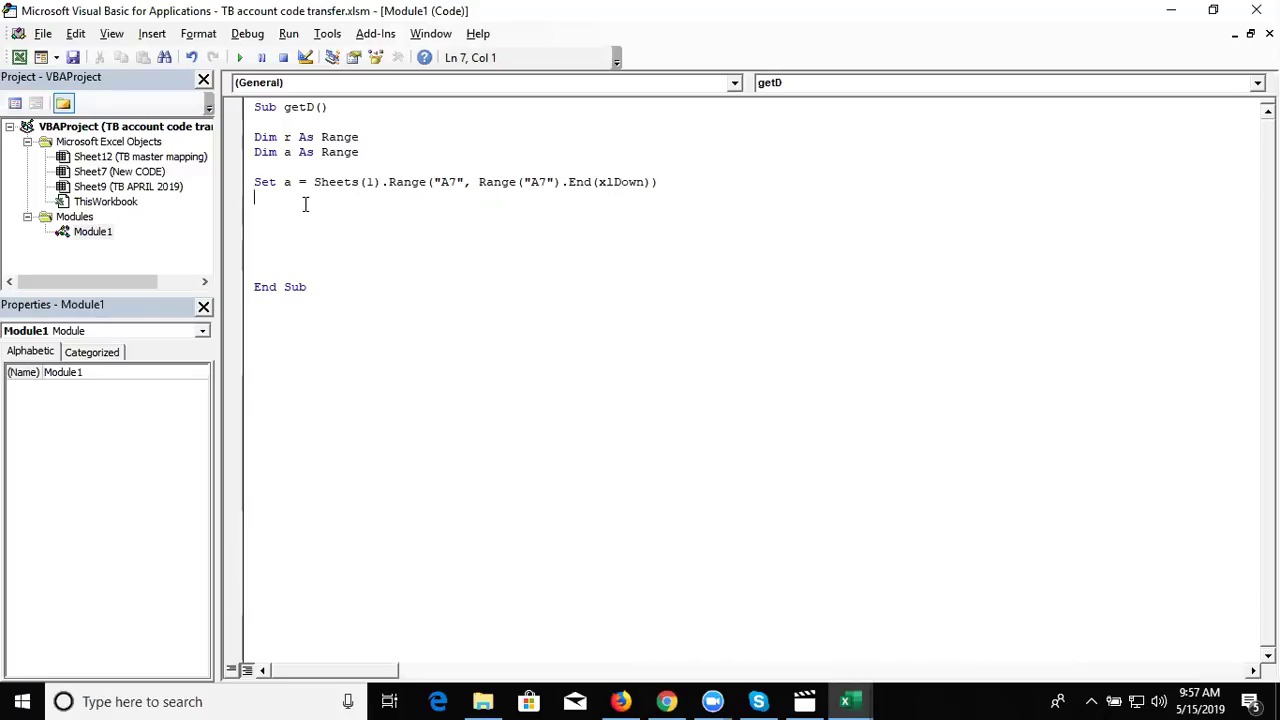
Step: Review the finished Set a line, then return to the workbook's top cell
{"action": "key", "text": "Up"}
{"action": "key", "text": "Up"}
{"action": "key", "text": "Up"}
{"action": "key", "text": "Down"}
{"action": "key", "text": "Down"}
{"action": "key", "text": "shift+Down"}
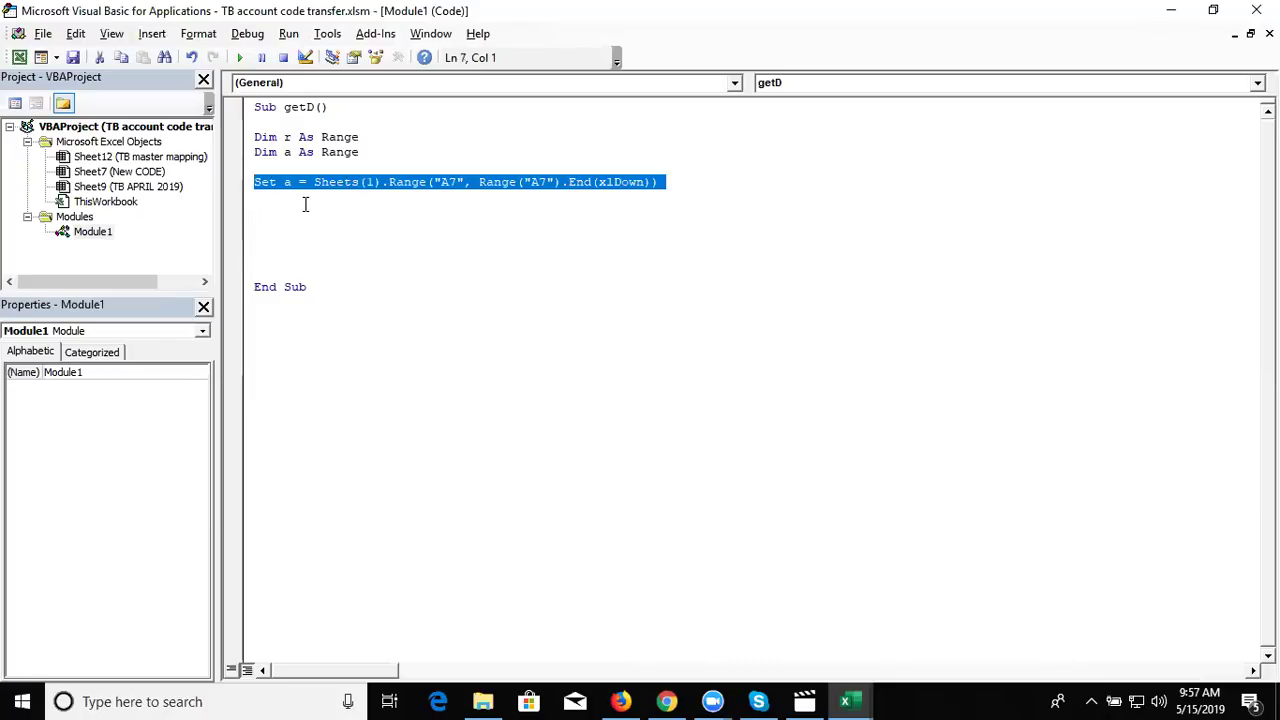
{"action": "left_click", "coordinate": [305, 204]}
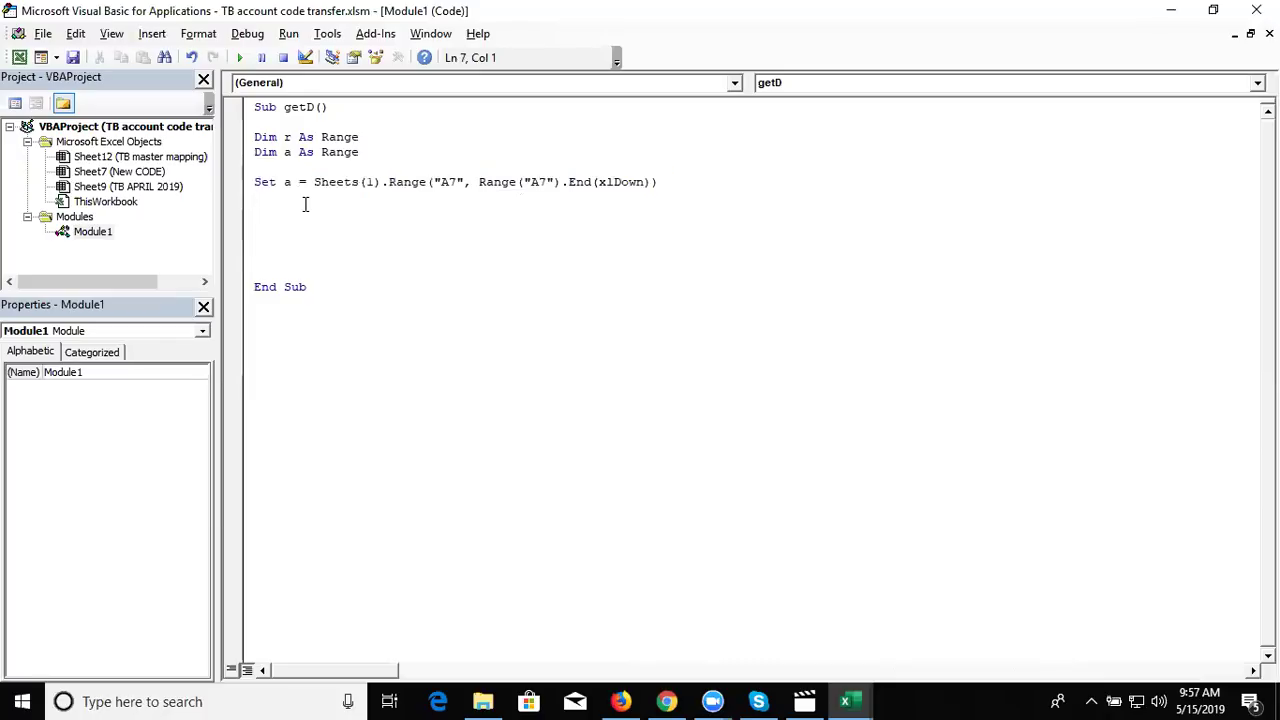
{"action": "key", "text": "alt+F11"}
{"action": "key", "text": "ctrl+Home"}
Step: Confirm in the sheet that the account codes run from A7 to row 177
{"action": "key", "text": "Down"}
{"action": "key", "text": "Down"}
{"action": "key", "text": "Down"}
{"action": "key", "text": "Down"}
{"action": "key", "text": "Down"}
{"action": "key", "text": "Down"}
{"action": "key", "text": "ctrl+shift+Down"}
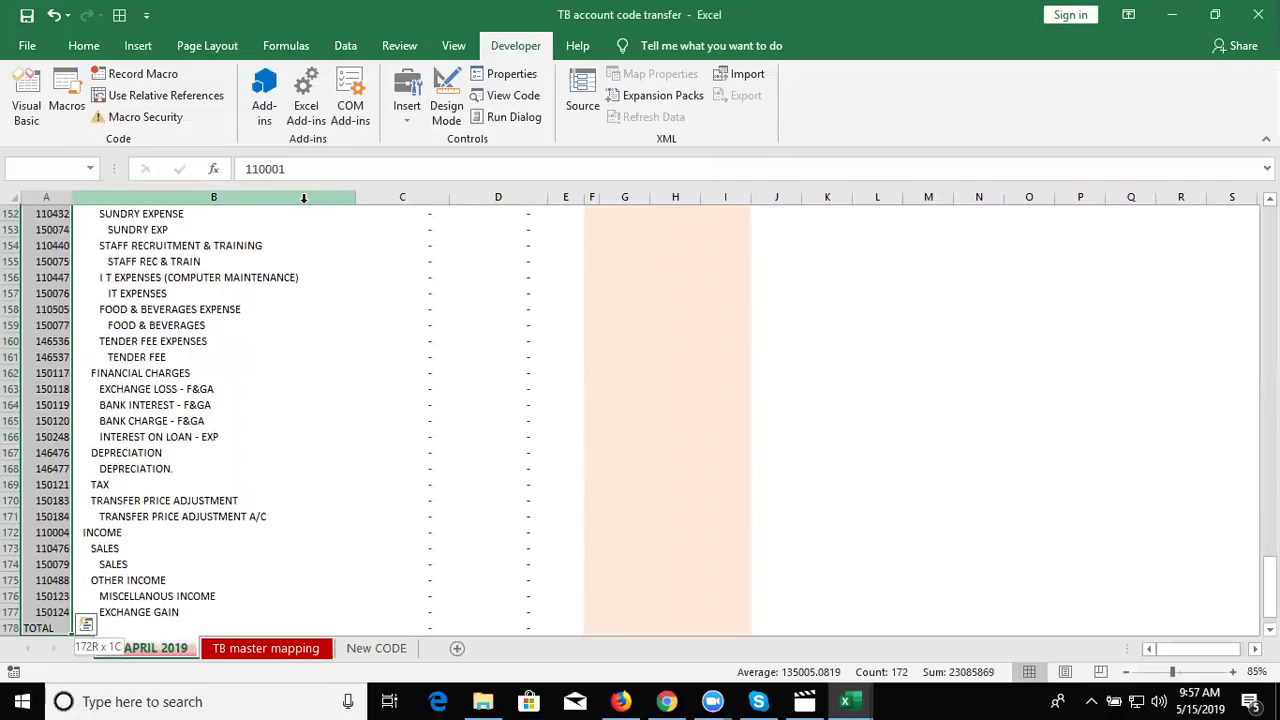
{"action": "key", "text": "shift+Up"}
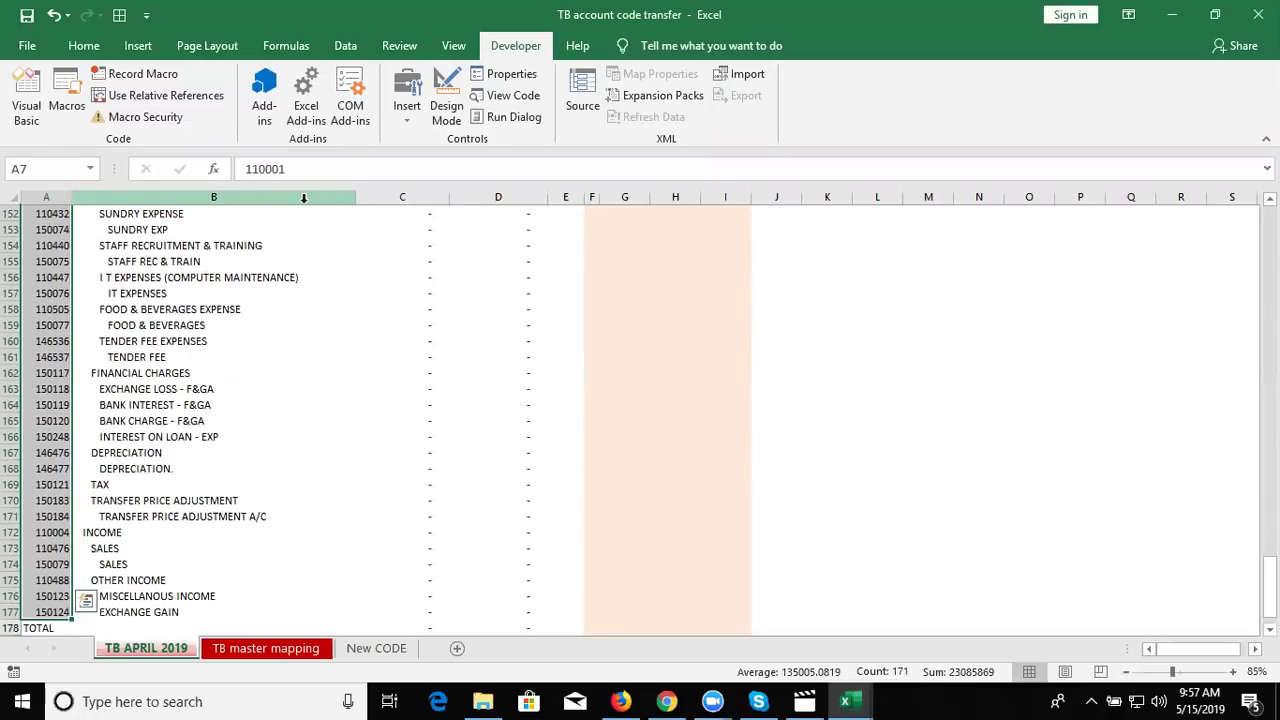
Step: Append .Offset(-1, 0) to the Set a range so it ends one row higher
{"action": "key", "text": "alt+F11"}
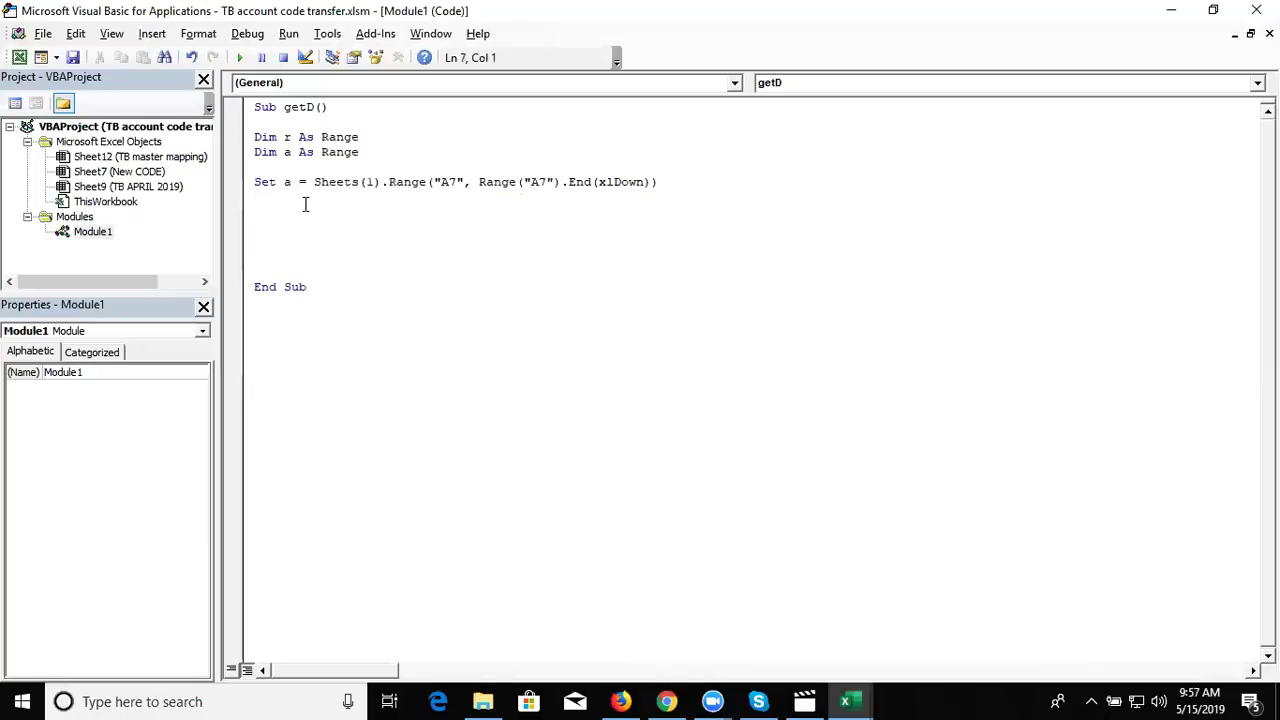
{"action": "left_click", "coordinate": [684, 181]}
{"action": "left_click", "coordinate": [649, 181]}
{"action": "type", "text": ".Of"}
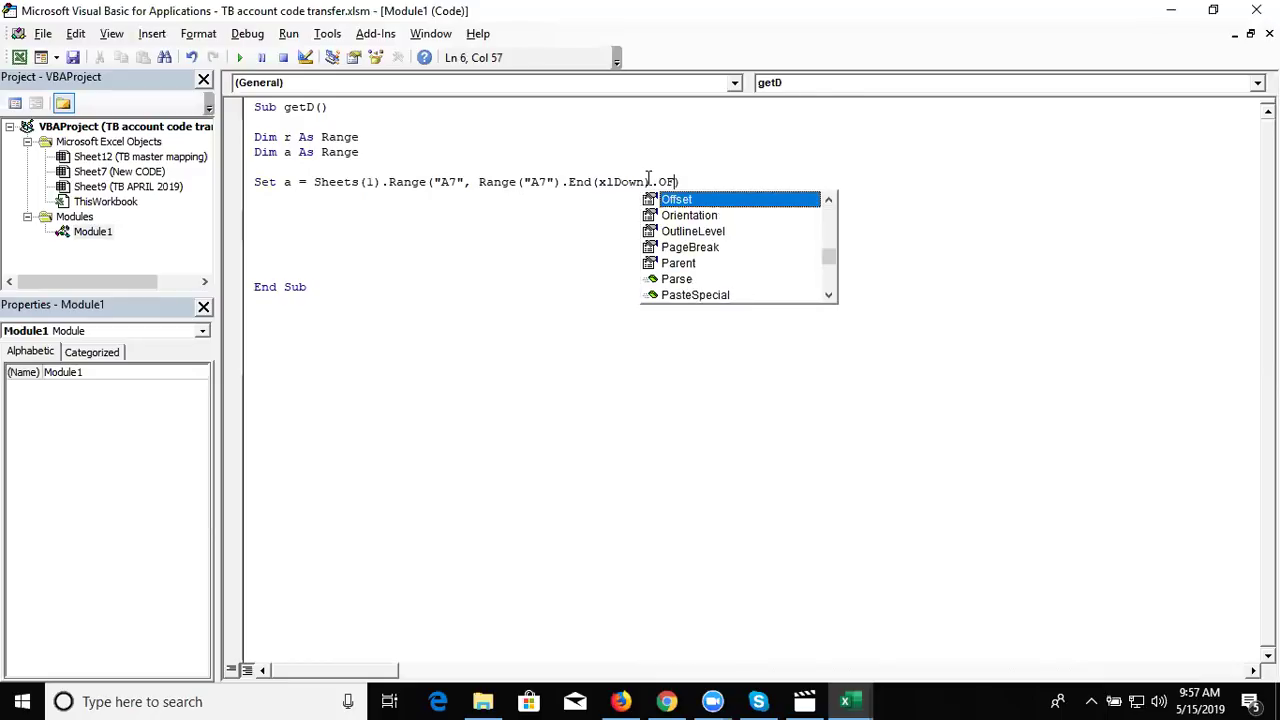
{"action": "key", "text": "Tab"}
{"action": "type", "text": "(-1,0"}
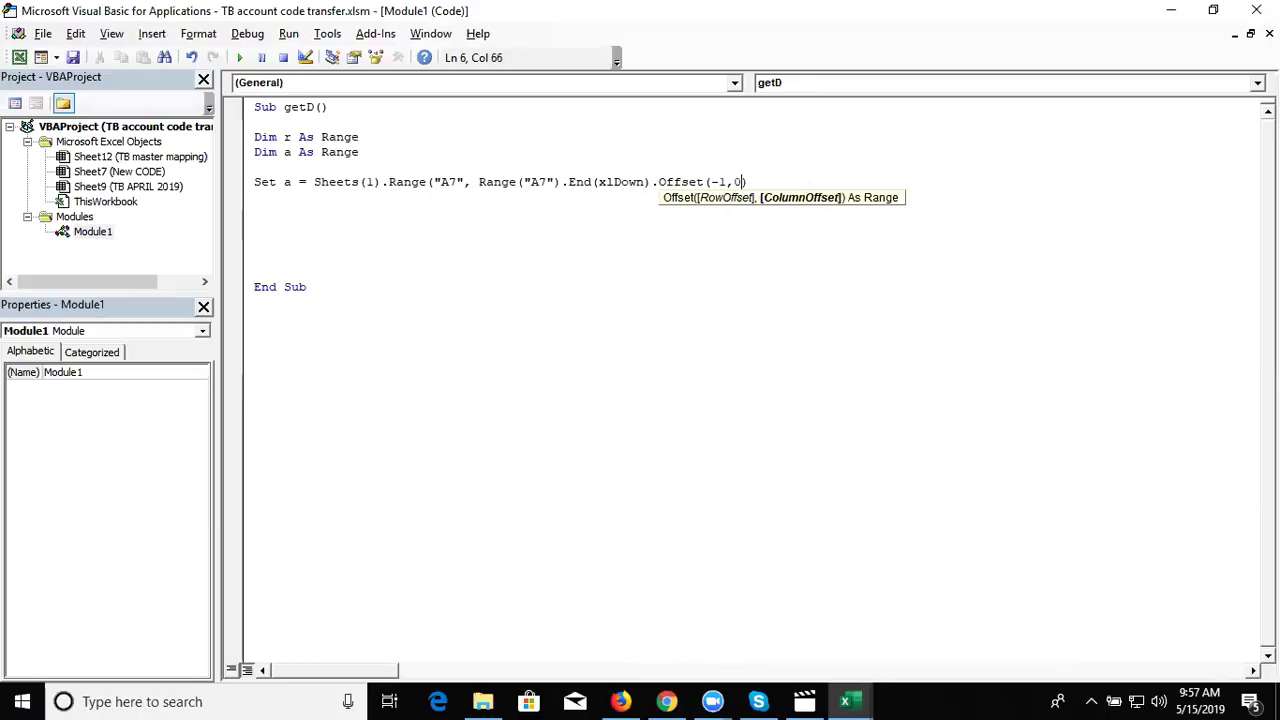
{"action": "type", "text": ")"}
Step: Add an empty For Each r In a … Next r loop below the Set line
{"action": "left_click", "coordinate": [595, 241]}
{"action": "key", "text": "Return"}
{"action": "key", "text": "Up"}
{"action": "key", "text": "Up"}
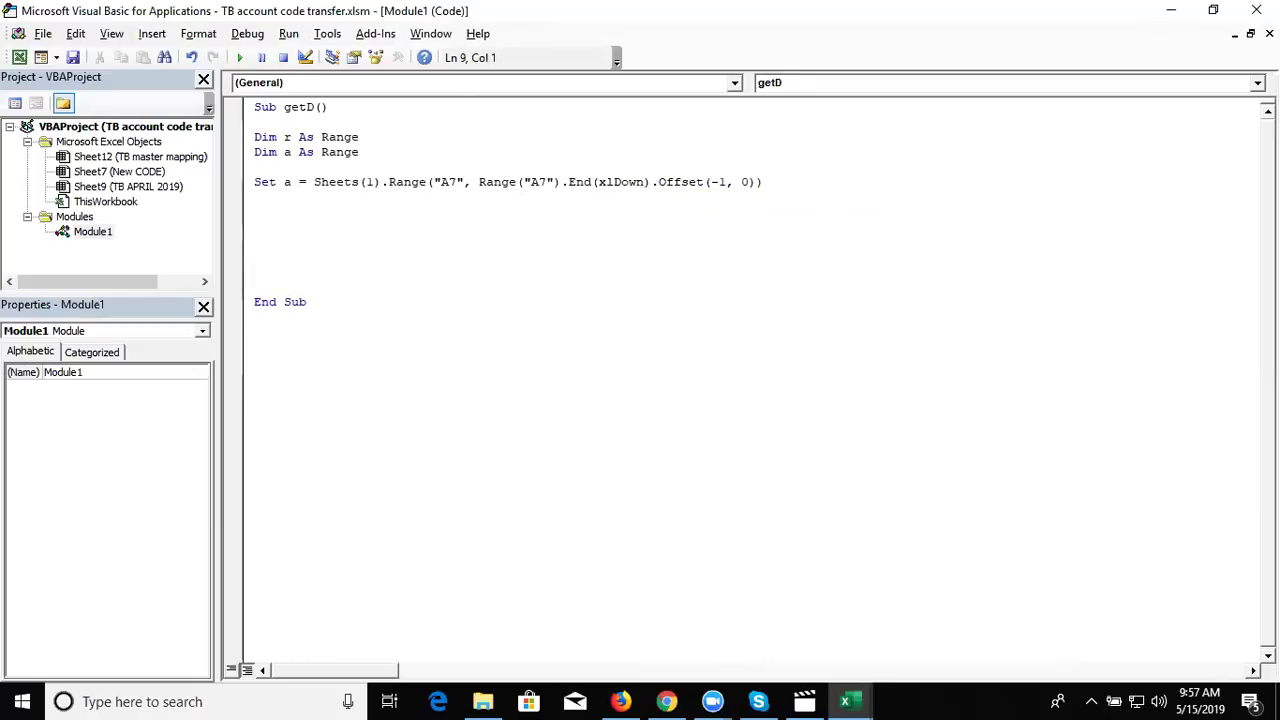
{"action": "type", "text": "FOR EACH R IN "}
{"action": "type", "text": "a"}
{"action": "key", "text": "Return"}
{"action": "key", "text": "Return"}
{"action": "key", "text": "Return"}
{"action": "type", "text": "next r"}
{"action": "key", "text": "BackSpace"}
{"action": "type", "text": "r"}
{"action": "key", "text": "Up"}
{"action": "key", "text": "Return"}
{"action": "key", "text": "Return"}
Step: Return to the workbook with cell A7 selected
{"action": "key", "text": "alt+Tab"}
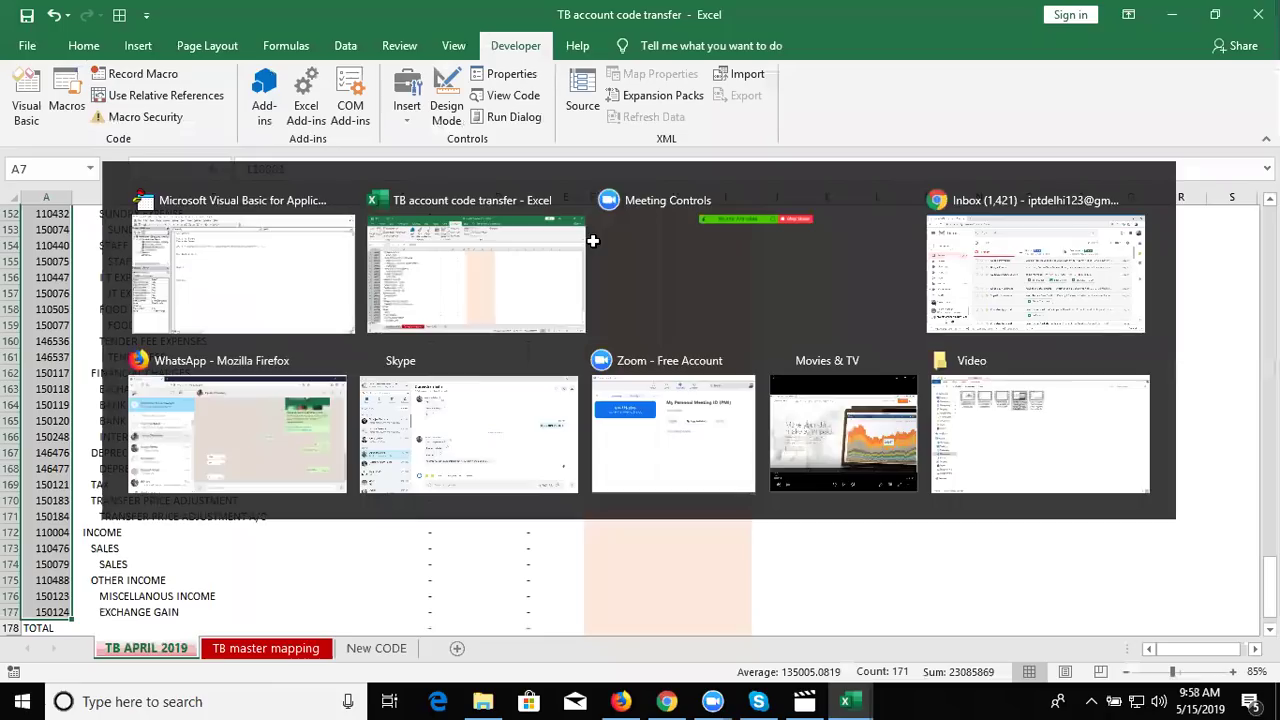
{"action": "key", "text": "ctrl+Home"}
{"action": "key", "text": "Down"}
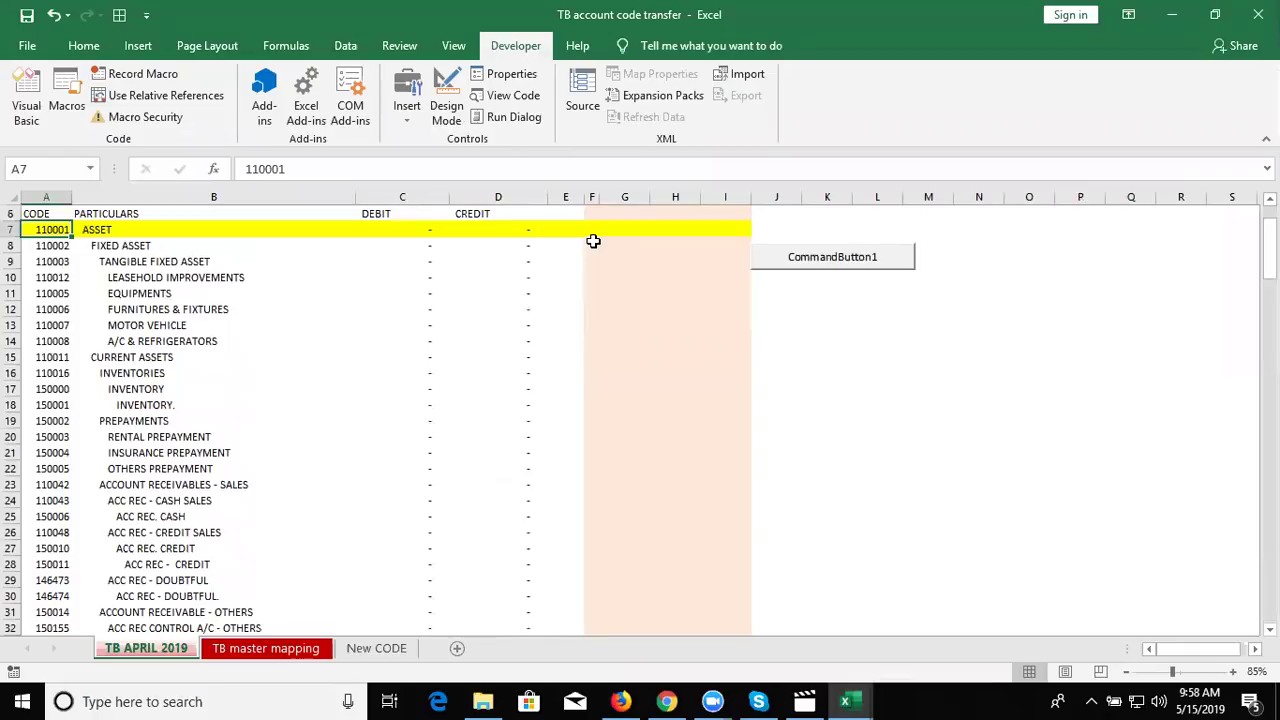
Step: Recheck the account code block from A7 down to row 177
{"action": "key", "text": "ctrl+shift+Down"}
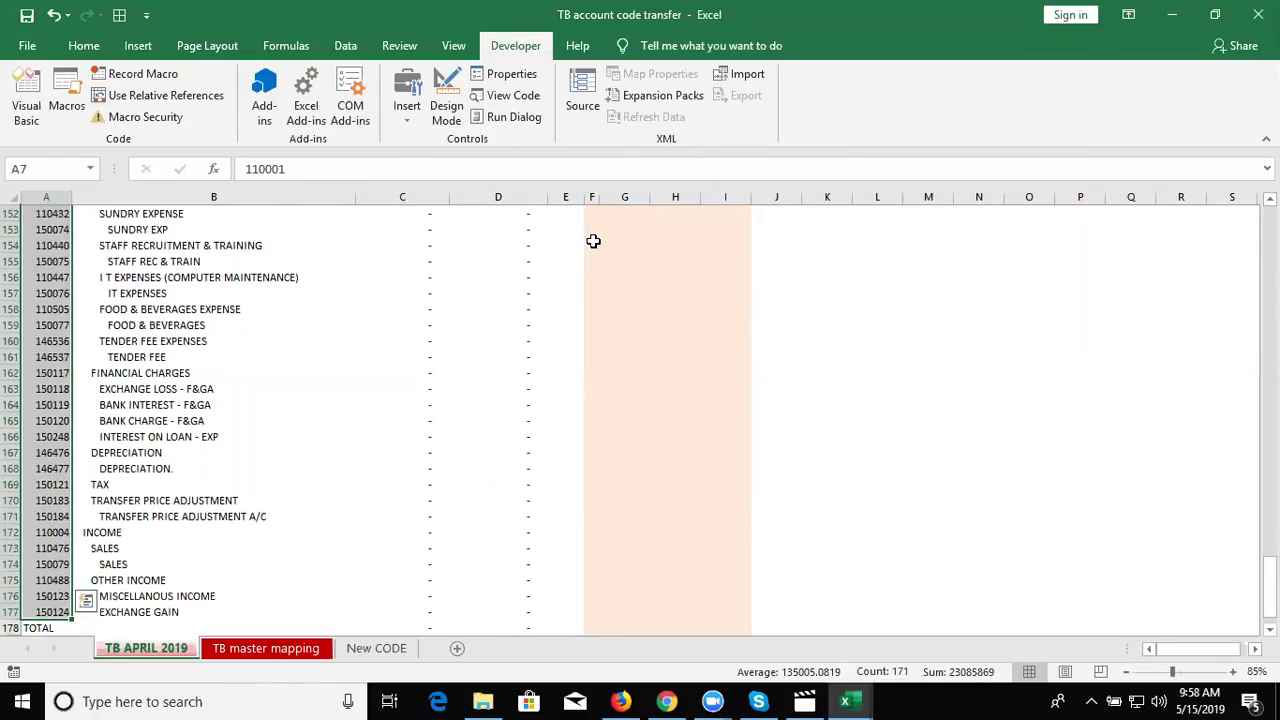
{"action": "key", "text": "ctrl+shift+Up"}
{"action": "key", "text": "Down"}
{"action": "key", "text": "Down"}
{"action": "key", "text": "Down"}
{"action": "key", "text": "Down"}
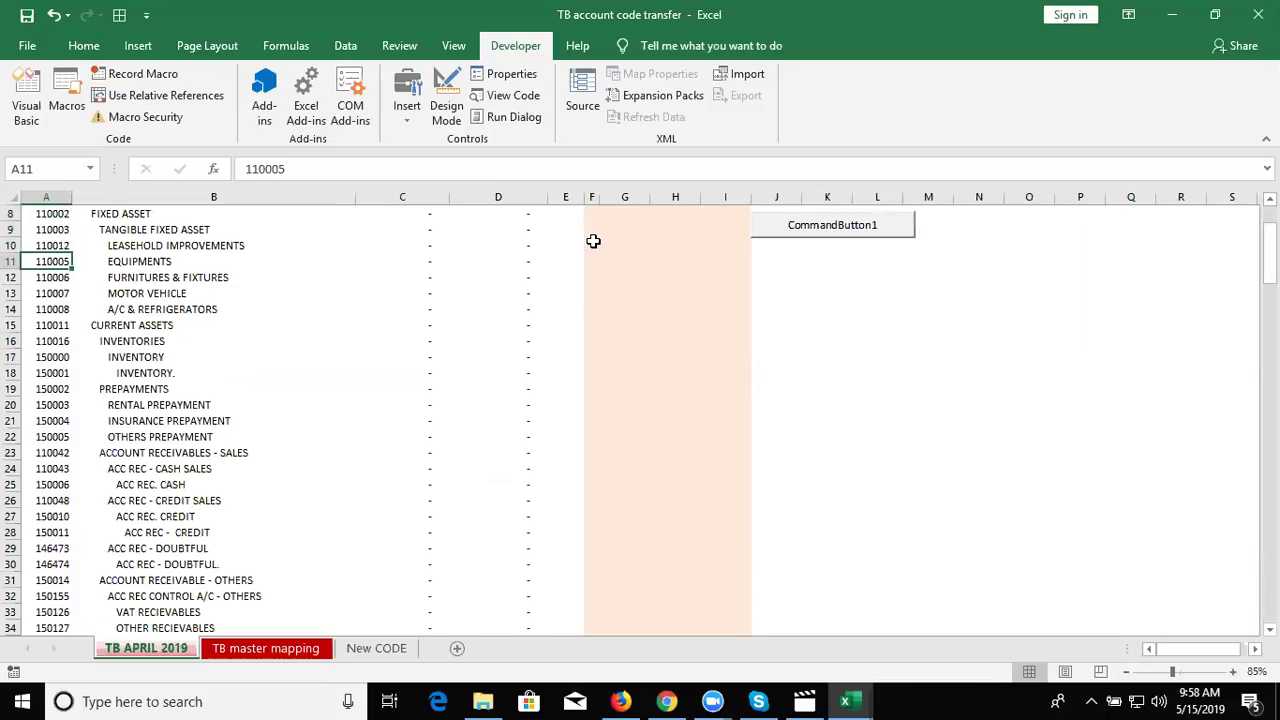
Step: Declare c As Integer on a new line below Dim a
{"action": "key", "text": "alt+Tab"}
{"action": "key", "text": "Return"}
{"action": "key", "text": "Up"}
{"action": "key", "text": "Up"}
{"action": "key", "text": "Up"}
{"action": "key", "text": "Up"}
{"action": "key", "text": "Up"}
{"action": "key", "text": "Up"}
{"action": "key", "text": "Up"}
{"action": "key", "text": "Up"}
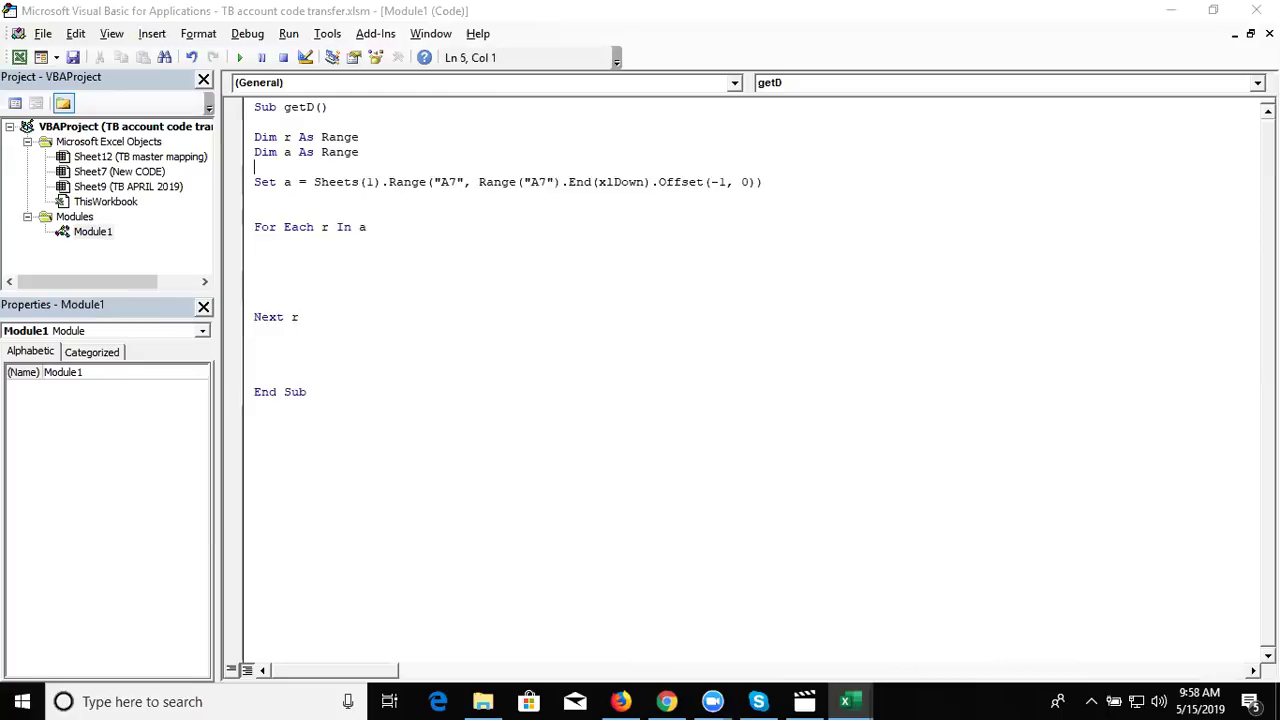
{"action": "key", "text": "Return"}
{"action": "key", "text": "Up"}
{"action": "type", "text": "dim "}
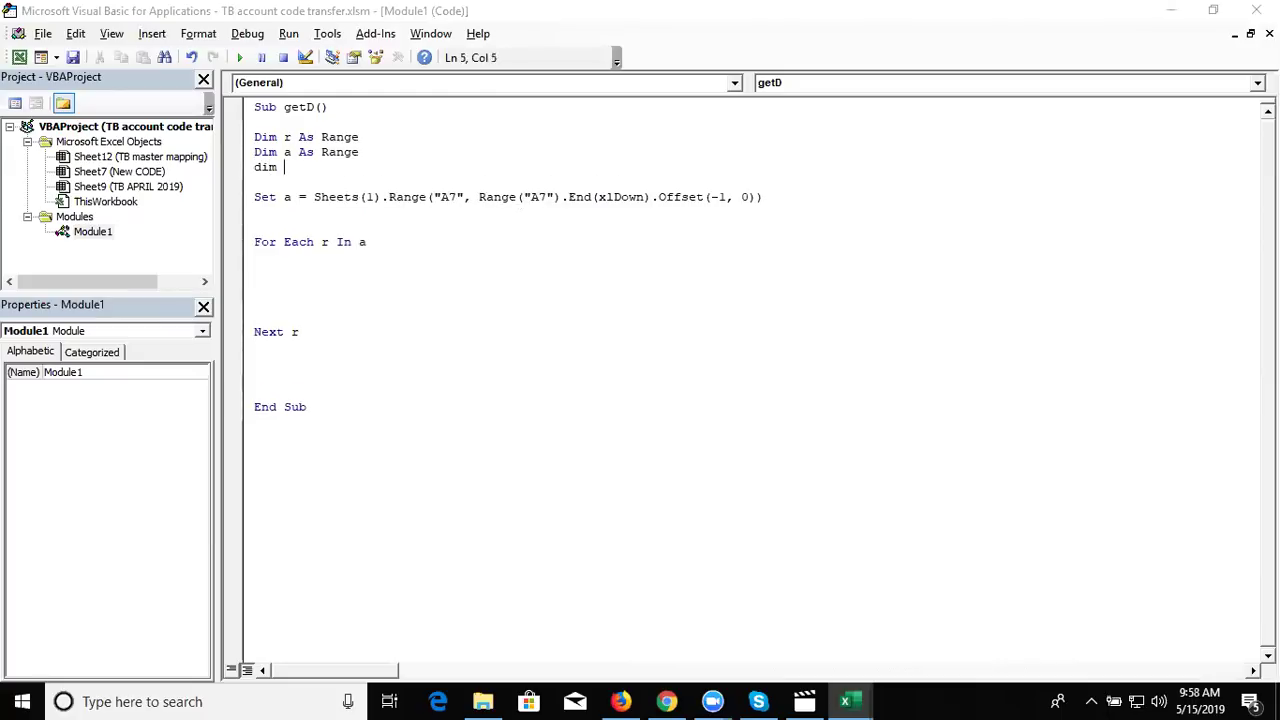
{"action": "type", "text": "c as i"}
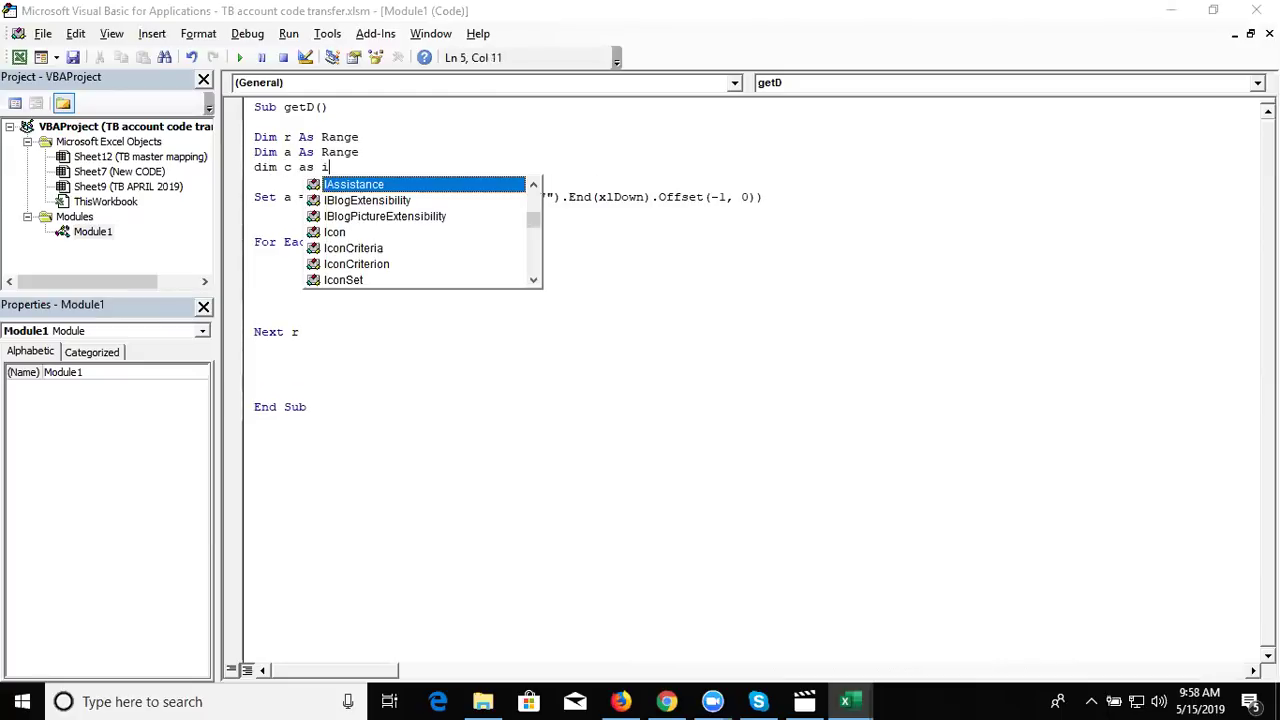
{"action": "type", "text": "nt"}
{"action": "key", "text": "Tab"}
Step: Start the loop body with c = Application.WorksheetFunction.CountIf(
{"action": "key", "text": "Down"}
{"action": "key", "text": "Down"}
{"action": "key", "text": "Down"}
{"action": "key", "text": "Down"}
{"action": "key", "text": "Down"}
{"action": "key", "text": "Down"}
{"action": "type", "text": "c=application."}
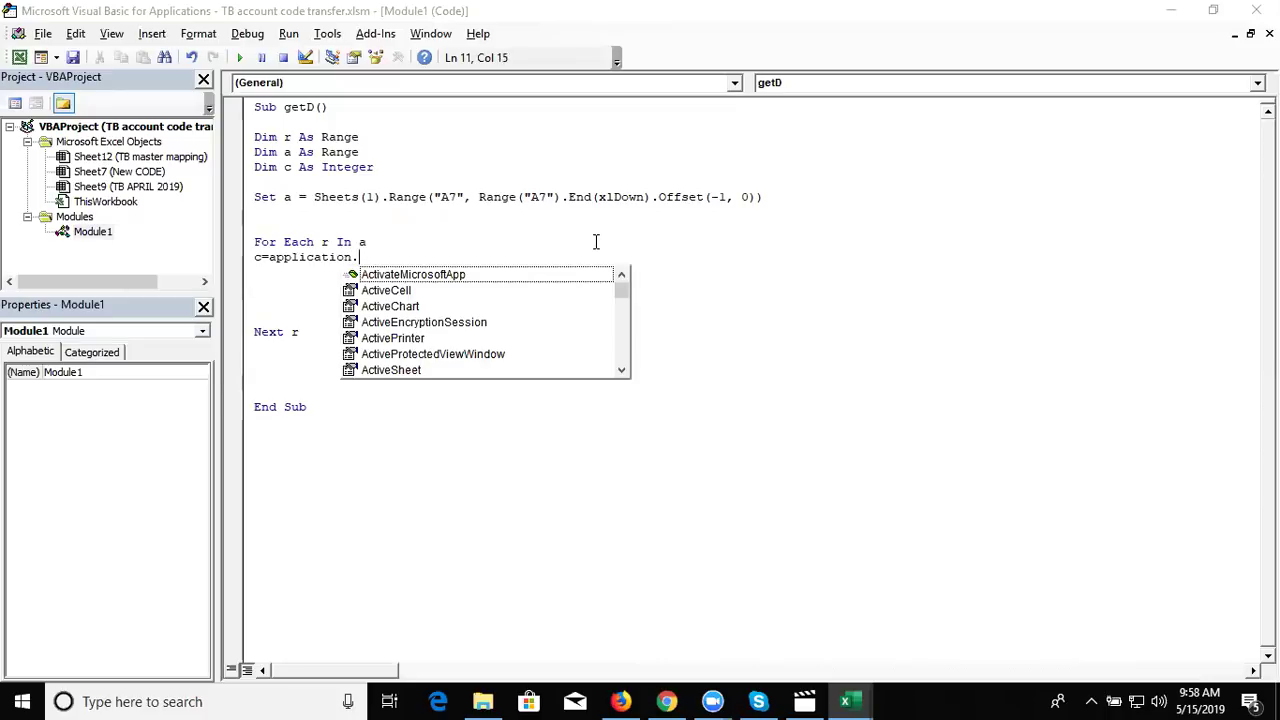
{"action": "type", "text": "wo"}
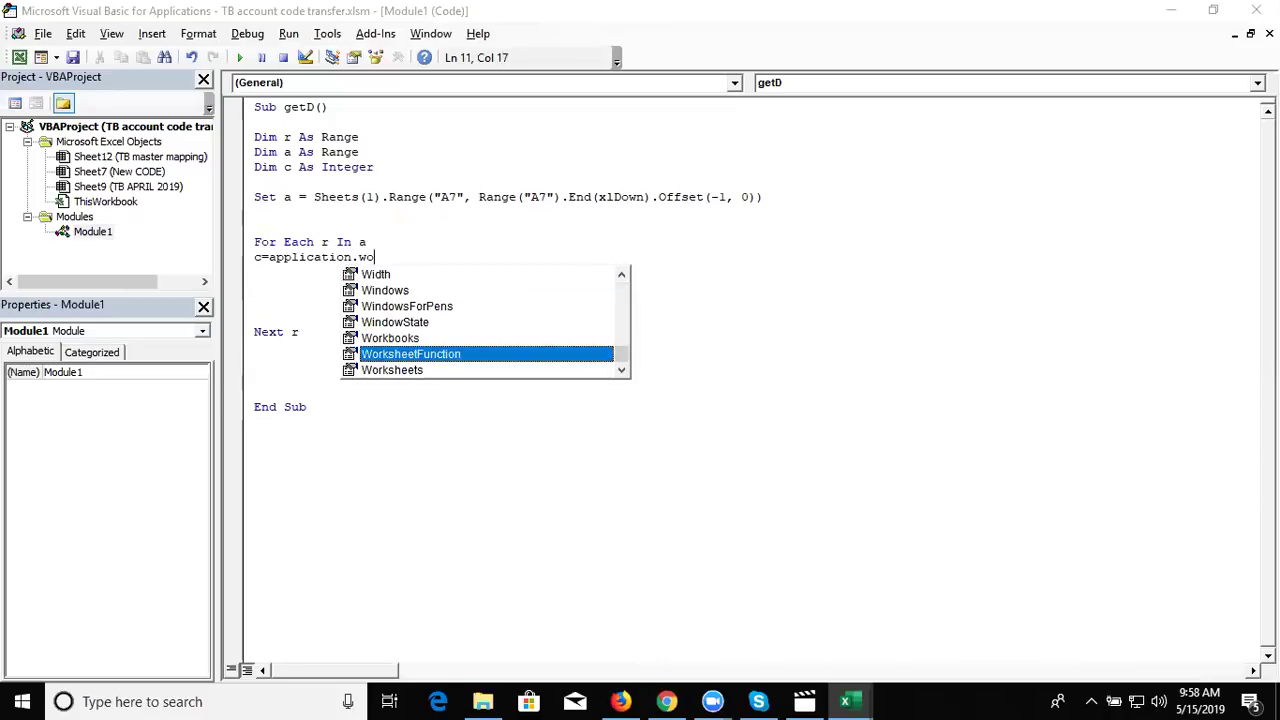
{"action": "key", "text": "Tab"}
{"action": "type", "text": ".cou"}
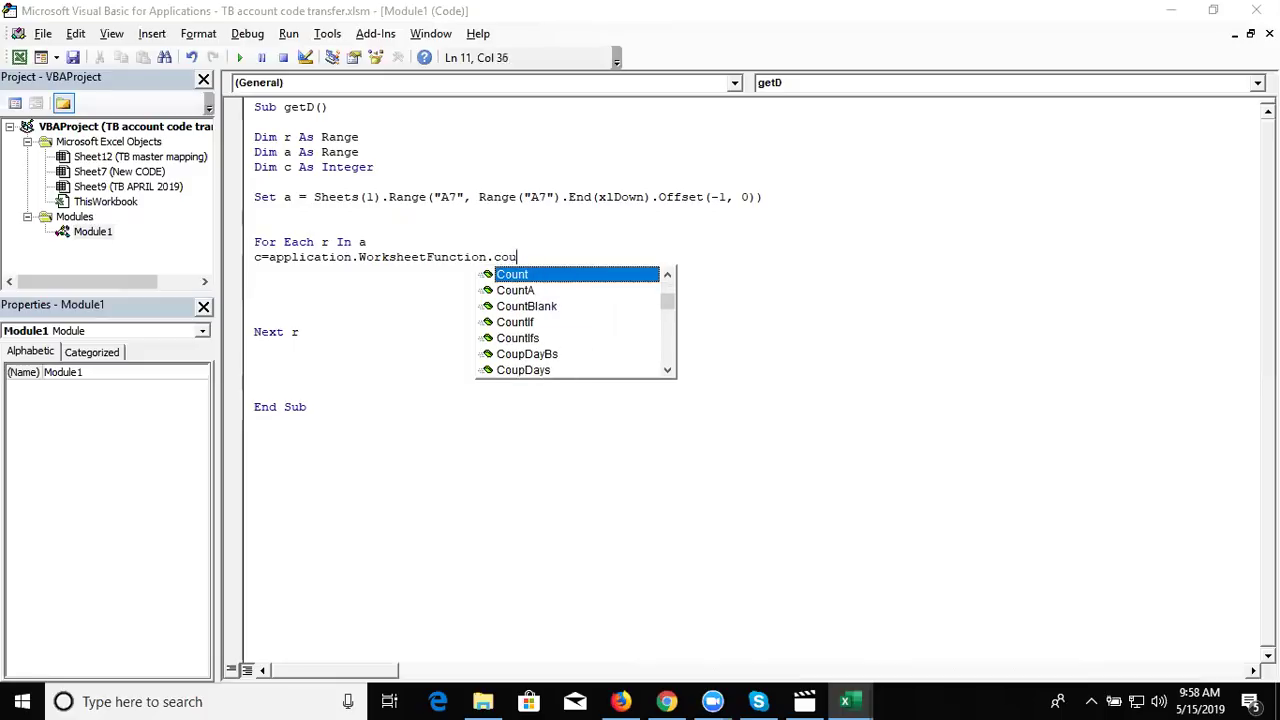
{"action": "key", "text": "Down"}
{"action": "key", "text": "Down"}
{"action": "key", "text": "Down"}
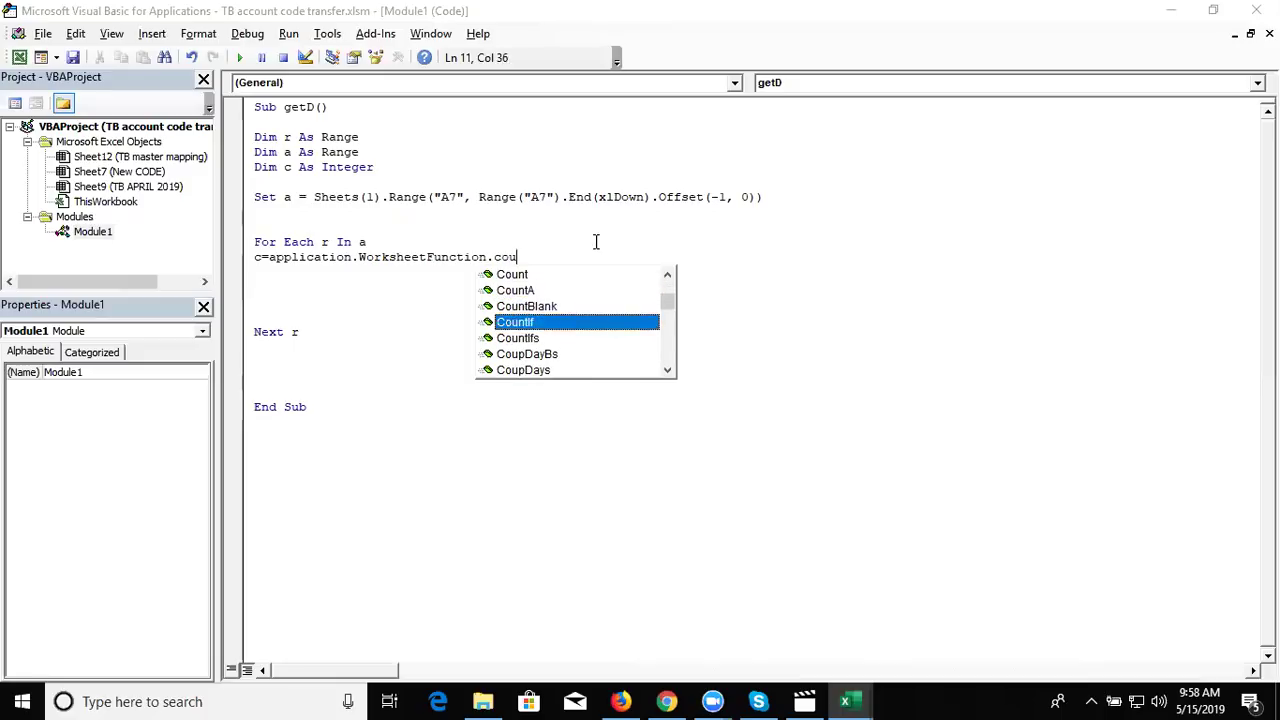
{"action": "key", "text": "Tab"}
{"action": "type", "text": "("}
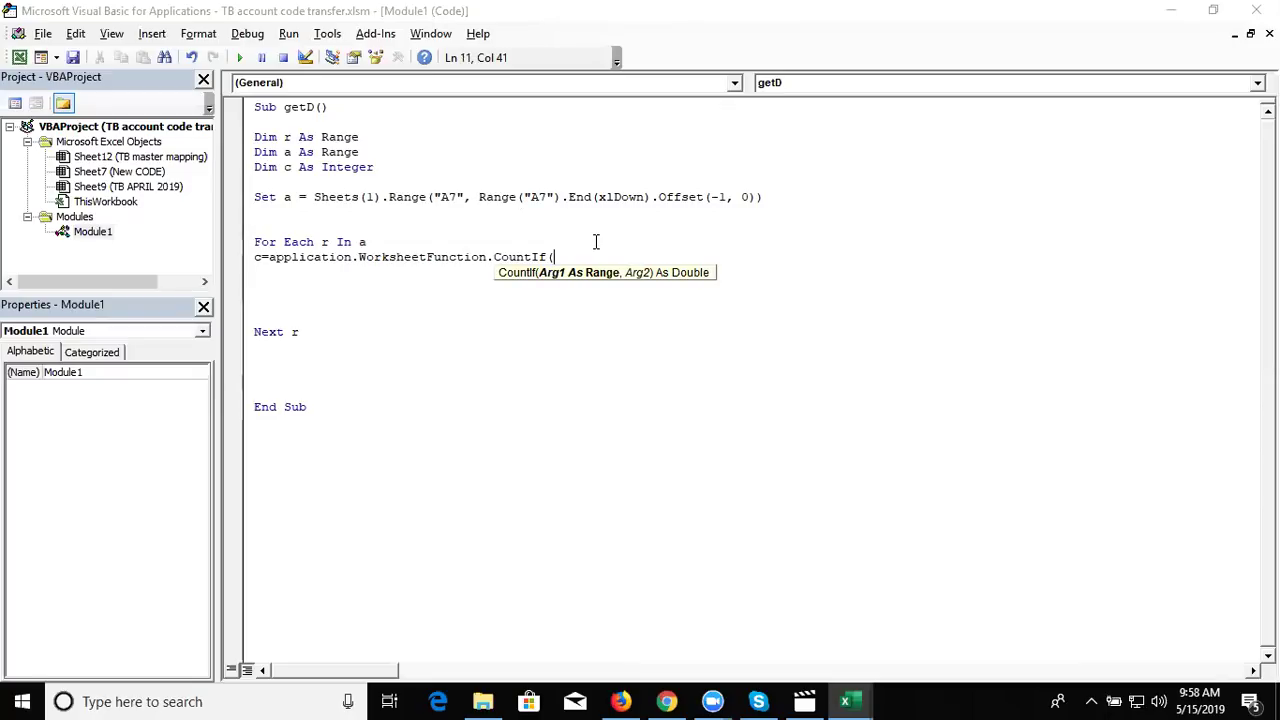
{"action": "key", "text": "alt+F11"}
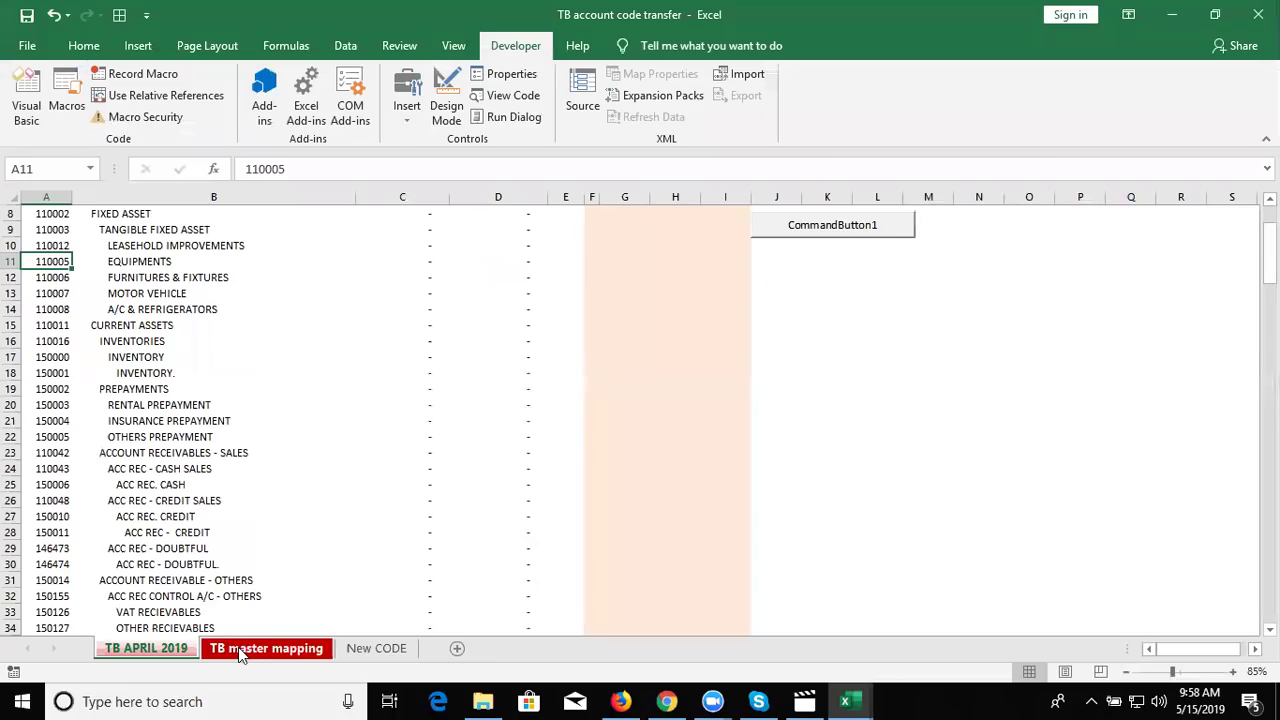
Step: Check the TB master mapping sheet and pass Sheets("TB master mapping") to CountIf
{"action": "left_click", "coordinate": [249, 655]}
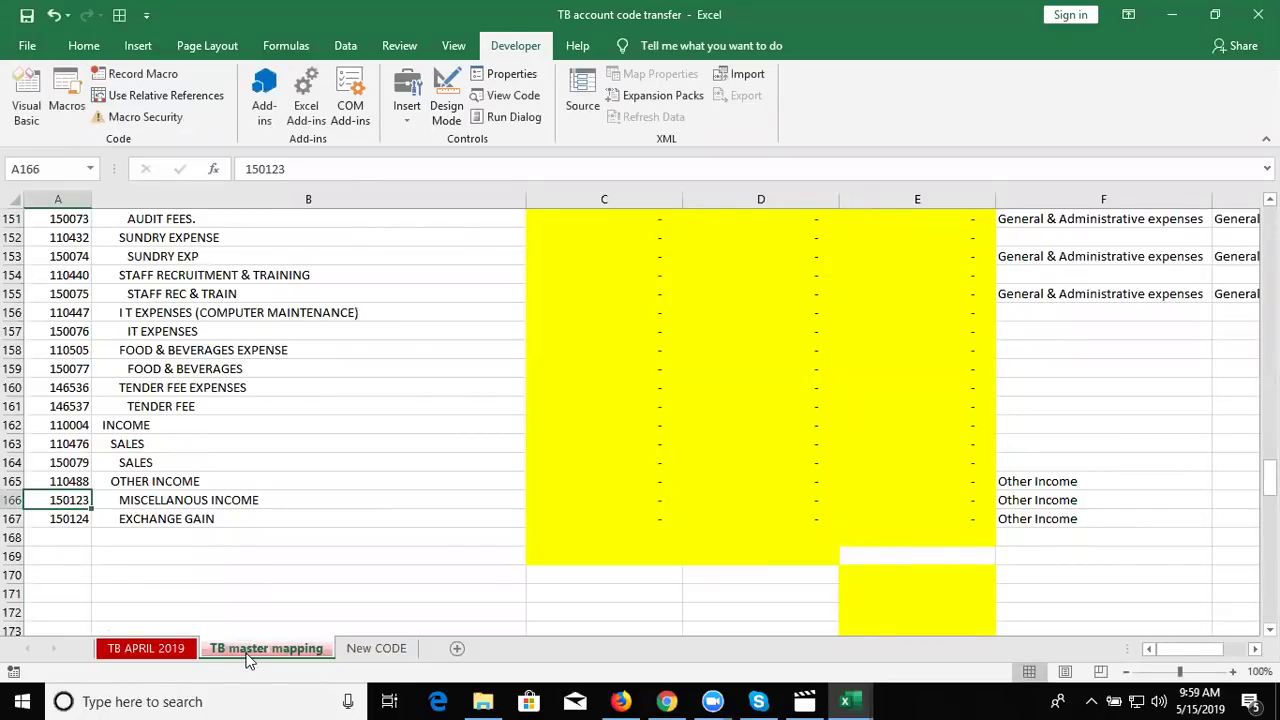
{"action": "key", "text": "alt+F11"}
{"action": "type", "text": "\"TB master mapping"}
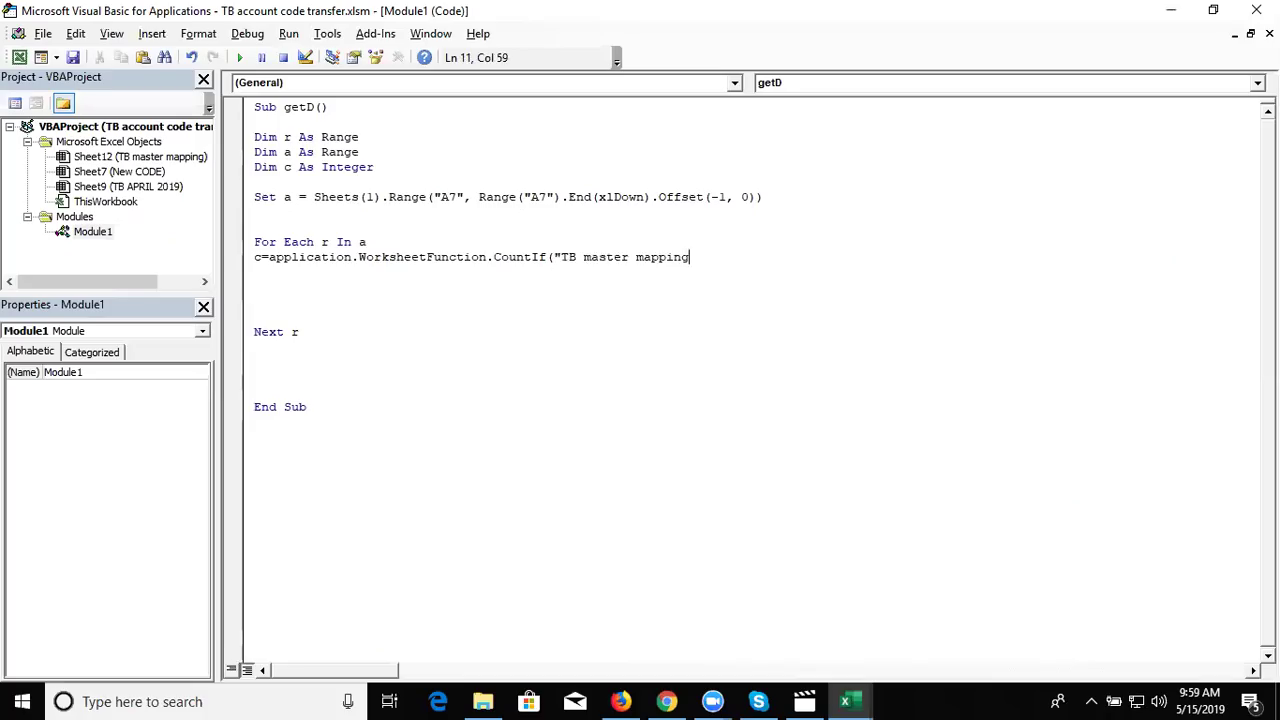
{"action": "type", "text": "\")"}
{"action": "left_click", "coordinate": [606, 257]}
{"action": "left_click", "coordinate": [554, 257]}
{"action": "type", "text": "sheet"}
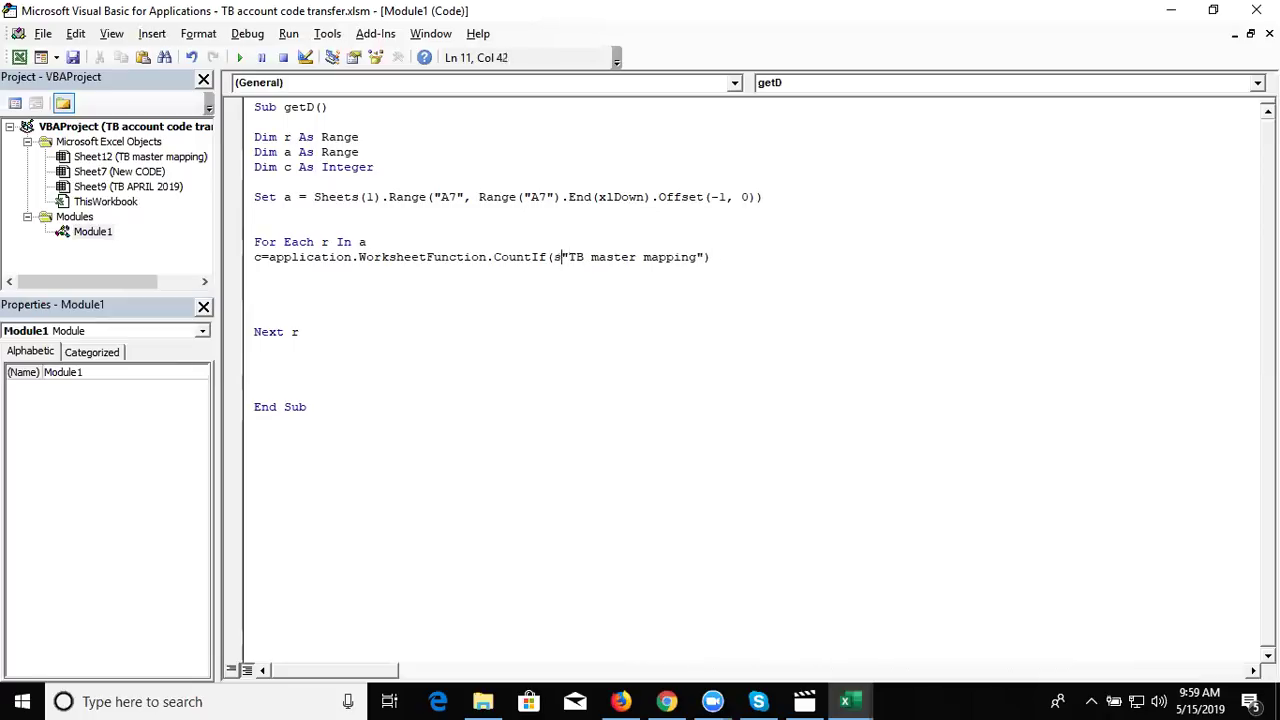
{"action": "type", "text": "s("}
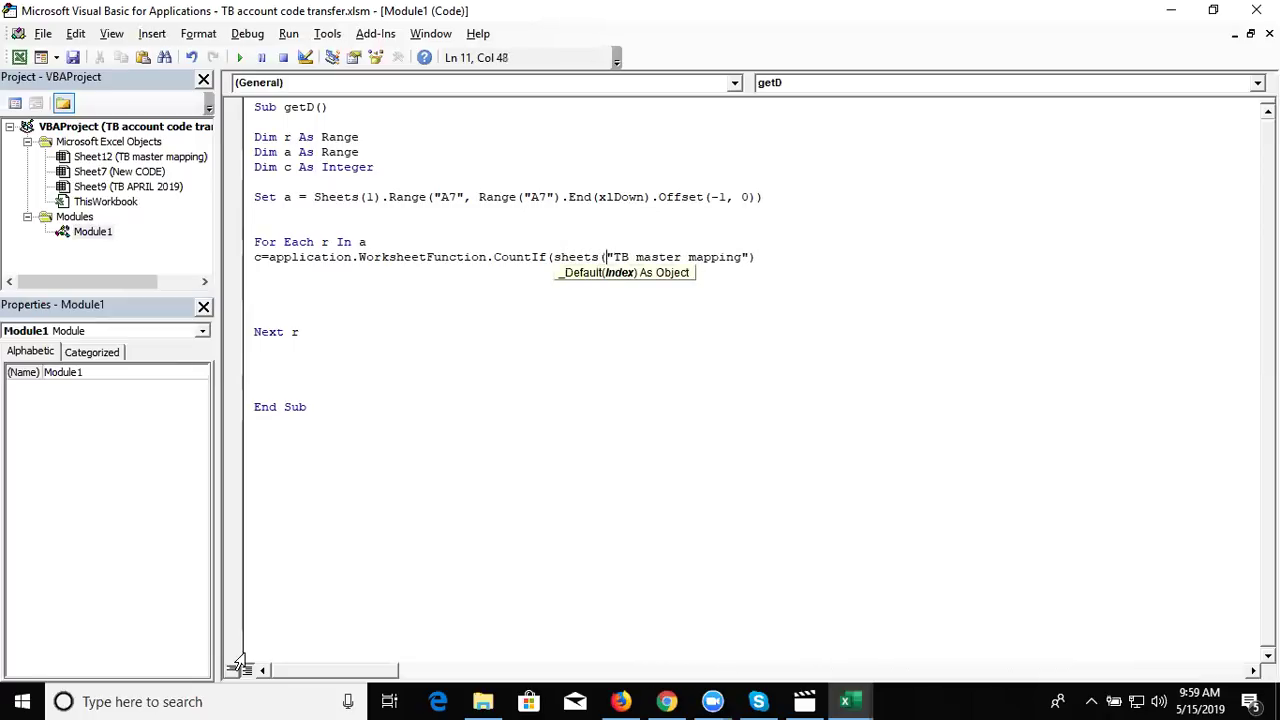
{"action": "key", "text": "Right"}
{"action": "key", "text": "Right"}
{"action": "key", "text": "Right"}
{"action": "key", "text": "Right"}
{"action": "key", "text": "Right"}
{"action": "key", "text": "Right"}
{"action": "key", "text": "Right"}
{"action": "key", "text": "Right"}
{"action": "key", "text": "Right"}
{"action": "key", "text": "Right"}
{"action": "key", "text": "Right"}
Step: Complete CountIf with .Range("A:A") as the range and r.Value as the criterion
{"action": "type", "text": ".range(\"A"}
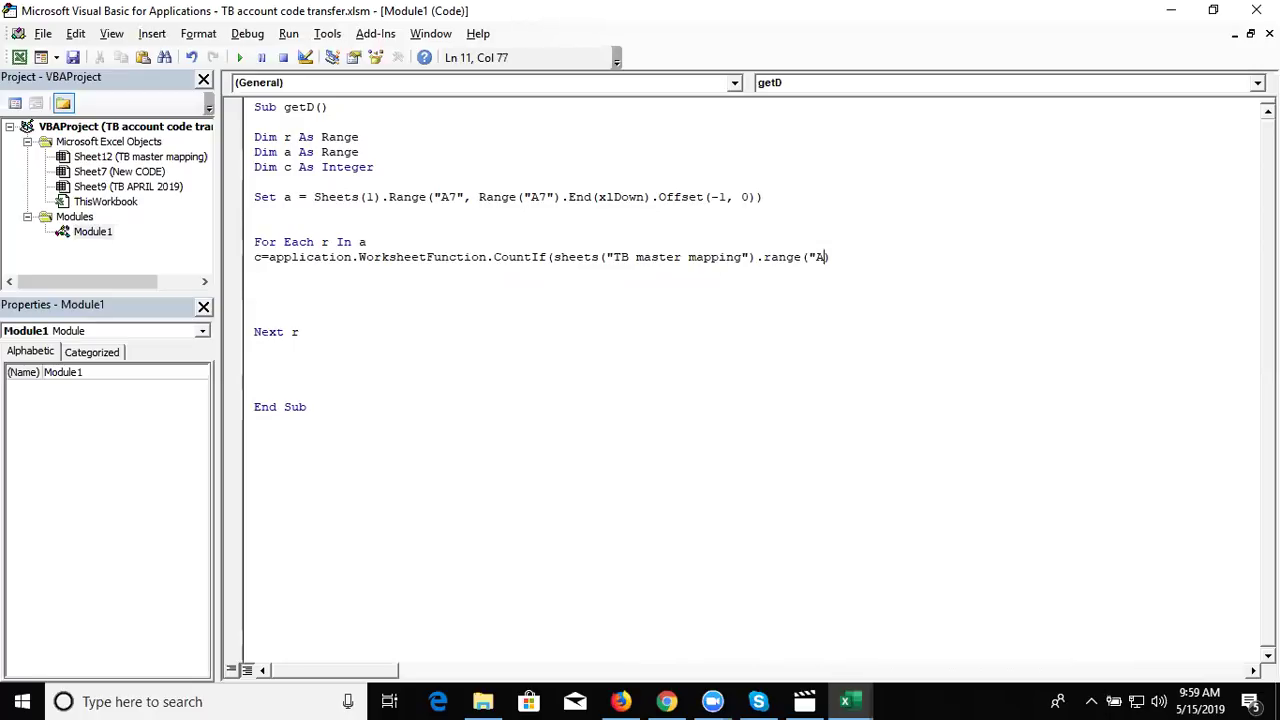
{"action": "type", "text": ":A\""}
{"action": "type", "text": "),"}
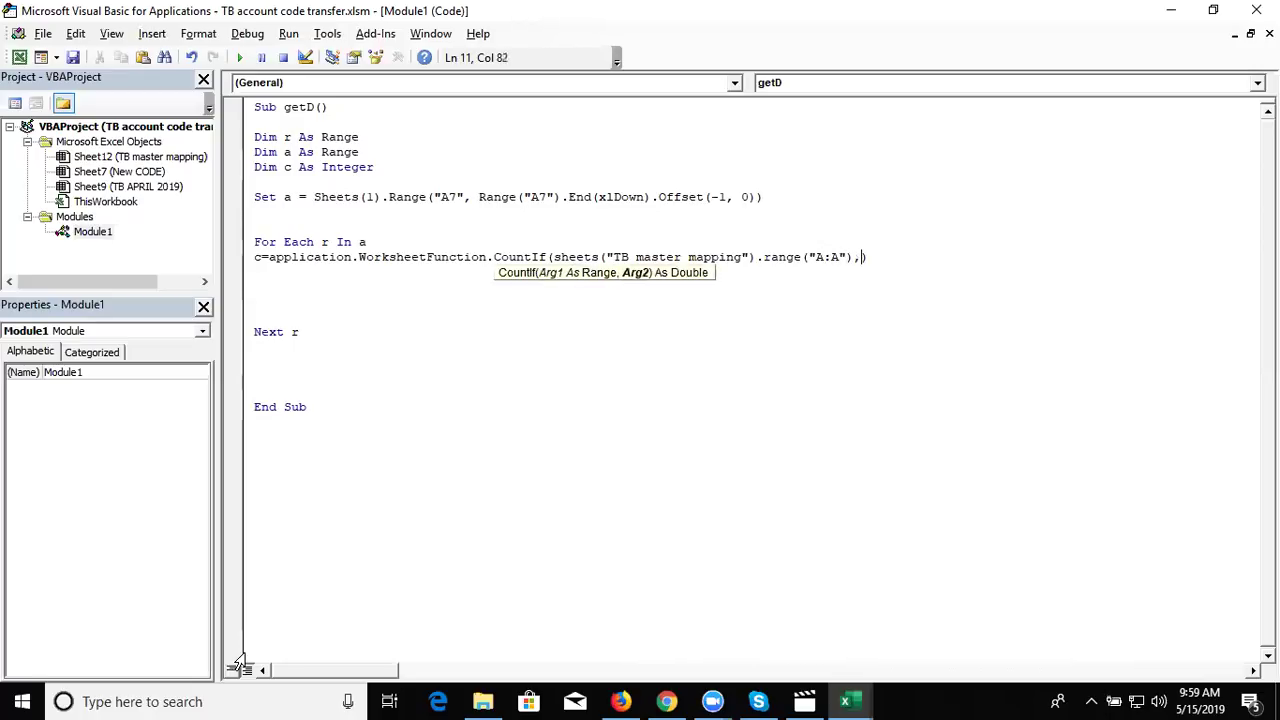
{"action": "key", "text": "BackSpace"}
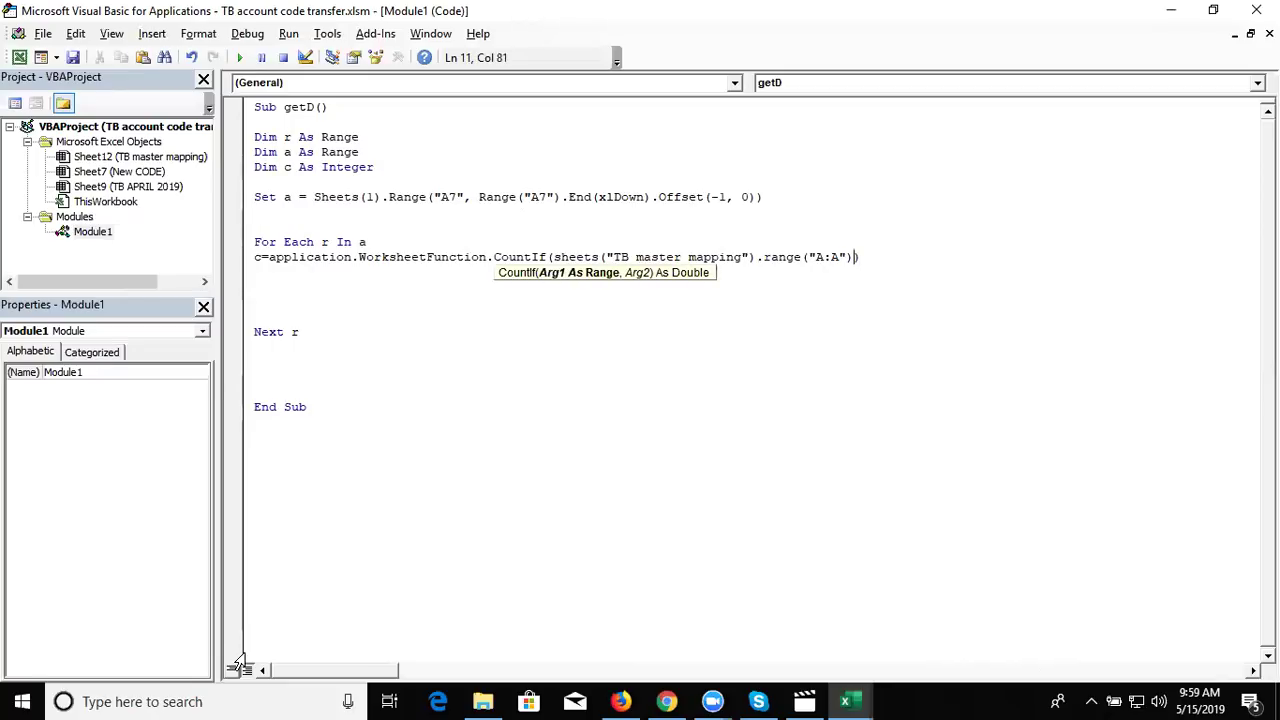
{"action": "type", "text": ","}
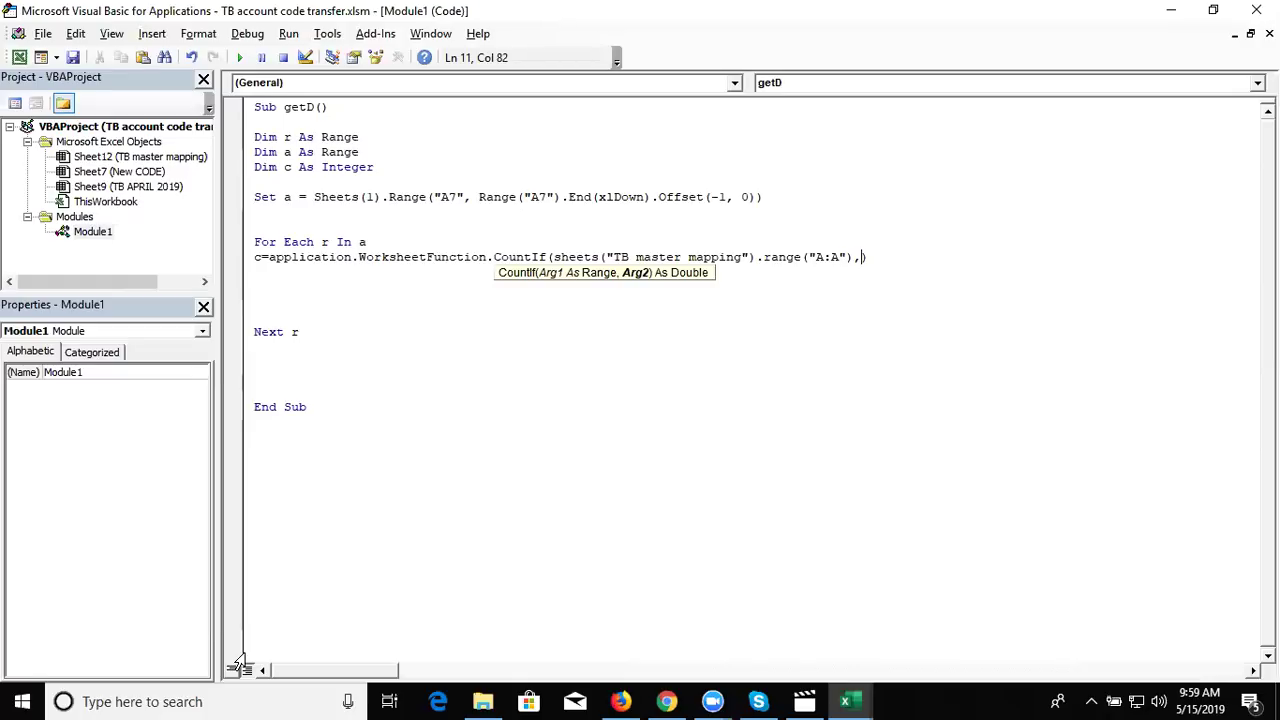
{"action": "type", "text": "a"}
{"action": "key", "text": "BackSpace"}
{"action": "type", "text": "r"}
{"action": "type", "text": ".v"}
{"action": "key", "text": "Tab"}
Step: Revisit the Set a line and move to the blank line before the loop
{"action": "key", "text": "Down"}
{"action": "key", "text": "Up"}
{"action": "key", "text": "Up"}
{"action": "key", "text": "Up"}
{"action": "key", "text": "End"}
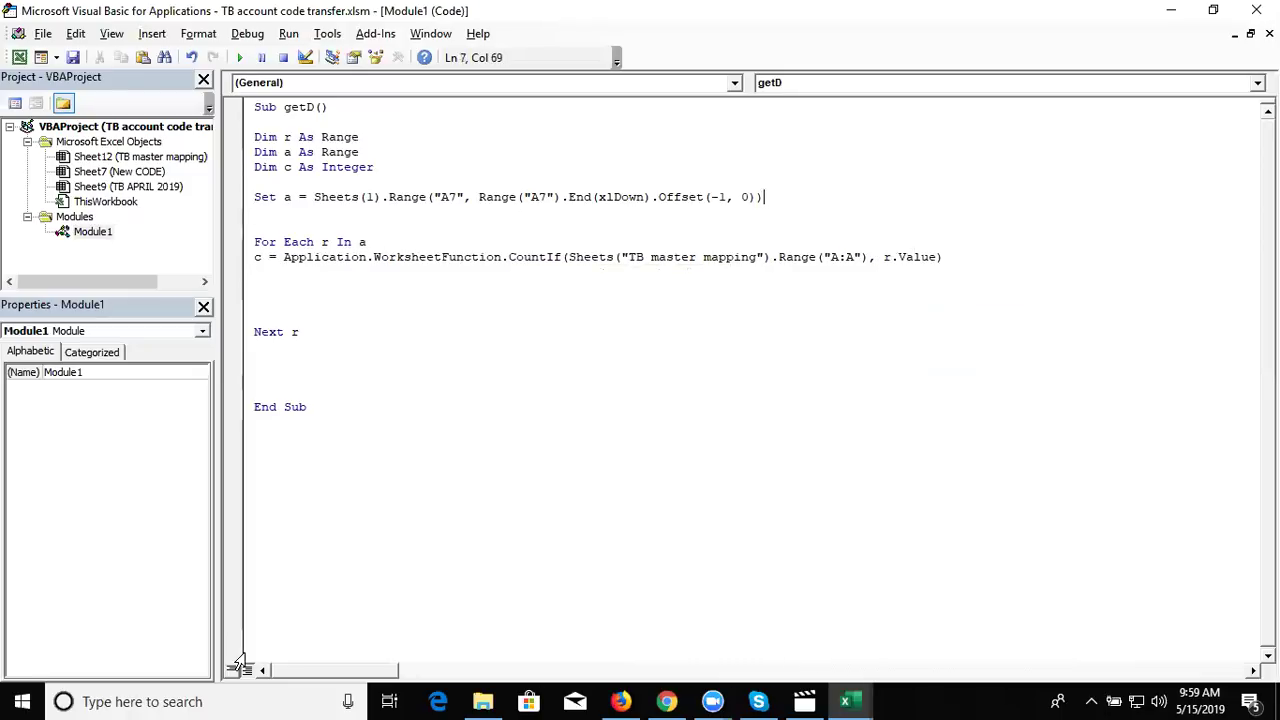
{"action": "key", "text": "Down"}
{"action": "key", "text": "Down"}
{"action": "key", "text": "Up"}
Step: Review the Dim a and Set a lines and recheck codes A7:A177 on TB APRIL 2019
{"action": "left_click_drag", "start_coordinate": [359, 152], "coordinate": [238, 158]}
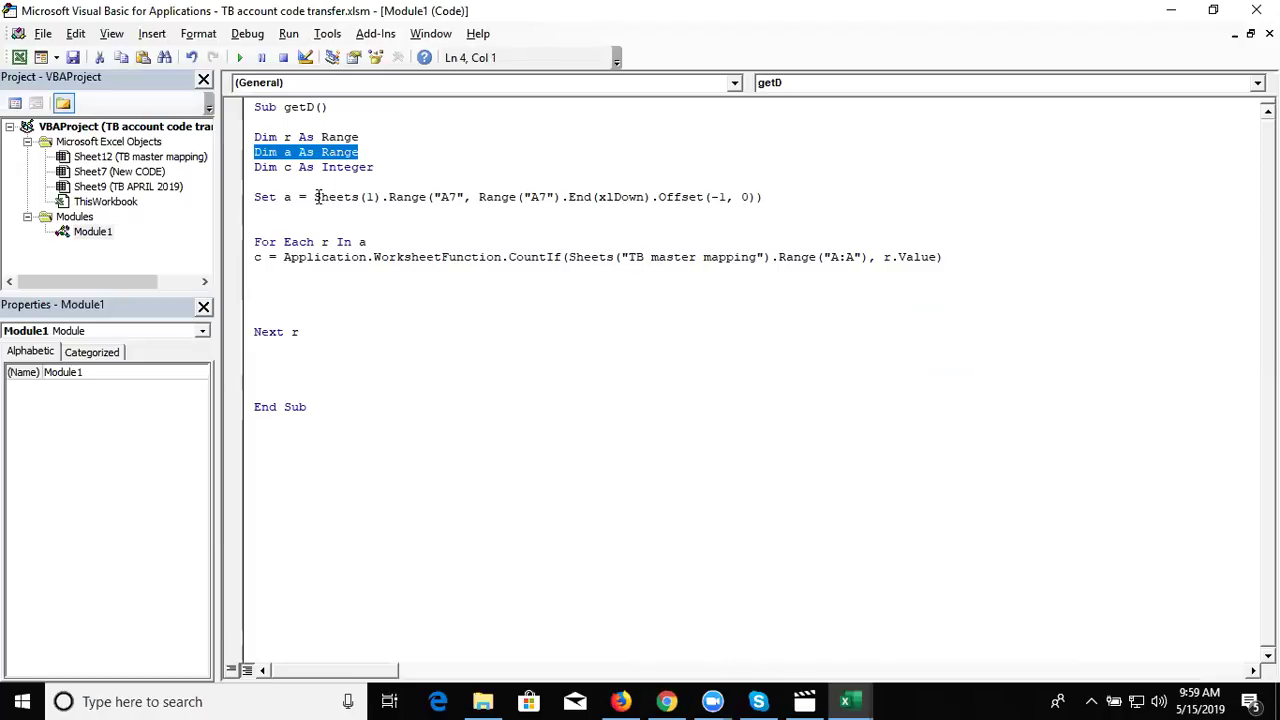
{"action": "left_click_drag", "start_coordinate": [313, 197], "coordinate": [524, 214]}
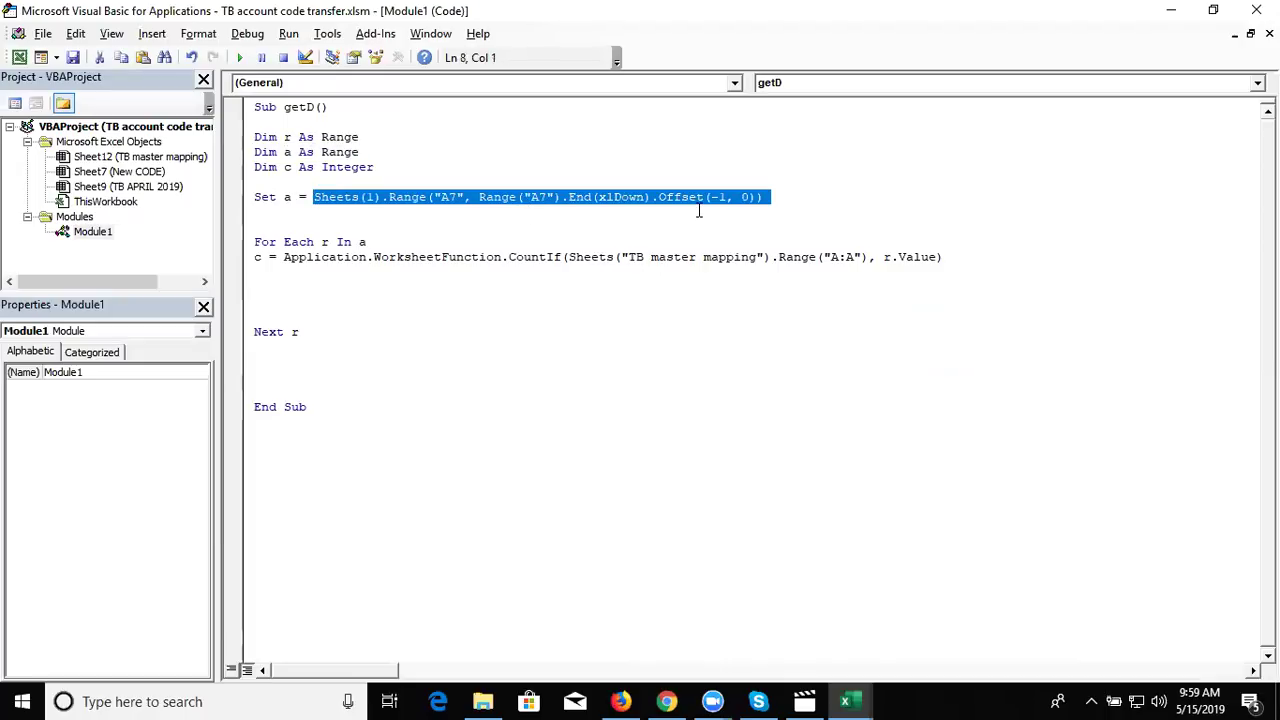
{"action": "key", "text": "alt+F11"}
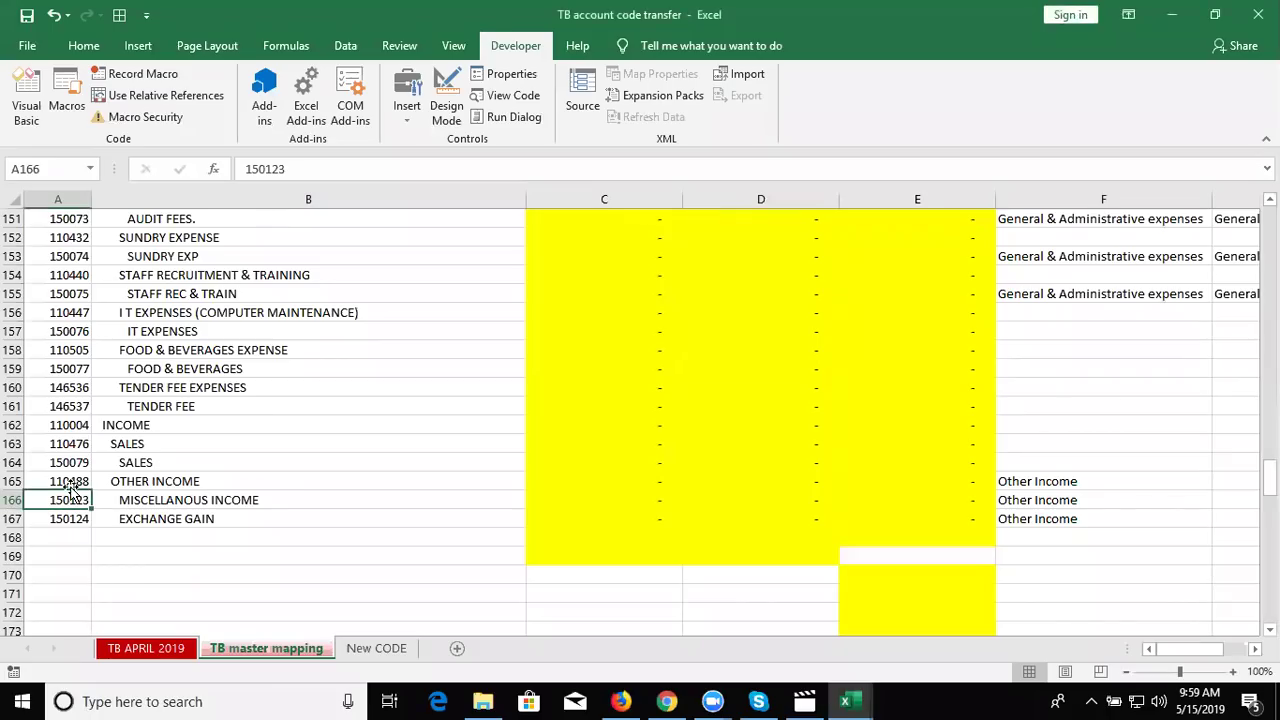
{"action": "left_click", "coordinate": [70, 514]}
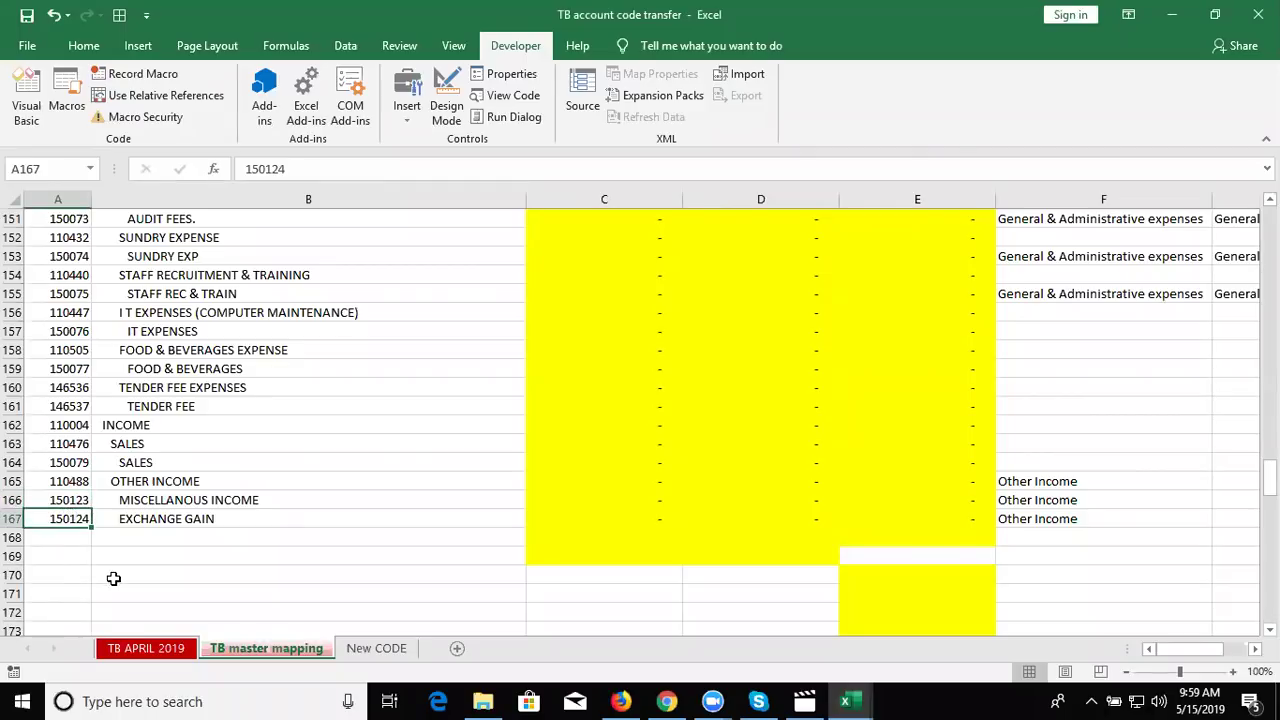
{"action": "left_click", "coordinate": [120, 645]}
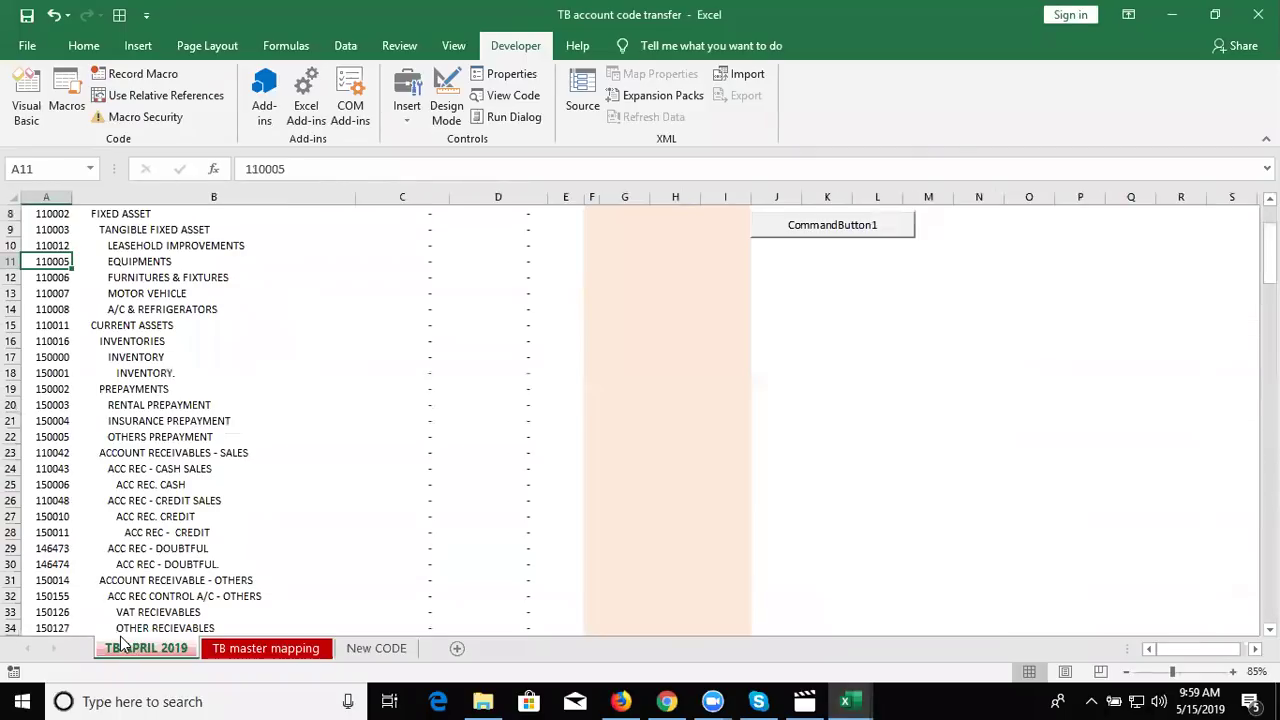
{"action": "key", "text": "ctrl+Home"}
{"action": "key", "text": "Down"}
{"action": "key", "text": "Down"}
{"action": "key", "text": "Down"}
{"action": "key", "text": "Down"}
{"action": "key", "text": "Down"}
{"action": "key", "text": "Down"}
{"action": "key", "text": "ctrl+shift+Down"}
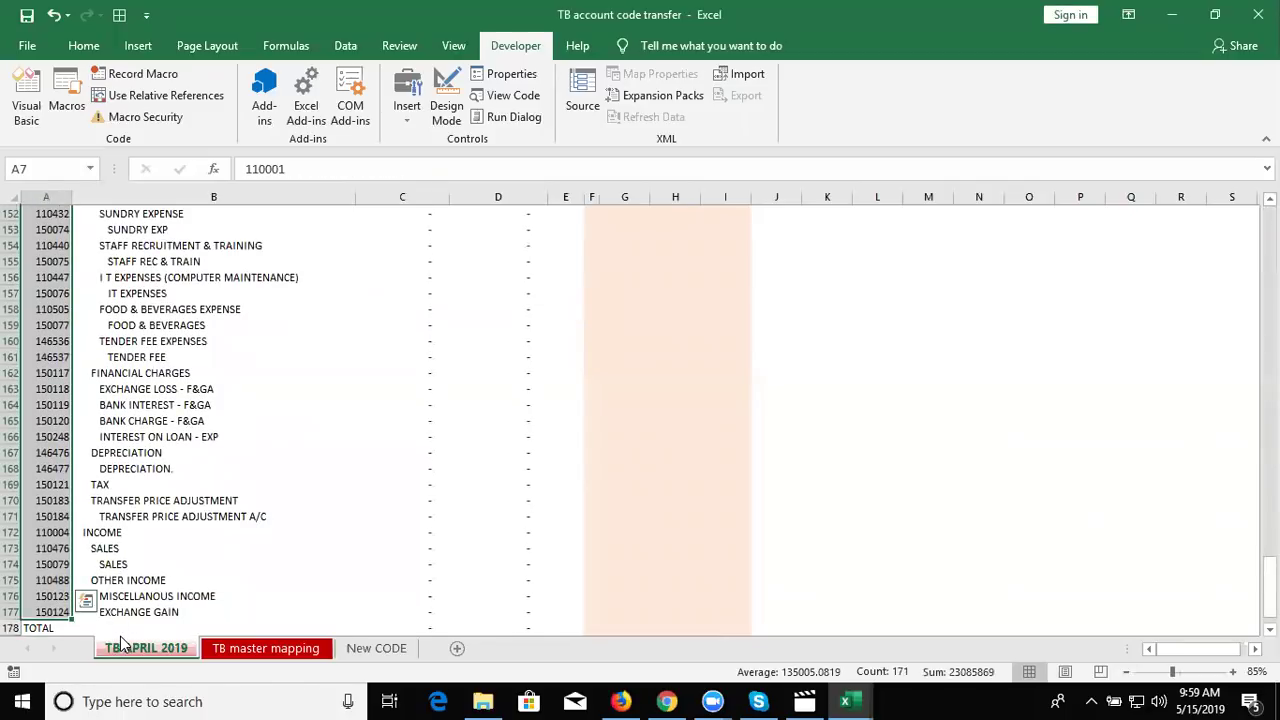
{"action": "left_click_drag", "start_coordinate": [1268, 585], "coordinate": [1268, 291]}
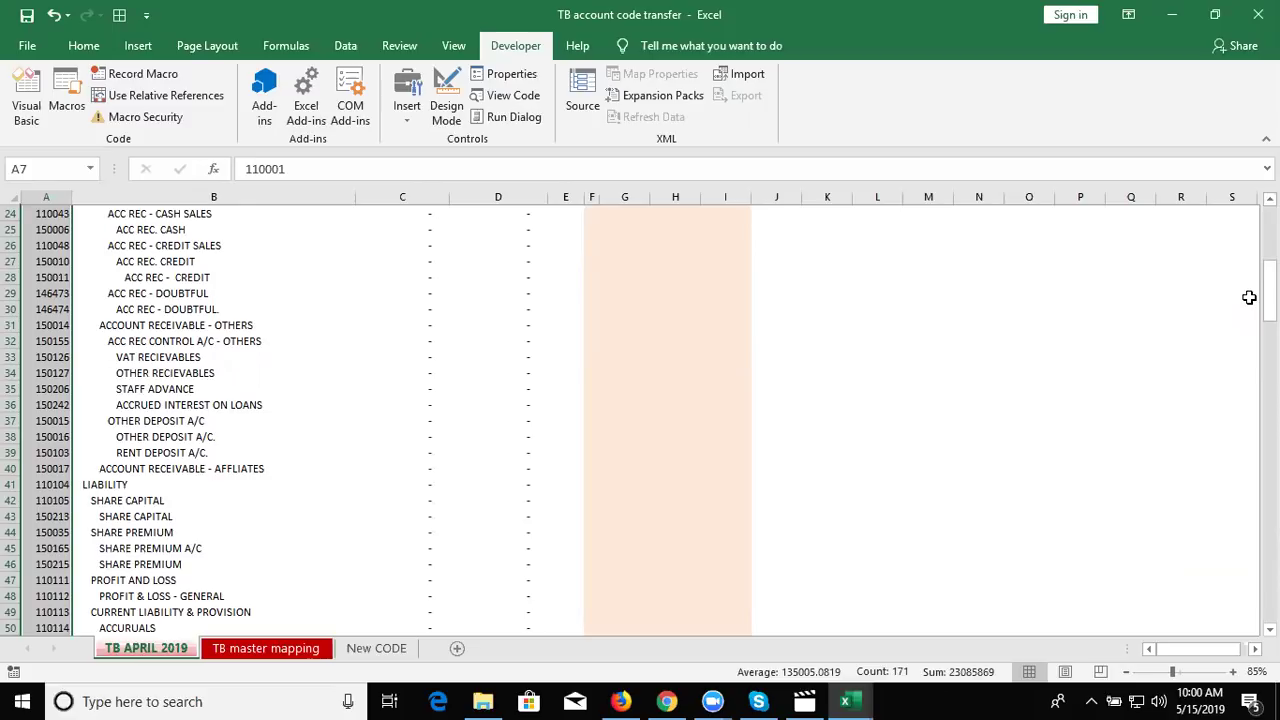
Step: Review the CountIf line's mapping-range and r.Value arguments
{"action": "key", "text": "alt+Tab"}
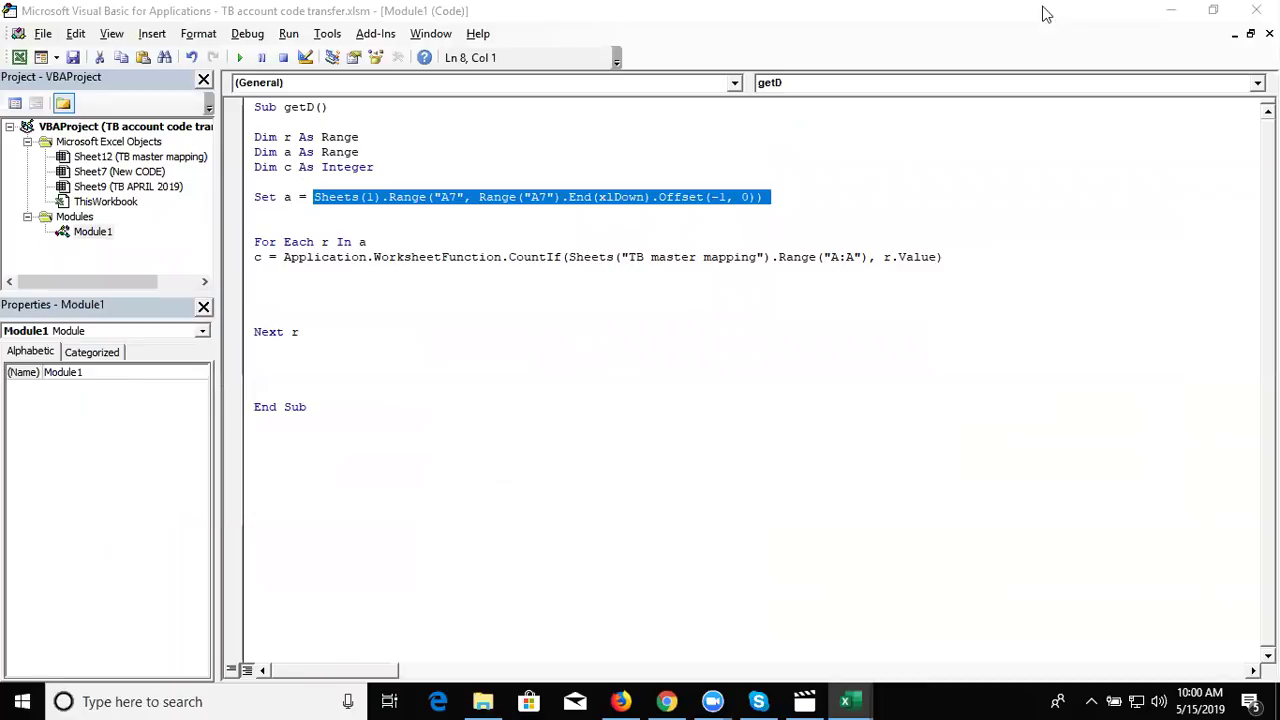
{"action": "left_click", "coordinate": [305, 262]}
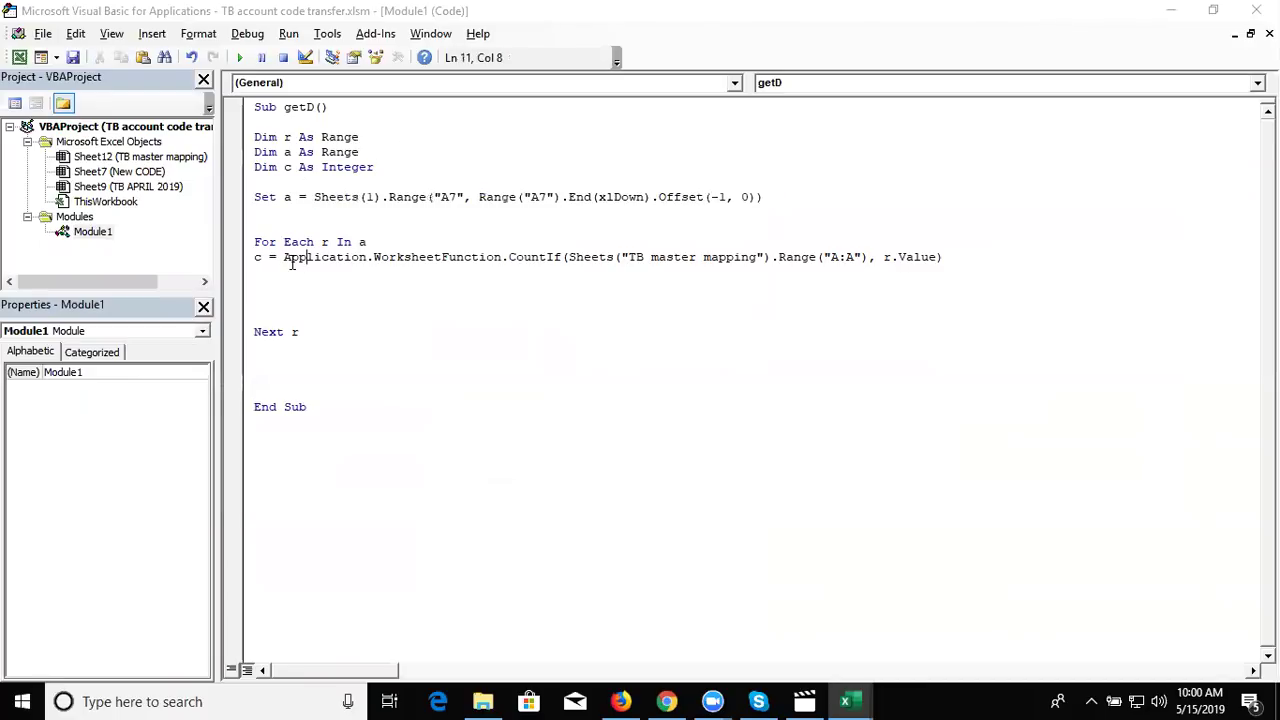
{"action": "double_click", "coordinate": [292, 262]}
{"action": "left_click", "coordinate": [463, 256]}
{"action": "left_click", "coordinate": [544, 268]}
{"action": "left_click_drag", "start_coordinate": [568, 257], "coordinate": [869, 259]}
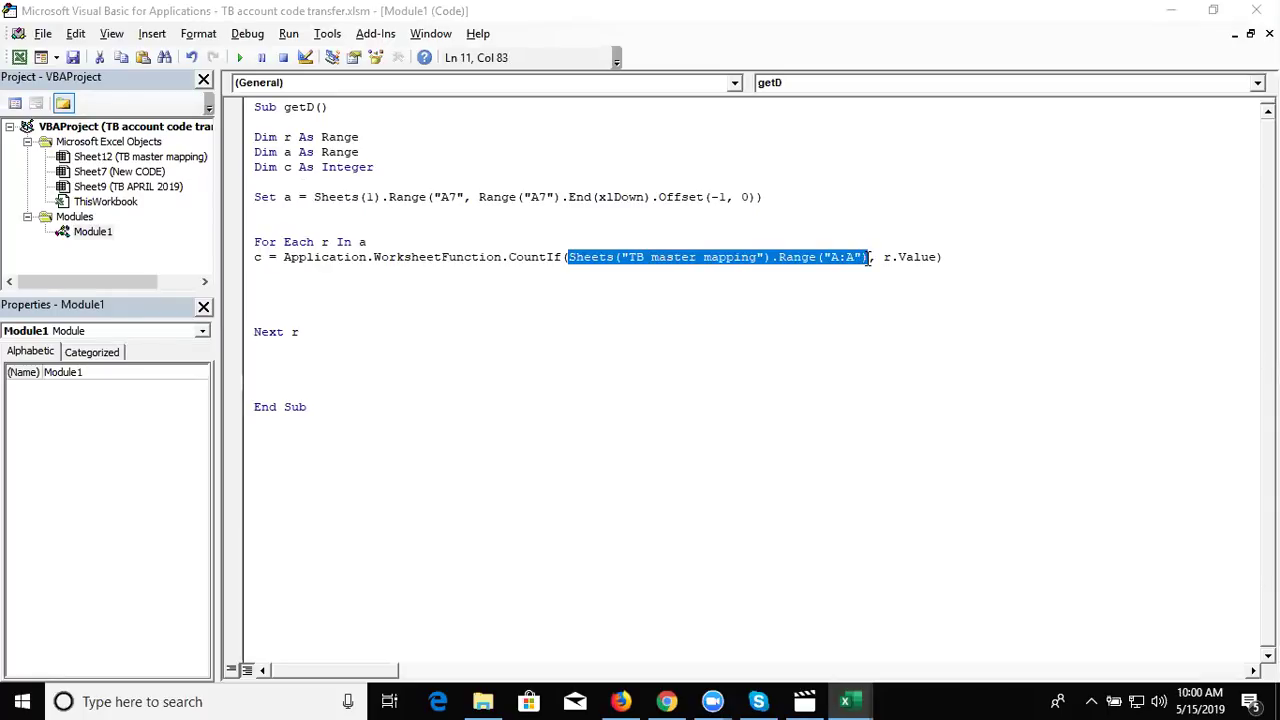
{"action": "left_click_drag", "start_coordinate": [884, 257], "coordinate": [939, 258]}
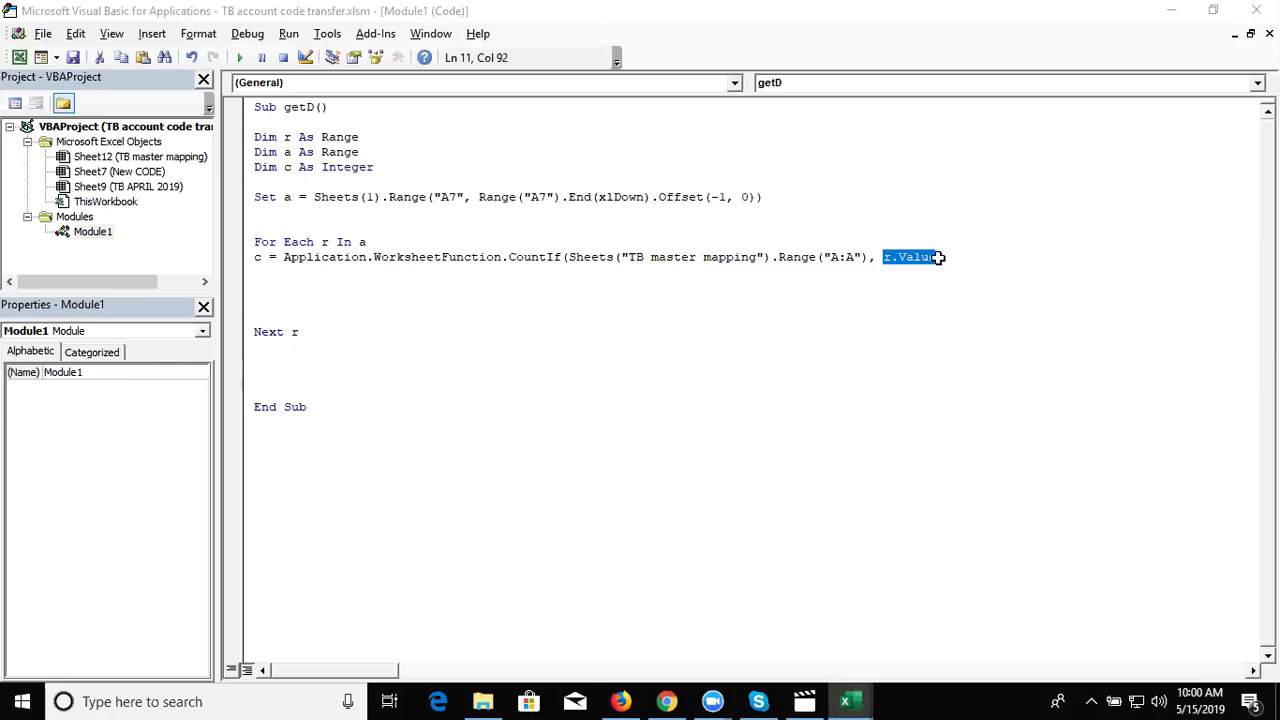
Step: Compare code 110003 against TB master mapping, then add a blank line after CountIf
{"action": "key", "text": "alt+F11"}
{"action": "left_click_drag", "start_coordinate": [1268, 290], "coordinate": [1268, 265]}
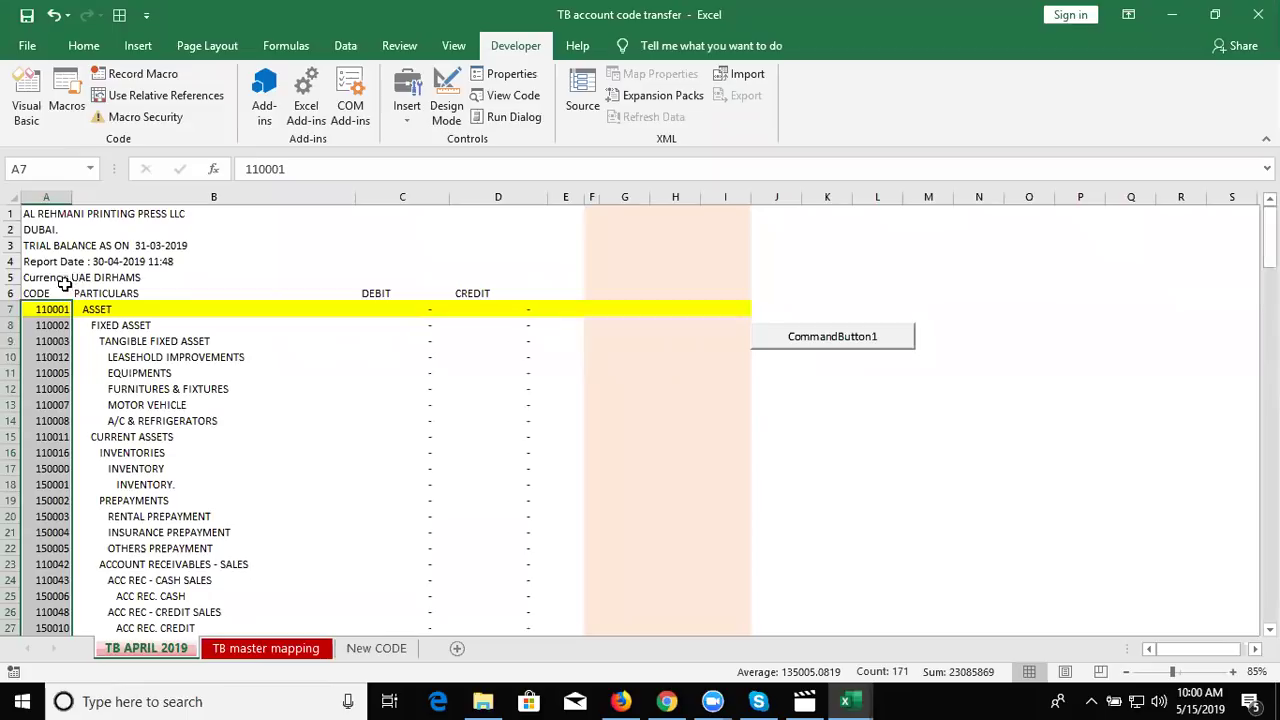
{"action": "key", "text": "Return"}
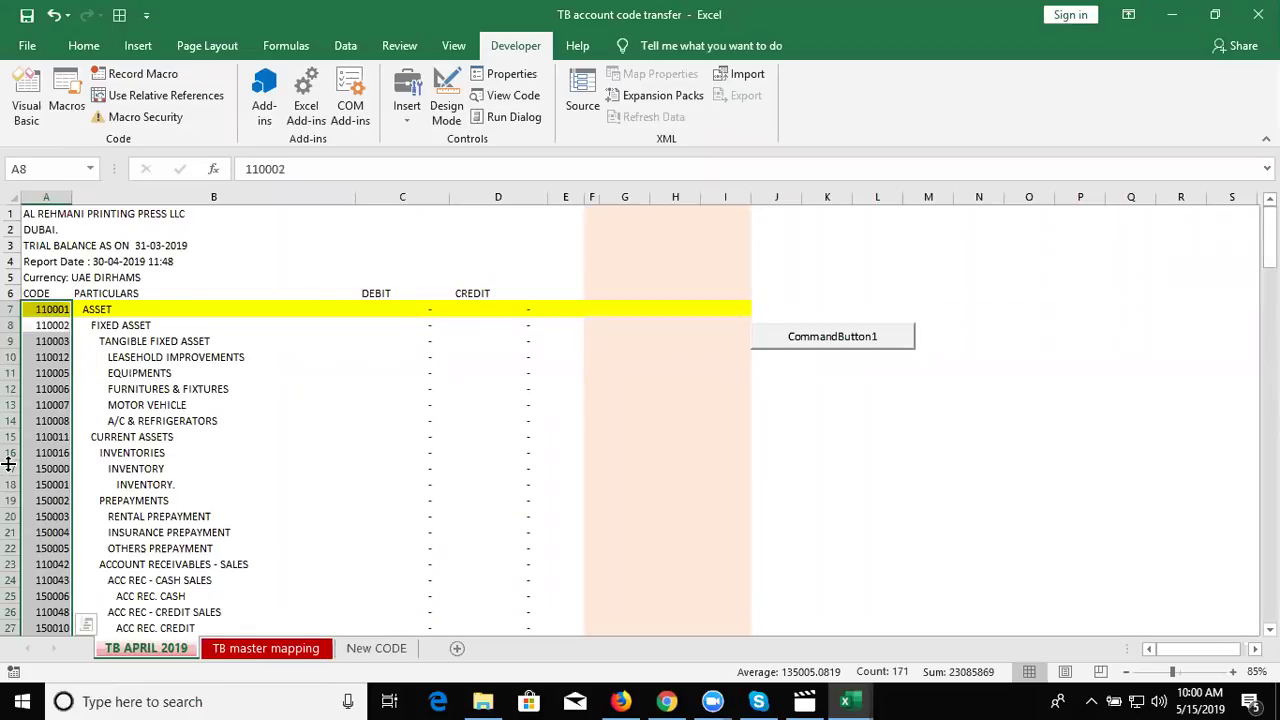
{"action": "key", "text": "Return"}
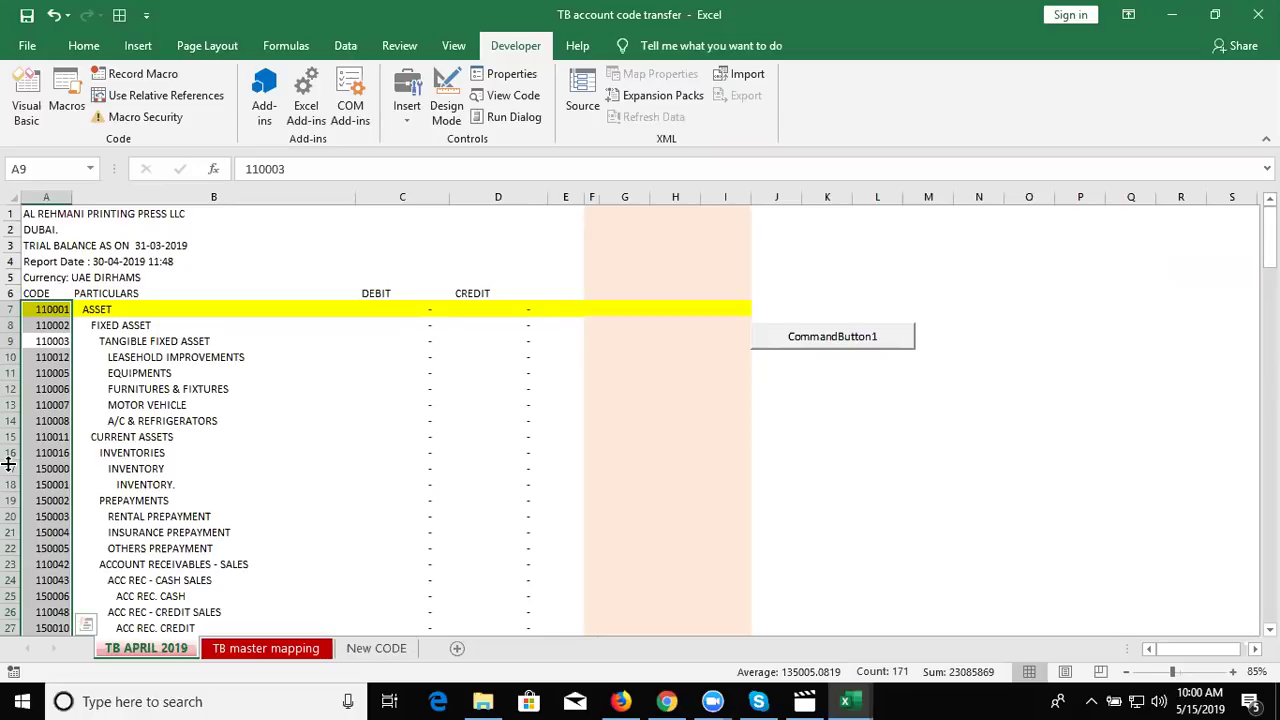
{"action": "left_click", "coordinate": [251, 651]}
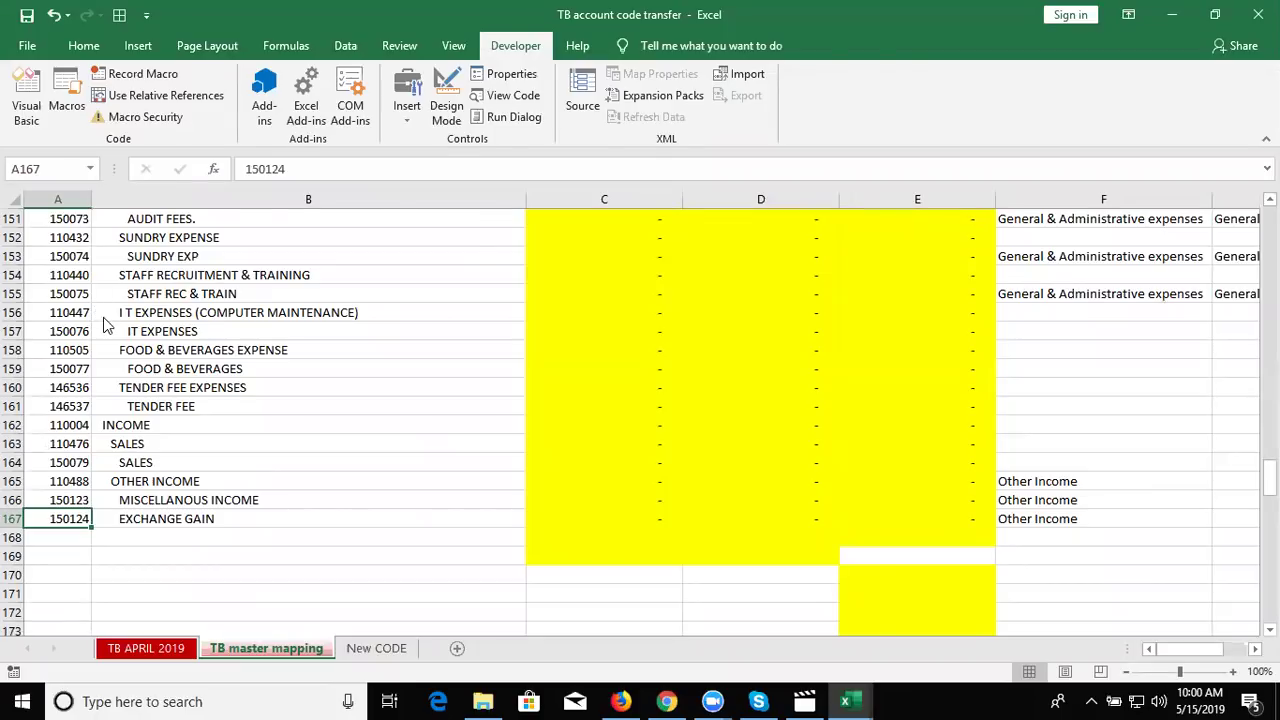
{"action": "key", "text": "alt+F11"}
{"action": "key", "text": "Return"}
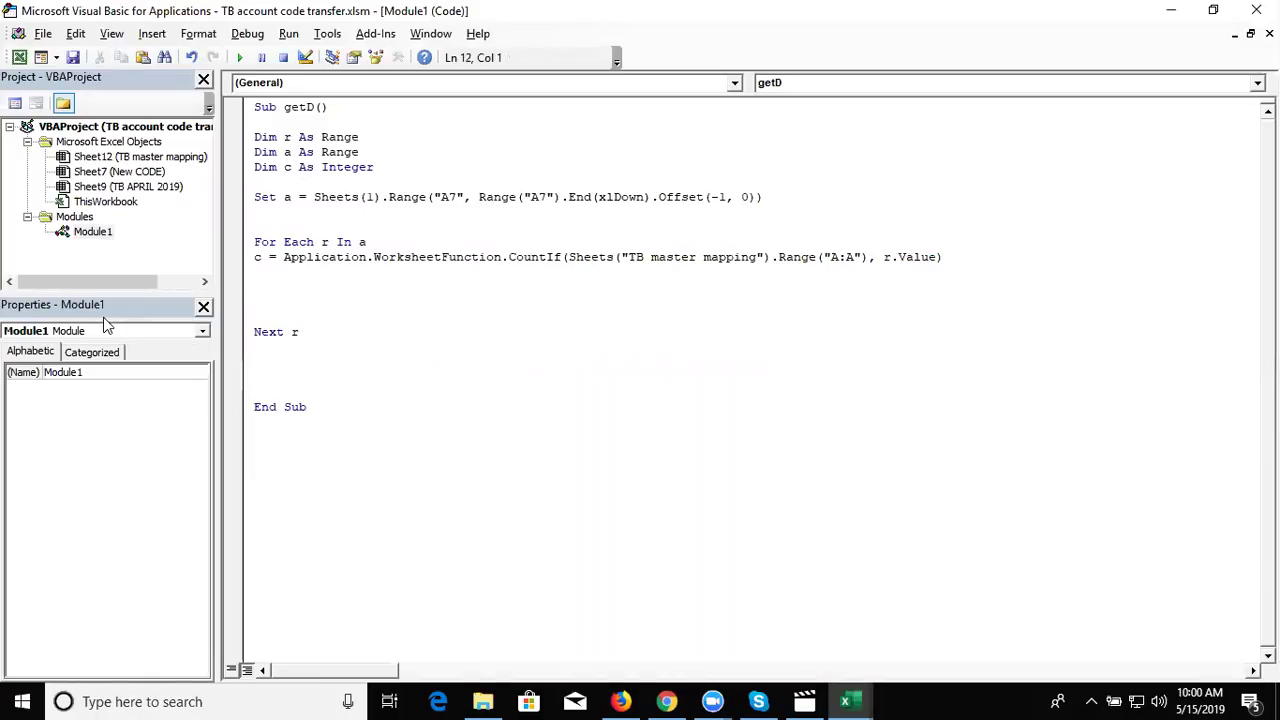
Step: Add an If c = 0 Then line in the loop and view the New CODE sheet
{"action": "type", "text": "if c=0Then"}
{"action": "key", "text": "Return"}
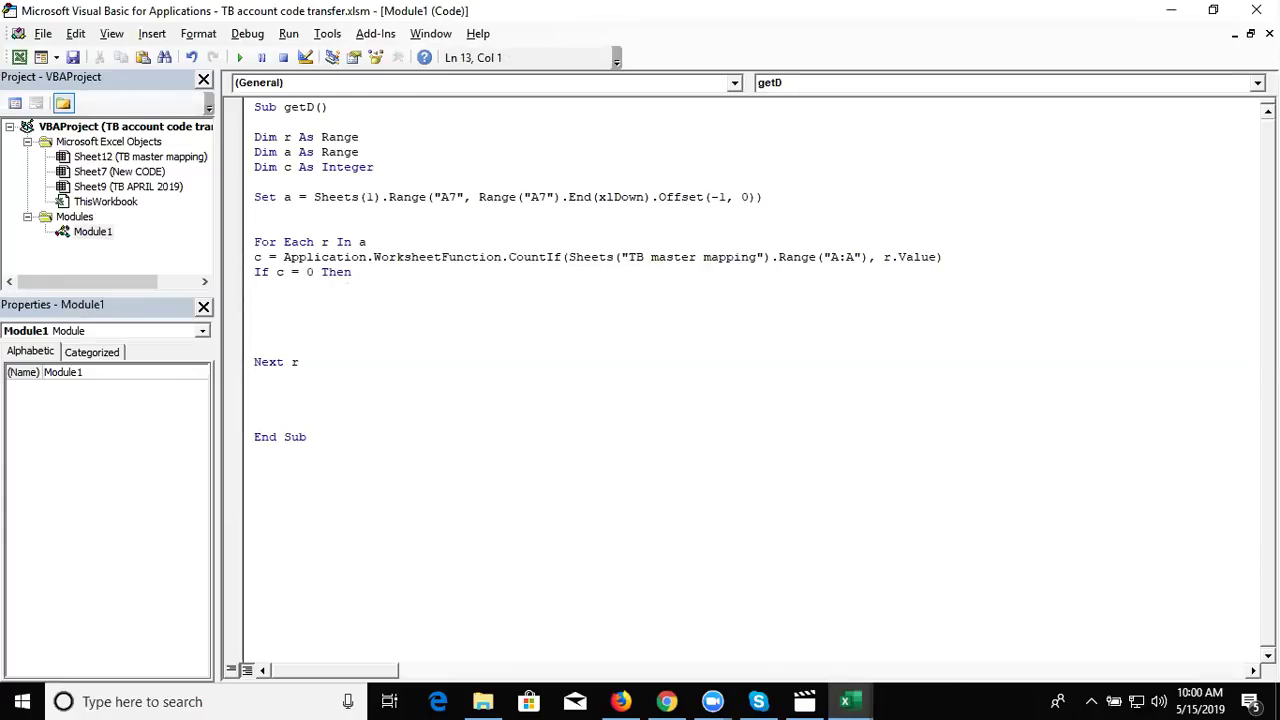
{"action": "key", "text": "alt+F11"}
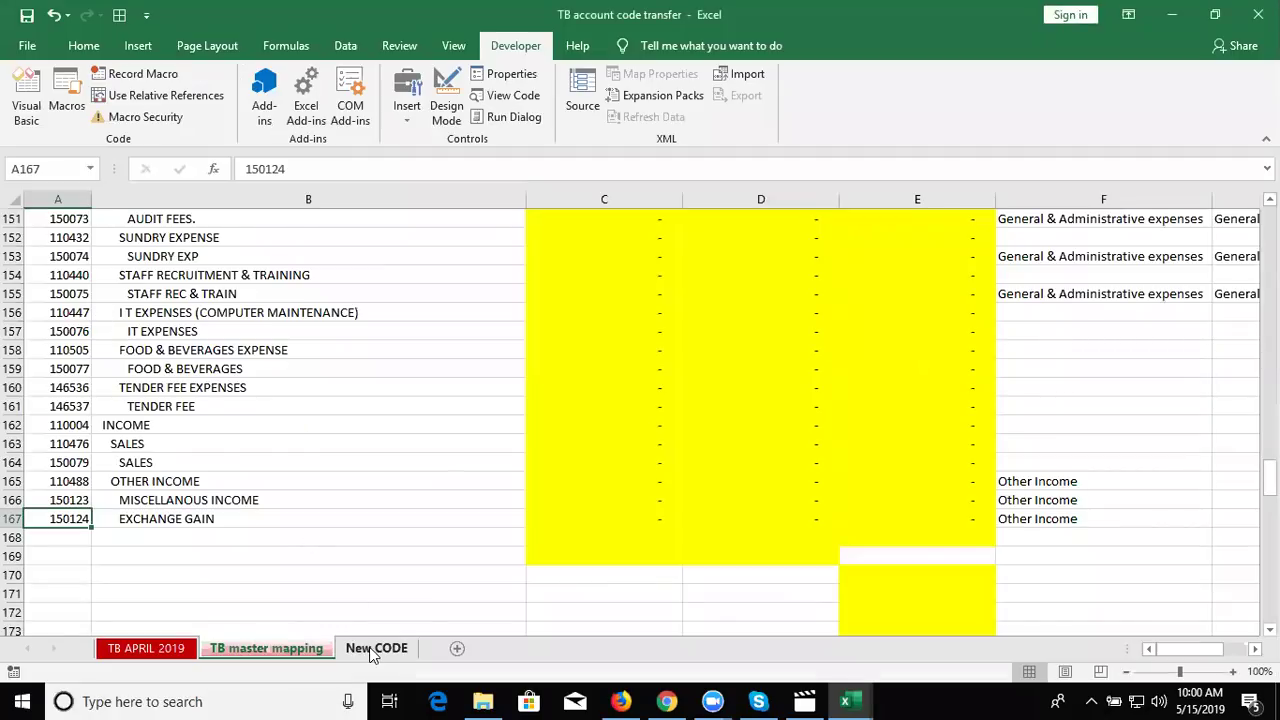
{"action": "left_click", "coordinate": [372, 649]}
{"action": "left_click", "coordinate": [49, 294]}
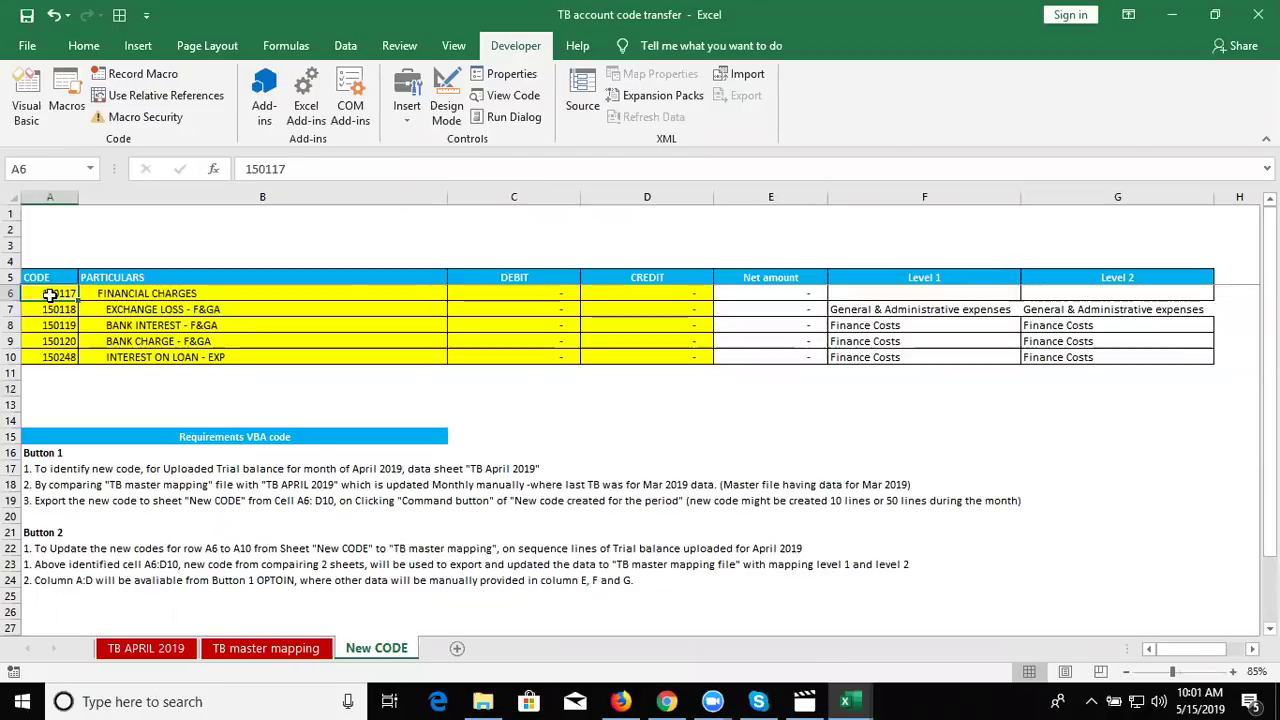
Step: Begin a Range( statement under the If, then select A6:E6 on New CODE
{"action": "key", "text": "alt+F11"}
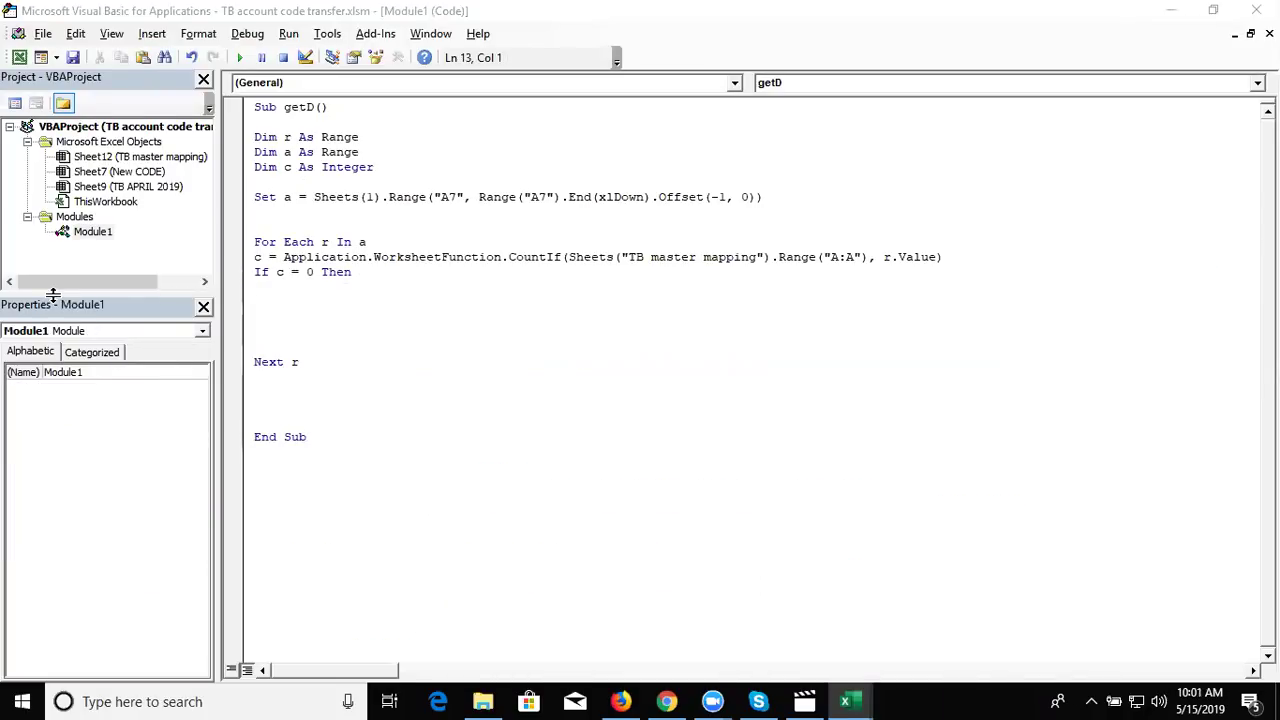
{"action": "type", "text": "range"}
{"action": "key", "text": "BackSpace"}
{"action": "key", "text": "BackSpace"}
{"action": "key", "text": "BackSpace"}
{"action": "key", "text": "BackSpace"}
{"action": "type", "text": "ange"}
{"action": "type", "text": "("}
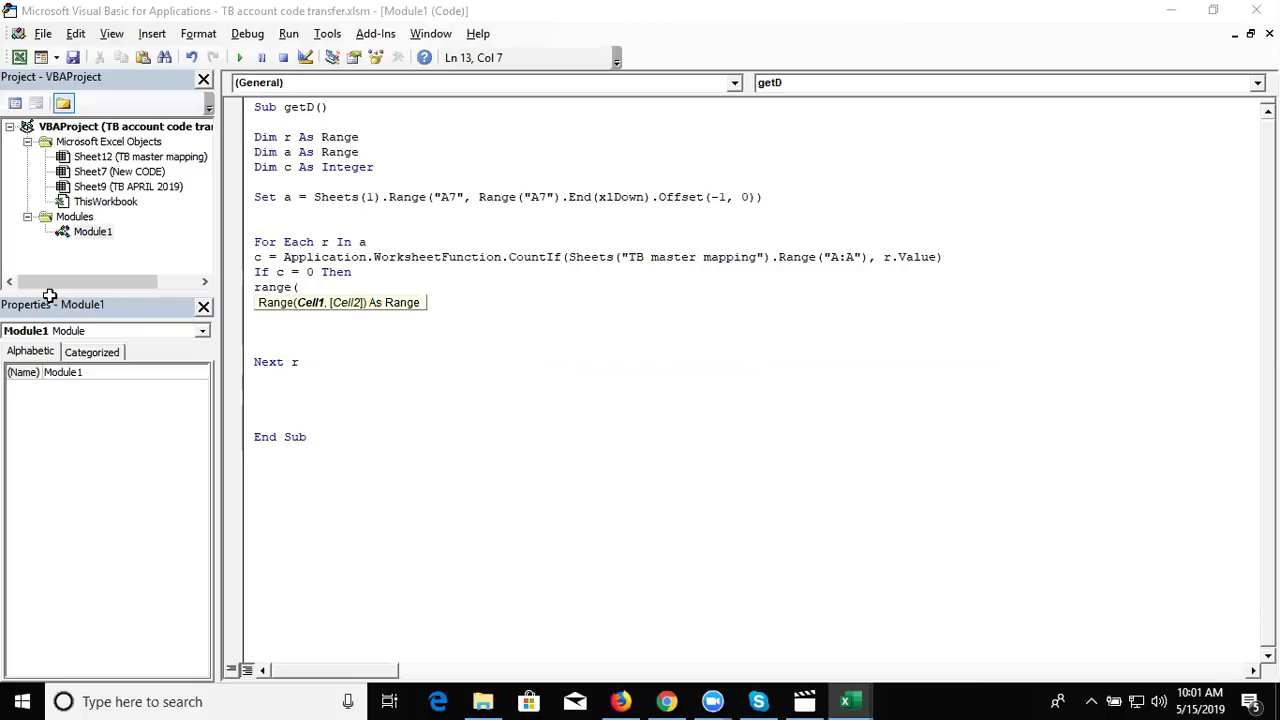
{"action": "key", "text": "alt+F11"}
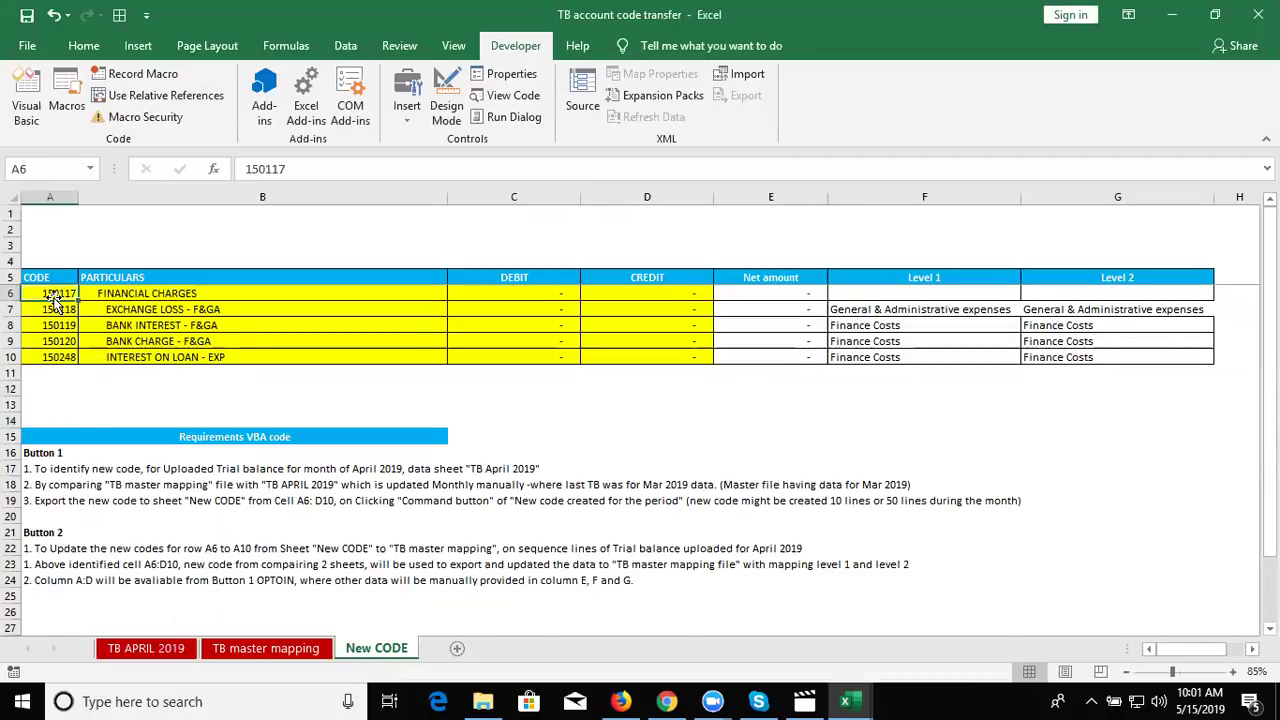
{"action": "left_click_drag", "start_coordinate": [55, 298], "coordinate": [790, 293]}
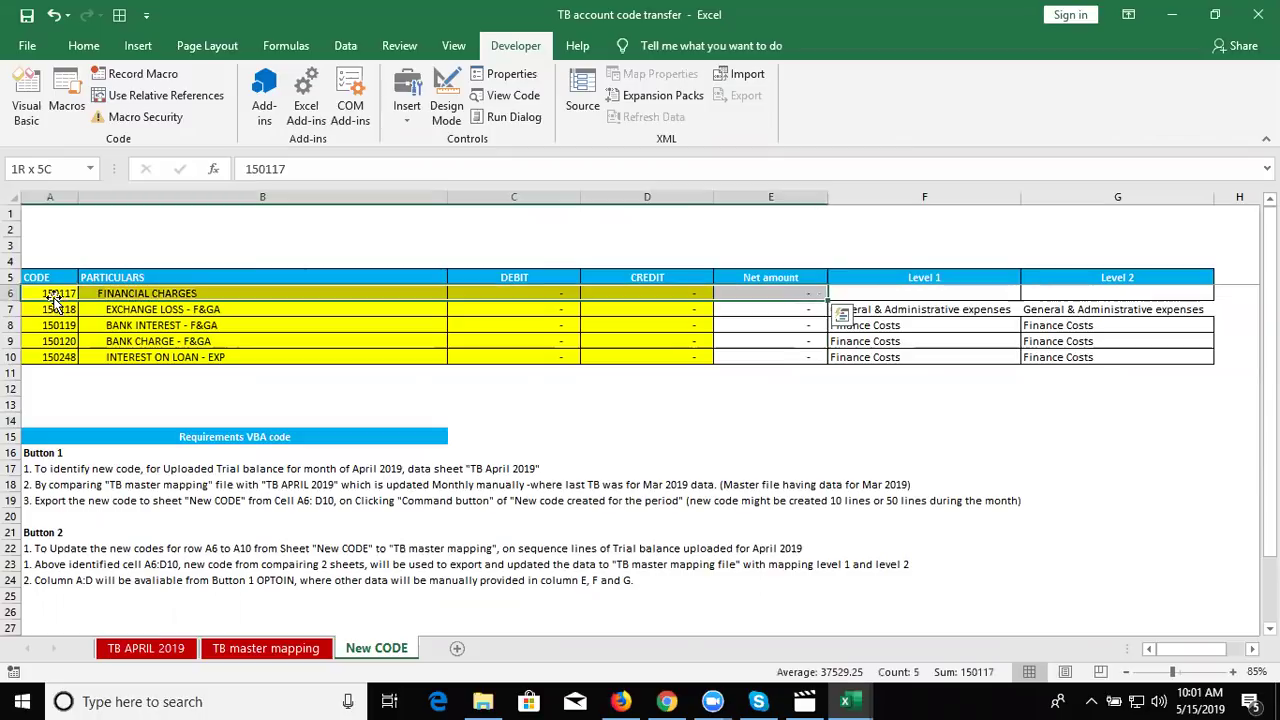
Step: Clear the codes and values from A6:G10 of the New CODE table
{"action": "key", "text": "shift+Right"}
{"action": "key", "text": "shift+Right"}
{"action": "key", "text": "shift+Down"}
{"action": "key", "text": "shift+Down"}
{"action": "key", "text": "shift+Down"}
{"action": "key", "text": "shift+Down"}
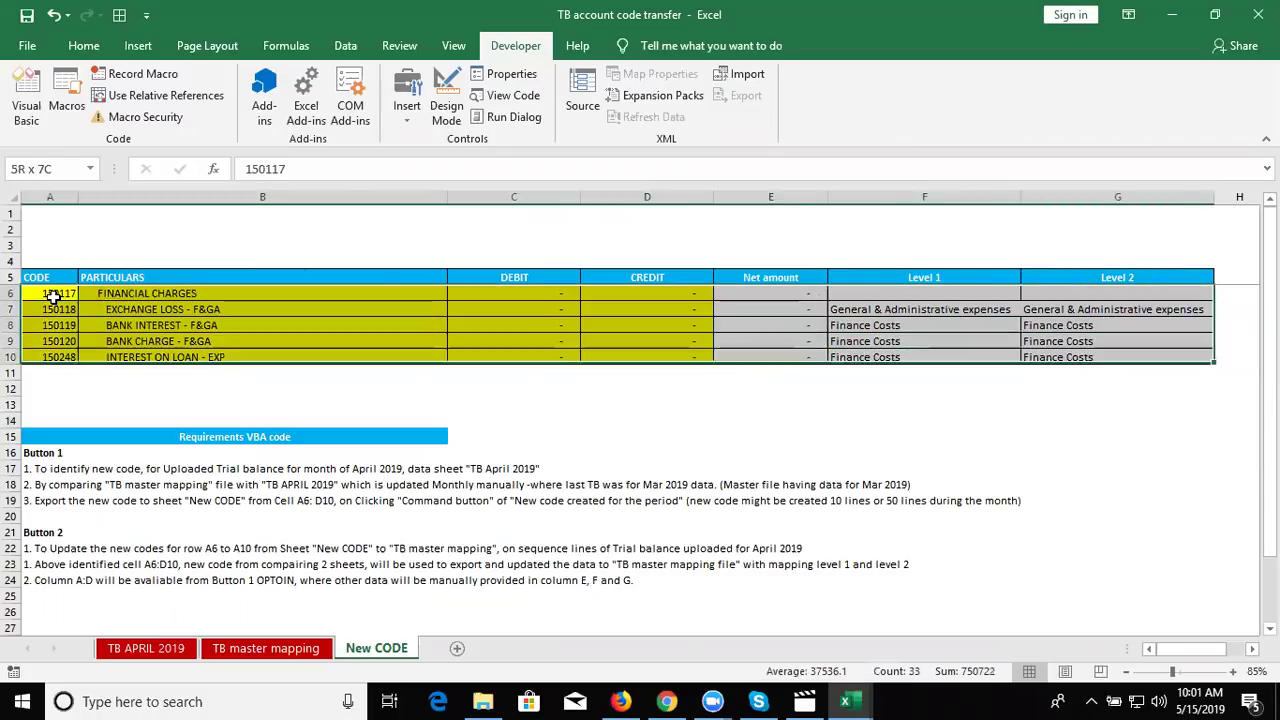
{"action": "key", "text": "Delete"}
{"action": "key", "text": "Down"}
{"action": "key", "text": "Up"}
{"action": "key", "text": "Right"}
{"action": "key", "text": "Right"}
{"action": "key", "text": "Right"}
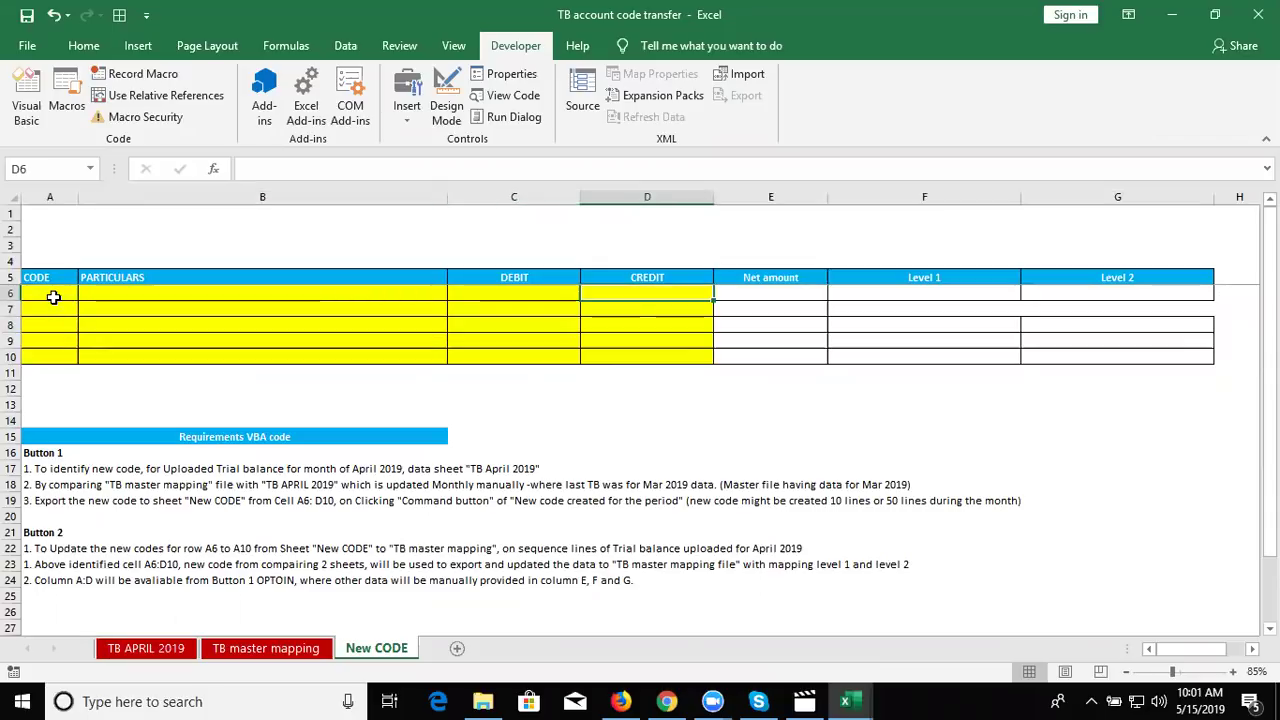
{"action": "key", "text": "Down"}
{"action": "key", "text": "Down"}
{"action": "key", "text": "Down"}
{"action": "key", "text": "Left"}
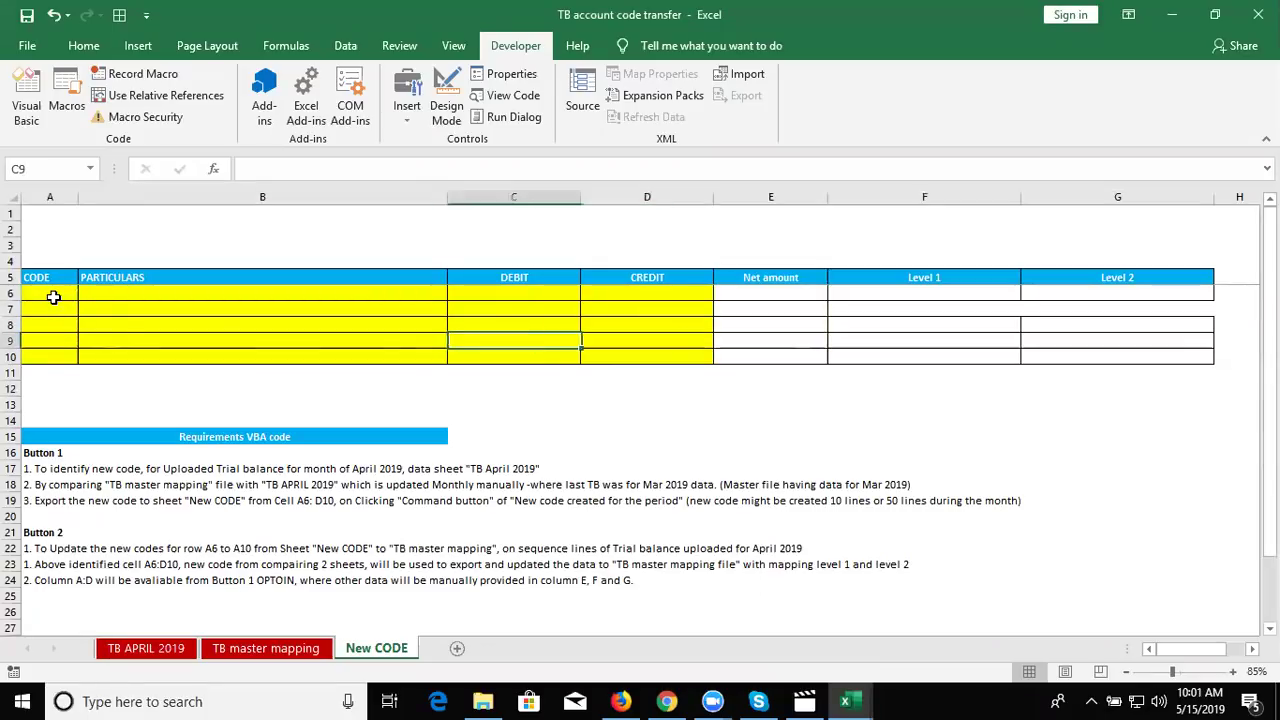
{"action": "key", "text": "Left"}
{"action": "key", "text": "Left"}
{"action": "key", "text": "Down"}
{"action": "key", "text": "Down"}
{"action": "key", "text": "Down"}
{"action": "key", "text": "Down"}
{"action": "key", "text": "Down"}
{"action": "key", "text": "Down"}
{"action": "key", "text": "Down"}
{"action": "key", "text": "Down"}
{"action": "key", "text": "Down"}
{"action": "key", "text": "Down"}
Step: Clear the VBA requirement notes in A15:H24 below the table
{"action": "key", "text": "Up"}
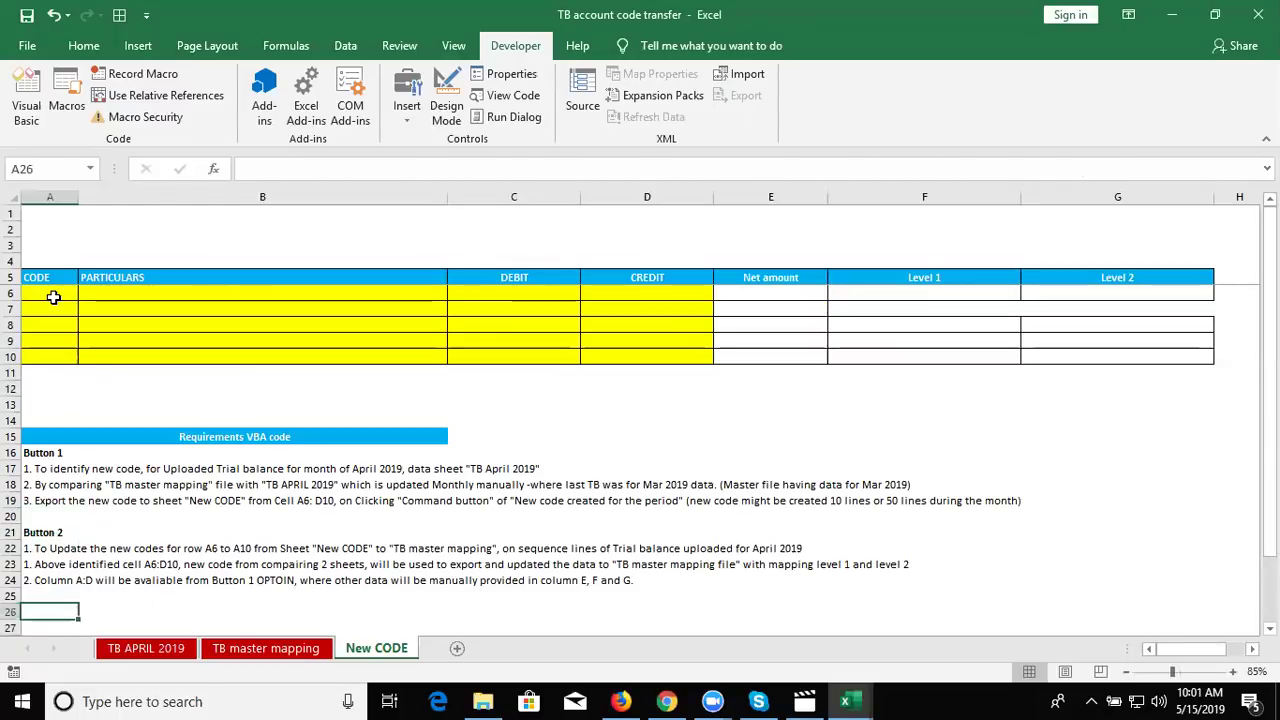
{"action": "key", "text": "Up"}
{"action": "key", "text": "Up"}
{"action": "key", "text": "Up"}
{"action": "key", "text": "Up"}
{"action": "key", "text": "Up"}
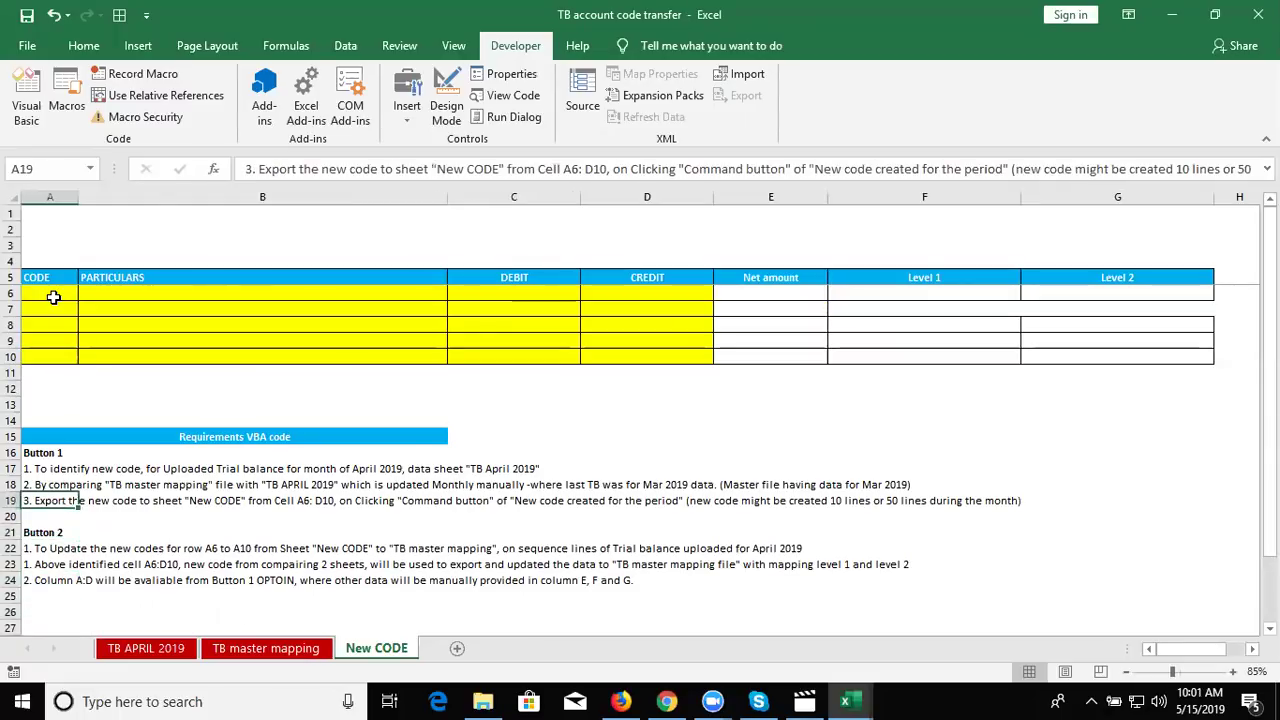
{"action": "key", "text": "Up"}
{"action": "key", "text": "Up"}
{"action": "key", "text": "Up"}
{"action": "key", "text": "shift+Down"}
{"action": "key", "text": "shift+Down"}
{"action": "key", "text": "shift+Down"}
{"action": "key", "text": "shift+Down"}
{"action": "key", "text": "shift+Down"}
{"action": "key", "text": "shift+Down"}
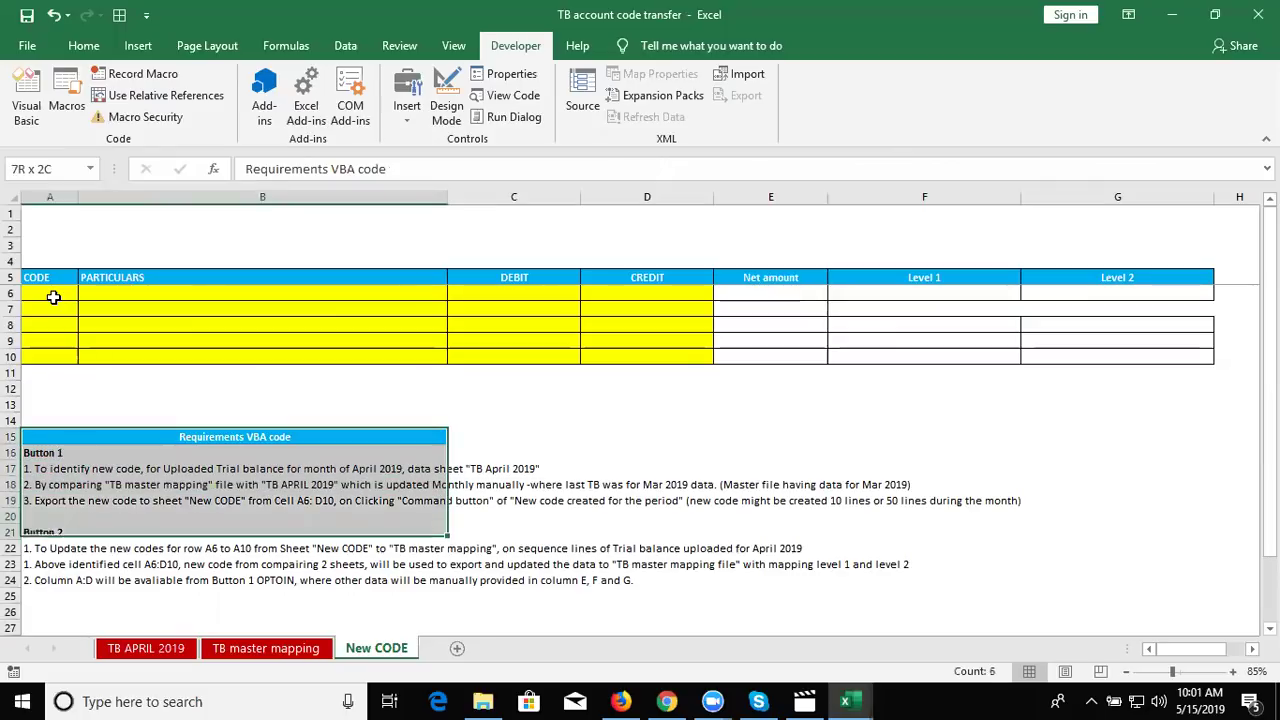
{"action": "key", "text": "shift+Down"}
{"action": "key", "text": "shift+Down"}
{"action": "key", "text": "shift+Down"}
{"action": "key", "text": "shift+Up"}
{"action": "key", "text": "shift+Up"}
{"action": "key", "text": "shift+Up"}
{"action": "key", "text": "shift+Down"}
{"action": "key", "text": "shift+Down"}
{"action": "key", "text": "shift+Down"}
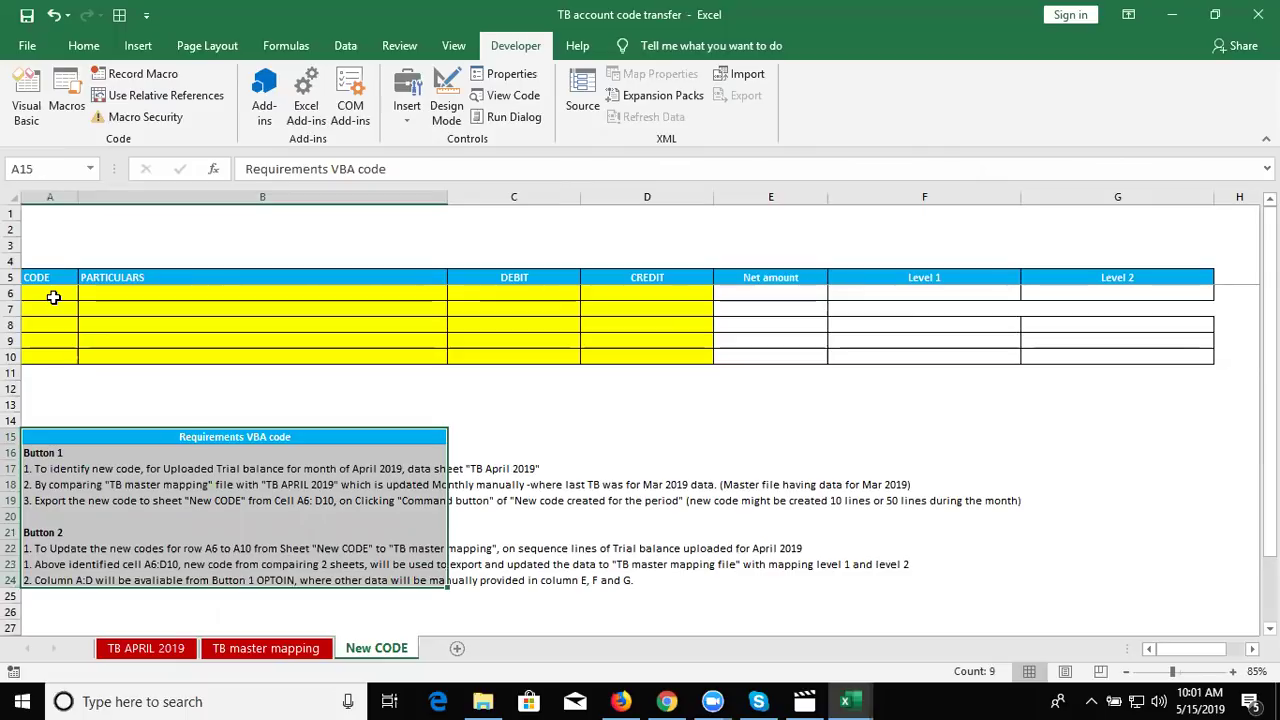
{"action": "key", "text": "shift+Right"}
{"action": "key", "text": "shift+Right"}
{"action": "key", "text": "shift+Right"}
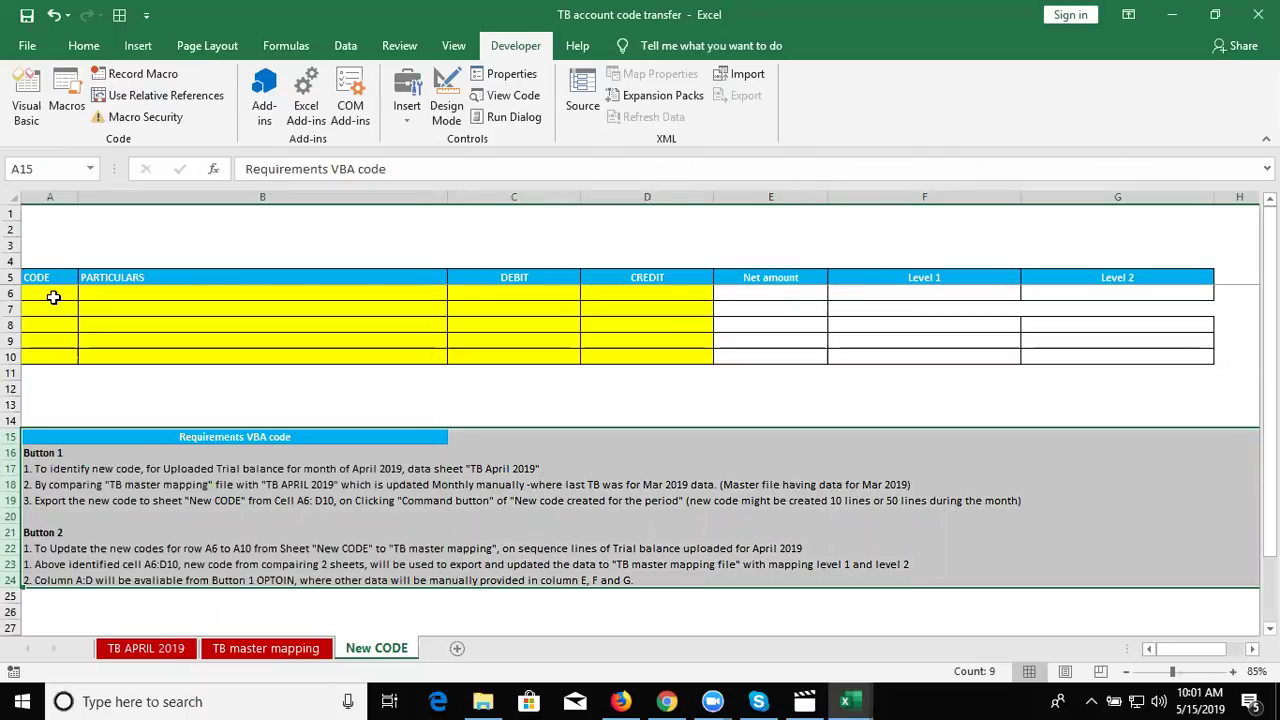
{"action": "type", "text": "All 3 files are in 1 workbooks  Note TB master mapping is used for preparing PROFIT and LOSS account."}
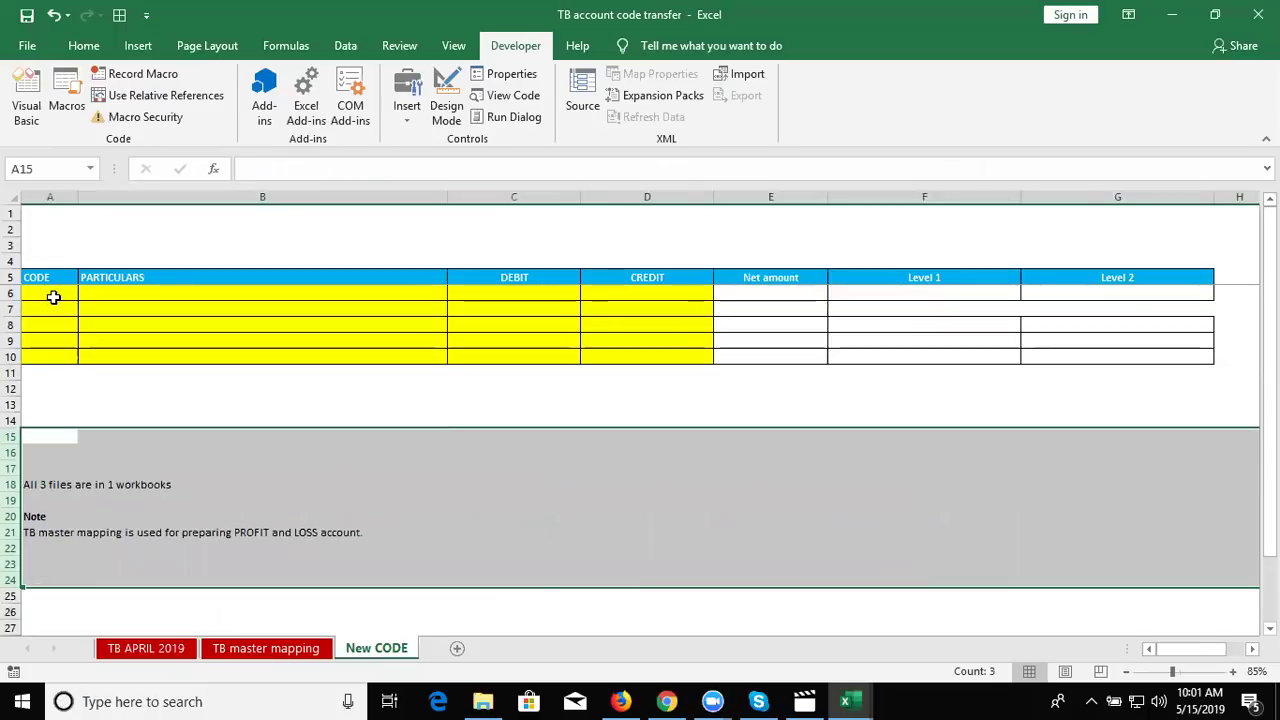
{"action": "key", "text": "Delete"}
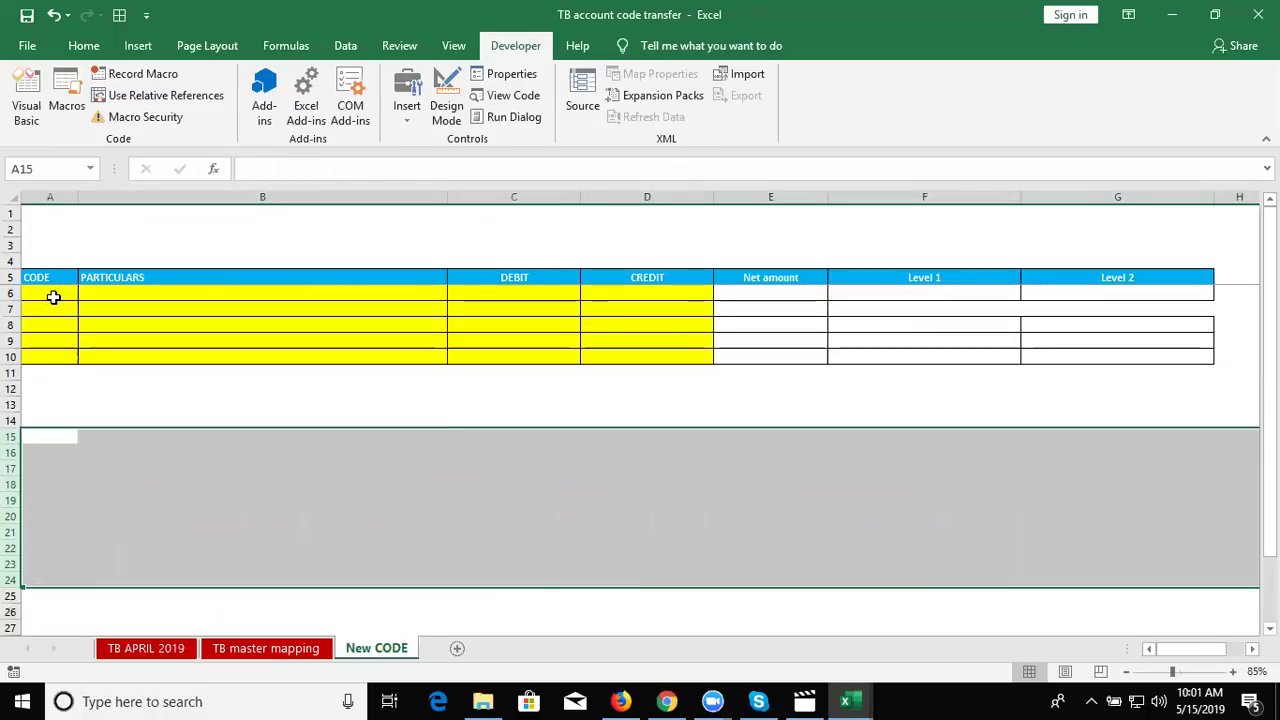
Step: Return to the top of column A and select the first code cell A6
{"action": "key", "text": "Up"}
{"action": "key", "text": "Up"}
{"action": "key", "text": "ctrl+Up"}
{"action": "key", "text": "ctrl+Up"}
{"action": "key", "text": "Down"}
{"action": "key", "text": "Down"}
{"action": "key", "text": "Down"}
{"action": "key", "text": "Down"}
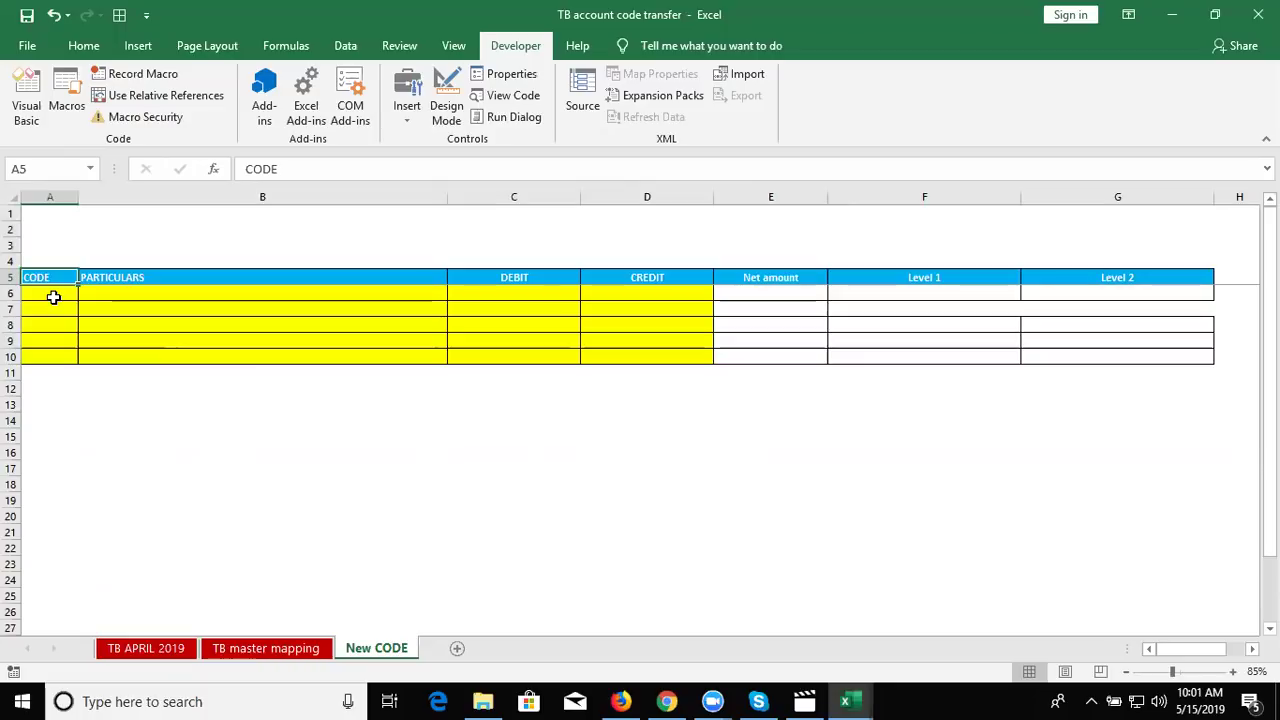
{"action": "left_click", "coordinate": [53, 297]}
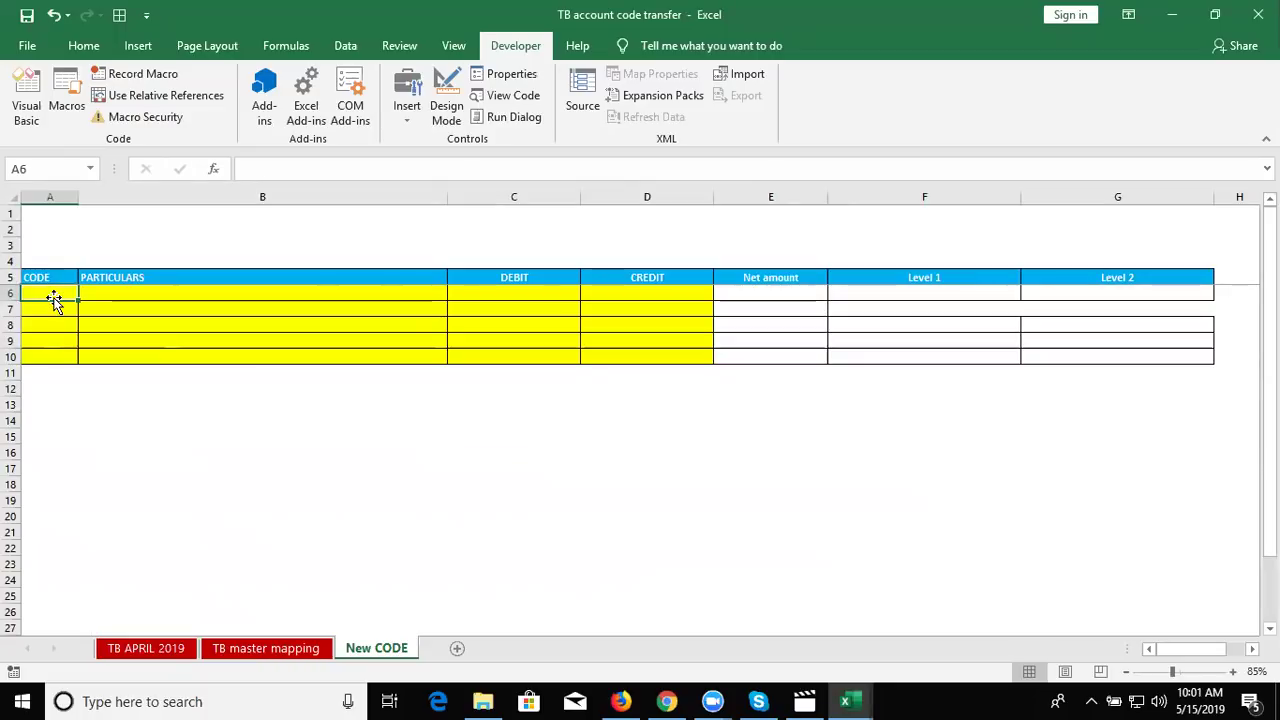
Step: Check the getD code and the New CODE sheet's rows before editing the macro
{"action": "key", "text": "alt+F11"}
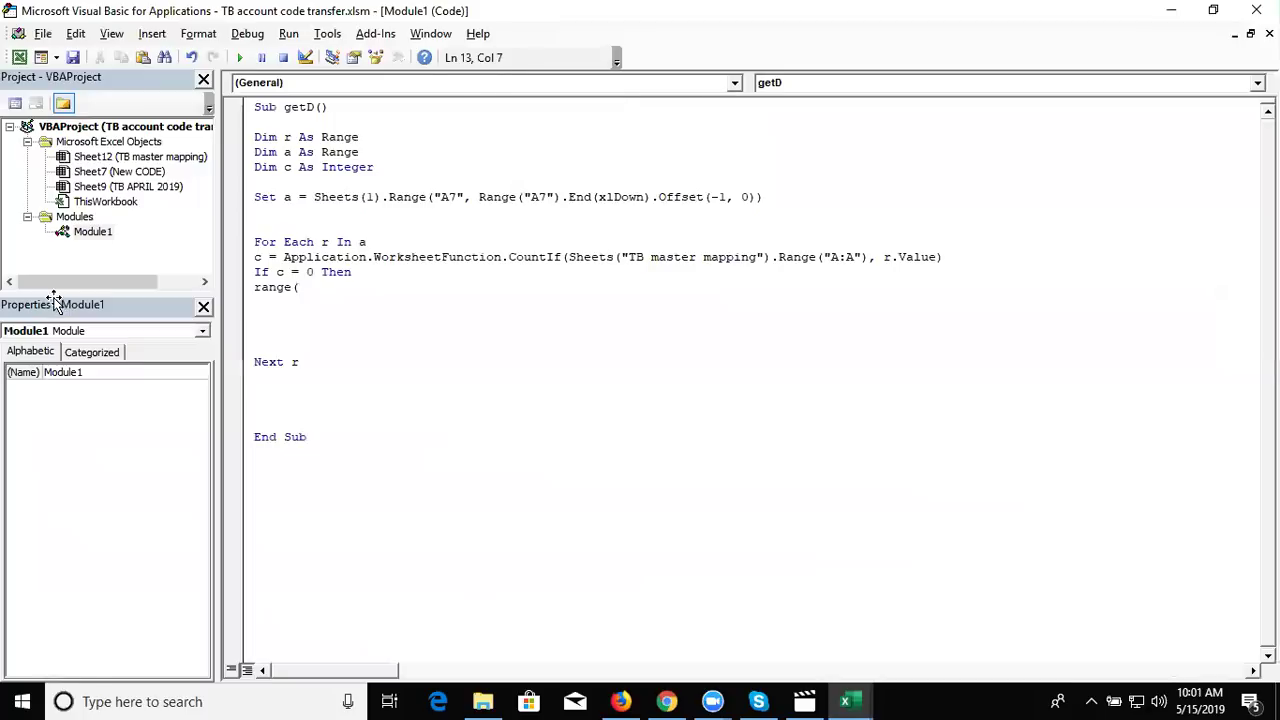
{"action": "key", "text": "alt+F11"}
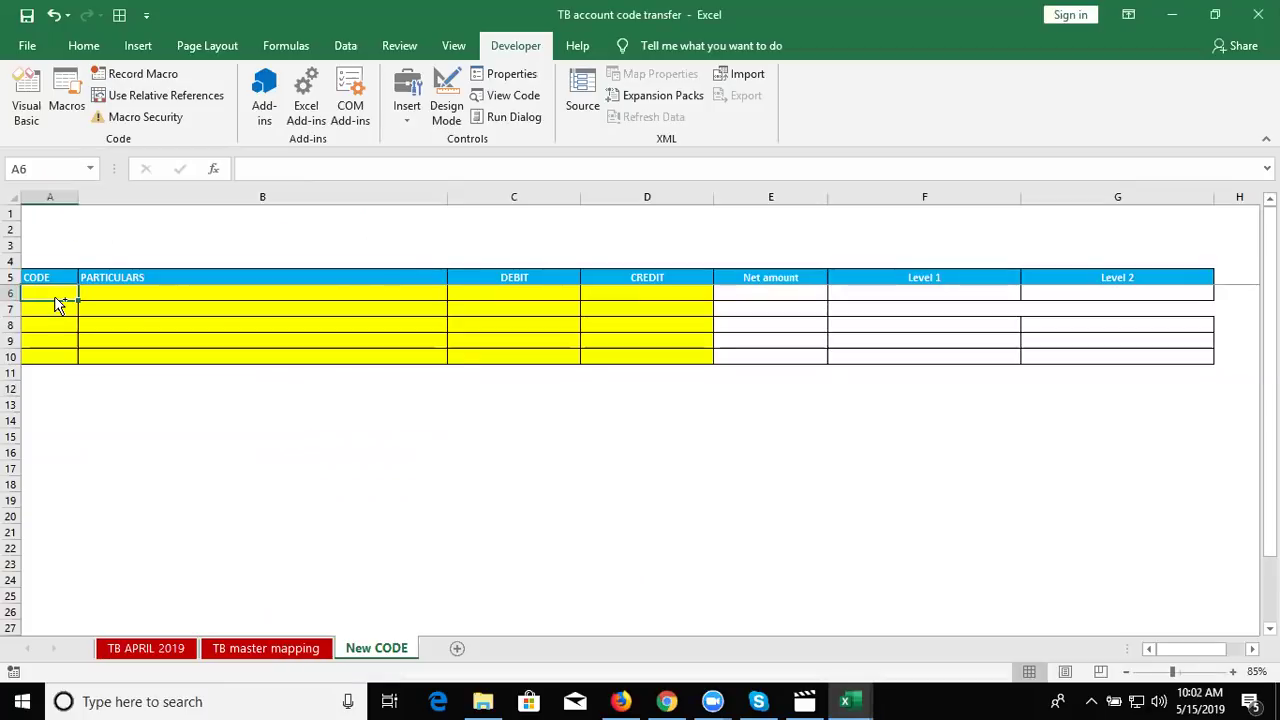
{"action": "key", "text": "ctrl+Down"}
{"action": "key", "text": "ctrl+Up"}
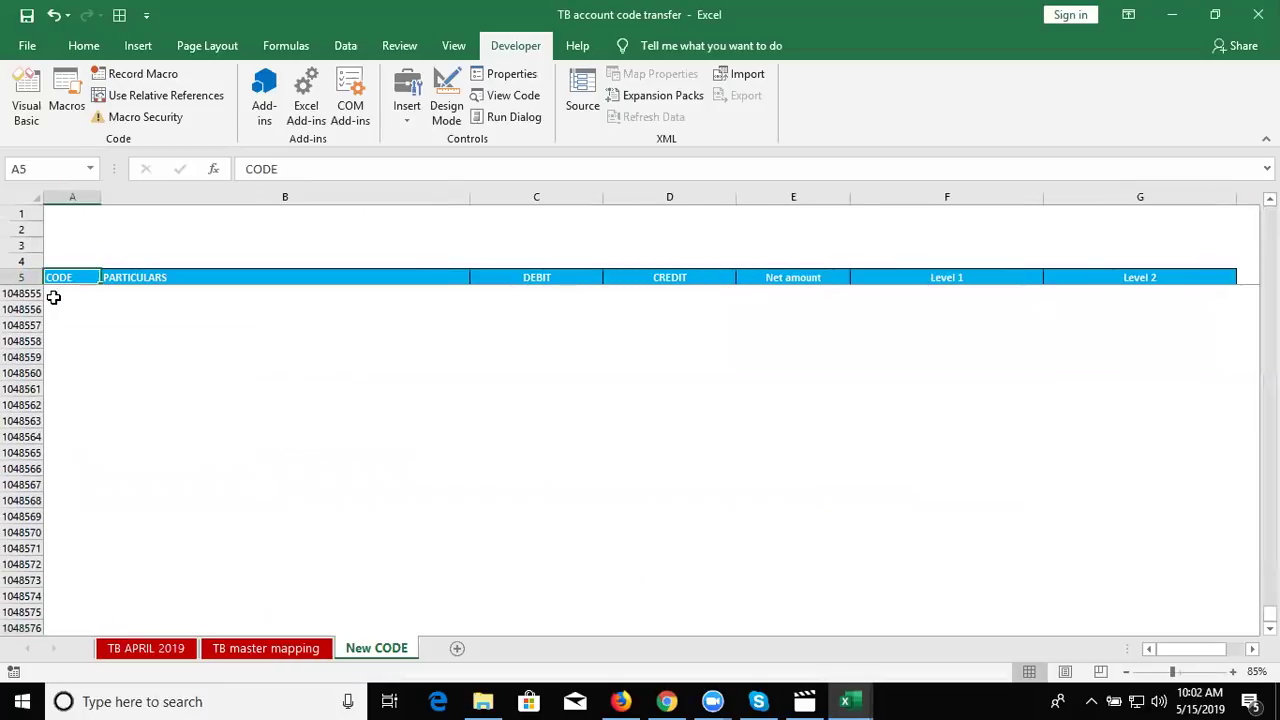
{"action": "key", "text": "Down"}
{"action": "key", "text": "alt+F11"}
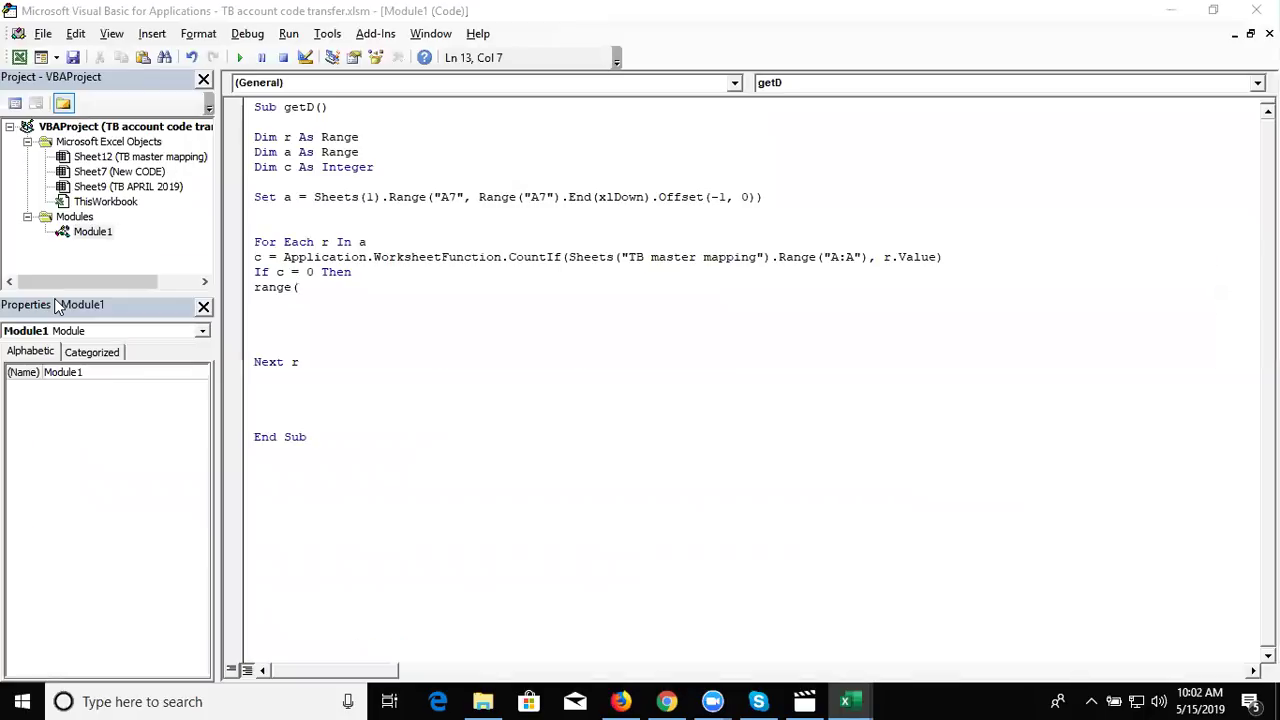
Step: In the If block, type Range("A65000").End(xlUp).Offset(1, 0).Value
{"action": "type", "text": "\"A65000\")"}
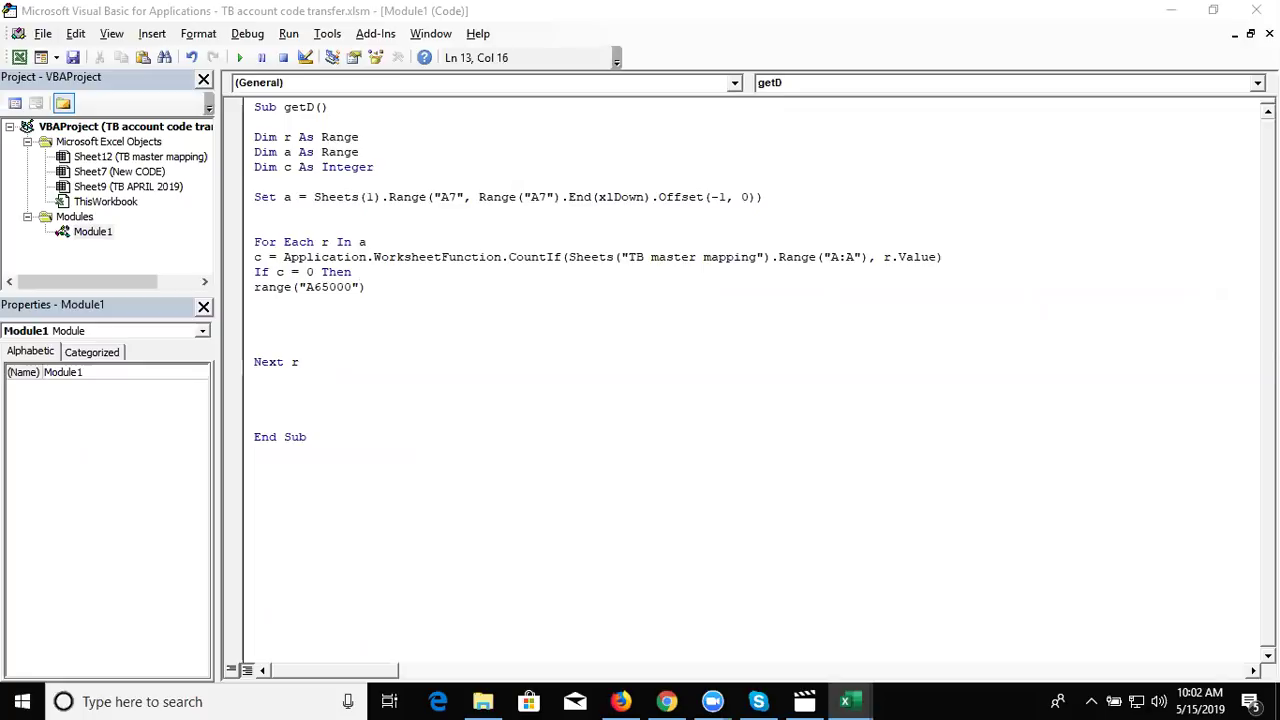
{"action": "type", "text": ".emd"}
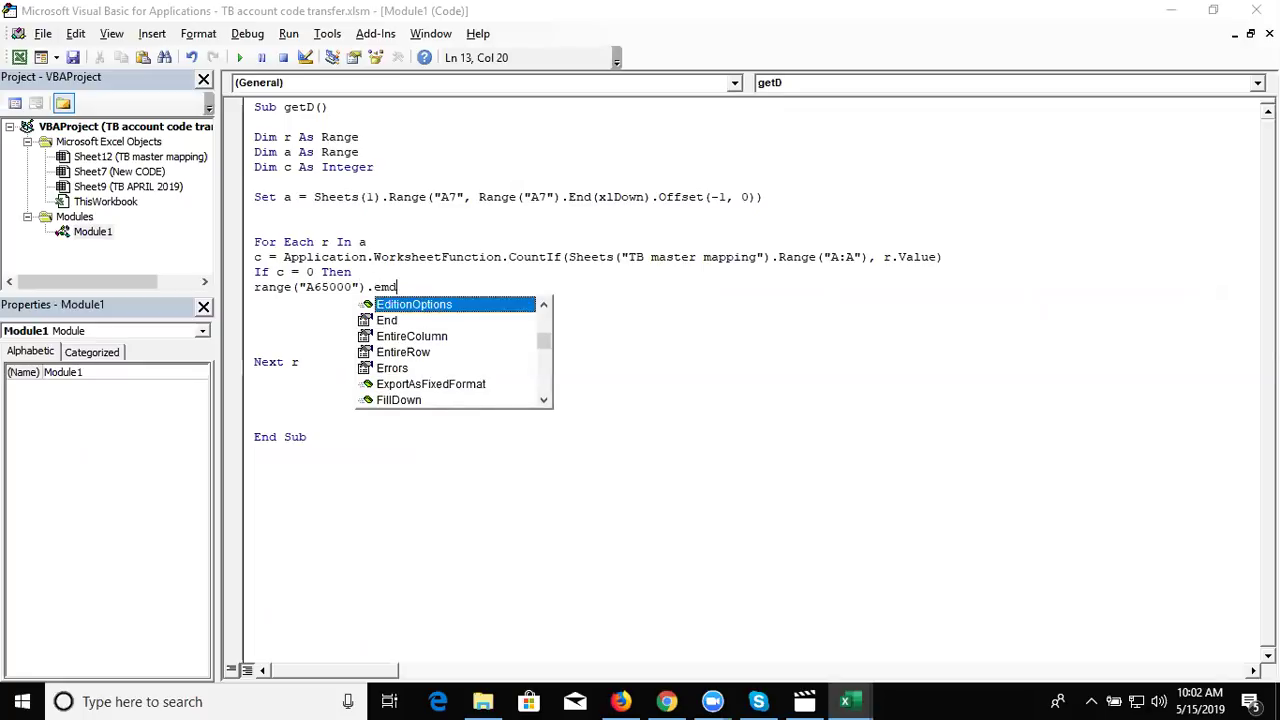
{"action": "key", "text": "Down"}
{"action": "key", "text": "Tab"}
{"action": "type", "text": "("}
{"action": "key", "text": "Down"}
{"action": "key", "text": "Down"}
{"action": "key", "text": "Down"}
{"action": "key", "text": "Down"}
{"action": "key", "text": "Tab"}
{"action": "type", "text": ").of"}
{"action": "key", "text": "Tab"}
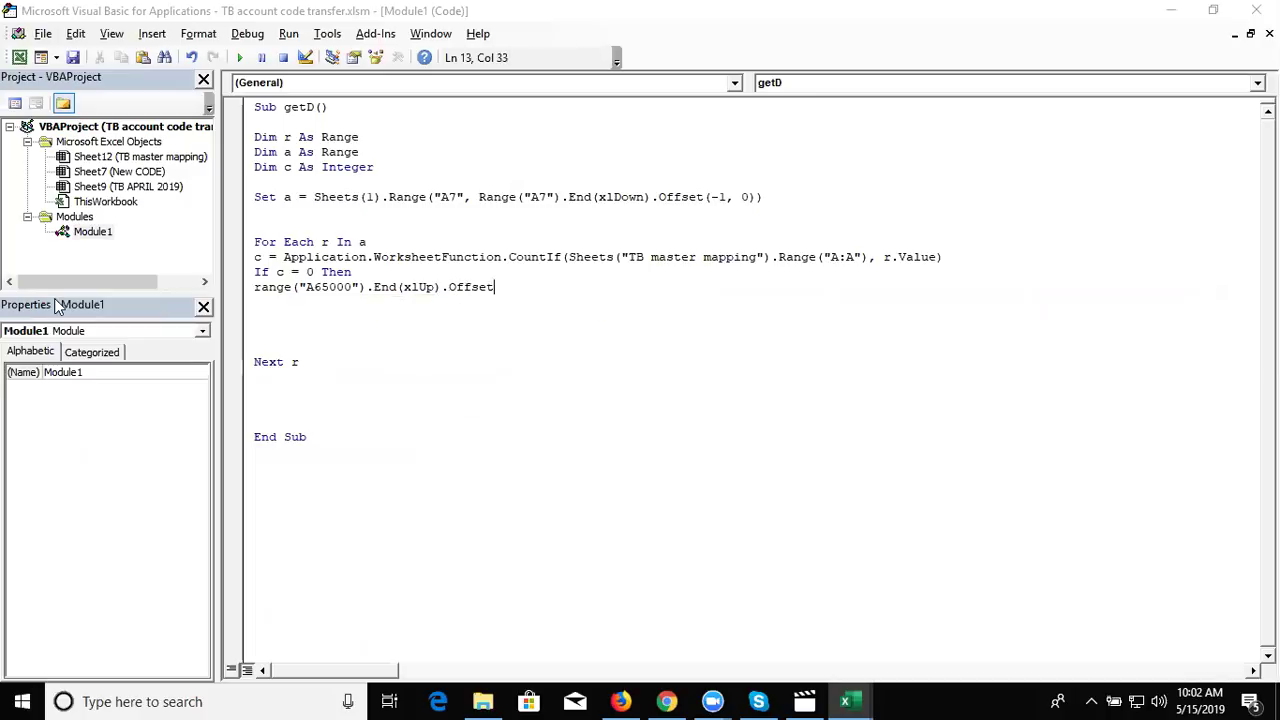
{"action": "type", "text": "(10"}
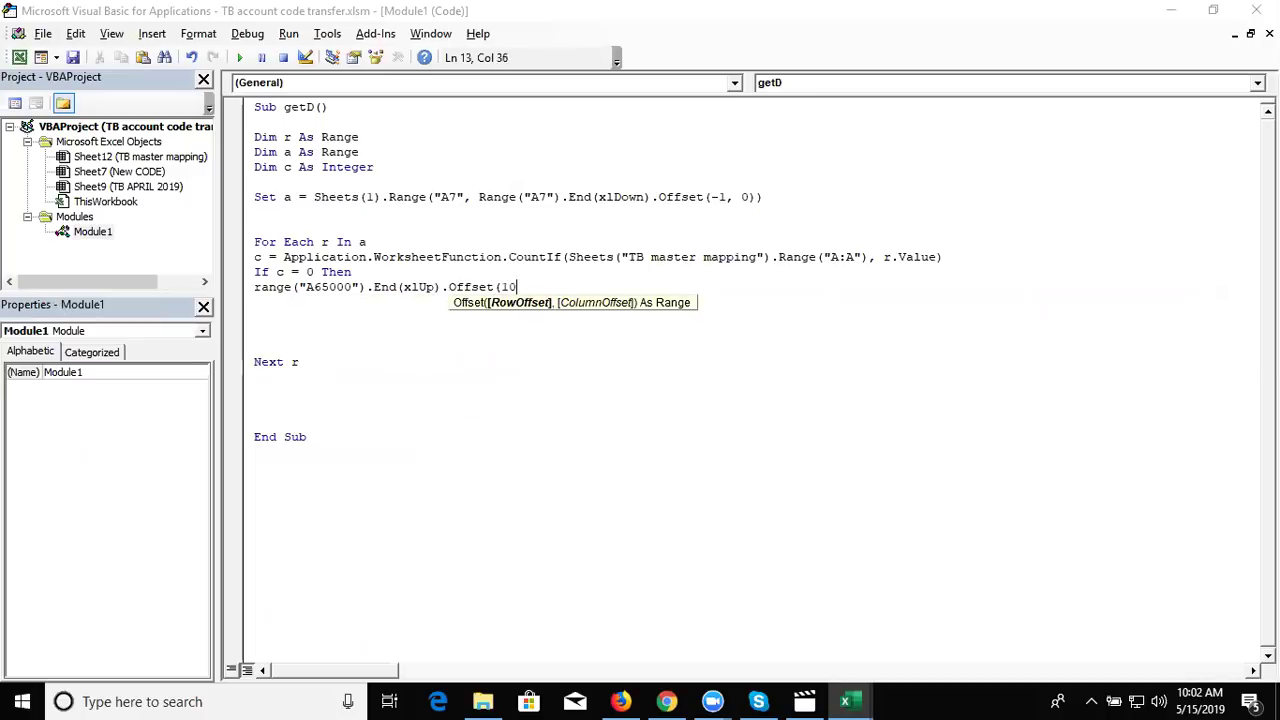
{"action": "key", "text": "BackSpace"}
{"action": "type", "text": ",0"}
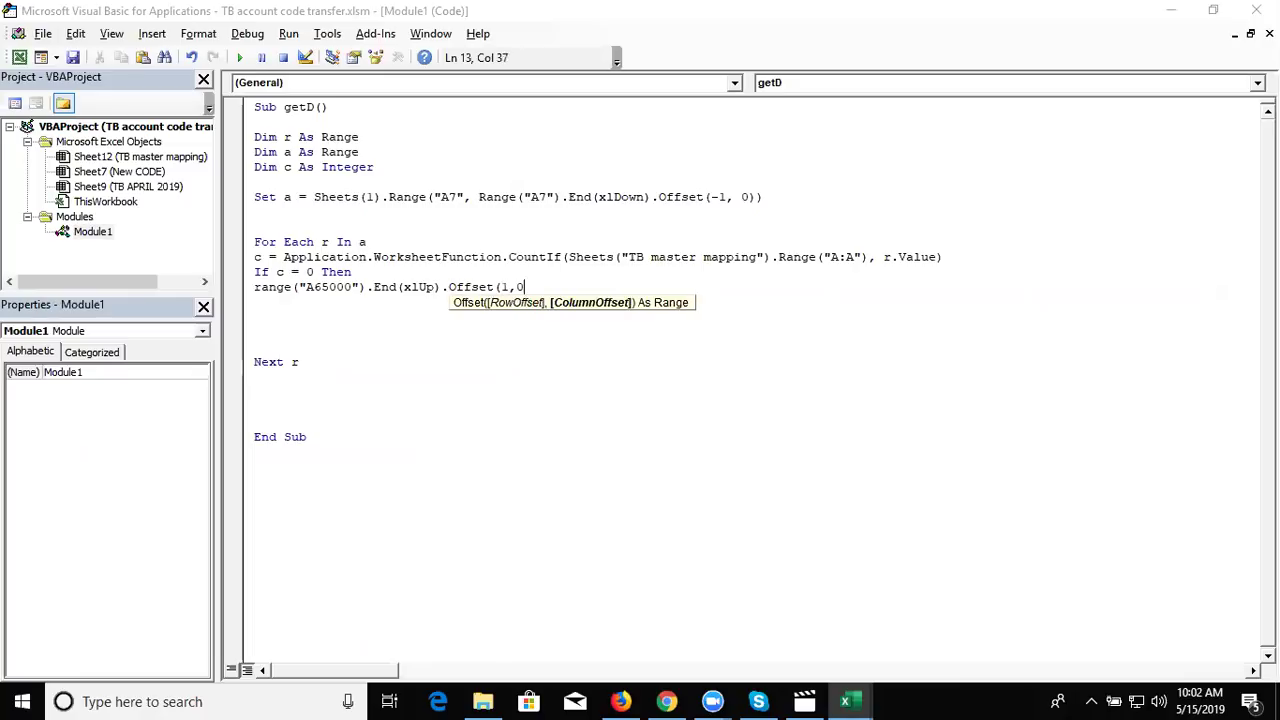
{"action": "type", "text": ")"}
{"action": "key", "text": "BackSpace"}
{"action": "key", "text": "BackSpace"}
{"action": "type", "text": ","}
{"action": "type", "text": "0)"}
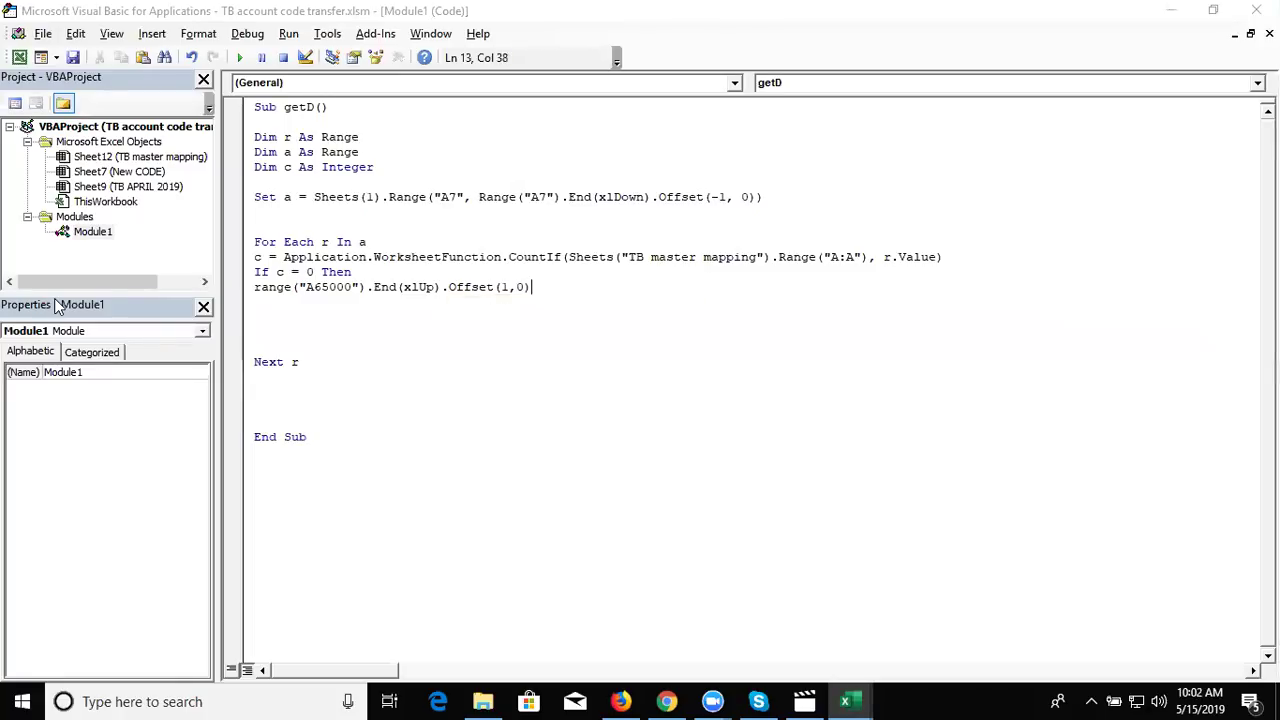
{"action": "type", "text": ".v"}
{"action": "type", "text": "a"}
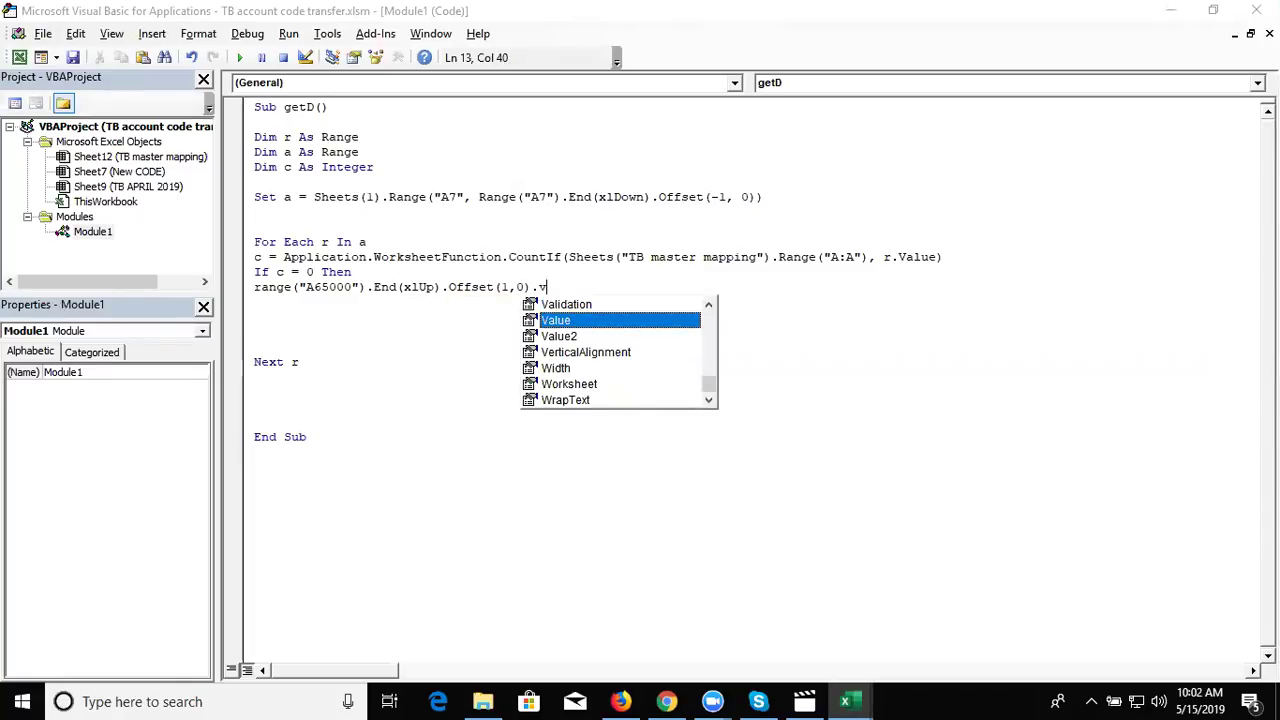
{"action": "key", "text": "Tab"}
Step: Finish the line with = r.Value and start prefixing it with sheets(
{"action": "type", "text": "= r.v"}
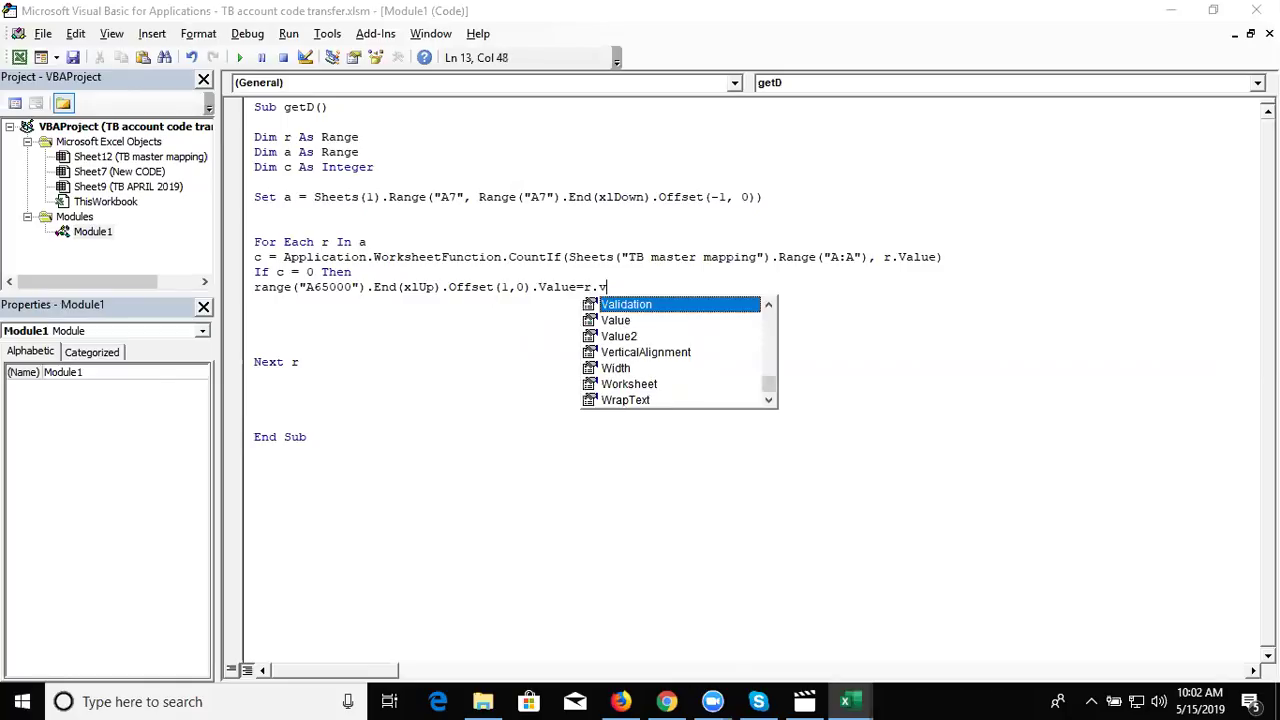
{"action": "key", "text": "Return"}
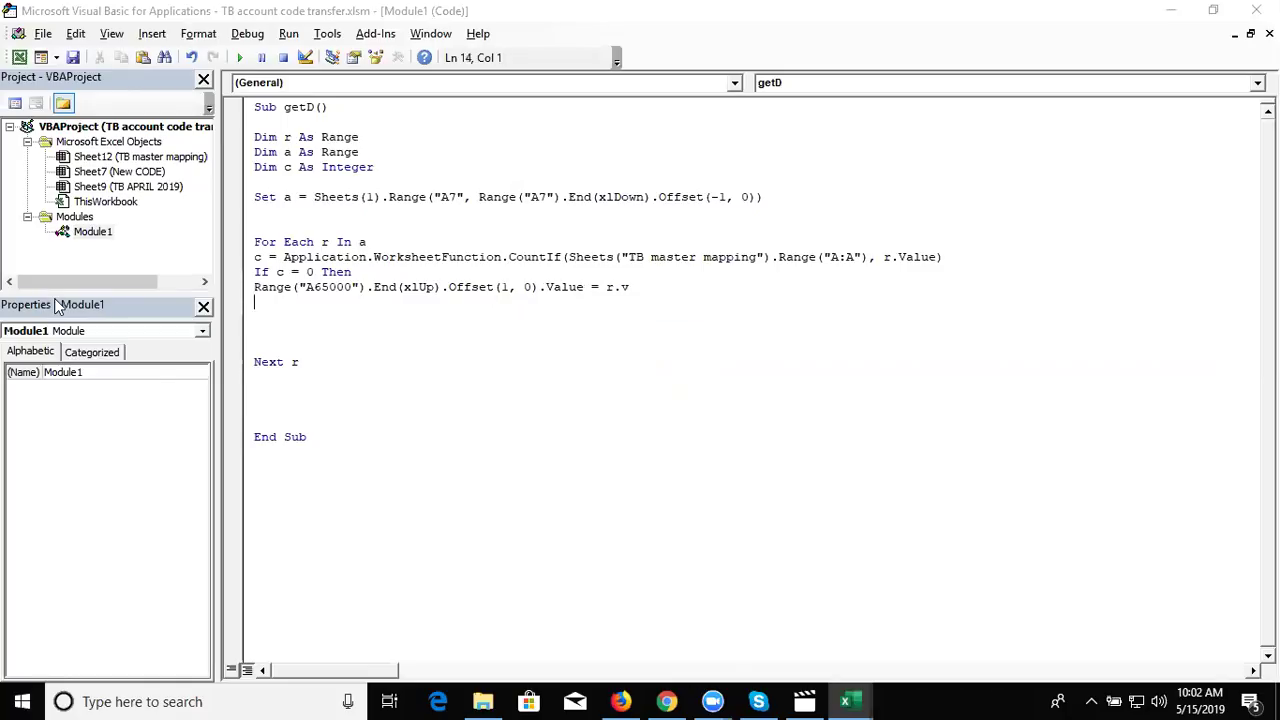
{"action": "key", "text": "BackSpace"}
{"action": "key", "text": "BackSpace"}
{"action": "key", "text": "BackSpace"}
{"action": "type", "text": ".v"}
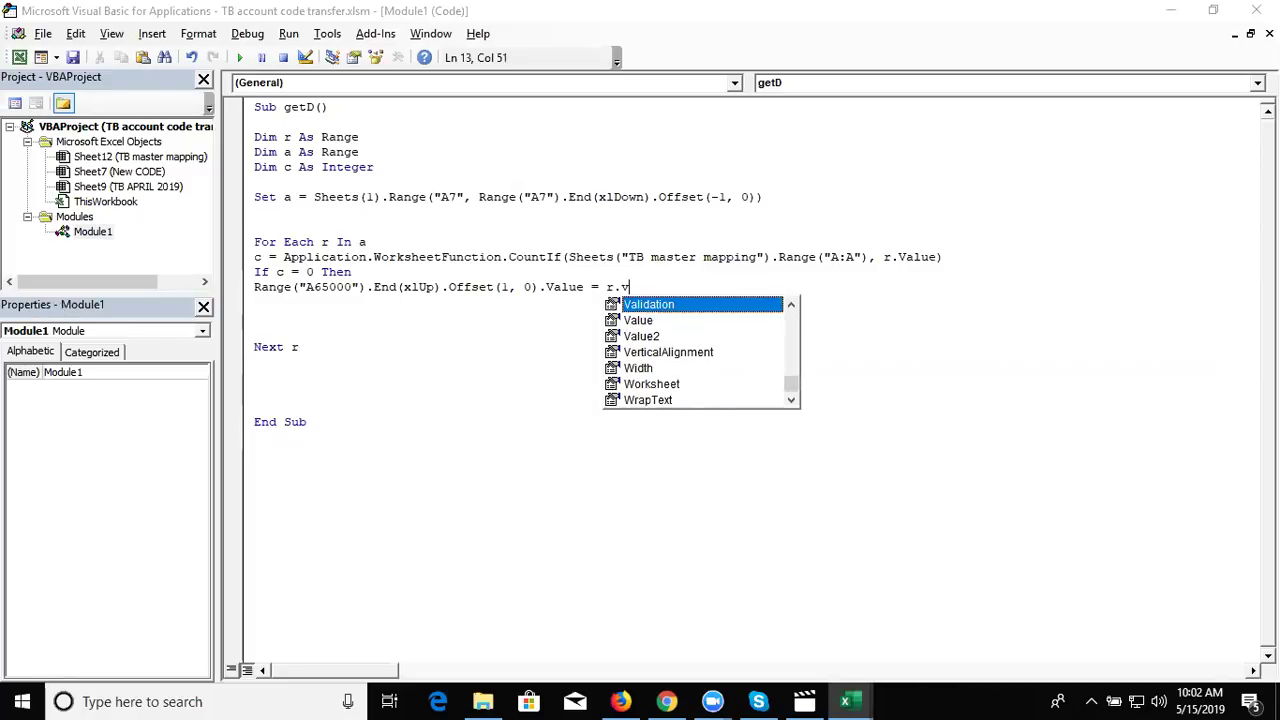
{"action": "key", "text": "Down"}
{"action": "key", "text": "Tab"}
{"action": "key", "text": "Return"}
{"action": "key", "text": "Up"}
{"action": "type", "text": "sheets"}
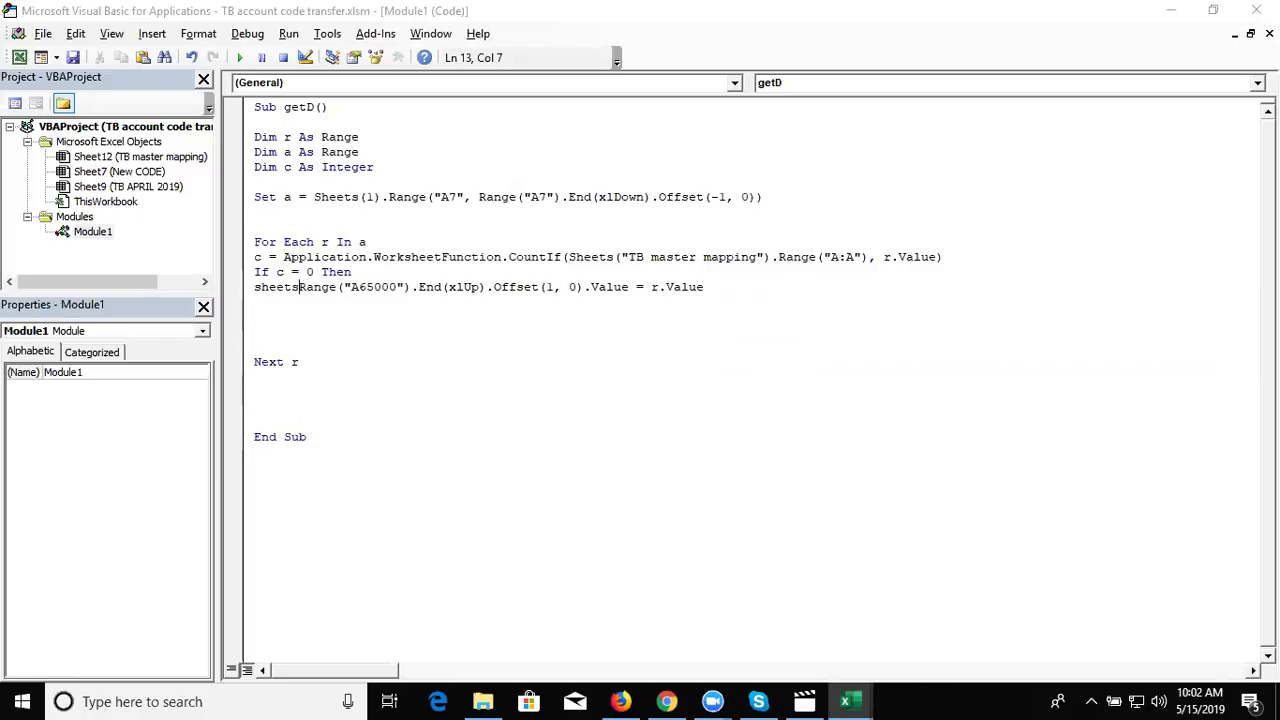
{"action": "type", "text": "("}
Step: Copy the sheet tab name so the line targets Sheets("New CODE")
{"action": "key", "text": "alt+F11"}
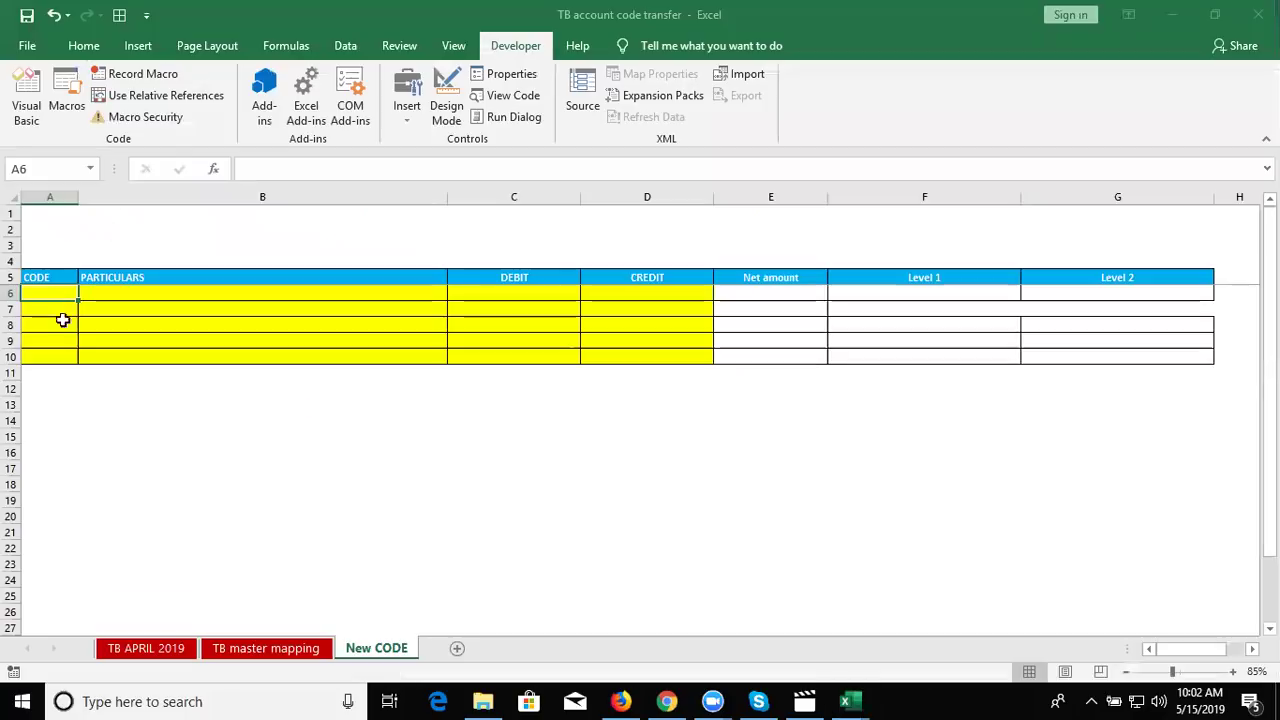
{"action": "double_click", "coordinate": [367, 645]}
{"action": "key", "text": "ctrl+c"}
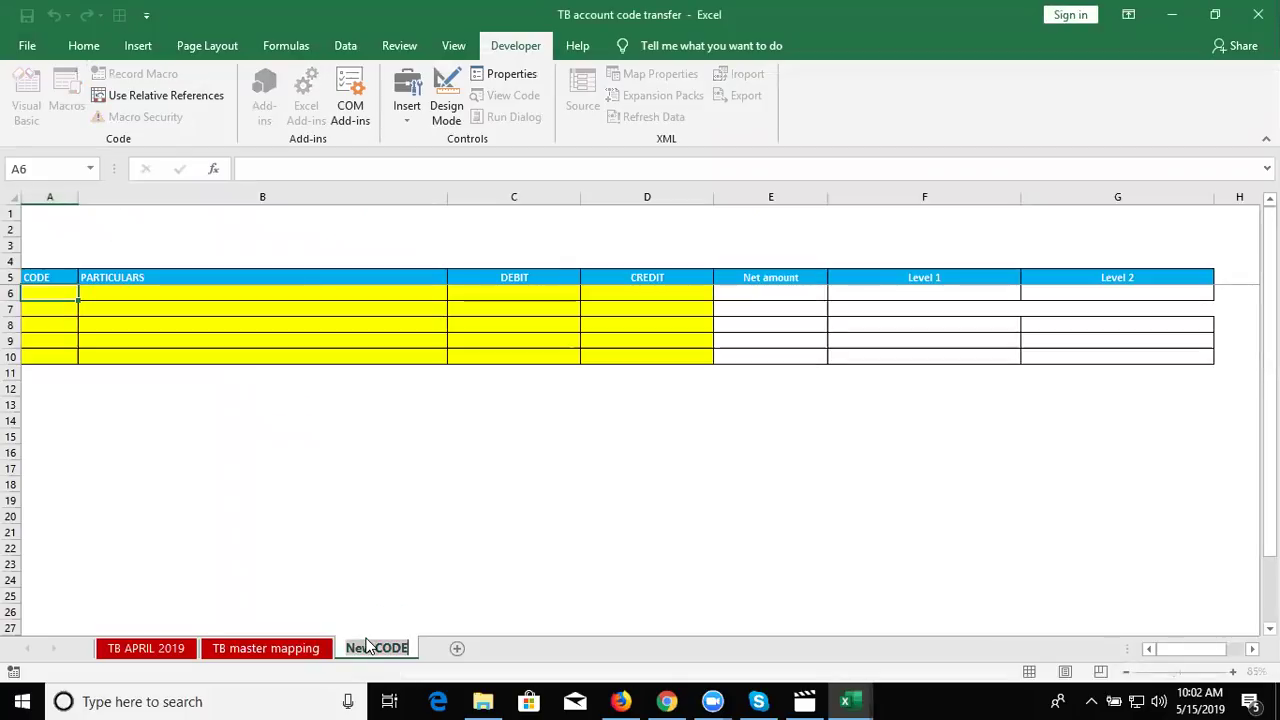
{"action": "key", "text": "Return"}
{"action": "key", "text": "alt+F11"}
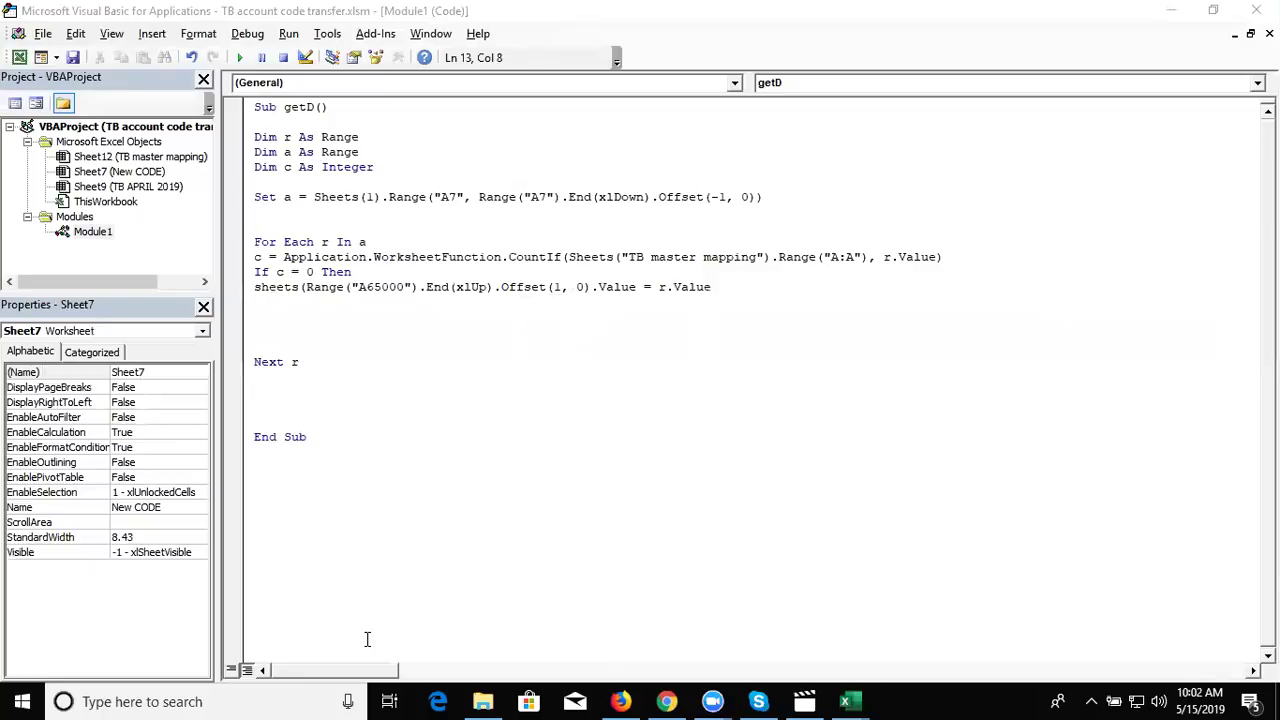
{"action": "type", "text": "\""}
{"action": "key", "text": "ctrl+v"}
{"action": "type", "text": "\")."}
{"action": "left_click", "coordinate": [420, 540]}
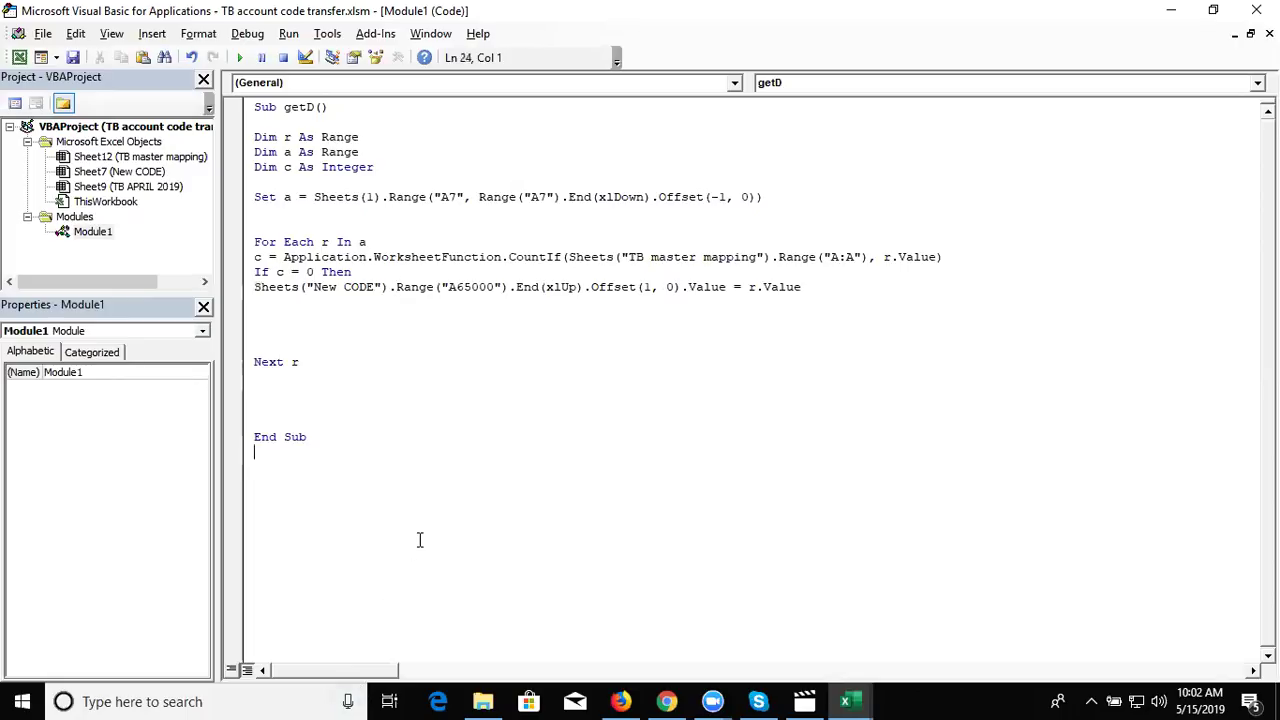
Step: Duplicate the Sheets("New CODE") assignment line below itself
{"action": "left_click", "coordinate": [279, 315]}
{"action": "key", "text": "shift+Down"}
{"action": "key", "text": "ctrl+c"}
{"action": "left_click", "coordinate": [279, 315]}
{"action": "left_click", "coordinate": [279, 315]}
{"action": "key", "text": "ctrl+v"}
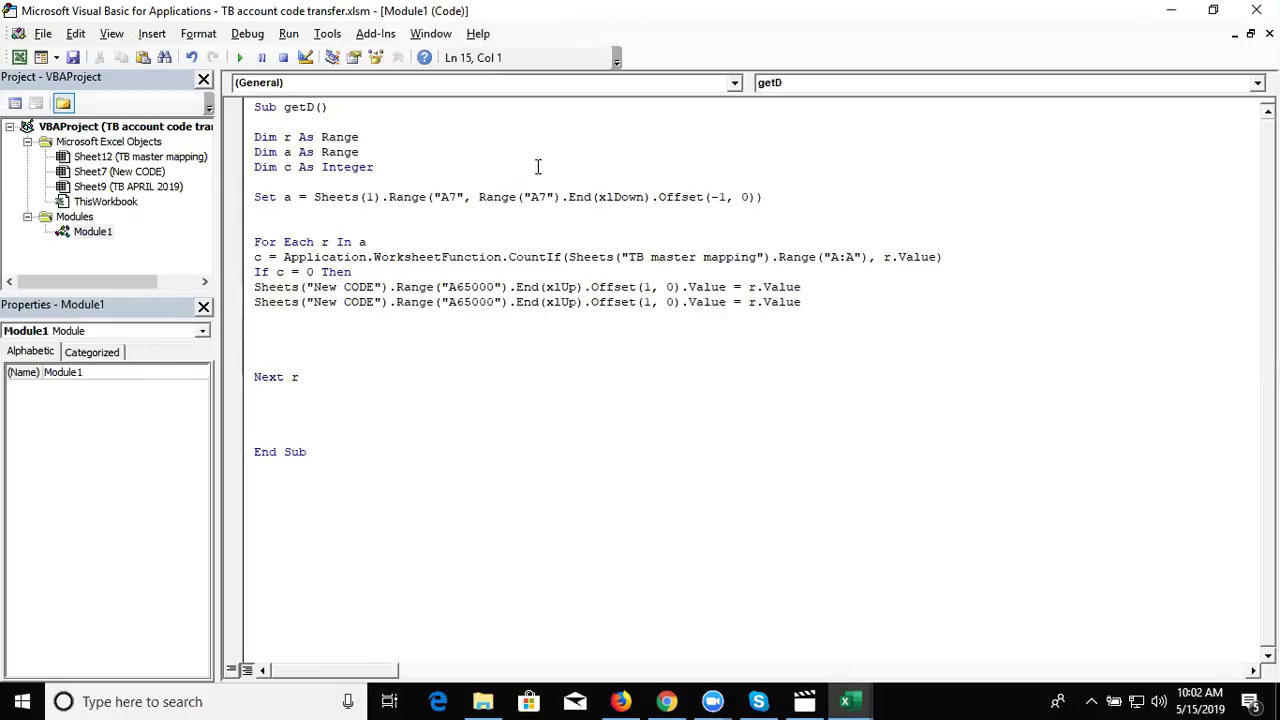
Step: Change the copied line to use Offset(0, 1) on both target and r.Offset(0, 1).Value
{"action": "double_click", "coordinate": [651, 302]}
{"action": "type", "text": "0"}
{"action": "double_click", "coordinate": [670, 302]}
{"action": "type", "text": "1"}
{"action": "double_click", "coordinate": [781, 302]}
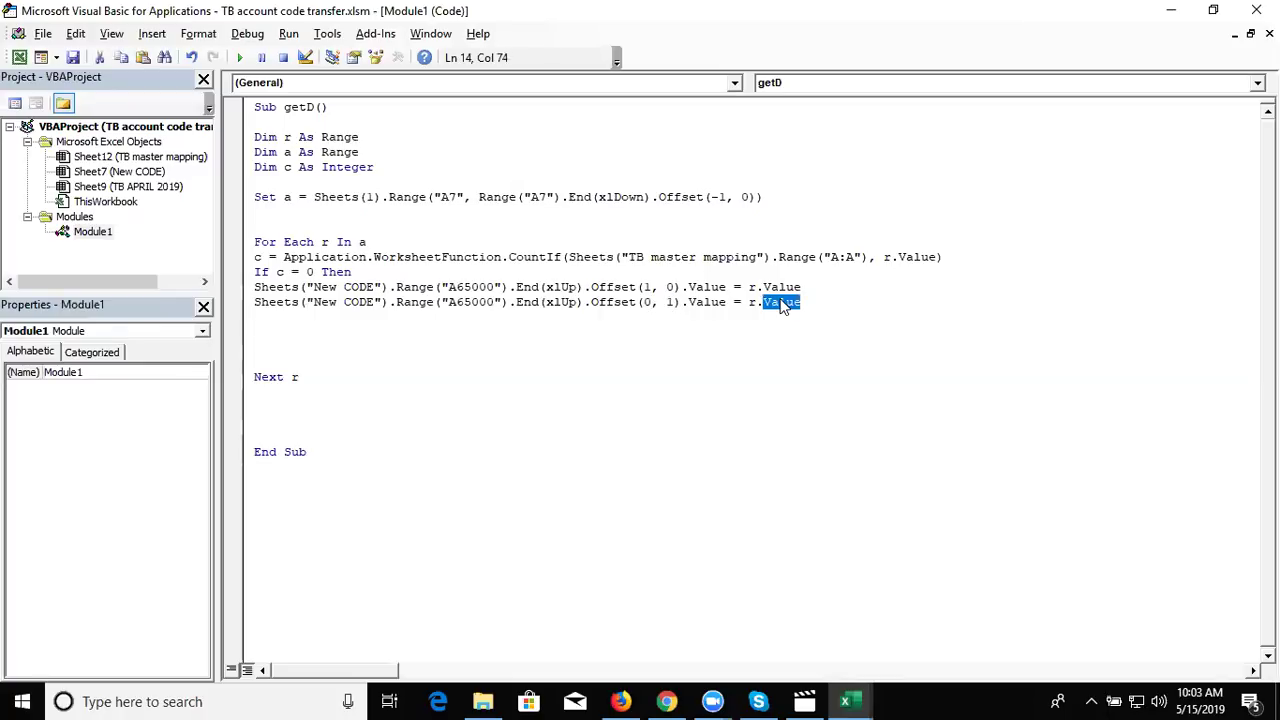
{"action": "key", "text": "BackSpace"}
{"action": "key", "text": "BackSpace"}
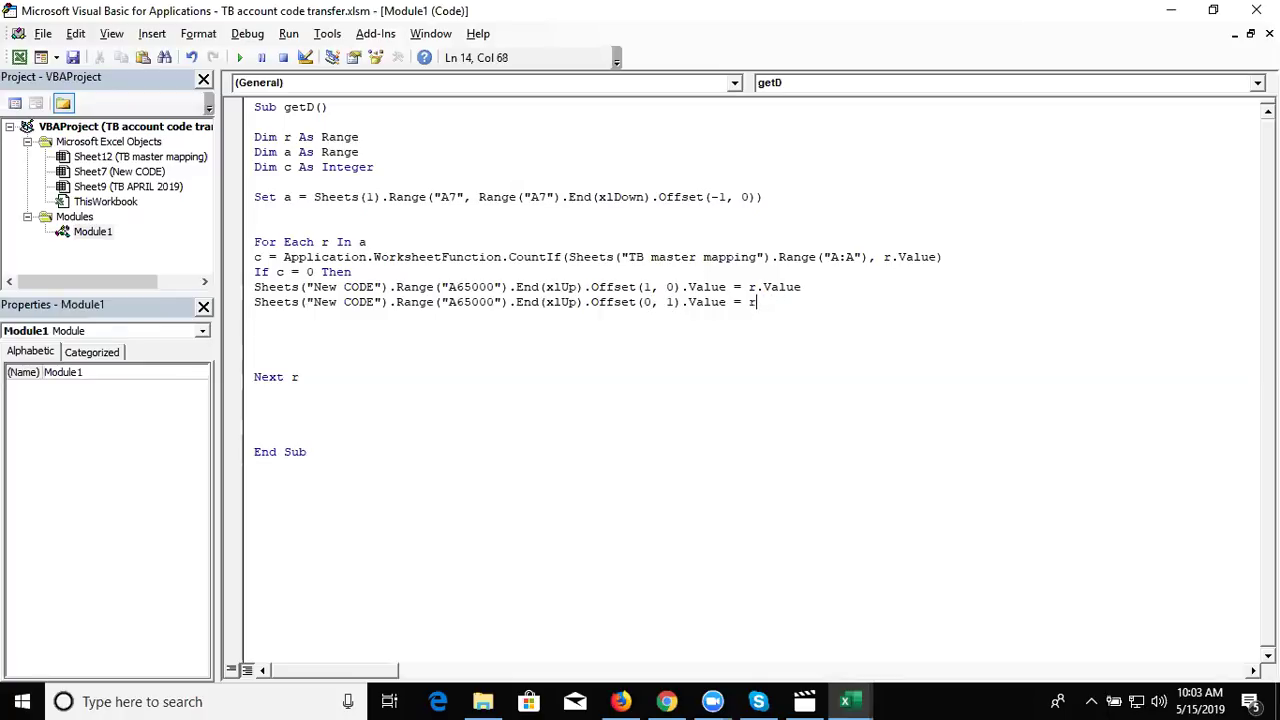
{"action": "type", "text": ".O"}
{"action": "key", "text": "Tab"}
{"action": "type", "text": "(0,1"}
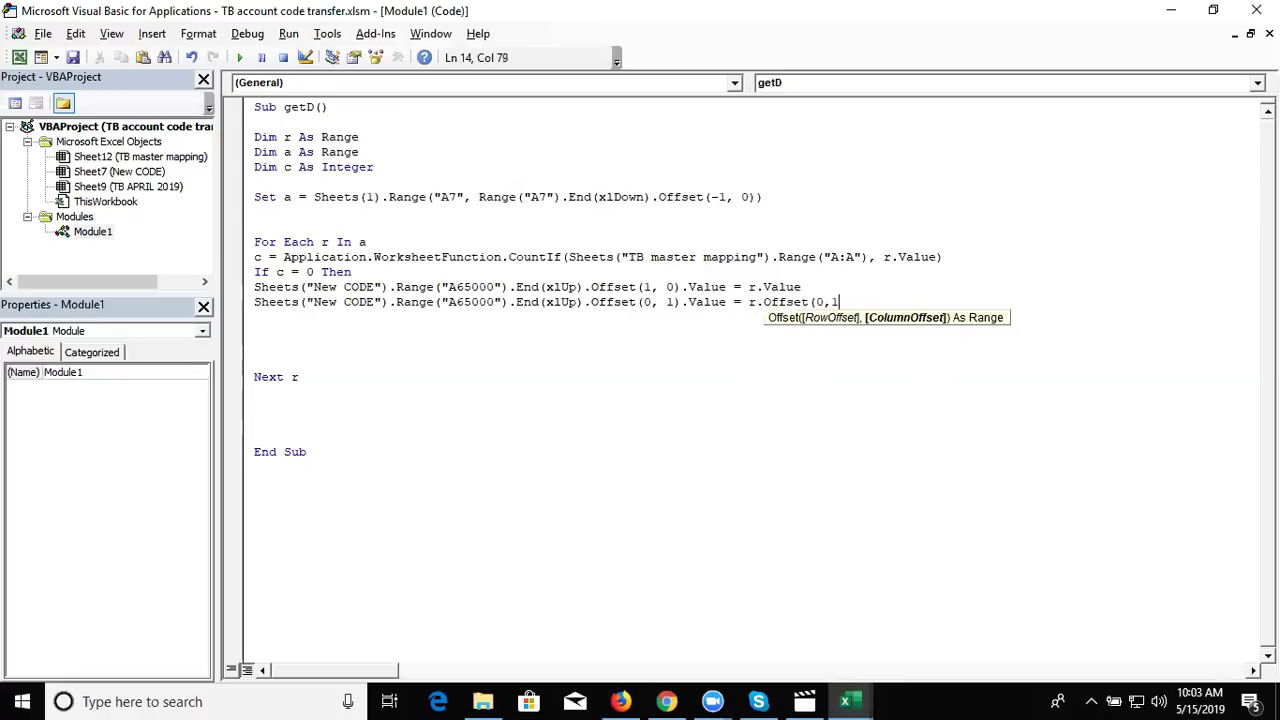
{"action": "type", "text": ").v"}
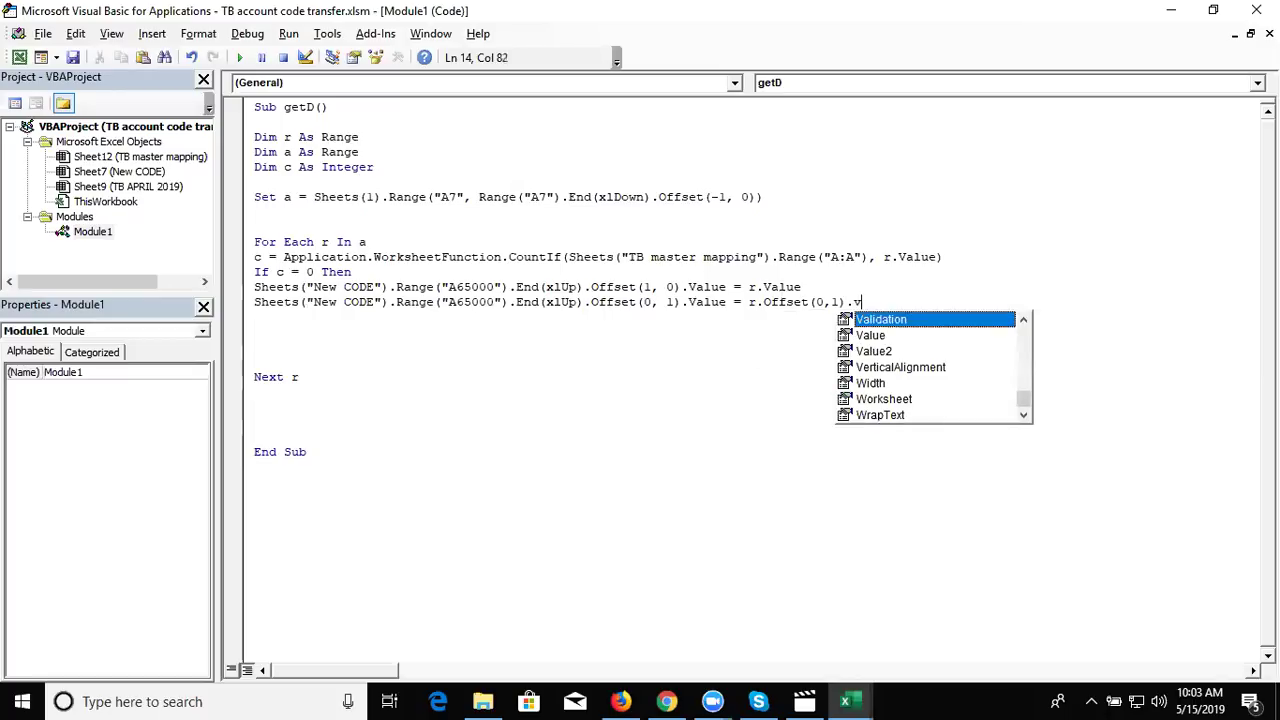
{"action": "type", "text": "l"}
{"action": "key", "text": "Tab"}
Step: Add a third assignment line using column offset 2 on both sides
{"action": "key", "text": "Return"}
{"action": "key", "text": "Up"}
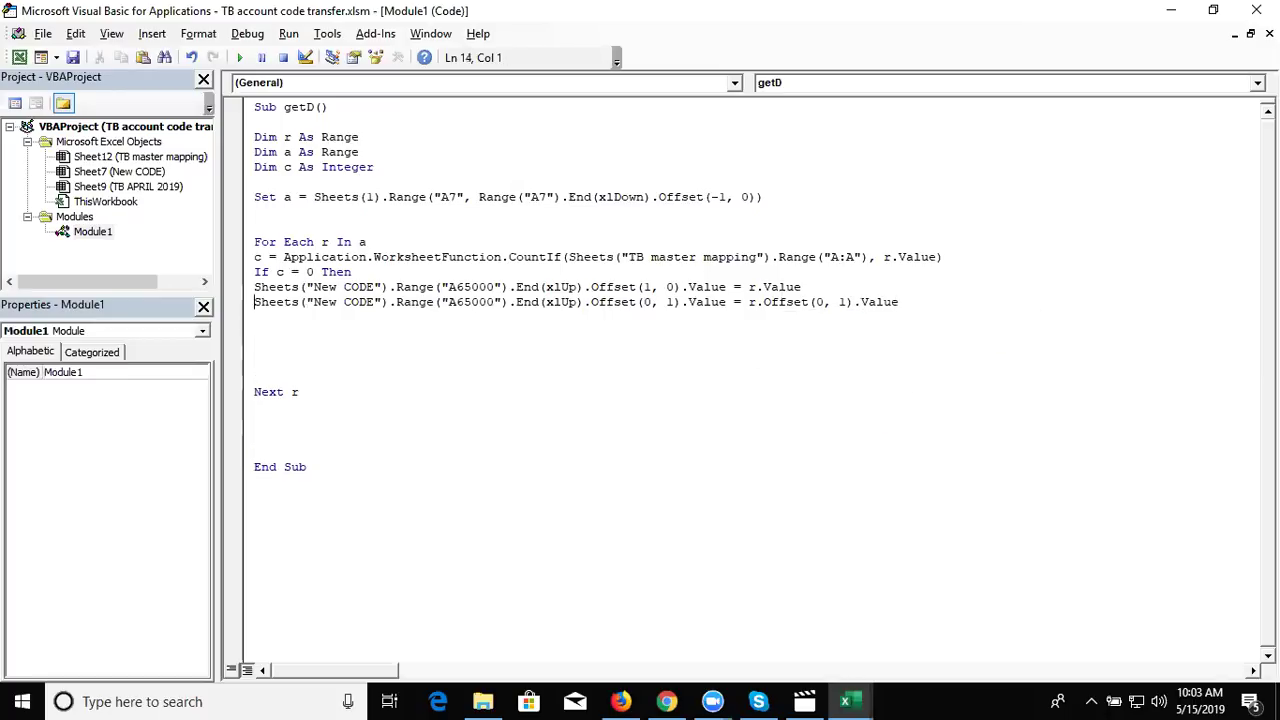
{"action": "key", "text": "shift+Down"}
{"action": "key", "text": "ctrl+c"}
{"action": "key", "text": "ctrl+v"}
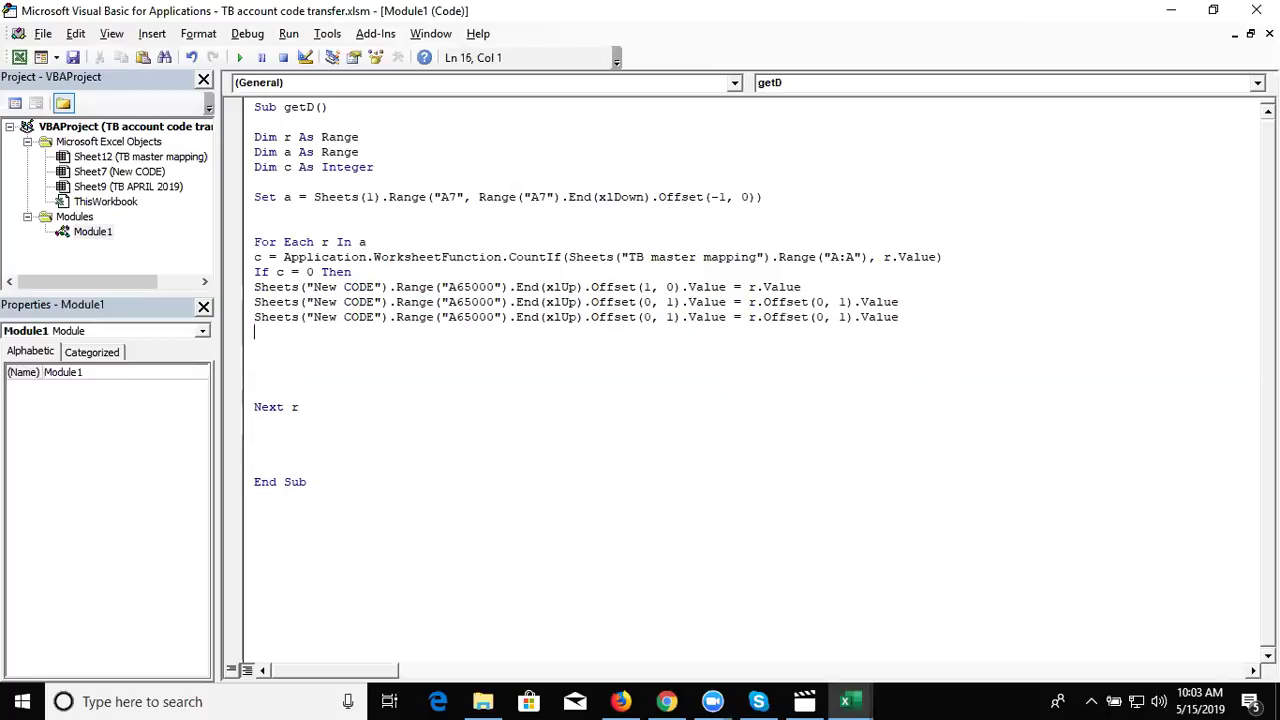
{"action": "double_click", "coordinate": [672, 317]}
{"action": "type", "text": "2"}
{"action": "left_click", "coordinate": [798, 317]}
{"action": "double_click", "coordinate": [843, 317]}
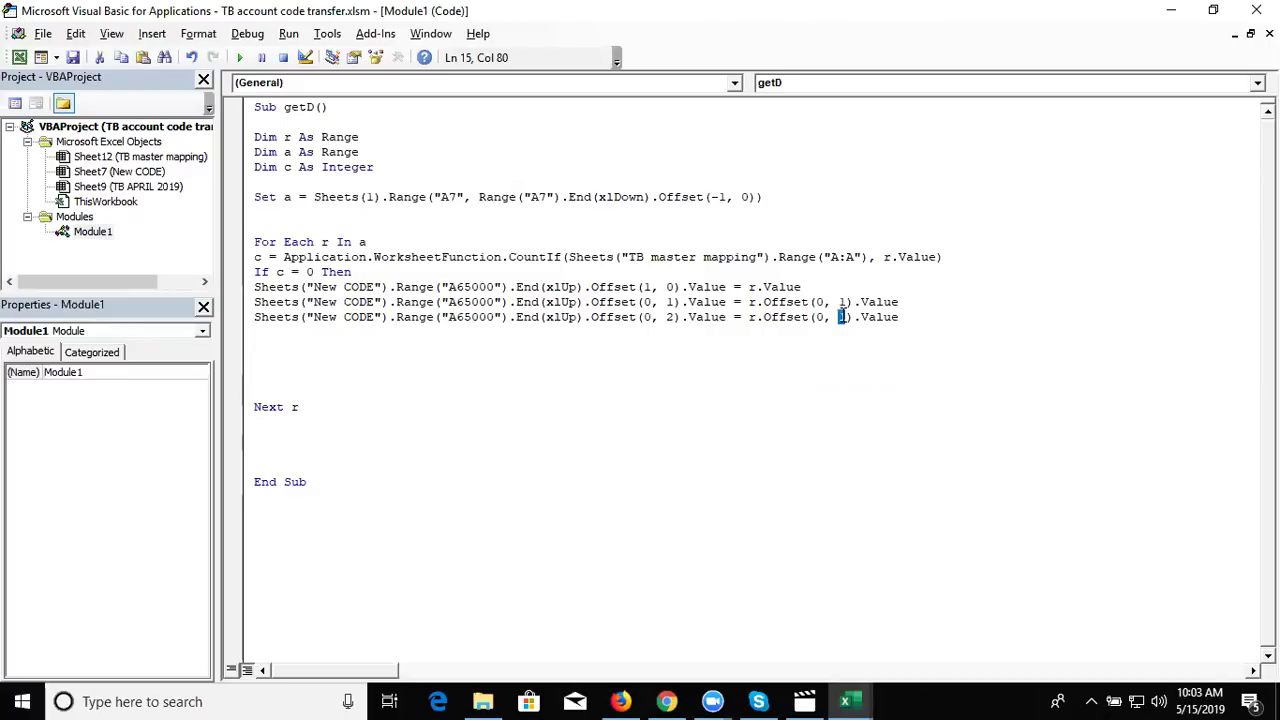
{"action": "type", "text": "2"}
Step: Add a fourth assignment line using column offset 3 on both sides
{"action": "left_click", "coordinate": [594, 369]}
{"action": "key", "text": "Up"}
{"action": "key", "text": "Up"}
{"action": "key", "text": "Up"}
{"action": "key", "text": "Up"}
{"action": "key", "text": "ctrl+v"}
{"action": "double_click", "coordinate": [669, 332]}
{"action": "type", "text": "3"}
{"action": "double_click", "coordinate": [842, 332]}
{"action": "type", "text": "3"}
{"action": "left_click", "coordinate": [828, 365]}
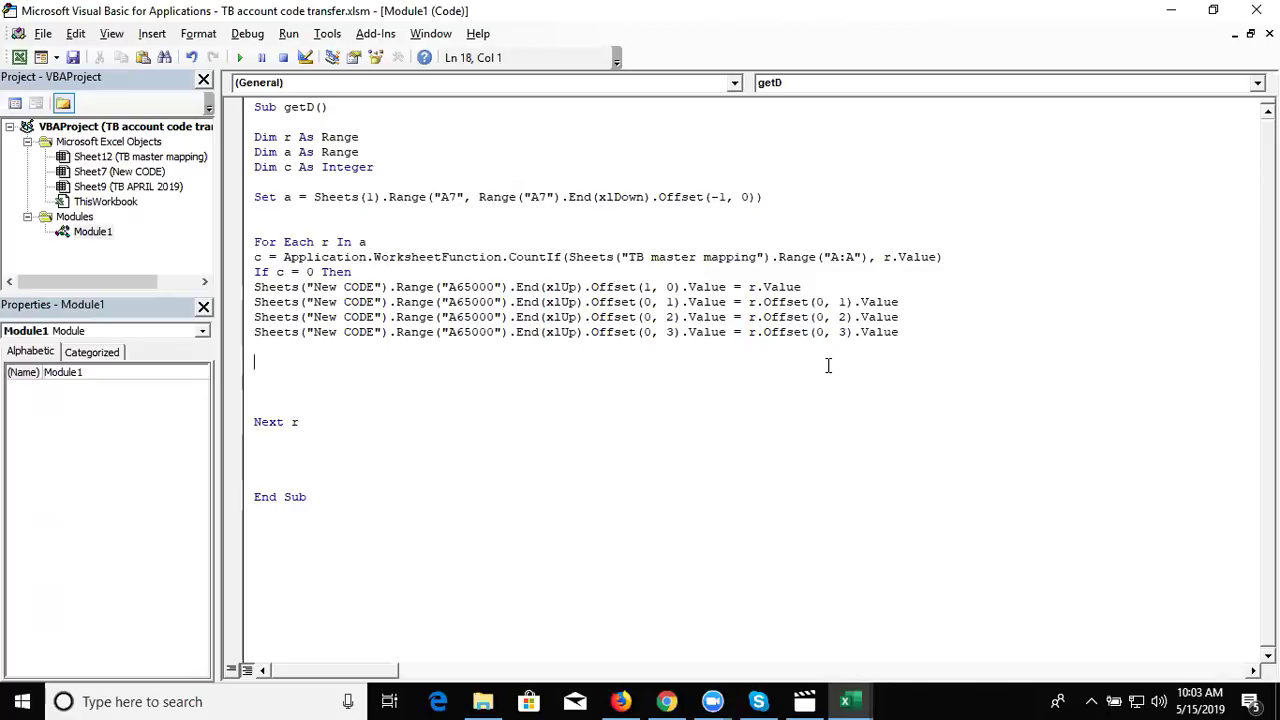
{"action": "key", "text": "alt+F11"}
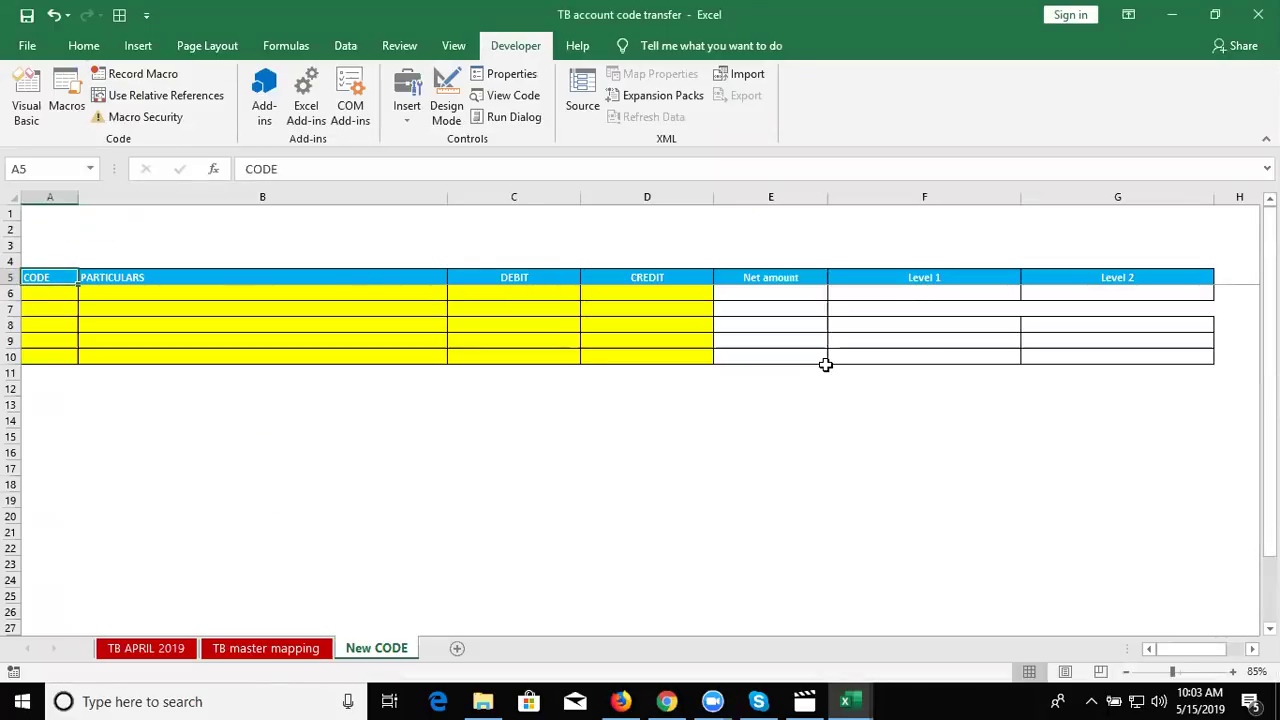
Step: Switch to TB APRIL 2019 and select A7:C7, the first trial-balance row
{"action": "left_click", "coordinate": [178, 653]}
{"action": "left_click", "coordinate": [178, 653]}
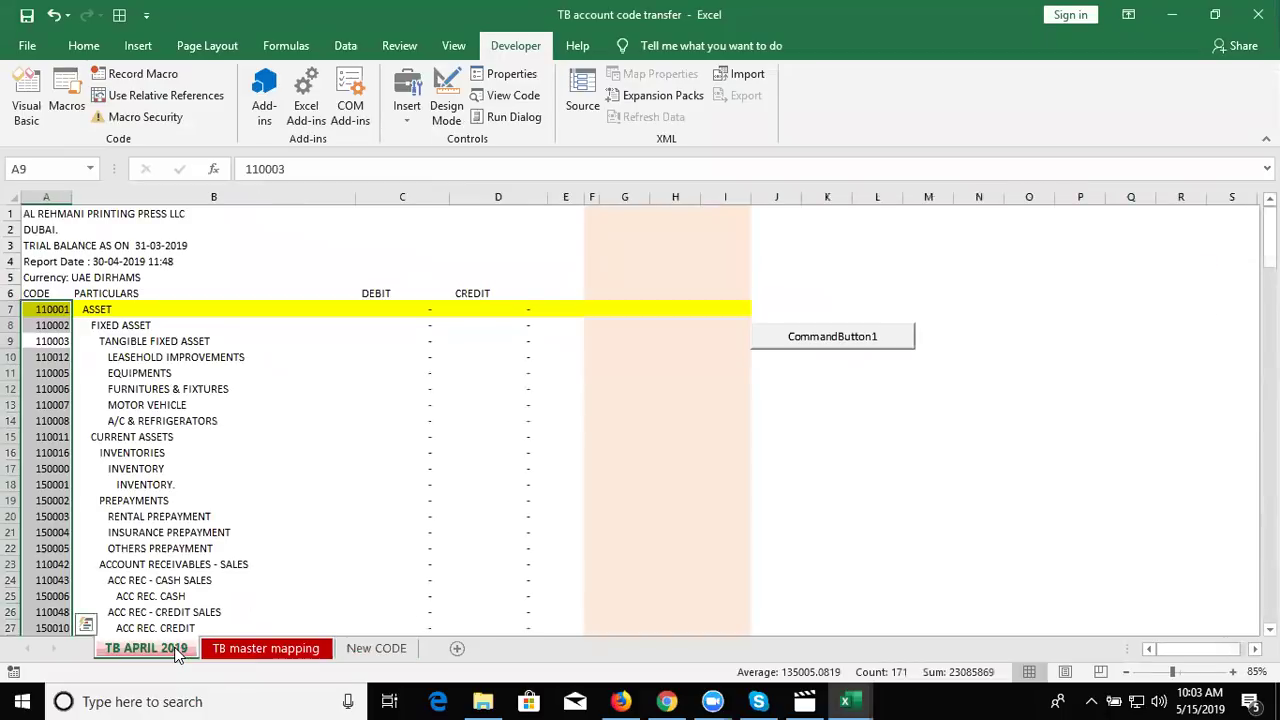
{"action": "key", "text": "Up"}
{"action": "key", "text": "Up"}
{"action": "key", "text": "shift+Right"}
{"action": "key", "text": "shift+Right"}
{"action": "key", "text": "shift+Right"}
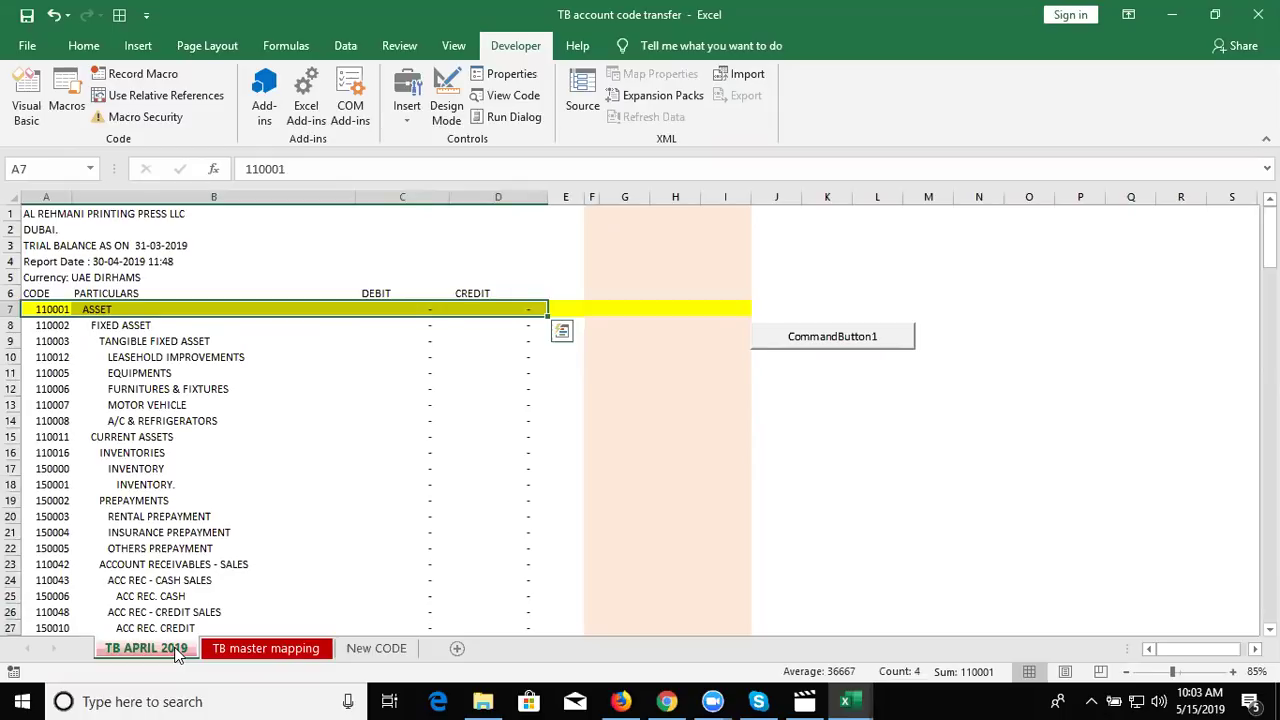
Step: Close the If block with End If, reset c, and delete the blank line before Next r
{"action": "key", "text": "alt+F11"}
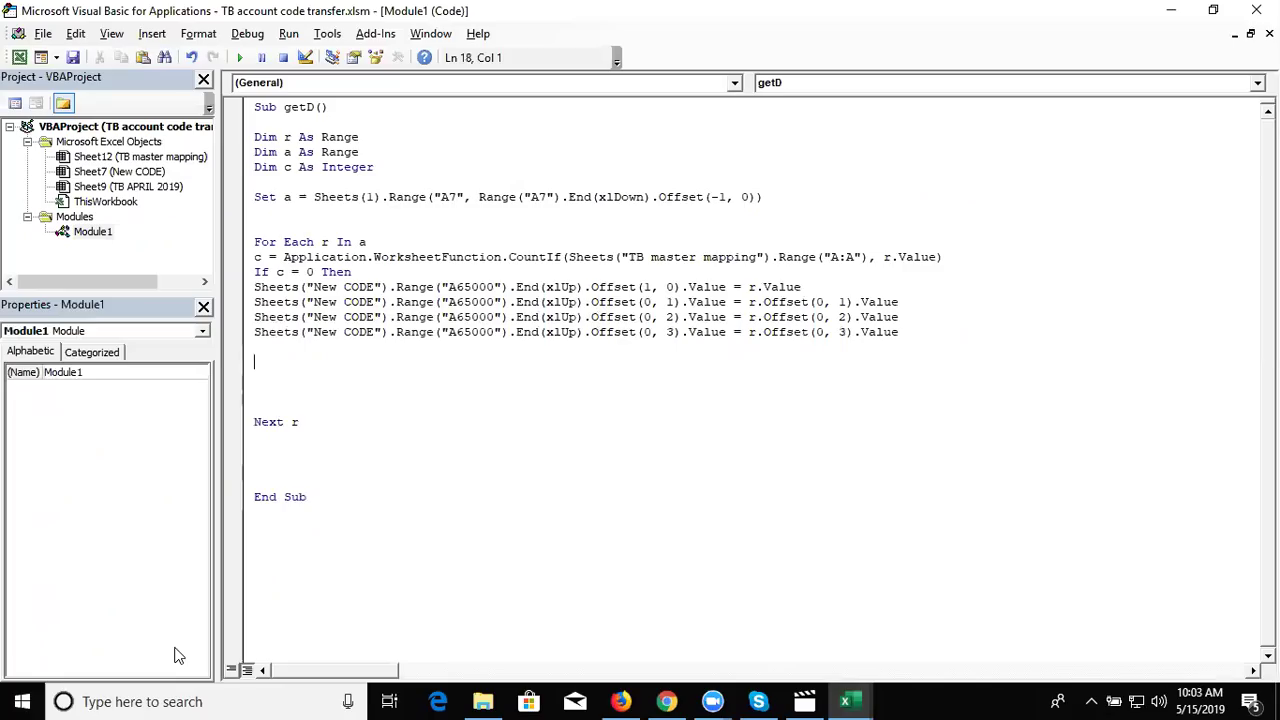
{"action": "key", "text": "Up"}
{"action": "type", "text": "end if"}
{"action": "key", "text": "Return"}
{"action": "key", "text": "Return"}
{"action": "type", "text": "c=0"}
{"action": "key", "text": "Return"}
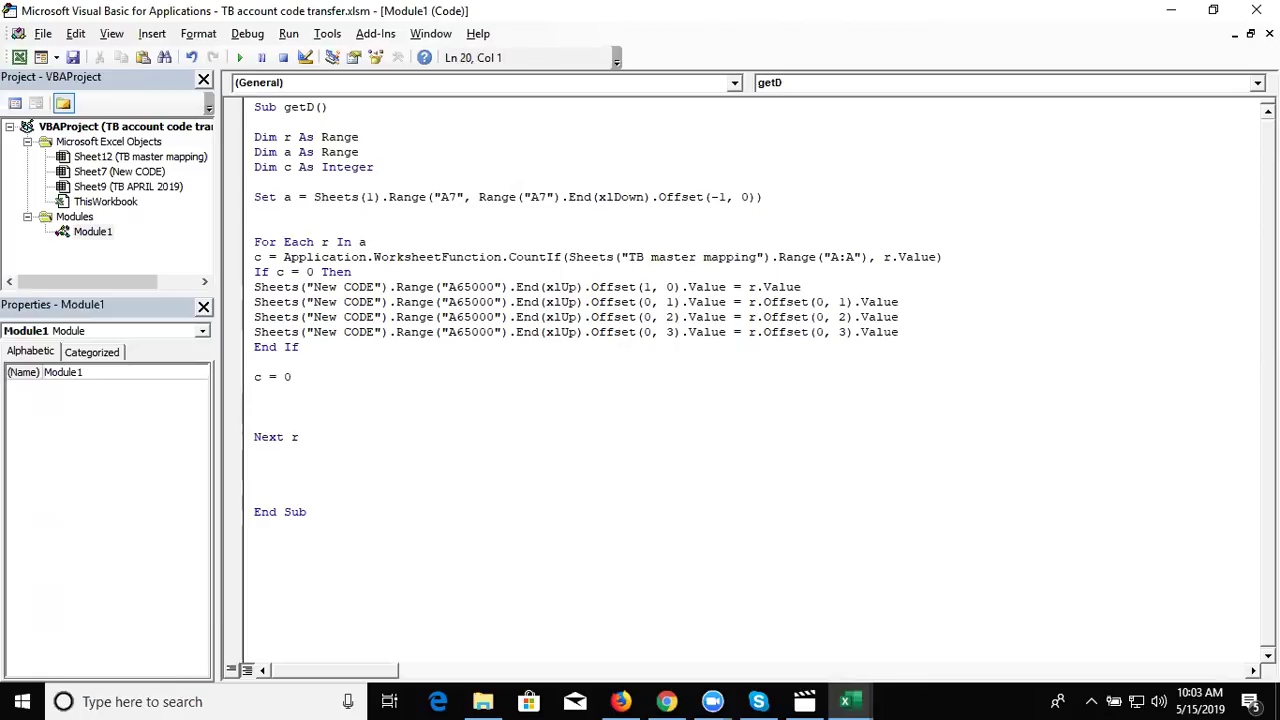
{"action": "key", "text": "Delete"}
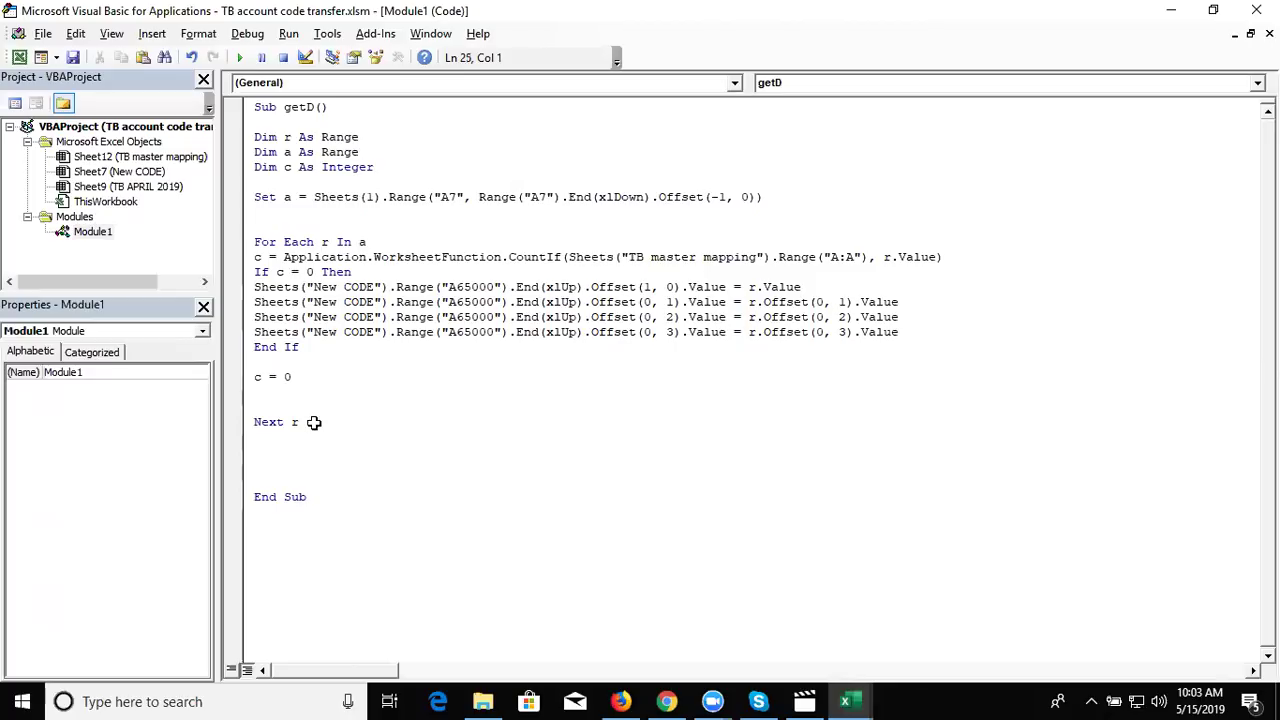
{"action": "key", "text": "alt+F11"}
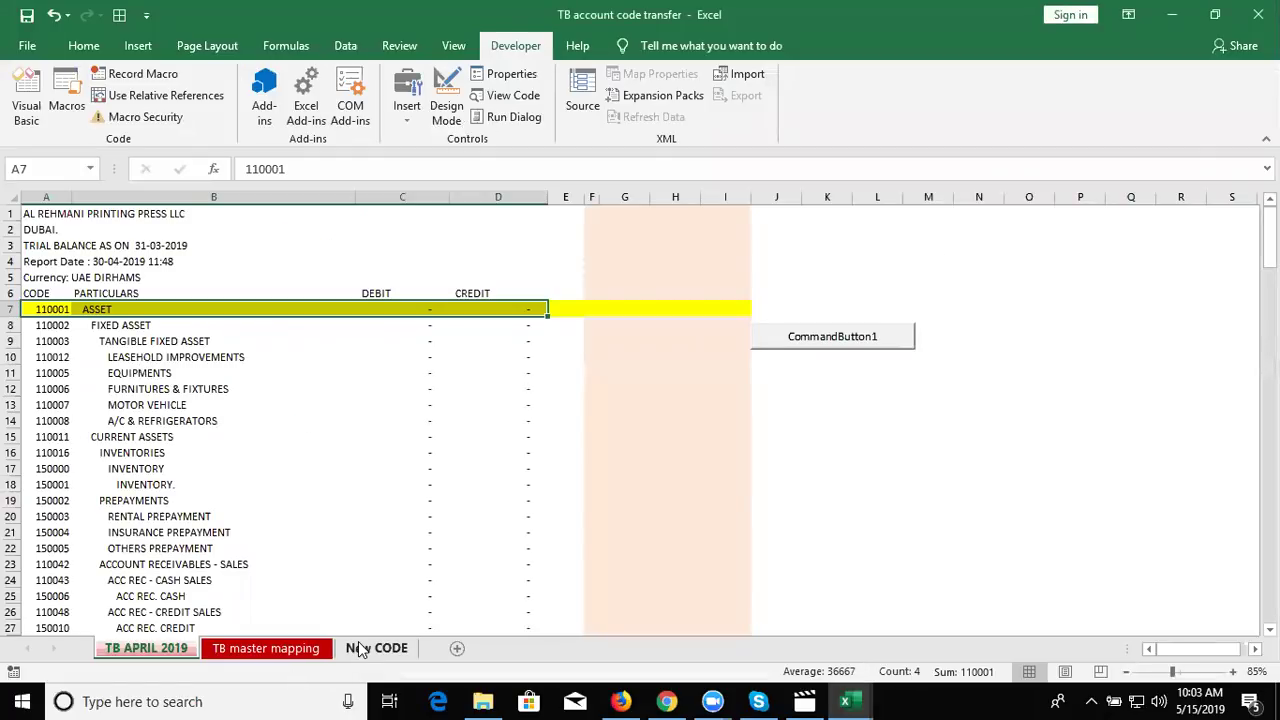
Step: Run getD from the New CODE sheet and choose Debug on run-time error 1004
{"action": "left_click", "coordinate": [360, 648]}
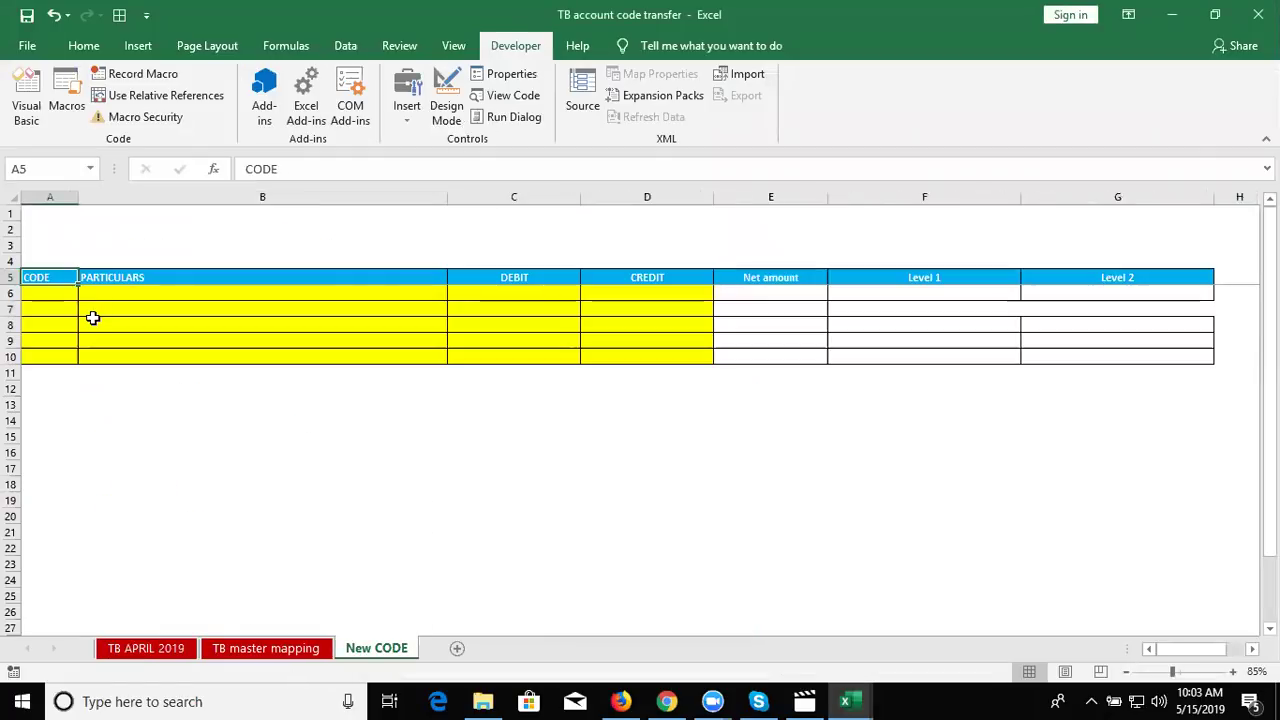
{"action": "key", "text": "alt+F11"}
{"action": "left_click", "coordinate": [354, 228]}
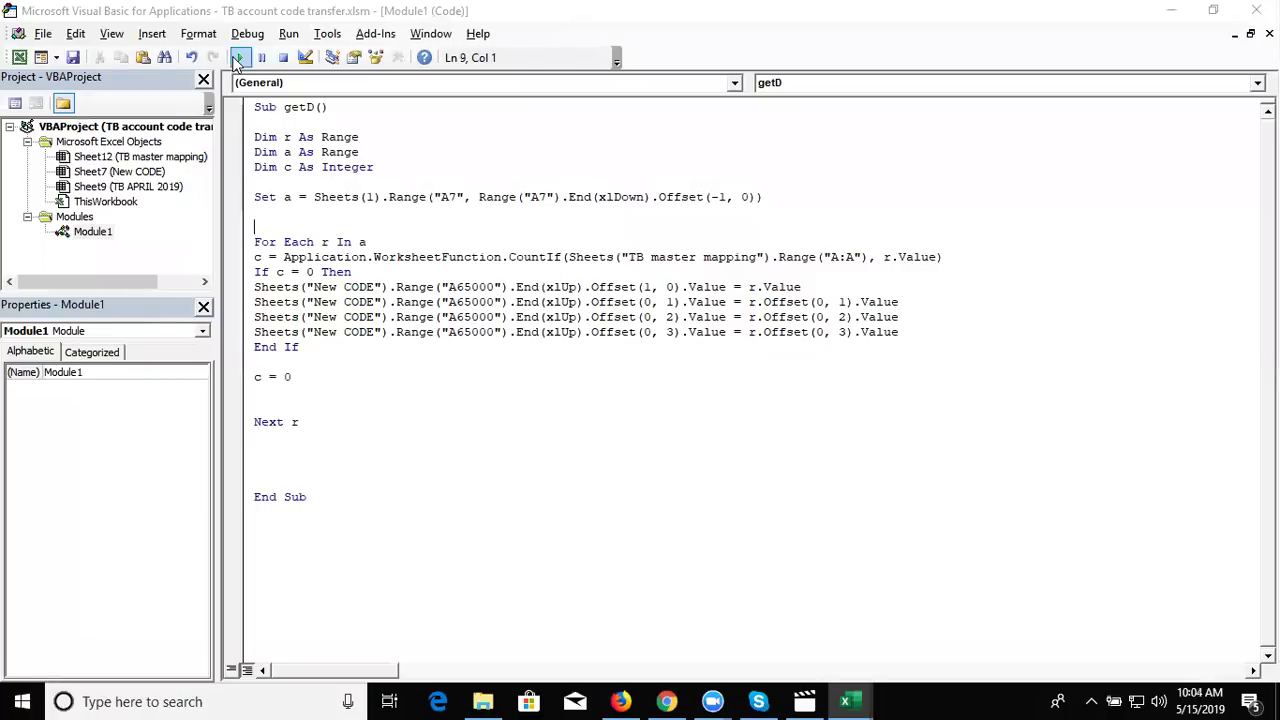
{"action": "left_click", "coordinate": [238, 58]}
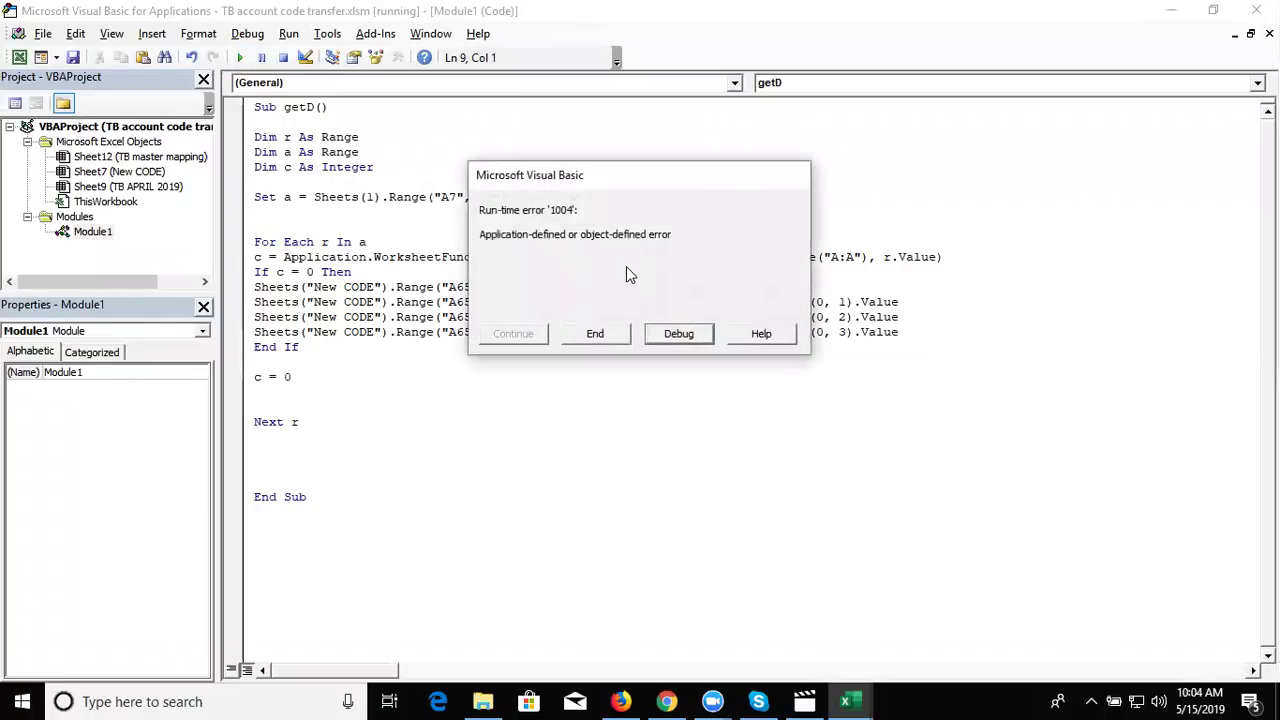
{"action": "left_click", "coordinate": [686, 336]}
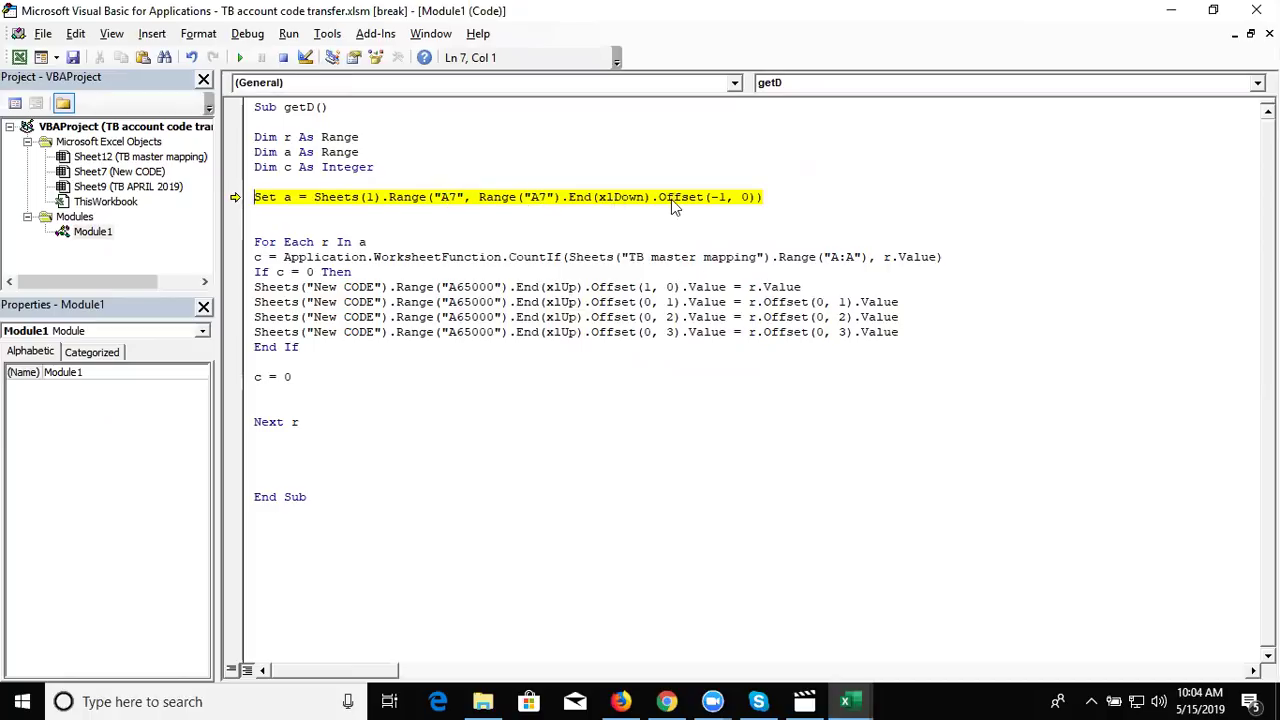
Step: Activate the TB APRIL 2019 sheet and select cell A7, the first account code
{"action": "key", "text": "alt+F11"}
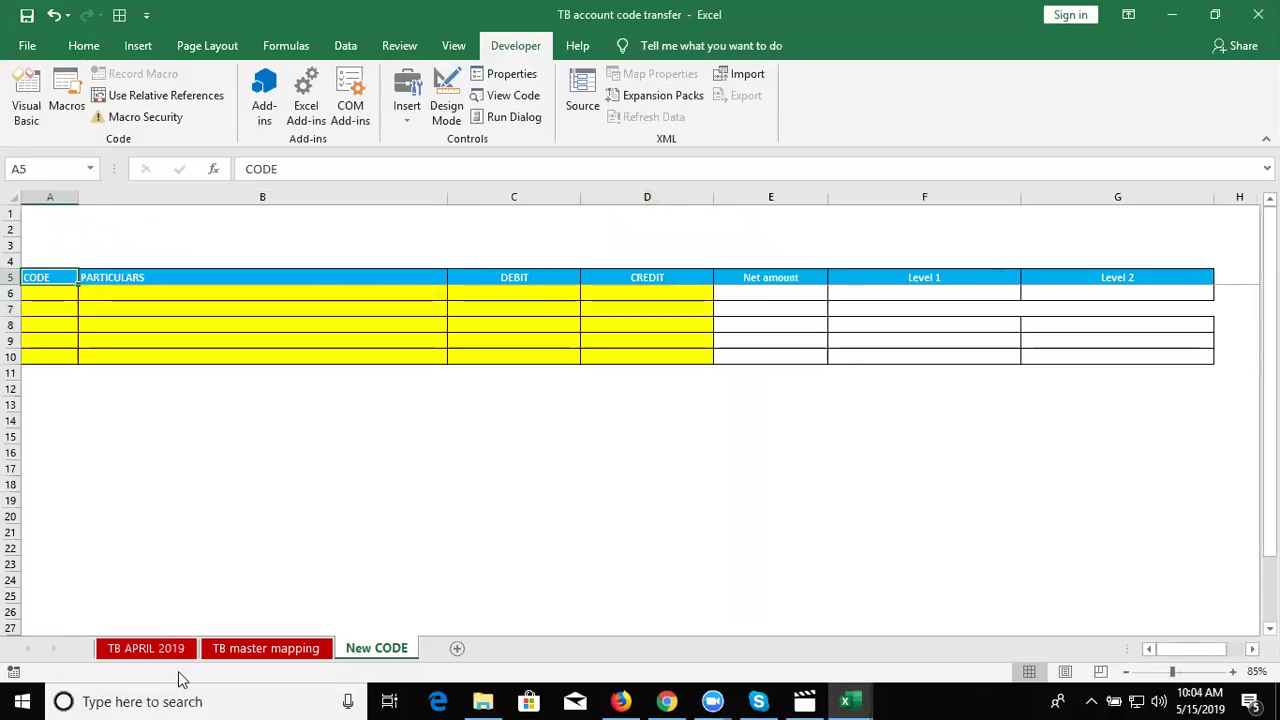
{"action": "left_click", "coordinate": [178, 660]}
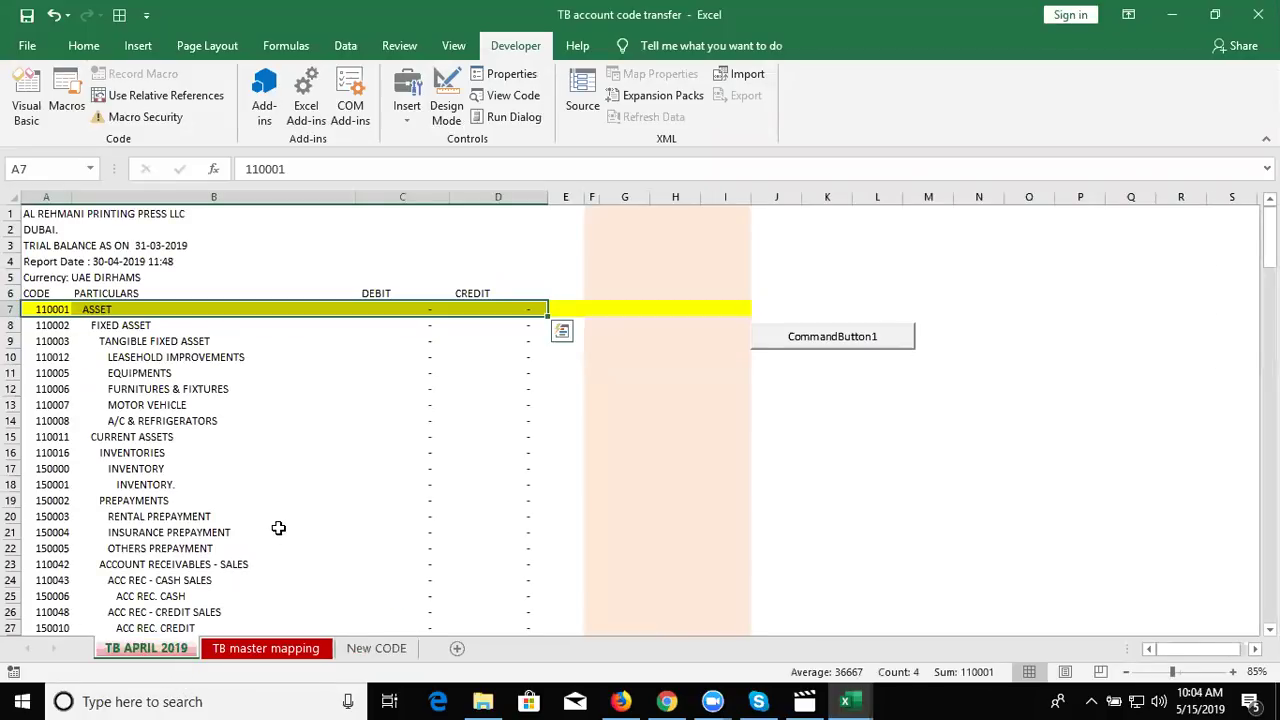
{"action": "left_click", "coordinate": [45, 344]}
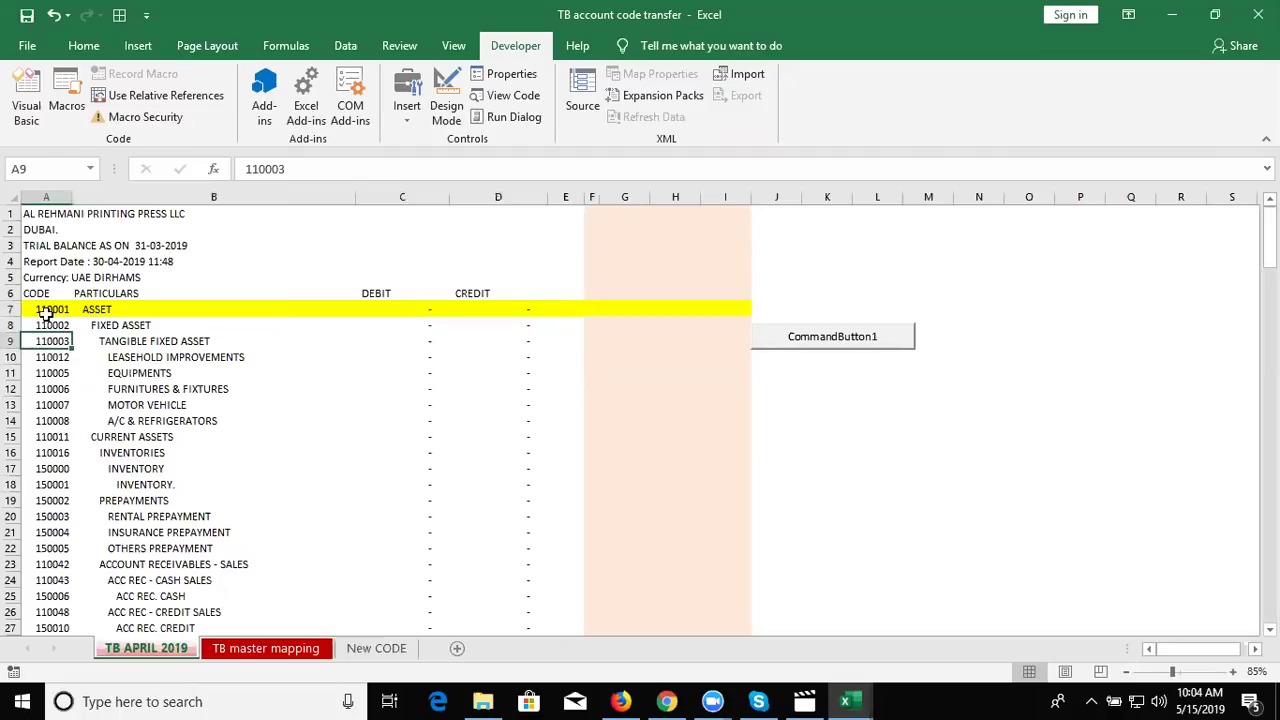
{"action": "left_click", "coordinate": [50, 306]}
Step: Inspect the Set line's A7, xlDown and Offset parts, then continue the paused macro
{"action": "key", "text": "alt+F11"}
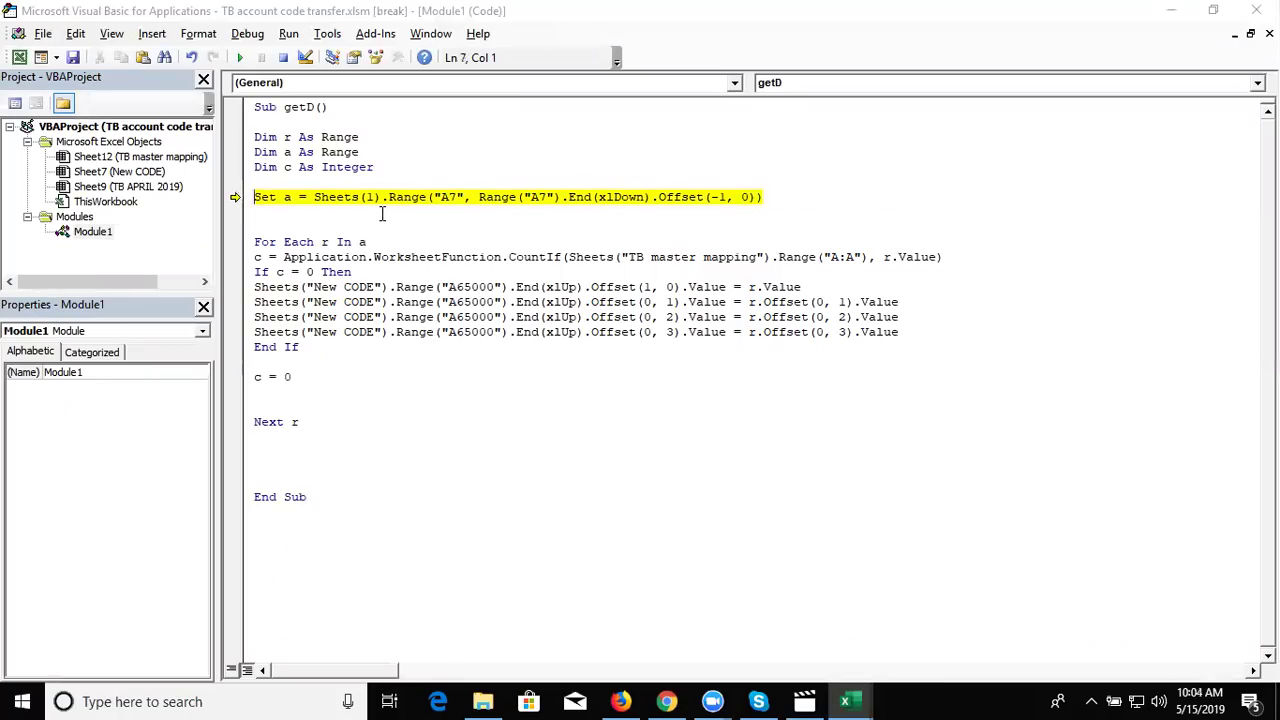
{"action": "double_click", "coordinate": [447, 197]}
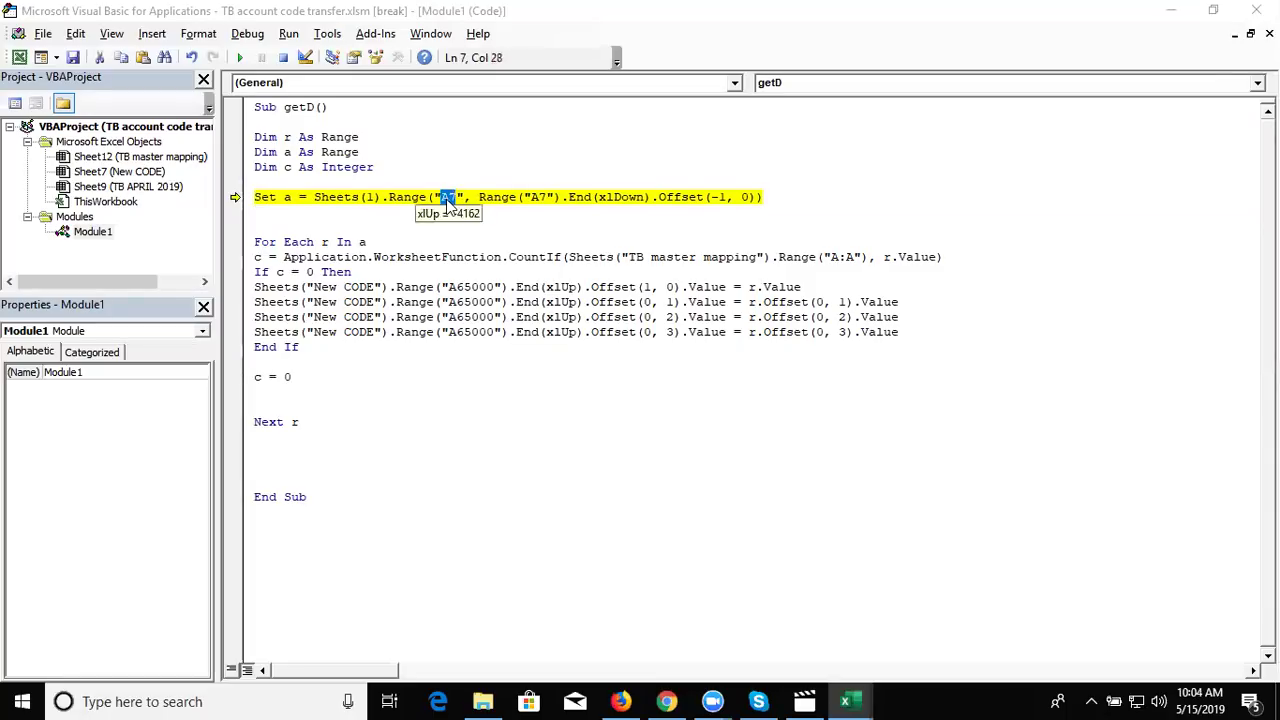
{"action": "left_click", "coordinate": [521, 199]}
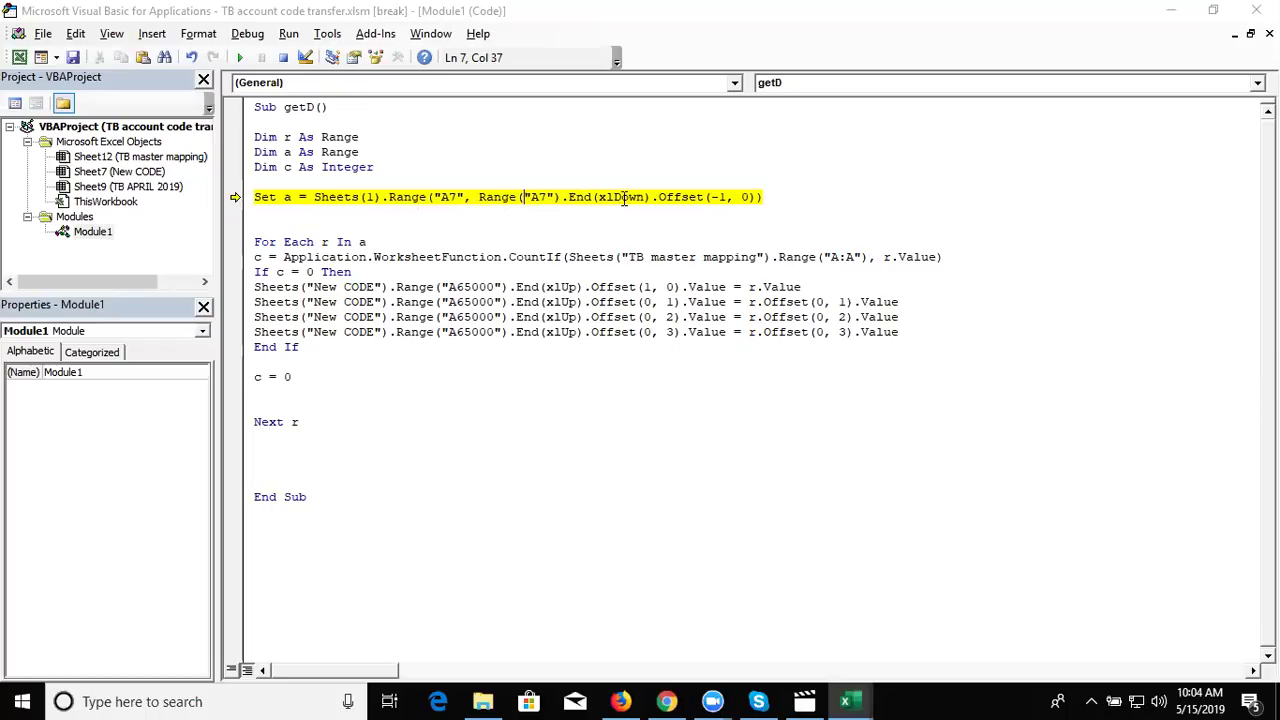
{"action": "mouse_move", "coordinate": [643, 199]}
{"action": "left_click", "coordinate": [752, 199]}
{"action": "left_click", "coordinate": [239, 60]}
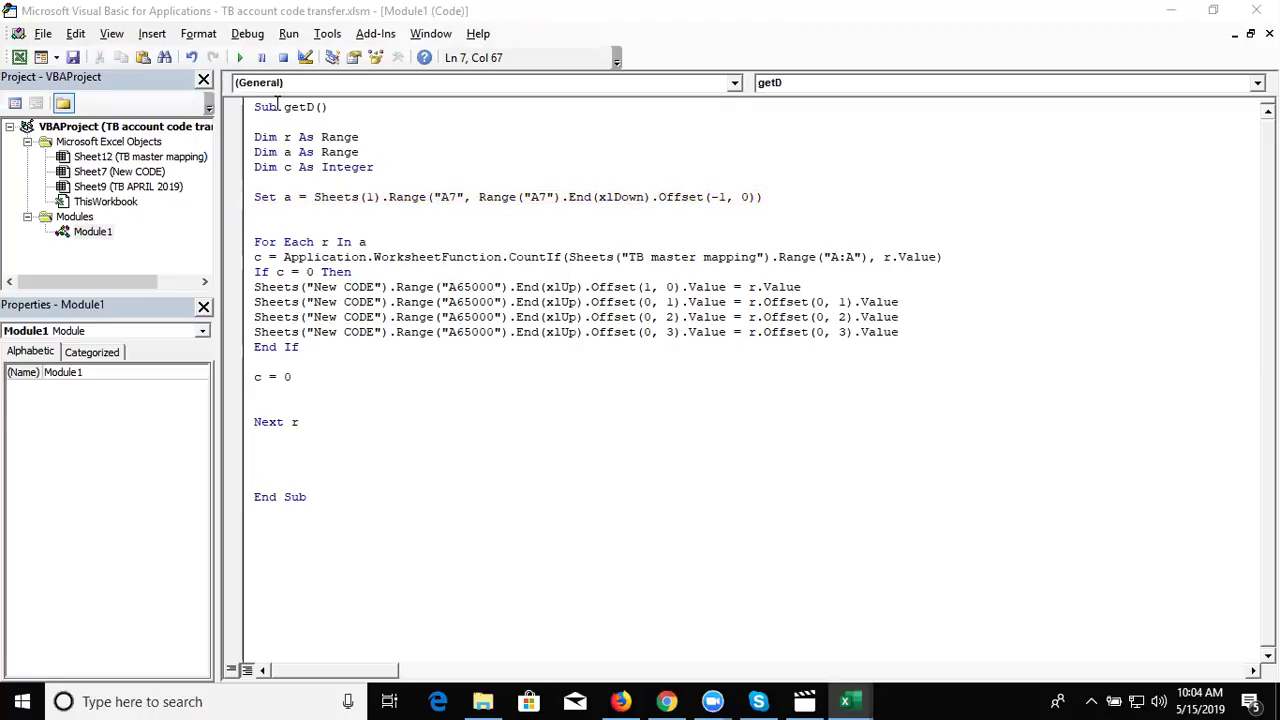
{"action": "key", "text": "alt+F11"}
{"action": "key", "text": "alt+F11"}
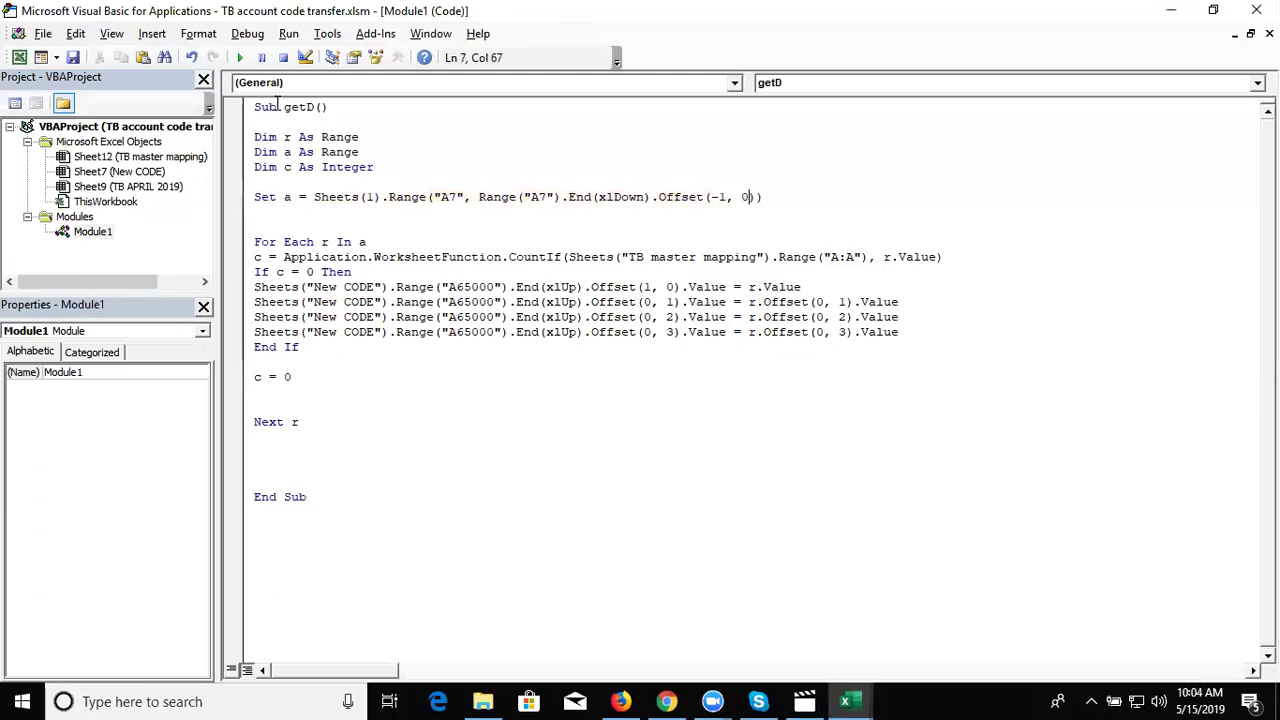
{"action": "left_click", "coordinate": [311, 287]}
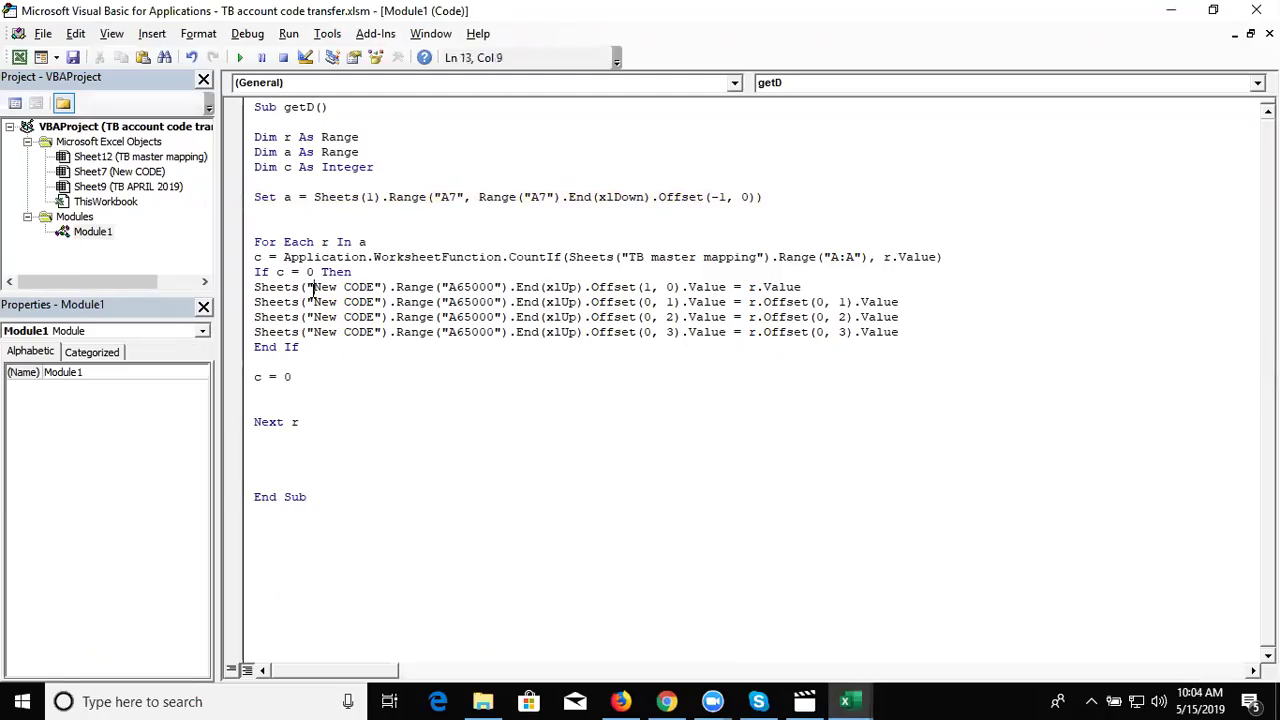
{"action": "key", "text": "alt+F11"}
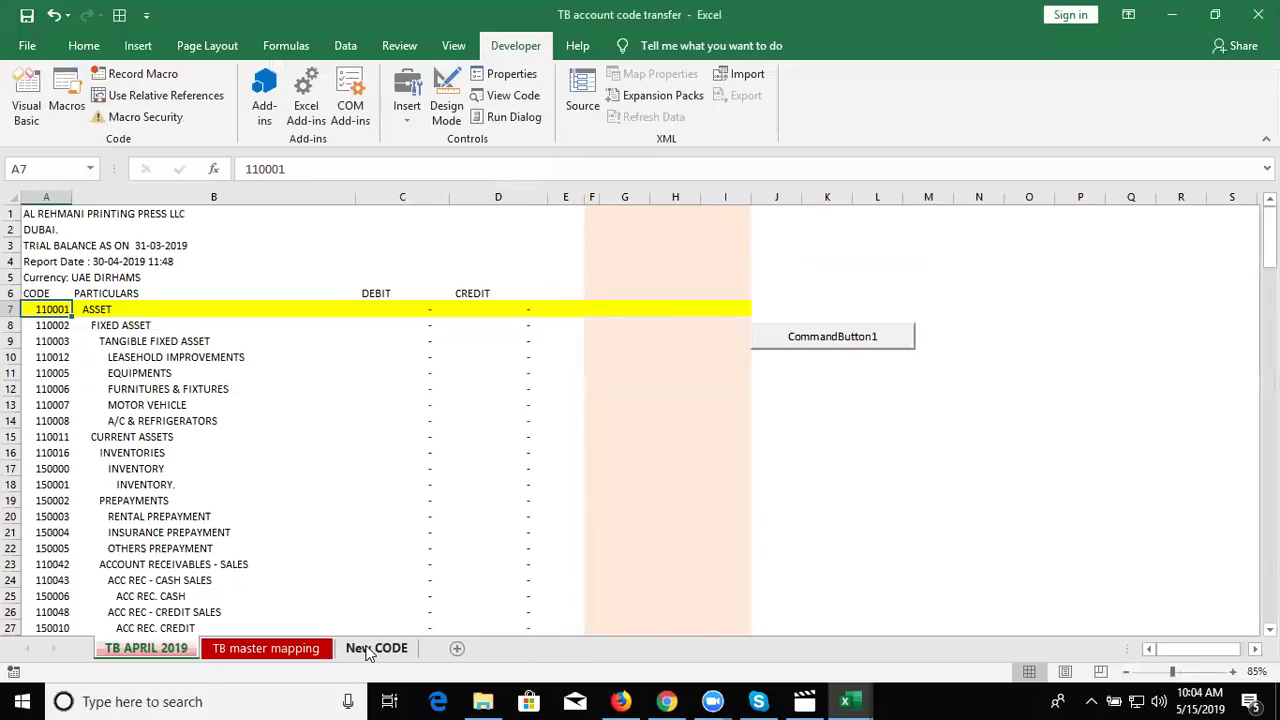
Step: Clear the copied account rows from A6:D15 on the New CODE sheet
{"action": "left_click", "coordinate": [369, 650]}
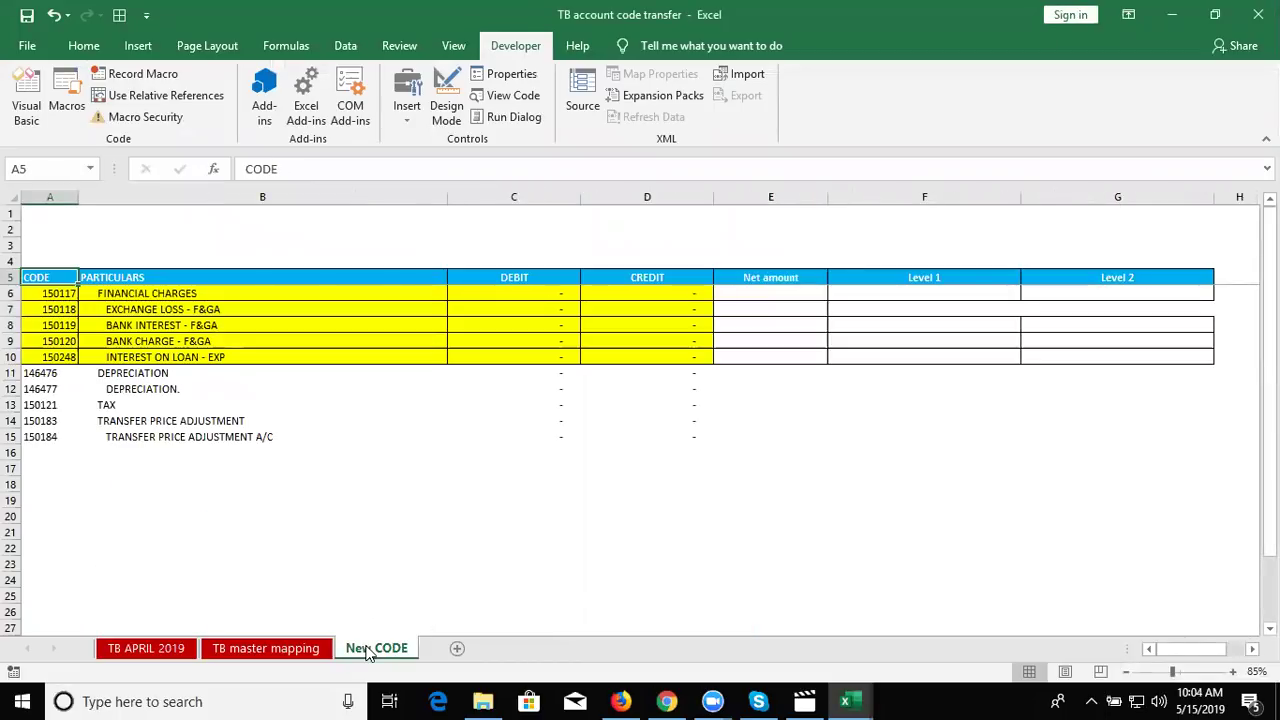
{"action": "key", "text": "Down"}
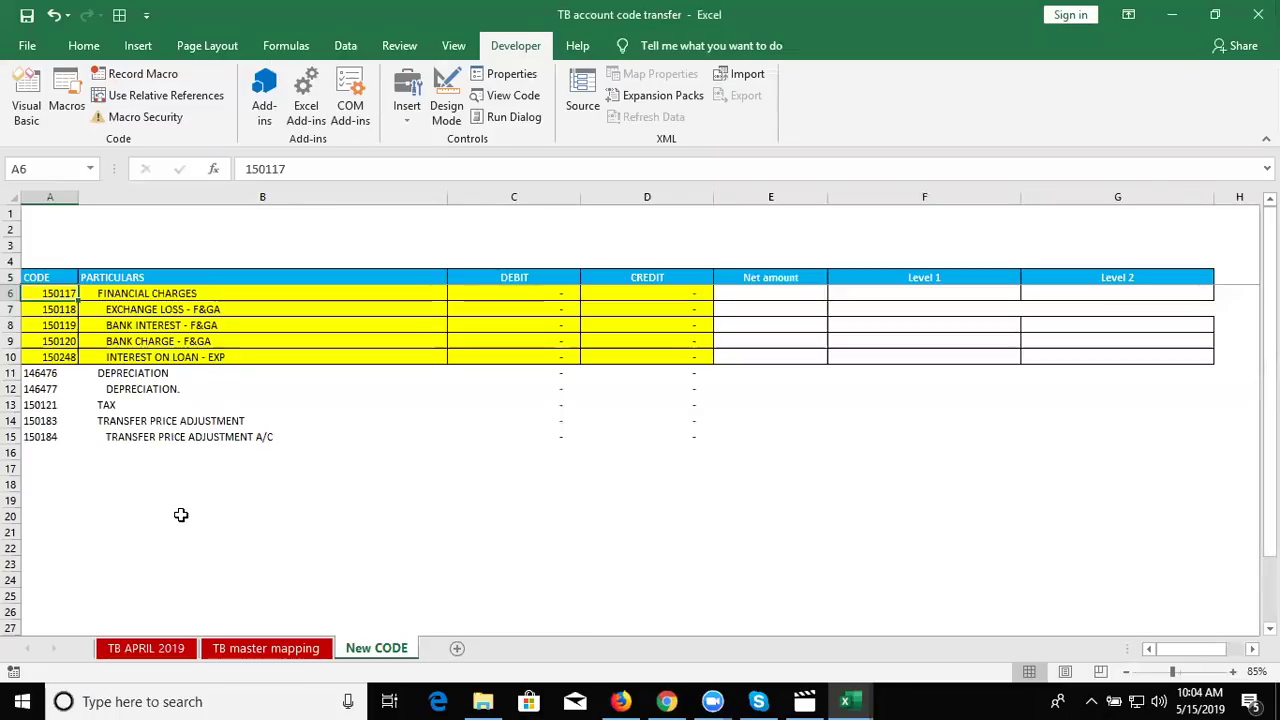
{"action": "key", "text": "ctrl+shift+Right"}
{"action": "key", "text": "shift+Down"}
{"action": "key", "text": "shift+Down"}
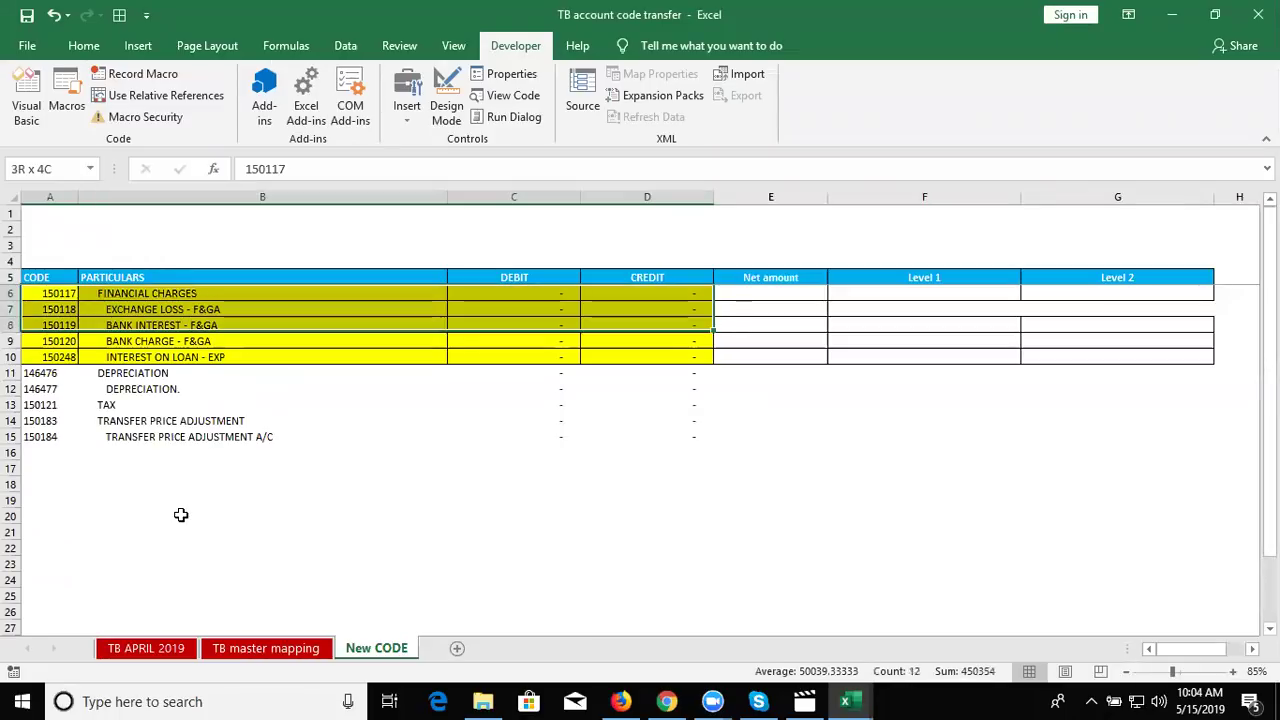
{"action": "key", "text": "shift+Down"}
{"action": "key", "text": "shift+Down"}
{"action": "key", "text": "shift+Down"}
{"action": "key", "text": "shift+Down"}
{"action": "key", "text": "shift+Down"}
{"action": "key", "text": "shift+Down"}
{"action": "key", "text": "shift+Down"}
{"action": "key", "text": "Delete"}
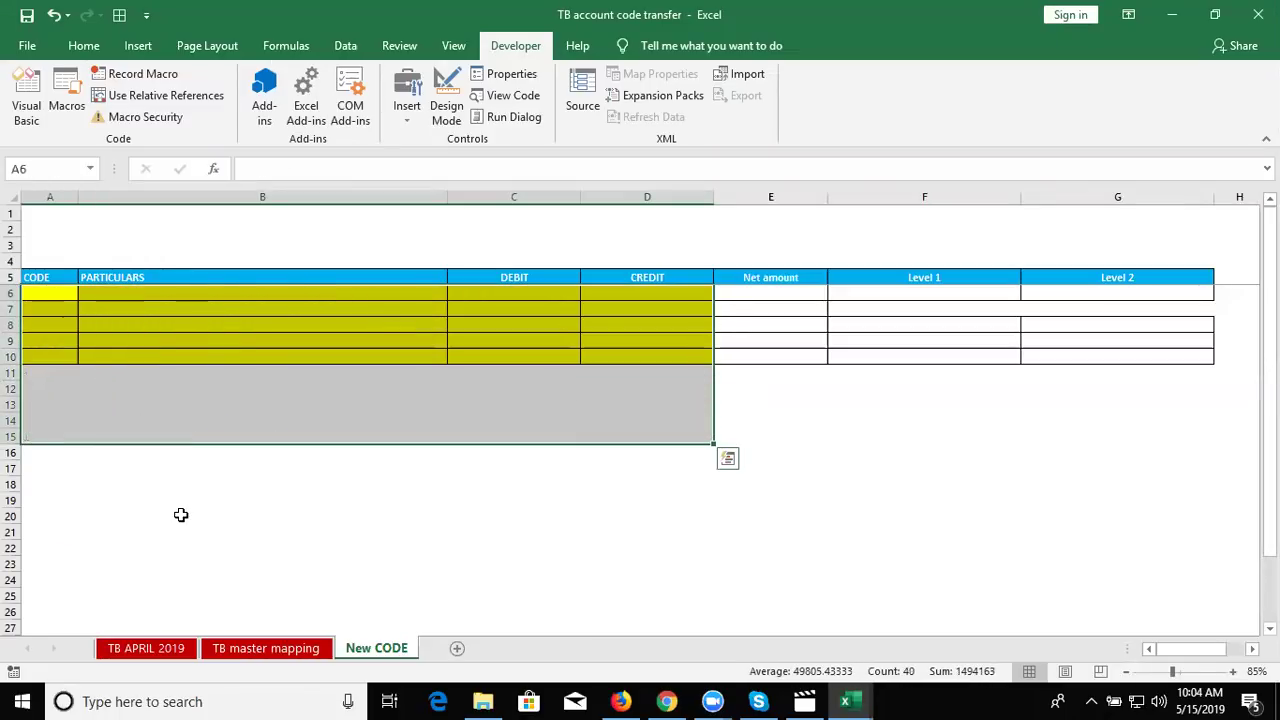
{"action": "key", "text": "Up"}
Step: Check TB APRIL 2019 and New CODE, ending back in the getD code
{"action": "key", "text": "alt+F11"}
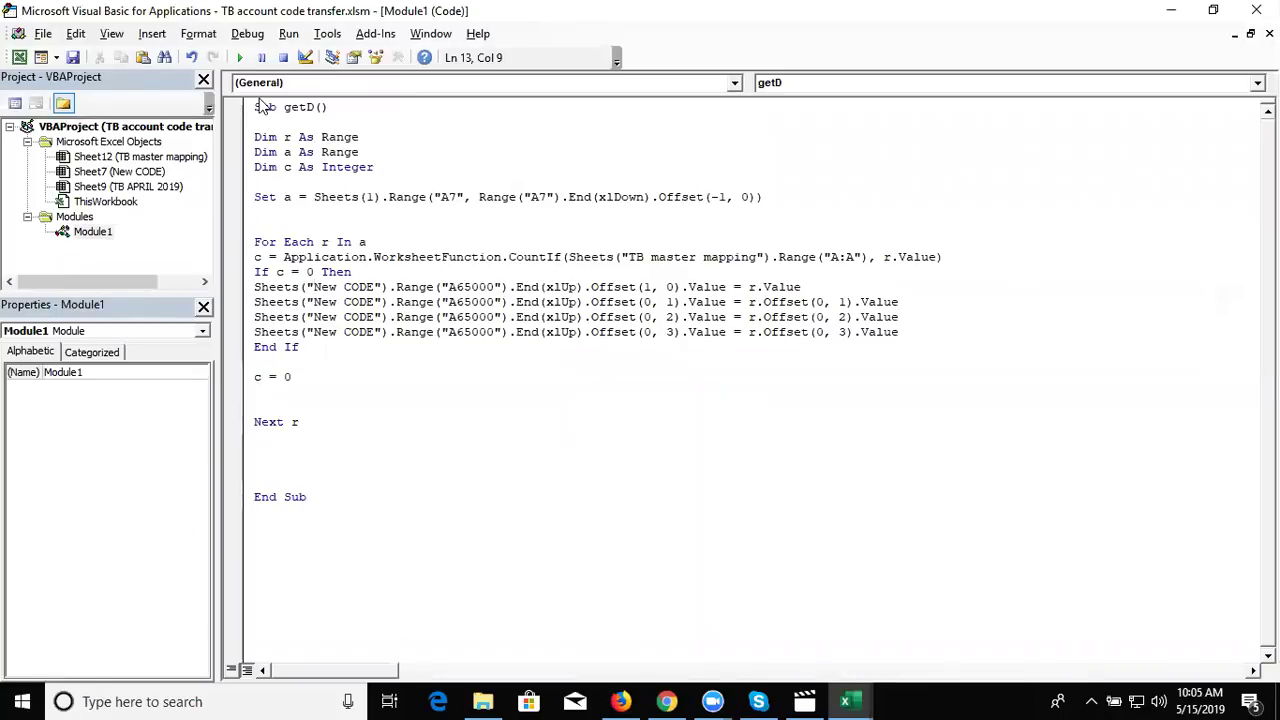
{"action": "key", "text": "alt+F11"}
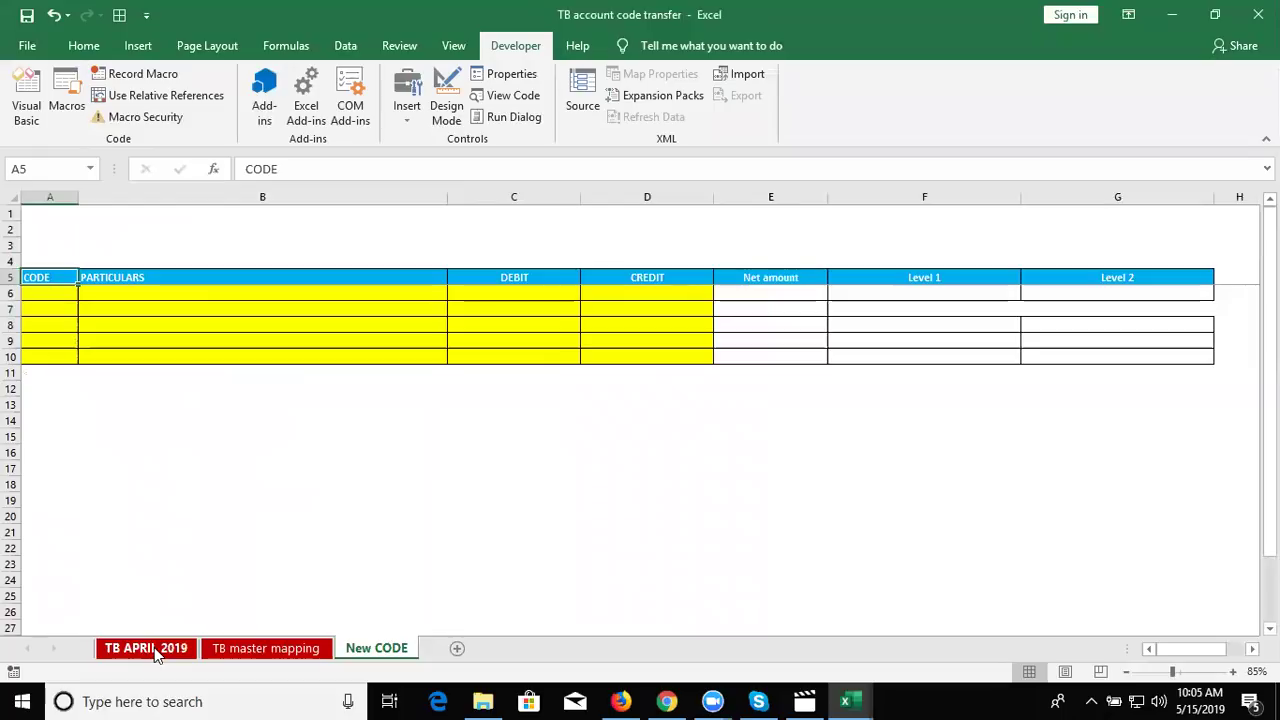
{"action": "left_click", "coordinate": [150, 647]}
{"action": "key", "text": "alt+Tab"}
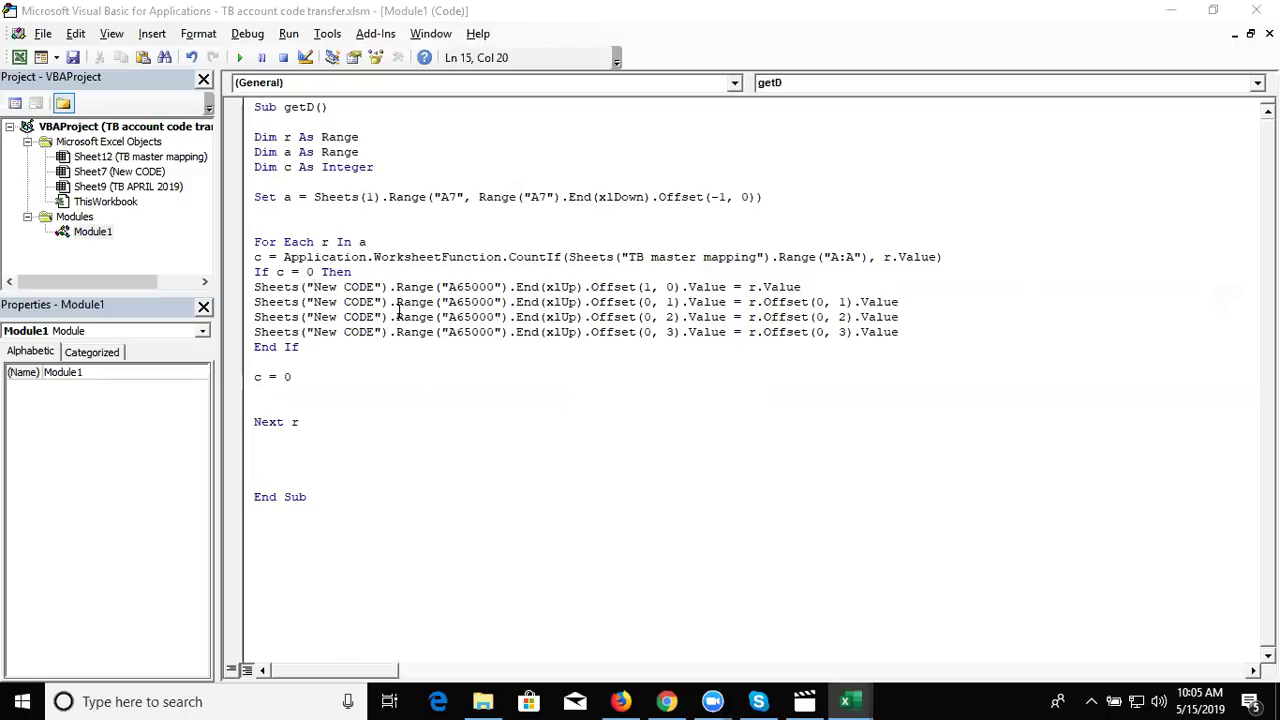
{"action": "key", "text": "alt+F11"}
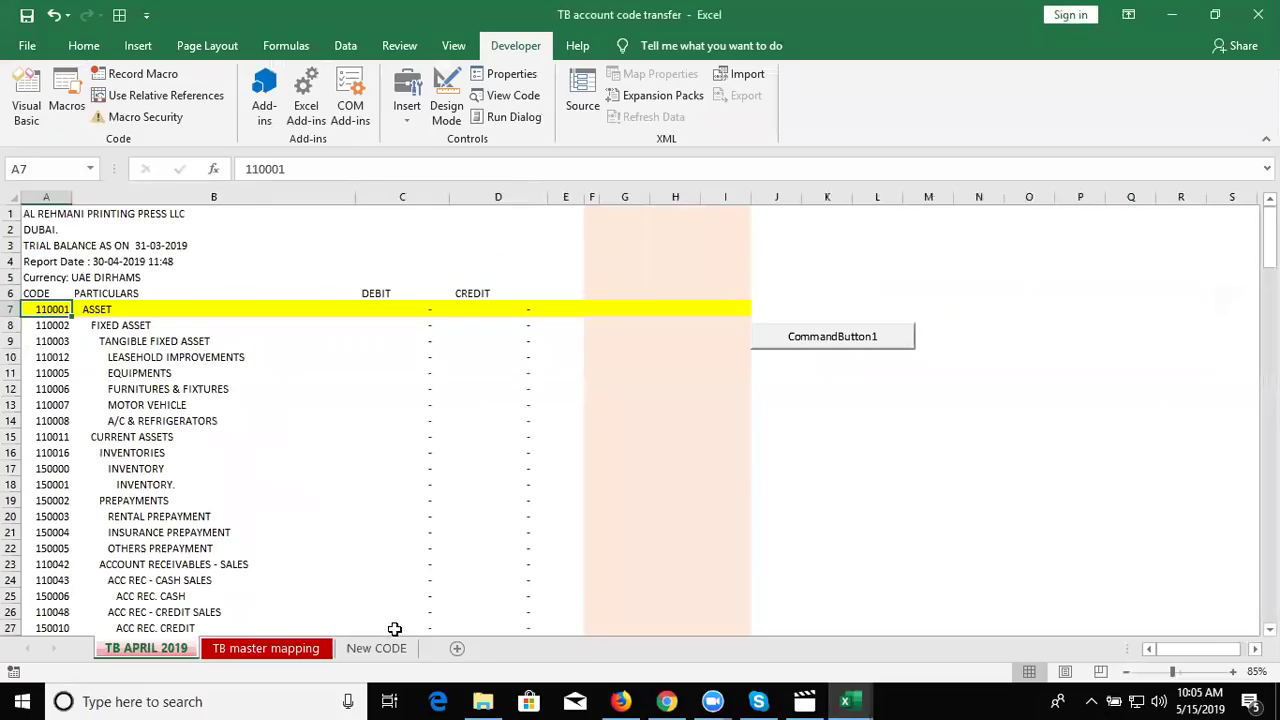
{"action": "left_click", "coordinate": [388, 645]}
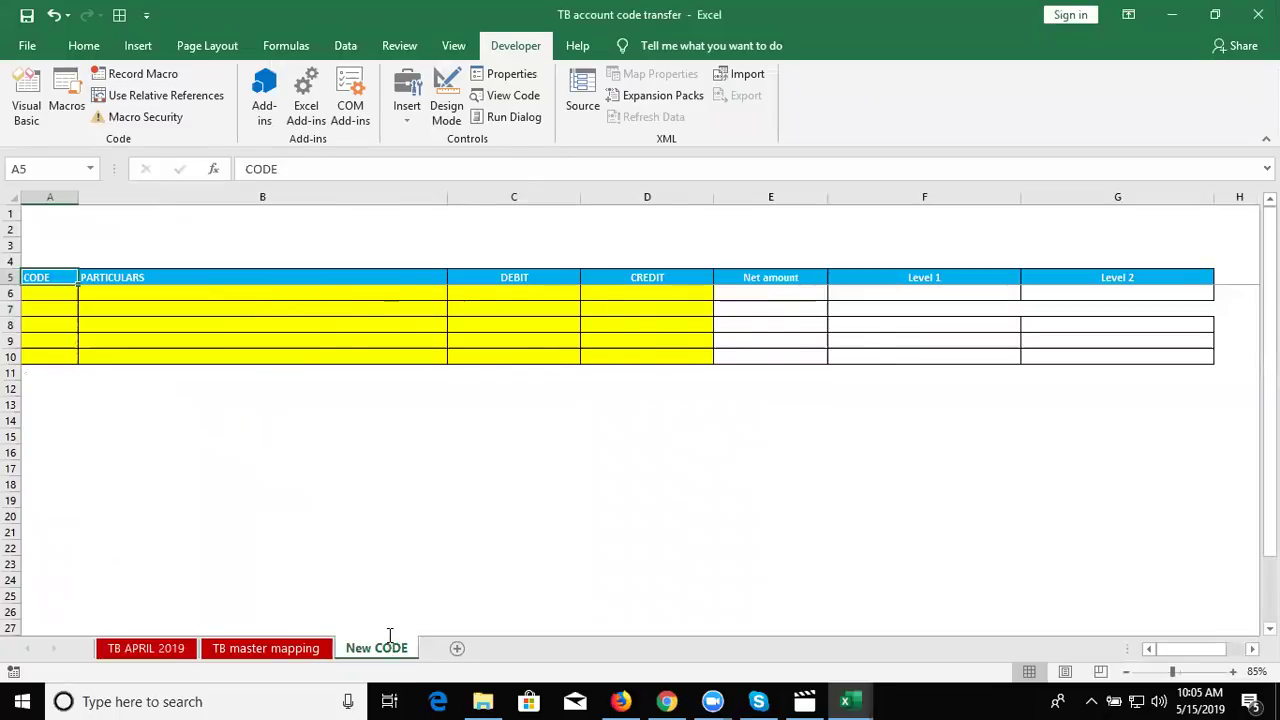
{"action": "key", "text": "alt+F11"}
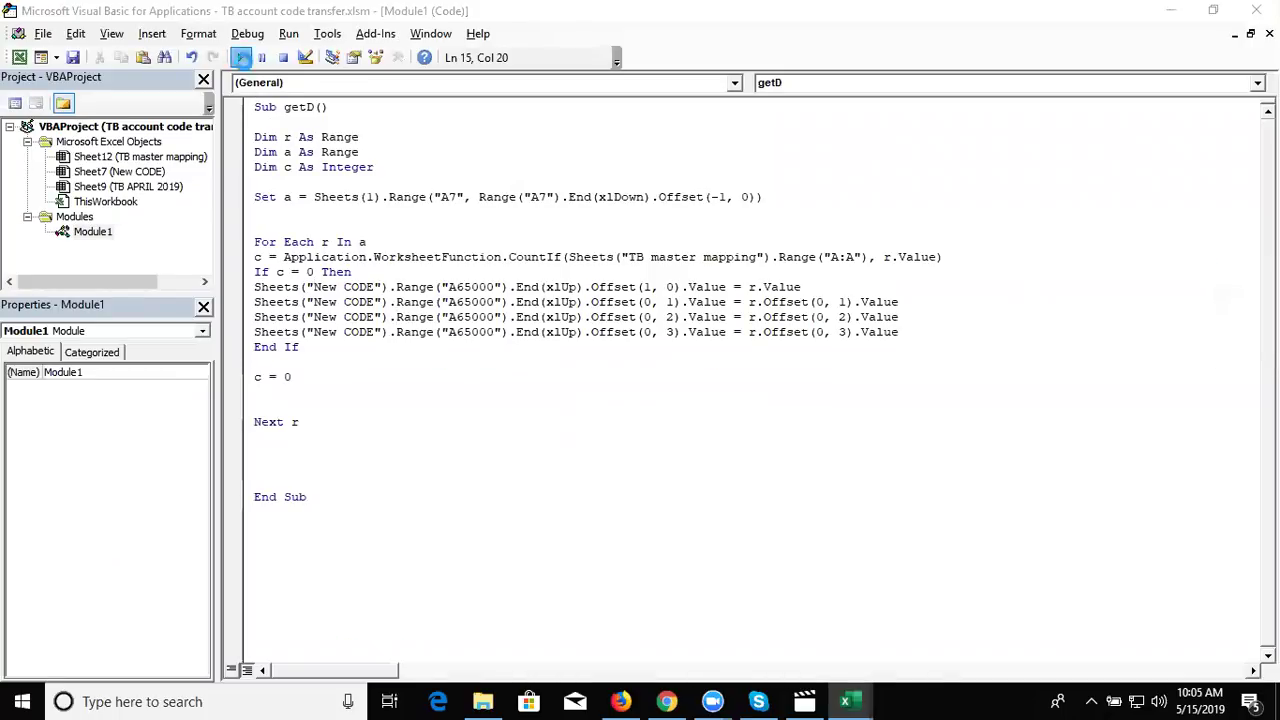
Step: Prefix the second Range on line 7 with Sheets(1). and let getD finish filling codes 150117–150184
{"action": "left_click", "coordinate": [240, 58]}
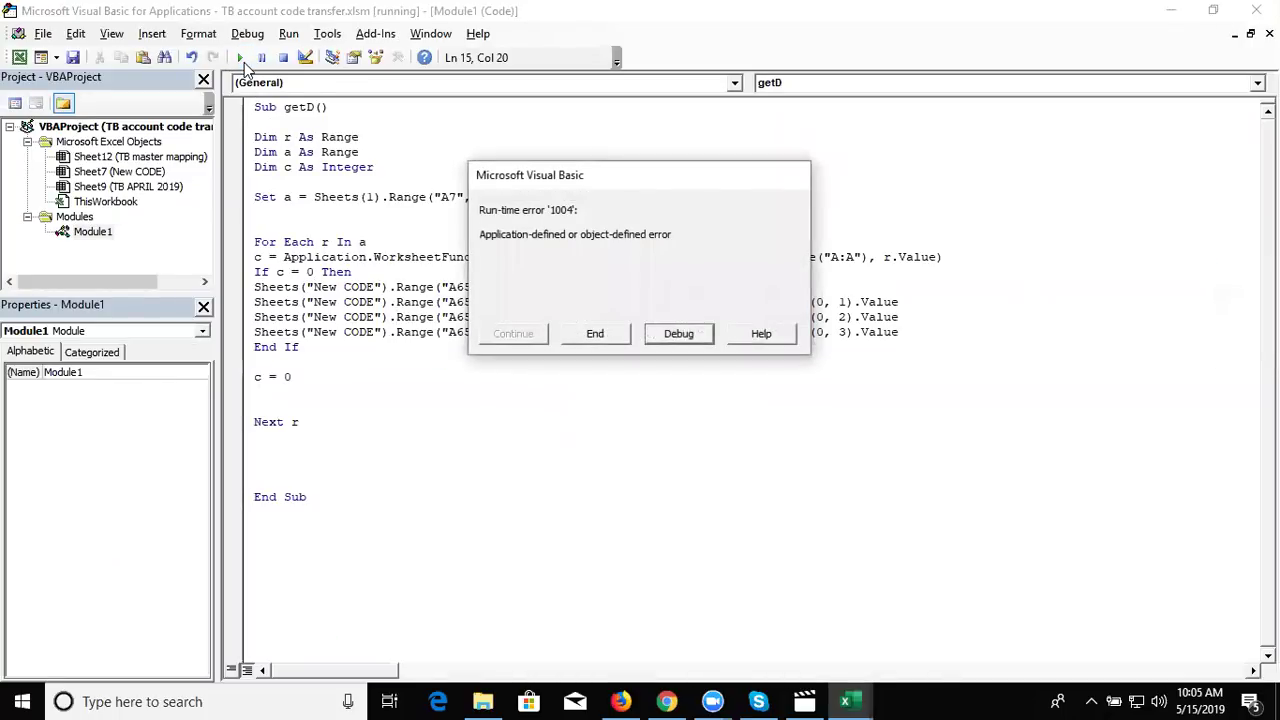
{"action": "left_click", "coordinate": [676, 333]}
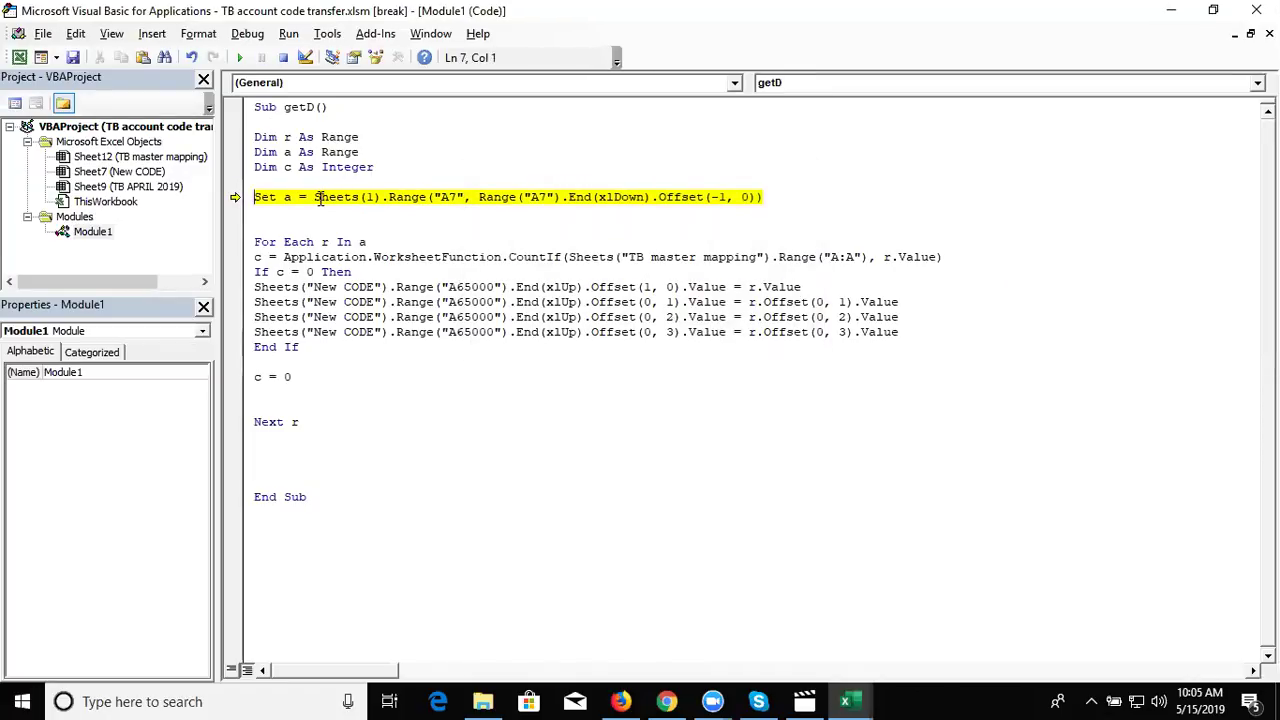
{"action": "left_click_drag", "start_coordinate": [314, 197], "coordinate": [389, 196]}
{"action": "key", "text": "ctrl+c"}
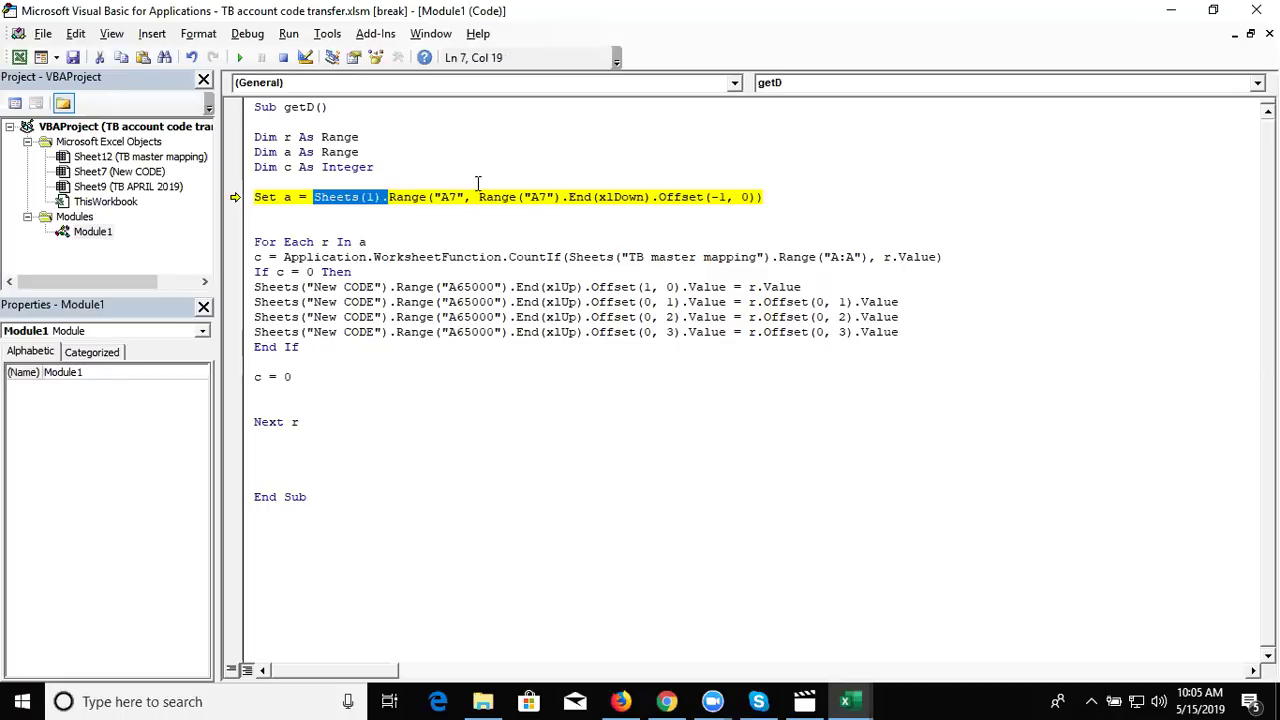
{"action": "left_click", "coordinate": [480, 197]}
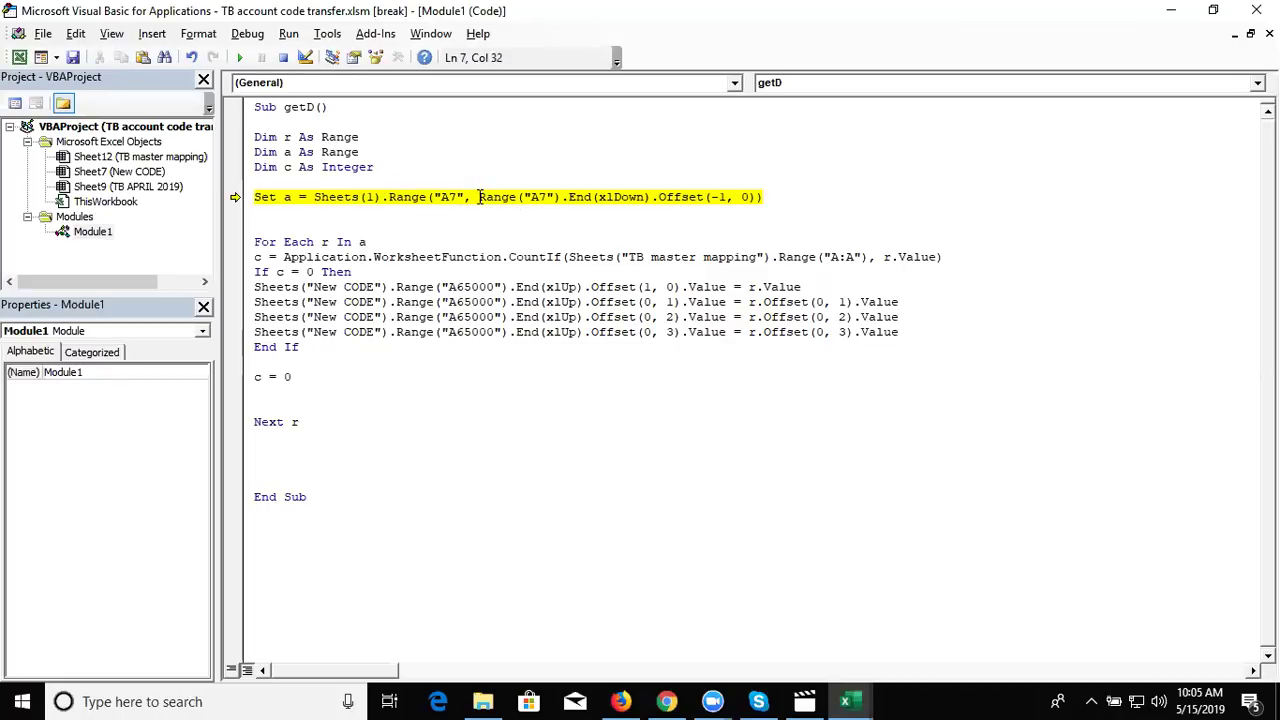
{"action": "key", "text": "ctrl+v"}
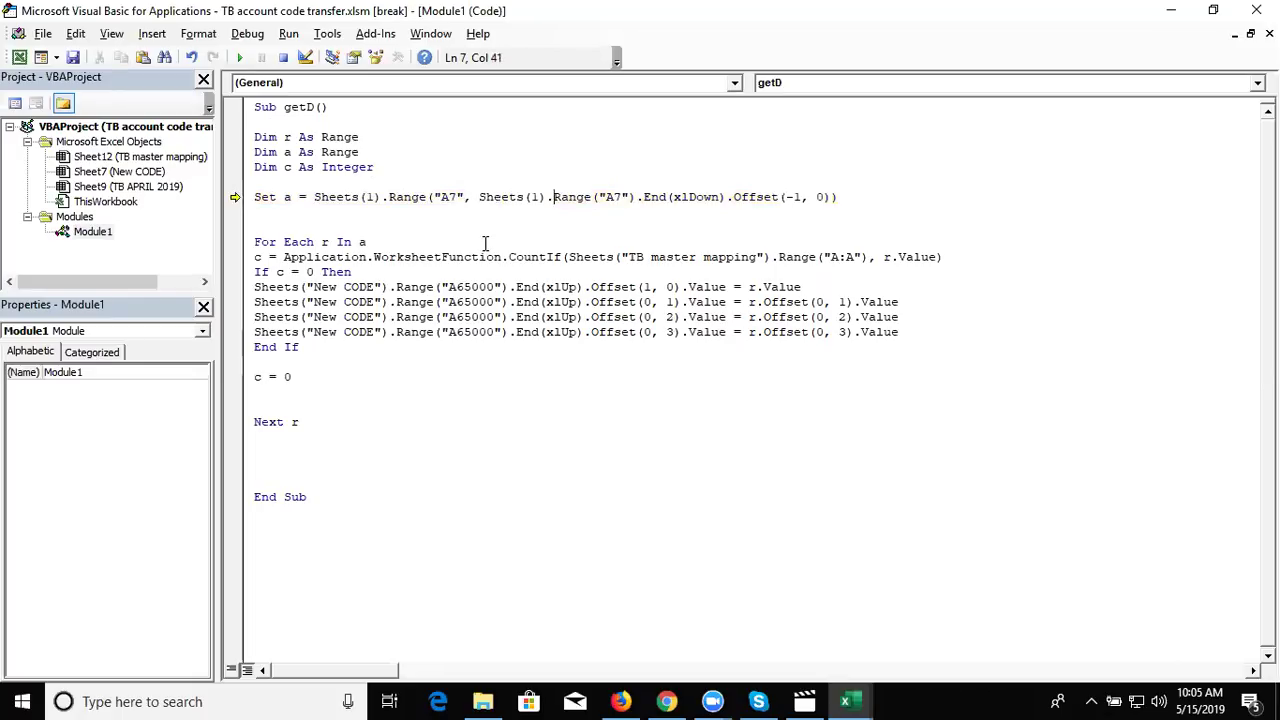
{"action": "left_click", "coordinate": [485, 243]}
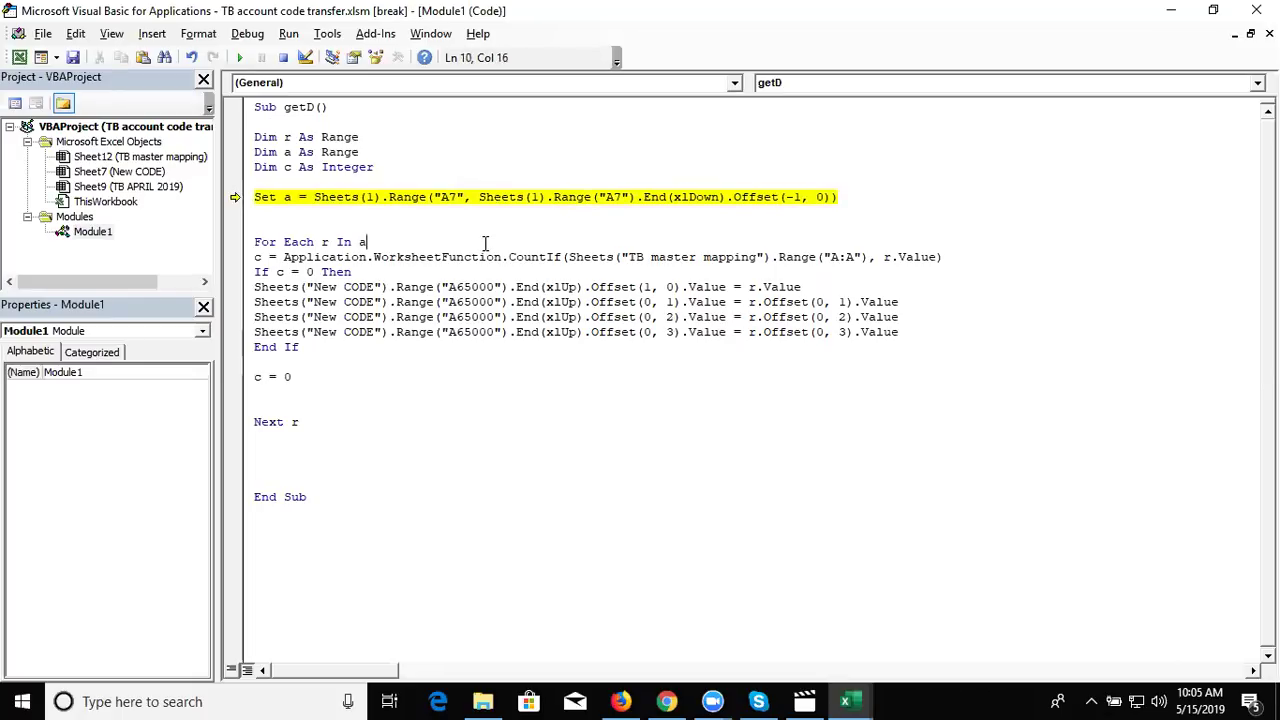
{"action": "left_click", "coordinate": [240, 60]}
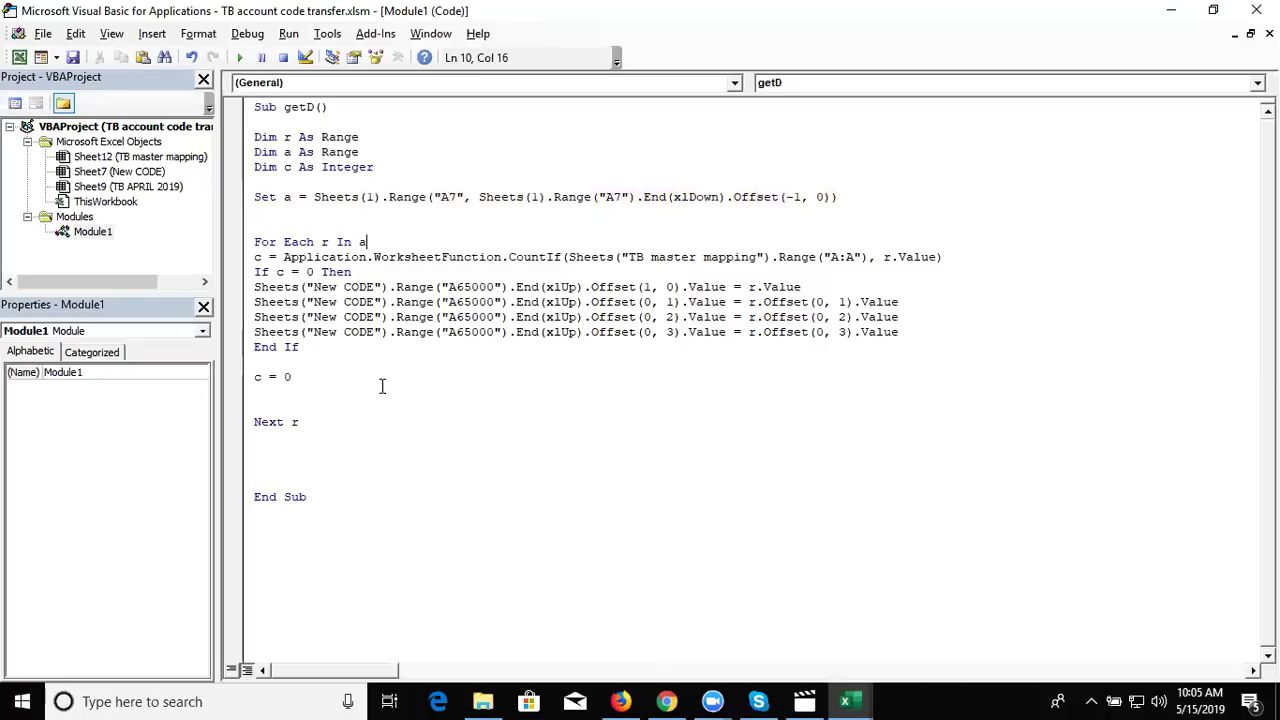
{"action": "key", "text": "alt+F11"}
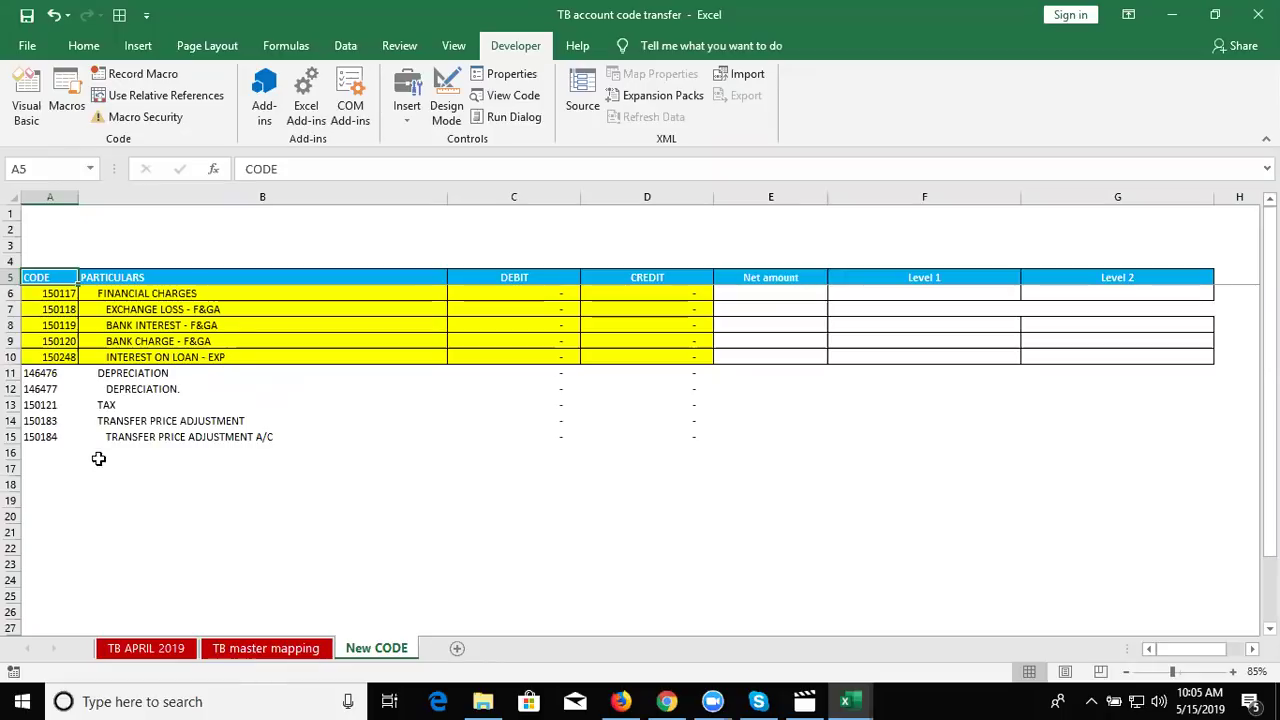
{"action": "left_click", "coordinate": [60, 372]}
{"action": "key", "text": "ctrl+c"}
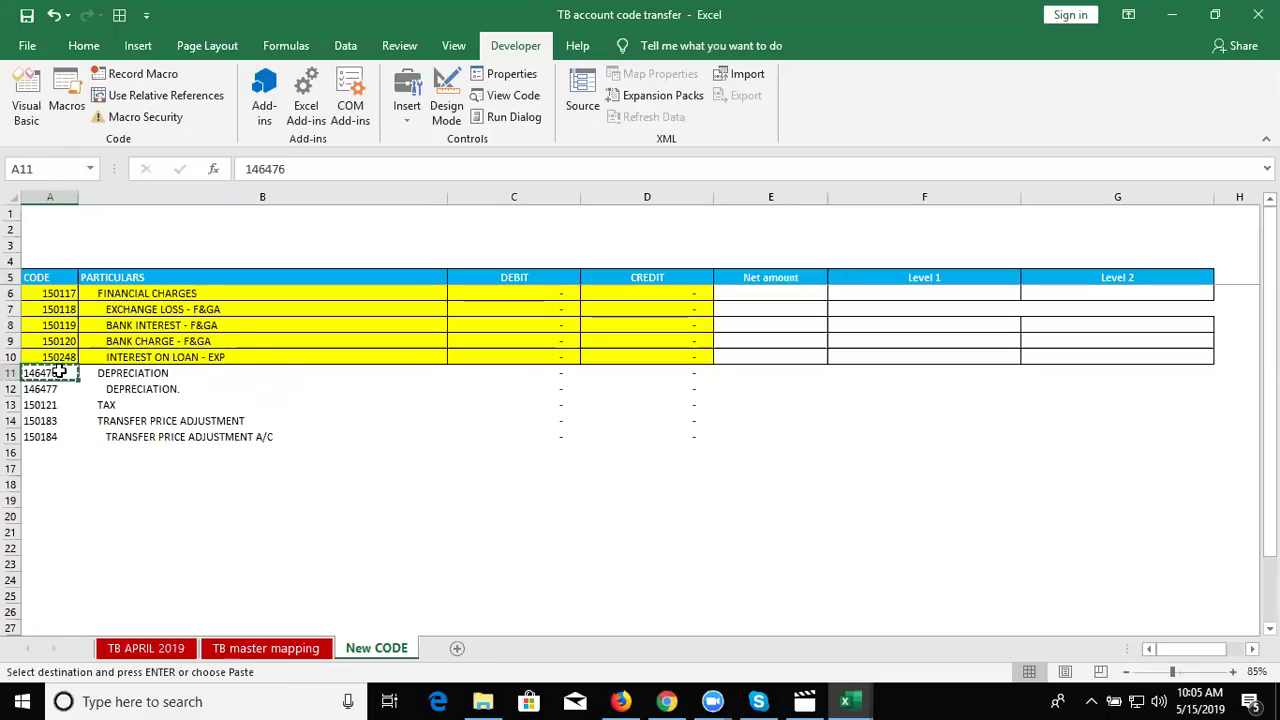
{"action": "left_click", "coordinate": [238, 654]}
{"action": "key", "text": "ctrl+f"}
{"action": "key", "text": "ctrl+v"}
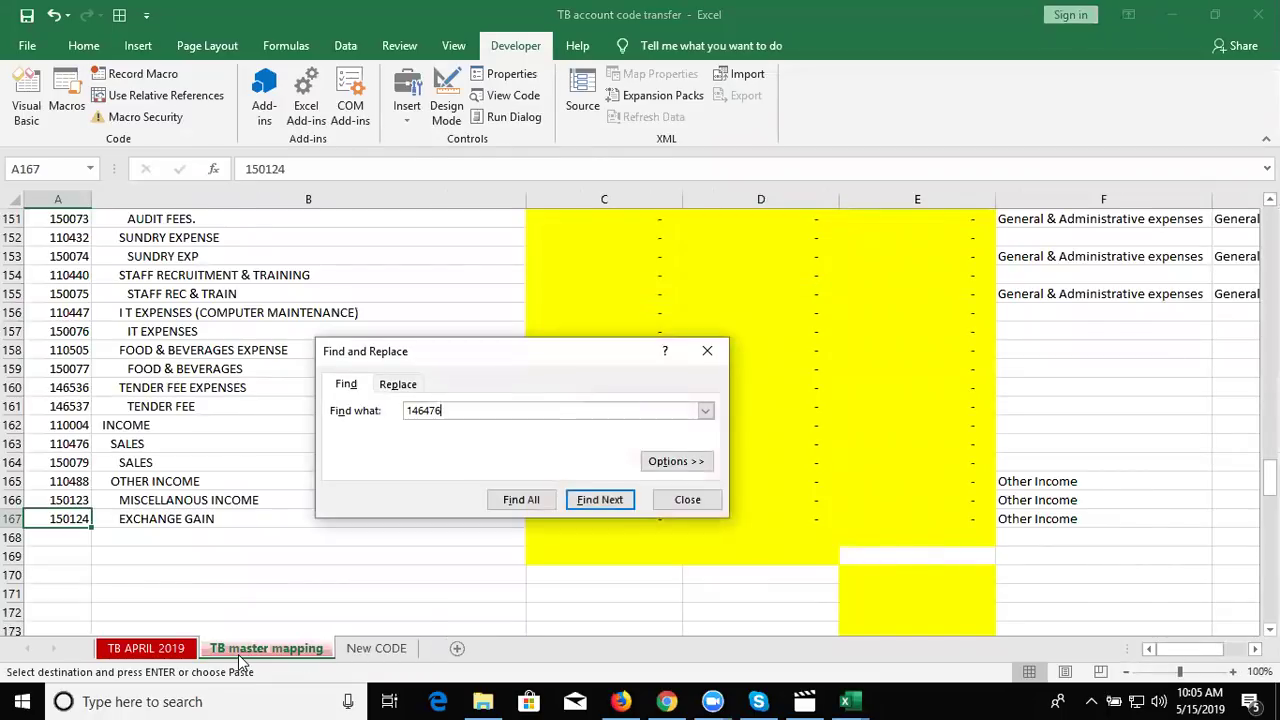
{"action": "key", "text": "Return"}
{"action": "key", "text": "Return"}
{"action": "key", "text": "Escape"}
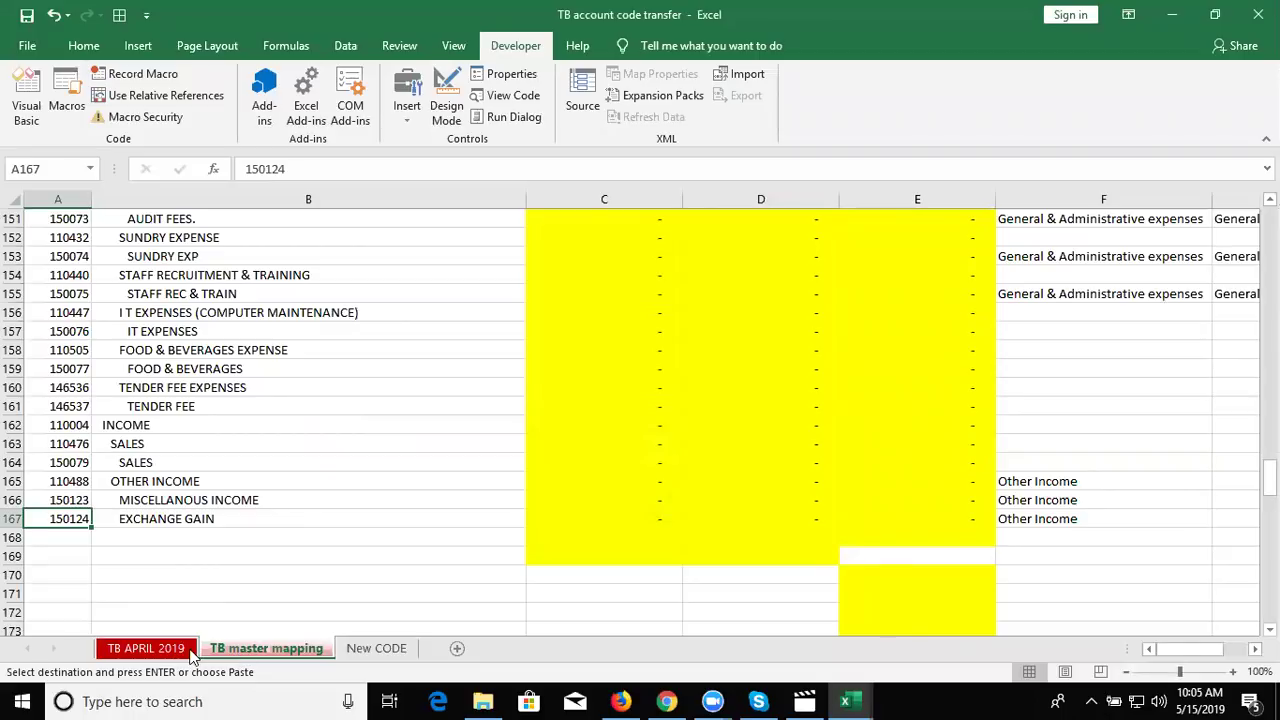
{"action": "left_click", "coordinate": [192, 655]}
{"action": "left_click", "coordinate": [229, 655]}
{"action": "left_click", "coordinate": [362, 654]}
{"action": "left_click", "coordinate": [291, 405]}
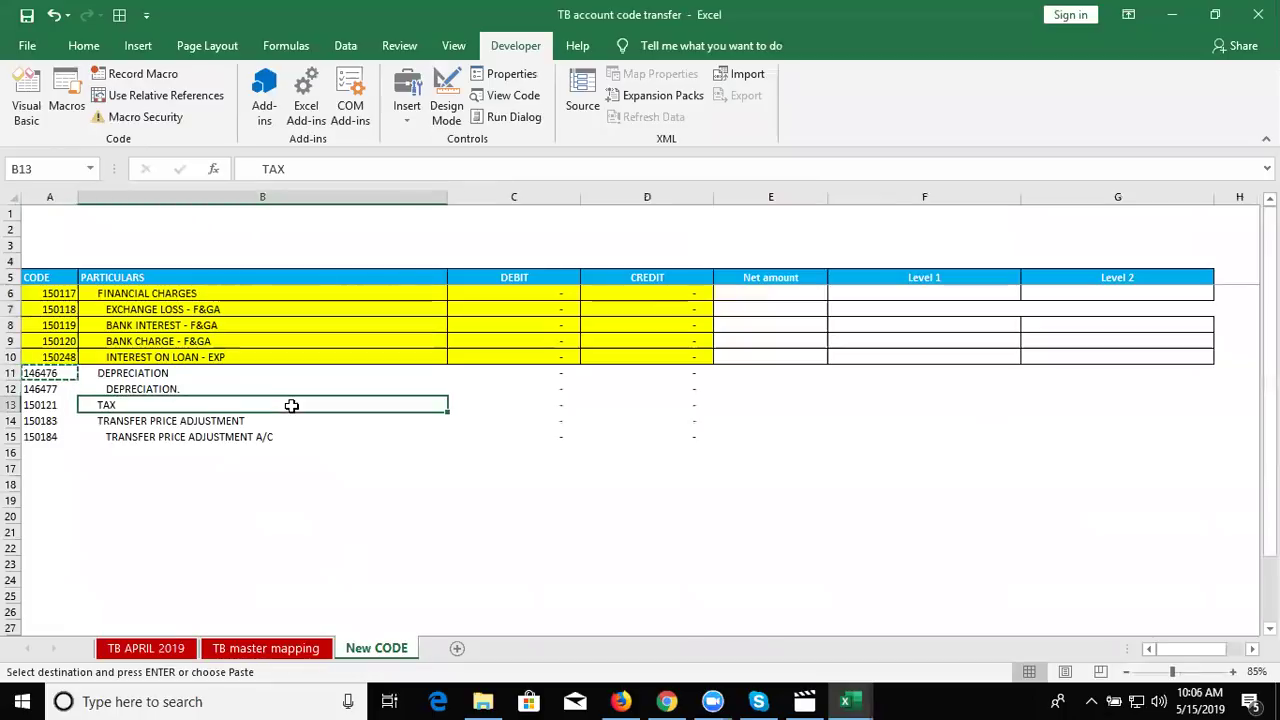
{"action": "left_click", "coordinate": [583, 466]}
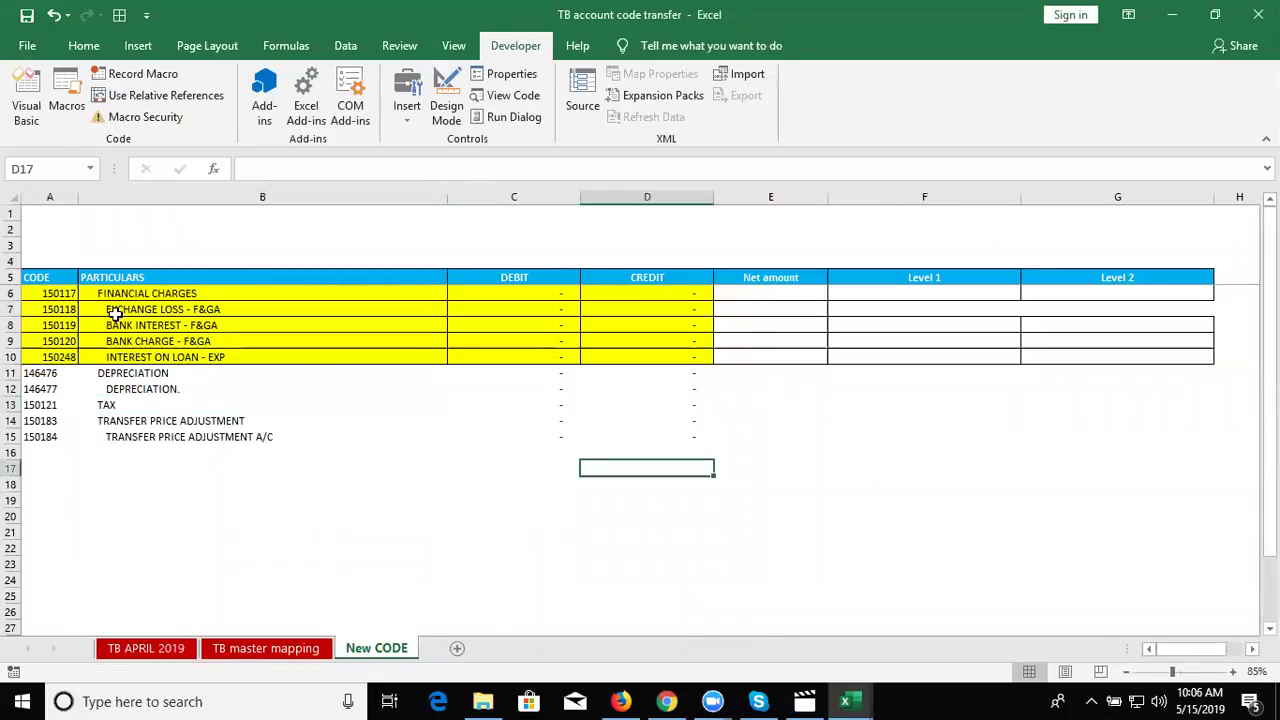
{"action": "left_click", "coordinate": [38, 295]}
{"action": "left_click_drag", "start_coordinate": [38, 295], "coordinate": [1016, 450]}
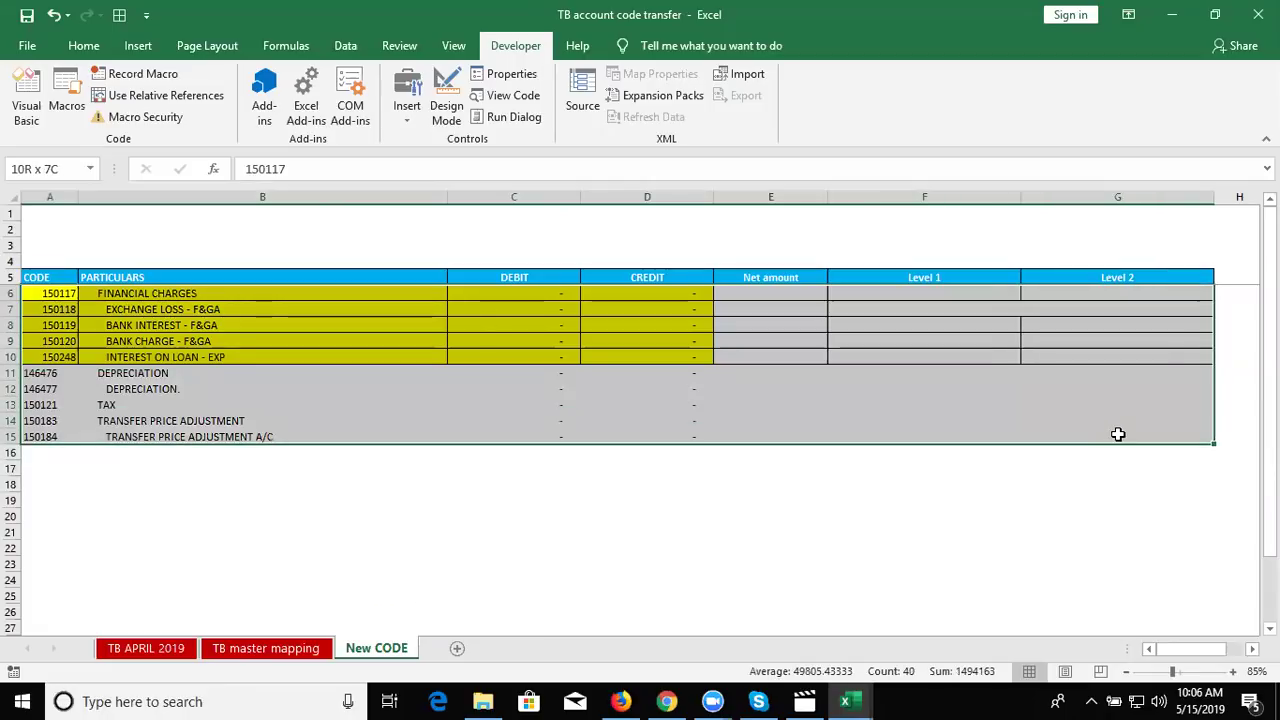
{"action": "left_click_drag", "start_coordinate": [1076, 440], "coordinate": [62, 294]}
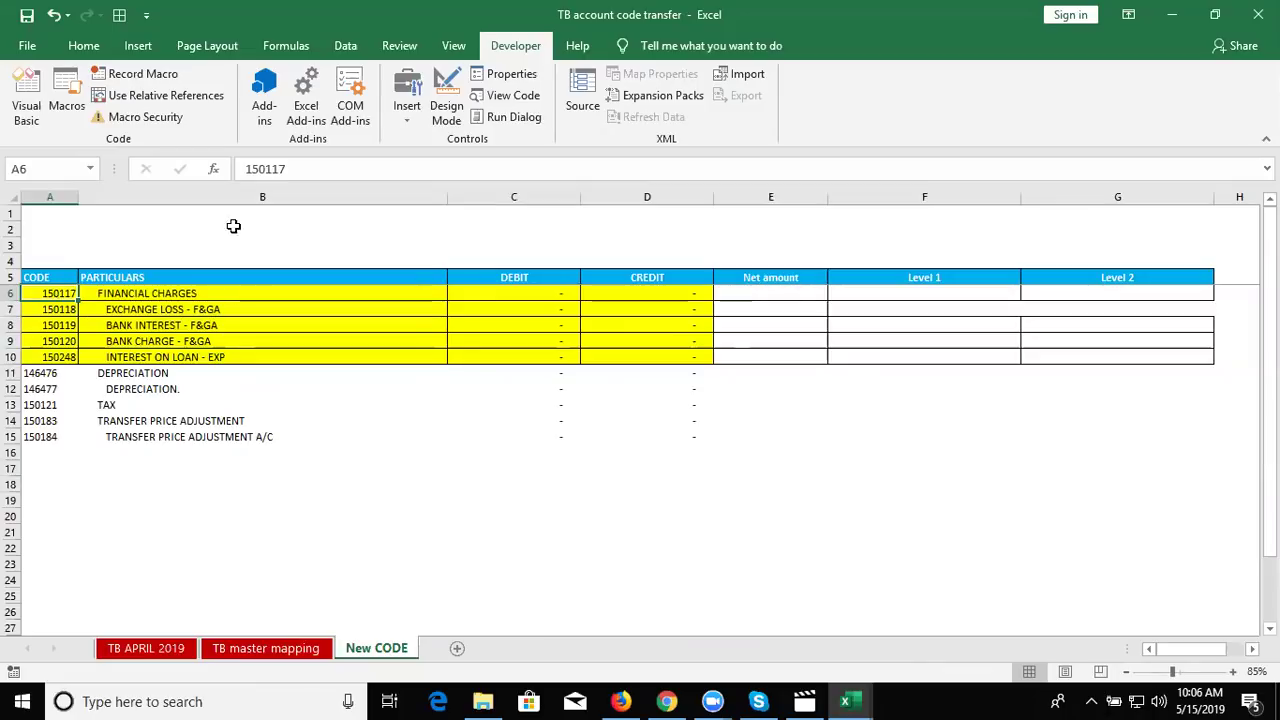
Step: Start a new conditional formatting rule from the Home ribbon
{"action": "left_click", "coordinate": [240, 48]}
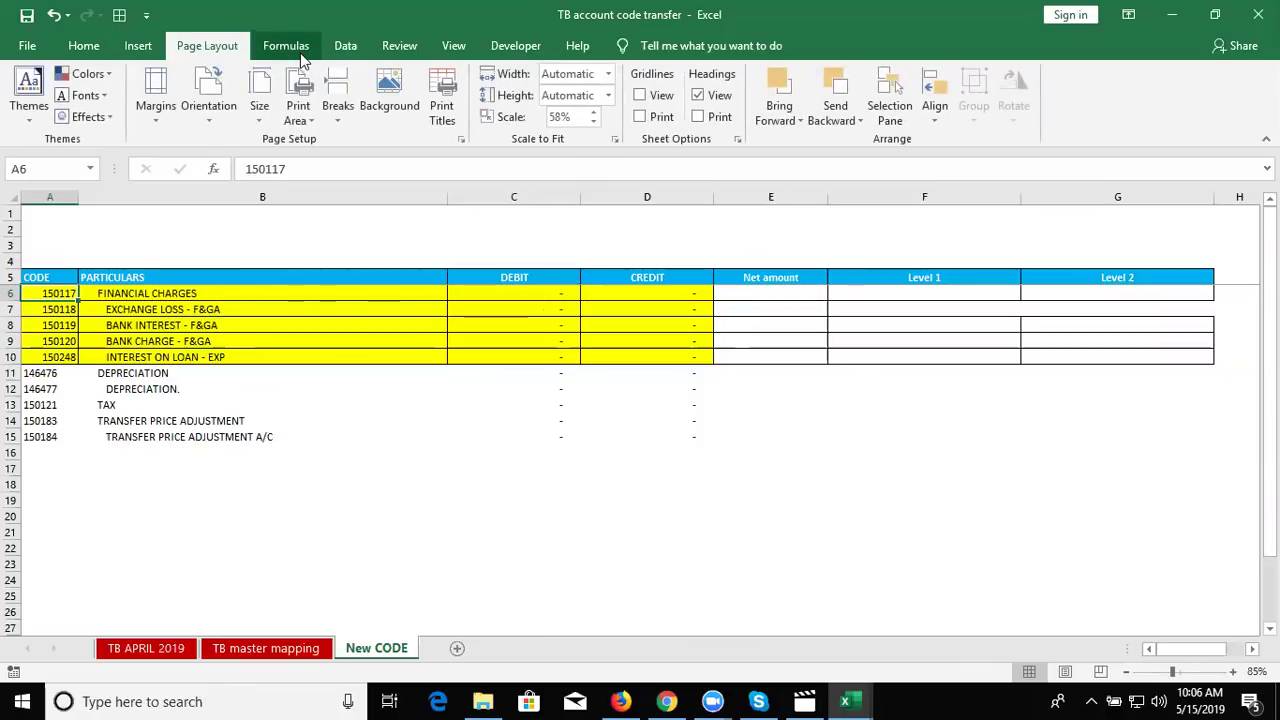
{"action": "left_click", "coordinate": [296, 50]}
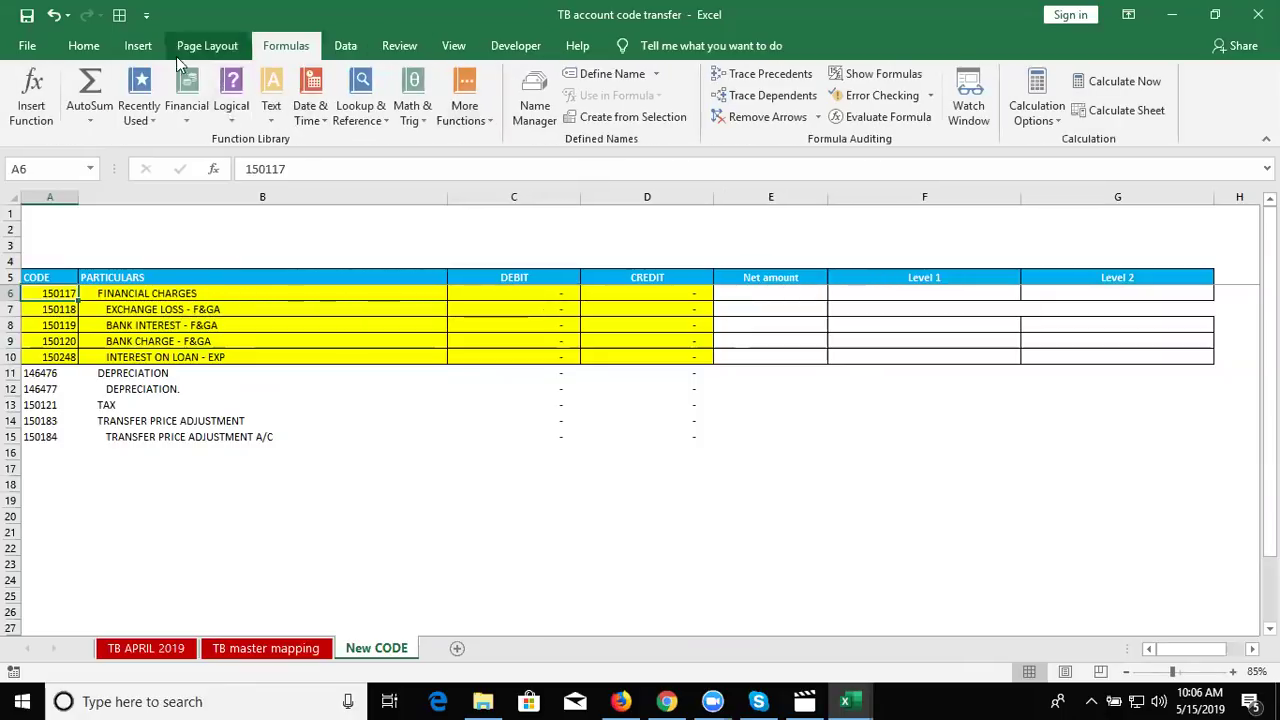
{"action": "left_click", "coordinate": [94, 50]}
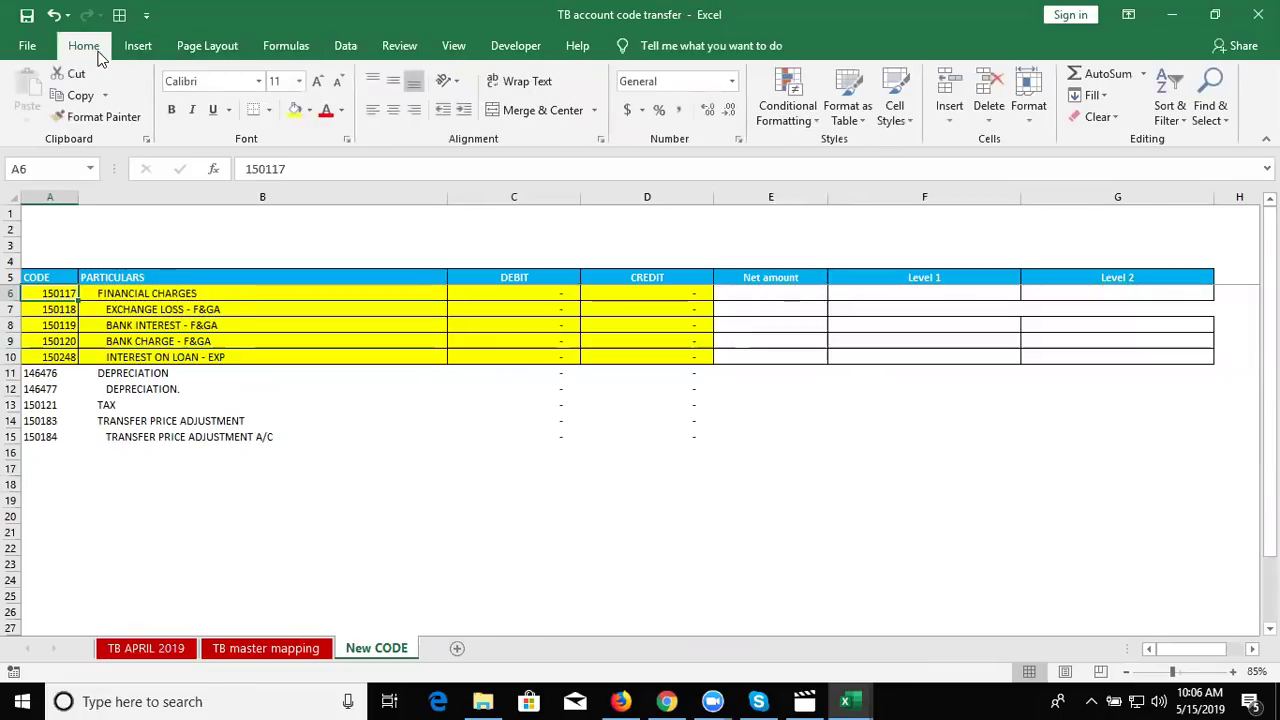
{"action": "left_click", "coordinate": [795, 118]}
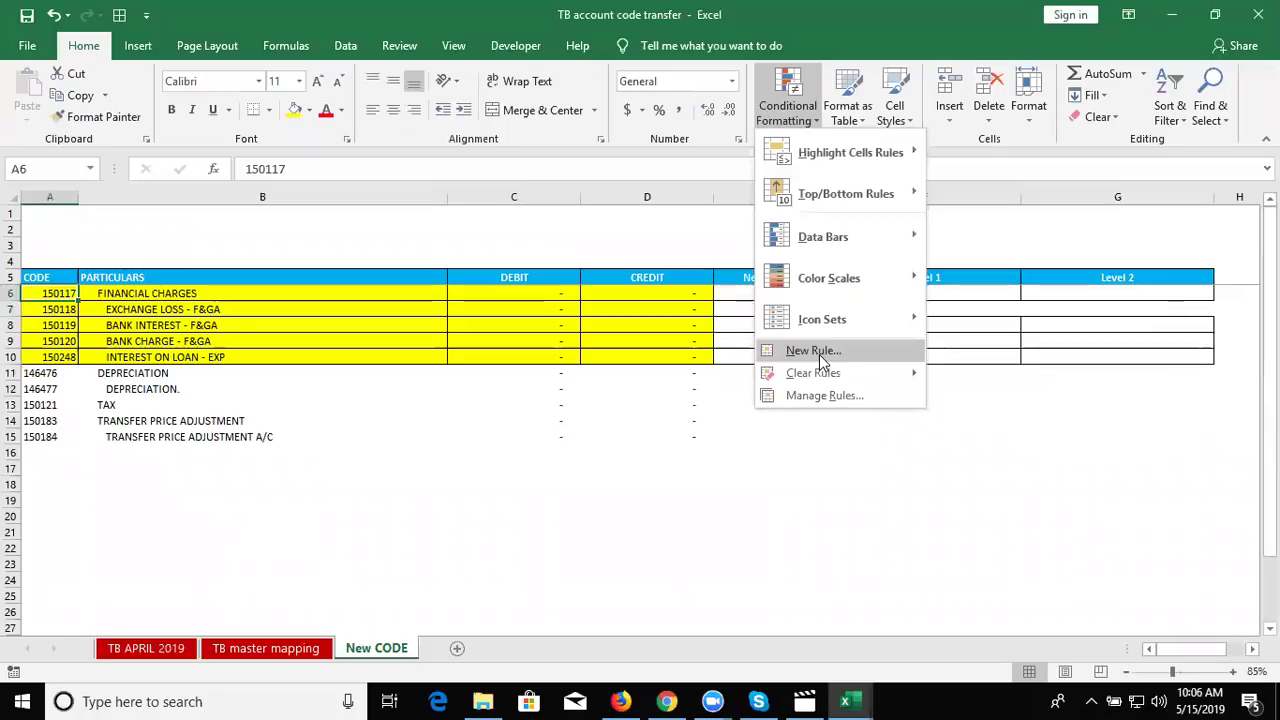
{"action": "left_click", "coordinate": [819, 354]}
Step: Make it a formula-based rule with =$A$6>0 and open its format settings
{"action": "left_click", "coordinate": [424, 342]}
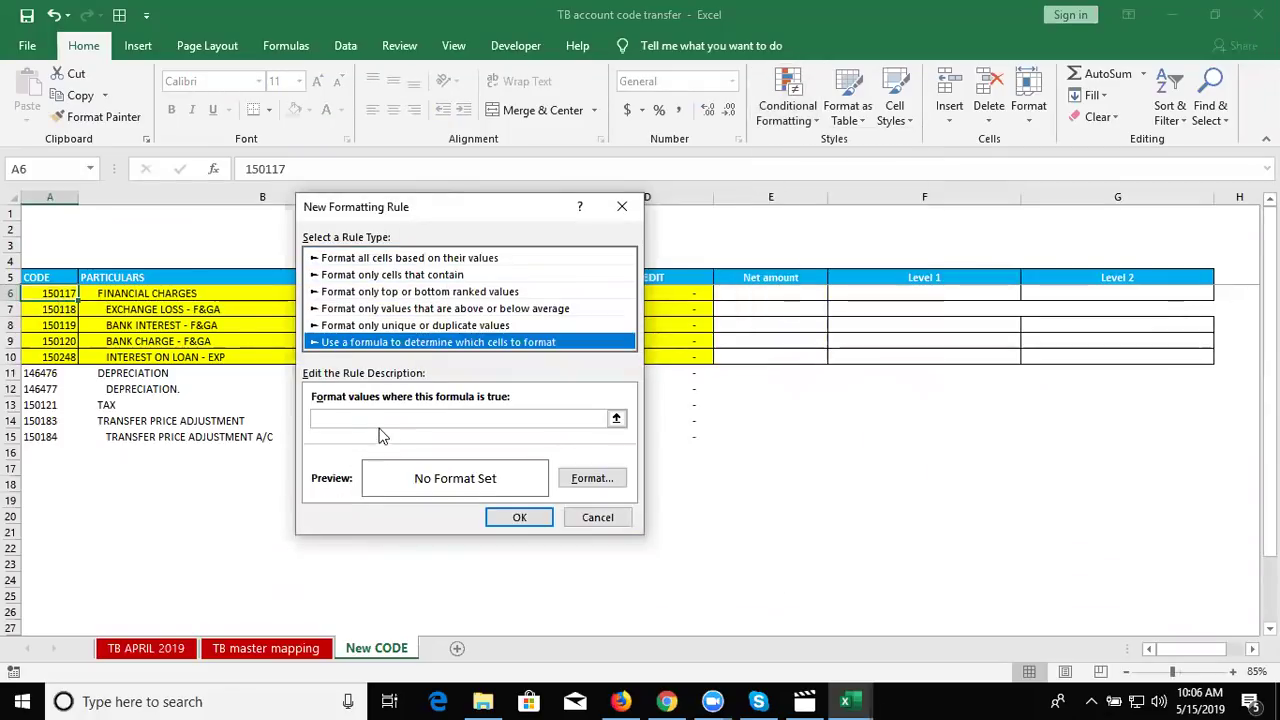
{"action": "left_click", "coordinate": [380, 419]}
{"action": "left_click", "coordinate": [59, 294]}
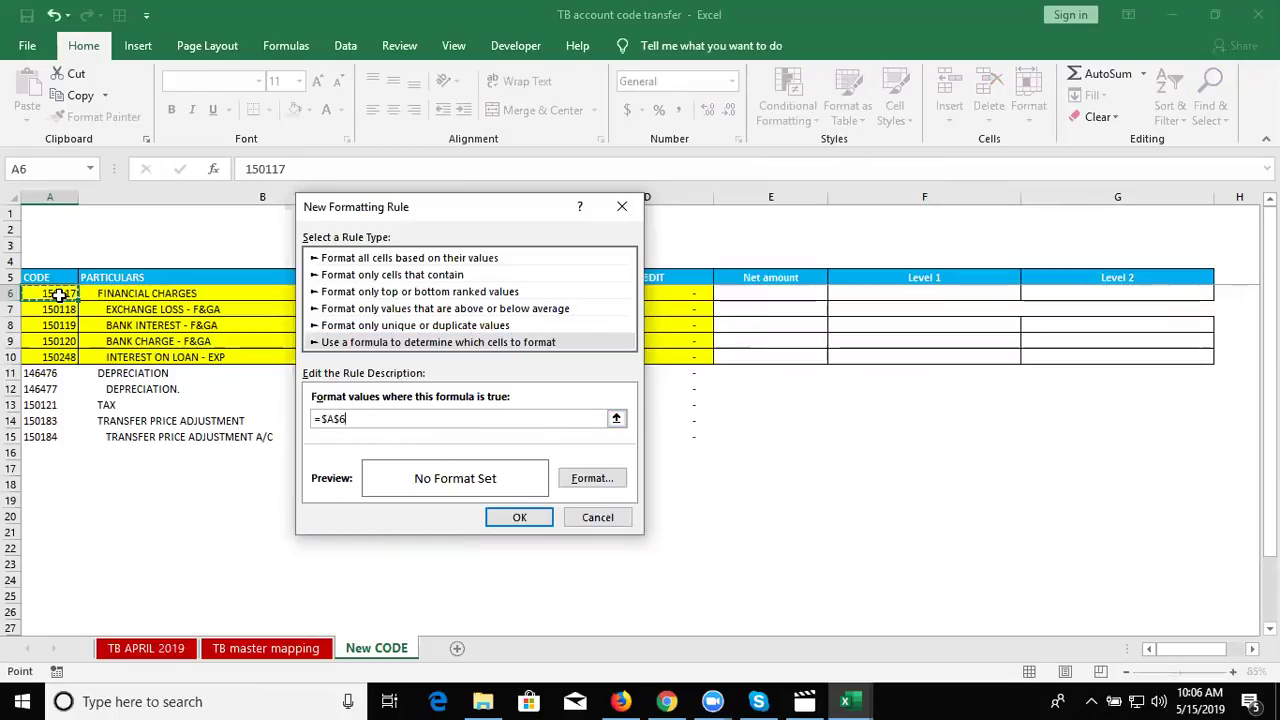
{"action": "type", "text": ">0"}
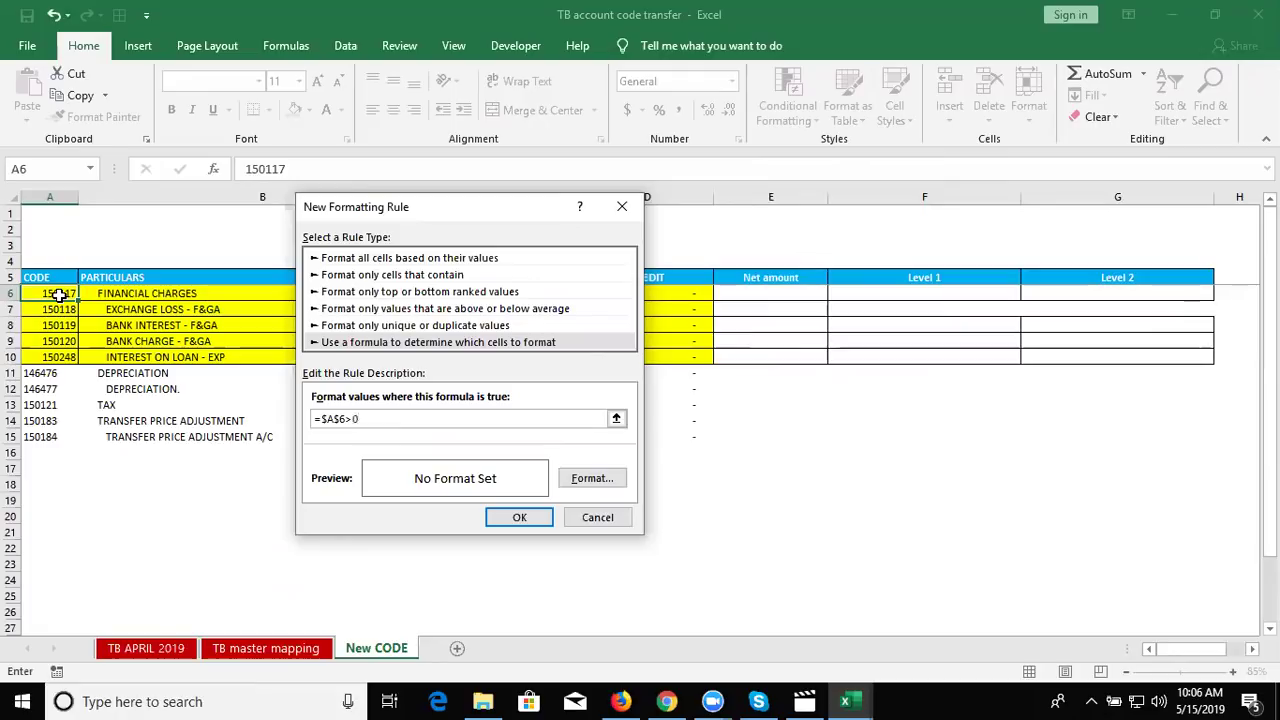
{"action": "left_click", "coordinate": [617, 481]}
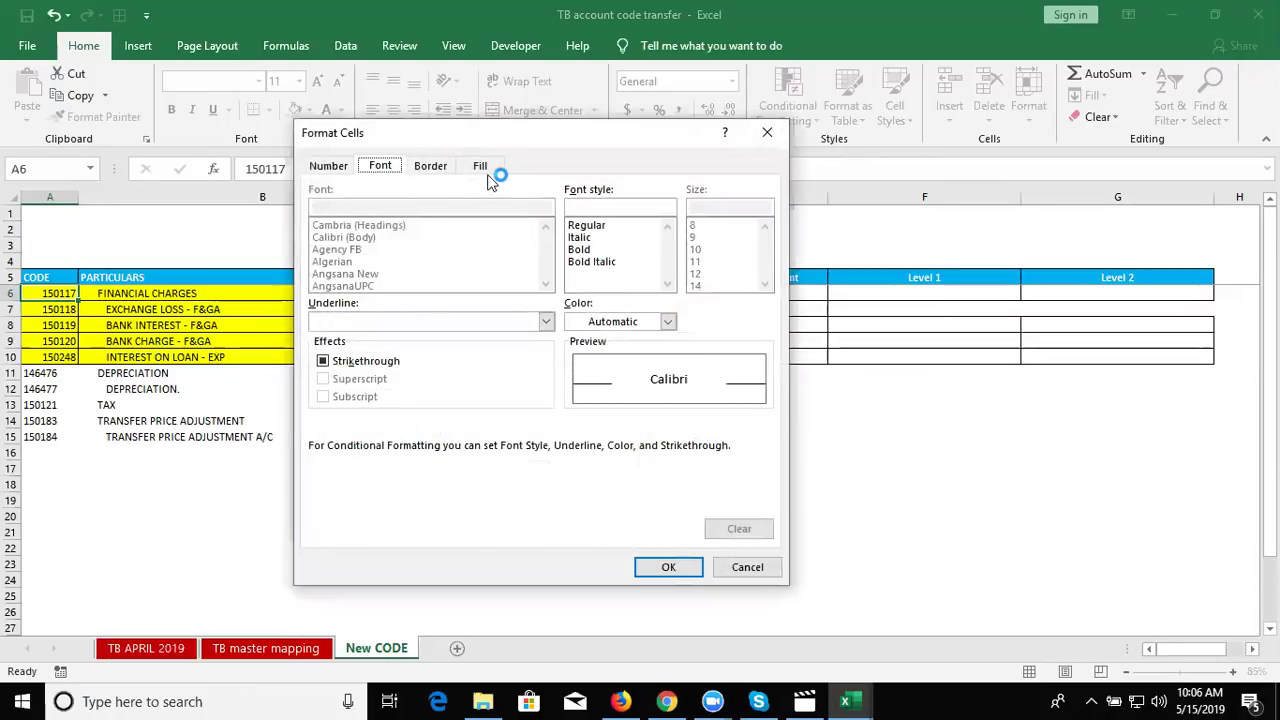
Step: Give the rule's format a full box border with top, left, bottom and right edges
{"action": "left_click", "coordinate": [481, 166]}
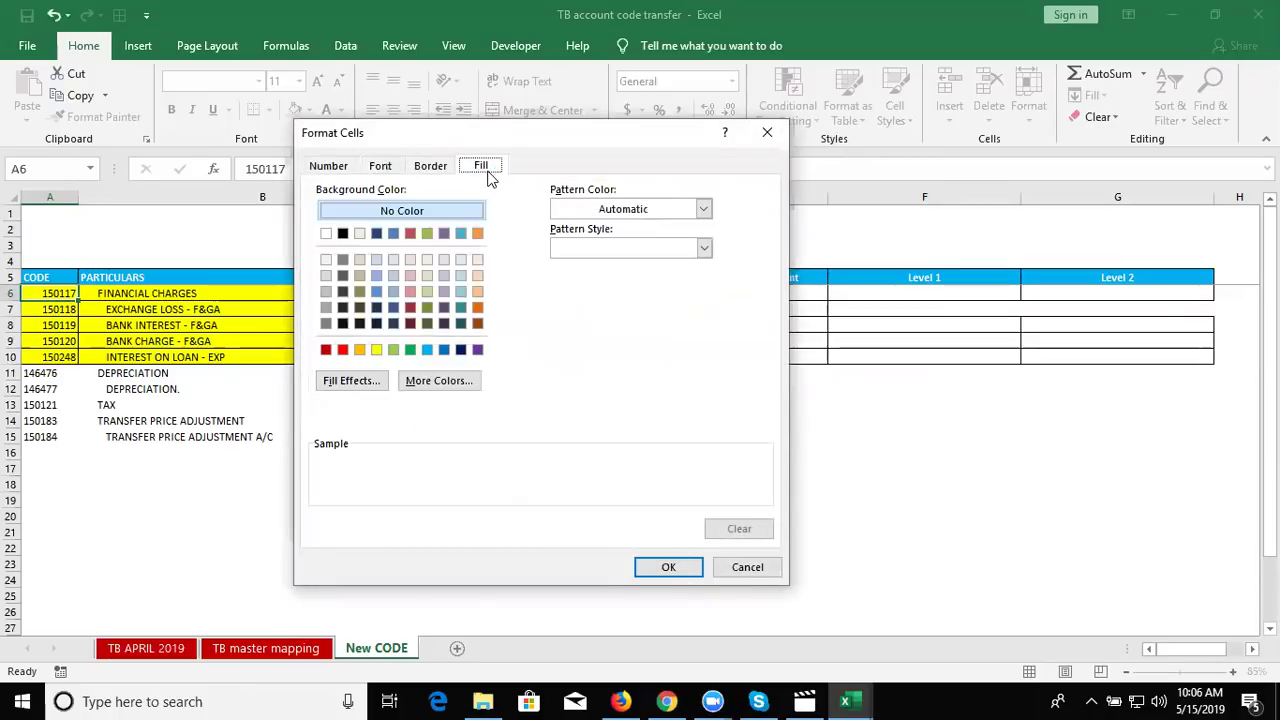
{"action": "left_click", "coordinate": [430, 166]}
{"action": "left_click", "coordinate": [535, 300]}
{"action": "left_click", "coordinate": [498, 325]}
{"action": "left_click", "coordinate": [535, 368]}
{"action": "left_click", "coordinate": [620, 356]}
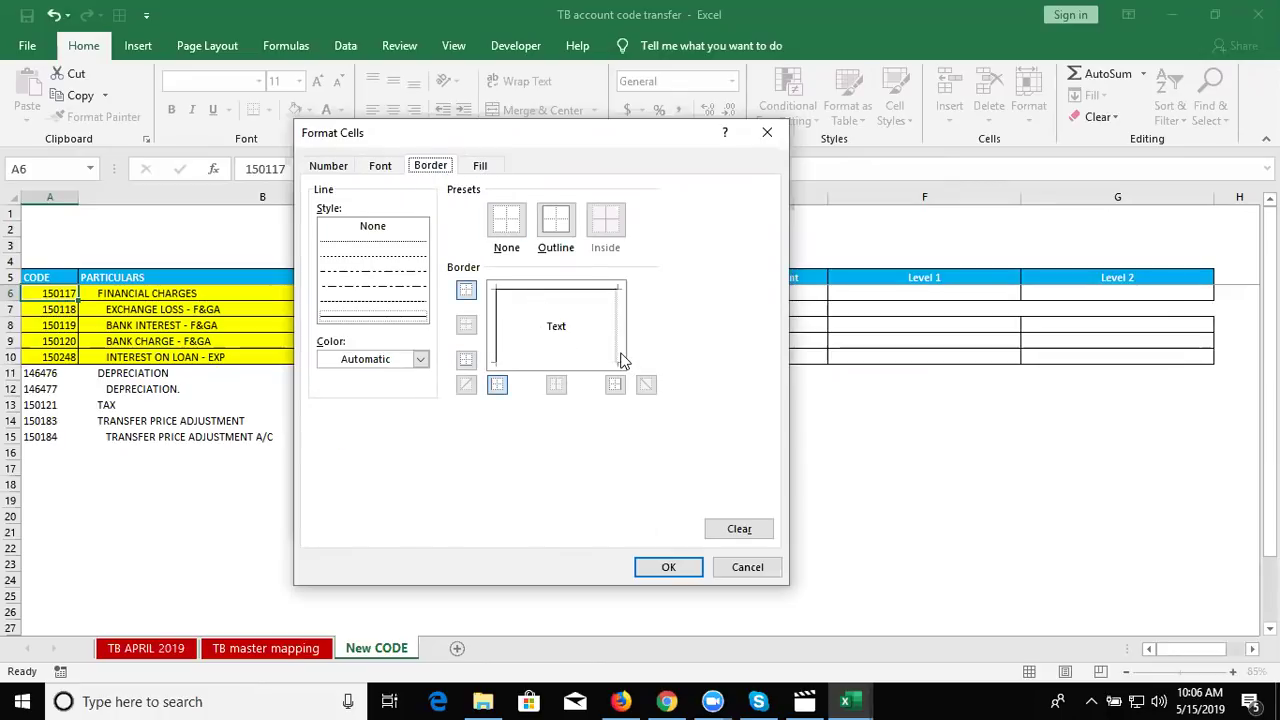
{"action": "left_click", "coordinate": [606, 364]}
{"action": "left_click", "coordinate": [615, 360]}
{"action": "left_click", "coordinate": [615, 360]}
{"action": "left_click", "coordinate": [617, 346]}
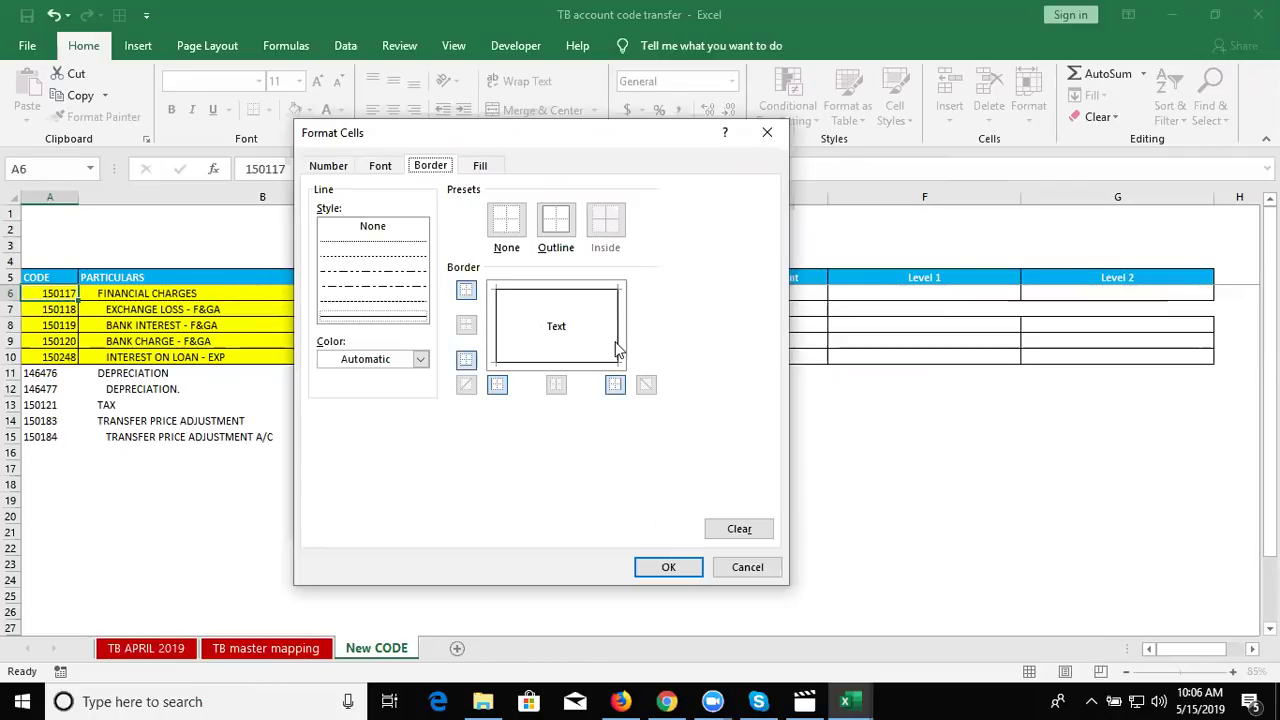
{"action": "left_click", "coordinate": [662, 568]}
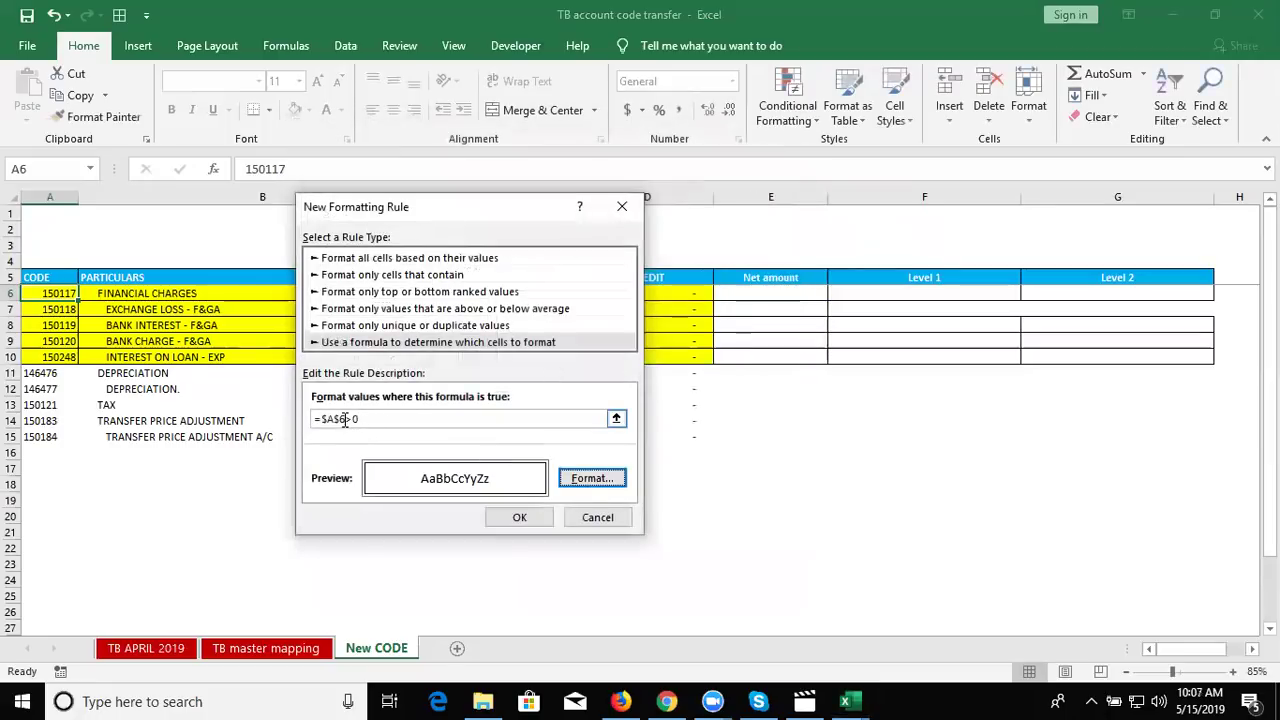
Step: Change the rule formula to =$A6>0, save the rule, and pick up A6's formatting
{"action": "left_click", "coordinate": [340, 420]}
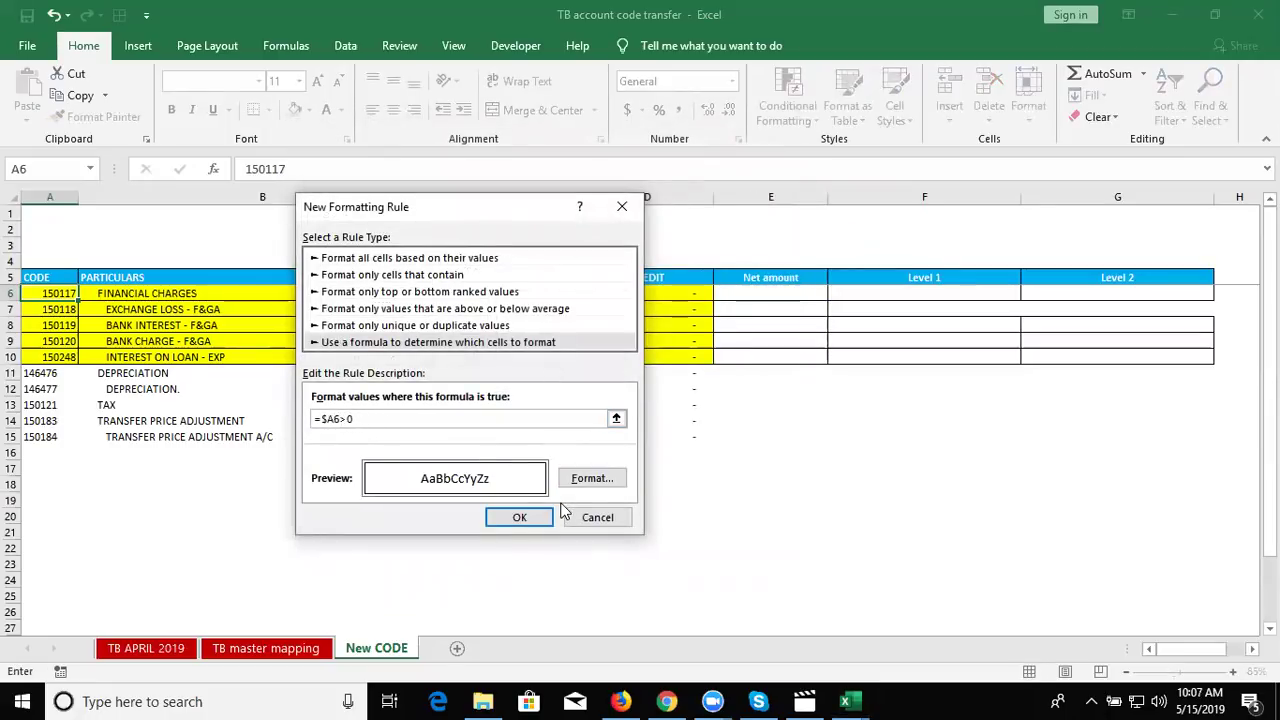
{"action": "left_click", "coordinate": [519, 517]}
{"action": "left_click", "coordinate": [94, 117]}
Step: Paint A6's conditional format down the table and remove the yellow fill
{"action": "left_click_drag", "start_coordinate": [55, 293], "coordinate": [1043, 697]}
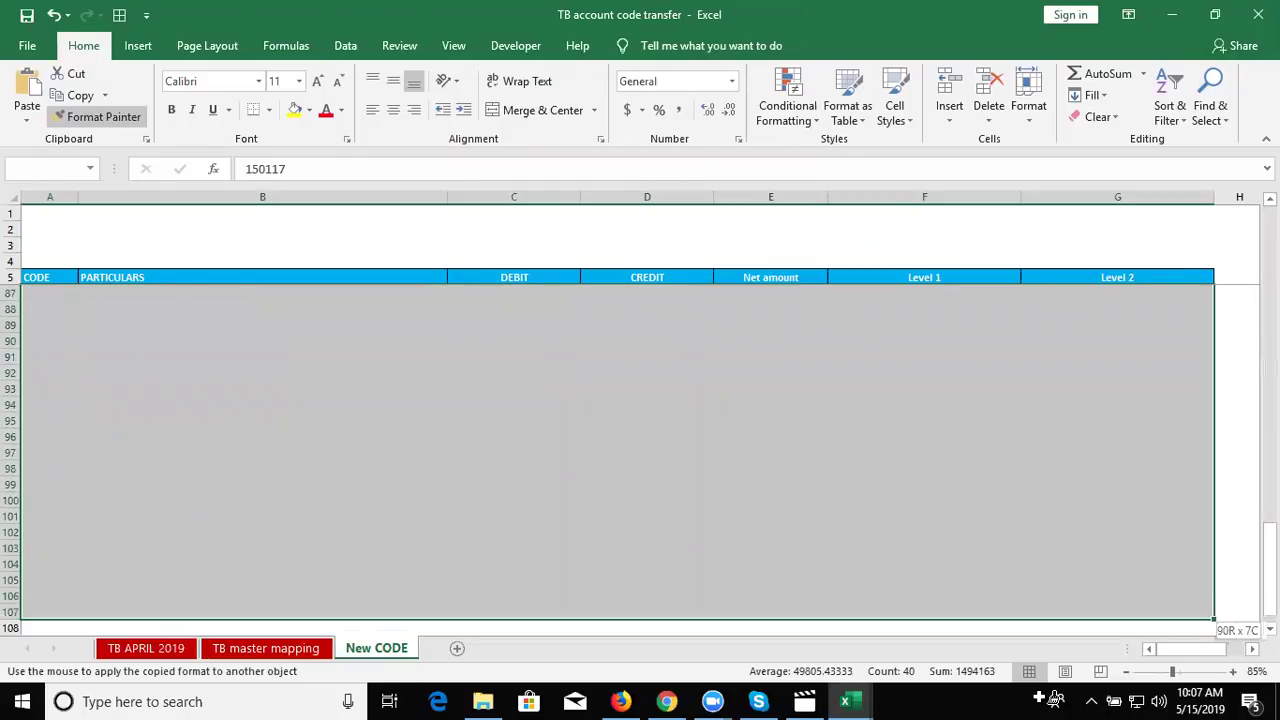
{"action": "left_click_drag", "start_coordinate": [1043, 697], "coordinate": [1043, 697]}
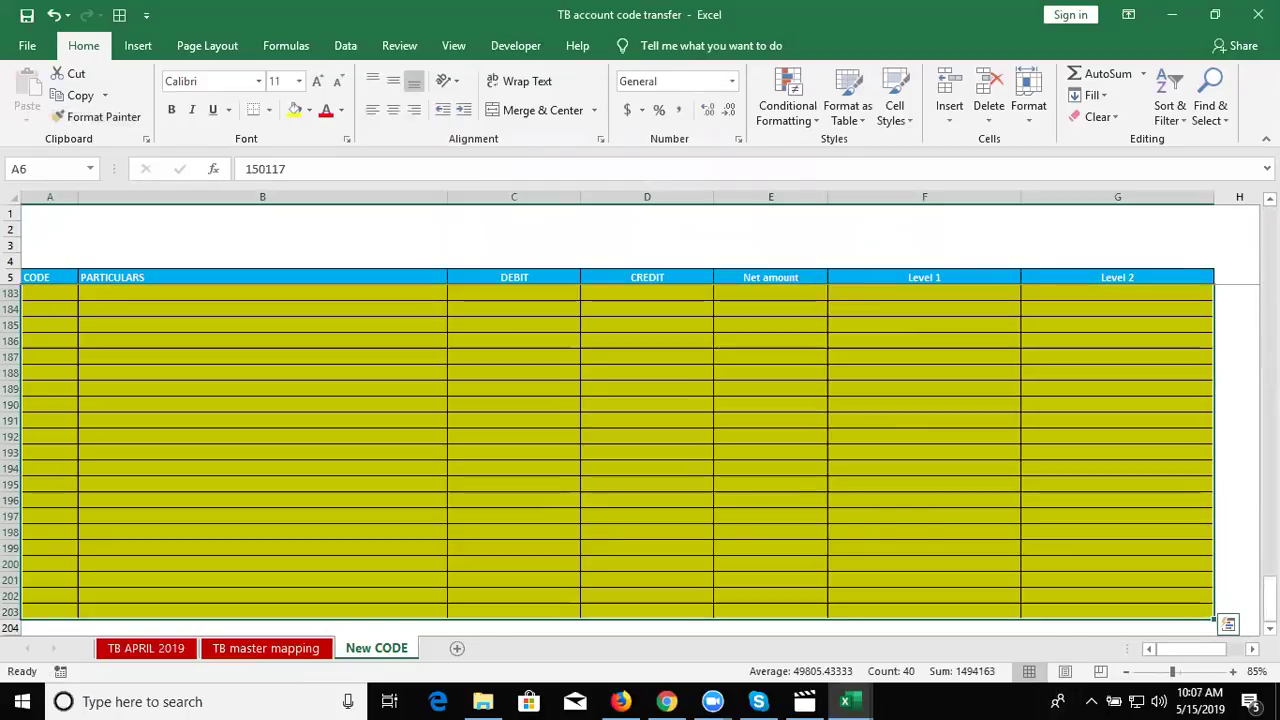
{"action": "left_click_drag", "start_coordinate": [1270, 598], "coordinate": [1270, 226]}
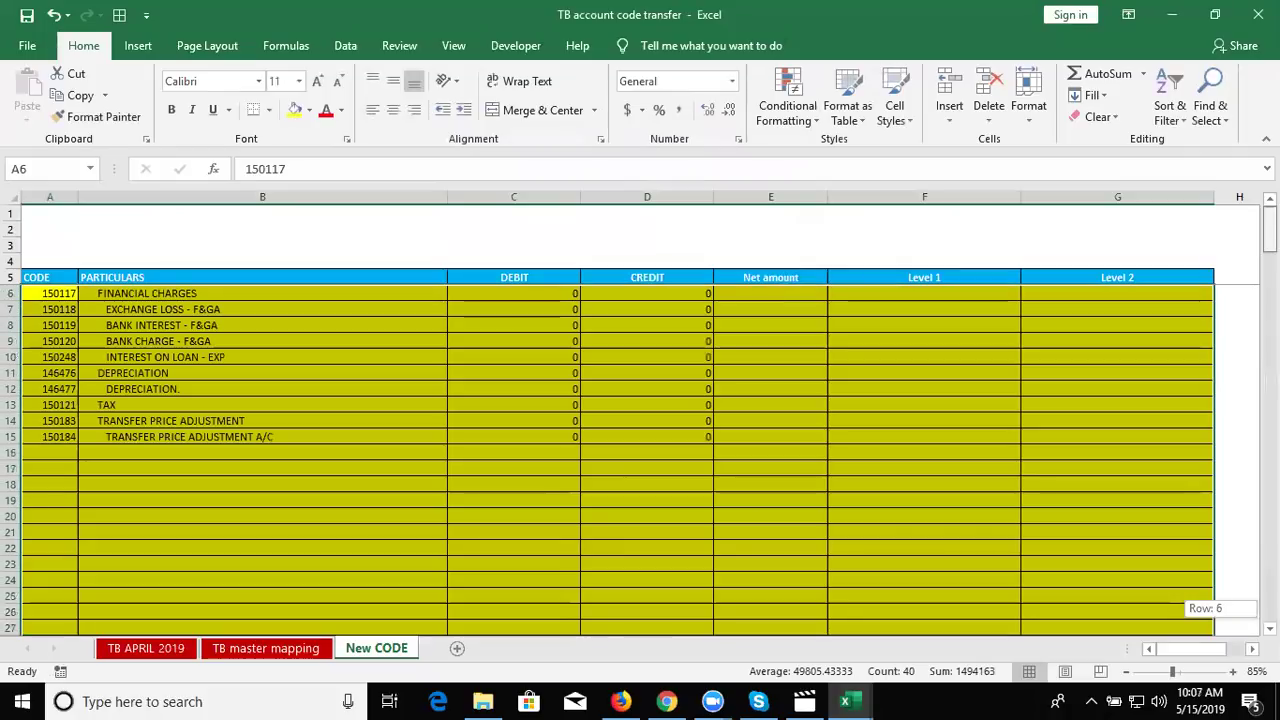
{"action": "left_click", "coordinate": [269, 110]}
{"action": "left_click", "coordinate": [309, 110]}
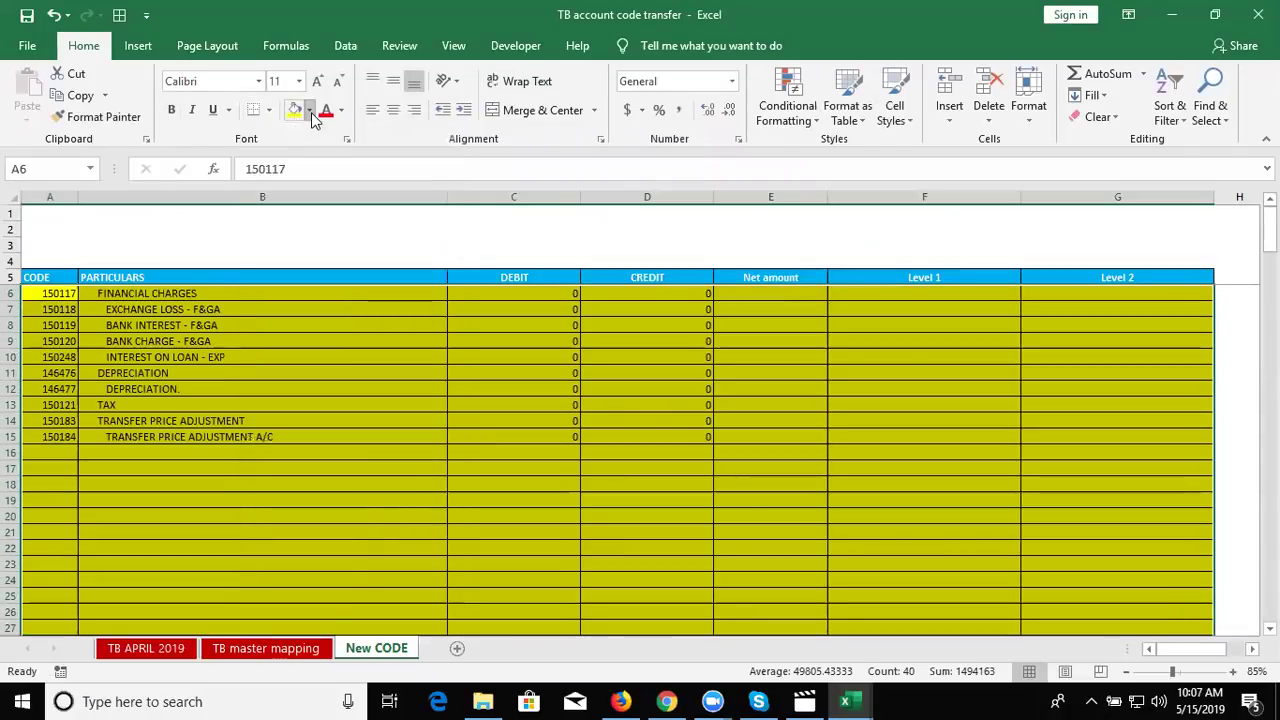
{"action": "left_click", "coordinate": [309, 110]}
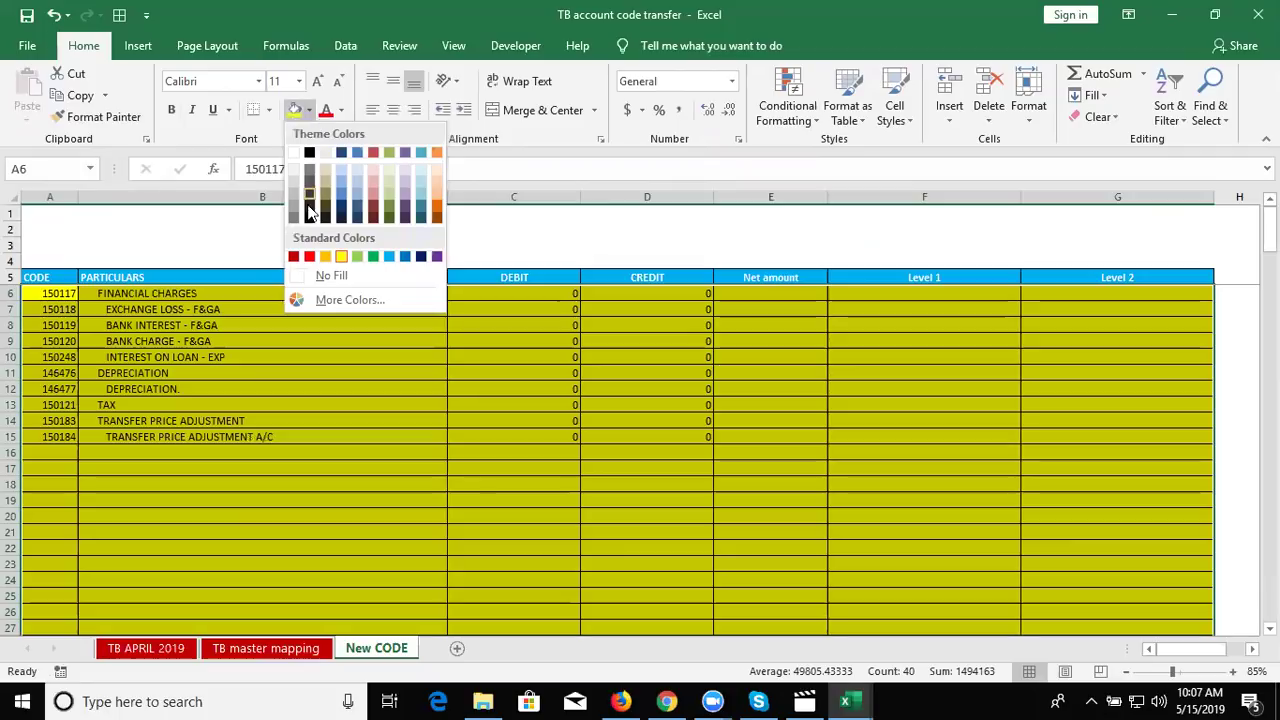
{"action": "left_click", "coordinate": [306, 276]}
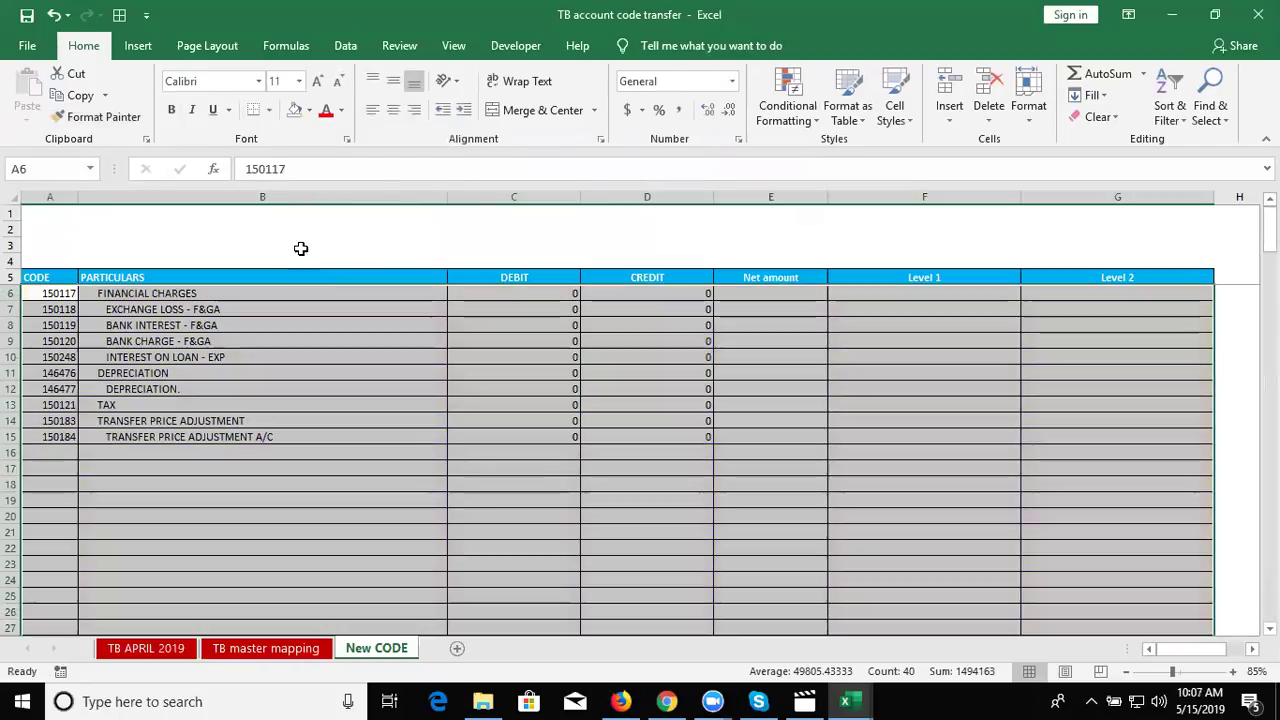
Step: Strip all plain cell borders from the table area, then select B4
{"action": "left_click", "coordinate": [309, 110]}
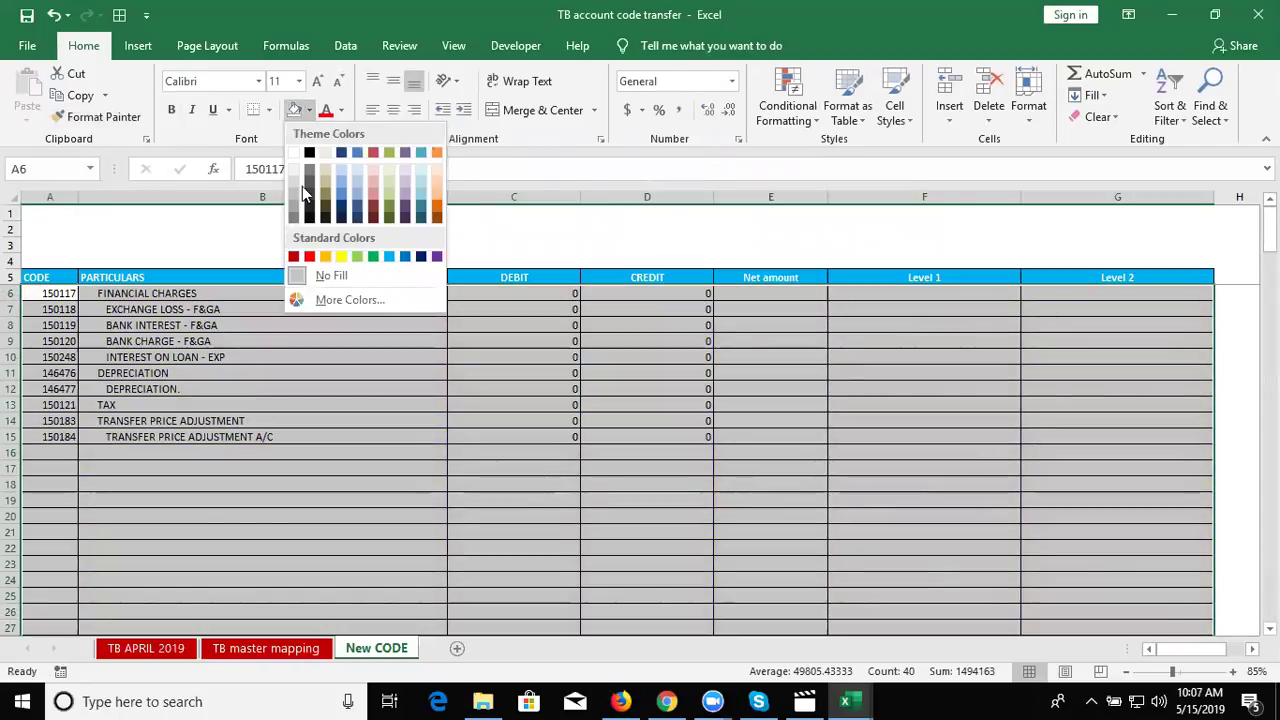
{"action": "left_click", "coordinate": [268, 110]}
{"action": "left_click", "coordinate": [268, 110]}
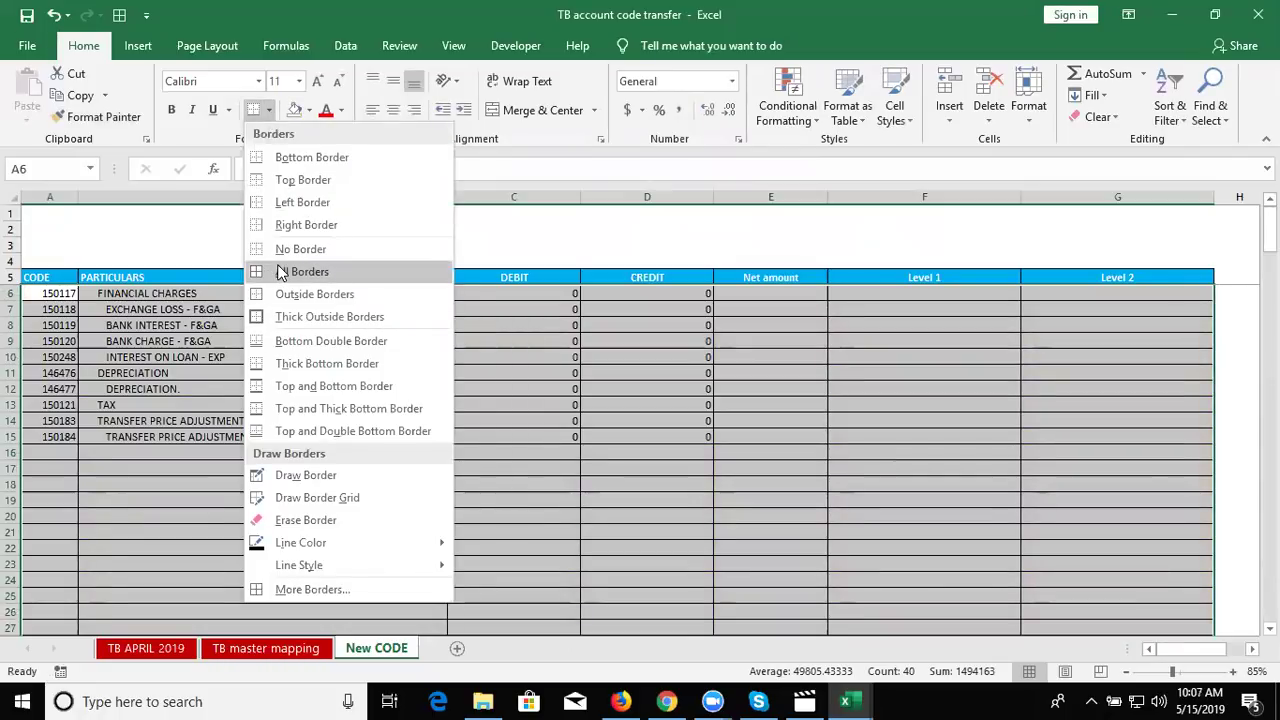
{"action": "left_click", "coordinate": [290, 271]}
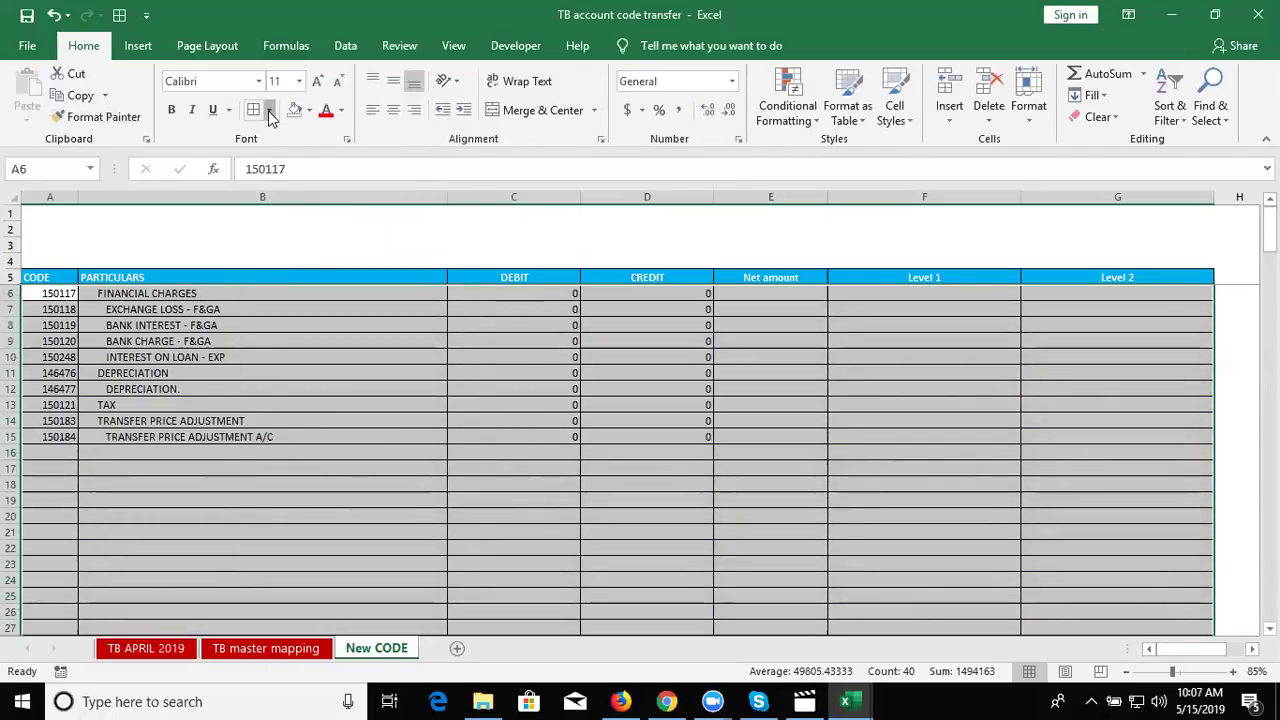
{"action": "left_click", "coordinate": [268, 110]}
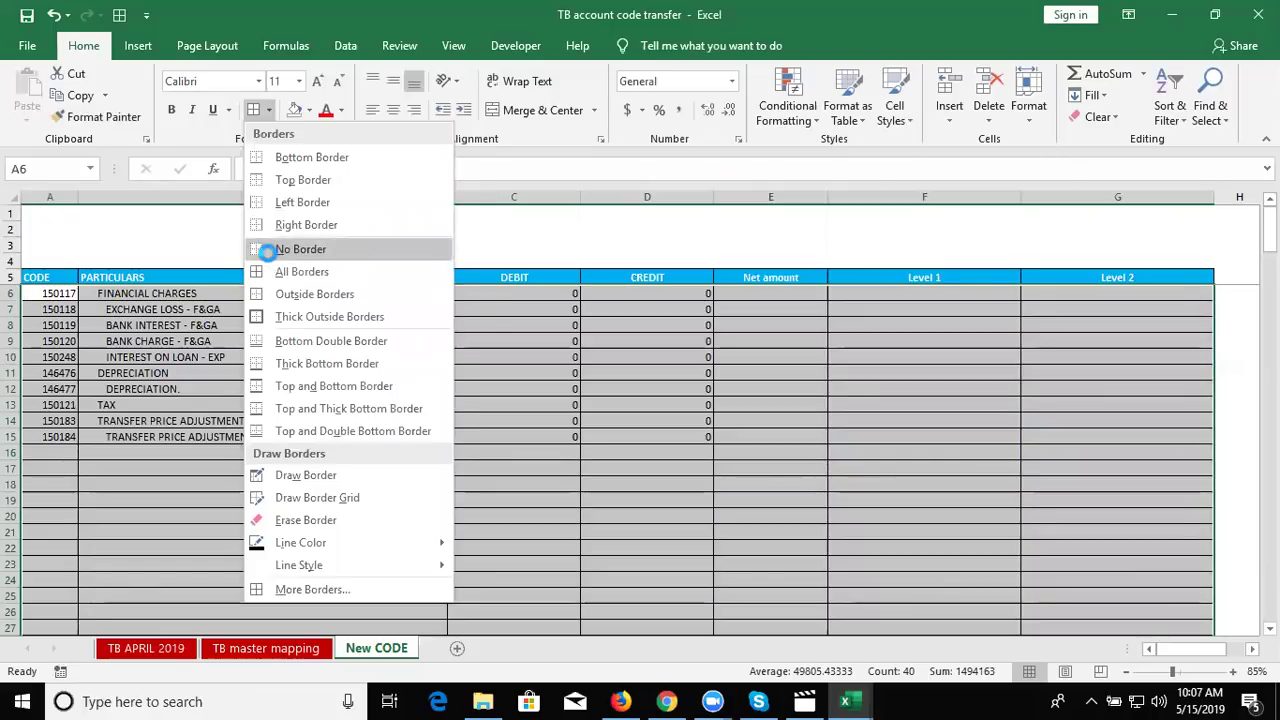
{"action": "left_click", "coordinate": [268, 250]}
{"action": "left_click", "coordinate": [273, 240]}
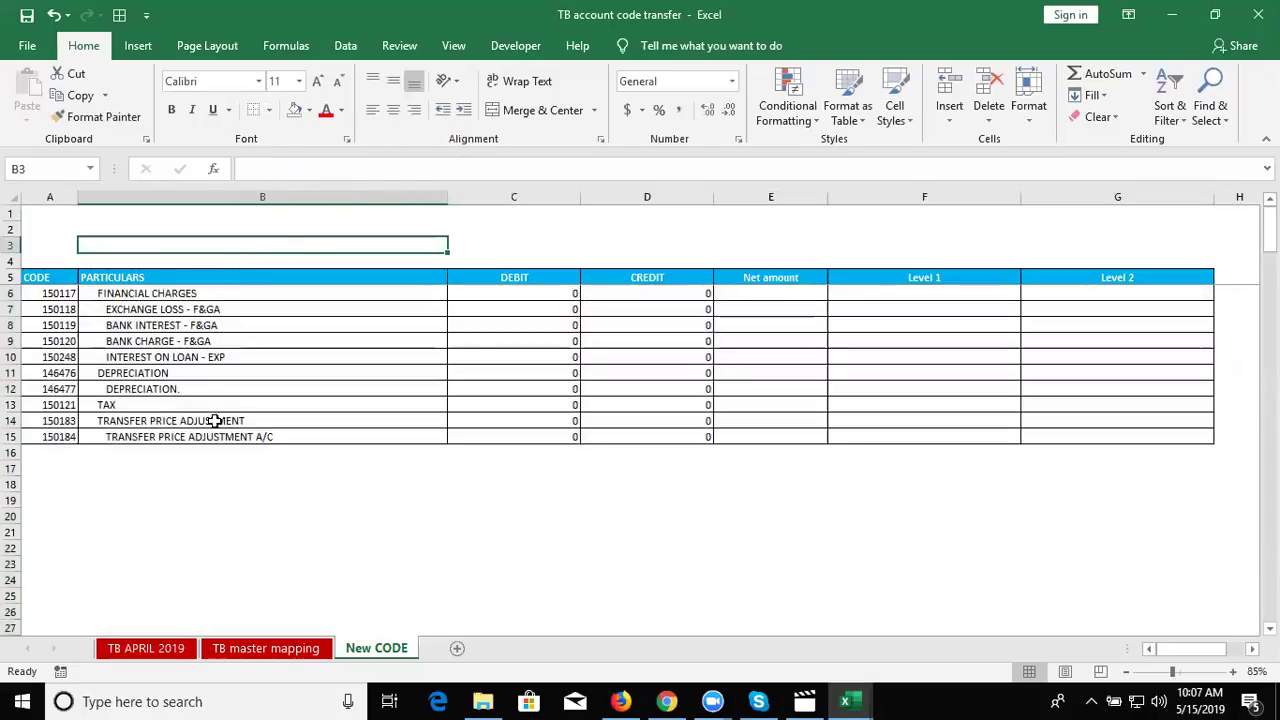
{"action": "left_click", "coordinate": [213, 432]}
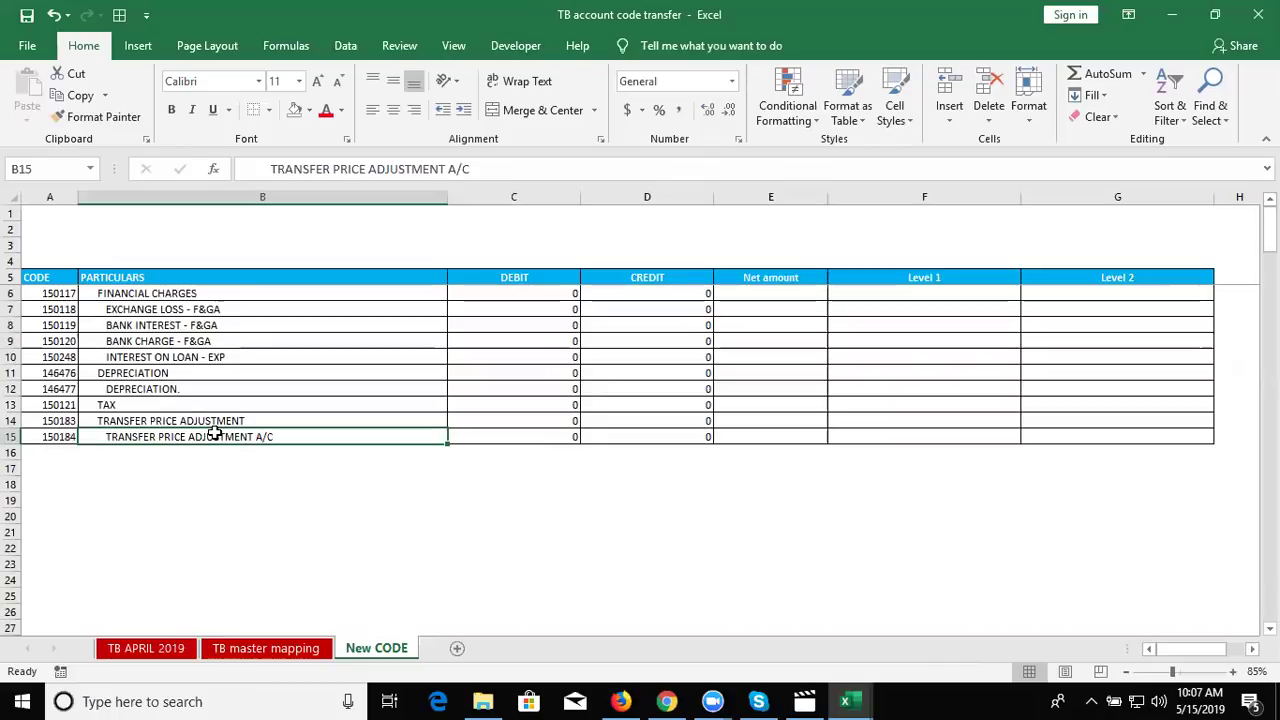
{"action": "left_click", "coordinate": [361, 461]}
{"action": "left_click", "coordinate": [428, 260]}
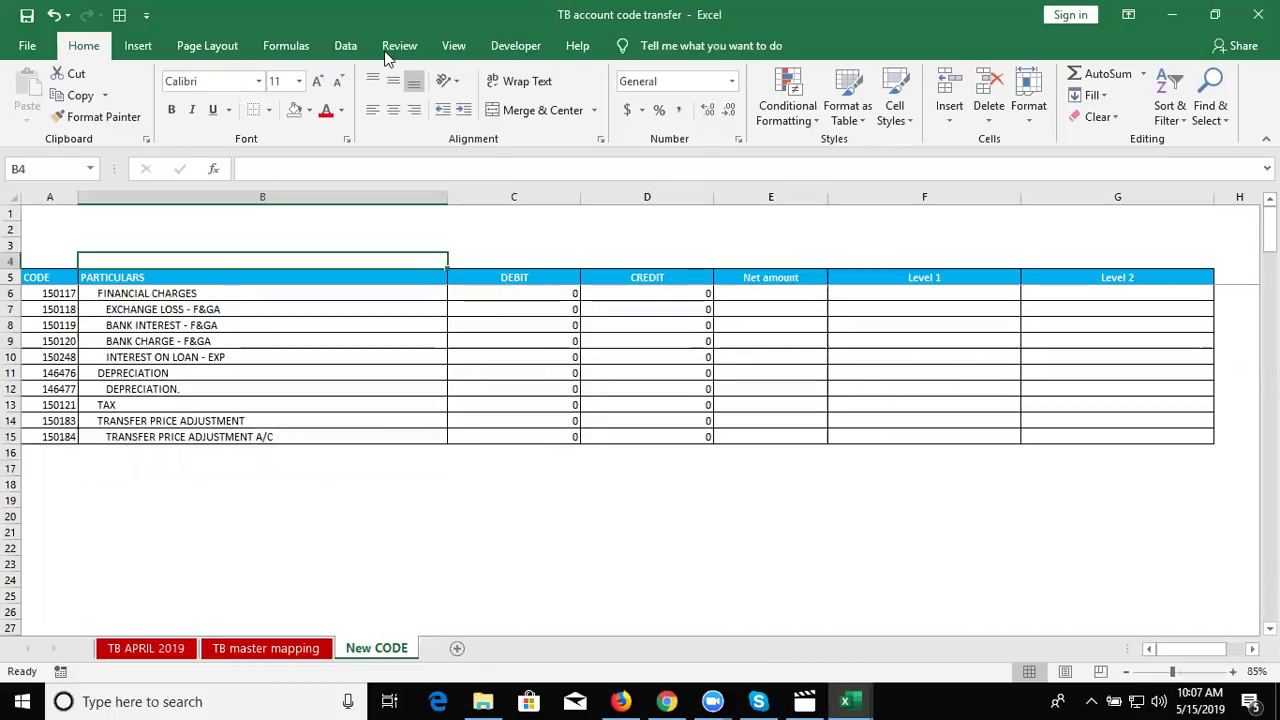
Step: Draw a form control button above the table over columns C and D
{"action": "left_click", "coordinate": [514, 46]}
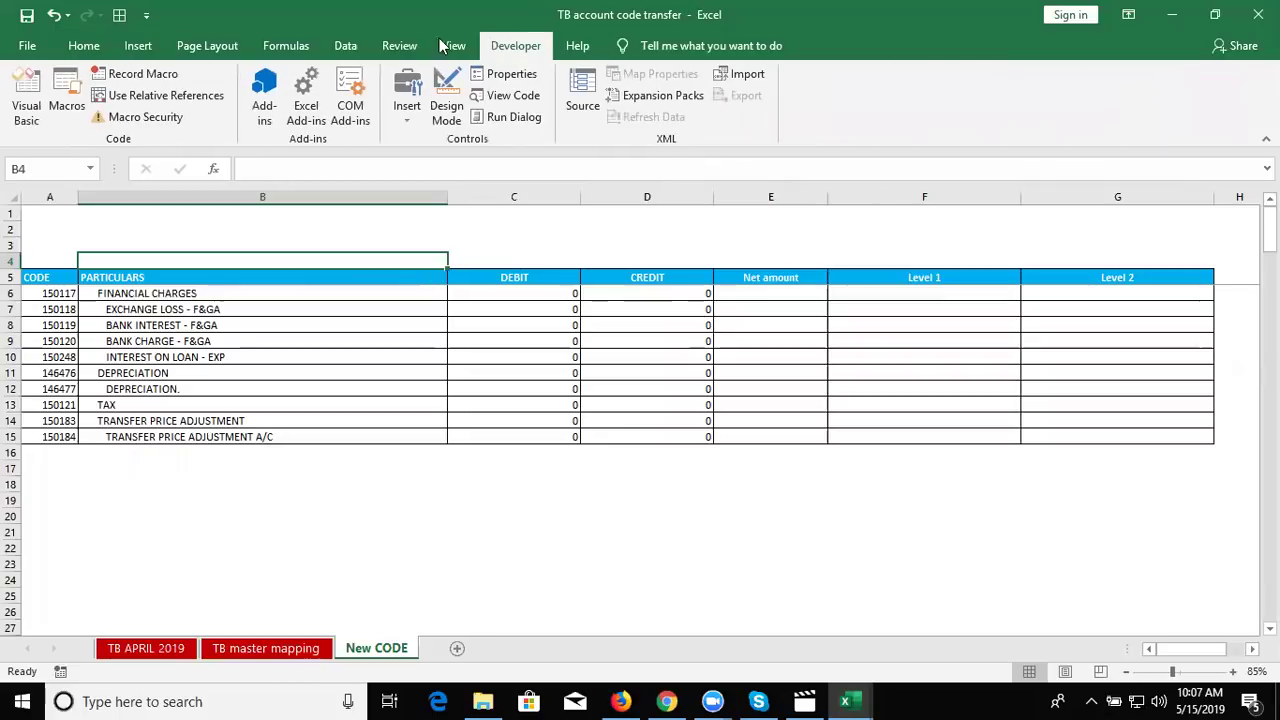
{"action": "left_click", "coordinate": [410, 110]}
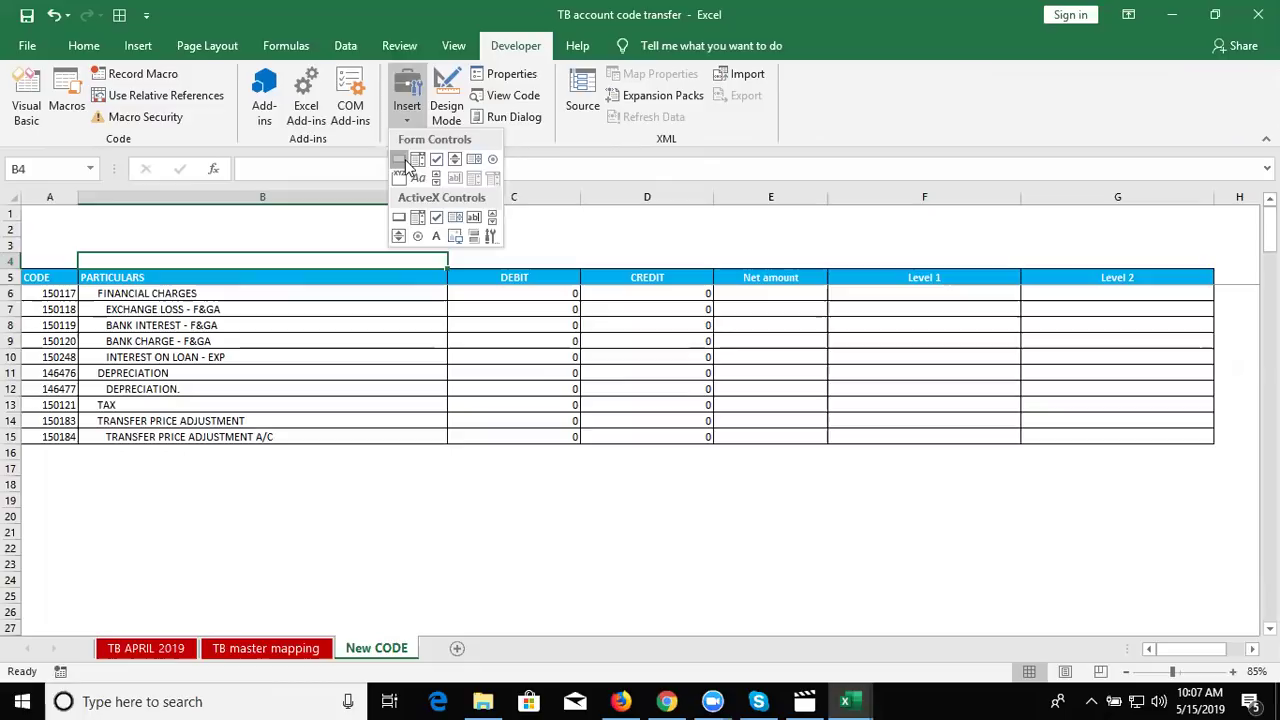
{"action": "left_click", "coordinate": [398, 159]}
{"action": "left_click_drag", "start_coordinate": [482, 221], "coordinate": [615, 247]}
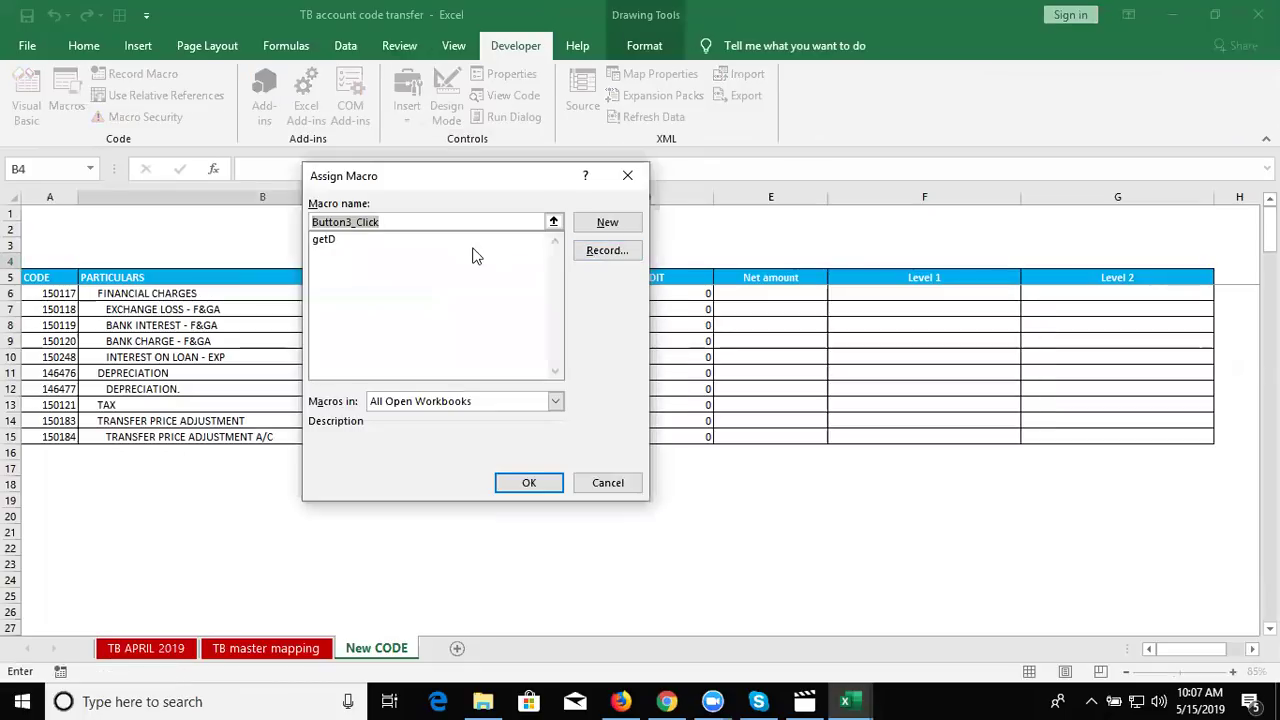
Step: Assign the getD macro to the button and clear its default caption
{"action": "left_click", "coordinate": [437, 247]}
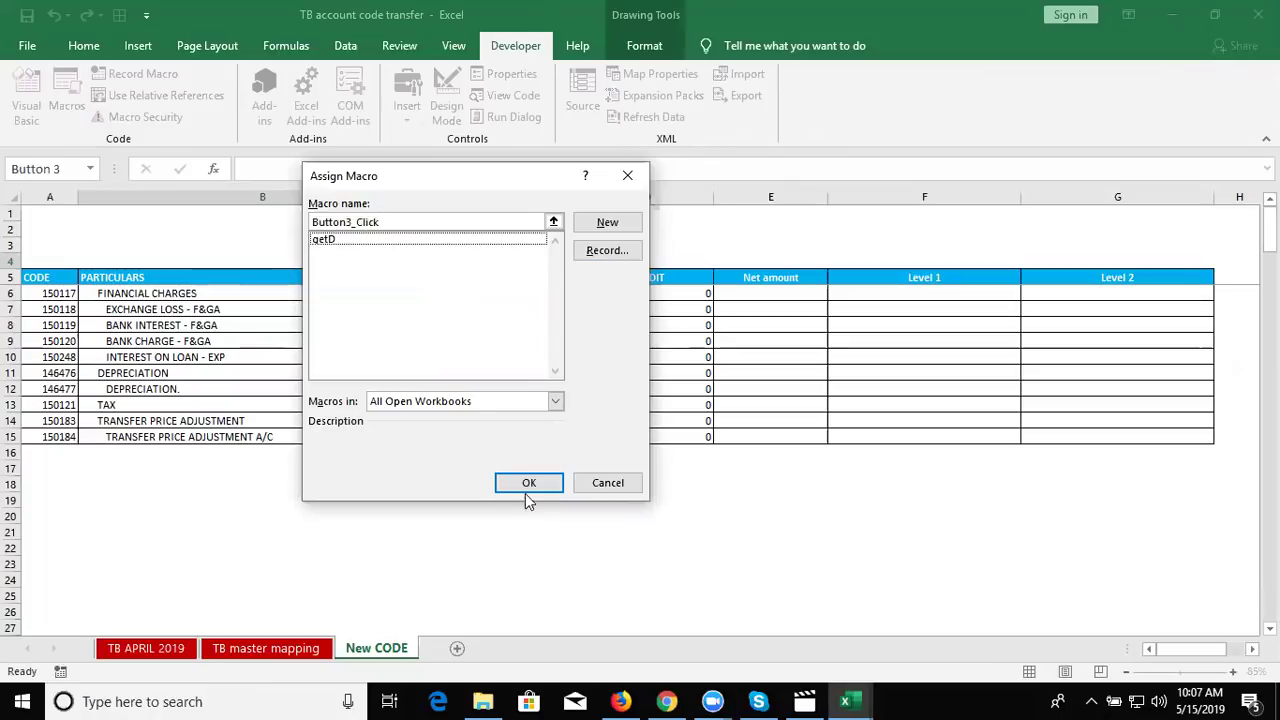
{"action": "left_click", "coordinate": [330, 242]}
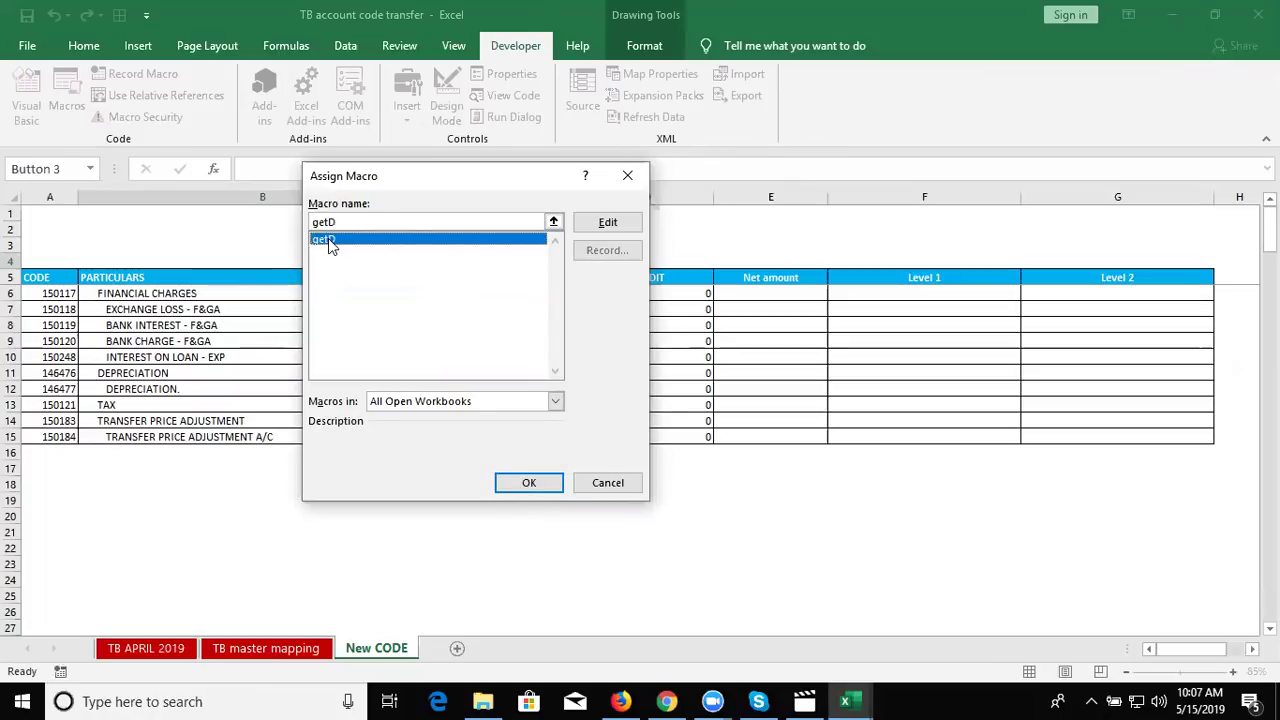
{"action": "left_click", "coordinate": [527, 479]}
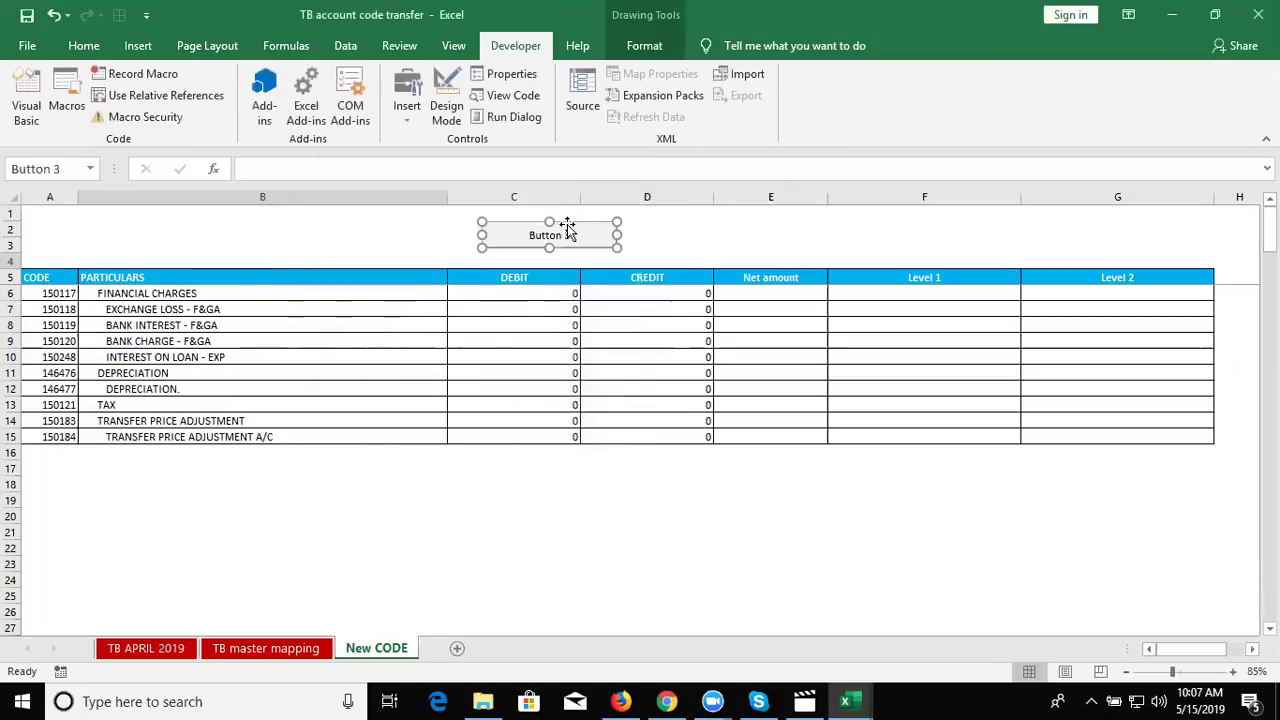
{"action": "left_click", "coordinate": [564, 237]}
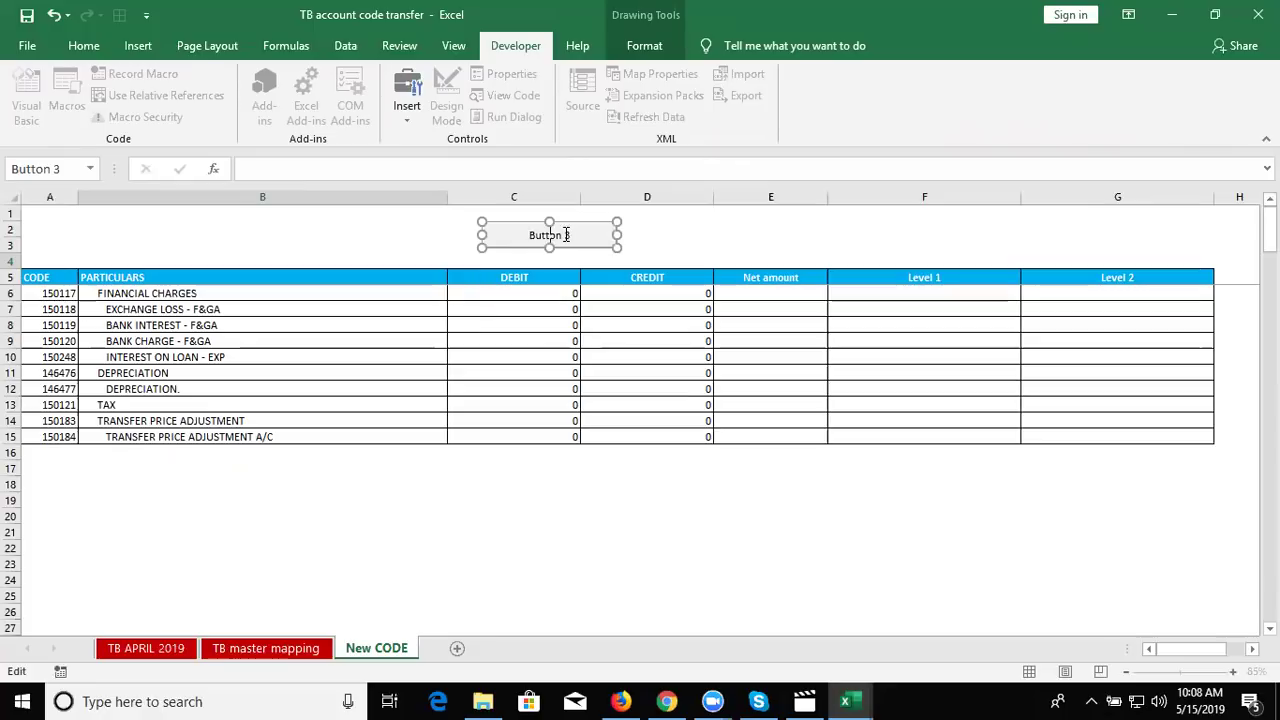
{"action": "key", "text": "Escape"}
{"action": "key", "text": "Escape"}
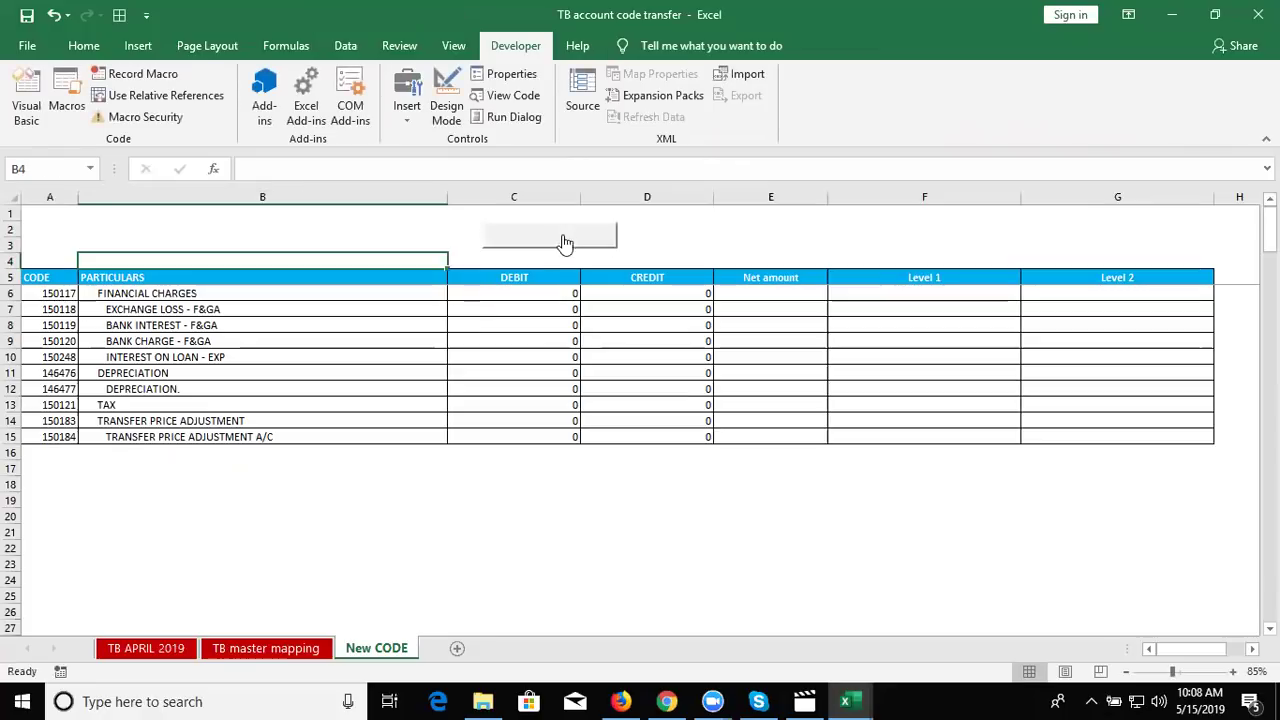
Step: Caption the button 'Get New Code'
{"action": "right_click", "coordinate": [552, 246]}
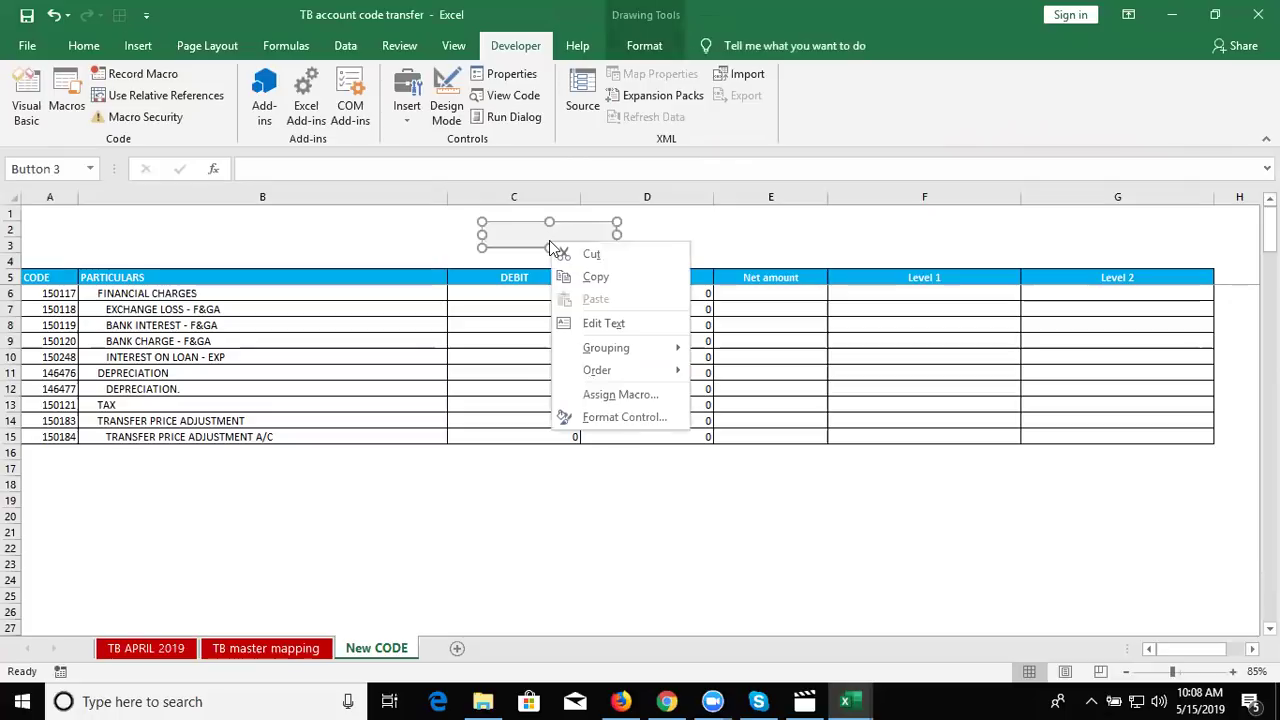
{"action": "left_click", "coordinate": [628, 323]}
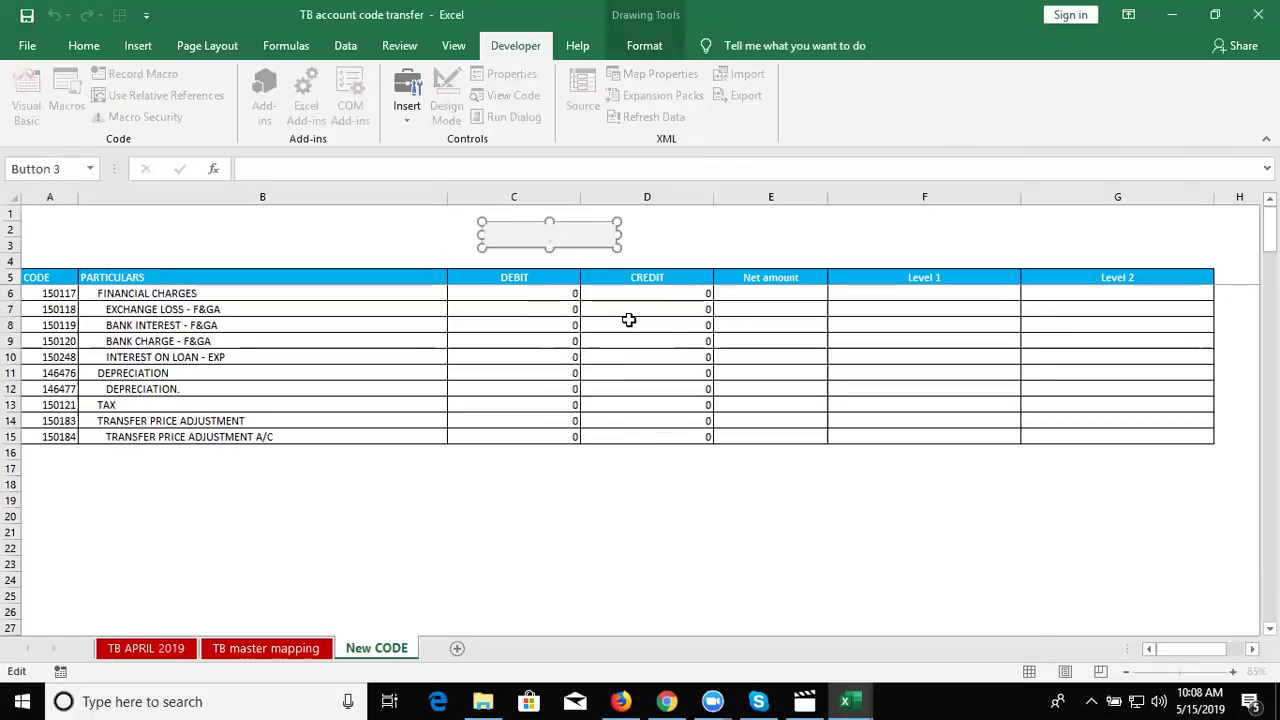
{"action": "type", "text": "Ge"}
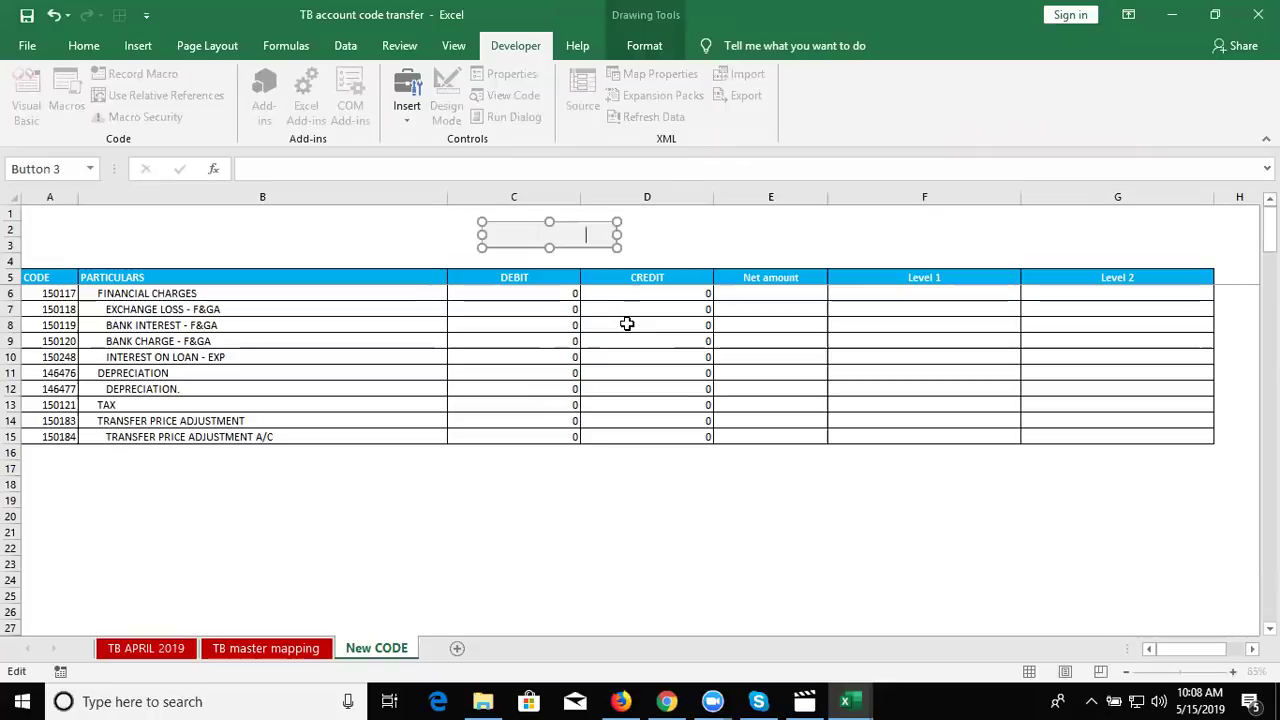
{"action": "left_click", "coordinate": [594, 310]}
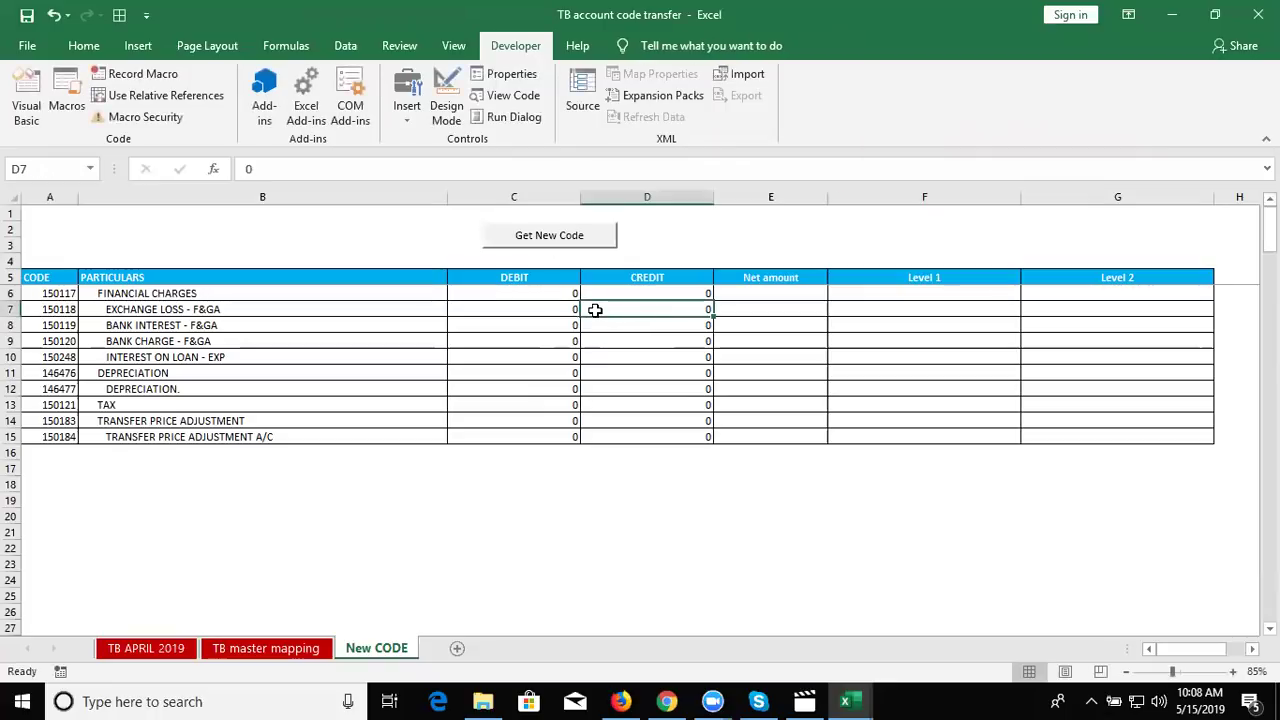
Step: Check the TB APRIL 2019 and TB master mapping sheets, then reopen the getD code in VBA
{"action": "left_click", "coordinate": [501, 299]}
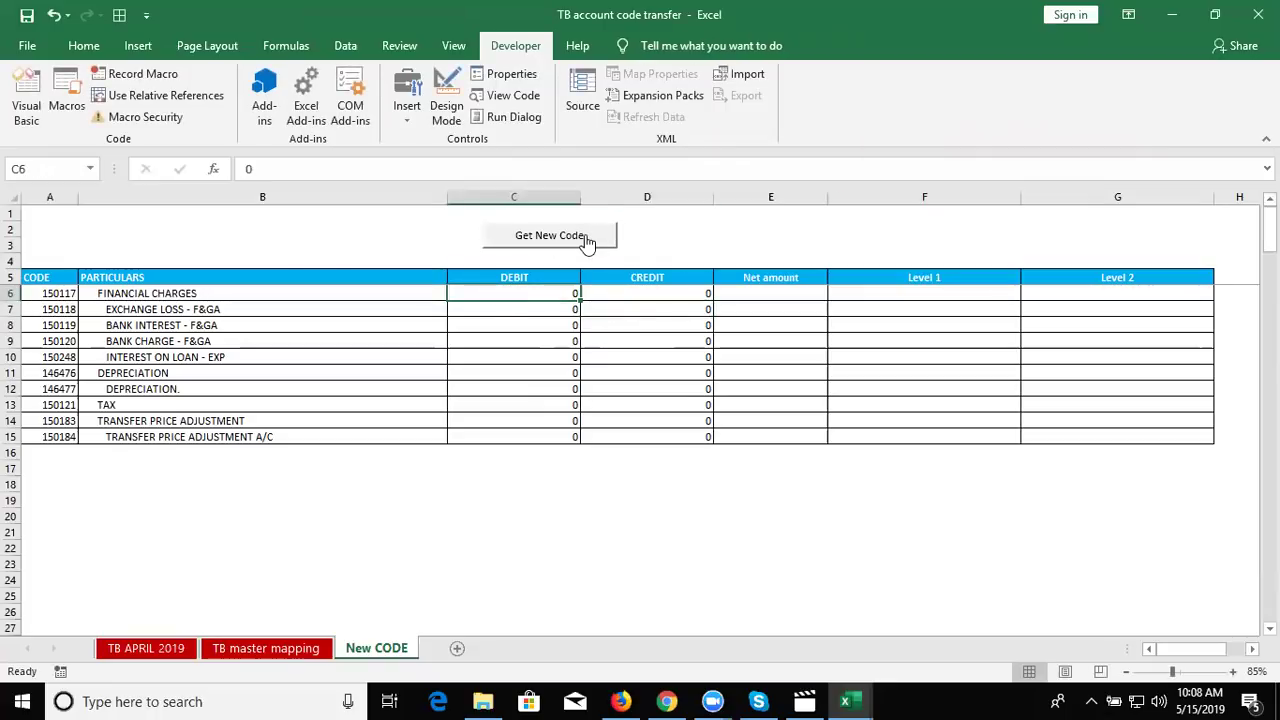
{"action": "left_click", "coordinate": [155, 645]}
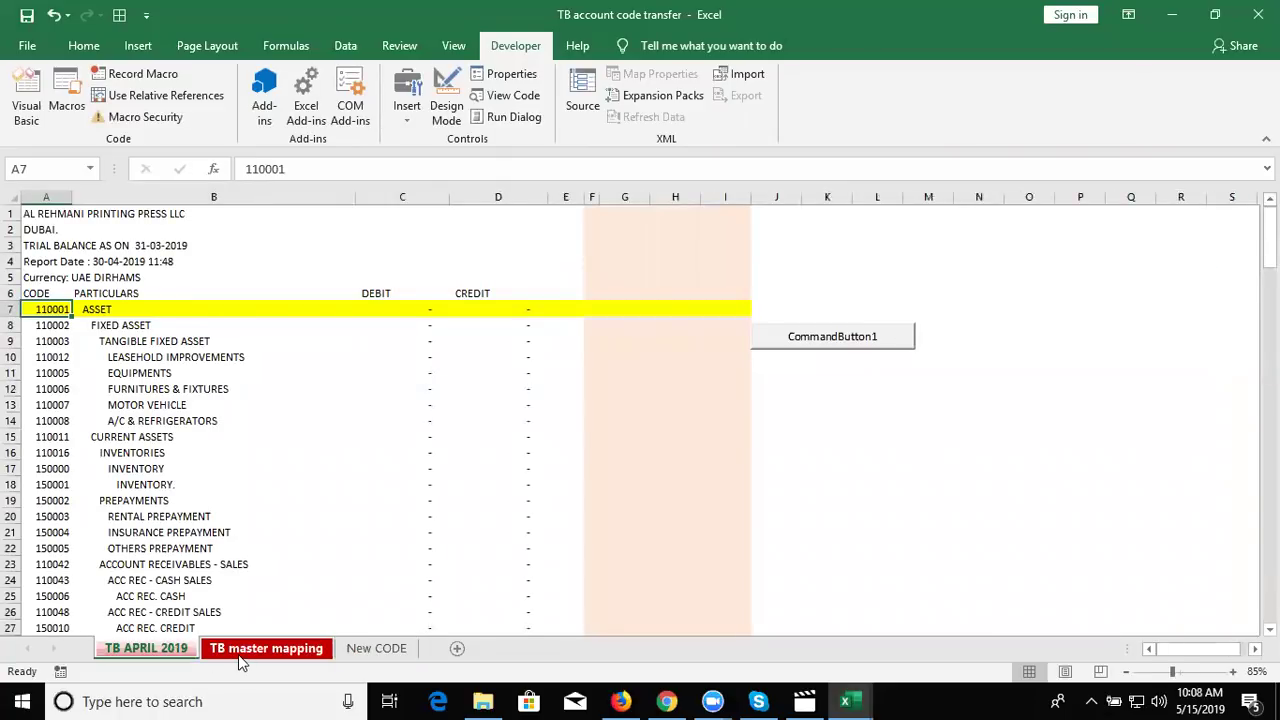
{"action": "left_click", "coordinate": [240, 658]}
{"action": "left_click", "coordinate": [360, 648]}
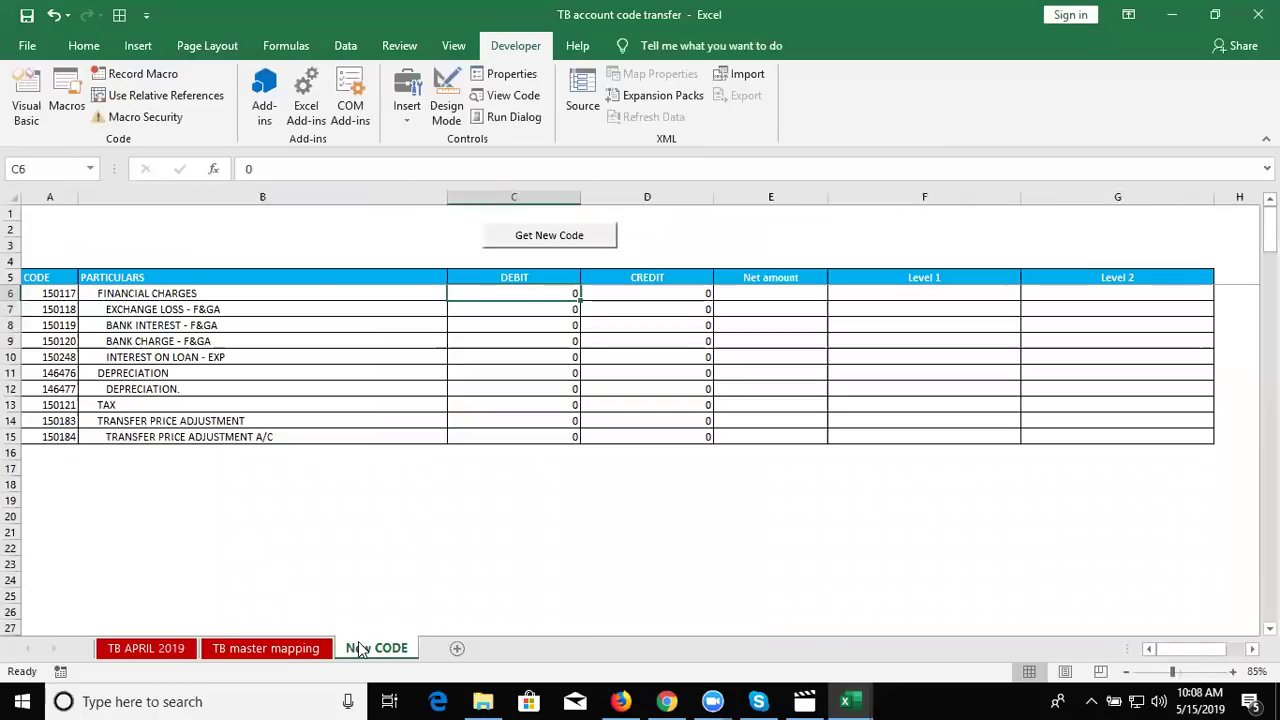
{"action": "key", "text": "alt+F11"}
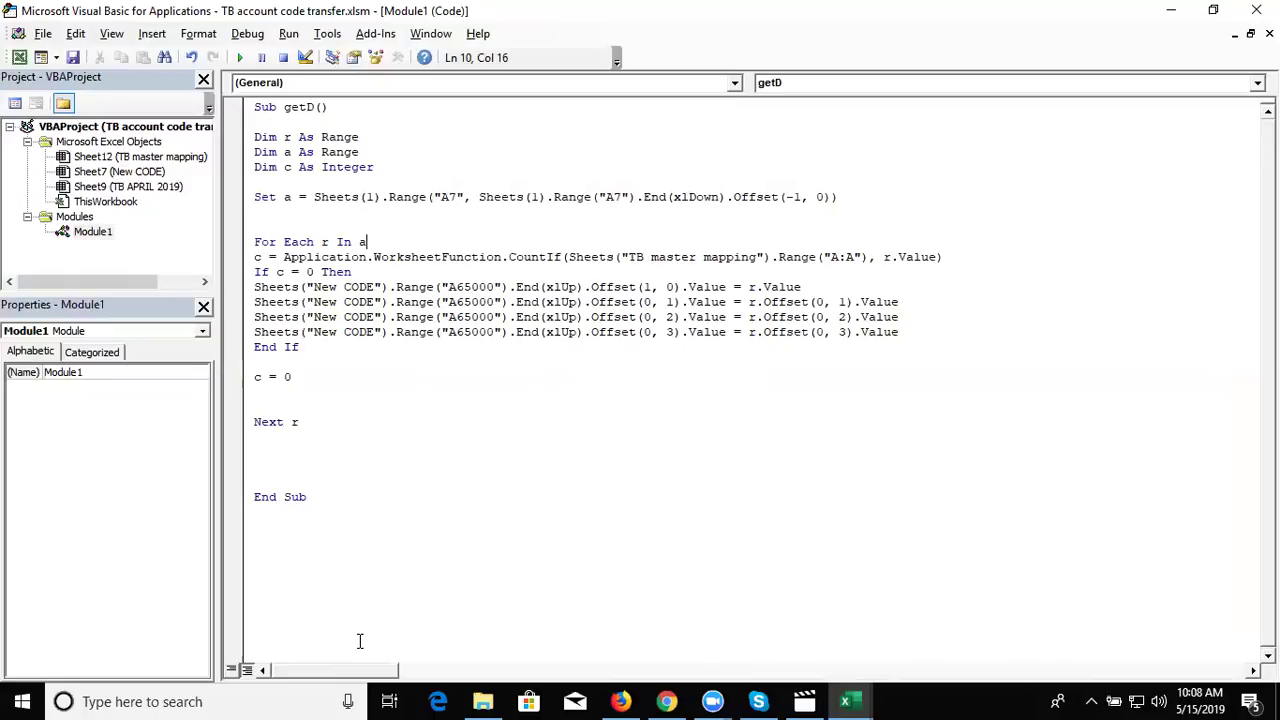
Step: Start a COUNTIF formula in cell E7 of the TB APRIL 2019 sheet
{"action": "key", "text": "alt+F11"}
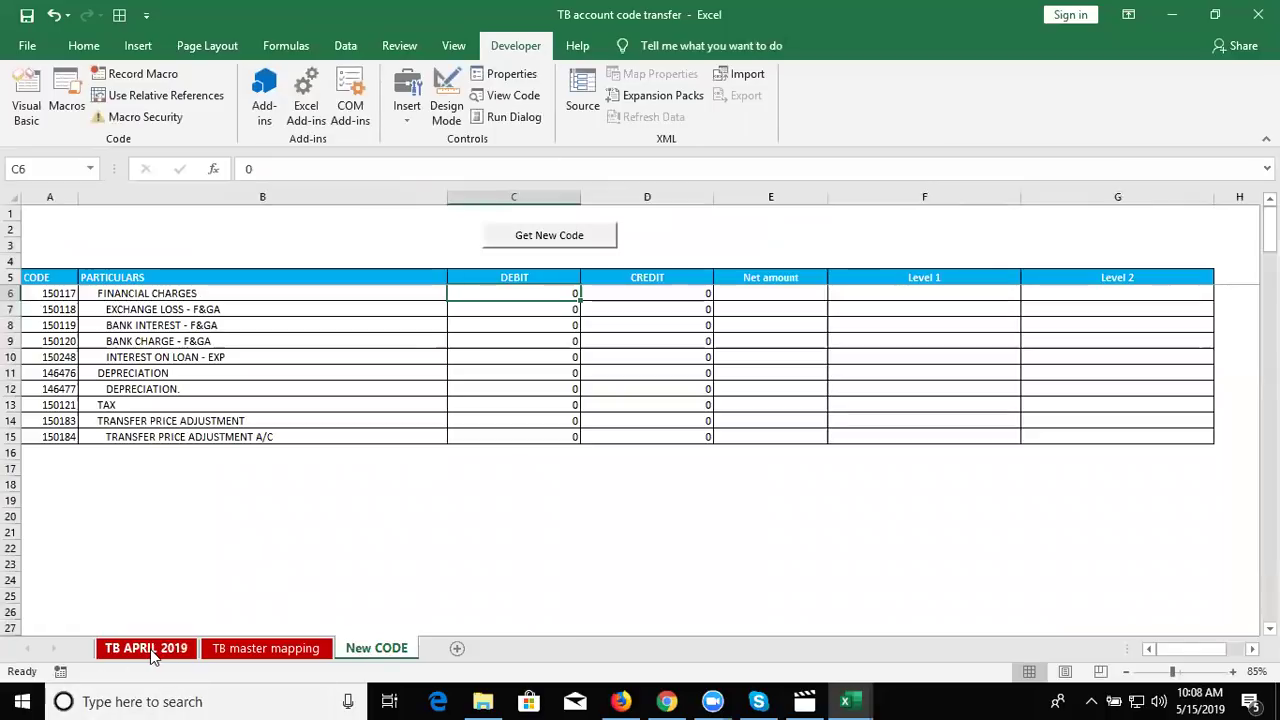
{"action": "left_click", "coordinate": [153, 650]}
{"action": "key", "text": "Right"}
{"action": "key", "text": "Right"}
{"action": "key", "text": "Right"}
{"action": "key", "text": "Right"}
{"action": "key", "text": "Right"}
{"action": "key", "text": "Left"}
{"action": "key", "text": "Left"}
{"action": "key", "text": "Right"}
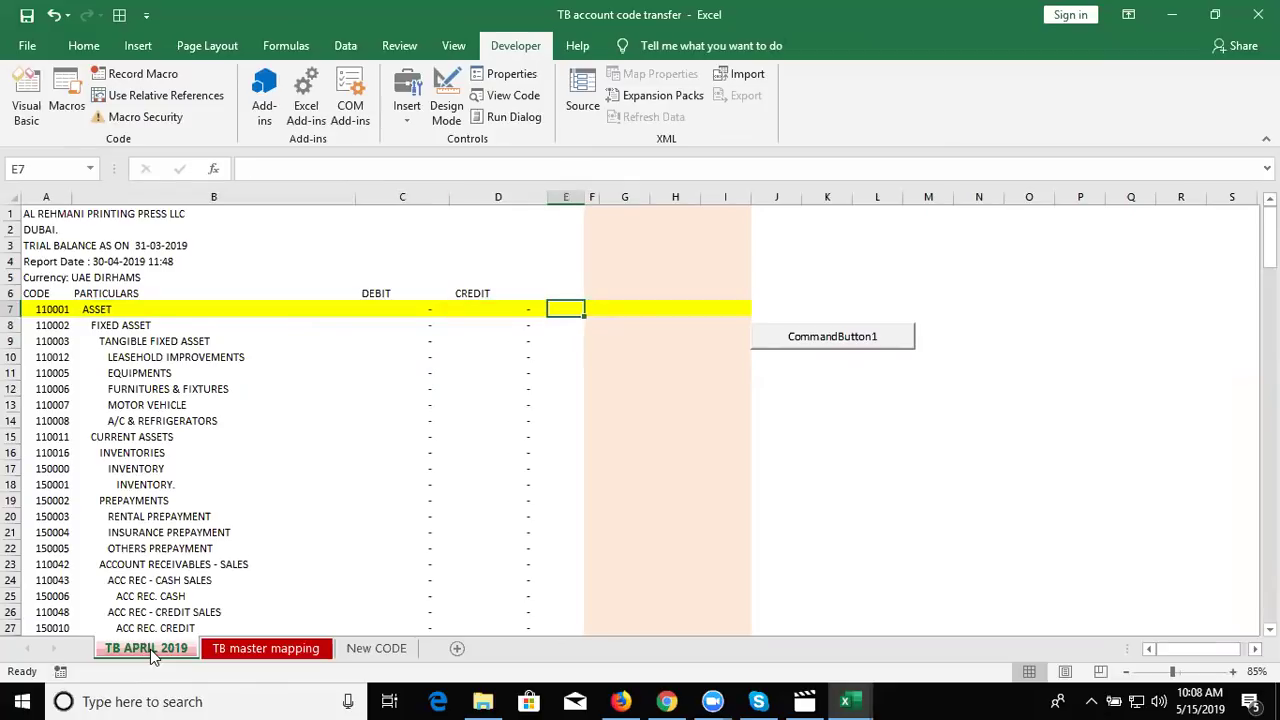
{"action": "type", "text": "=cou"}
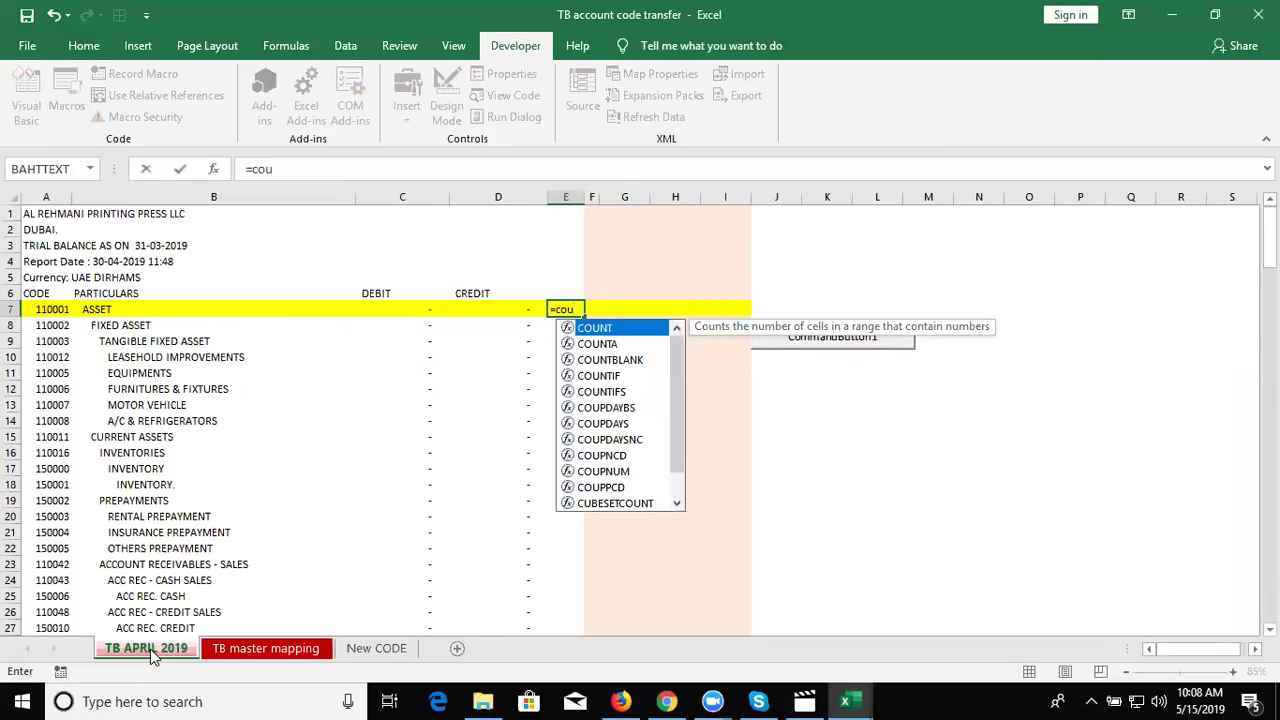
{"action": "key", "text": "Down"}
{"action": "key", "text": "Down"}
{"action": "key", "text": "Down"}
{"action": "key", "text": "Down"}
{"action": "key", "text": "Tab"}
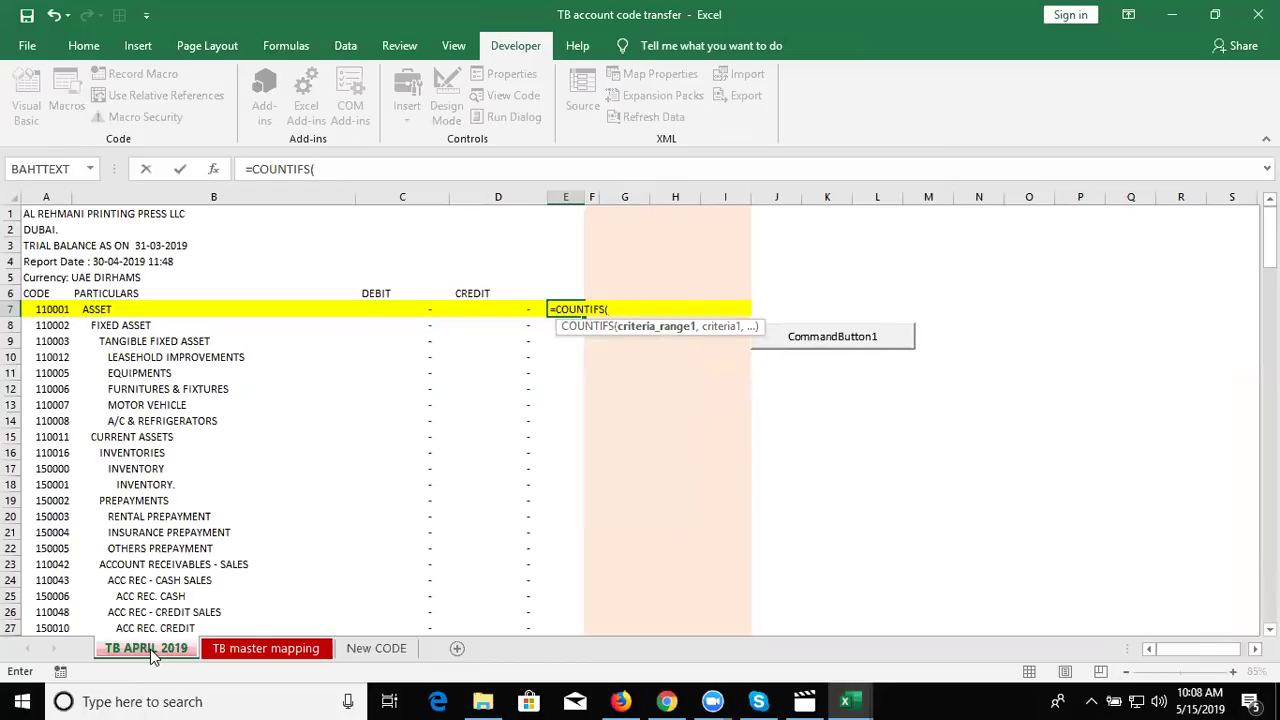
{"action": "key", "text": "BackSpace"}
{"action": "key", "text": "BackSpace"}
{"action": "key", "text": "Tab"}
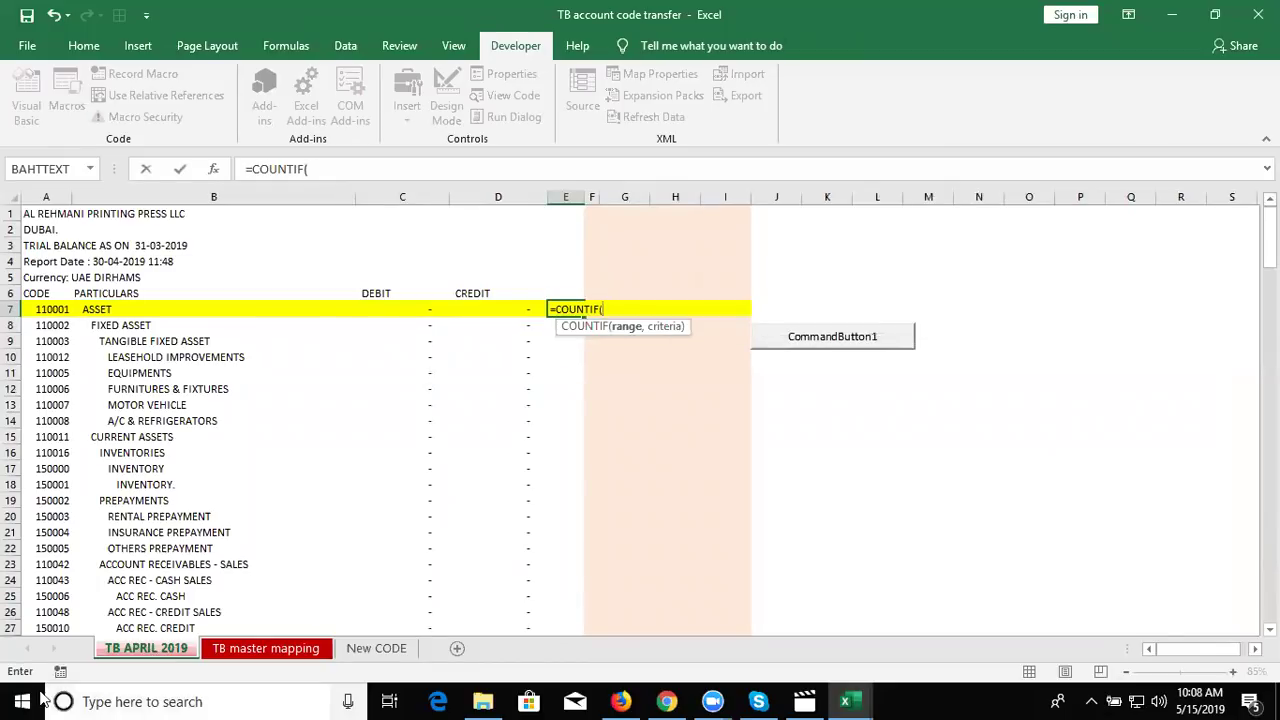
Step: Complete E7 as =COUNTIF('TB master mapping'!A:A,'TB APRIL 2019'!A7)
{"action": "left_click", "coordinate": [243, 651]}
{"action": "left_click", "coordinate": [75, 188]}
{"action": "type", "text": ","}
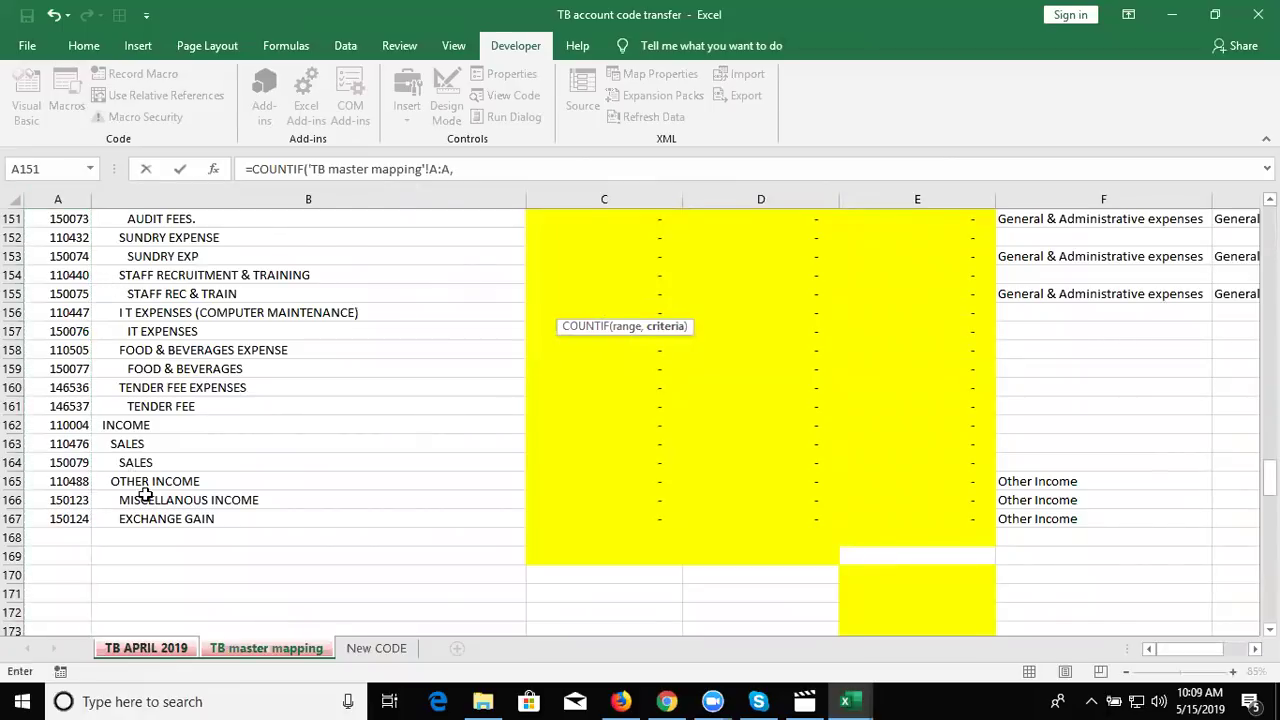
{"action": "left_click", "coordinate": [150, 648]}
{"action": "left_click", "coordinate": [57, 309]}
{"action": "key", "text": "Return"}
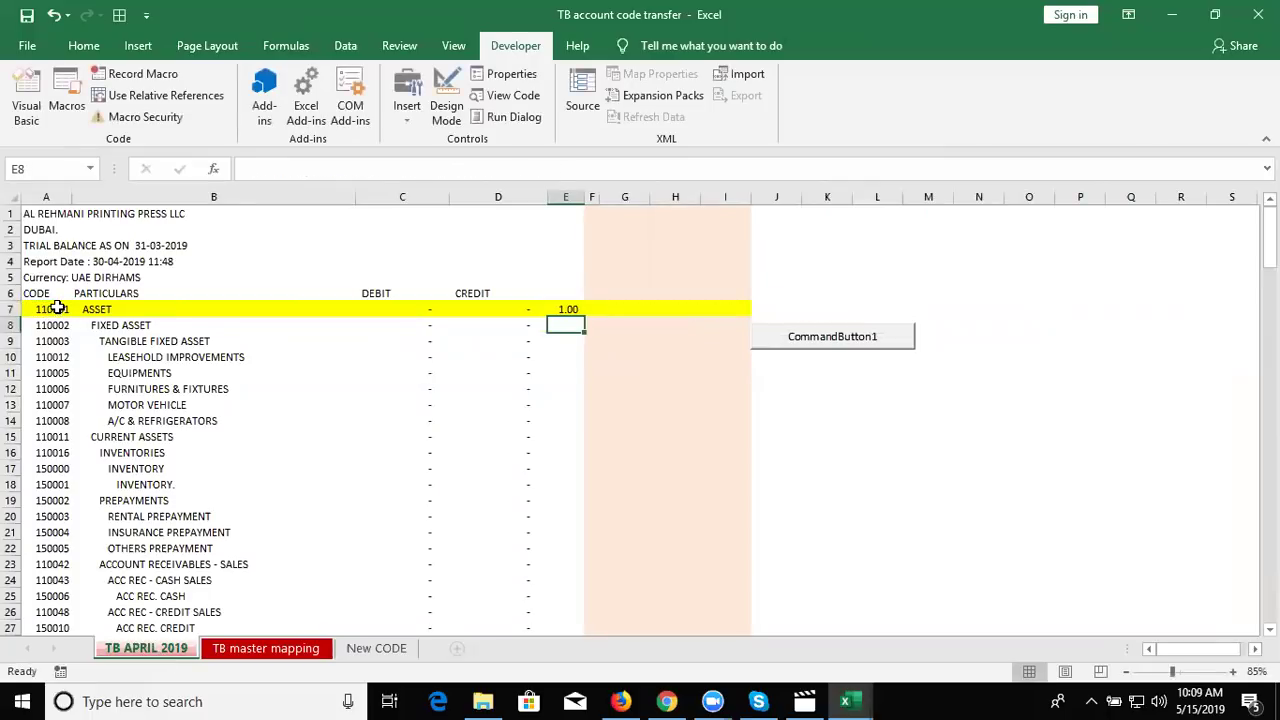
Step: Fill the COUNTIF formula down column E and add filters to the table
{"action": "key", "text": "Up"}
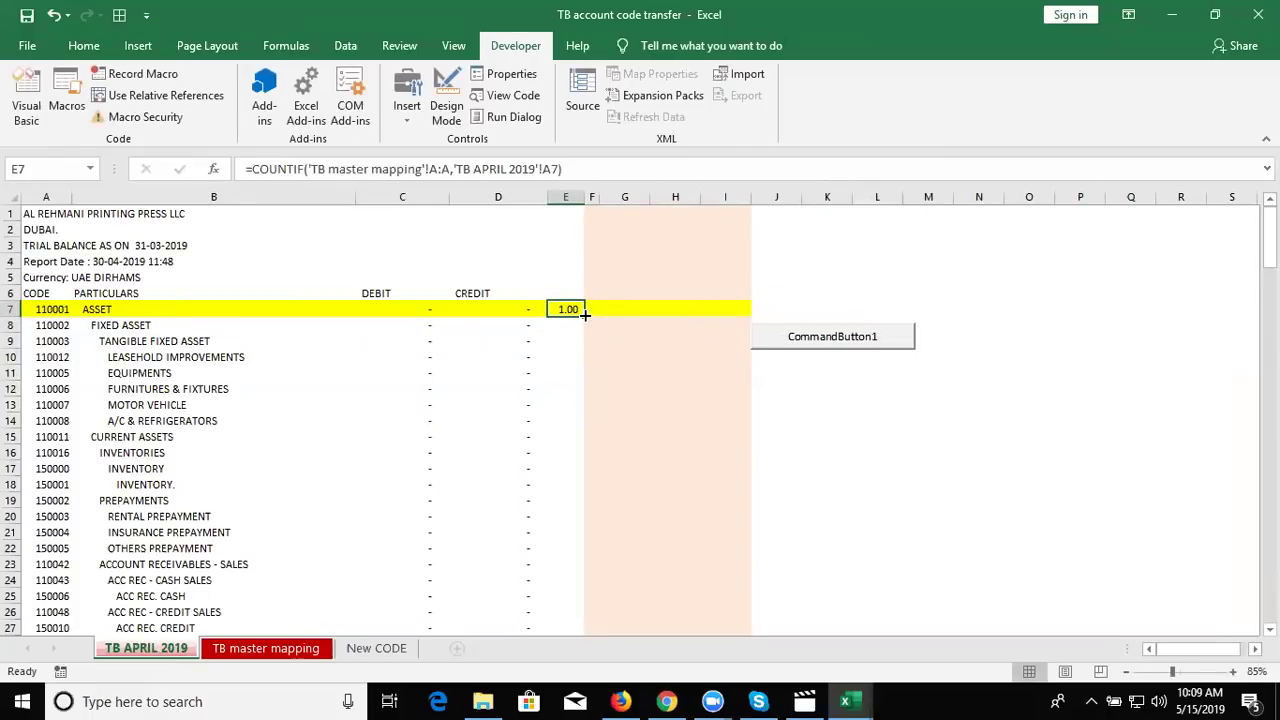
{"action": "double_click", "coordinate": [585, 316]}
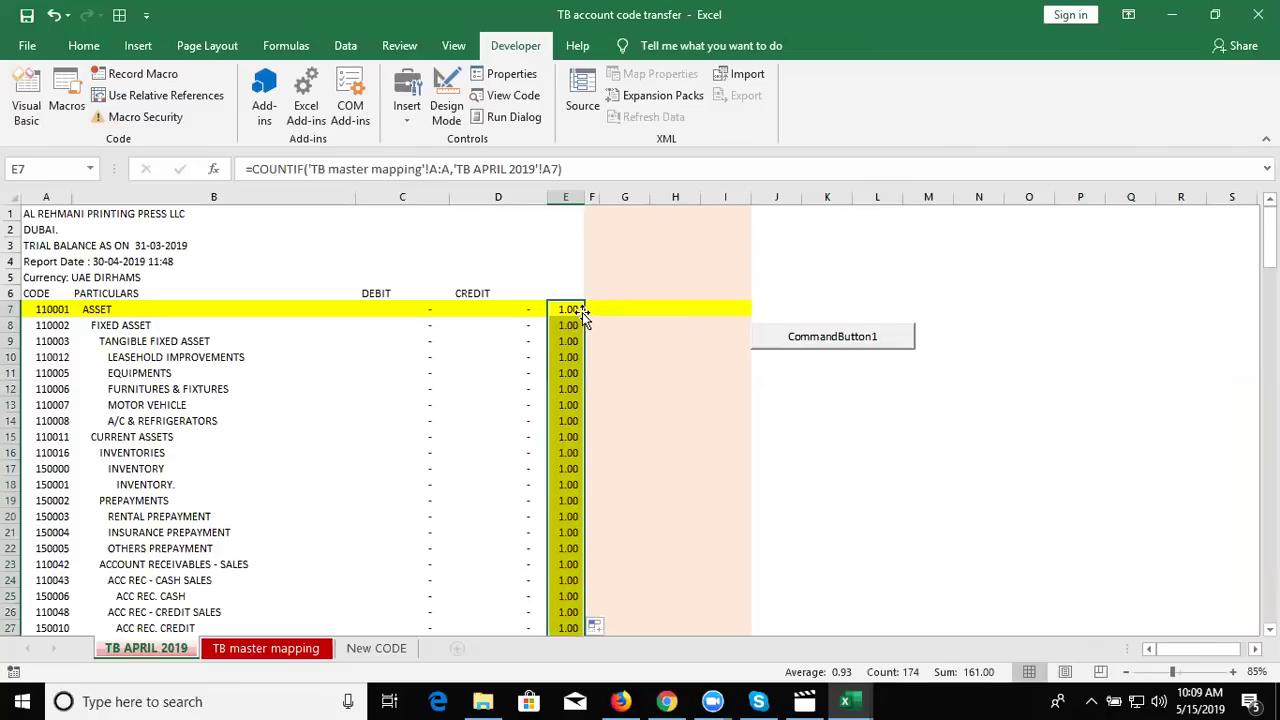
{"action": "left_click", "coordinate": [570, 293]}
{"action": "key", "text": "ctrl+shift+l"}
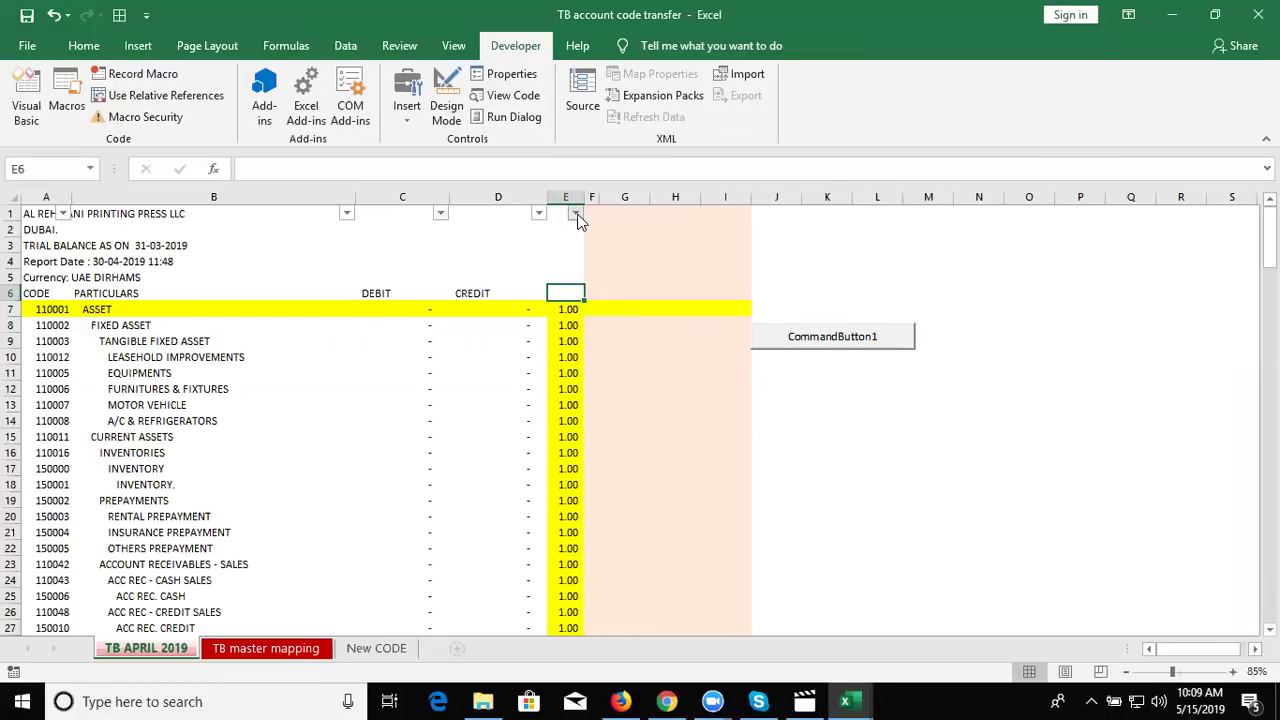
{"action": "left_click", "coordinate": [576, 214]}
{"action": "left_click", "coordinate": [389, 411]}
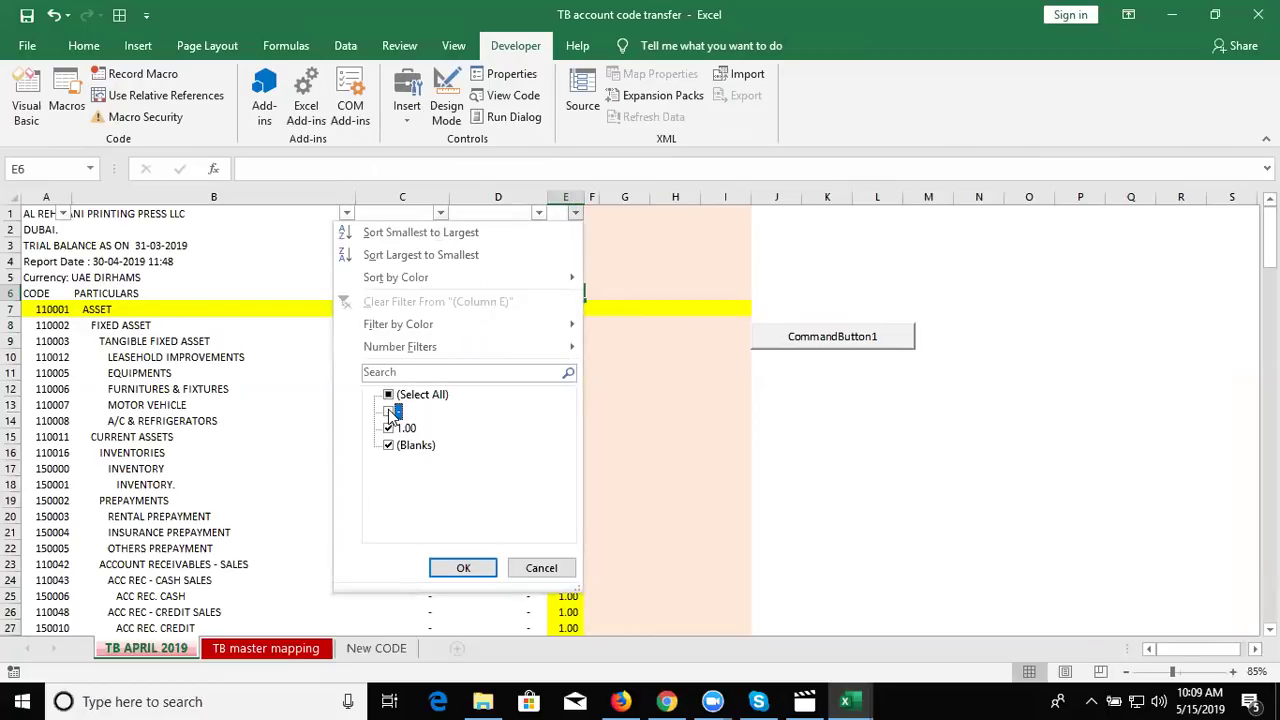
{"action": "left_click", "coordinate": [389, 396]}
{"action": "left_click", "coordinate": [389, 396]}
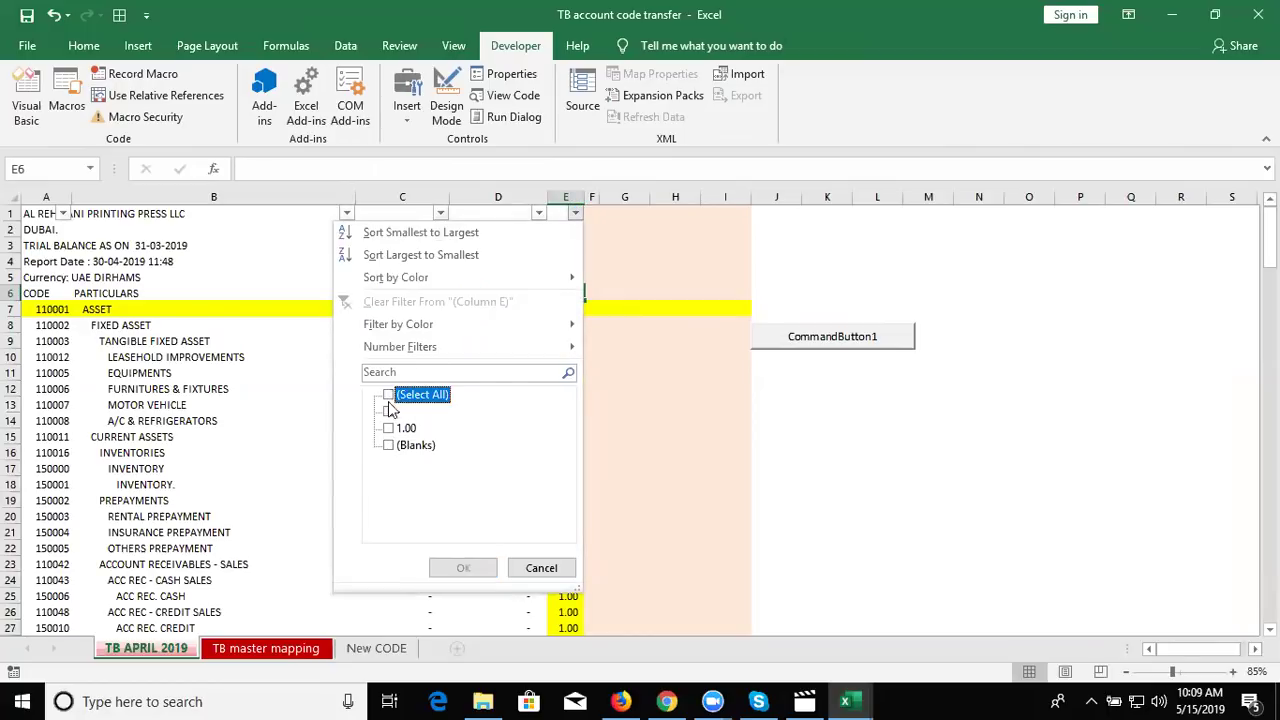
{"action": "left_click", "coordinate": [389, 411]}
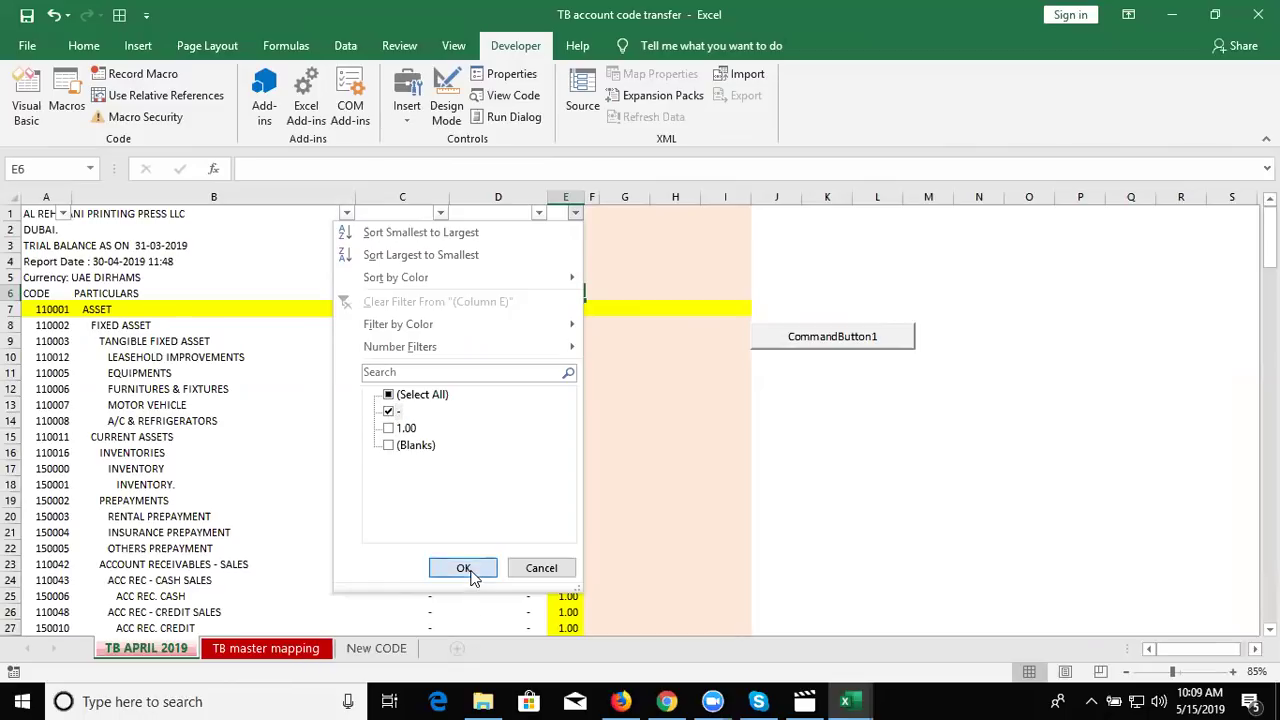
{"action": "left_click", "coordinate": [463, 568]}
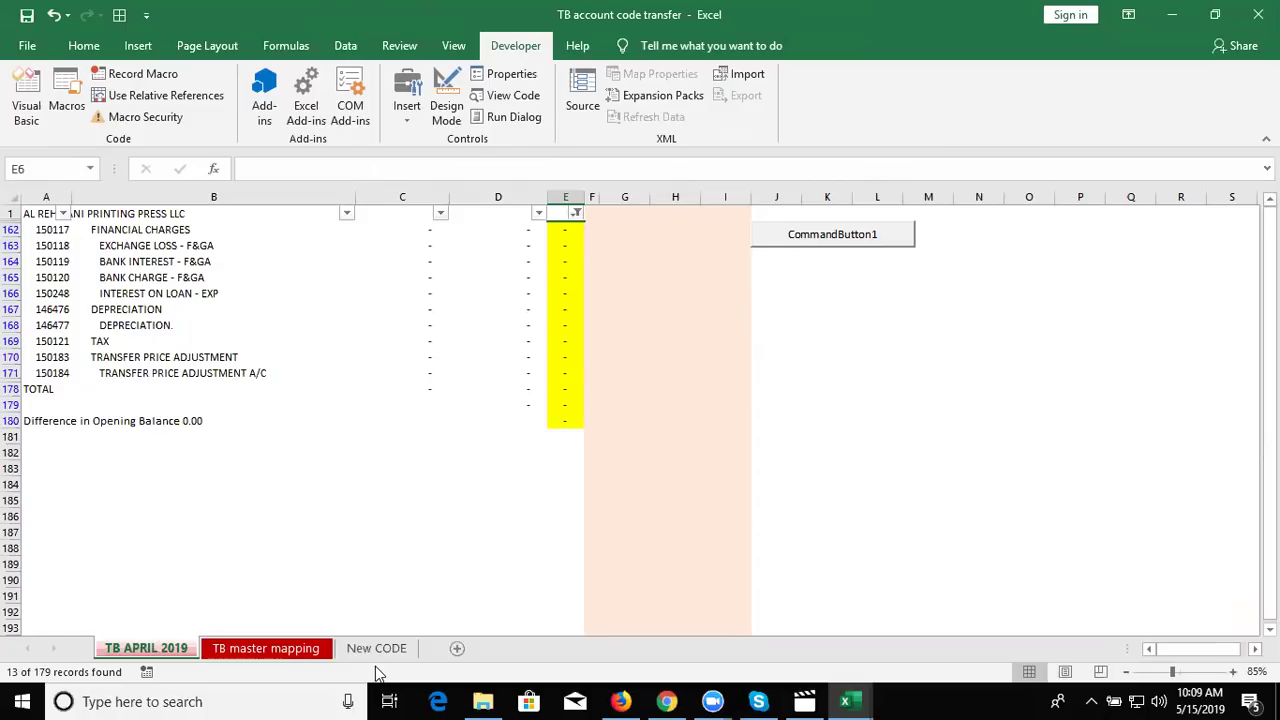
{"action": "left_click", "coordinate": [576, 214]}
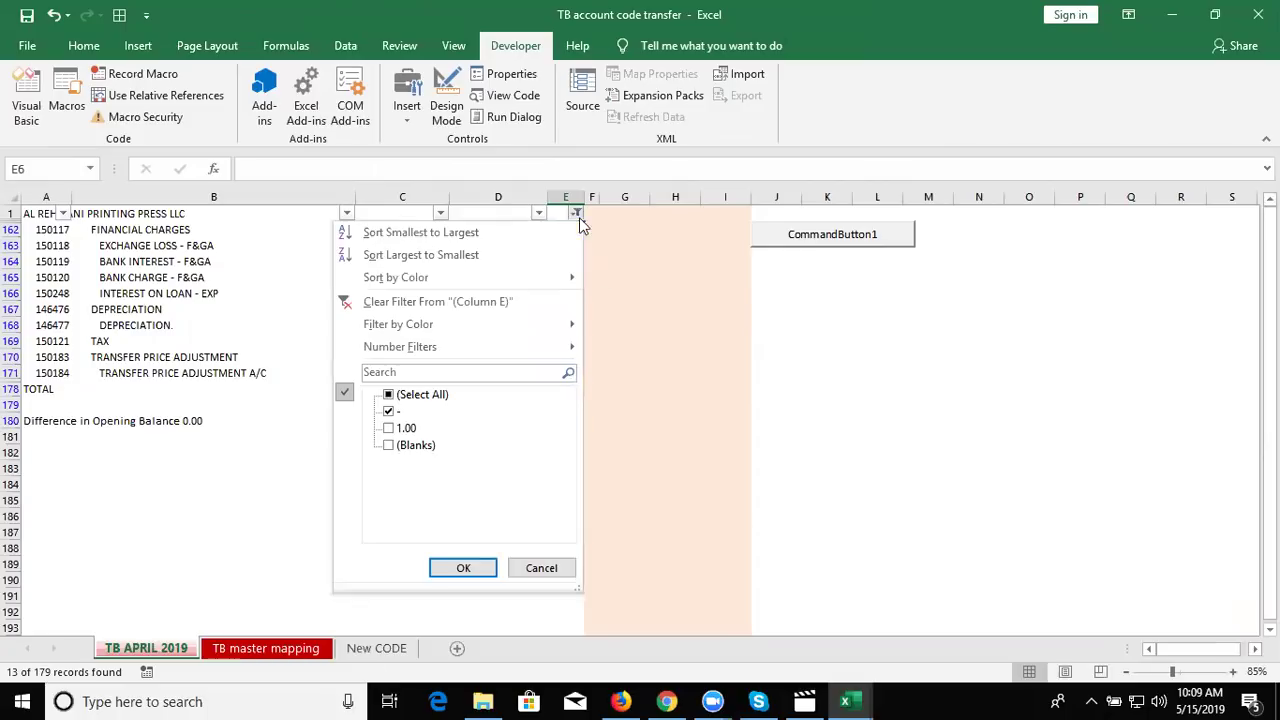
{"action": "left_click", "coordinate": [389, 395]}
{"action": "left_click", "coordinate": [481, 578]}
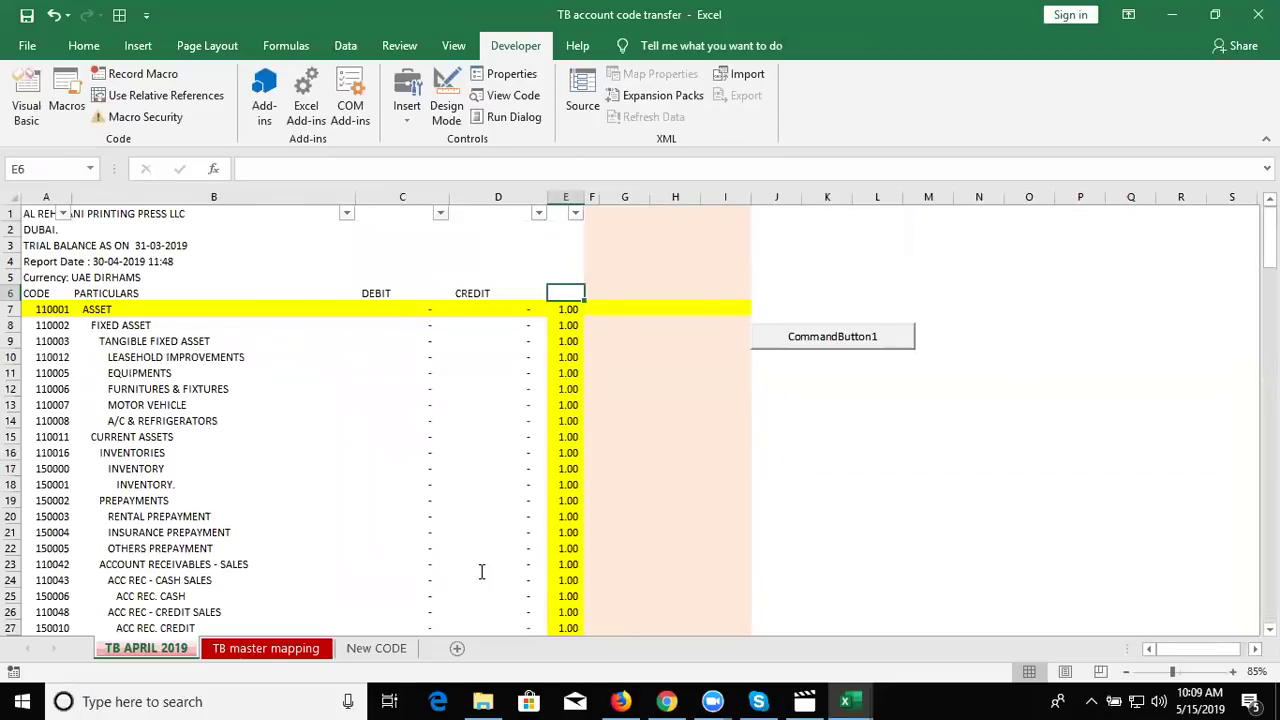
Step: Compare E7's COUNTIF formula with the CountIf line and A:A range in getD
{"action": "key", "text": "alt+F11"}
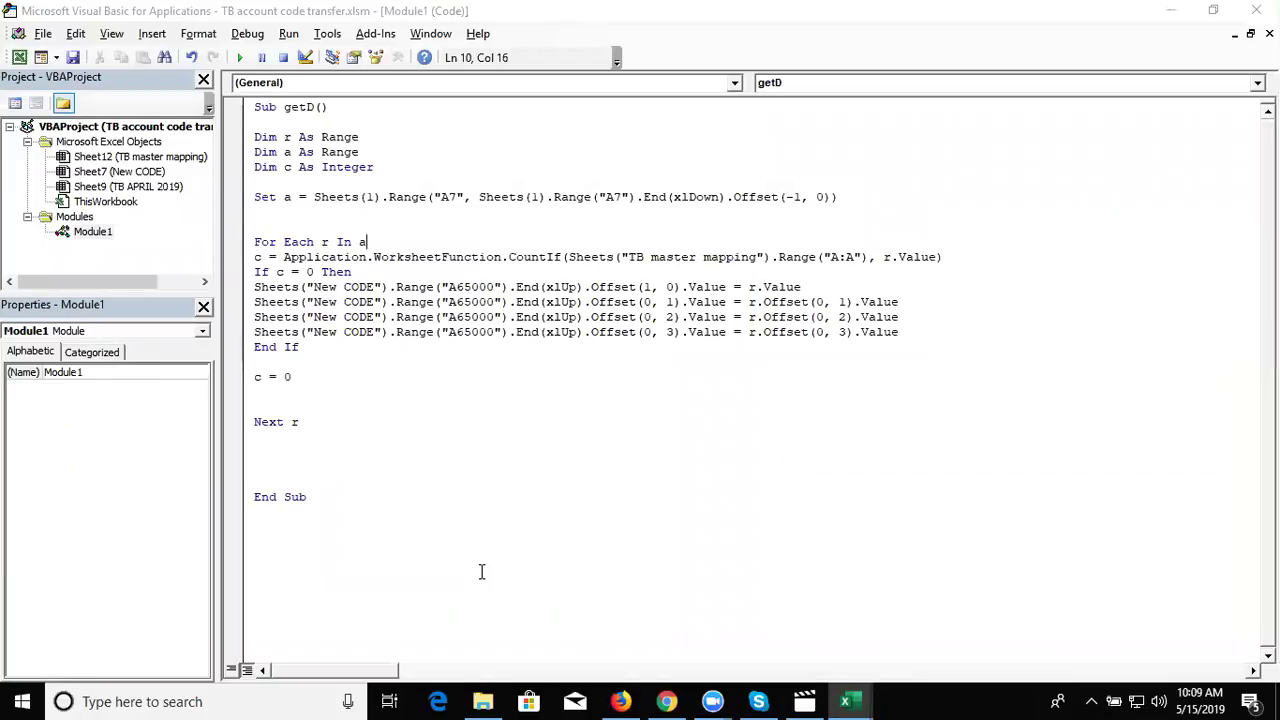
{"action": "key", "text": "alt+F11"}
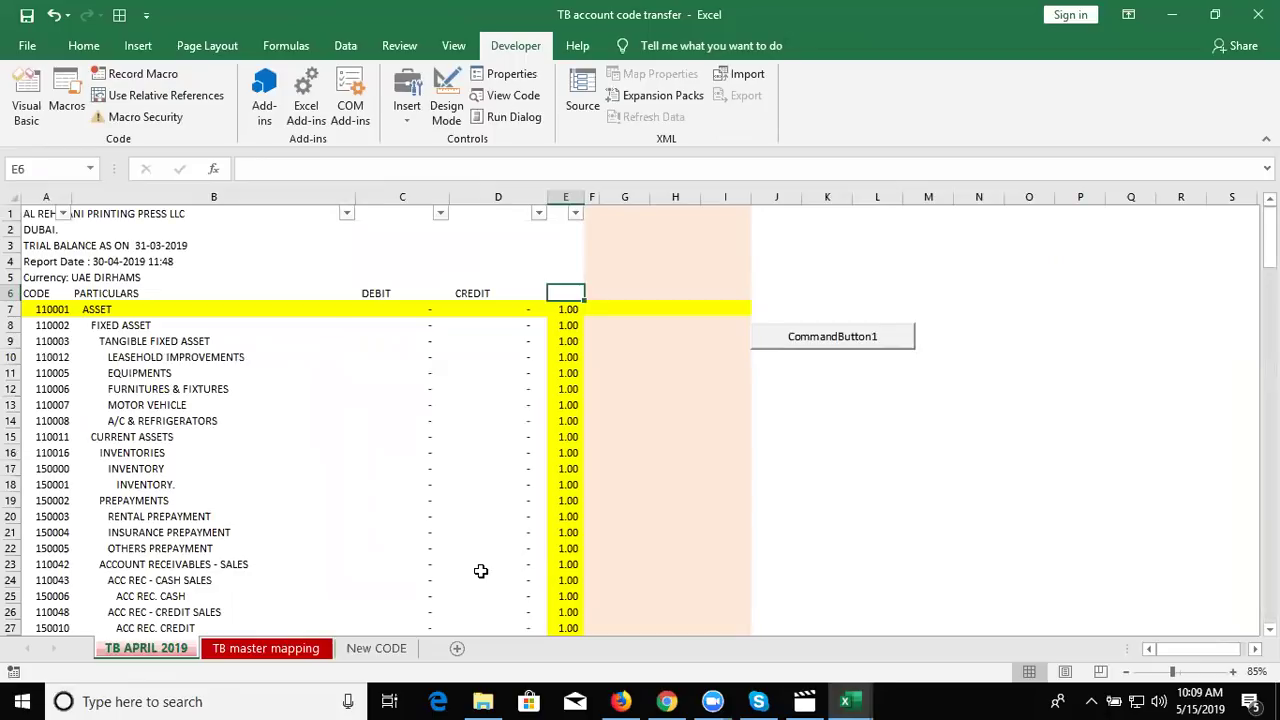
{"action": "key", "text": "Down"}
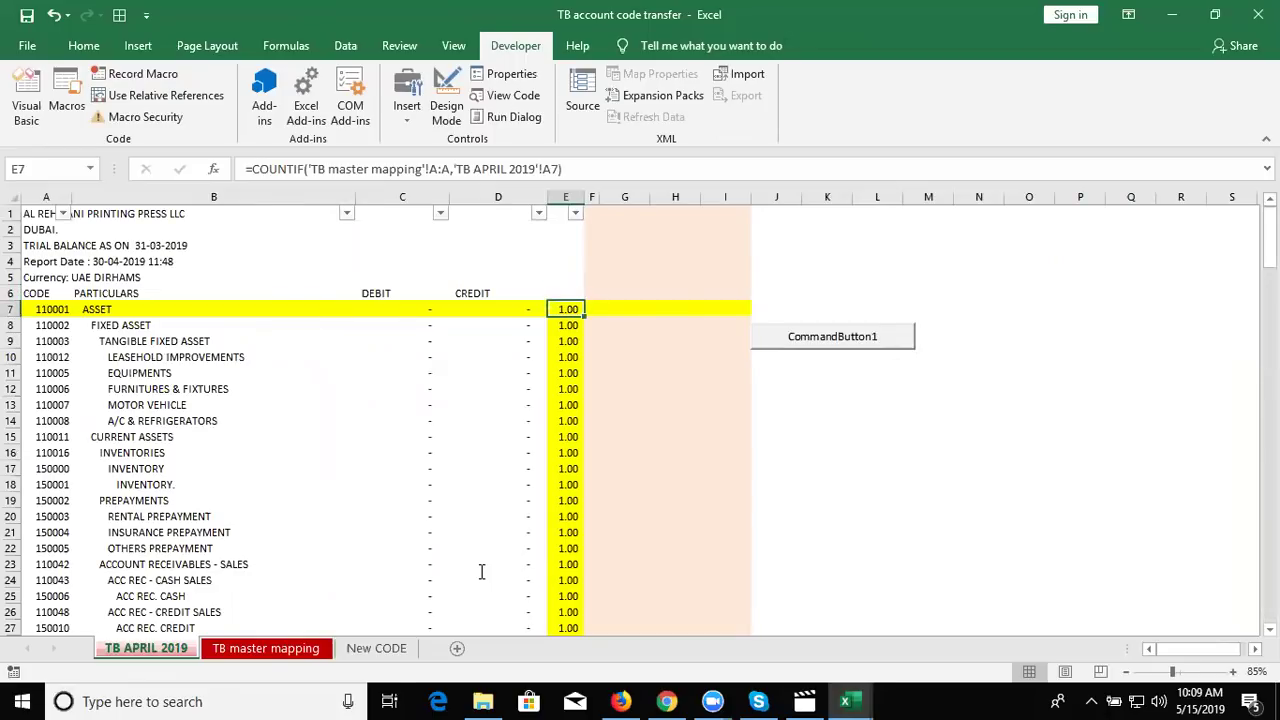
{"action": "key", "text": "alt+F11"}
{"action": "key", "text": "Up"}
{"action": "key", "text": "Down"}
{"action": "key", "text": "Down"}
{"action": "key", "text": "Left"}
{"action": "key", "text": "Left"}
{"action": "key", "text": "Down"}
Step: Highlight getD's c = 0 condition and its four copy-to-New CODE lines, then view New CODE
{"action": "key", "text": "Left"}
{"action": "key", "text": "Left"}
{"action": "key", "text": "Left"}
{"action": "key", "text": "ctrl+Left"}
{"action": "key", "text": "ctrl+Left"}
{"action": "key", "text": "ctrl+Left"}
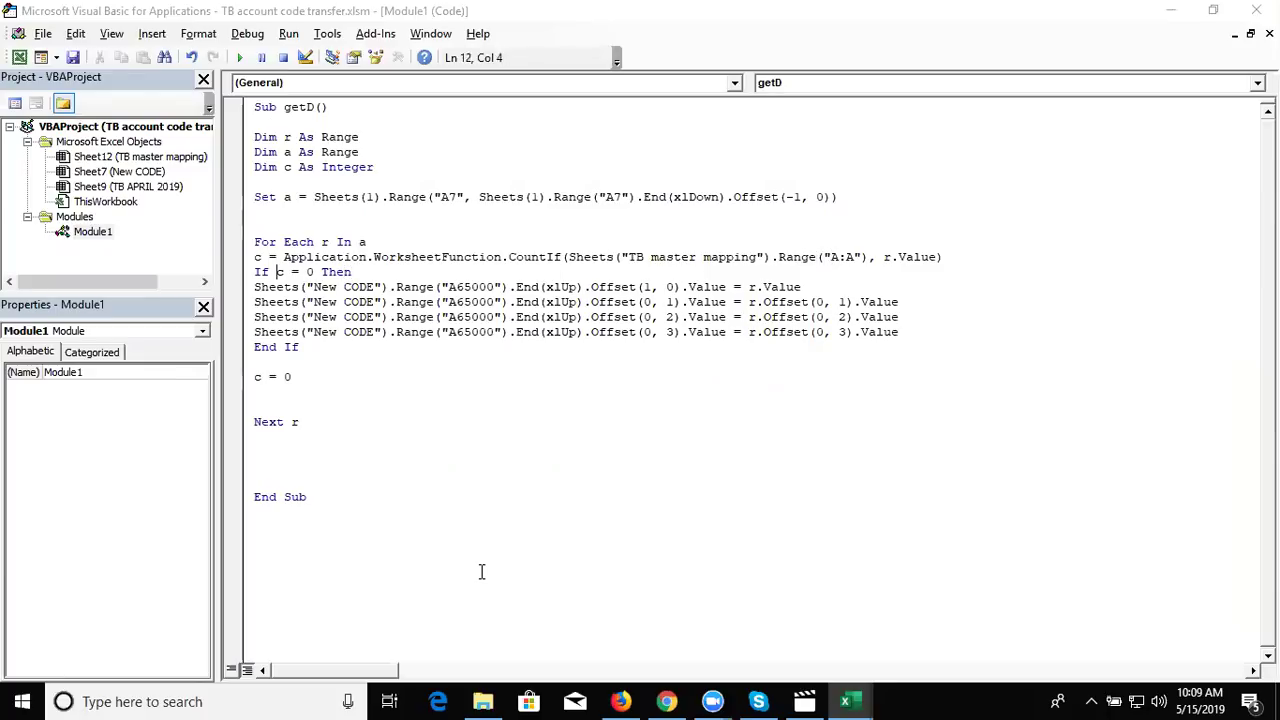
{"action": "key", "text": "shift+Right"}
{"action": "key", "text": "shift+Right"}
{"action": "key", "text": "shift+Right"}
{"action": "key", "text": "shift+Right"}
{"action": "key", "text": "shift+Right"}
{"action": "key", "text": "Down"}
{"action": "key", "text": "shift+Down"}
{"action": "key", "text": "shift+Down"}
{"action": "key", "text": "shift+Down"}
{"action": "key", "text": "Left"}
{"action": "key", "text": "Left"}
{"action": "key", "text": "Left"}
{"action": "key", "text": "Left"}
{"action": "key", "text": "Left"}
{"action": "key", "text": "Left"}
{"action": "key", "text": "Left"}
{"action": "key", "text": "shift+Down"}
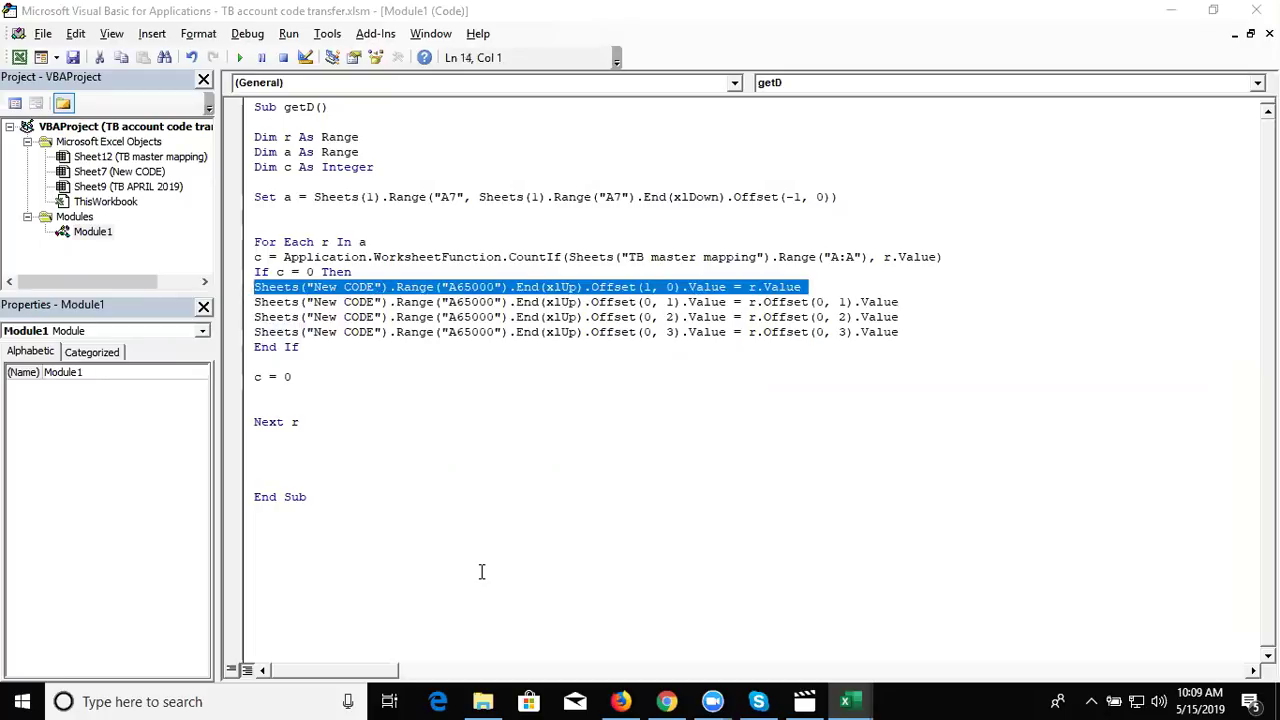
{"action": "key", "text": "shift+Down"}
{"action": "key", "text": "shift+Down"}
{"action": "key", "text": "shift+Down"}
{"action": "key", "text": "alt+F11"}
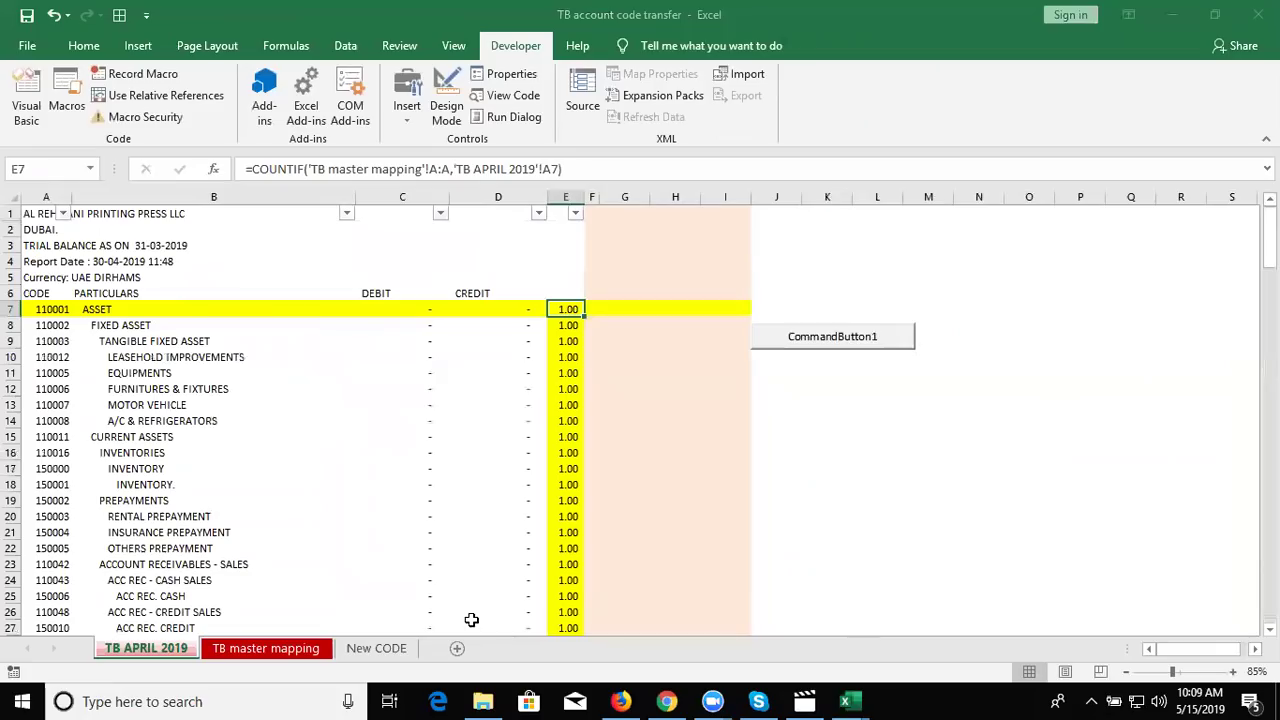
{"action": "left_click", "coordinate": [398, 647]}
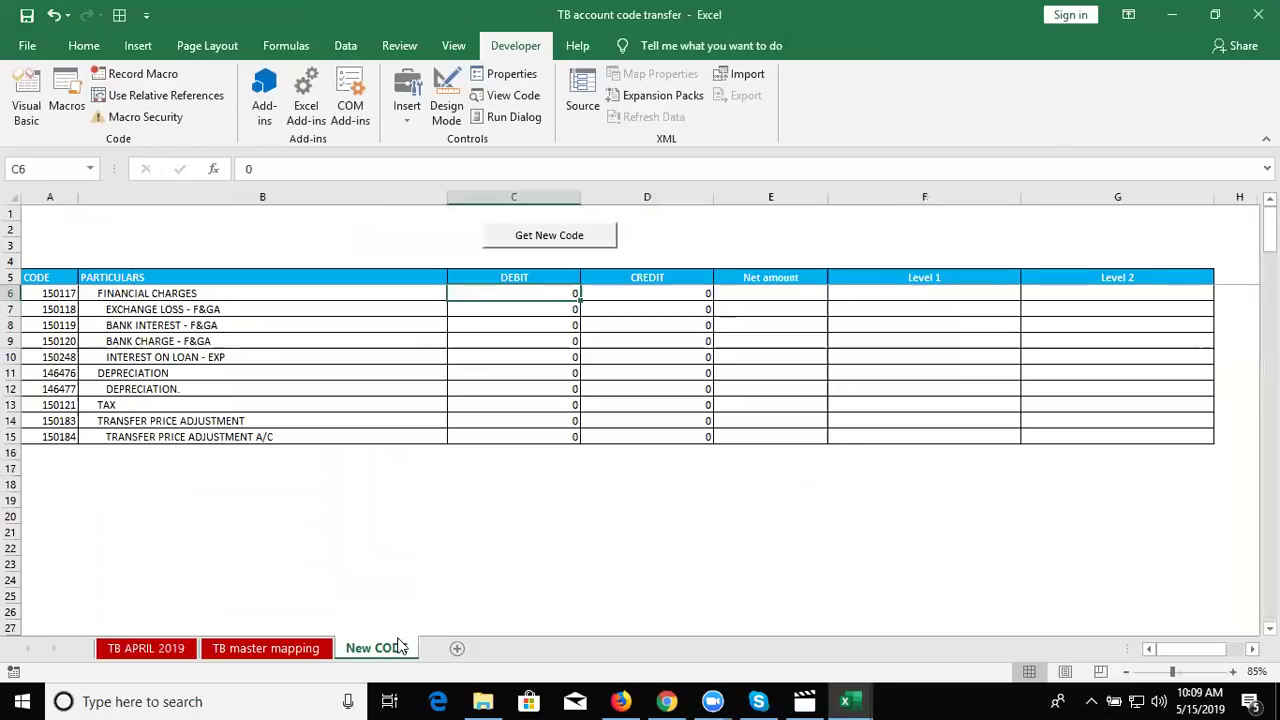
Step: Inspect the CountIf line and counter variable c, then return to the New CODE sheet
{"action": "key", "text": "alt+F11"}
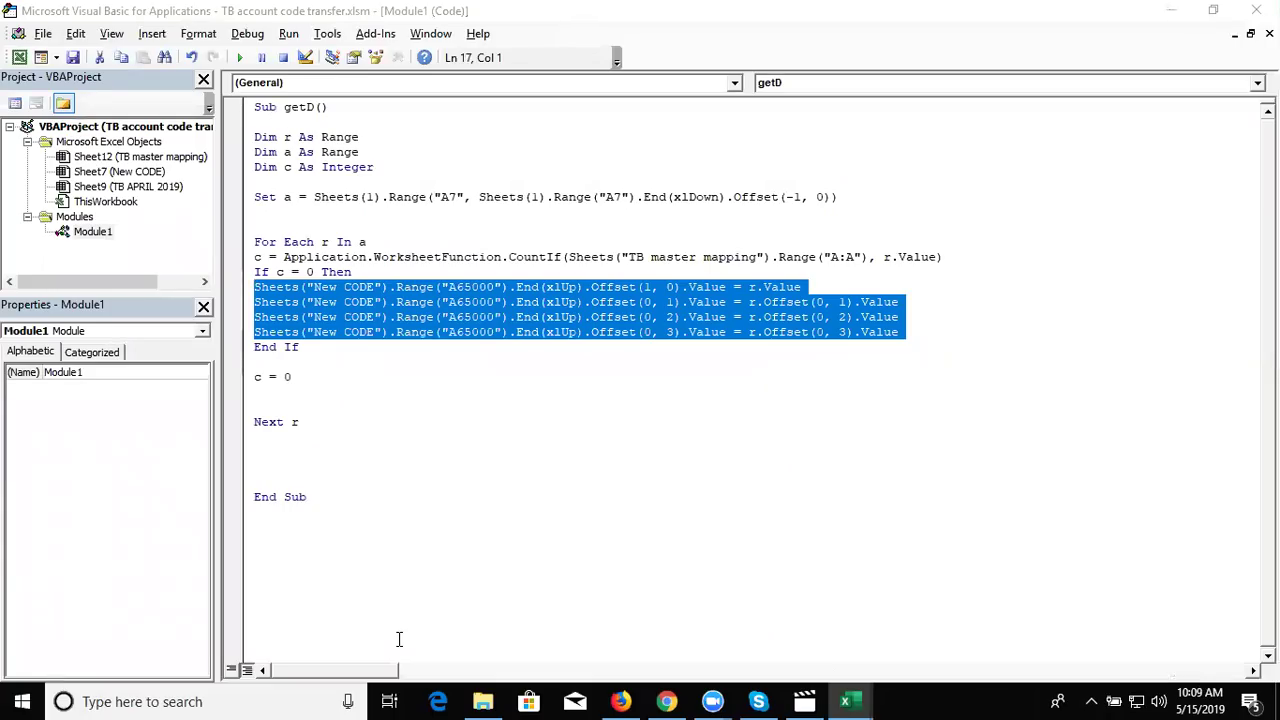
{"action": "left_click", "coordinate": [256, 377]}
{"action": "double_click", "coordinate": [256, 377]}
{"action": "double_click", "coordinate": [256, 257]}
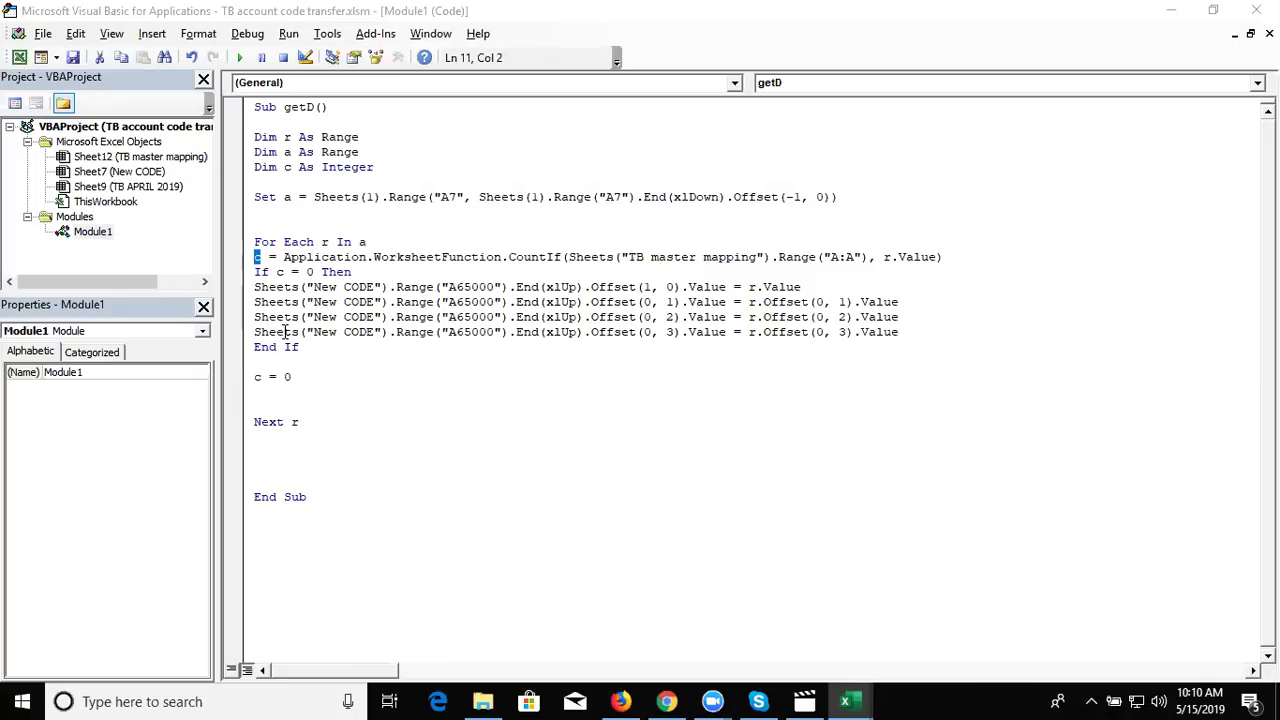
{"action": "key", "text": "alt+F11"}
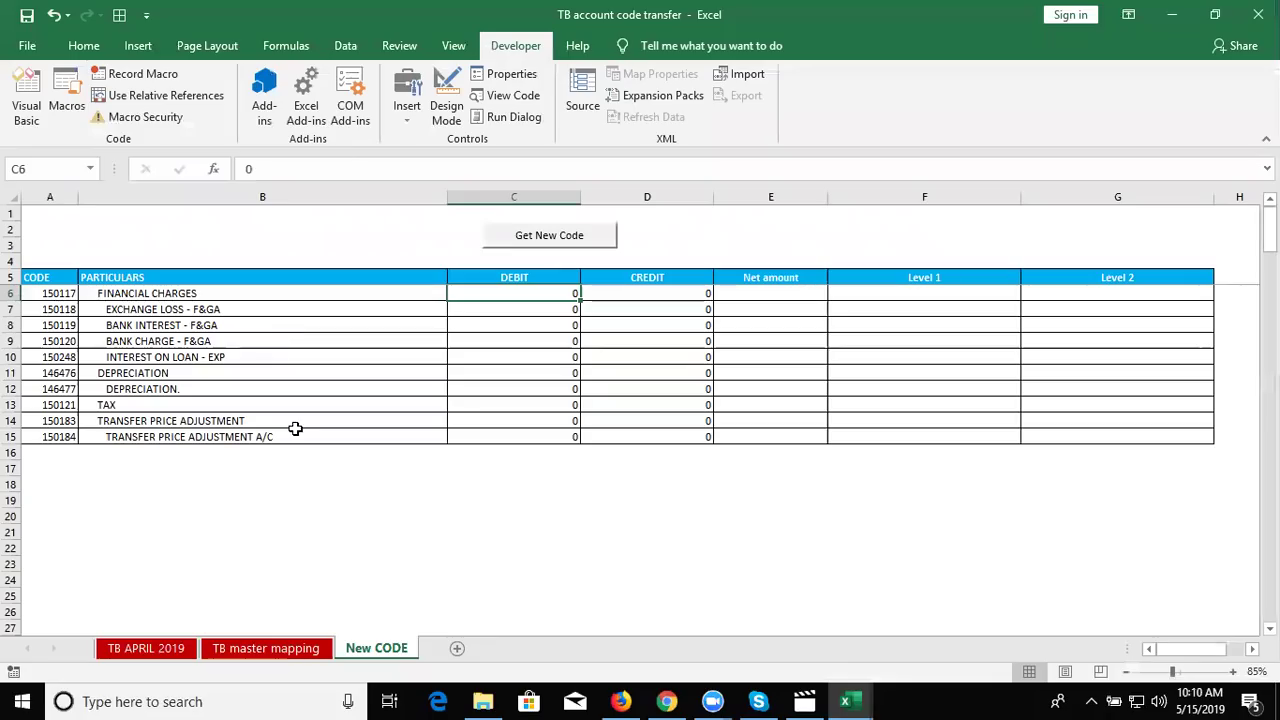
Step: Copy the New CODE table rows A6:G15
{"action": "left_click", "coordinate": [295, 433]}
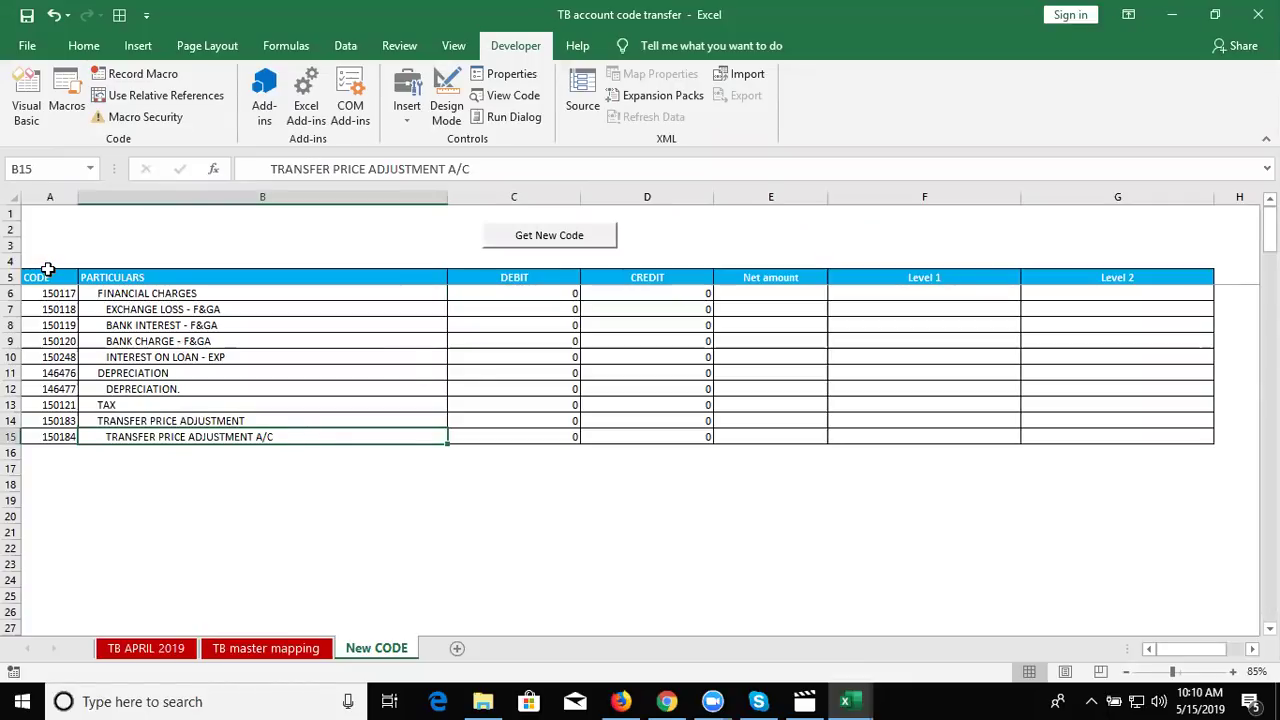
{"action": "left_click", "coordinate": [893, 310]}
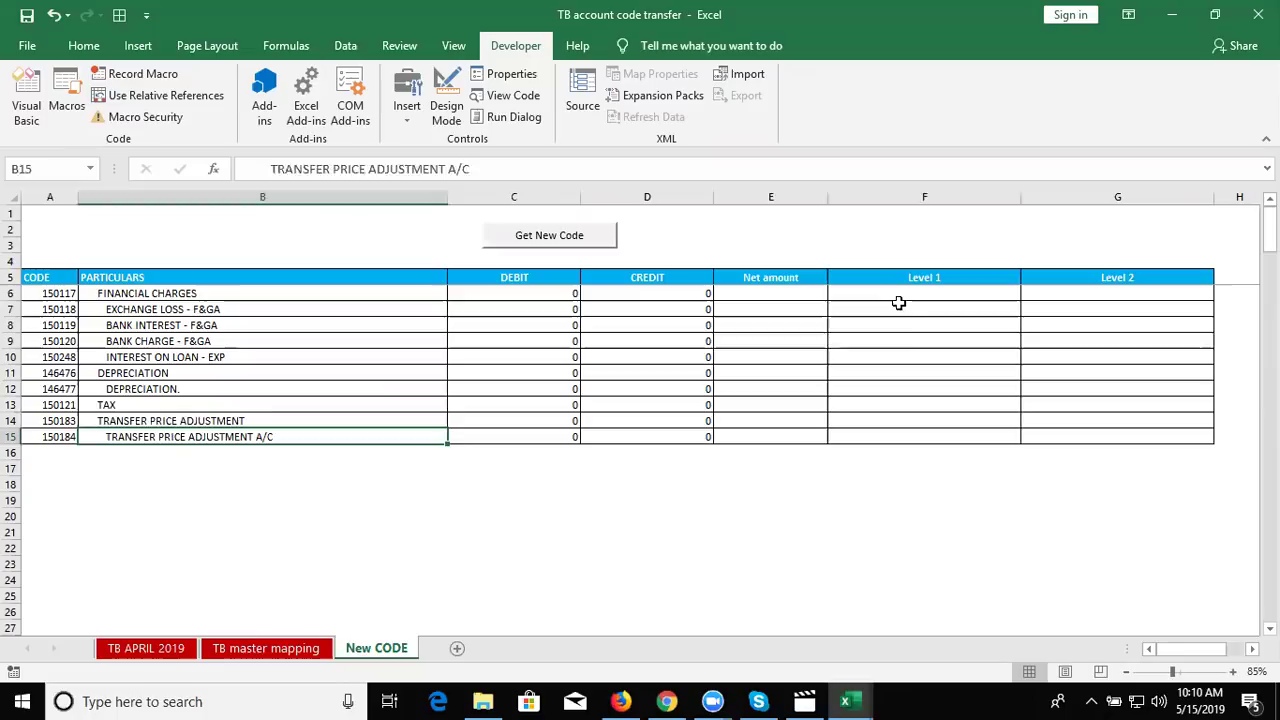
{"action": "left_click", "coordinate": [1142, 293]}
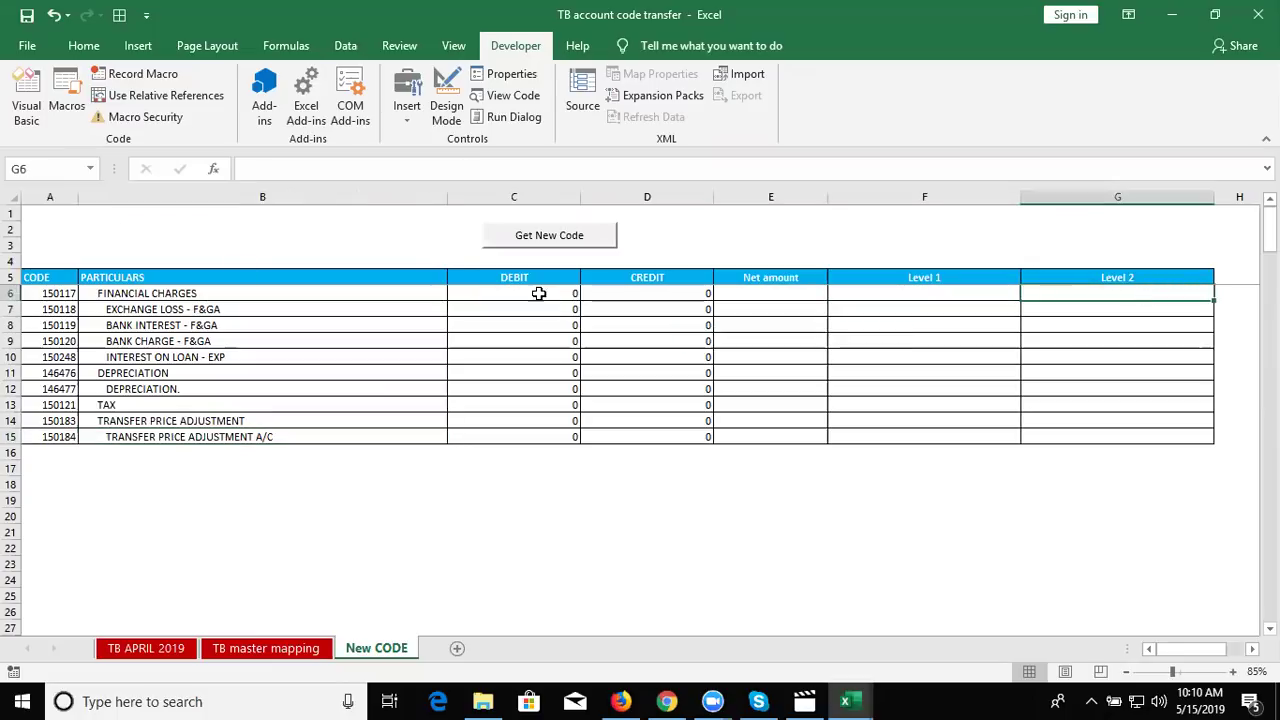
{"action": "left_click", "coordinate": [680, 243]}
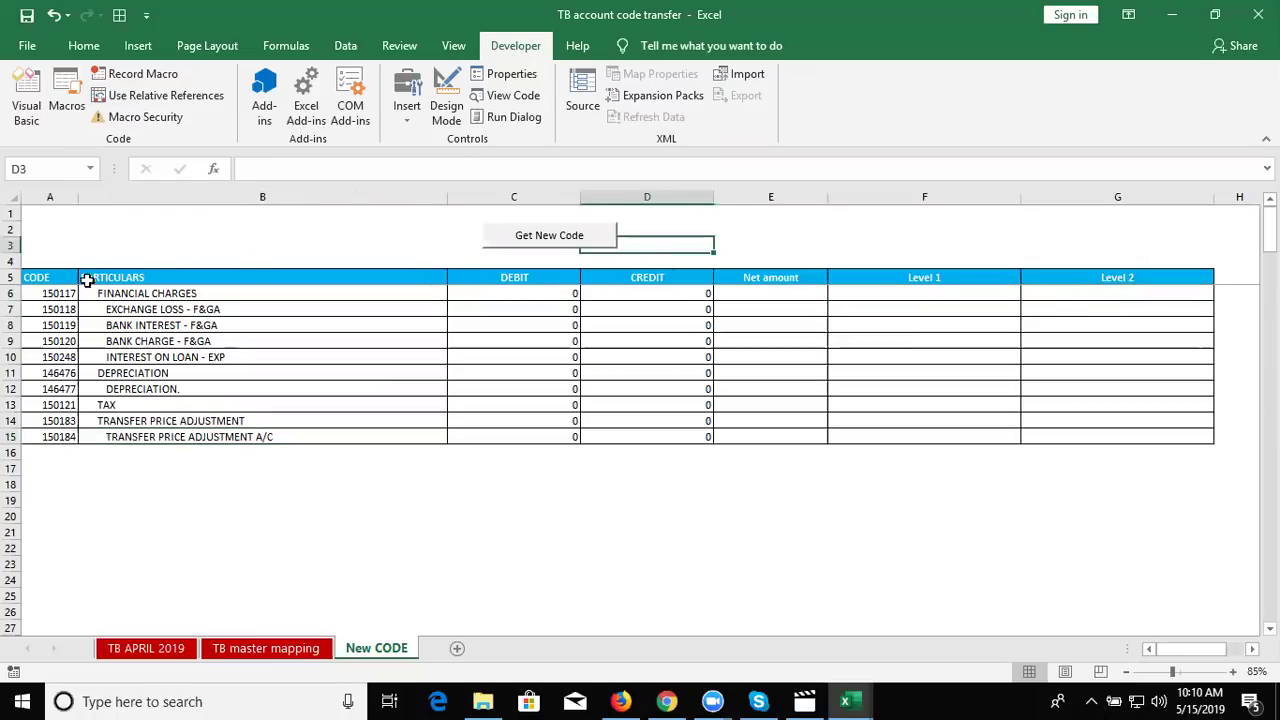
{"action": "left_click", "coordinate": [49, 294]}
{"action": "key", "text": "ctrl+shift+Right"}
{"action": "mouse_move", "coordinate": [49, 303]}
{"action": "left_mouse_down"}
{"action": "mouse_move", "coordinate": [1155, 312]}
{"action": "mouse_move", "coordinate": [1155, 440]}
{"action": "left_mouse_up"}
{"action": "key", "text": "ctrl+c"}
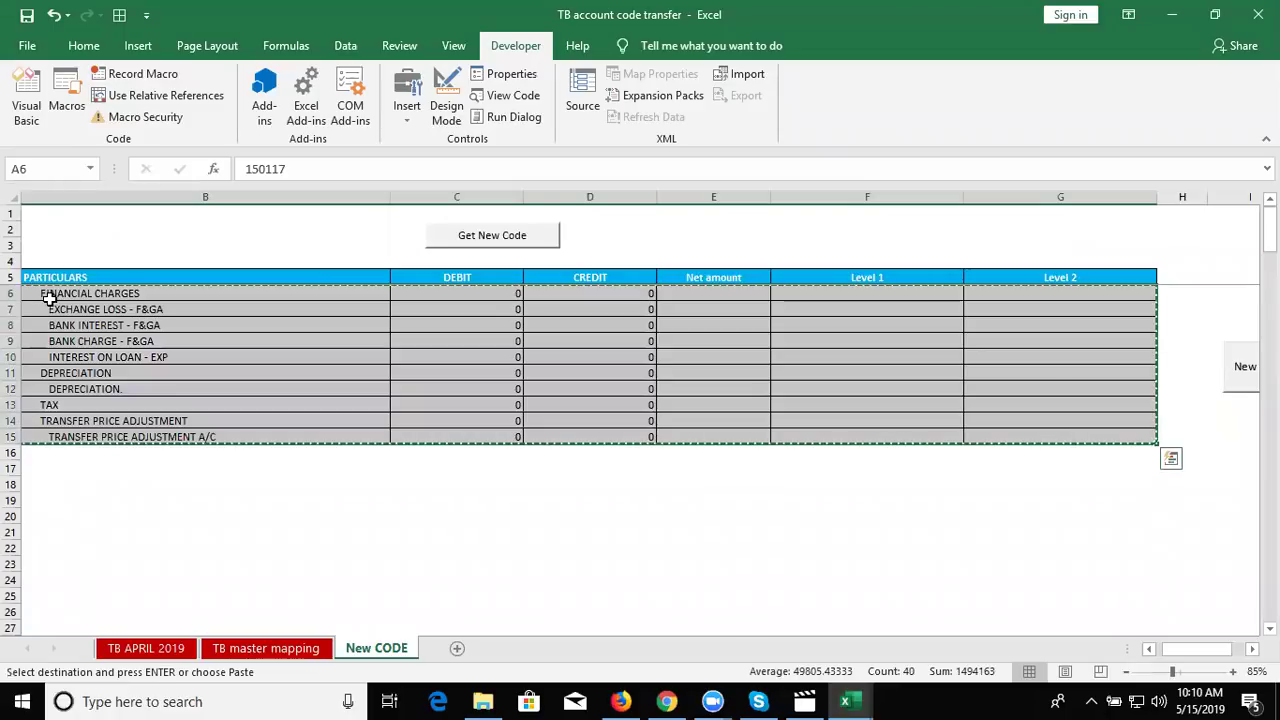
Step: Trial-paste the rows at A168 of TB master mapping, then undo the paste
{"action": "left_click", "coordinate": [255, 651]}
{"action": "key", "text": "Down"}
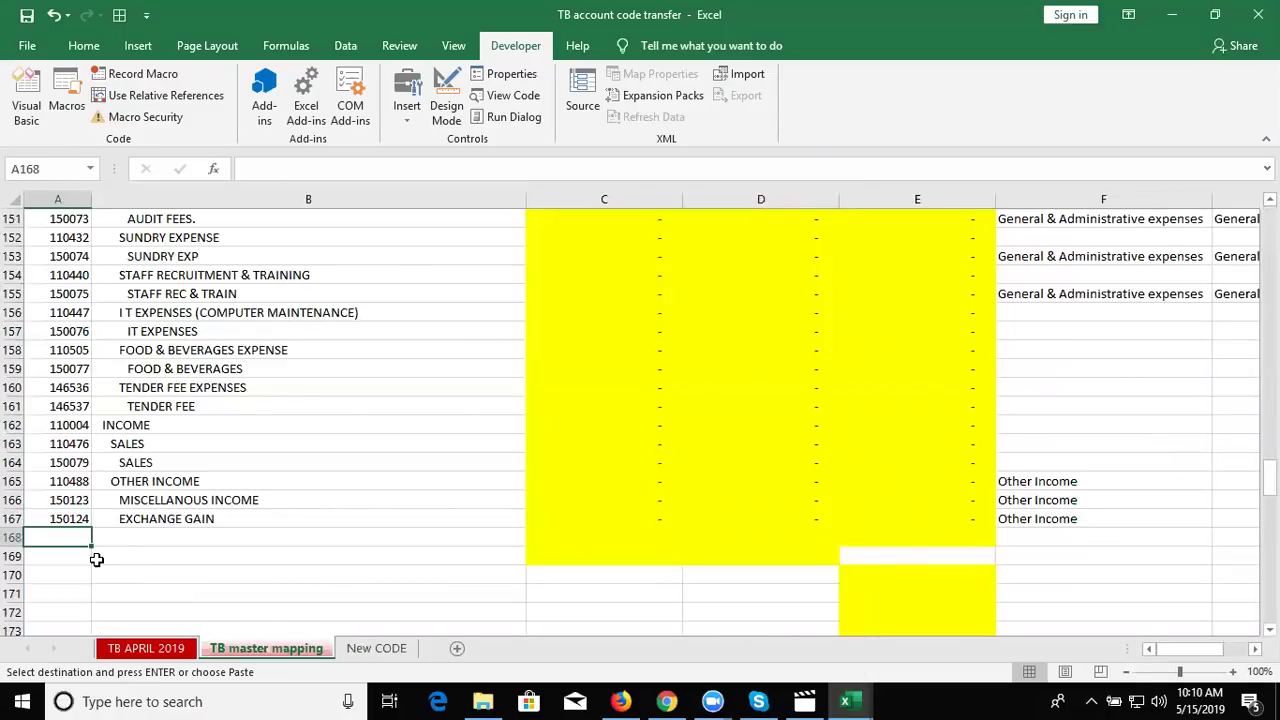
{"action": "key", "text": "ctrl+v"}
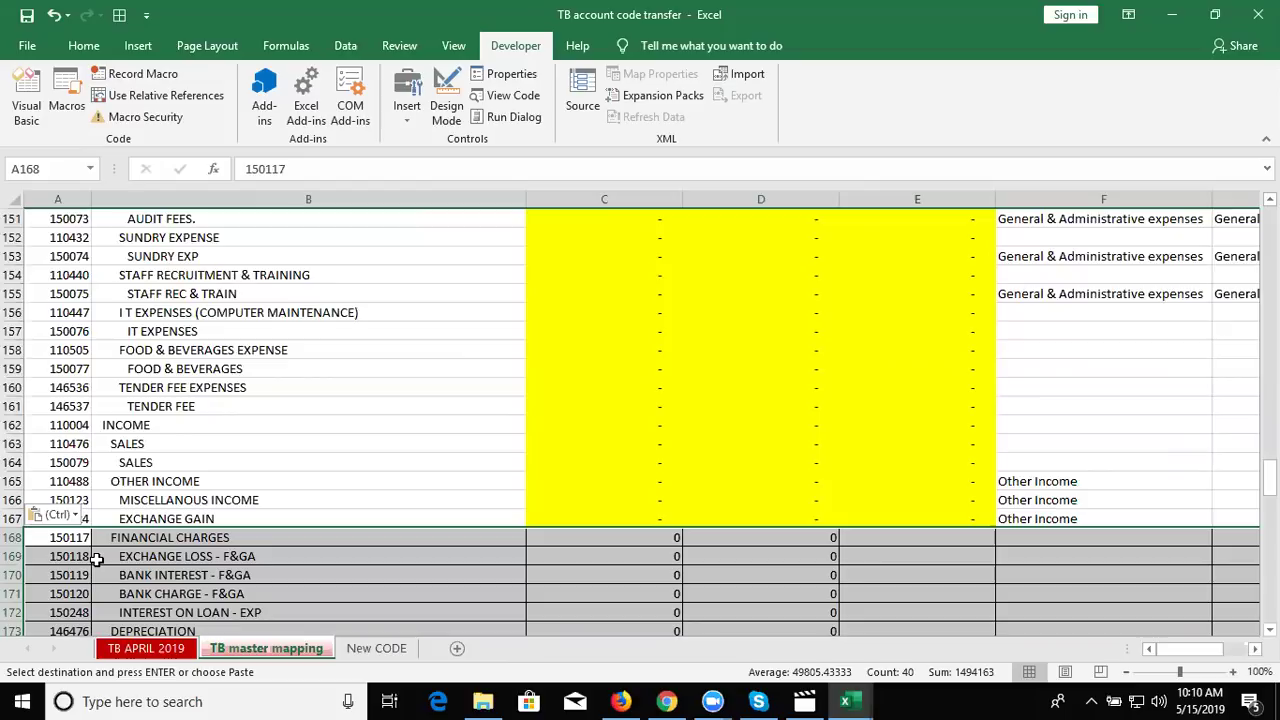
{"action": "key", "text": "ctrl+z"}
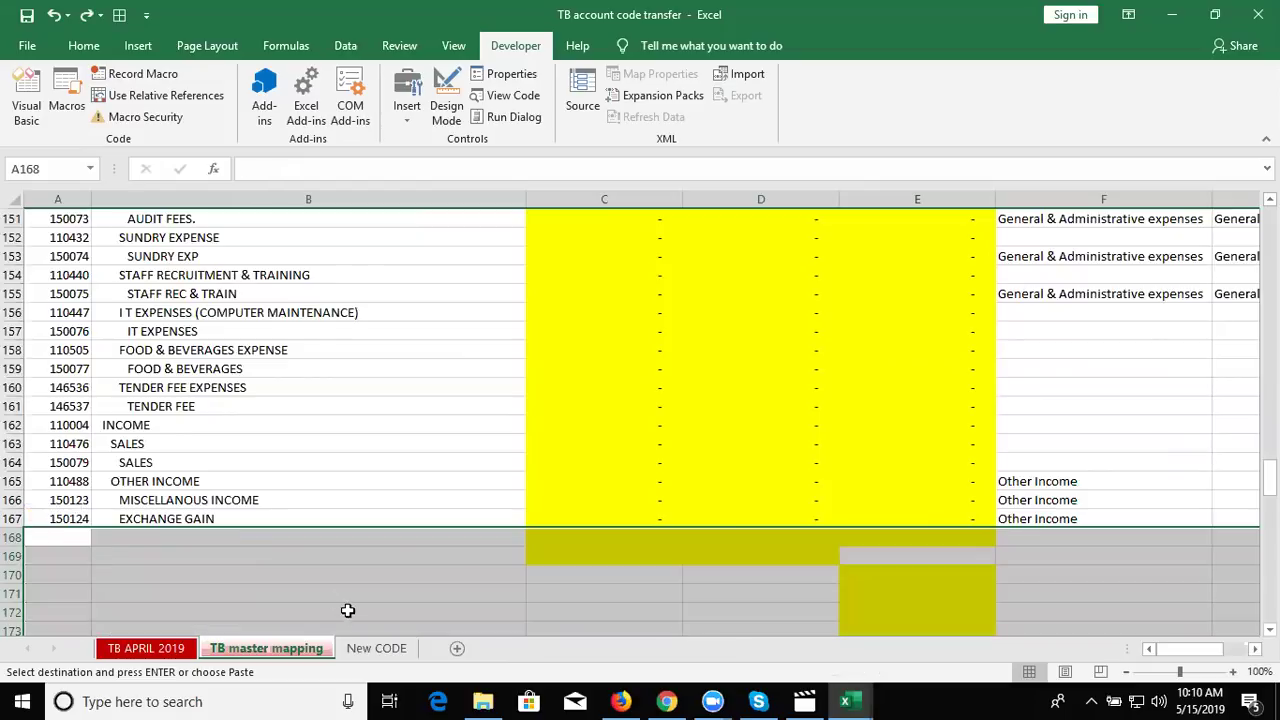
Step: Return to A15 on New CODE, then go to the empty line after getD in the VBA editor
{"action": "left_click", "coordinate": [355, 648]}
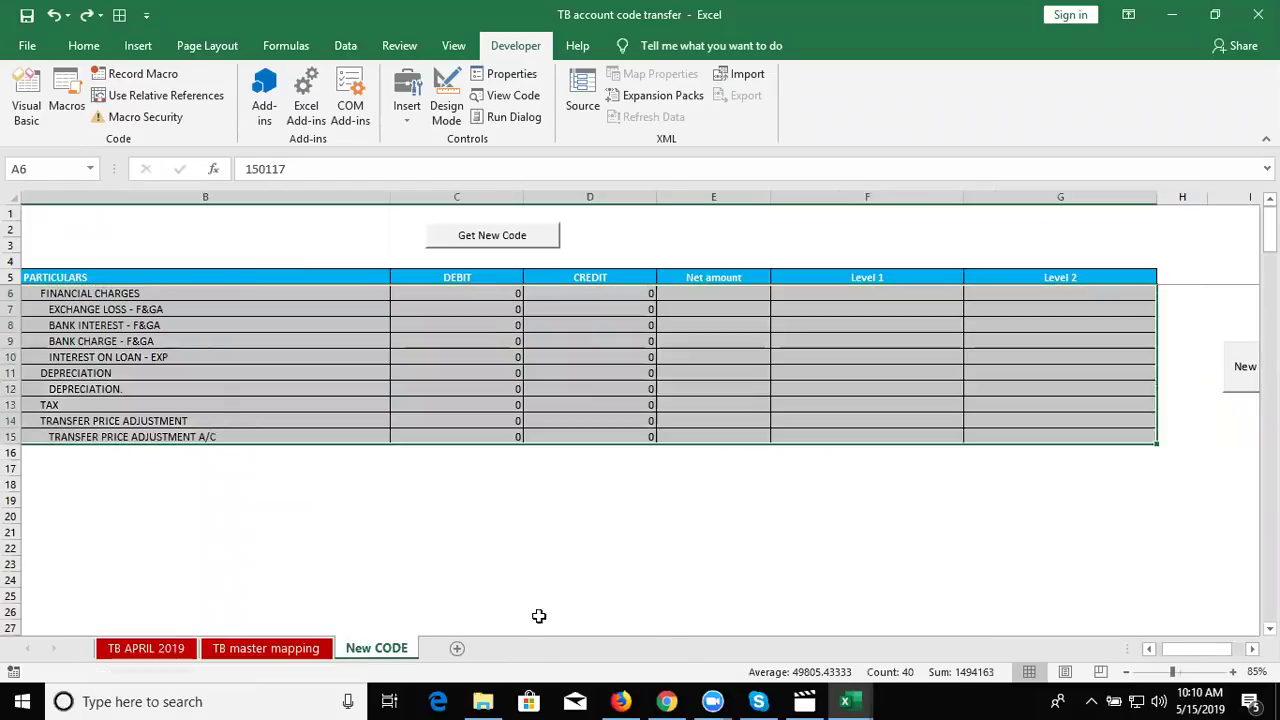
{"action": "left_click", "coordinate": [162, 453]}
{"action": "key", "text": "Left"}
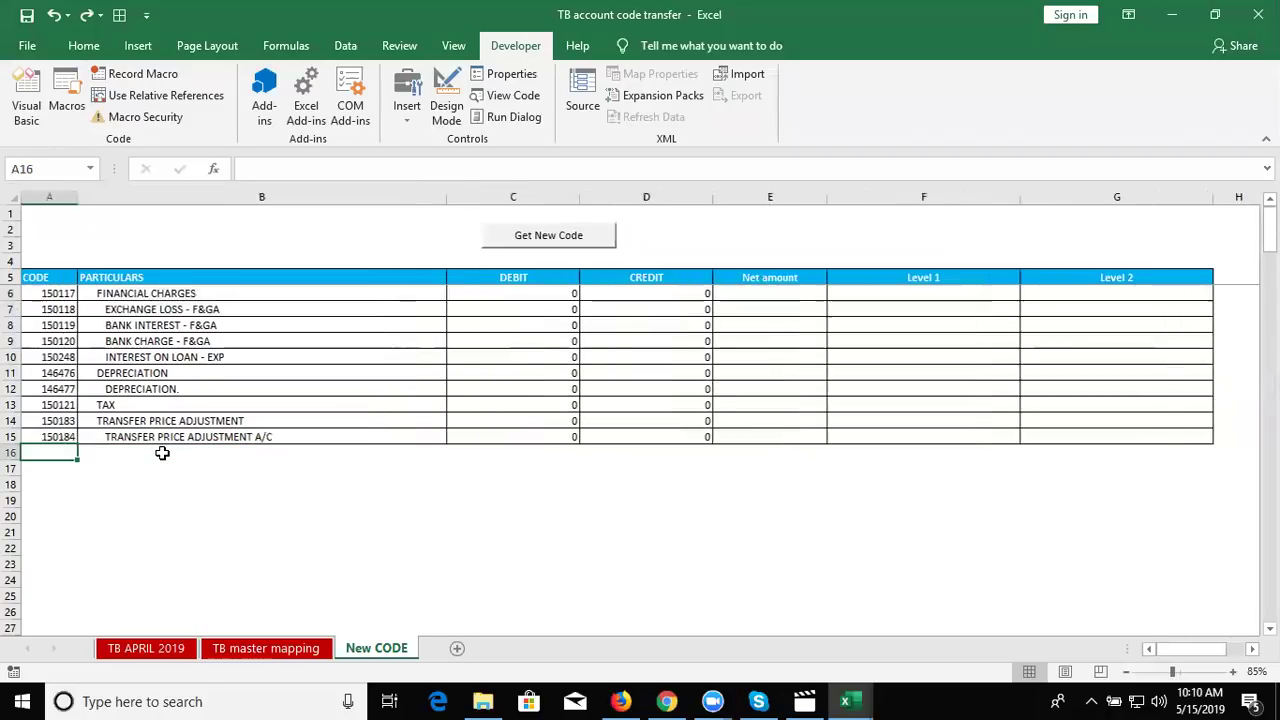
{"action": "key", "text": "Up"}
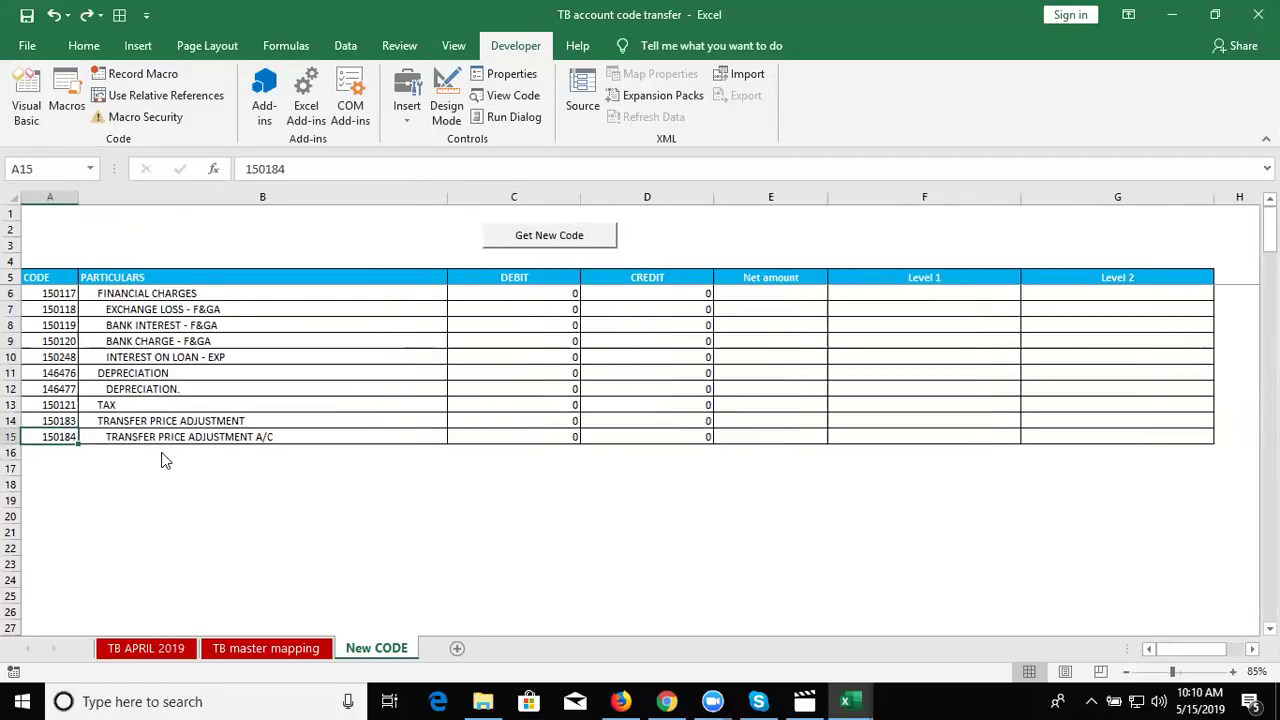
{"action": "key", "text": "alt+F11"}
{"action": "key", "text": "Down"}
{"action": "key", "text": "Down"}
{"action": "key", "text": "Down"}
{"action": "key", "text": "Down"}
{"action": "key", "text": "Down"}
{"action": "key", "text": "Down"}
{"action": "key", "text": "Down"}
Step: Create Sub updt() with the declaration Dim r As Long
{"action": "type", "text": "sy"}
{"action": "key", "text": "BackSpace"}
{"action": "type", "text": "b updt()"}
{"action": "key", "text": "Return"}
{"action": "key", "text": "Return"}
{"action": "key", "text": "Return"}
{"action": "left_click", "coordinate": [254, 541]}
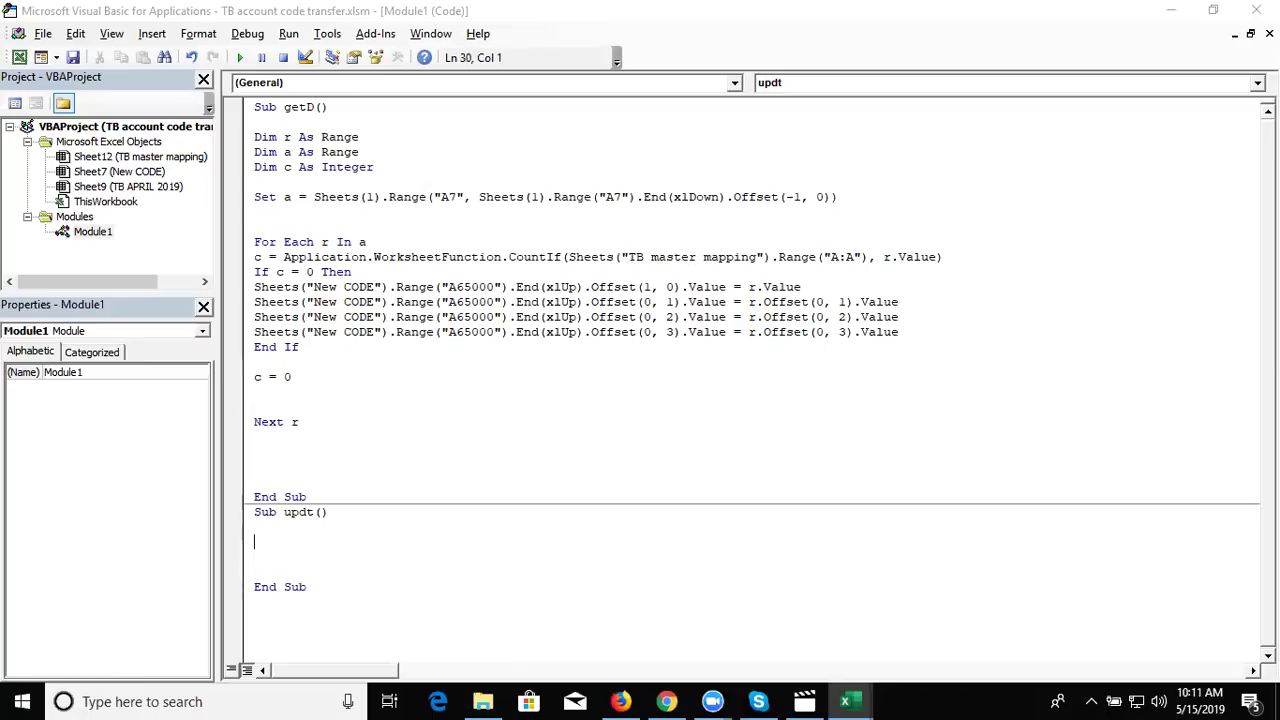
{"action": "key", "text": "Return"}
{"action": "type", "text": "dim r "}
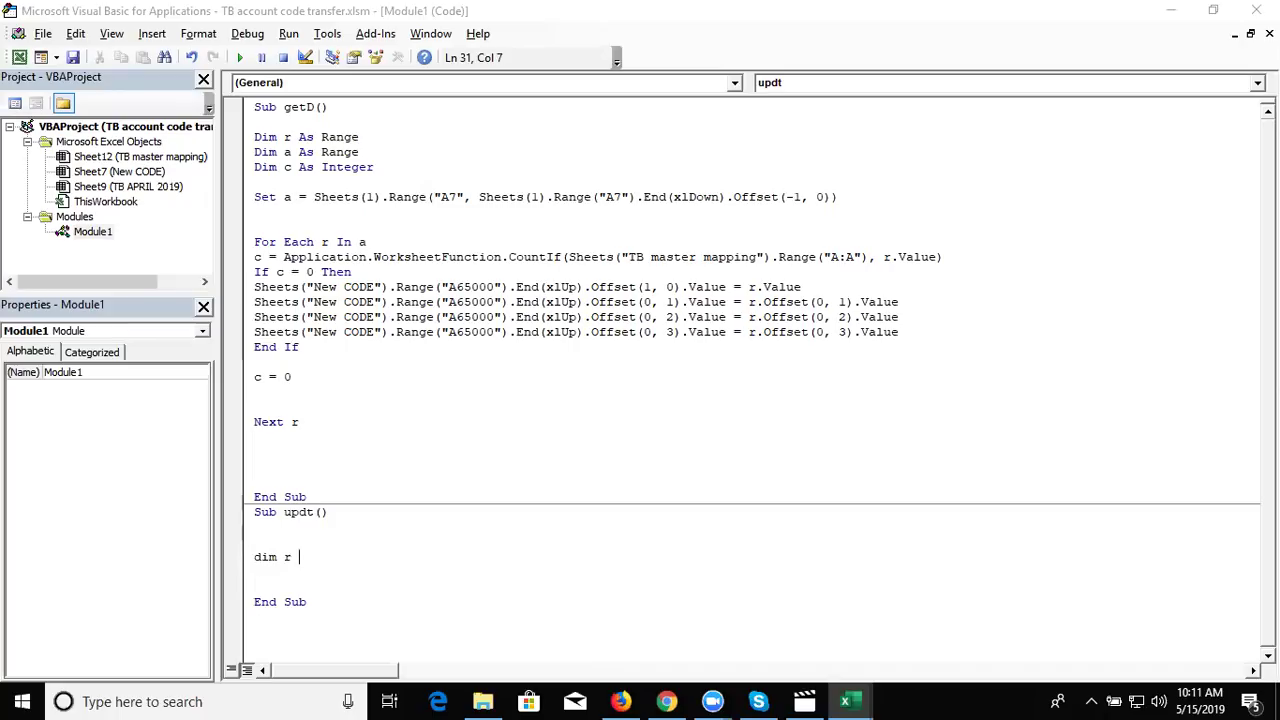
{"action": "type", "text": "as Long"}
{"action": "key", "text": "Return"}
{"action": "key", "text": "Return"}
Step: Set r = Range("A65000").End(xlUp).Row and begin a new Range("A line
{"action": "type", "text": "r"}
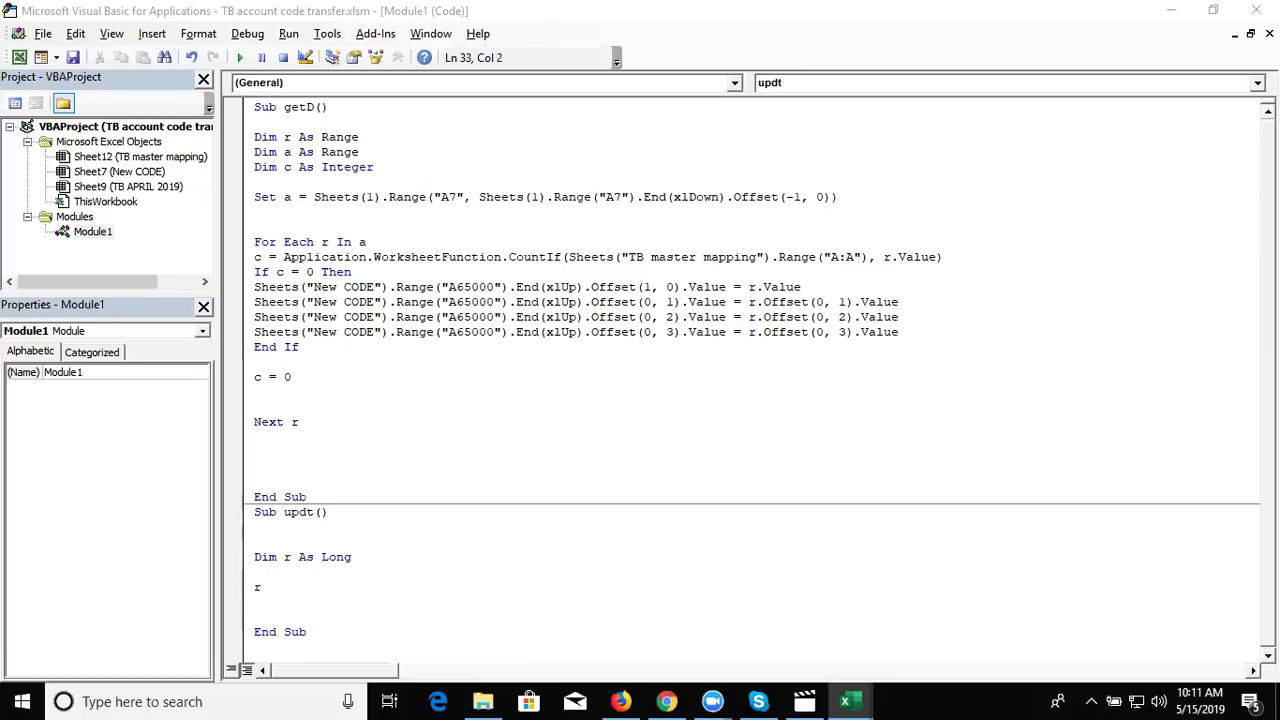
{"action": "type", "text": "=rang"}
{"action": "type", "text": "e(\"A65000\")"}
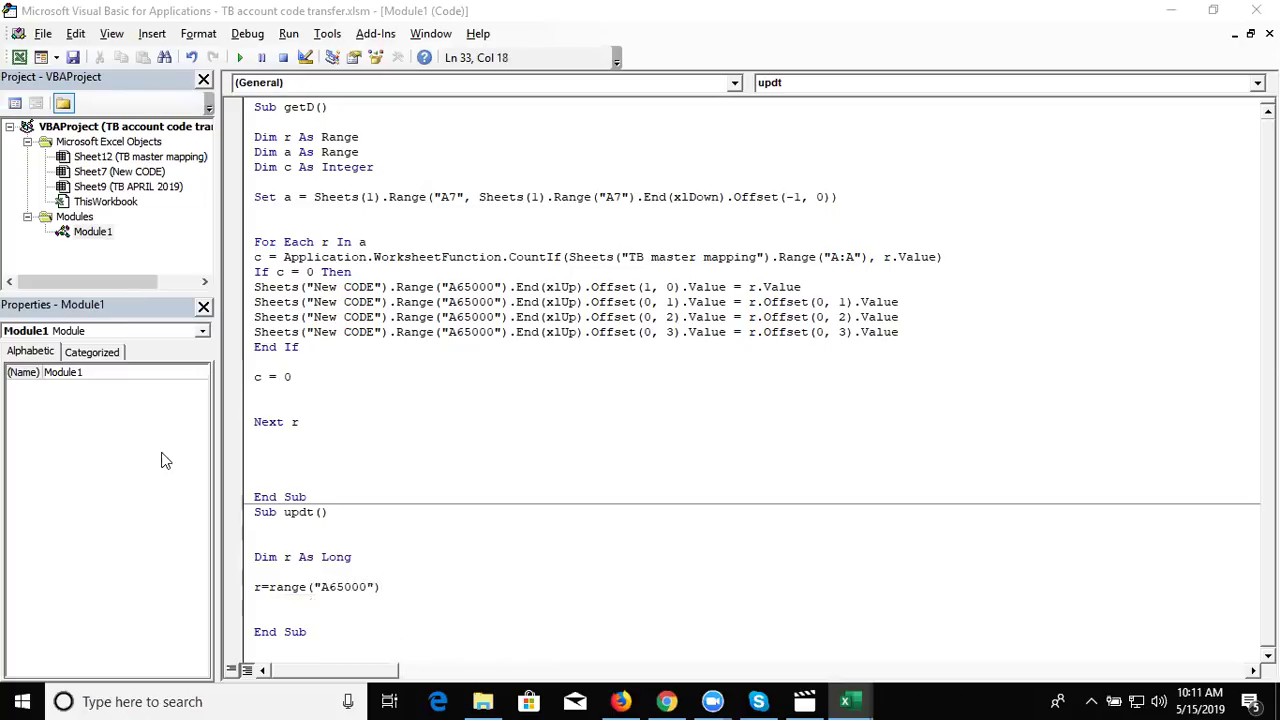
{"action": "type", "text": ".e"}
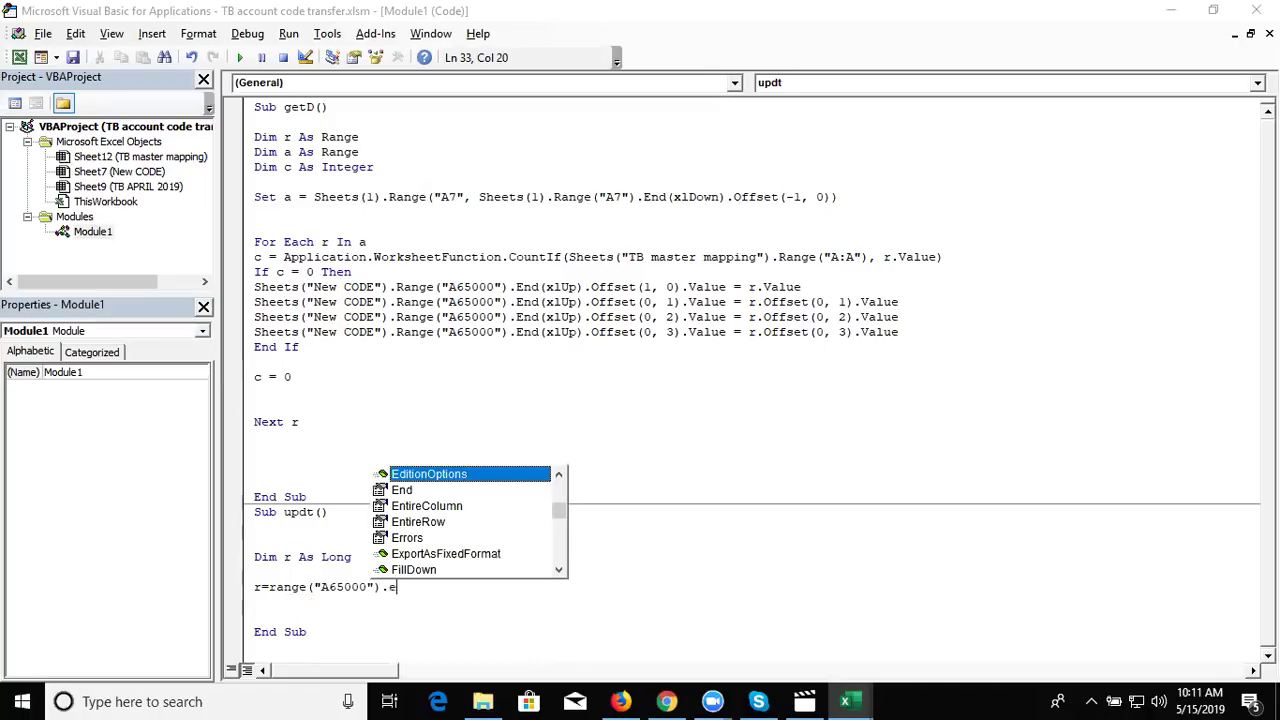
{"action": "type", "text": "n"}
{"action": "key", "text": "Tab"}
{"action": "type", "text": "("}
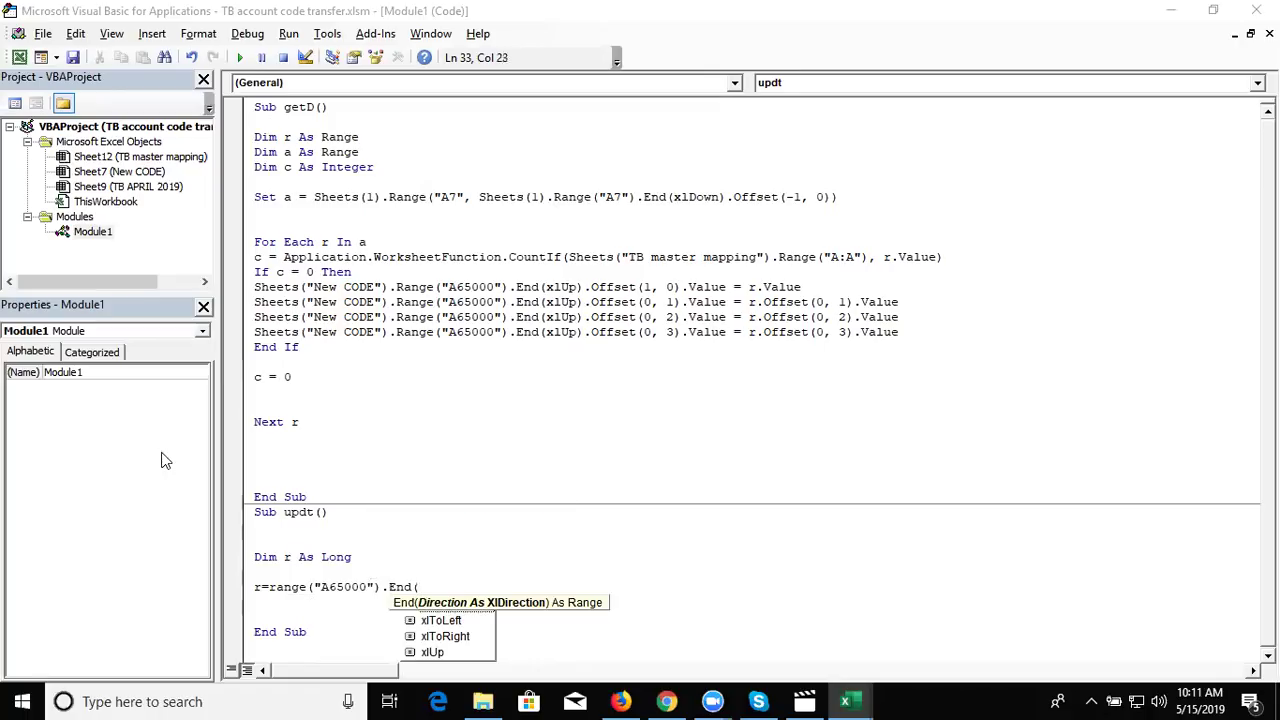
{"action": "type", "text": "xlu"}
{"action": "key", "text": "Tab"}
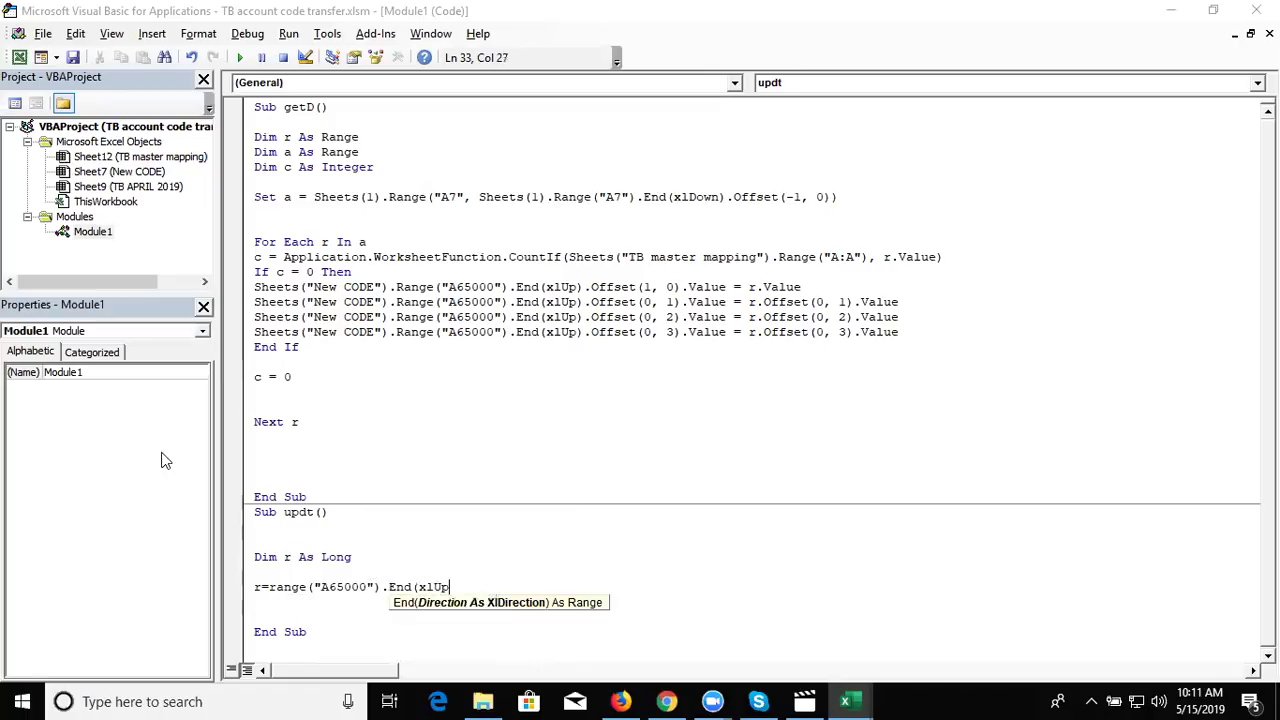
{"action": "type", "text": ")."}
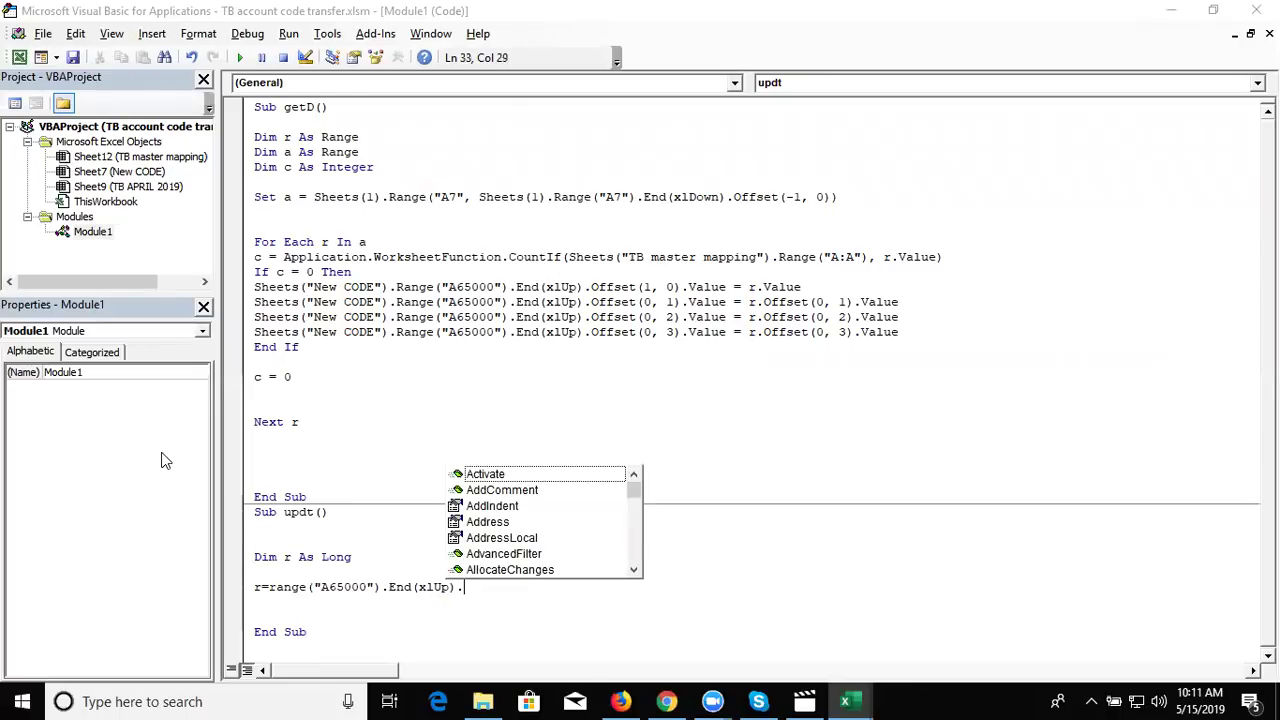
{"action": "type", "text": "row"}
{"action": "key", "text": "Tab"}
{"action": "key", "text": "Return"}
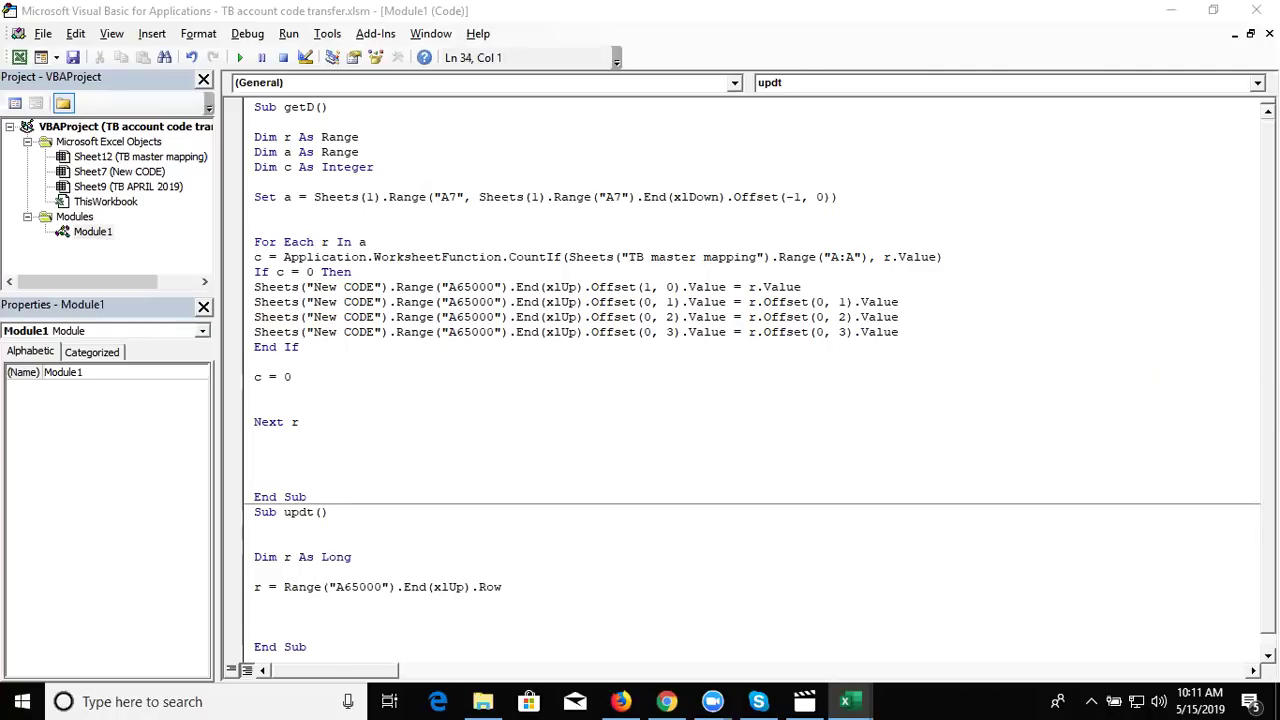
{"action": "key", "text": "Return"}
{"action": "key", "text": "Down"}
{"action": "key", "text": "Down"}
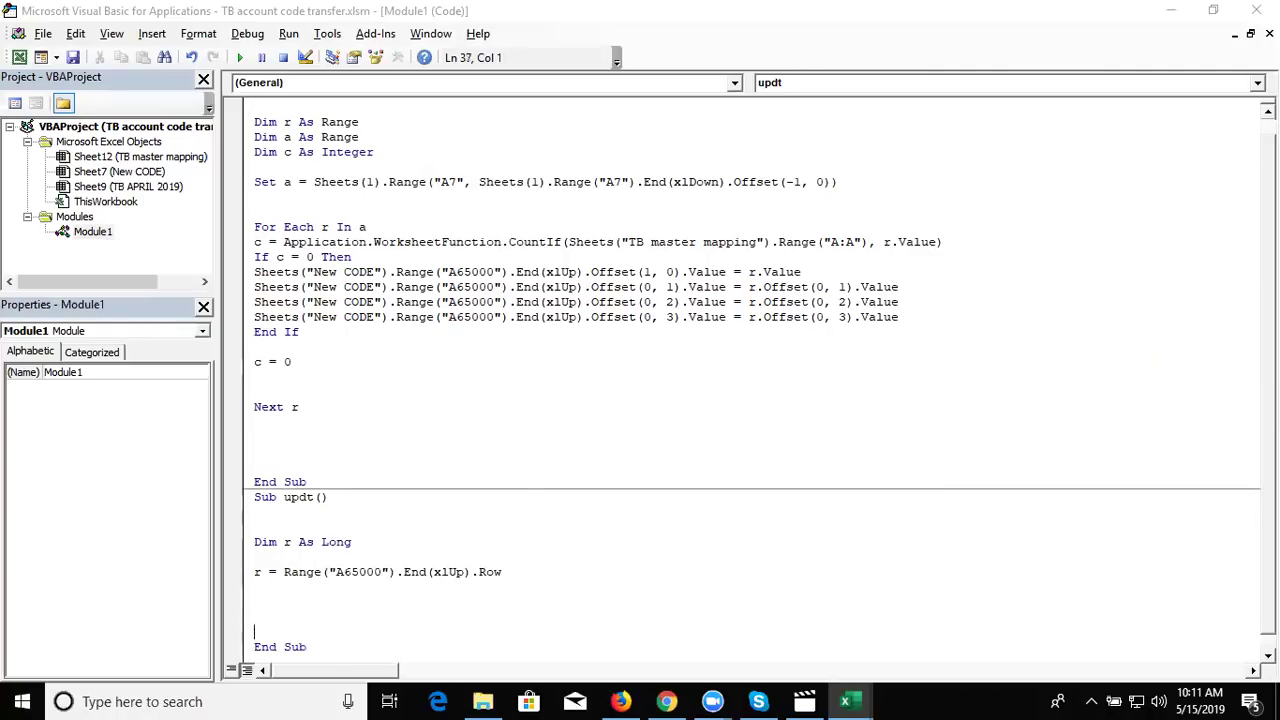
{"action": "type", "text": "range"}
{"action": "type", "text": "(\""}
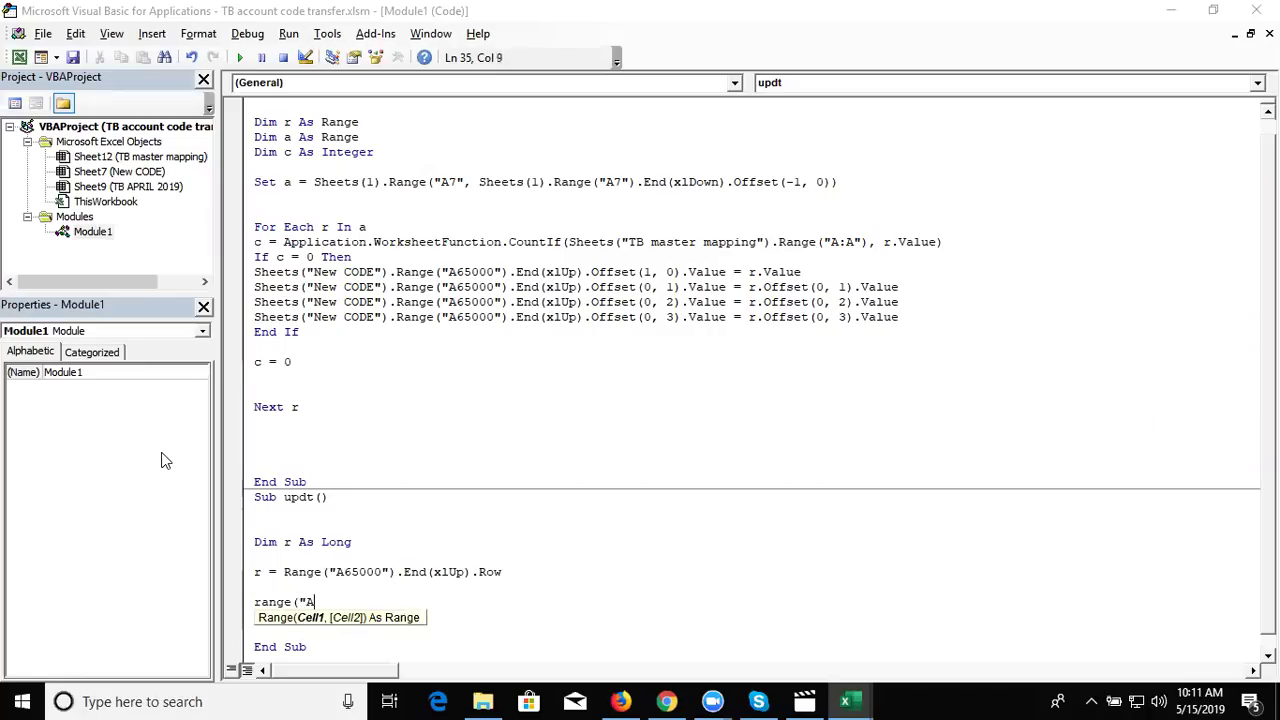
{"action": "type", "text": "A"}
Step: Complete the updt line as Range("A6", "G" & r).Copy
{"action": "key", "text": "alt+F11"}
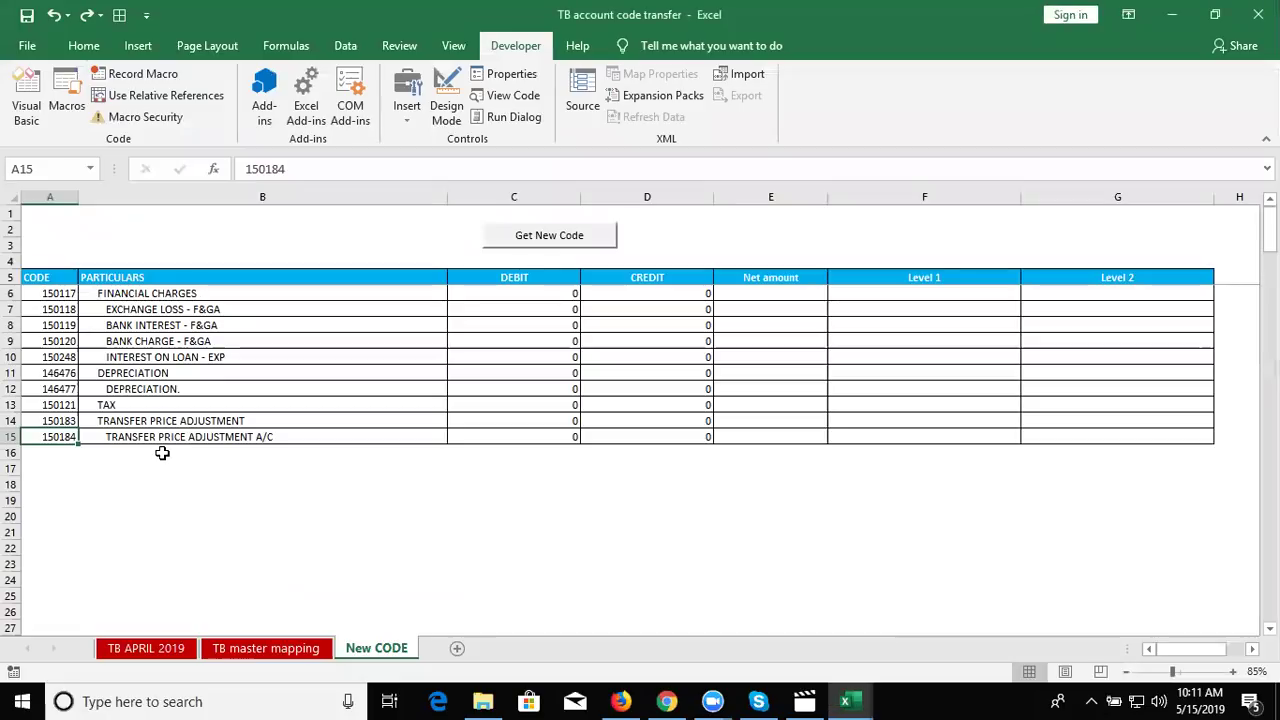
{"action": "key", "text": "alt+F11"}
{"action": "type", "text": "6\""}
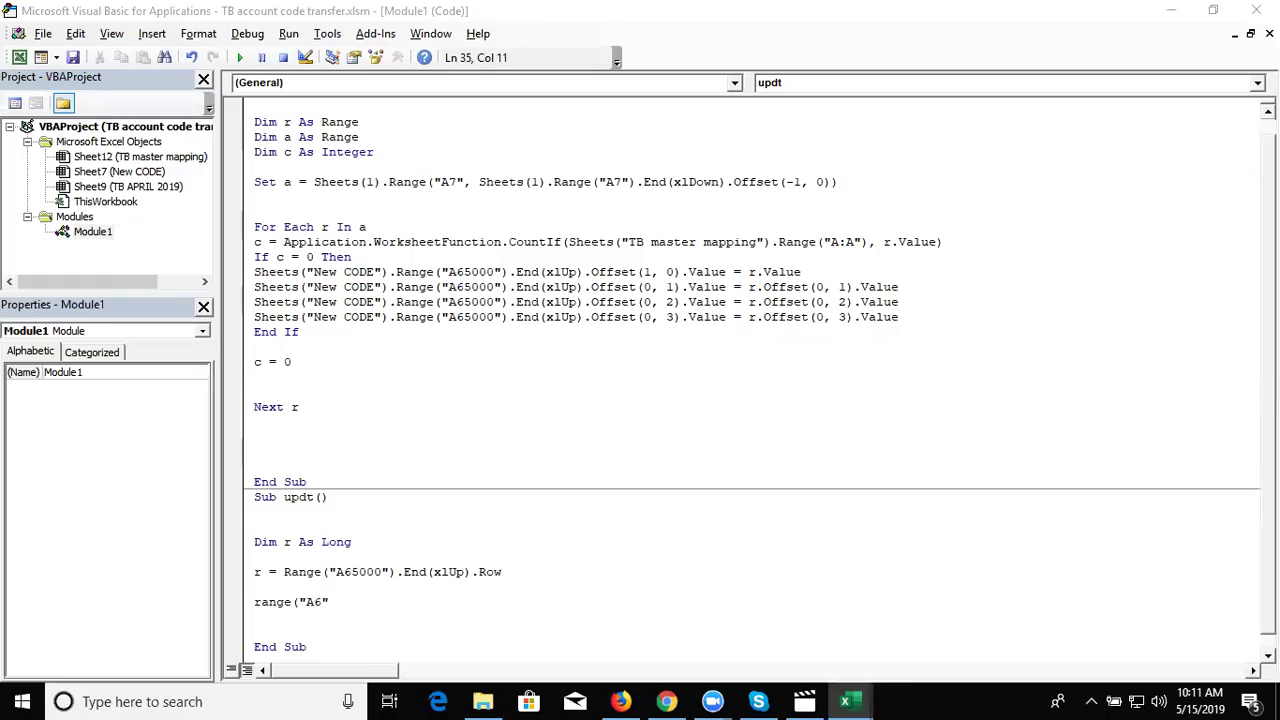
{"action": "type", "text": ",\"G\" & i"}
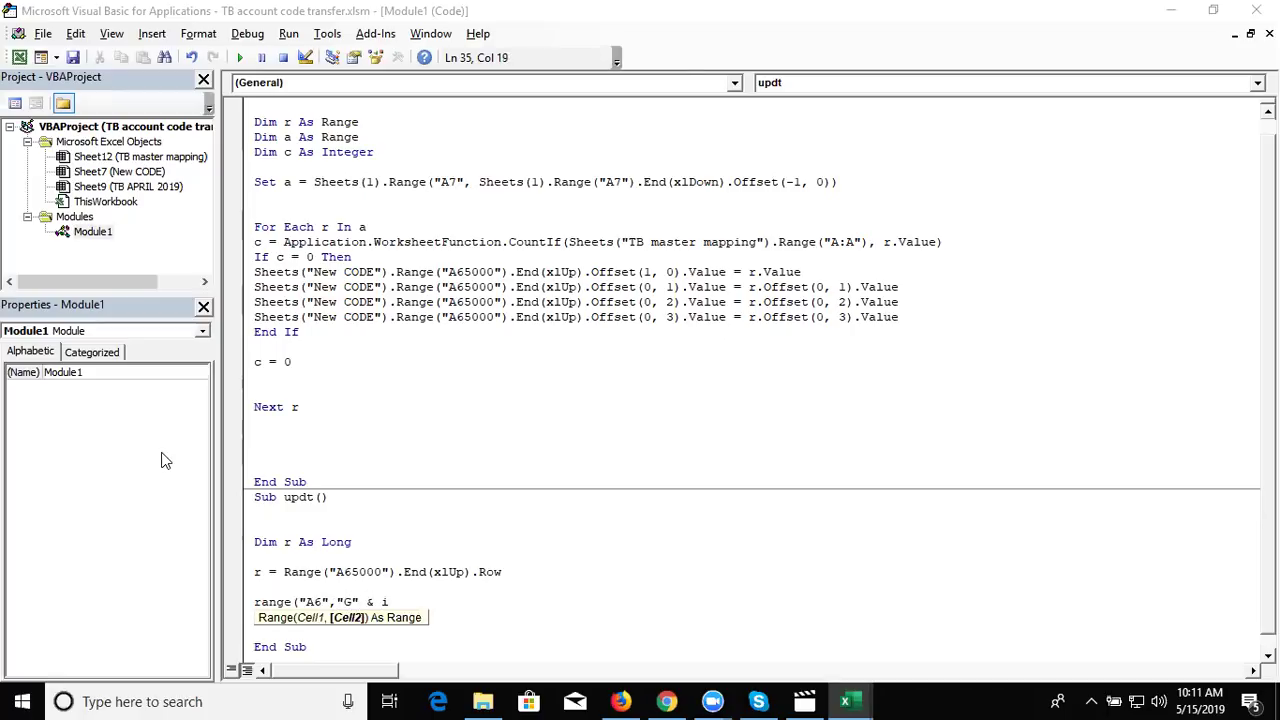
{"action": "key", "text": "BackSpace"}
{"action": "type", "text": ")"}
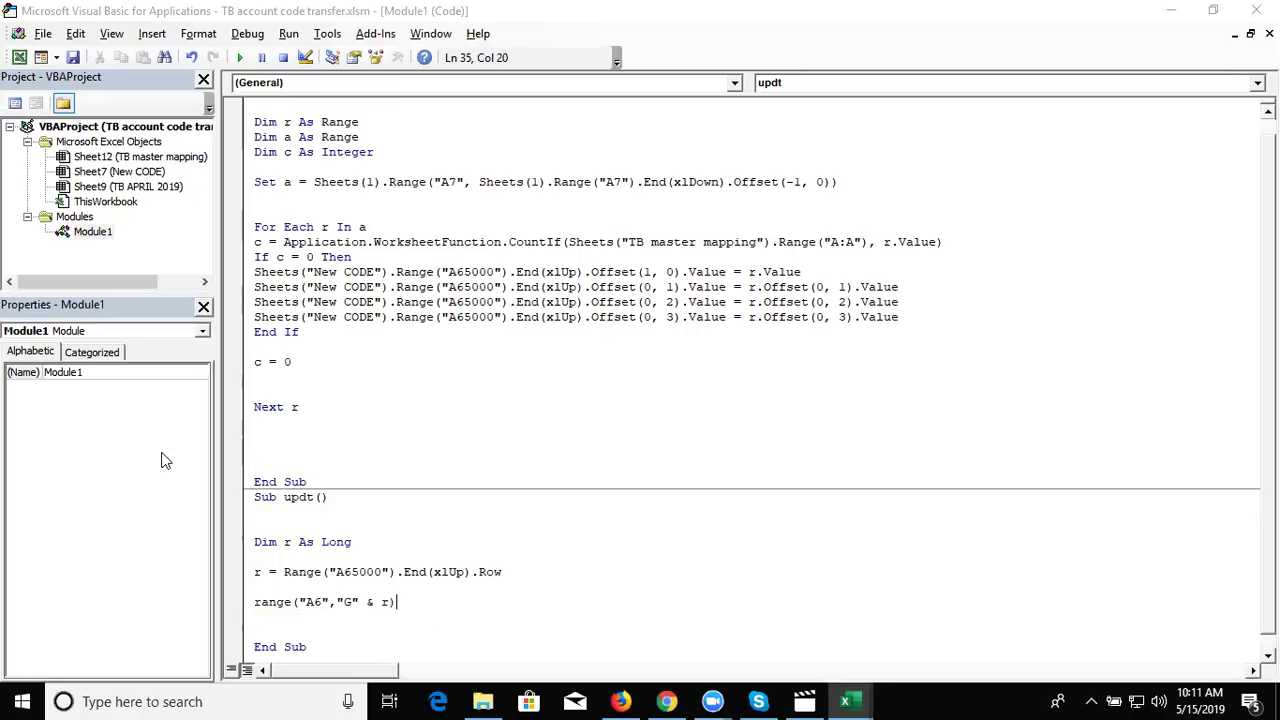
{"action": "type", "text": ".c"}
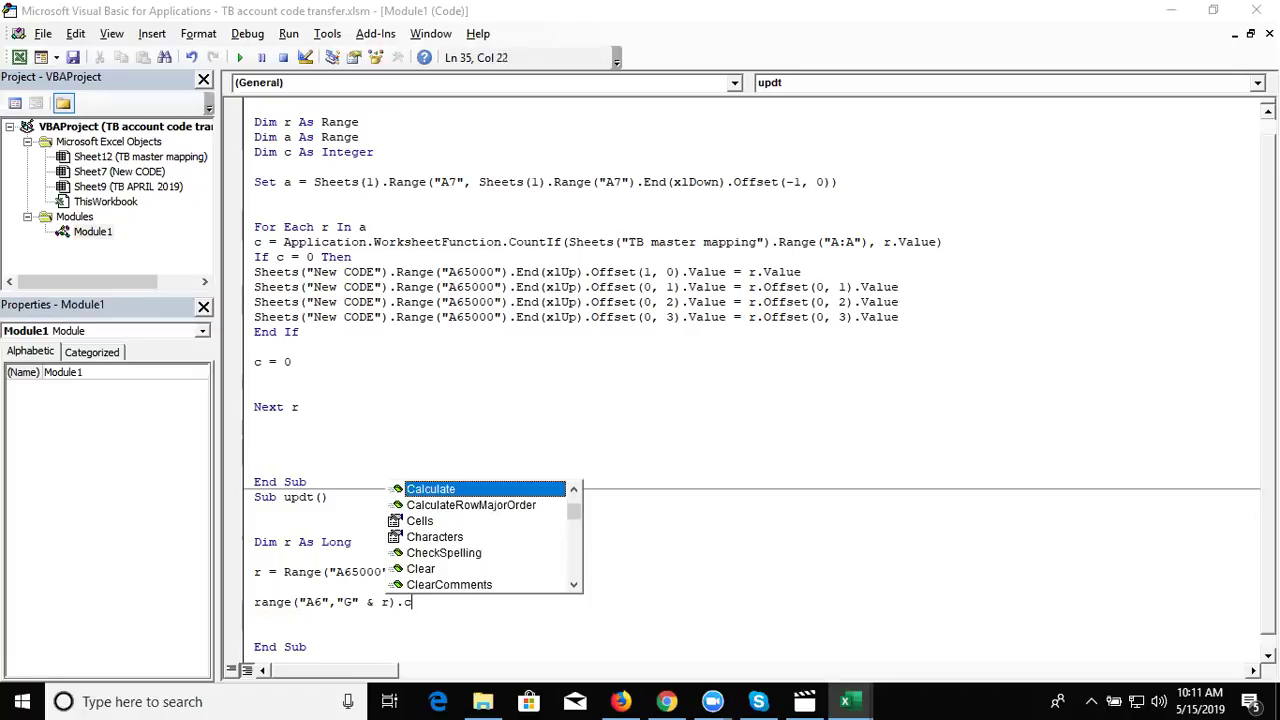
{"action": "type", "text": "op"}
{"action": "key", "text": "Return"}
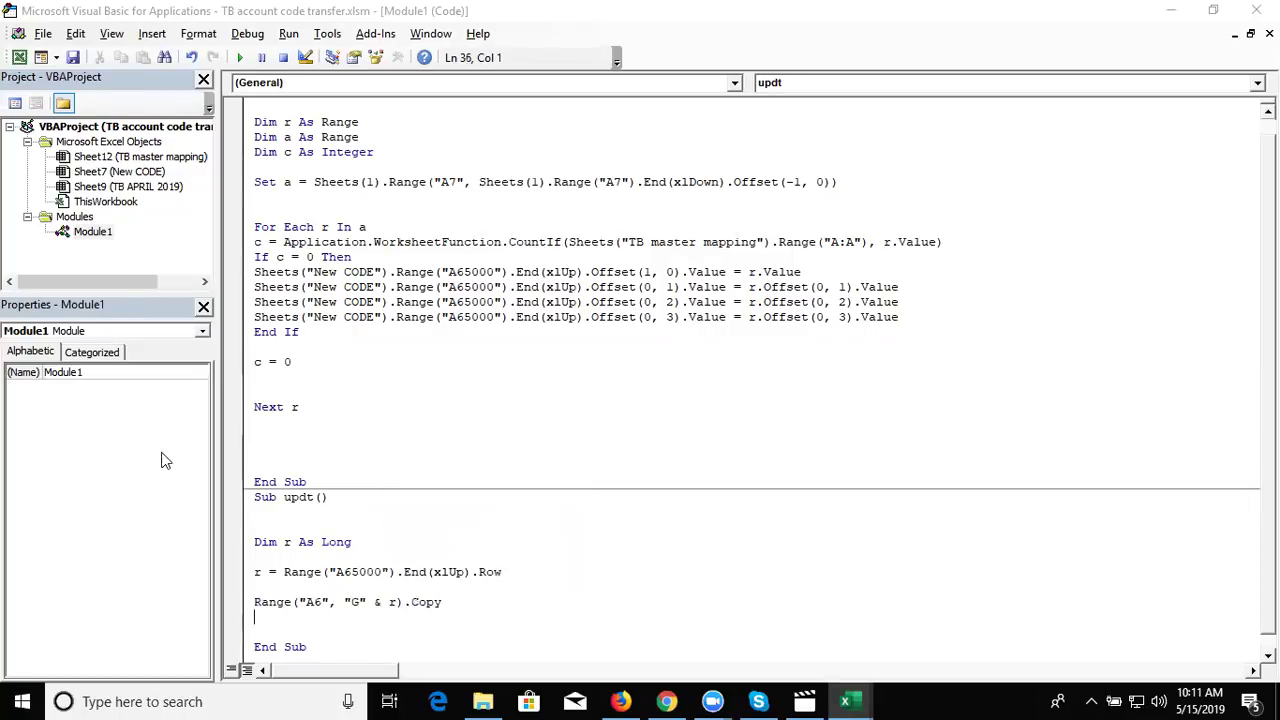
{"action": "key", "text": "Return"}
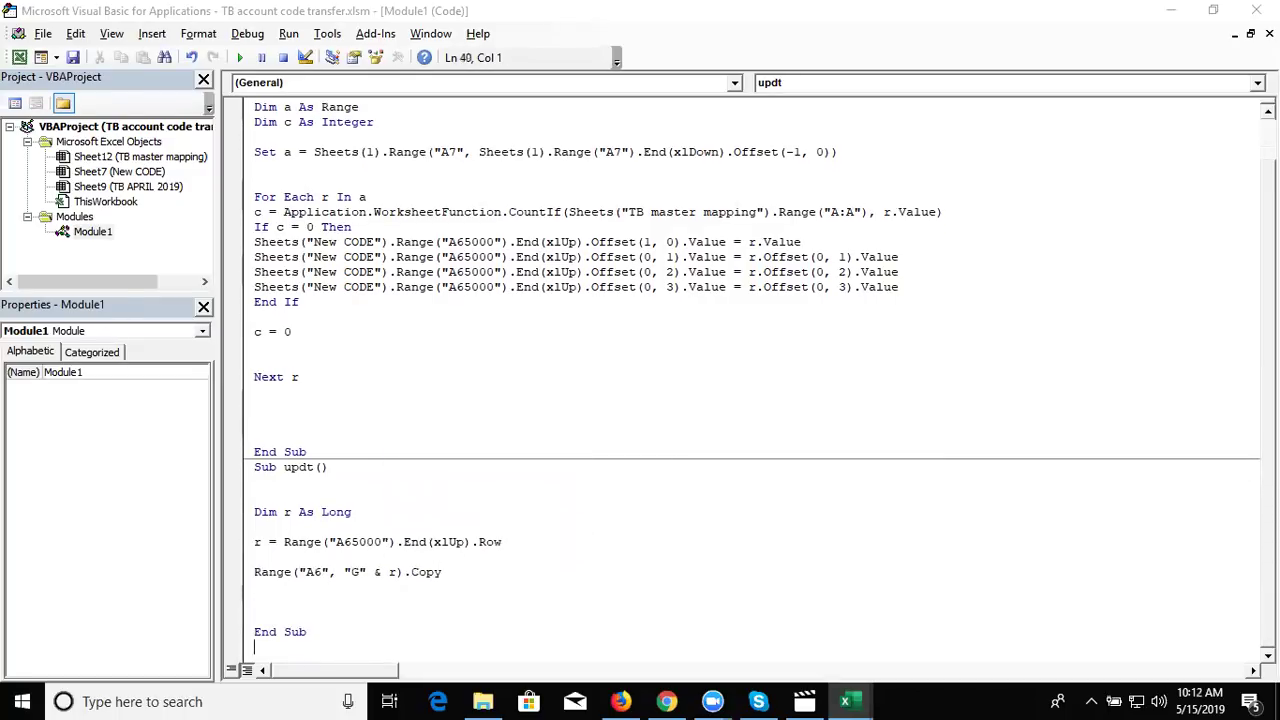
Step: Begin the paste line Range("A65000").End(xlUp).Offset(1, 0) below the Copy line
{"action": "key", "text": "Up"}
{"action": "type", "text": "r"}
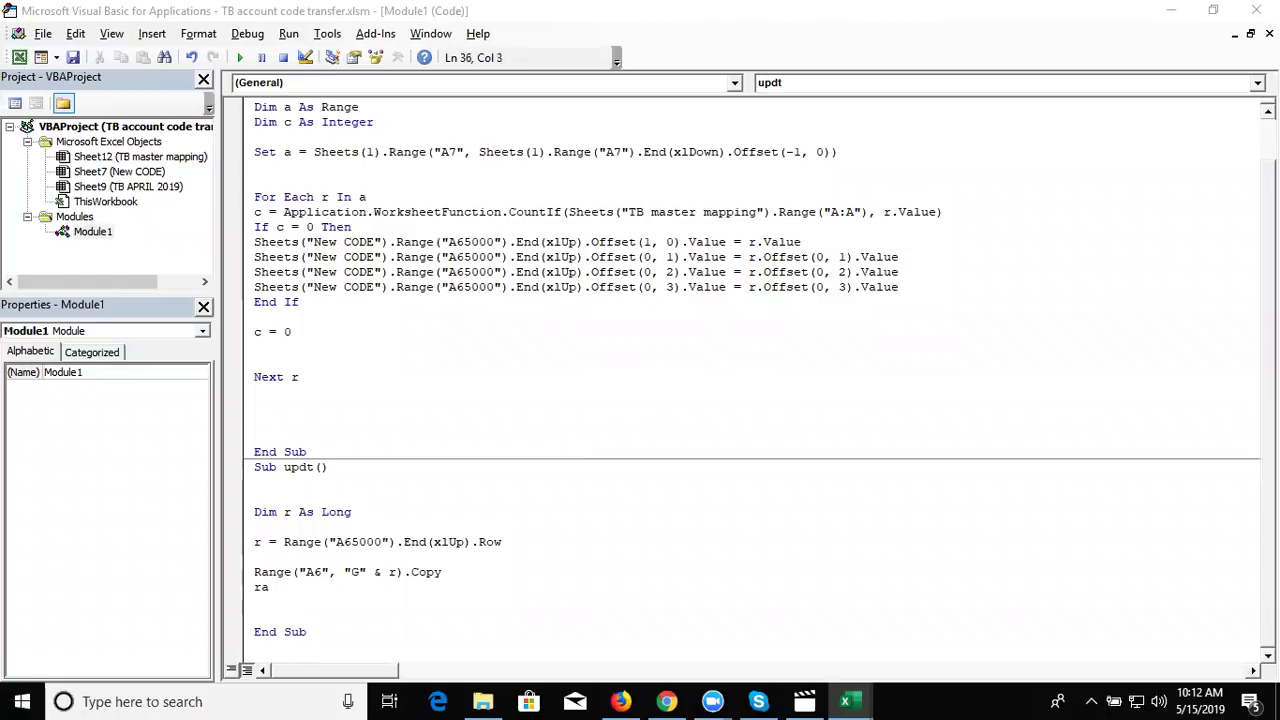
{"action": "key", "text": "BackSpace"}
{"action": "type", "text": "range(\"A65000\""}
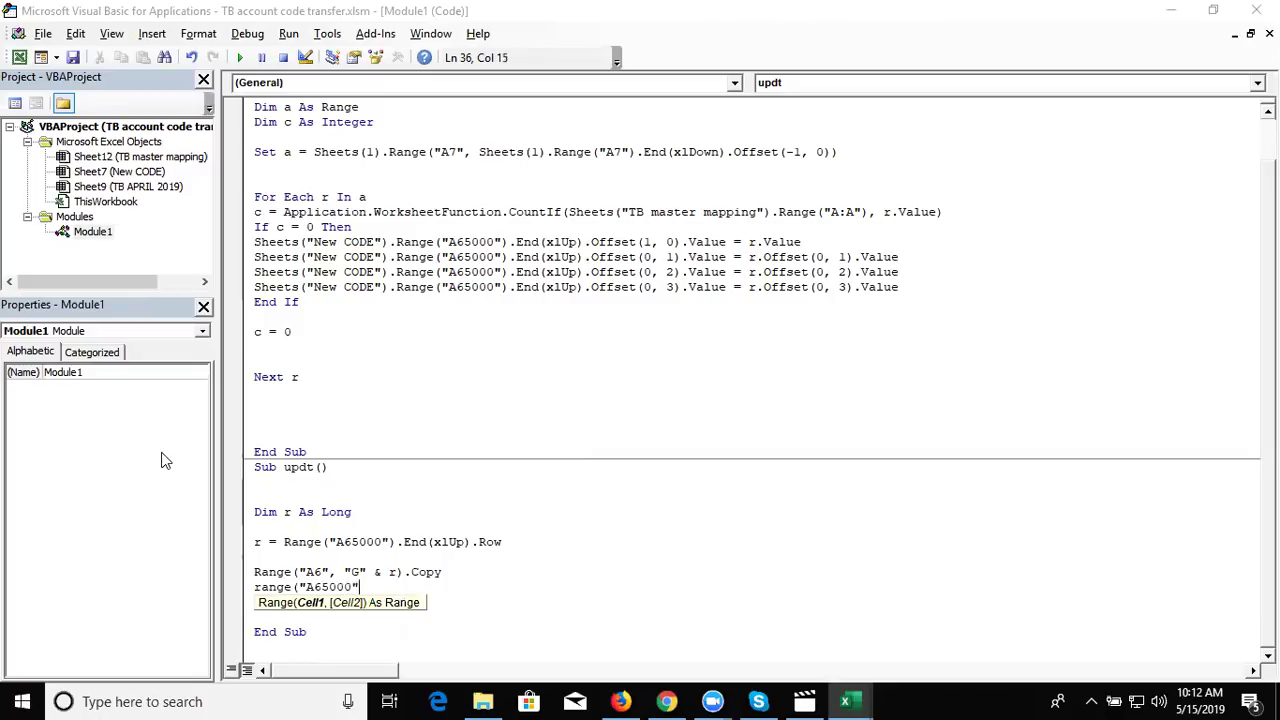
{"action": "type", "text": ").end"}
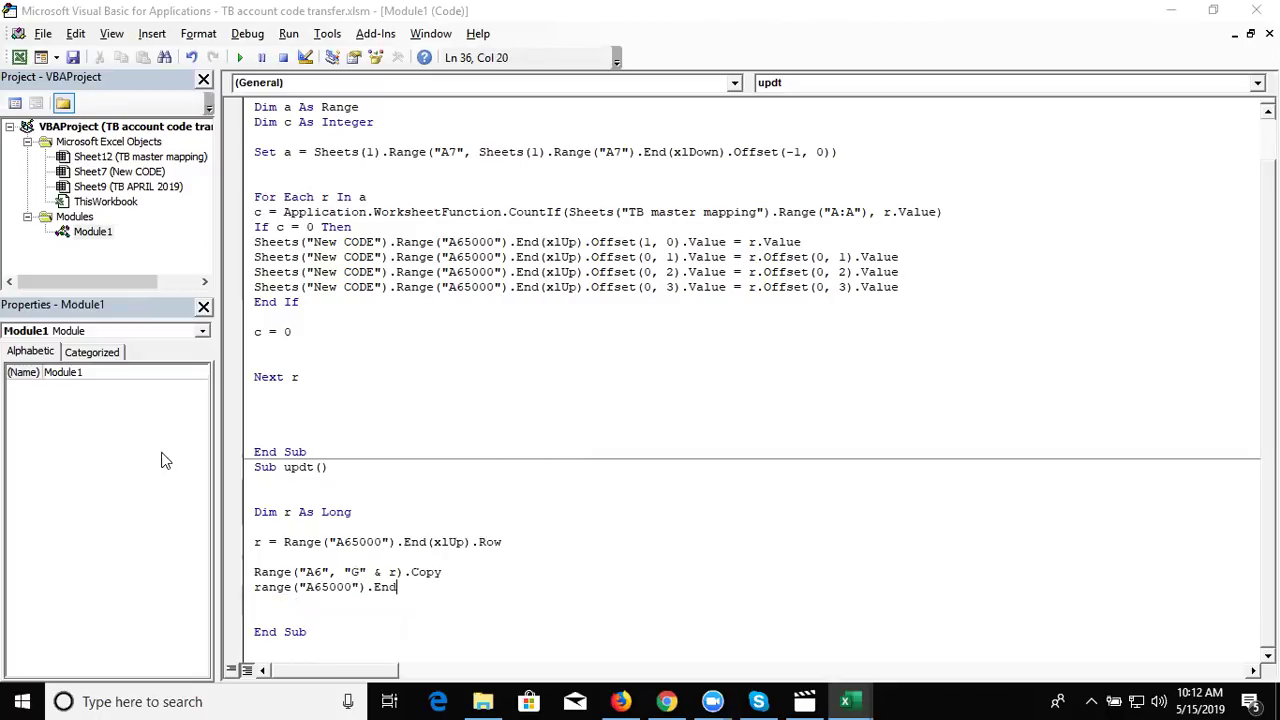
{"action": "type", "text": "(xlUp"}
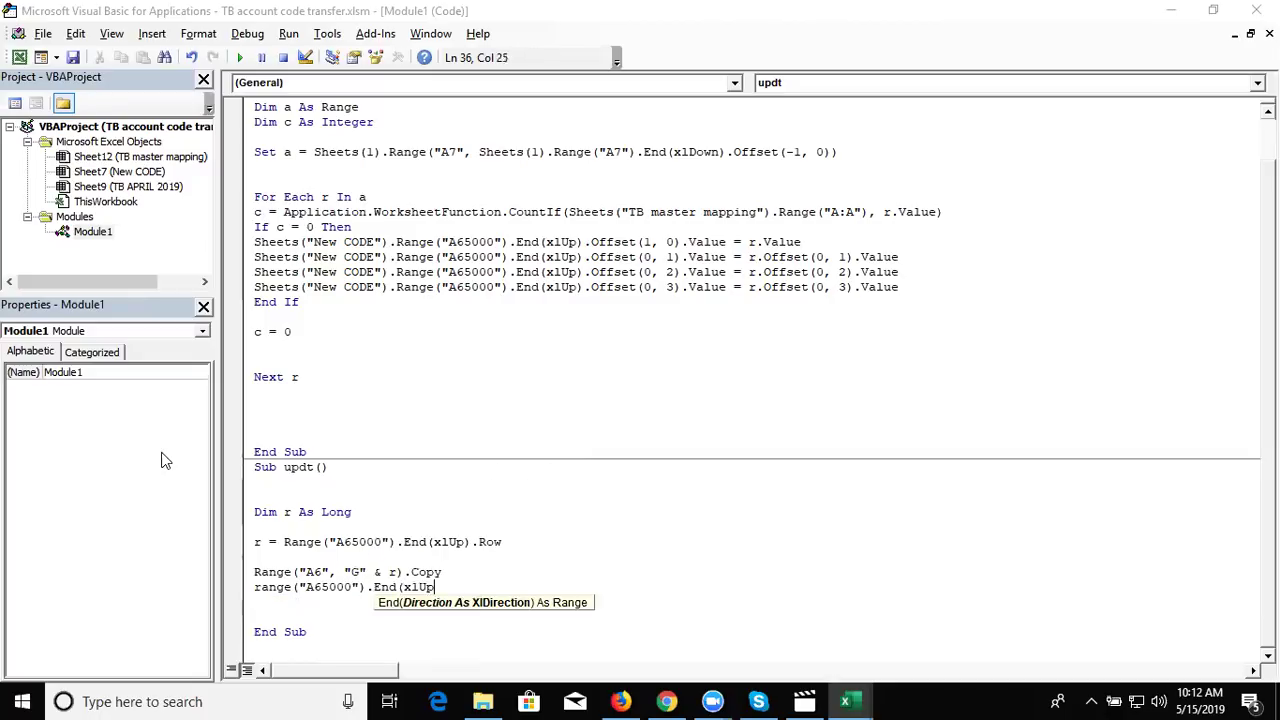
{"action": "type", "text": ")"}
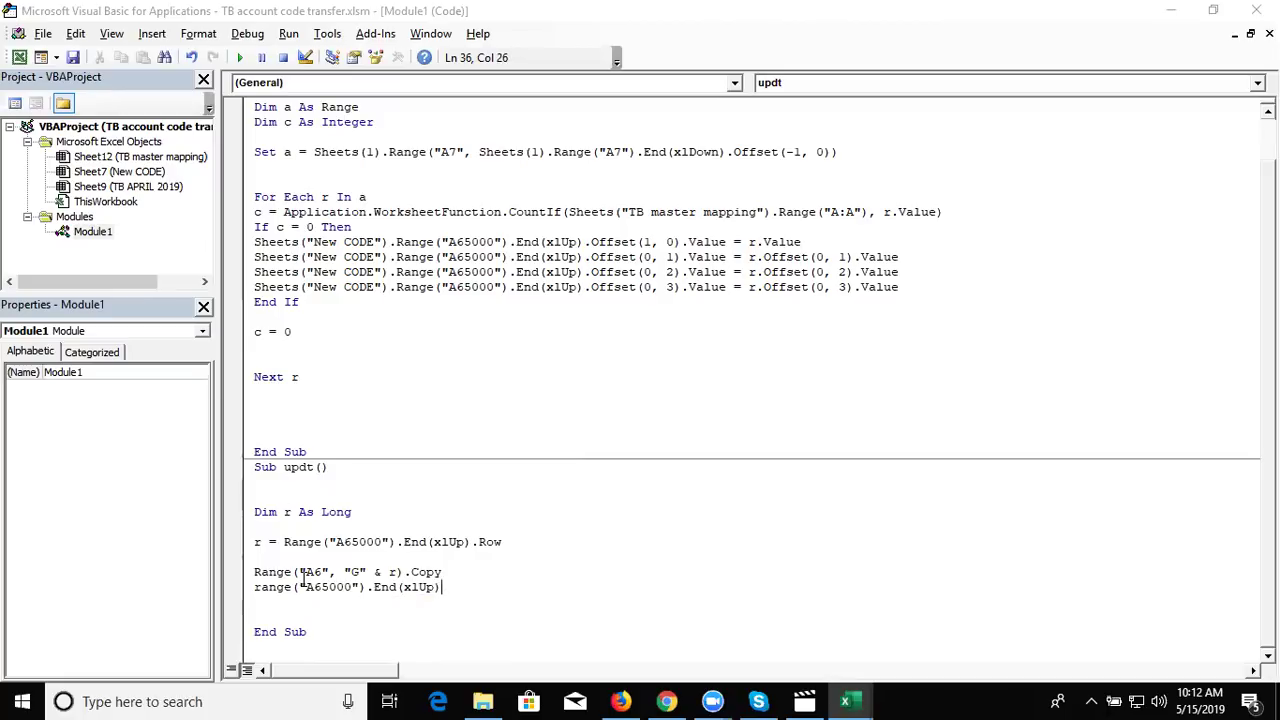
{"action": "type", "text": ".ro"}
{"action": "key", "text": "BackSpace"}
{"action": "key", "text": "BackSpace"}
{"action": "type", "text": "of"}
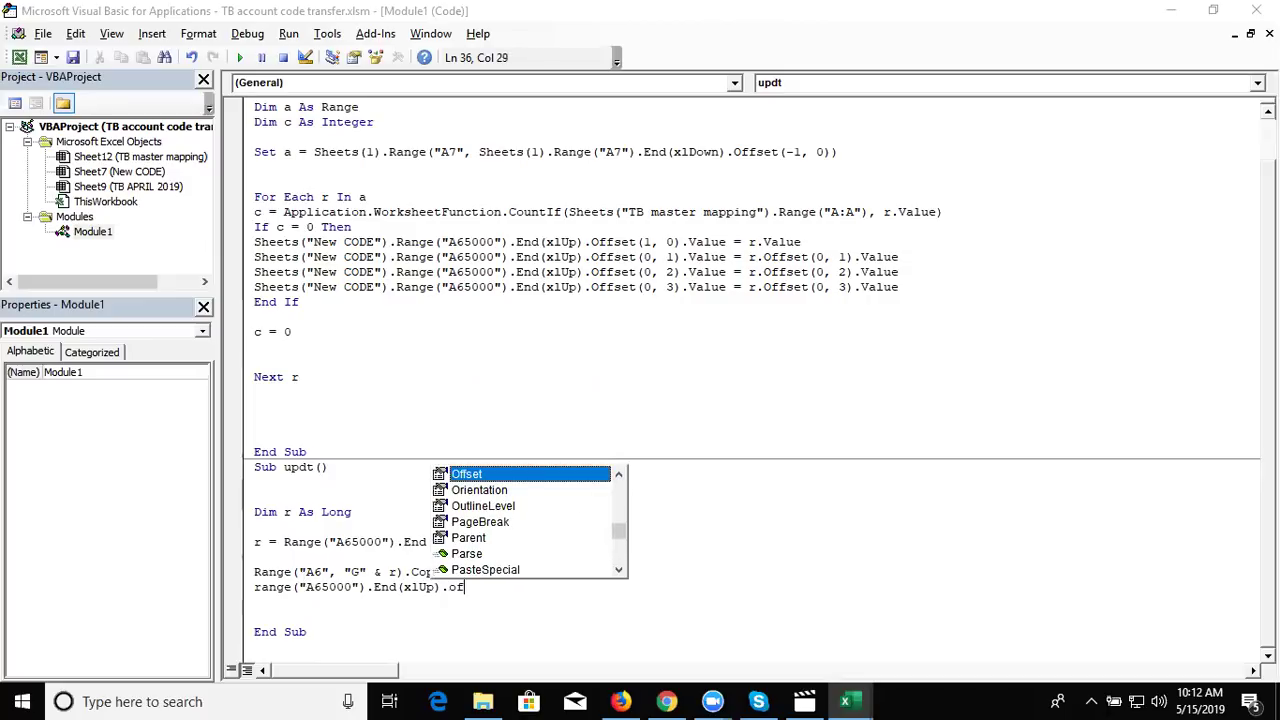
{"action": "key", "text": "Tab"}
{"action": "type", "text": "("}
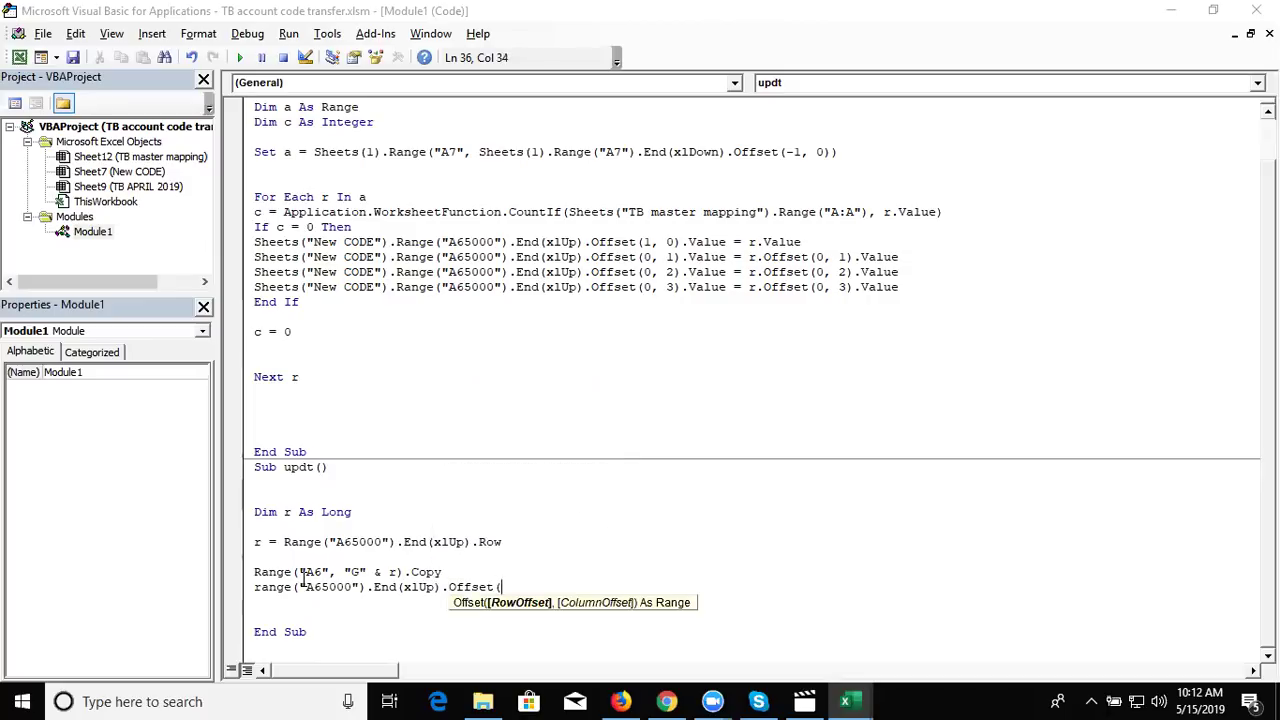
{"action": "type", "text": "1,0"}
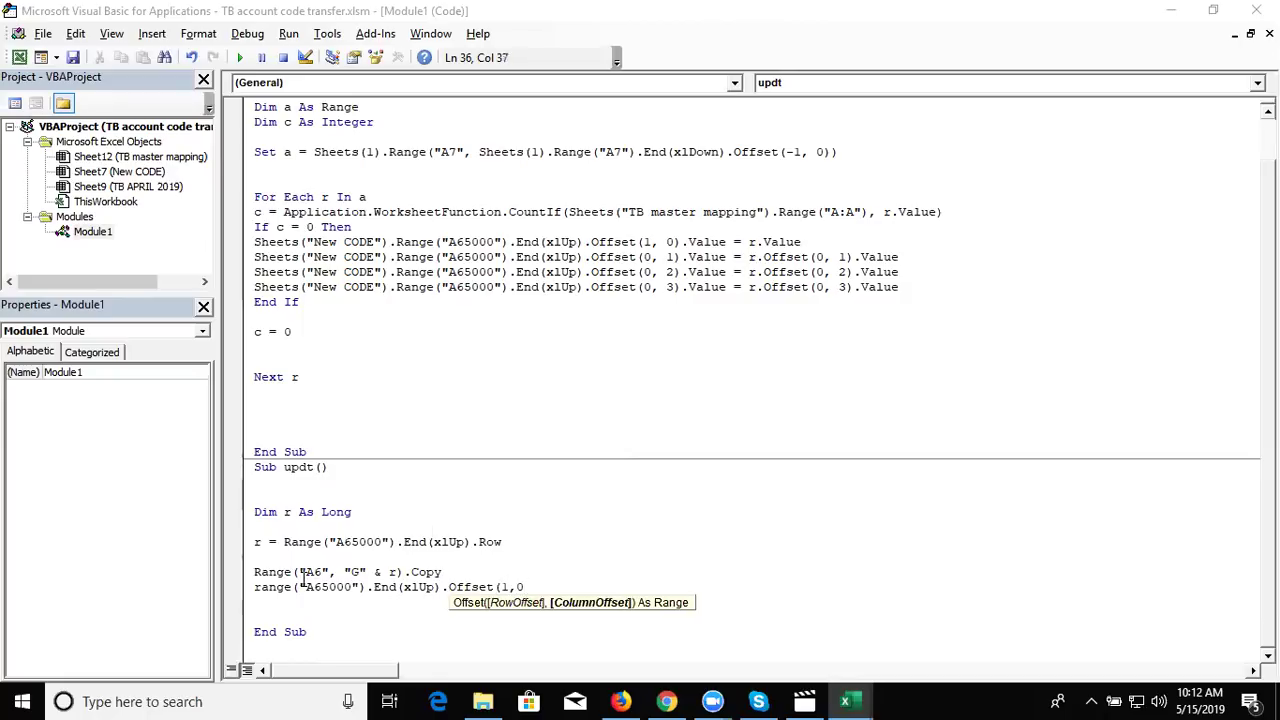
{"action": "type", "text": ").p"}
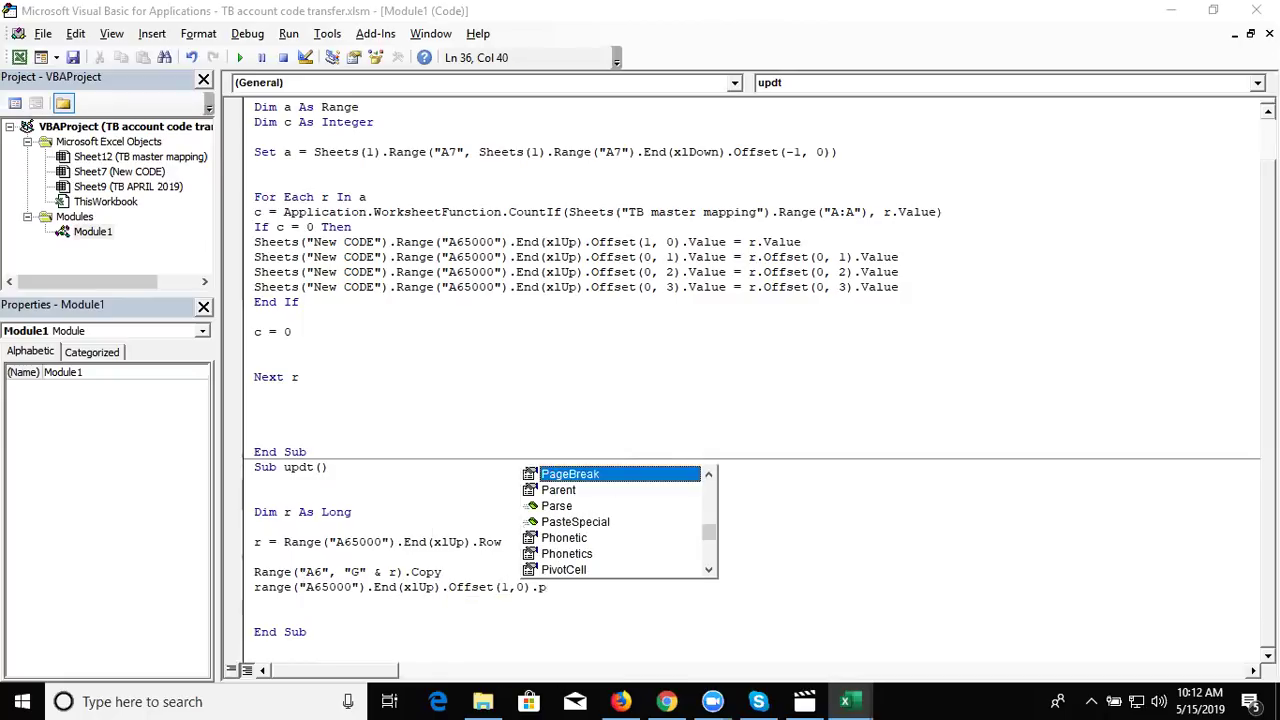
Step: Finish the paste line with PasteSpecial xlPasteValues
{"action": "key", "text": "Down"}
{"action": "key", "text": "Down"}
{"action": "key", "text": "Down"}
{"action": "key", "text": "Down"}
{"action": "key", "text": "Tab"}
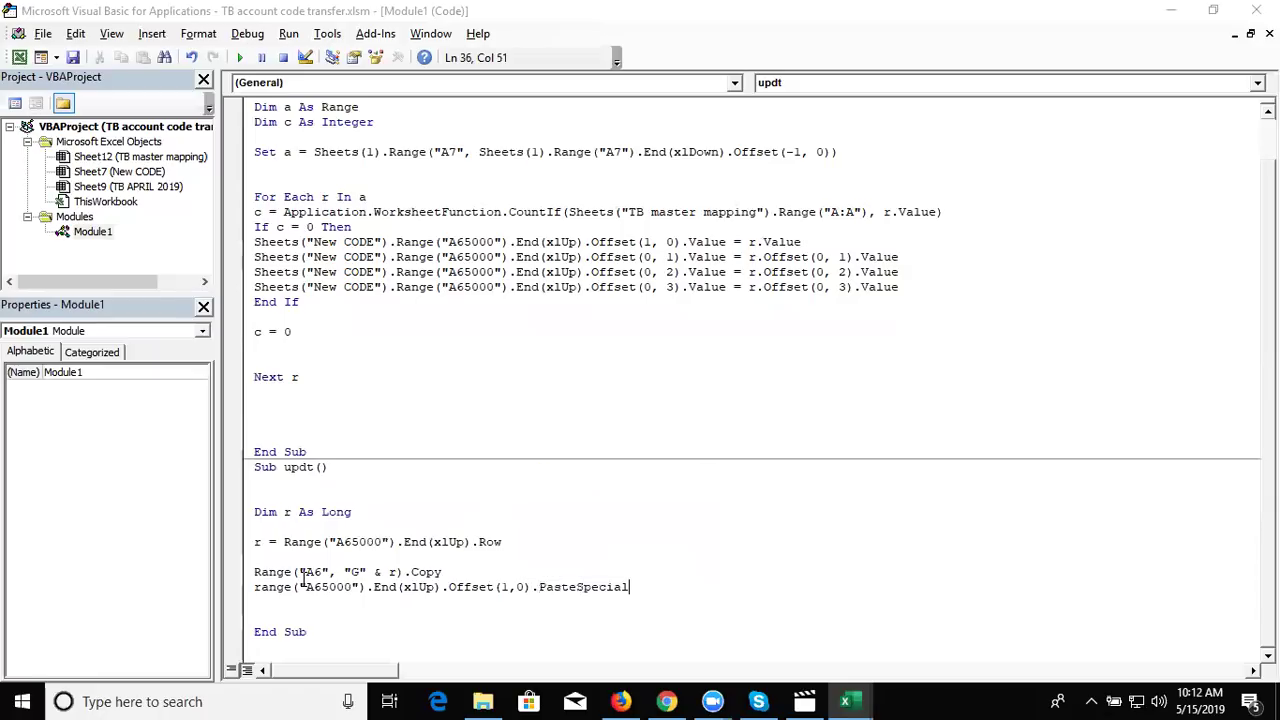
{"action": "type", "text": ","}
{"action": "key", "text": "Down"}
{"action": "key", "text": "Down"}
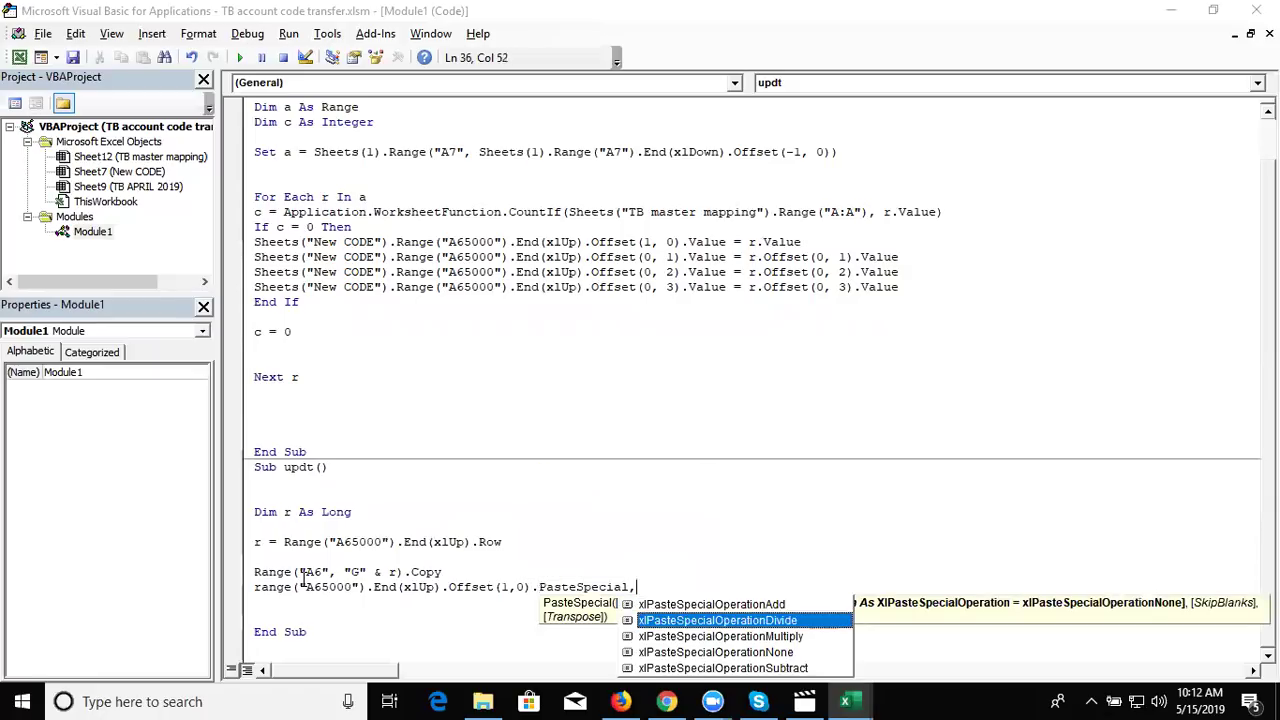
{"action": "key", "text": "Down"}
{"action": "key", "text": "Down"}
{"action": "key", "text": "Down"}
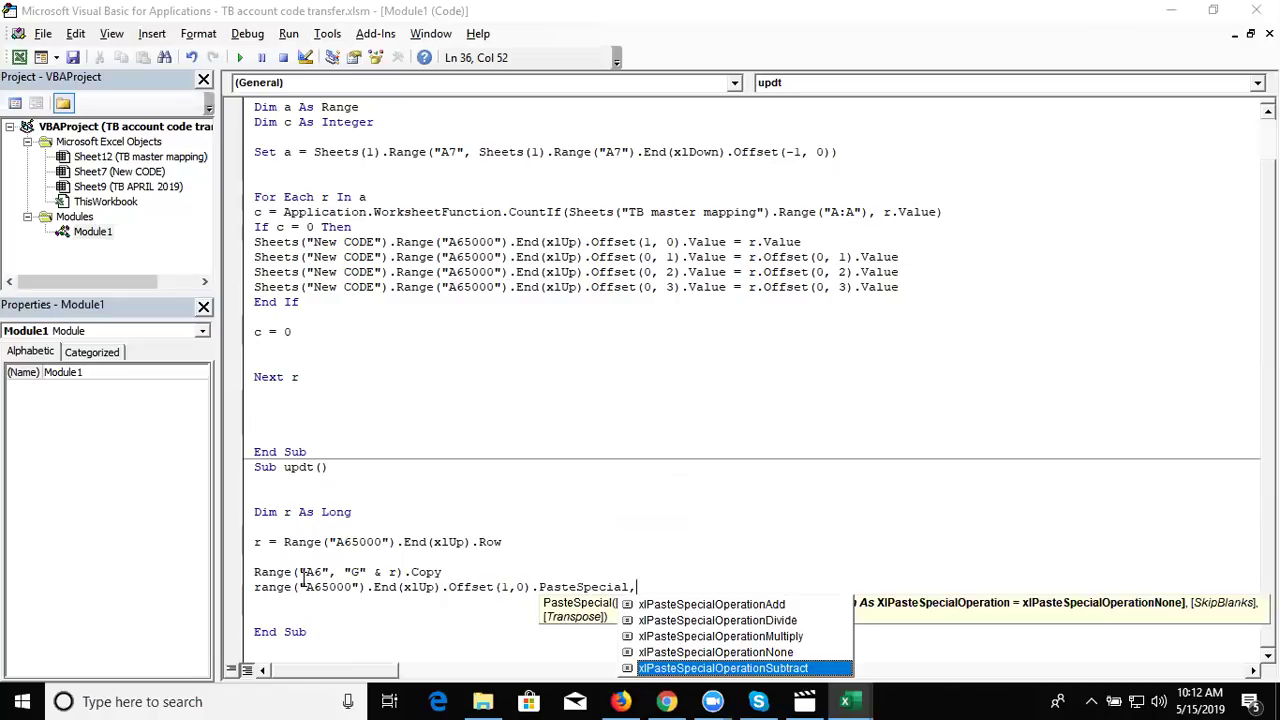
{"action": "key", "text": "Up"}
{"action": "key", "text": "Up"}
{"action": "key", "text": "Up"}
{"action": "key", "text": "Up"}
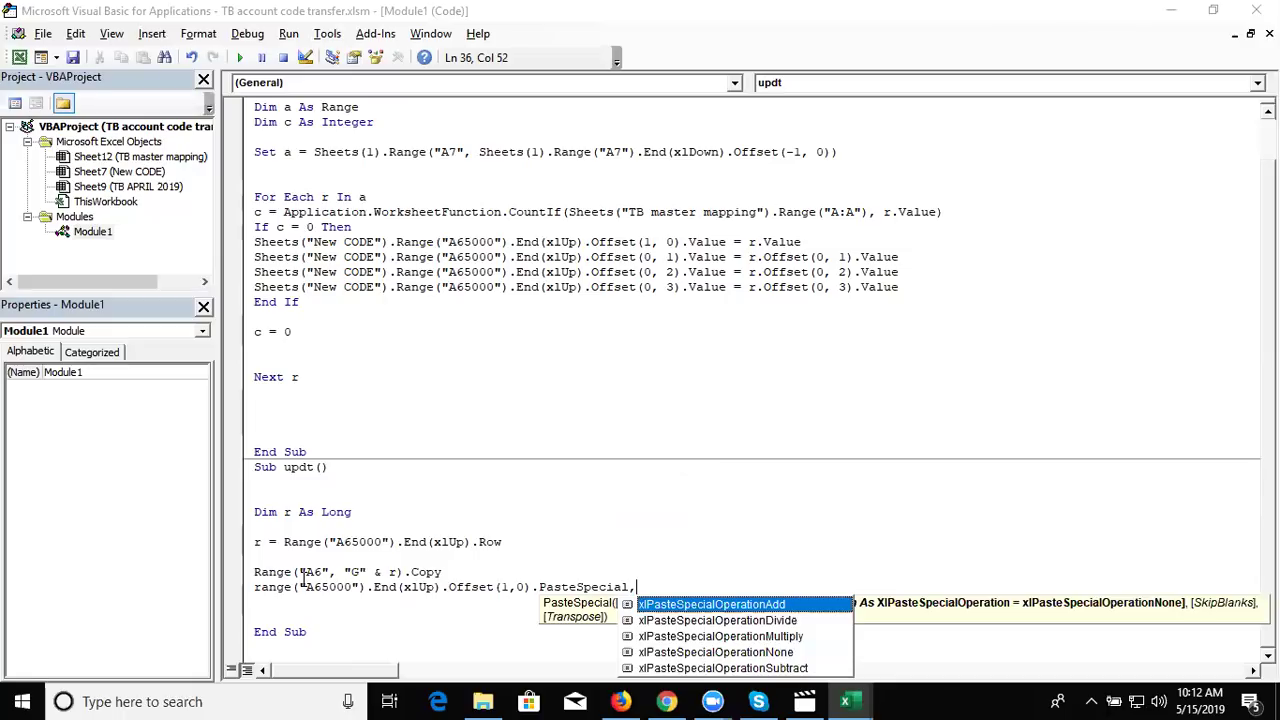
{"action": "key", "text": "BackSpace"}
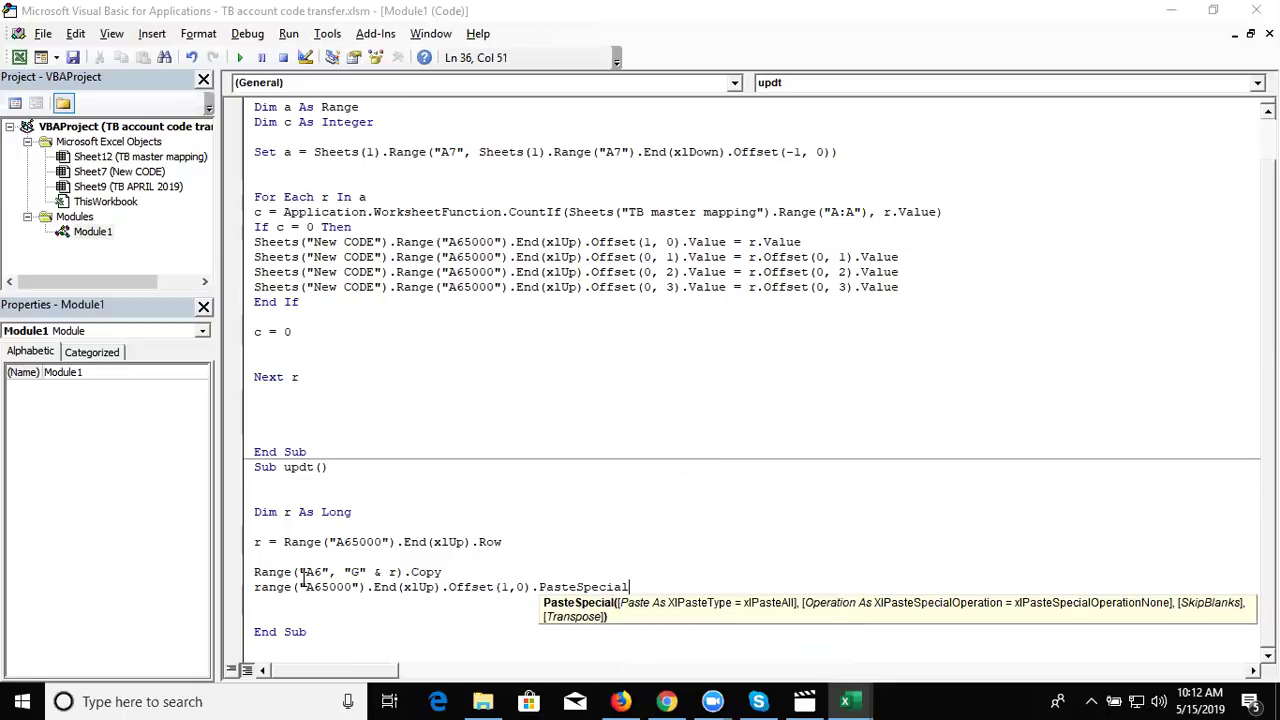
{"action": "key", "text": "Down"}
{"action": "key", "text": "Down"}
{"action": "key", "text": "Down"}
{"action": "key", "text": "Down"}
{"action": "key", "text": "Down"}
{"action": "key", "text": "Down"}
{"action": "key", "text": "Down"}
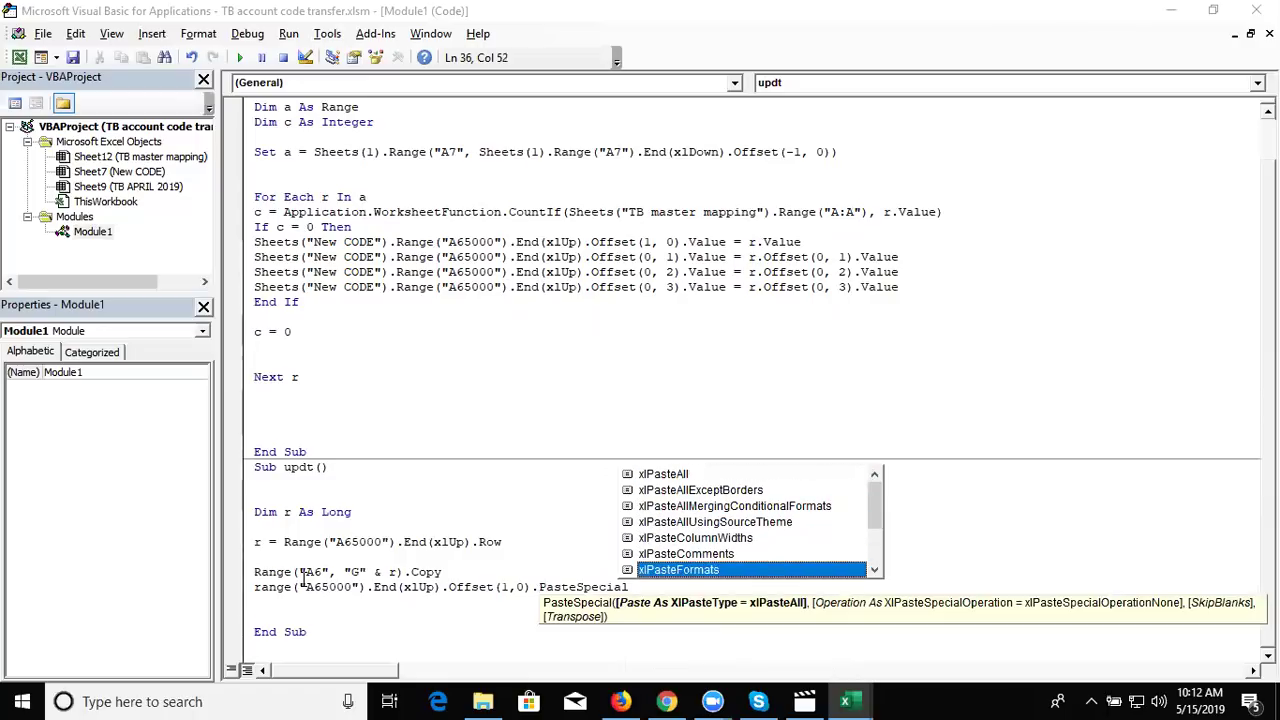
{"action": "key", "text": "Down"}
{"action": "key", "text": "Down"}
{"action": "key", "text": "Down"}
{"action": "key", "text": "Down"}
{"action": "key", "text": "Down"}
{"action": "key", "text": "Up"}
{"action": "key", "text": "Tab"}
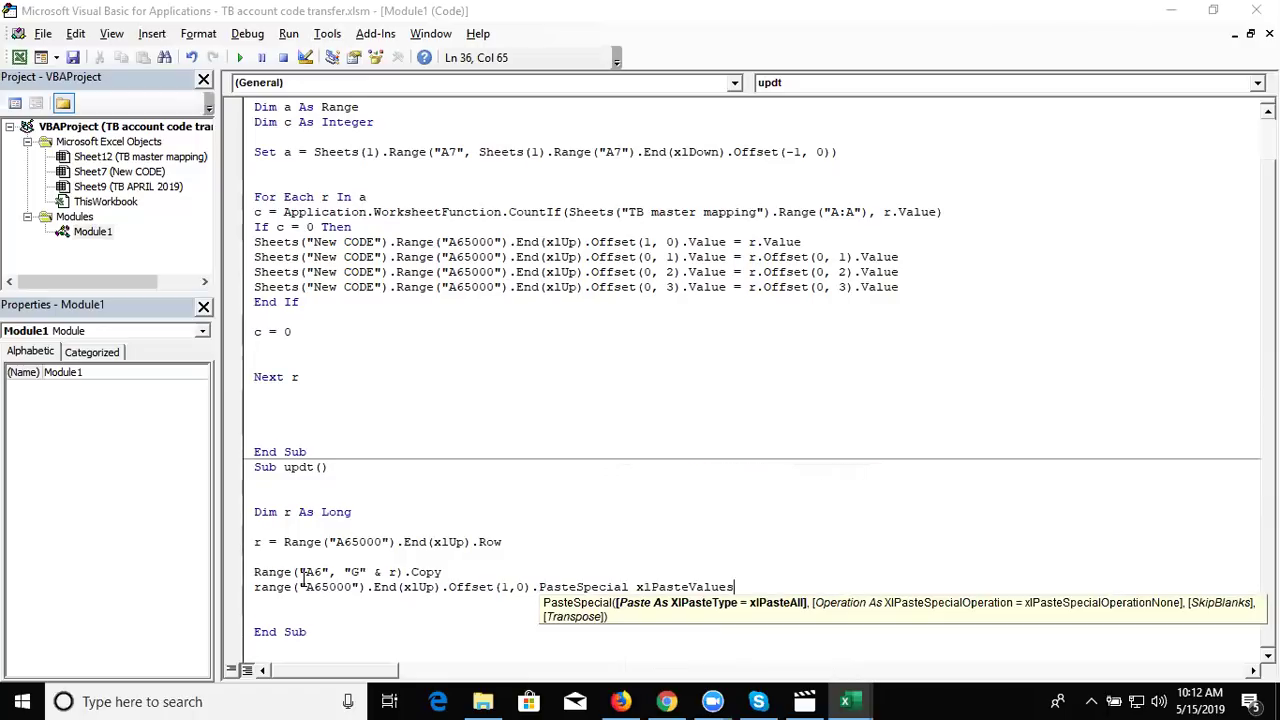
{"action": "key", "text": "Return"}
{"action": "key", "text": "Left"}
{"action": "key", "text": "Left"}
{"action": "key", "text": "Left"}
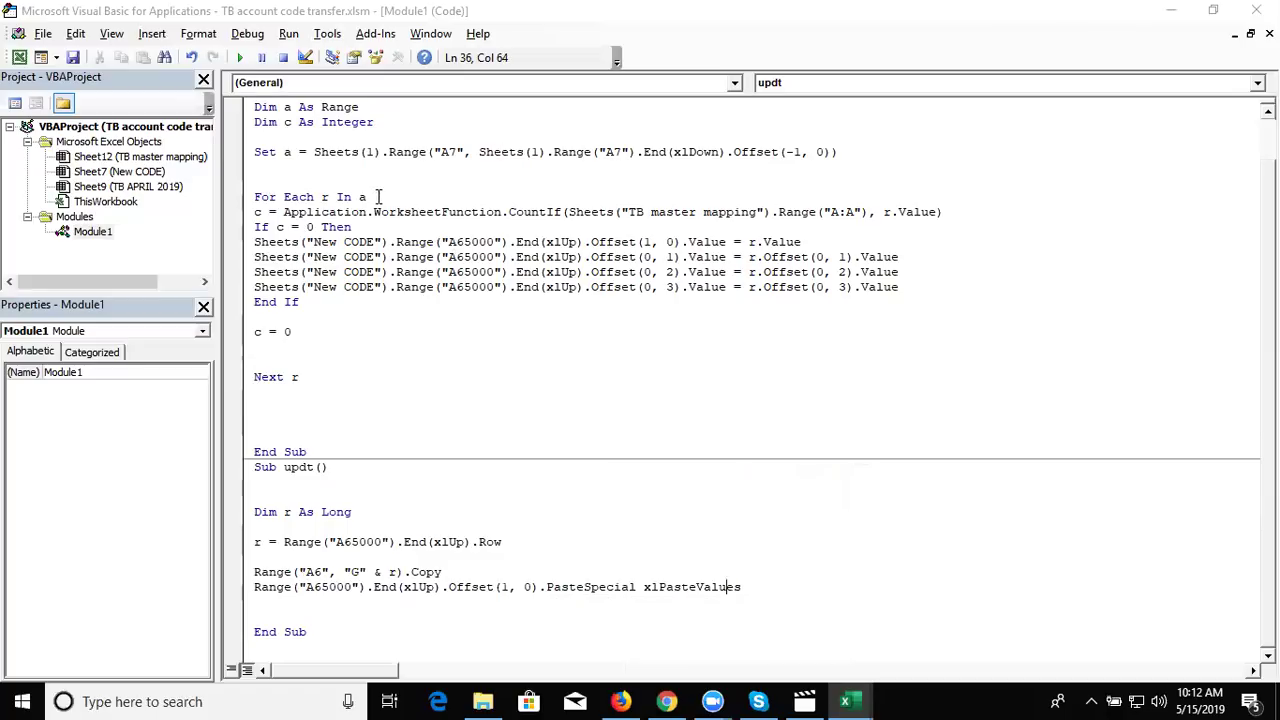
Step: Prefix the paste line with the Sheets("TB master mapping") reference copied from getD
{"action": "left_click", "coordinate": [453, 250]}
{"action": "left_click_drag", "start_coordinate": [568, 212], "coordinate": [772, 212]}
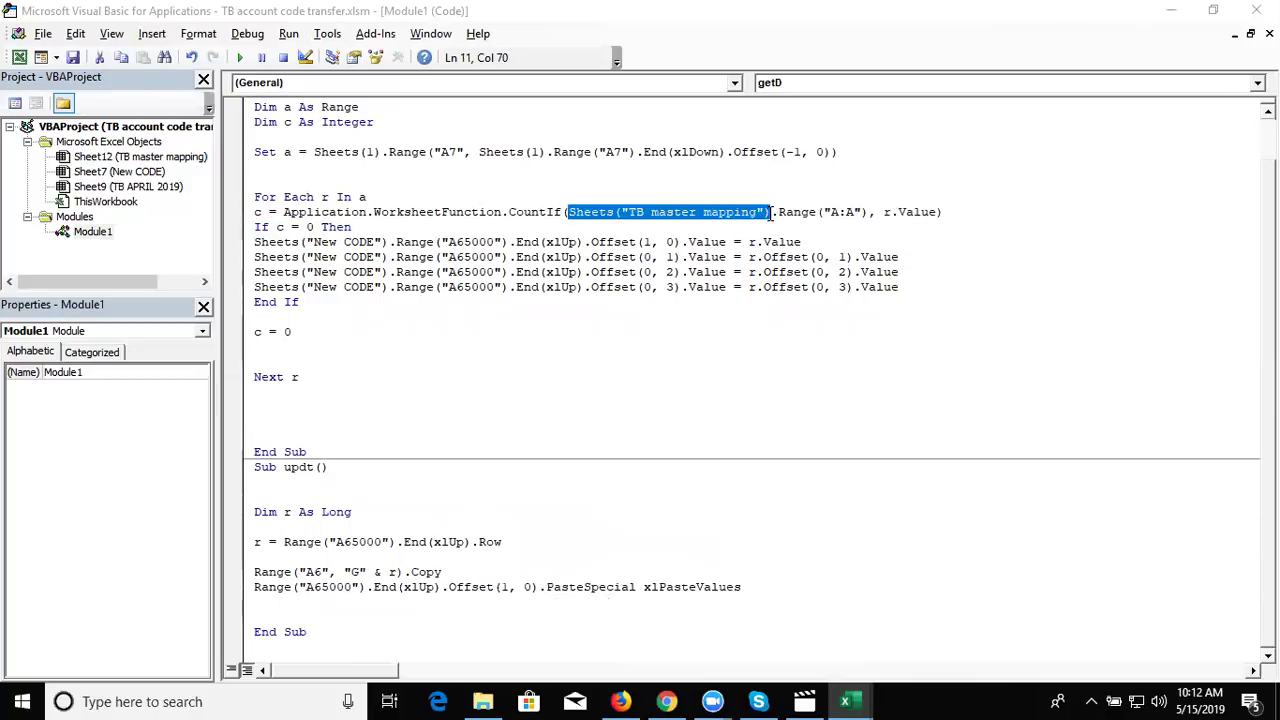
{"action": "left_click", "coordinate": [256, 589]}
{"action": "type", "text": "Sheets(\"TB master mapping\")"}
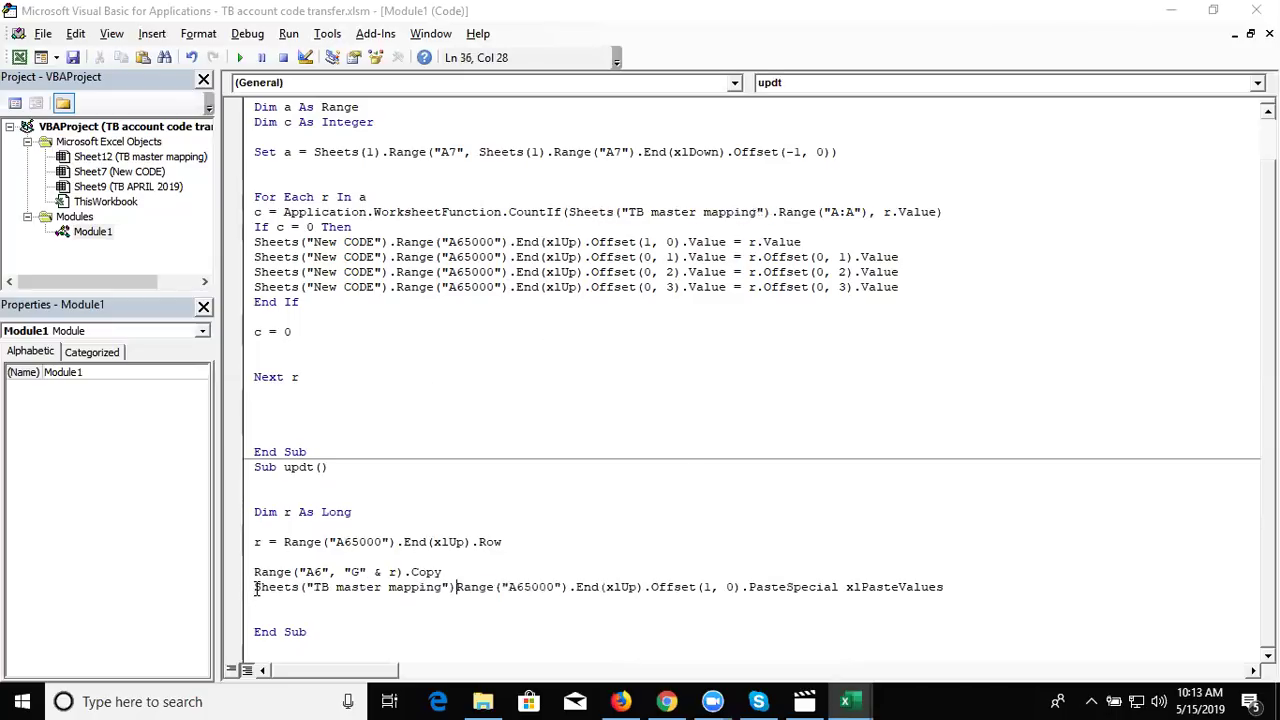
{"action": "type", "text": "."}
Step: Add Application.CutCopyMode = False to updt and go back to the New CODE sheet
{"action": "left_click", "coordinate": [281, 601]}
{"action": "type", "text": "application."}
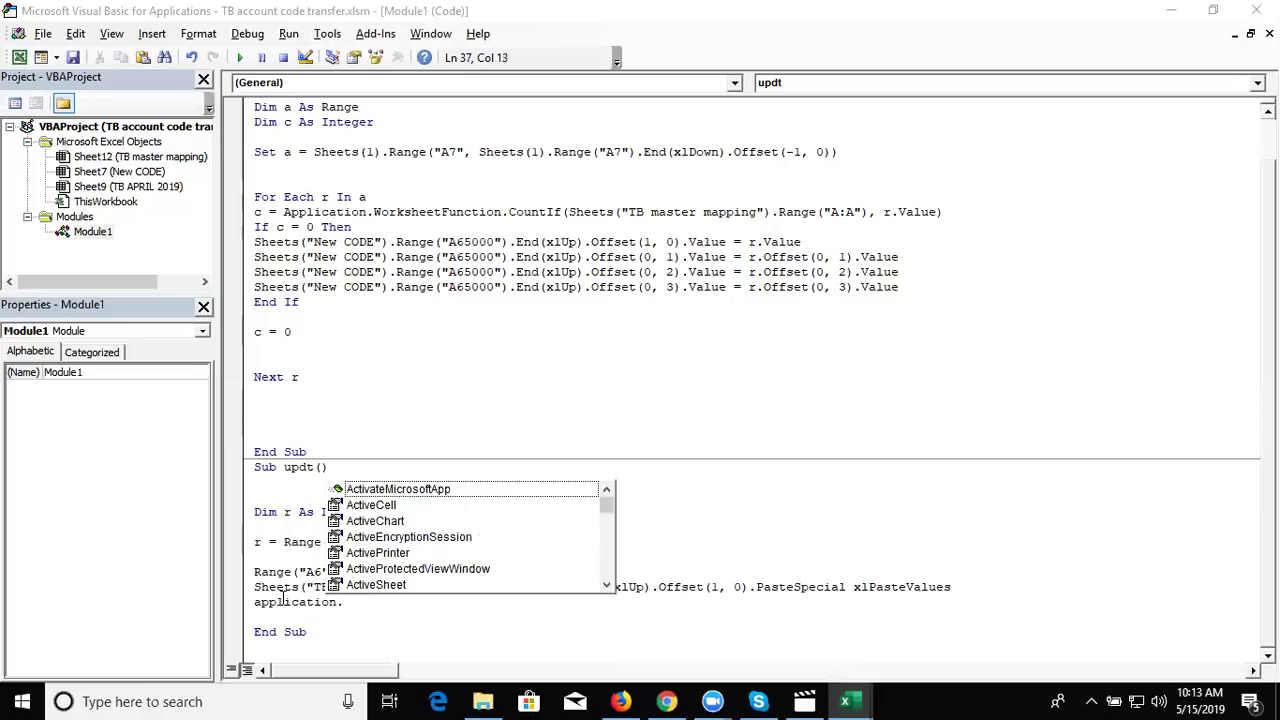
{"action": "type", "text": "cut"}
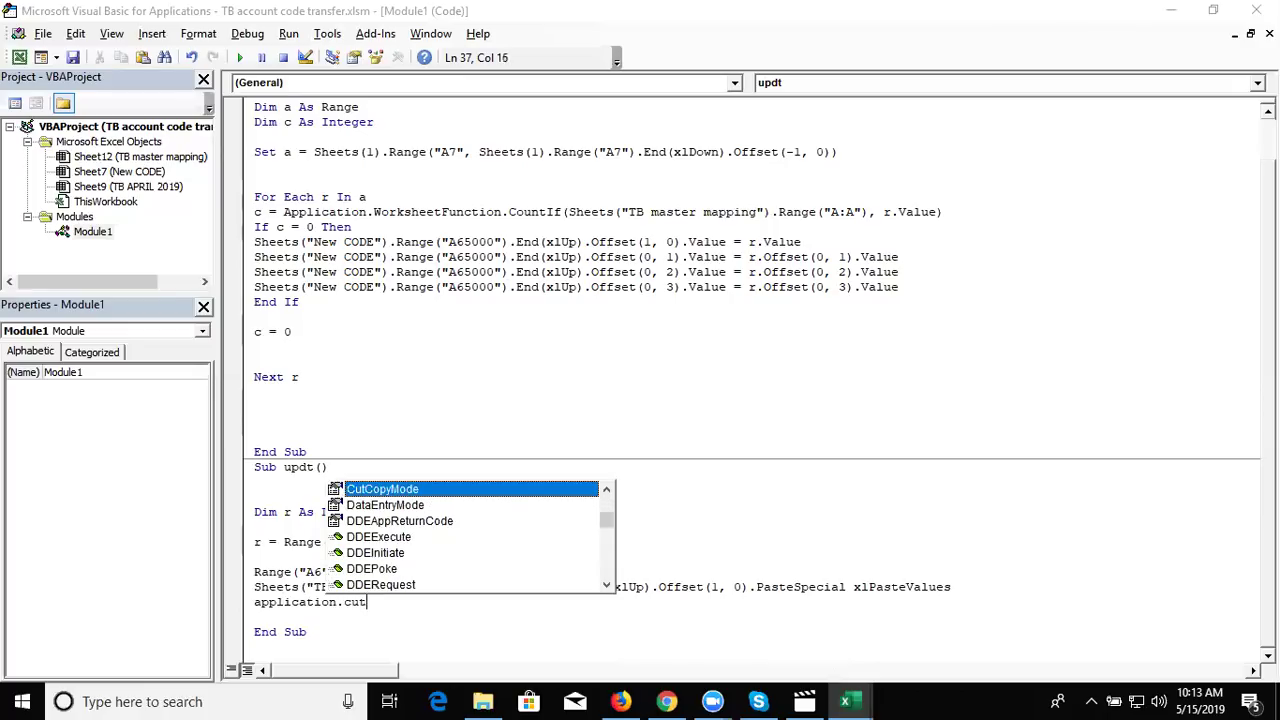
{"action": "key", "text": "Tab"}
{"action": "type", "text": "="}
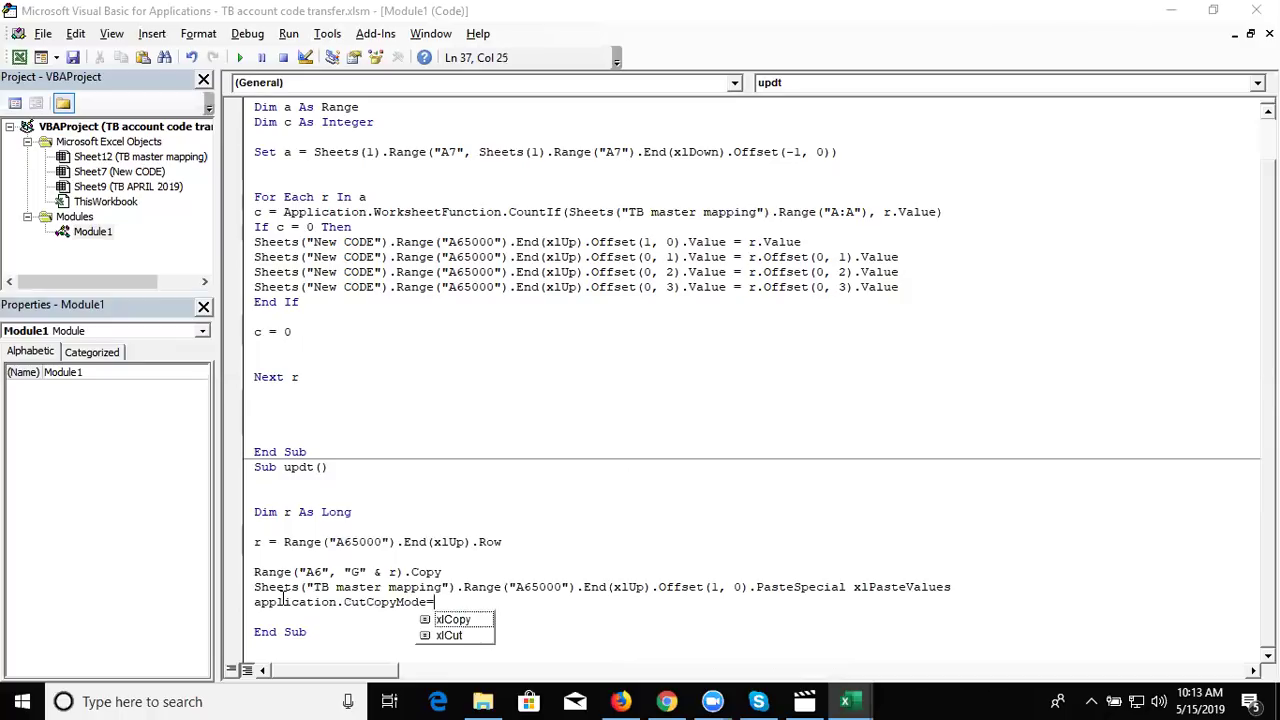
{"action": "type", "text": "false"}
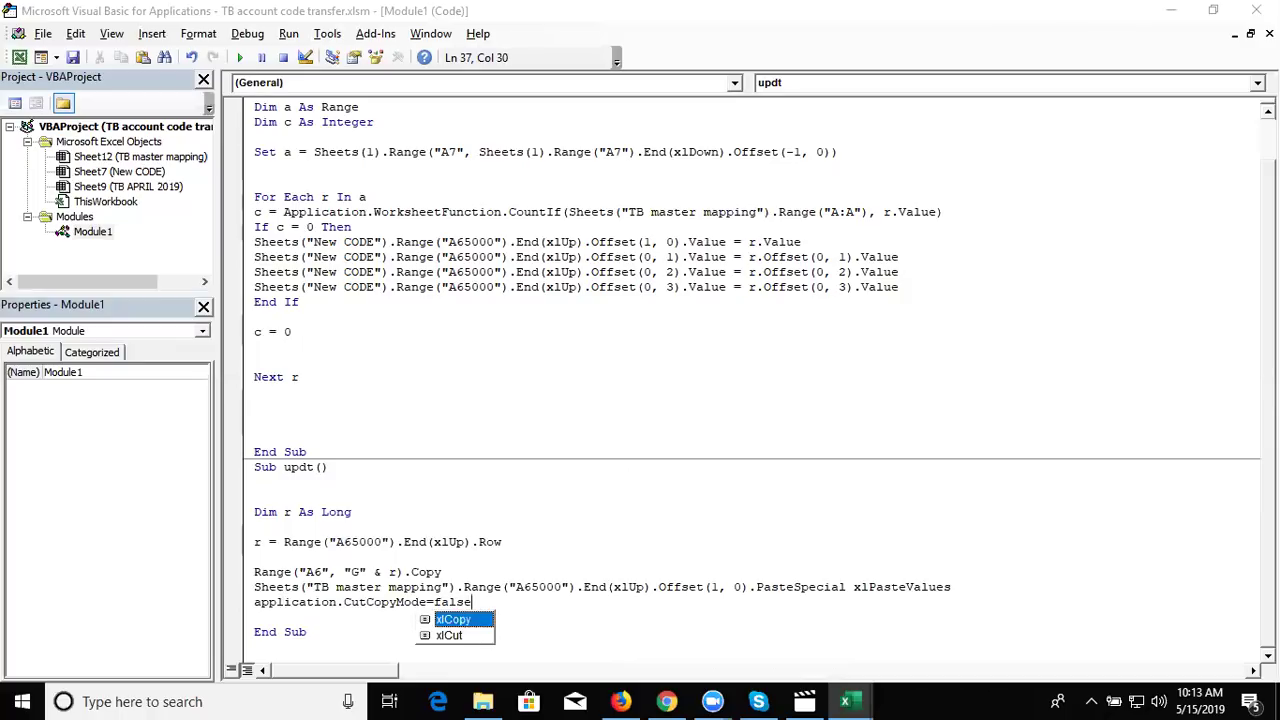
{"action": "type", "text": "`"}
{"action": "key", "text": "BackSpace"}
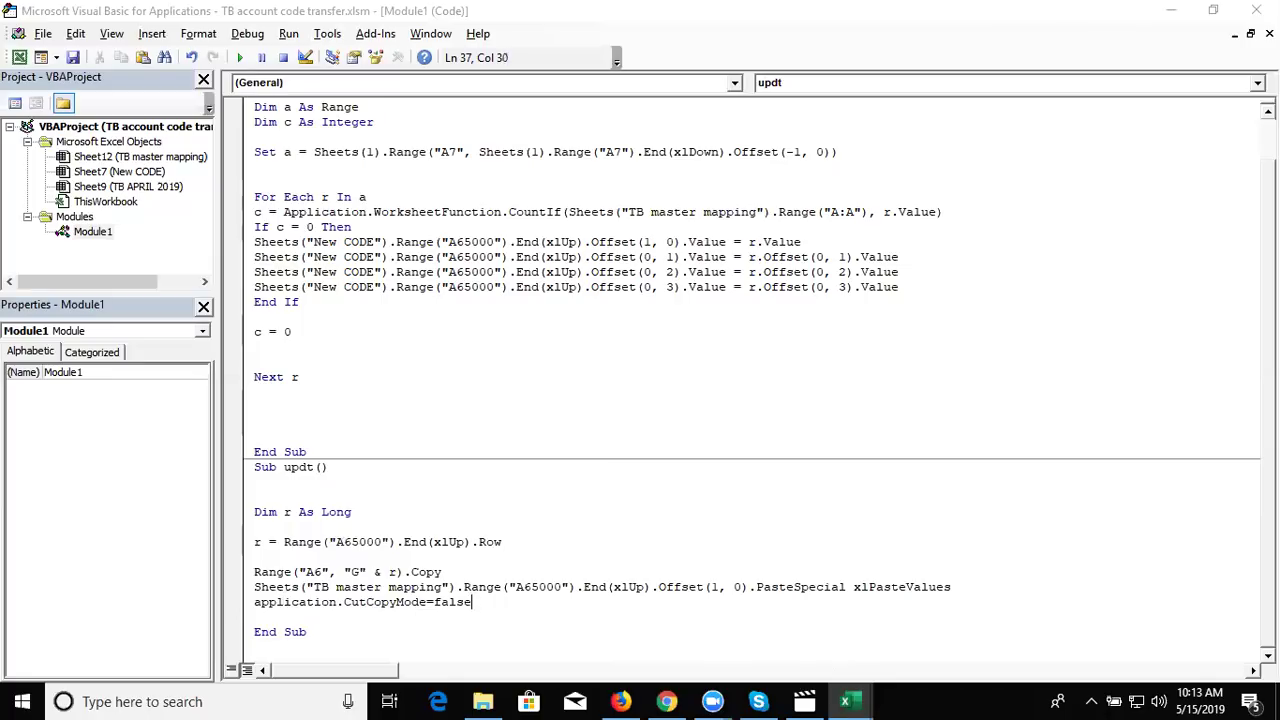
{"action": "key", "text": "Return"}
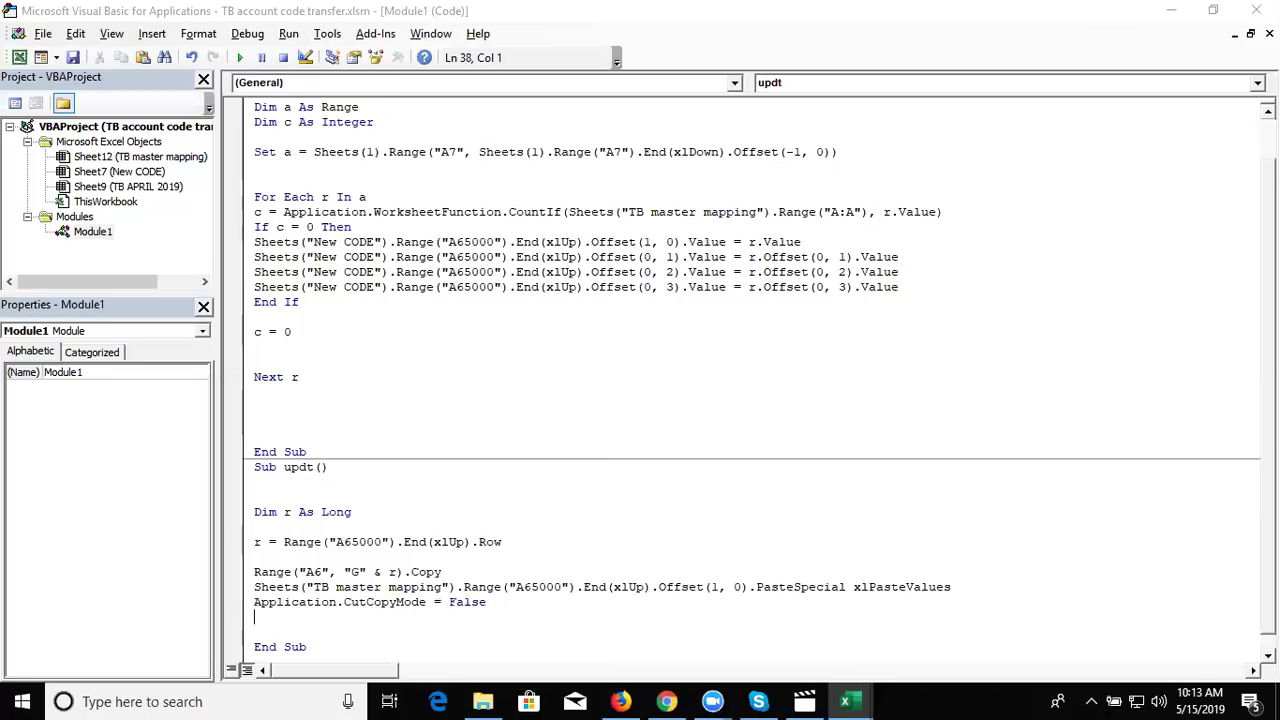
{"action": "left_click", "coordinate": [254, 647]}
{"action": "key", "text": "alt+F11"}
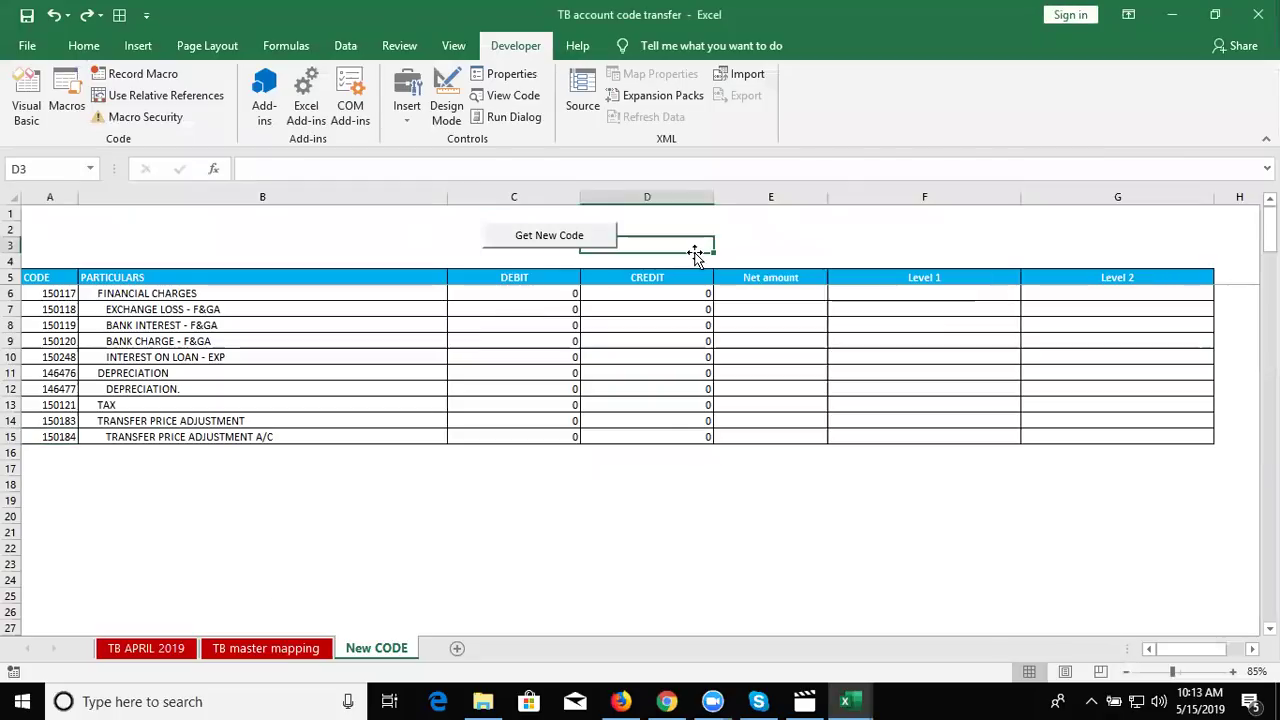
{"action": "left_click", "coordinate": [735, 243]}
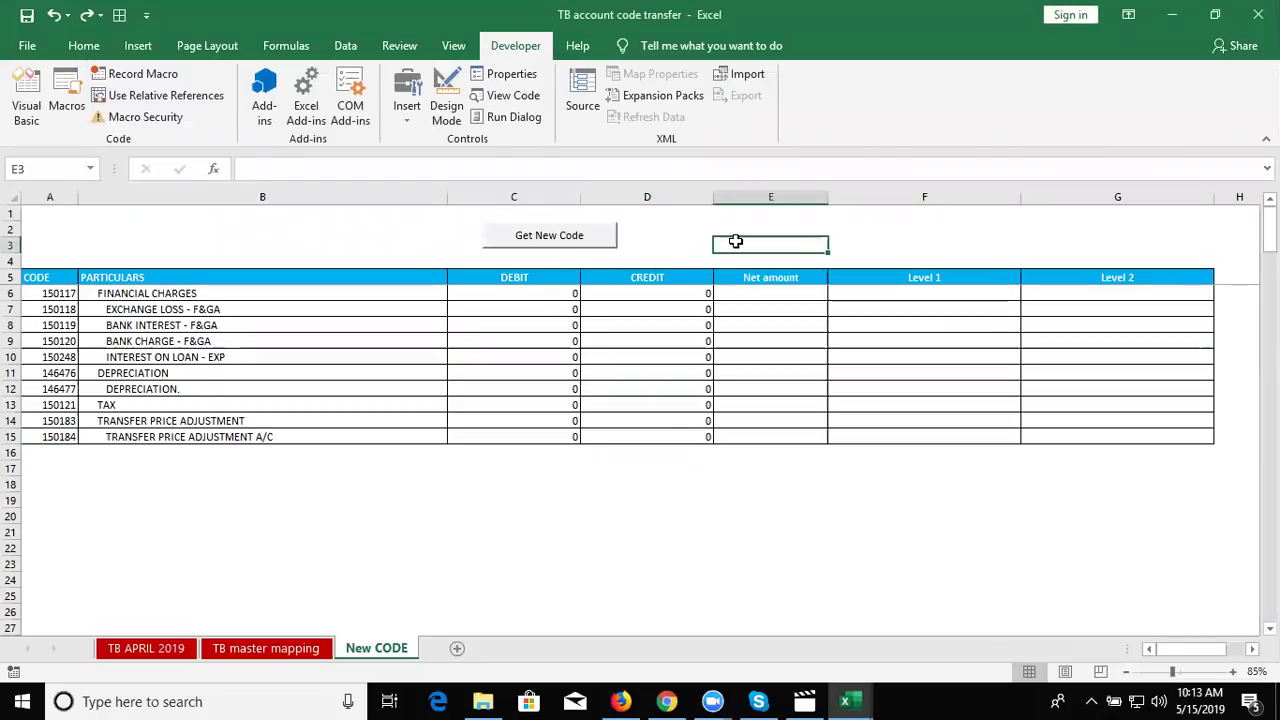
Step: Draw a form button beside Get New Code and assign it the updt macro
{"action": "left_click", "coordinate": [407, 100]}
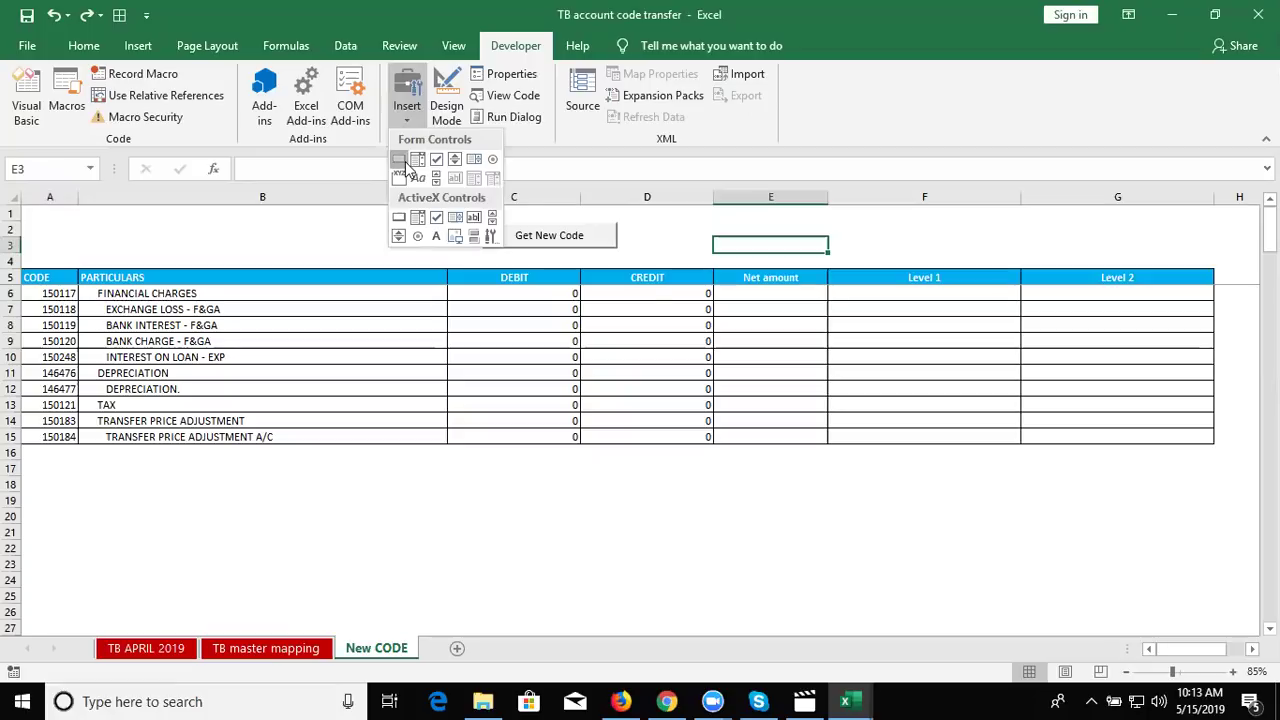
{"action": "left_click", "coordinate": [400, 160]}
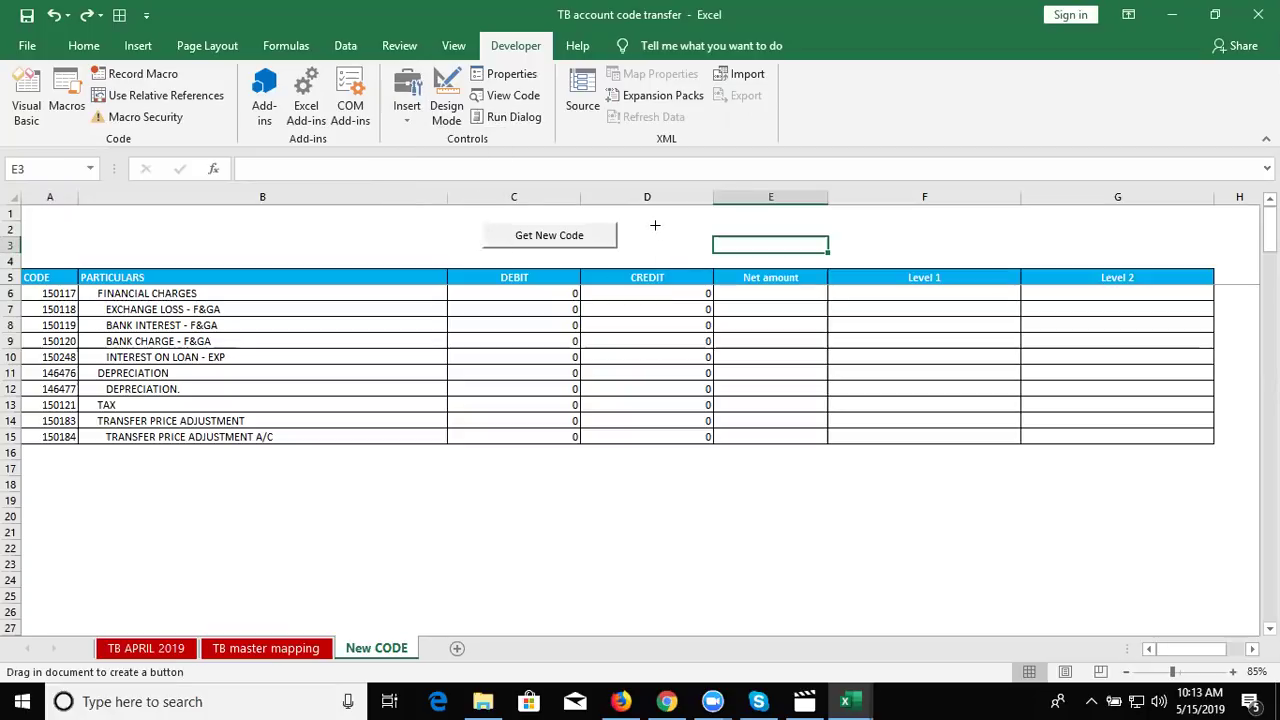
{"action": "left_click_drag", "start_coordinate": [655, 225], "coordinate": [833, 250]}
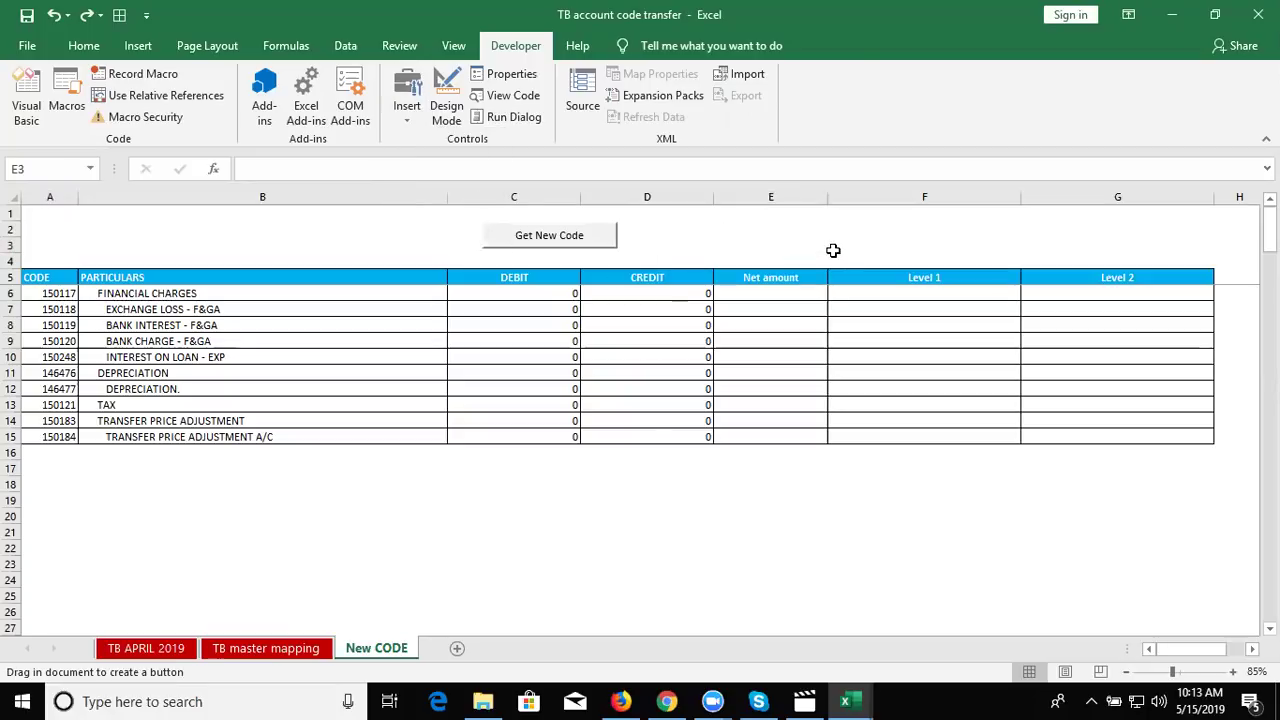
{"action": "left_click", "coordinate": [403, 251]}
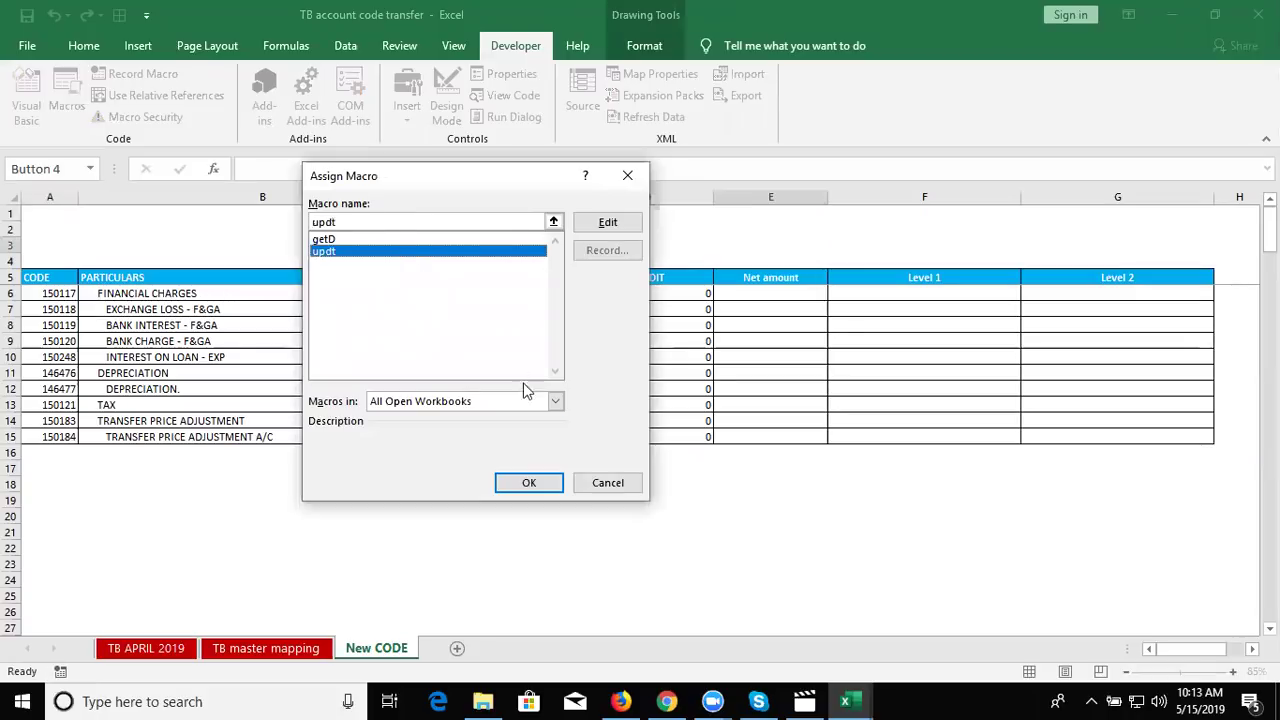
{"action": "left_click", "coordinate": [529, 483]}
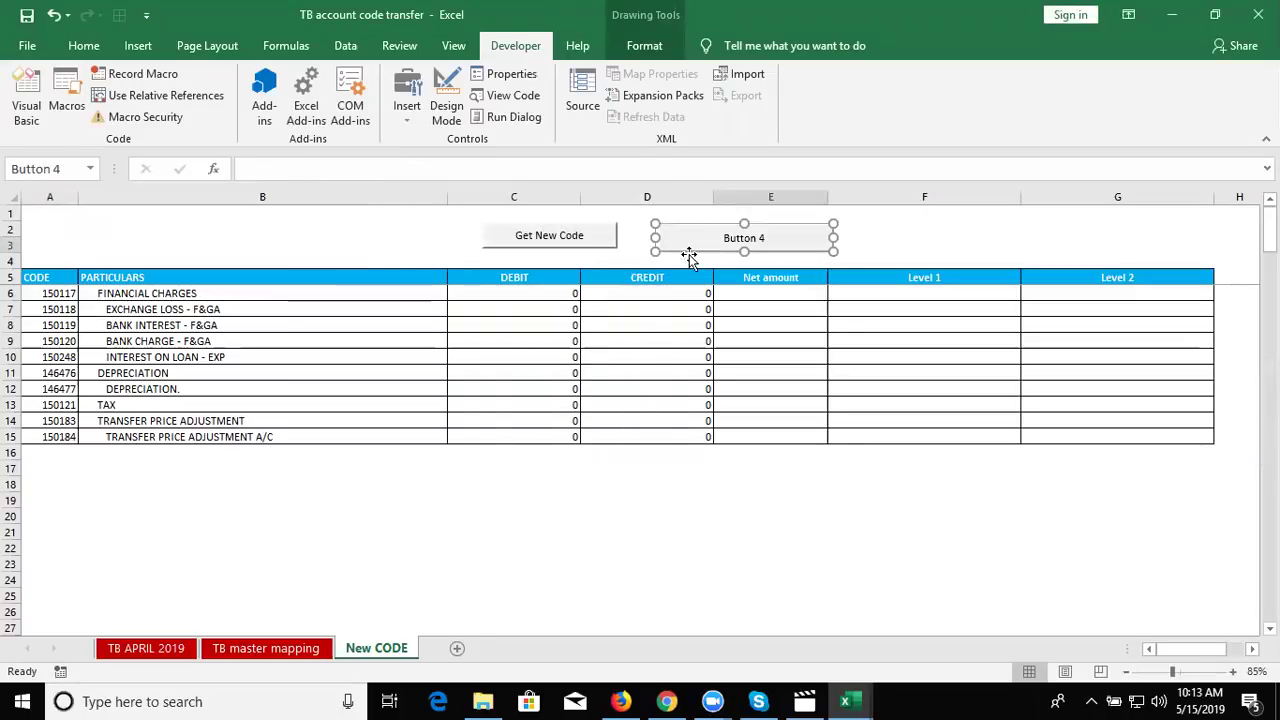
Step: Label the new button Update Master
{"action": "left_click", "coordinate": [725, 238]}
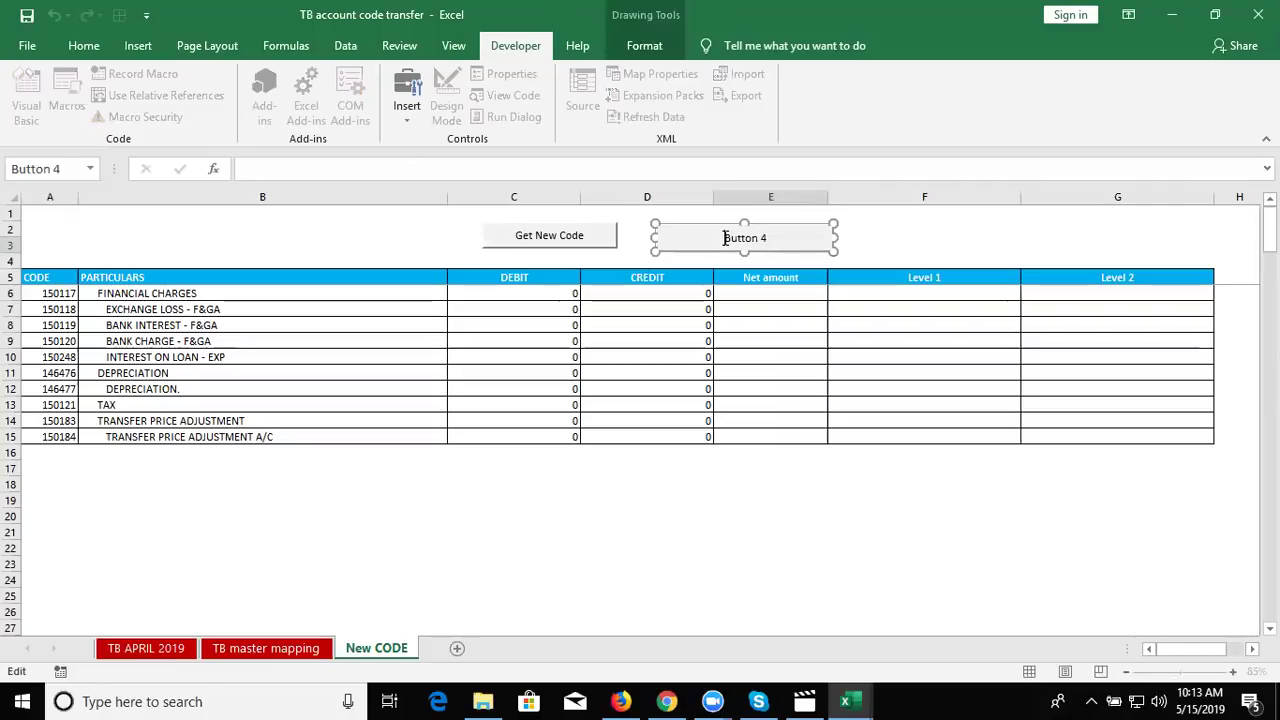
{"action": "key", "text": "Delete"}
{"action": "key", "text": "Delete"}
{"action": "key", "text": "Delete"}
{"action": "key", "text": "Delete"}
{"action": "key", "text": "ctrl+z"}
{"action": "key", "text": "Delete"}
{"action": "key", "text": "Delete"}
{"action": "key", "text": "Delete"}
{"action": "key", "text": "ctrl+z"}
{"action": "key", "text": "Right"}
{"action": "key", "text": "Right"}
{"action": "key", "text": "Right"}
{"action": "key", "text": "Right"}
{"action": "key", "text": "Right"}
{"action": "key", "text": "Right"}
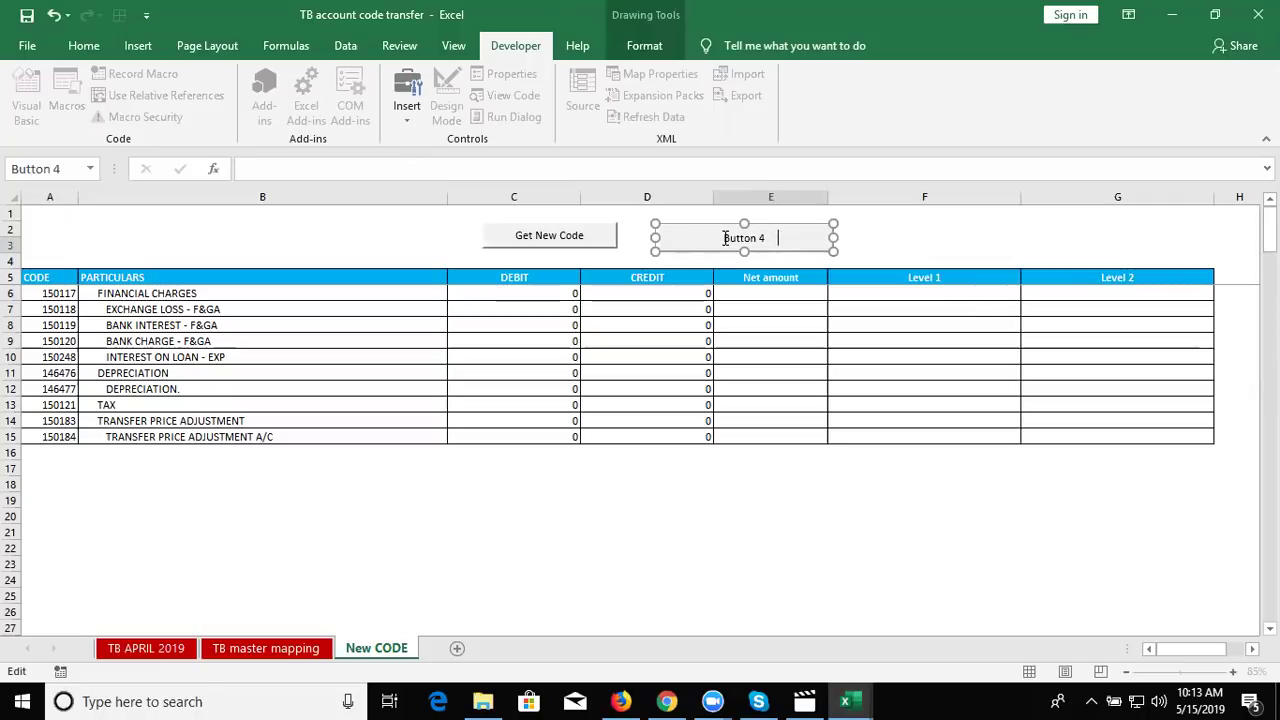
{"action": "left_click", "coordinate": [758, 324]}
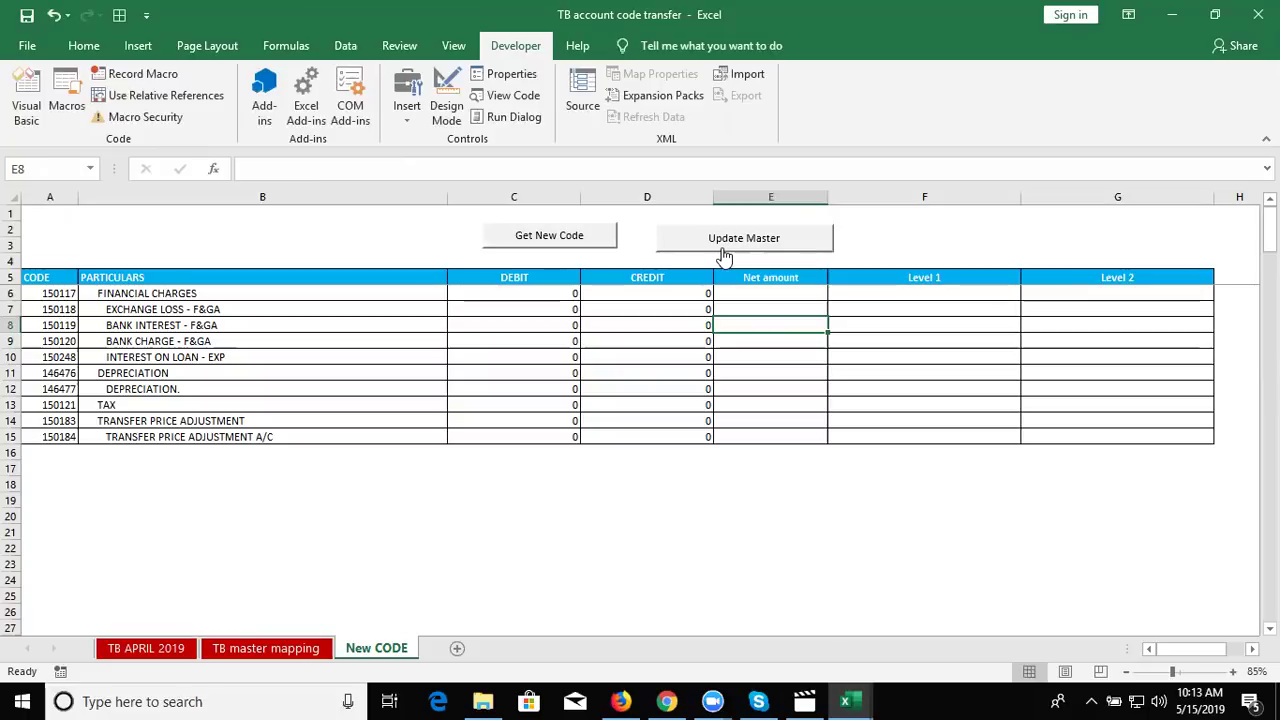
Step: Run Update Master, then check the new codes pasted at the end of TB master mapping
{"action": "left_click", "coordinate": [721, 248]}
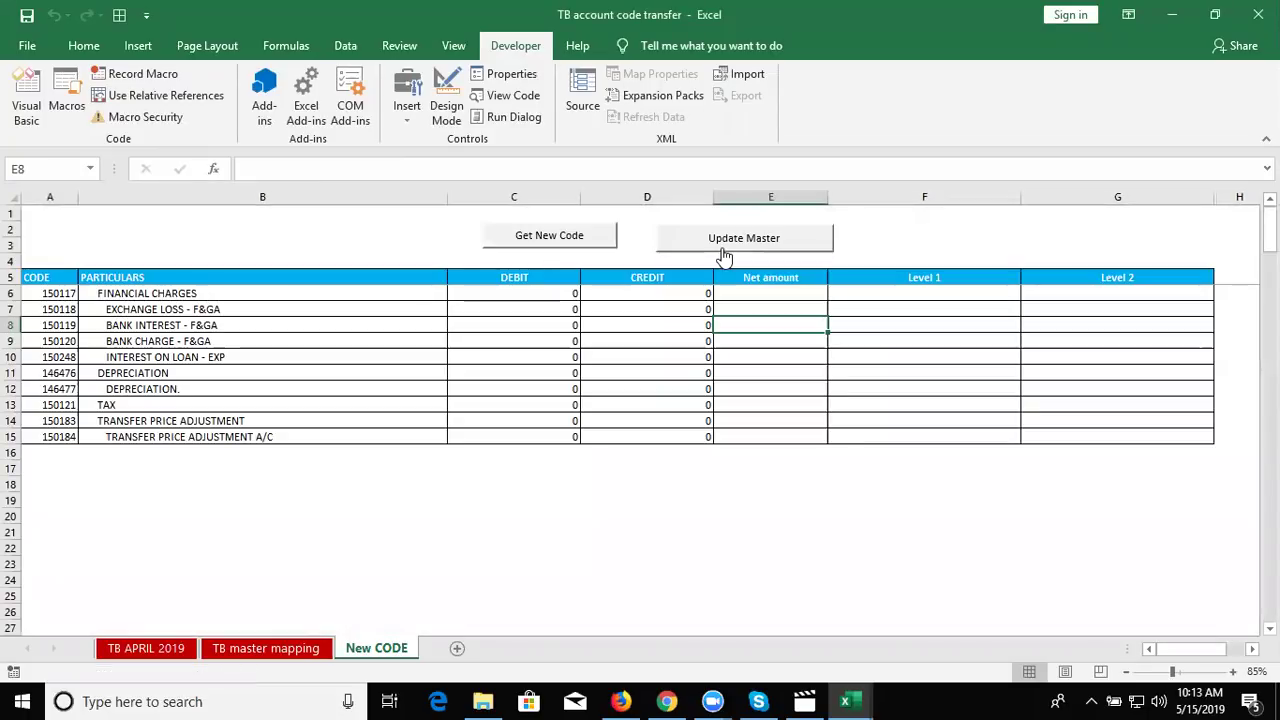
{"action": "left_click", "coordinate": [280, 651]}
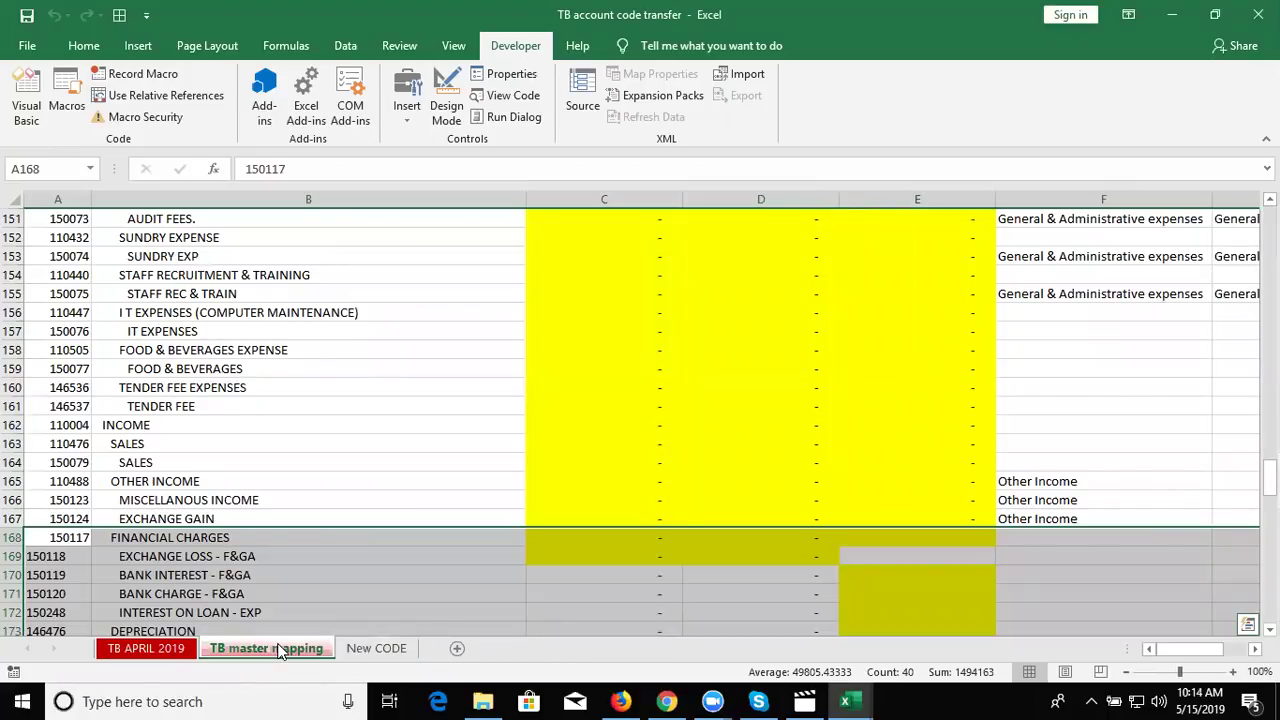
{"action": "key", "text": "Down"}
{"action": "key", "text": "Down"}
{"action": "key", "text": "Down"}
{"action": "key", "text": "Down"}
{"action": "key", "text": "Down"}
{"action": "key", "text": "Down"}
{"action": "key", "text": "Down"}
{"action": "key", "text": "Down"}
{"action": "key", "text": "Up"}
{"action": "key", "text": "Up"}
{"action": "key", "text": "Up"}
{"action": "key", "text": "Up"}
{"action": "key", "text": "Up"}
{"action": "key", "text": "Up"}
{"action": "key", "text": "Up"}
{"action": "key", "text": "Up"}
{"action": "key", "text": "Up"}
{"action": "key", "text": "Down"}
{"action": "key", "text": "Up"}
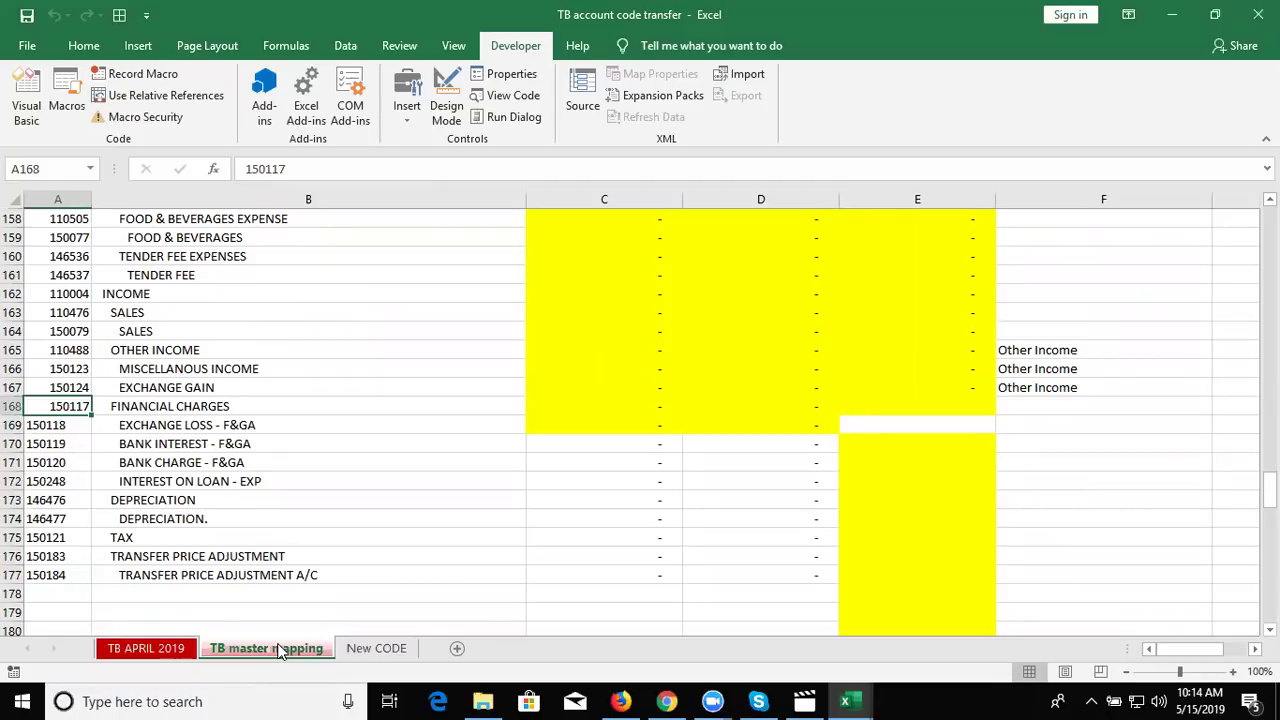
Step: Clear the appended rows 169–177 on the TB master mapping sheet
{"action": "key", "text": "shift+space"}
{"action": "key", "text": "Down"}
{"action": "key", "text": "shift+space"}
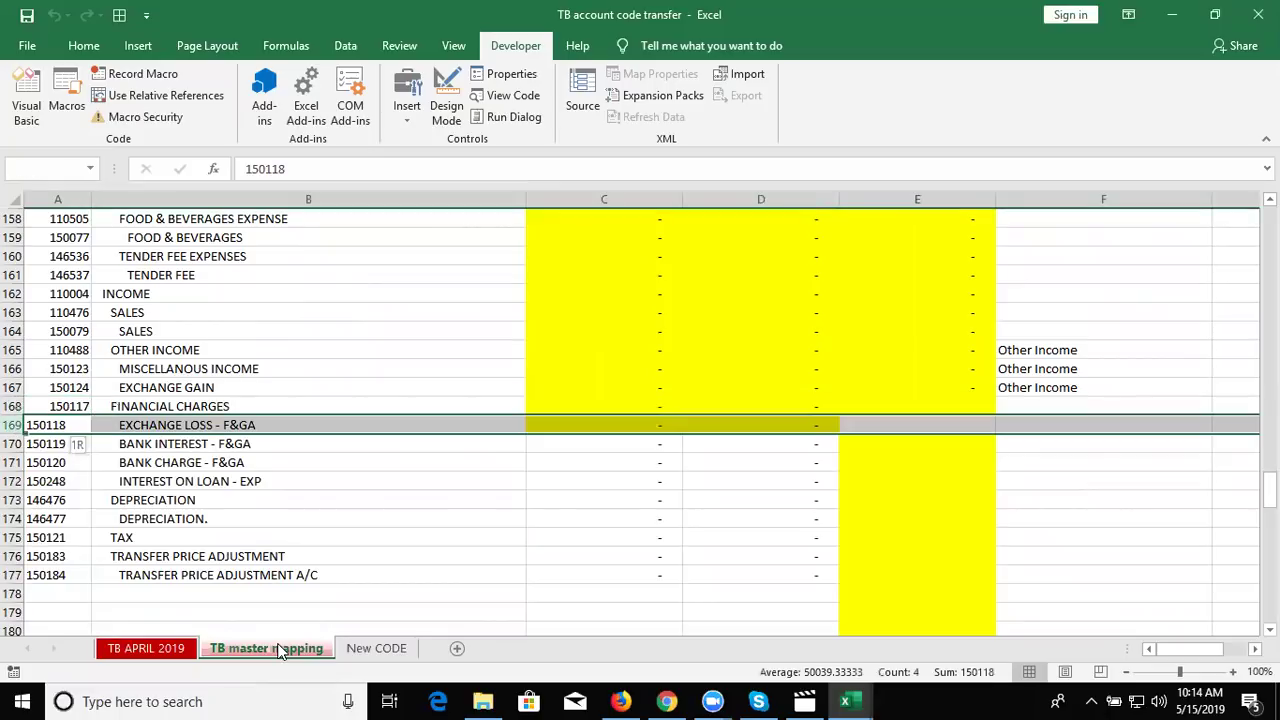
{"action": "key", "text": "ctrl+shift+Down"}
{"action": "key", "text": "Delete"}
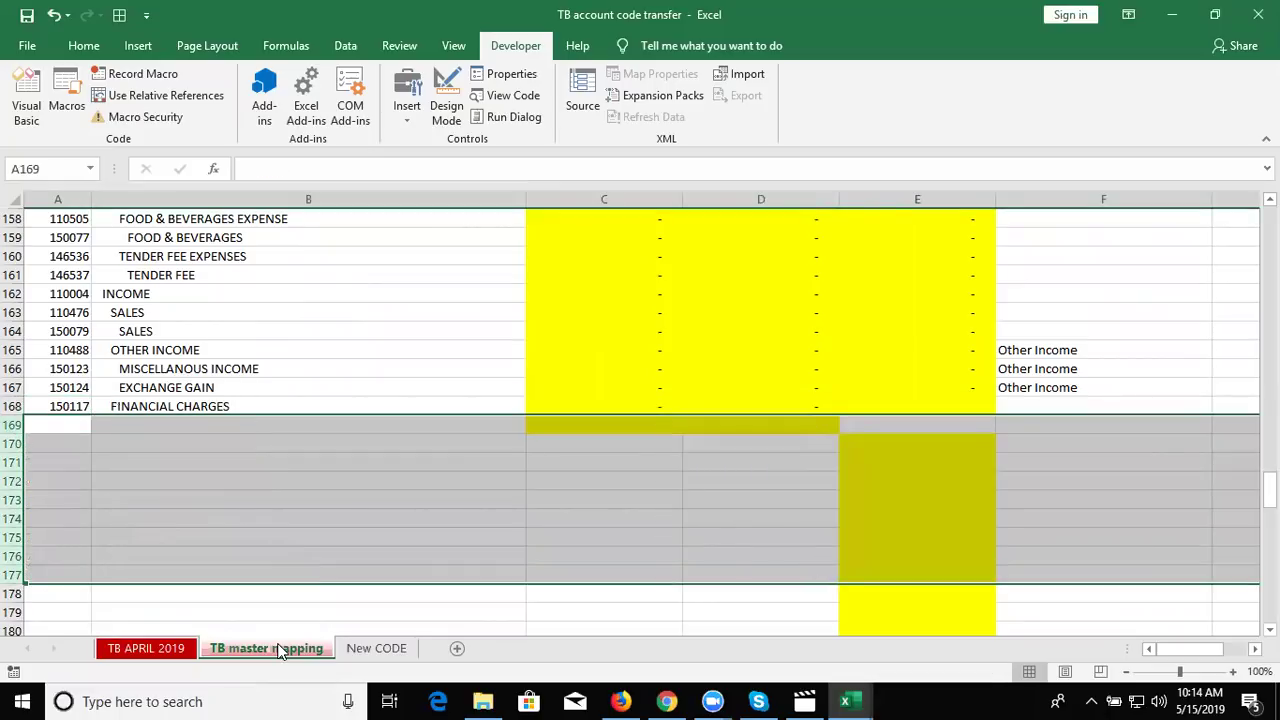
Step: Go back from the macro editor to the New CODE sheet
{"action": "key", "text": "alt+F11"}
{"action": "key", "text": "alt+Tab"}
{"action": "left_click", "coordinate": [380, 650]}
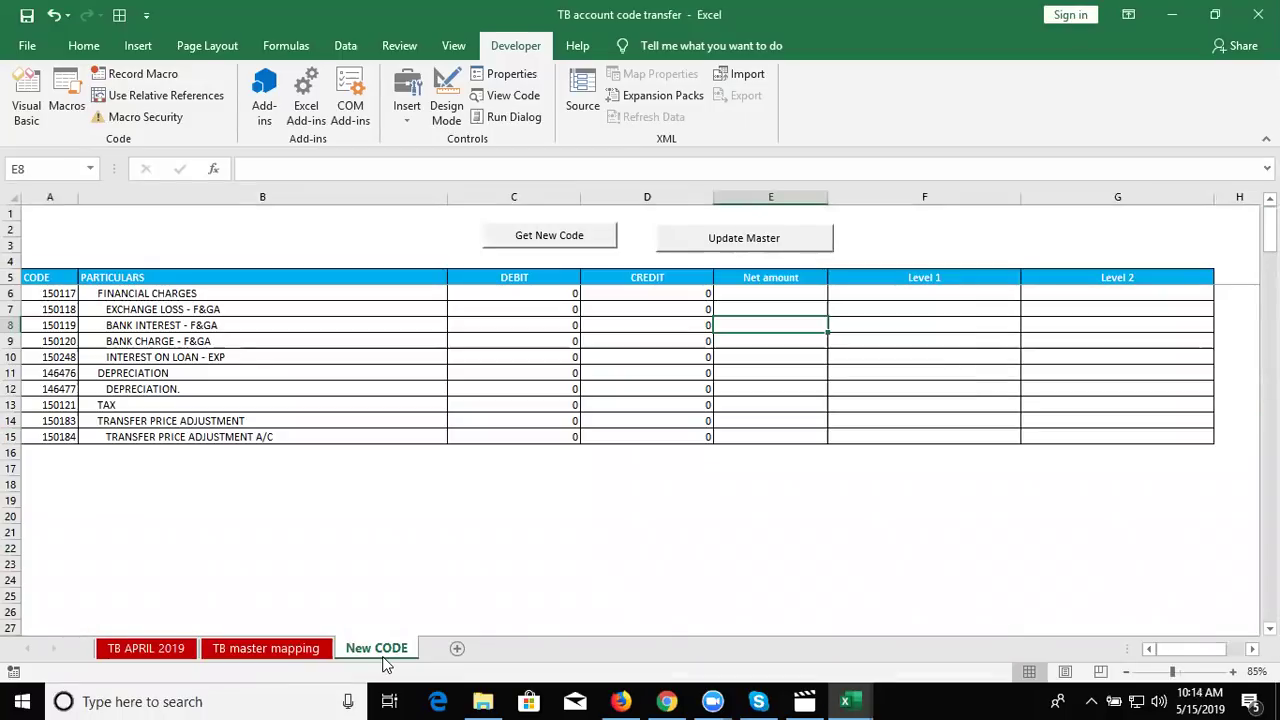
Step: Look over the TB APRIL 2019 and TB master mapping sheets, then return to New CODE
{"action": "key", "text": "alt+F11"}
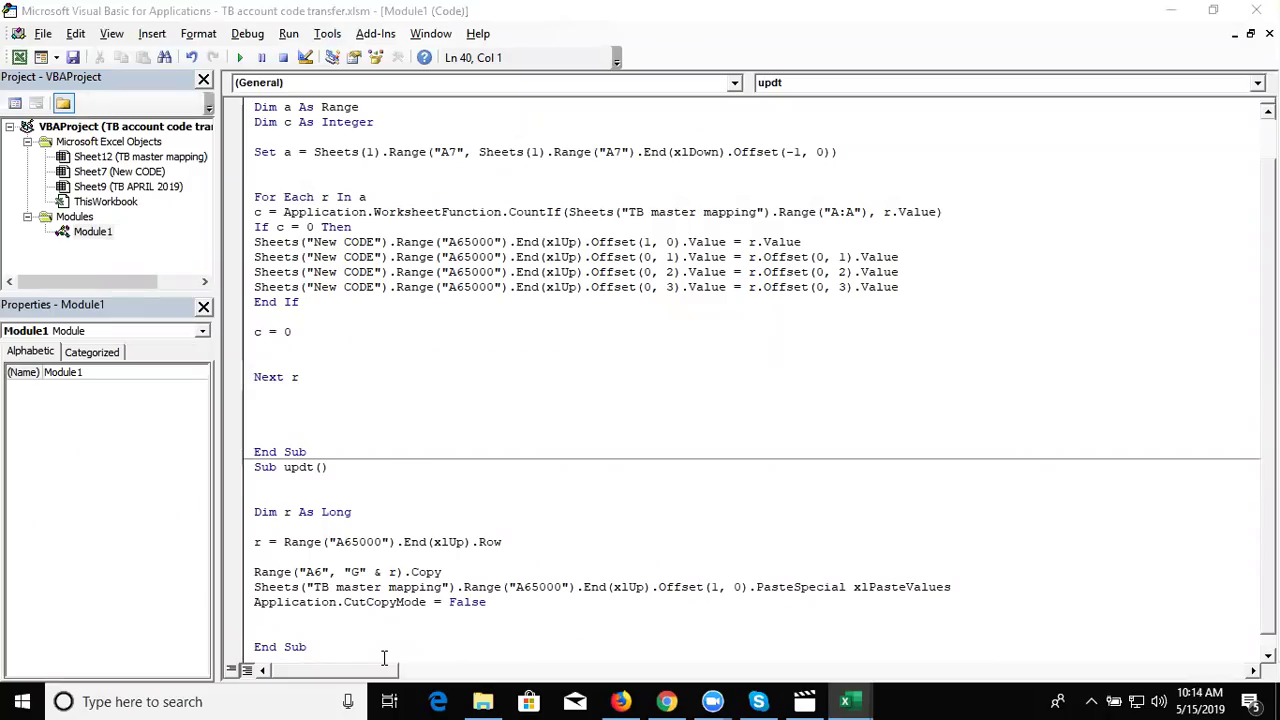
{"action": "key", "text": "alt+F11"}
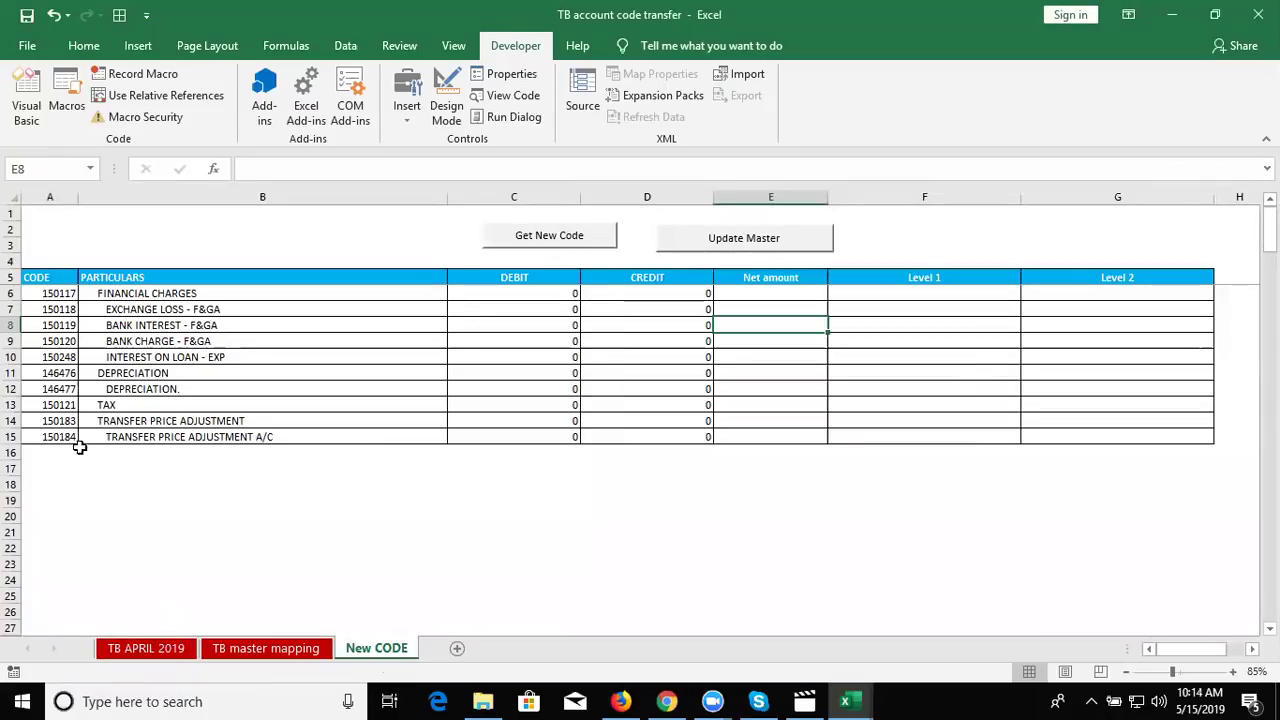
{"action": "left_click", "coordinate": [133, 649]}
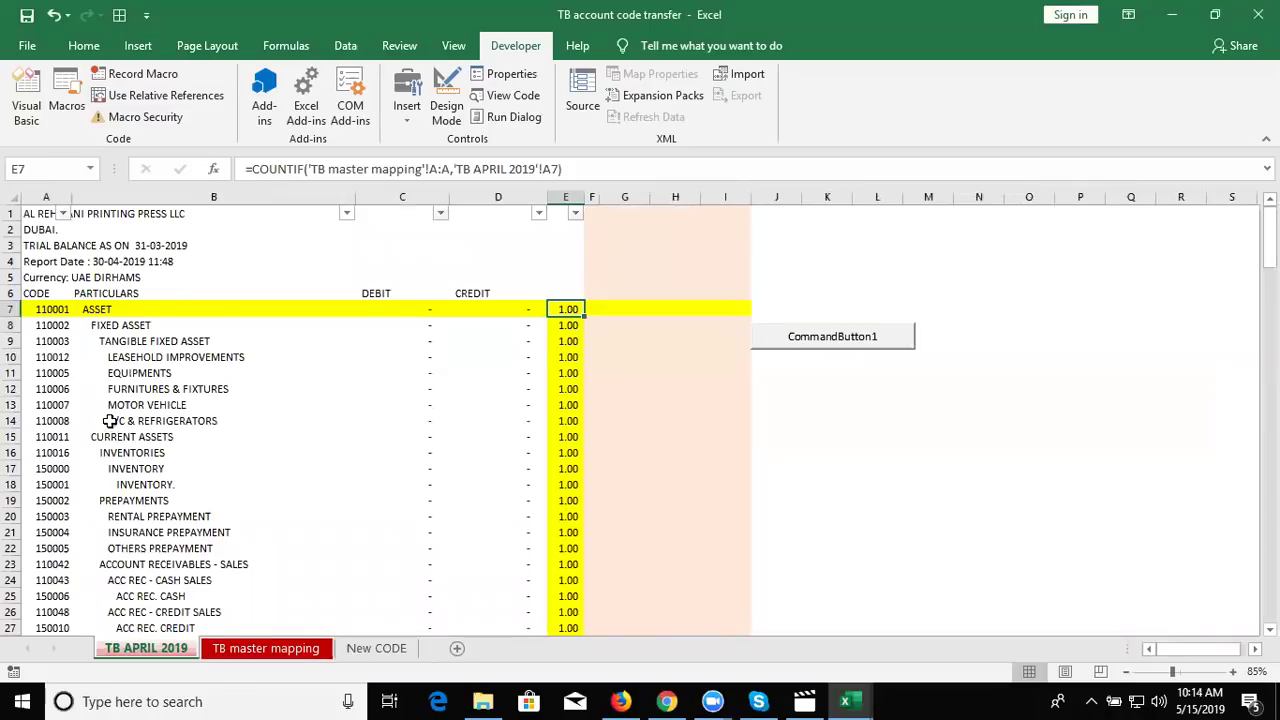
{"action": "left_click", "coordinate": [62, 390]}
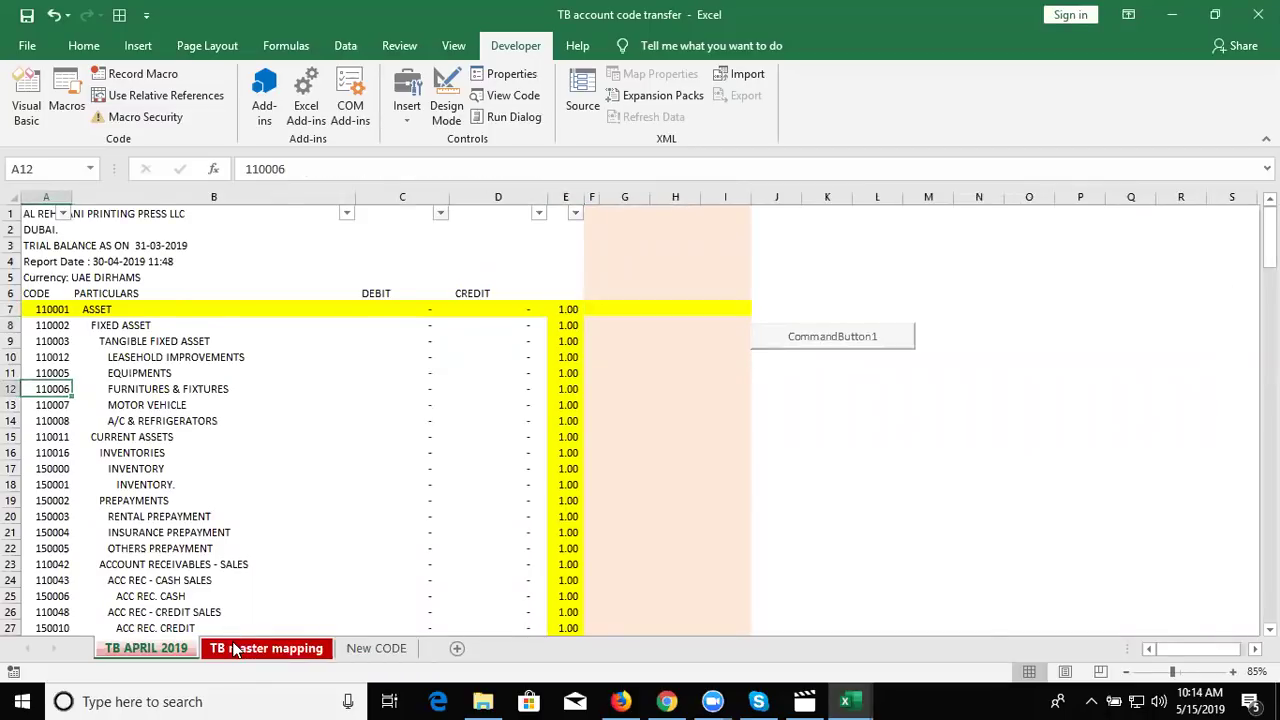
{"action": "left_click", "coordinate": [234, 649]}
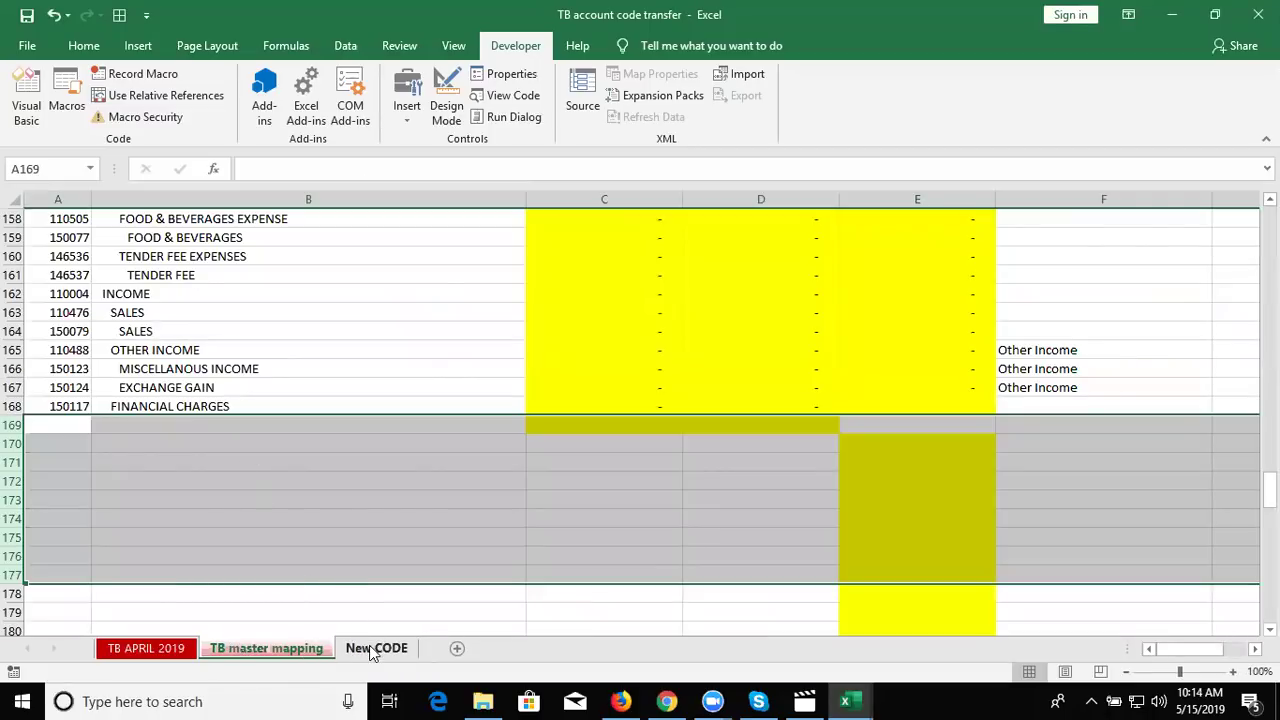
{"action": "left_click", "coordinate": [375, 648]}
{"action": "left_click", "coordinate": [241, 402]}
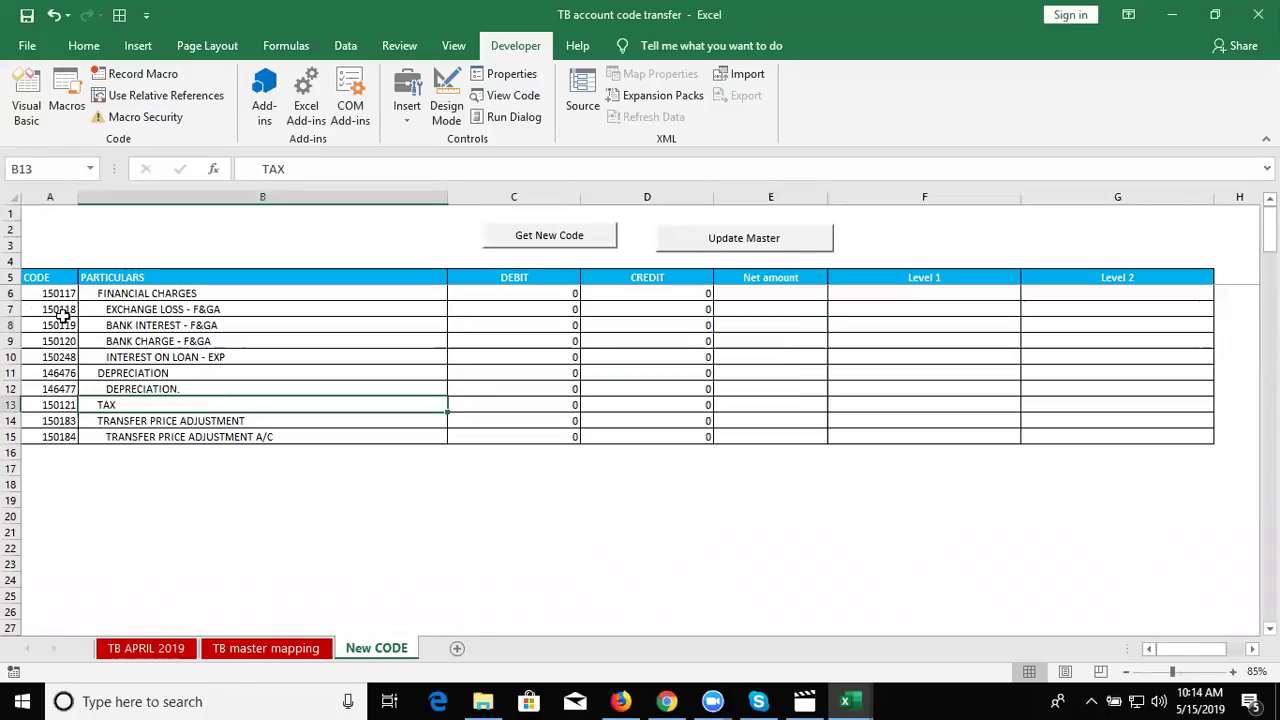
Step: Review the New CODE data rows A6:G15, then bring up the Module1 code
{"action": "mouse_move", "coordinate": [51, 294]}
{"action": "left_mouse_down"}
{"action": "mouse_move", "coordinate": [1099, 325]}
{"action": "mouse_move", "coordinate": [1125, 432]}
{"action": "left_mouse_up"}
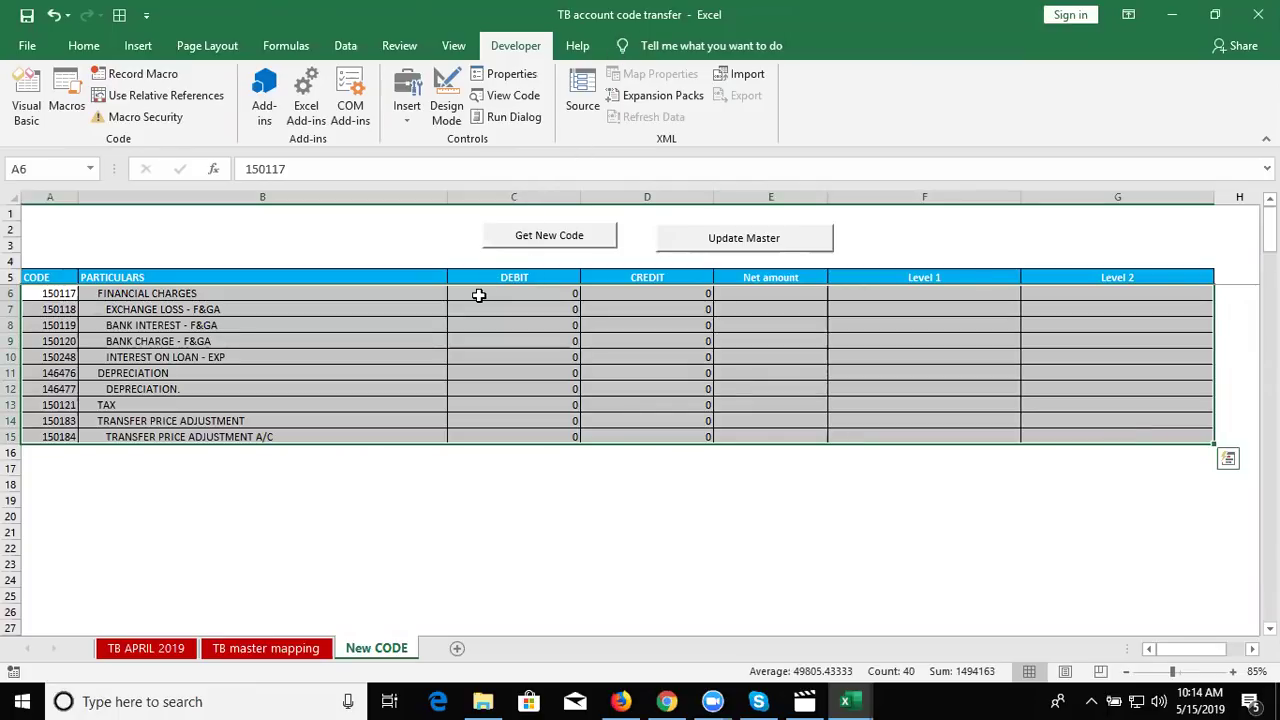
{"action": "left_click", "coordinate": [479, 295]}
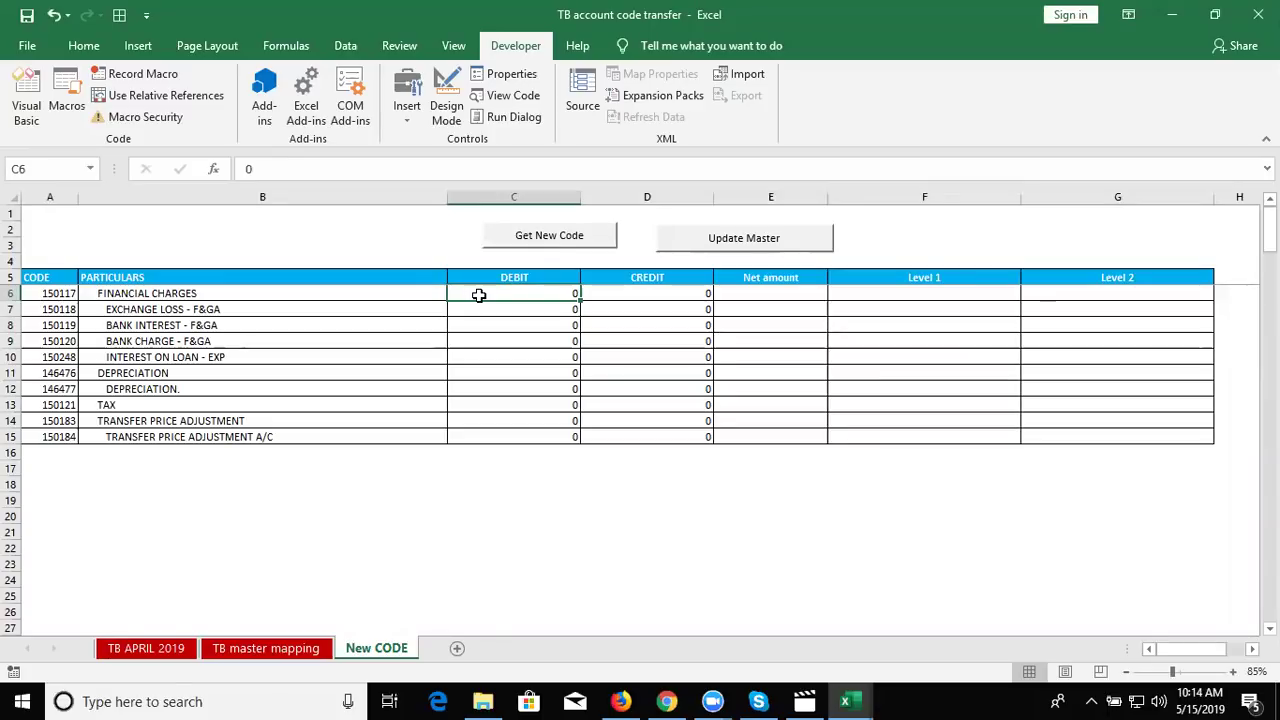
{"action": "key", "text": "alt+F11"}
{"action": "key", "text": "alt+F11"}
{"action": "key", "text": "alt+F11"}
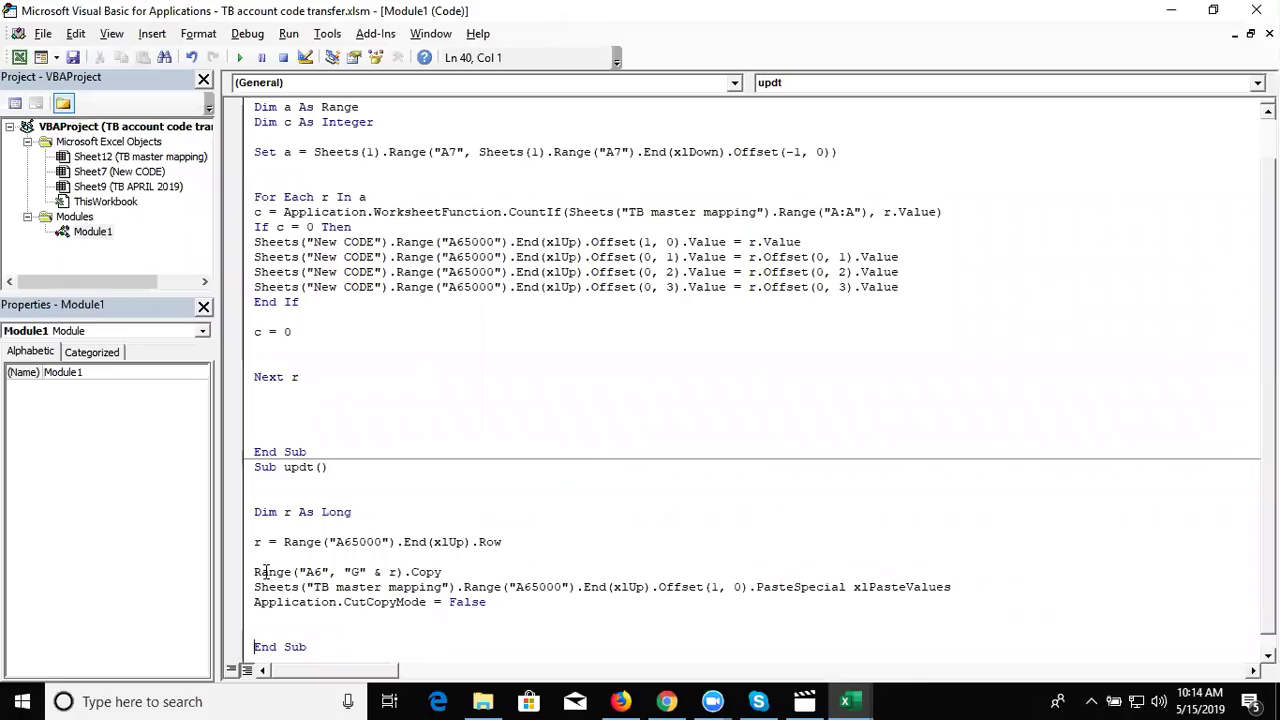
Step: Start a new cl macro below updt containing a Range("A6", "G" & r) line
{"action": "left_click_drag", "start_coordinate": [254, 572], "coordinate": [405, 572]}
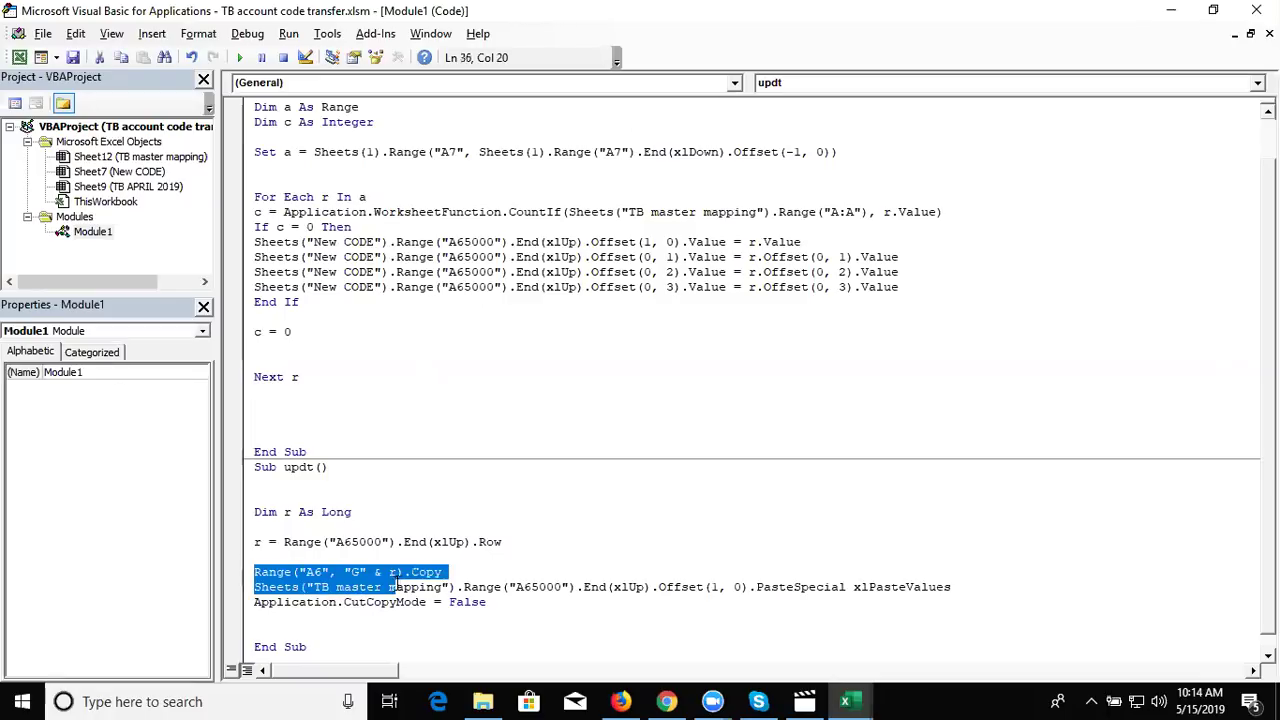
{"action": "key", "text": "ctrl+c"}
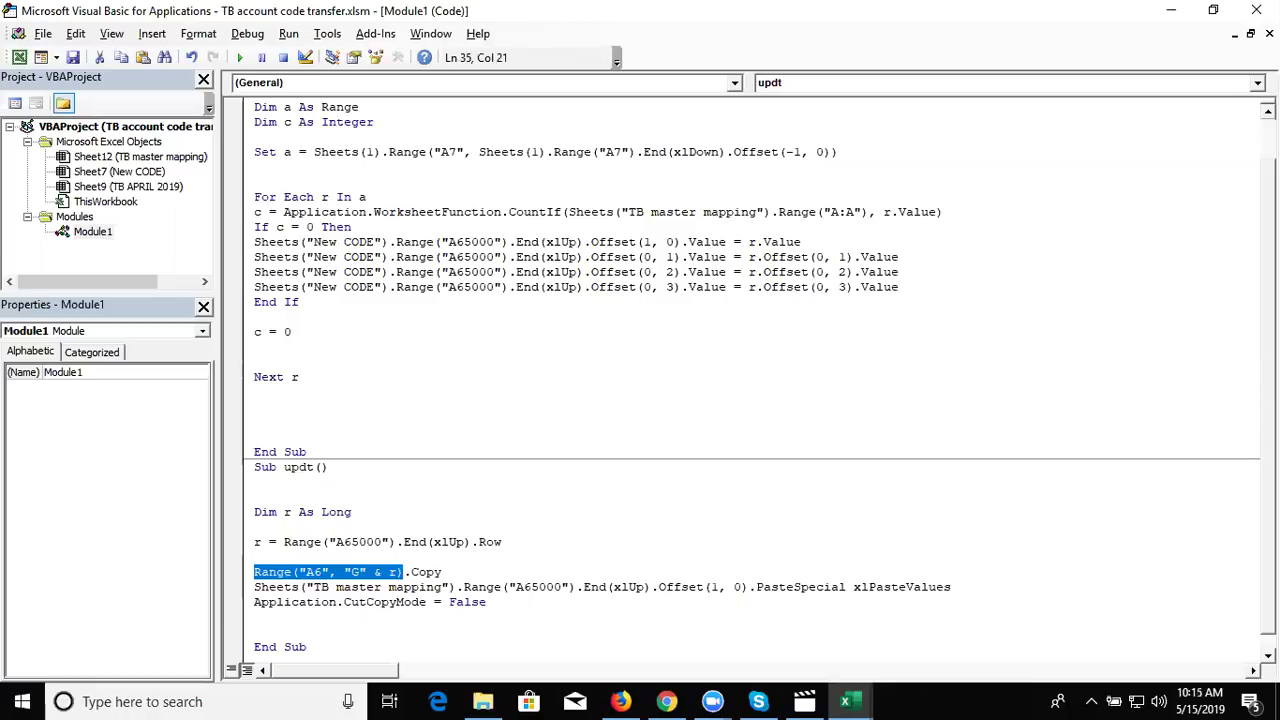
{"action": "scroll", "coordinate": [1012, 610], "scroll_direction": "down", "scroll_amount": 1}
{"action": "left_click", "coordinate": [345, 622]}
{"action": "left_click", "coordinate": [331, 632]}
{"action": "key", "text": "Return"}
{"action": "key", "text": "Return"}
{"action": "type", "text": "sub cl"}
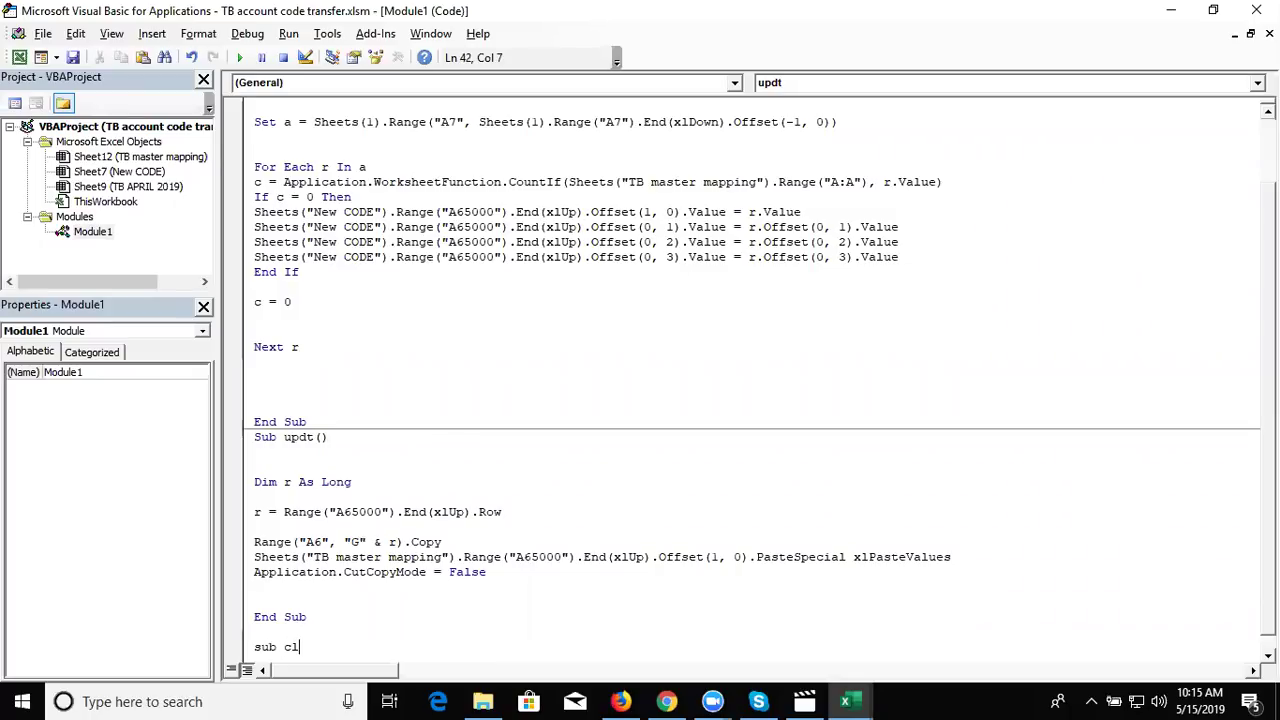
{"action": "type", "text": ")"}
{"action": "key", "text": "Return"}
{"action": "key", "text": "Return"}
{"action": "key", "text": "Return"}
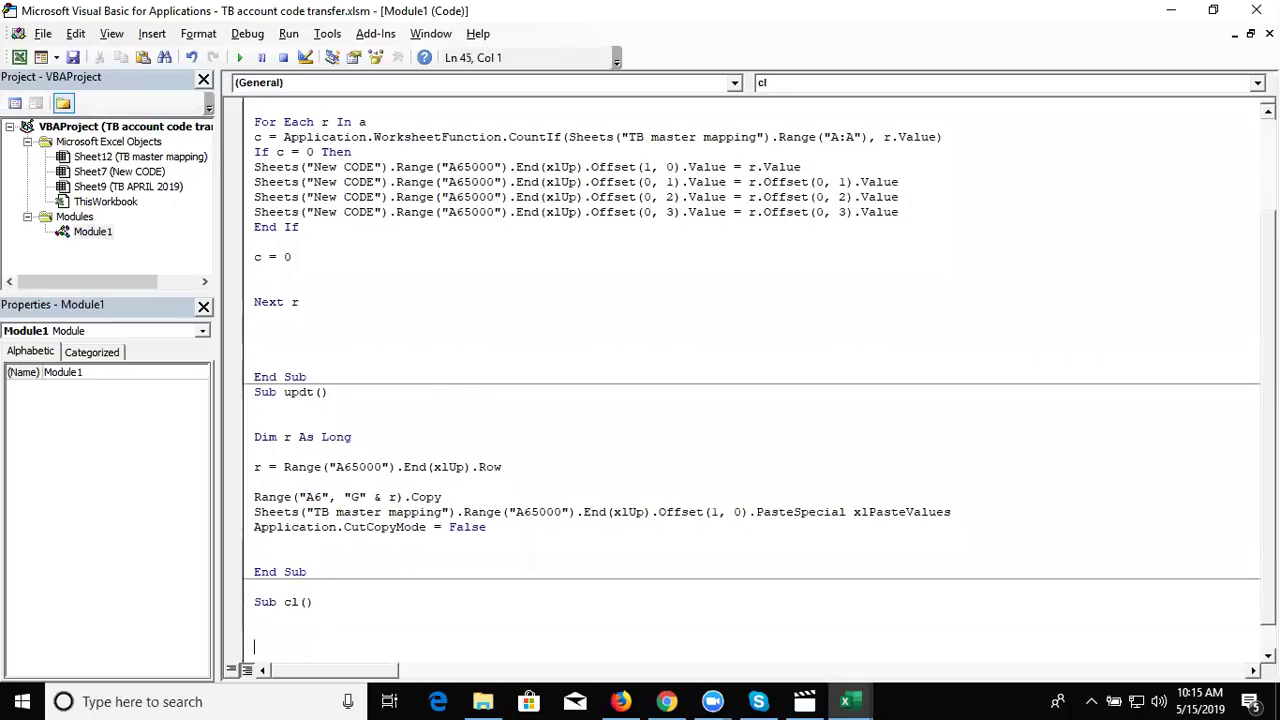
{"action": "key", "text": "Down"}
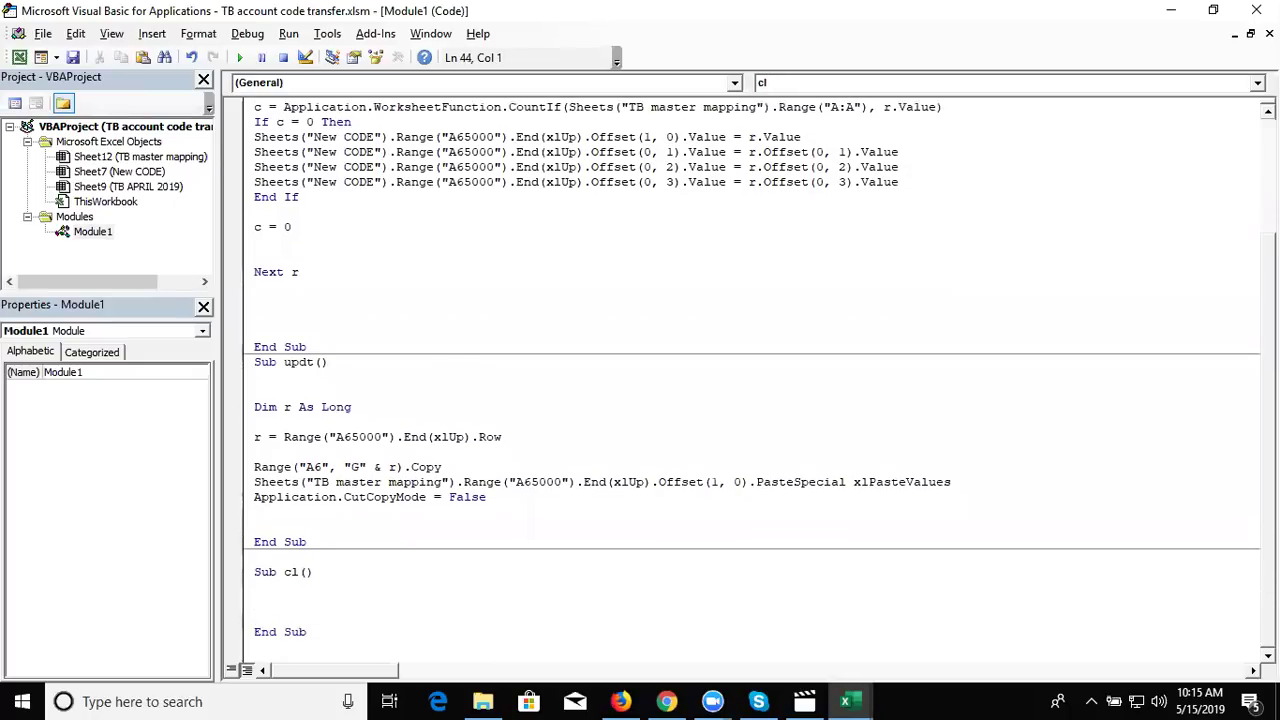
{"action": "type", "text": "Range(\"A6\", \"G\" & r)"}
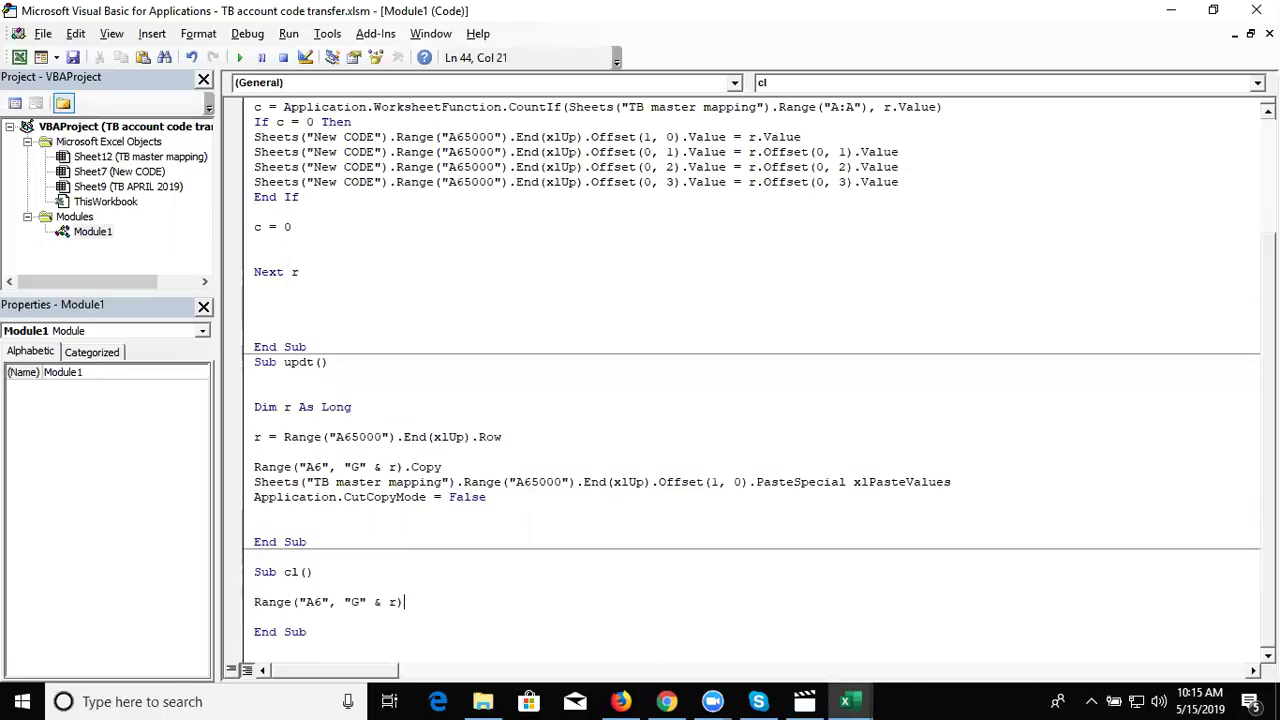
Step: Copy updt's last-row line r = Range("A65000").End(xlUp).Row into the cl macro
{"action": "left_click", "coordinate": [256, 438]}
{"action": "key", "text": "Return"}
{"action": "left_click_drag", "start_coordinate": [256, 437], "coordinate": [508, 449]}
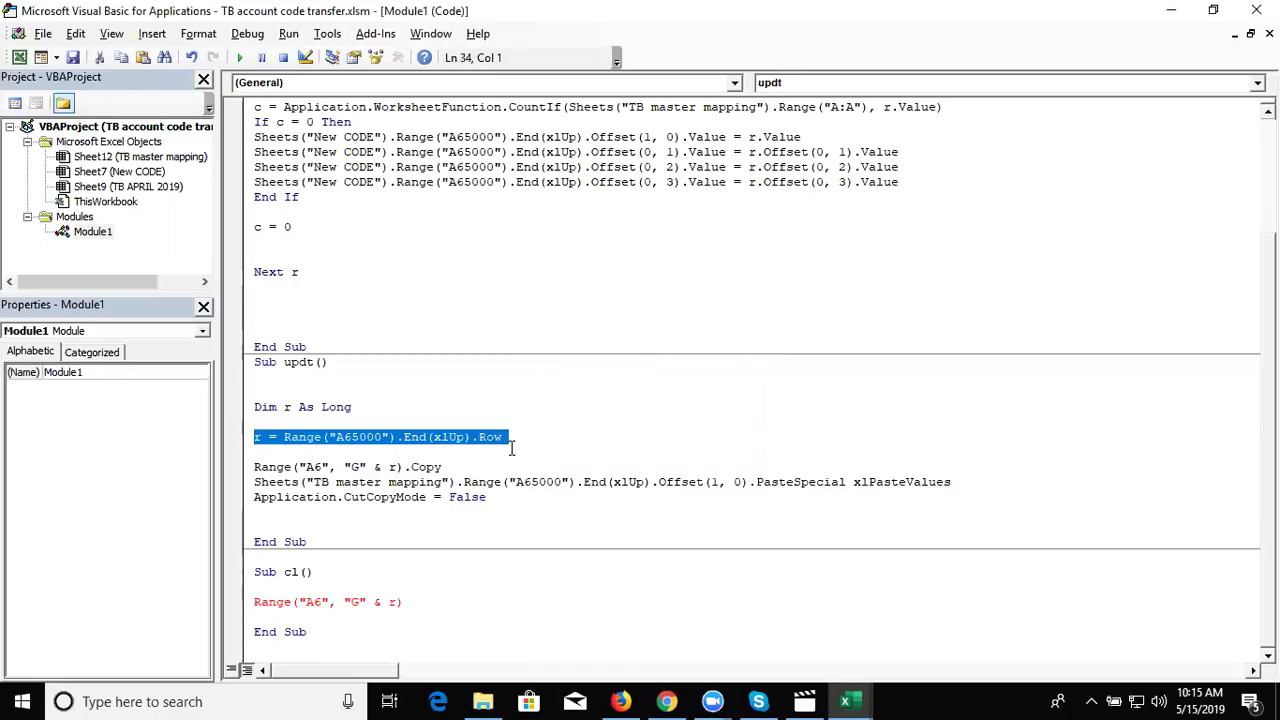
{"action": "left_click", "coordinate": [264, 591]}
{"action": "key", "text": "ctrl+v"}
{"action": "left_click", "coordinate": [404, 617]}
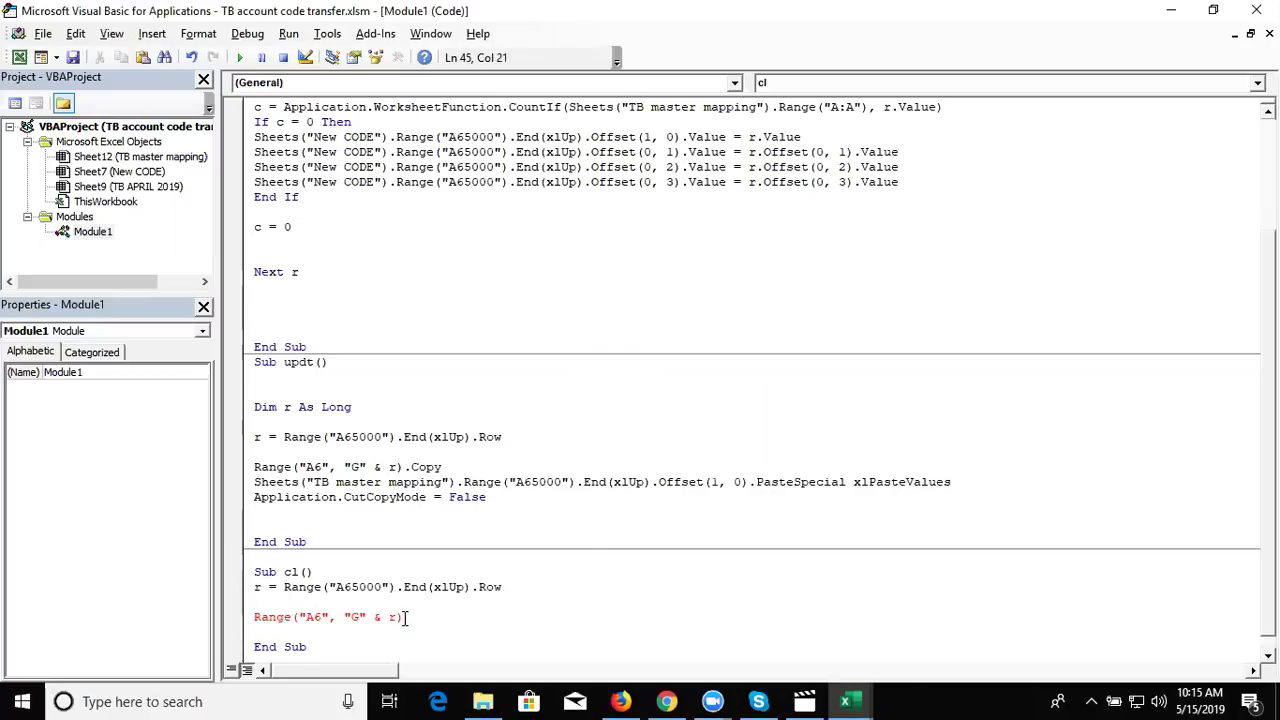
Step: Complete the line as Range("A6", "G" & r).ClearContents and return to Excel
{"action": "type", "text": ".c"}
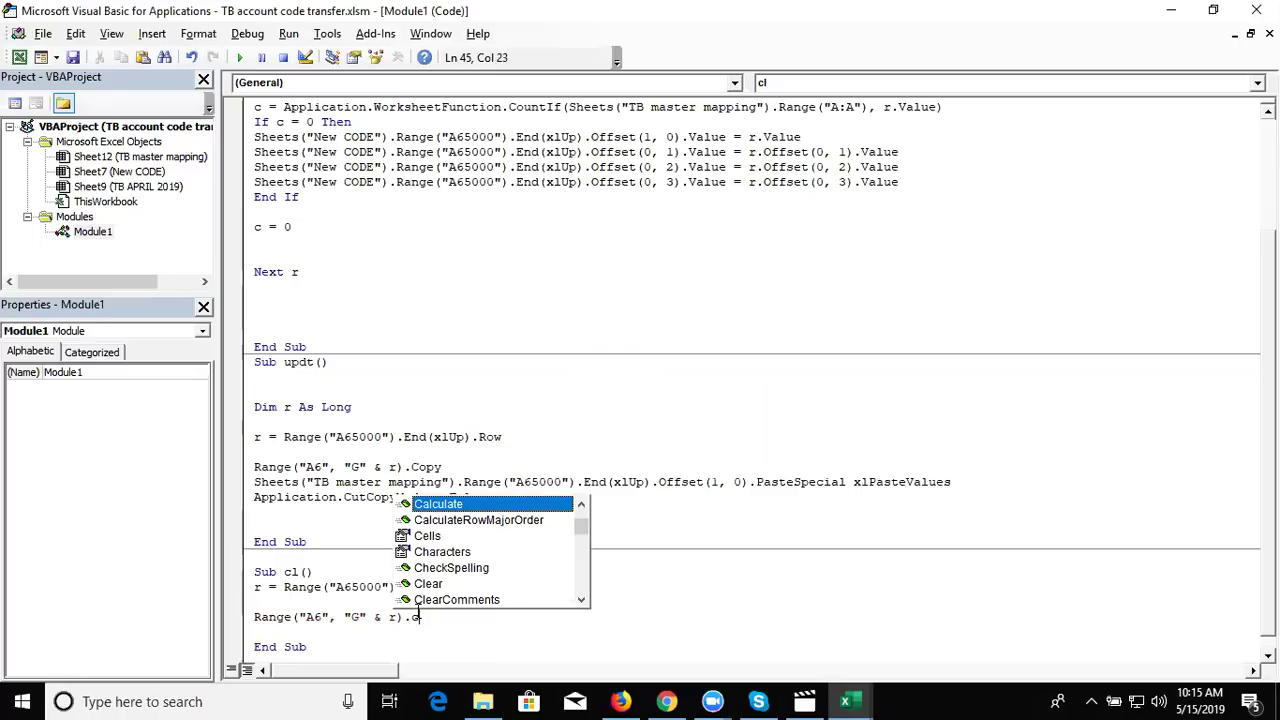
{"action": "key", "text": "BackSpace"}
{"action": "key", "text": "BackSpace"}
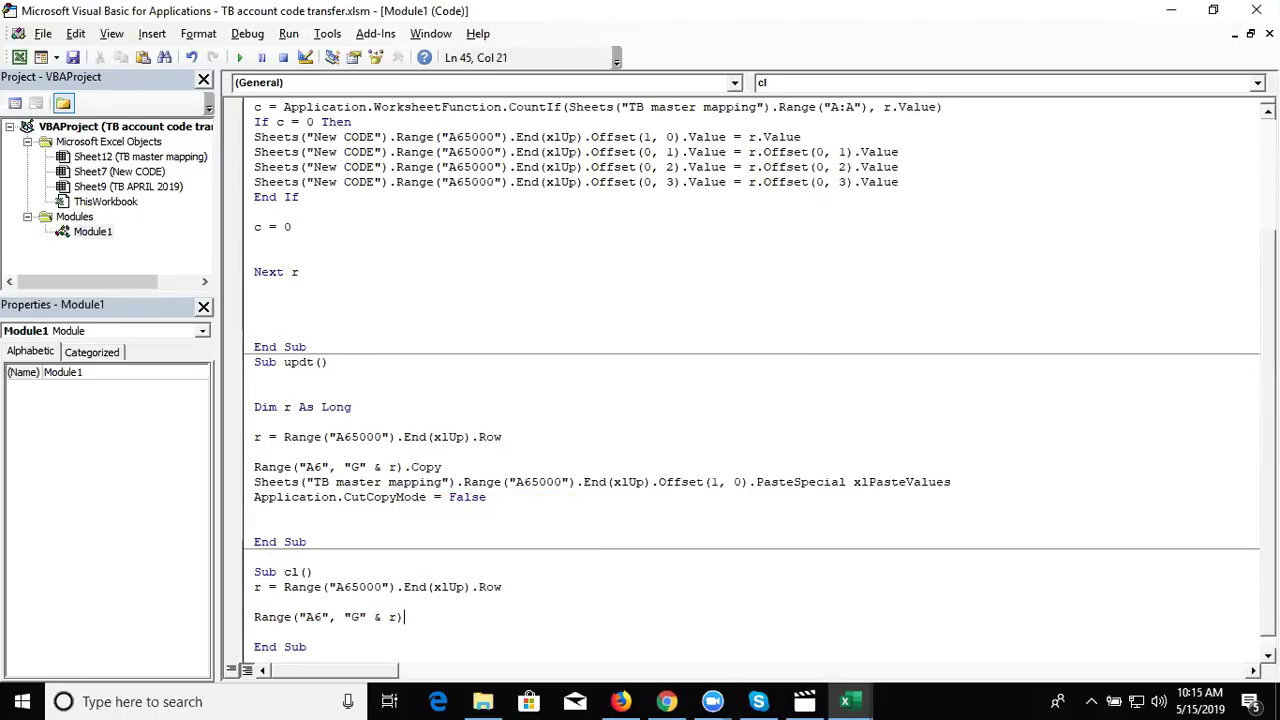
{"action": "type", "text": ".cl"}
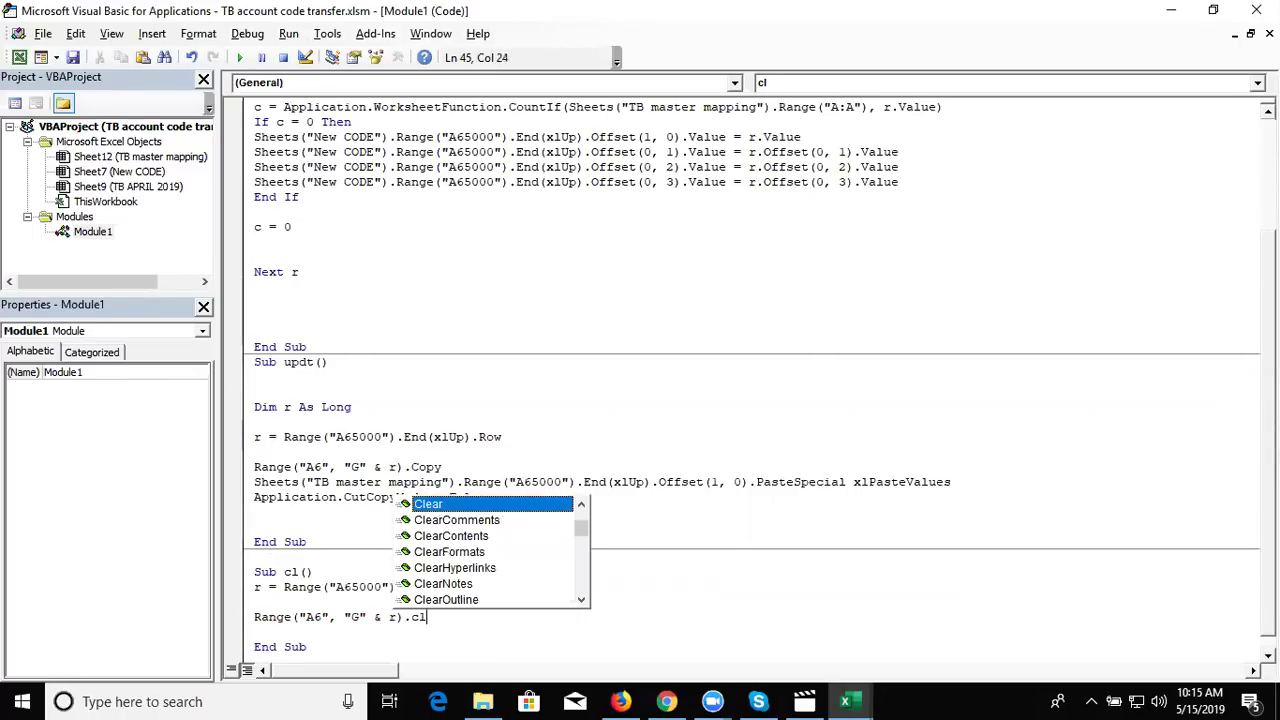
{"action": "key", "text": "Down"}
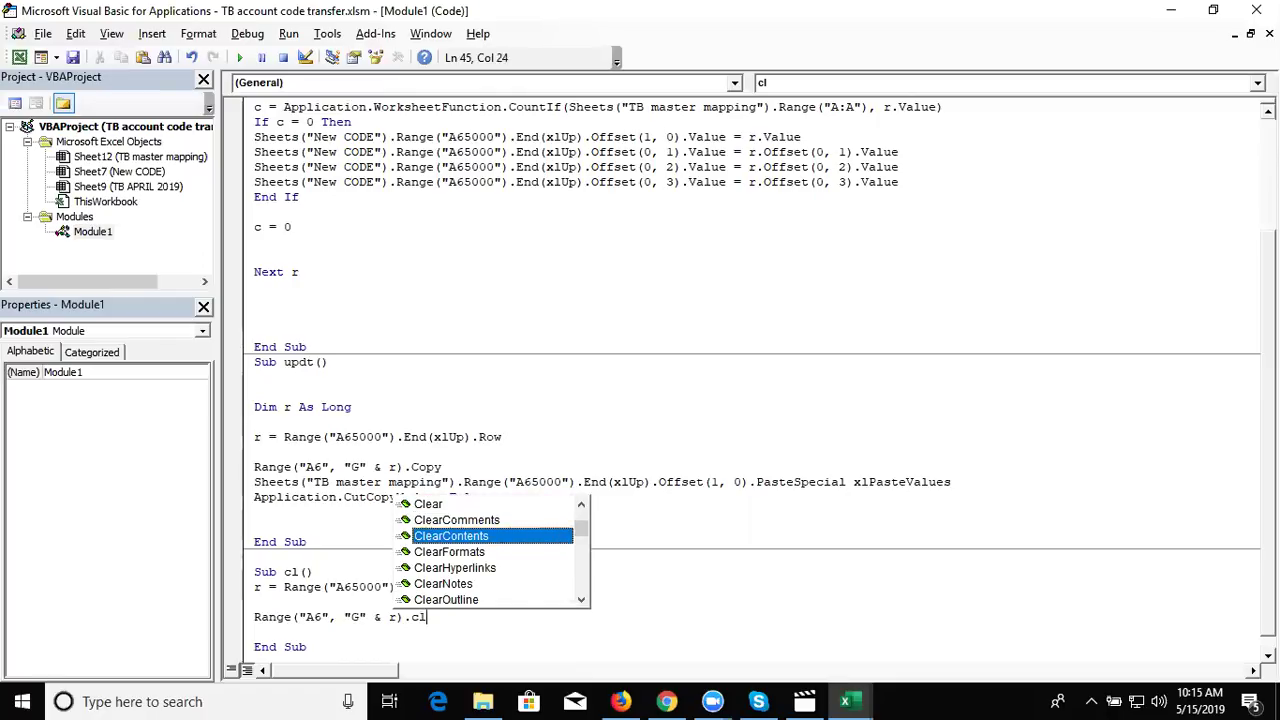
{"action": "key", "text": "Down"}
{"action": "key", "text": "Tab"}
{"action": "left_click", "coordinate": [766, 628]}
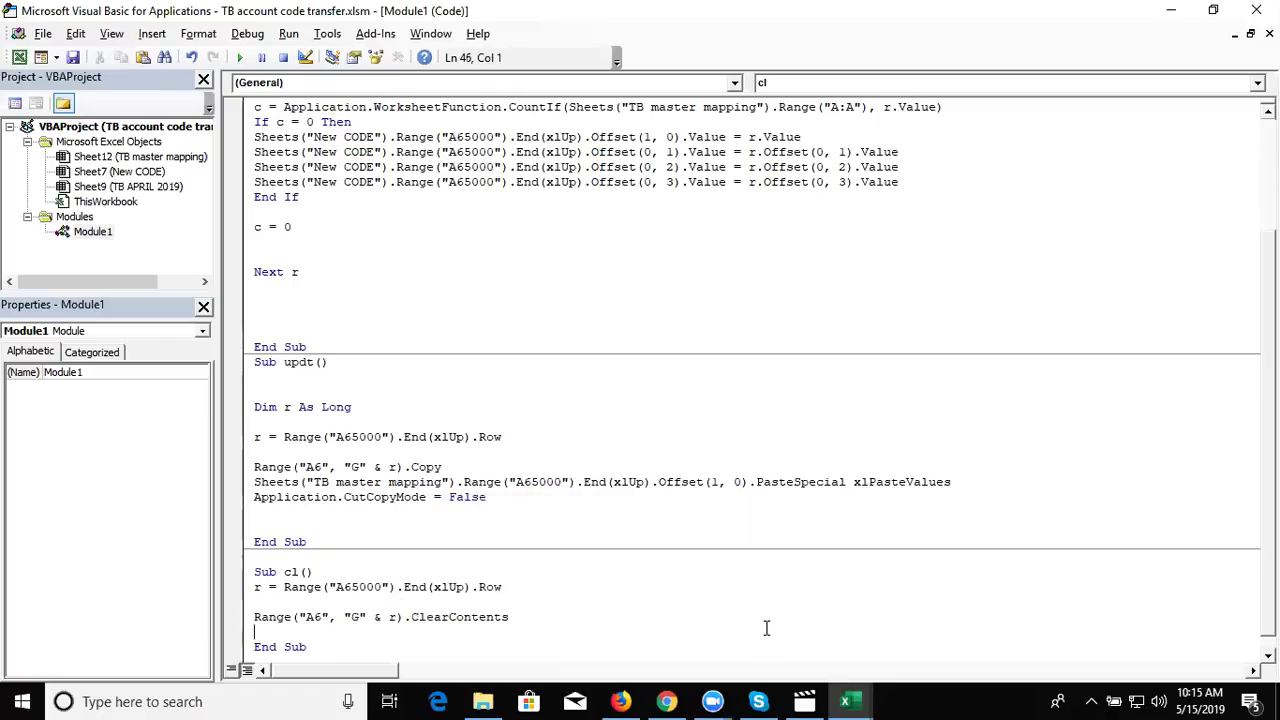
{"action": "key", "text": "alt+F11"}
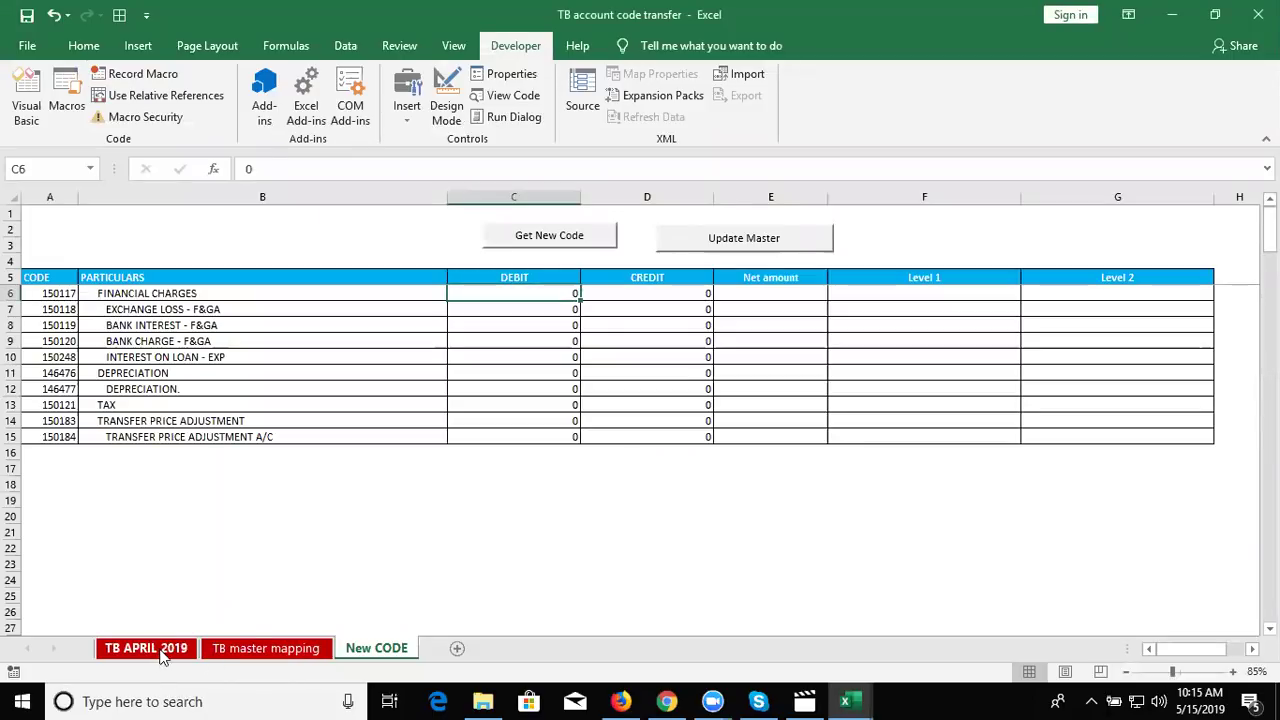
Step: Draw a form button left of Get New Code, assign it the cl macro, and caption it
{"action": "left_click", "coordinate": [407, 115]}
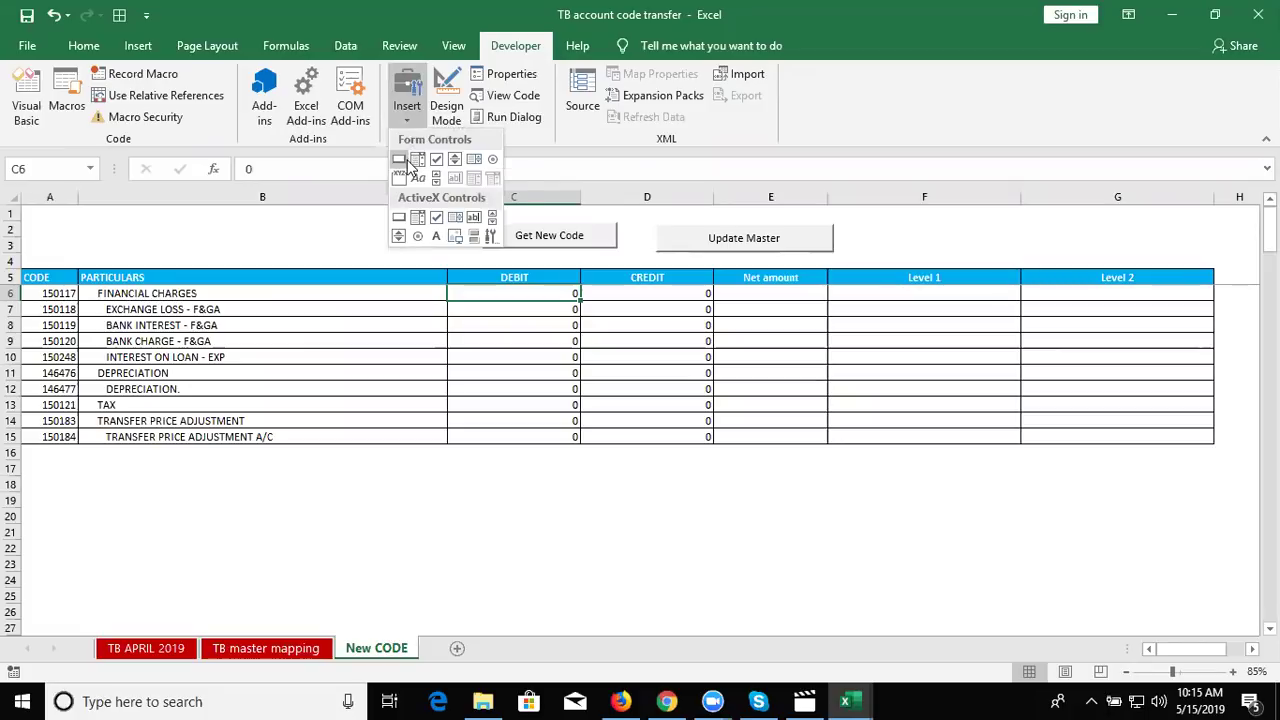
{"action": "left_click", "coordinate": [405, 160]}
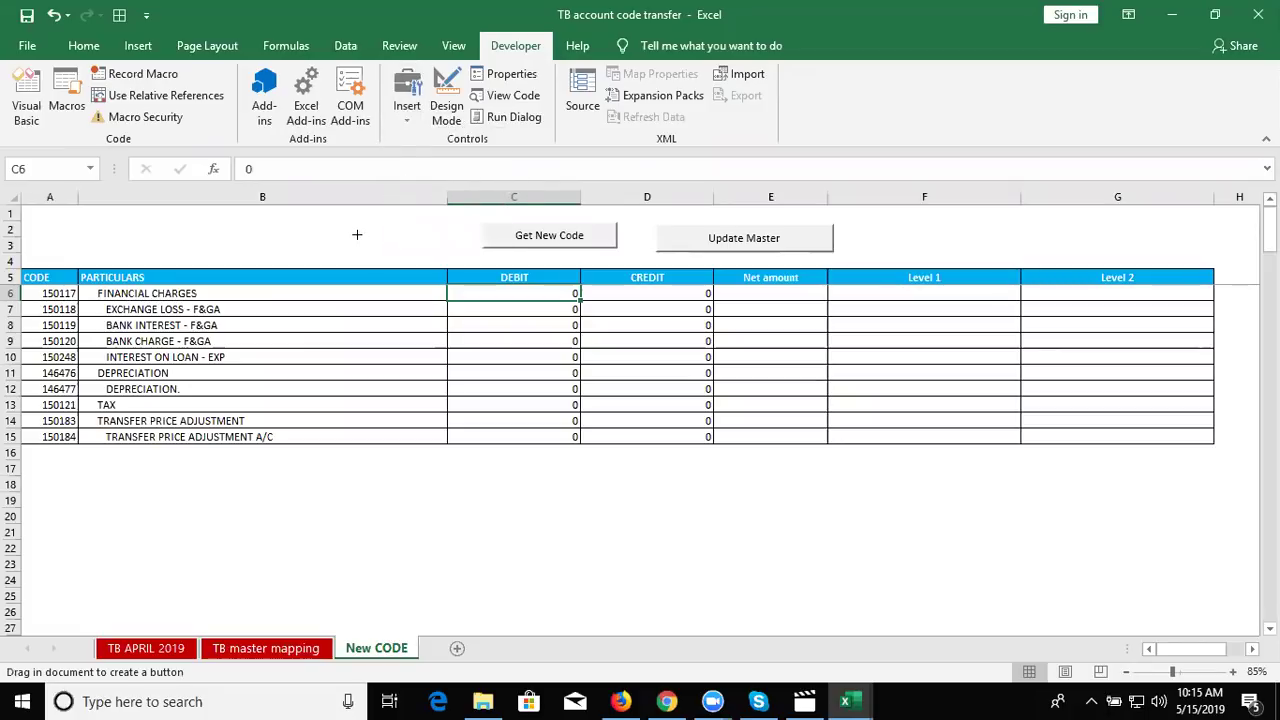
{"action": "left_click_drag", "start_coordinate": [356, 222], "coordinate": [466, 251]}
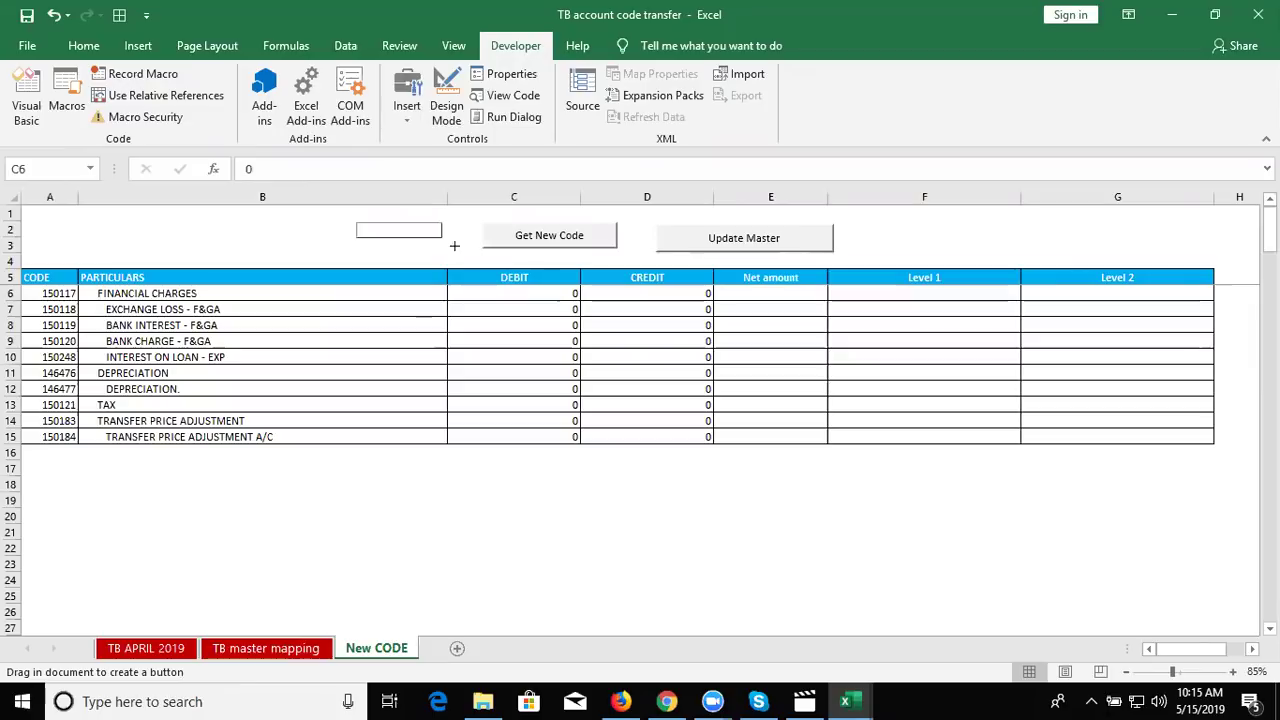
{"action": "left_click_drag", "start_coordinate": [467, 249], "coordinate": [468, 252]}
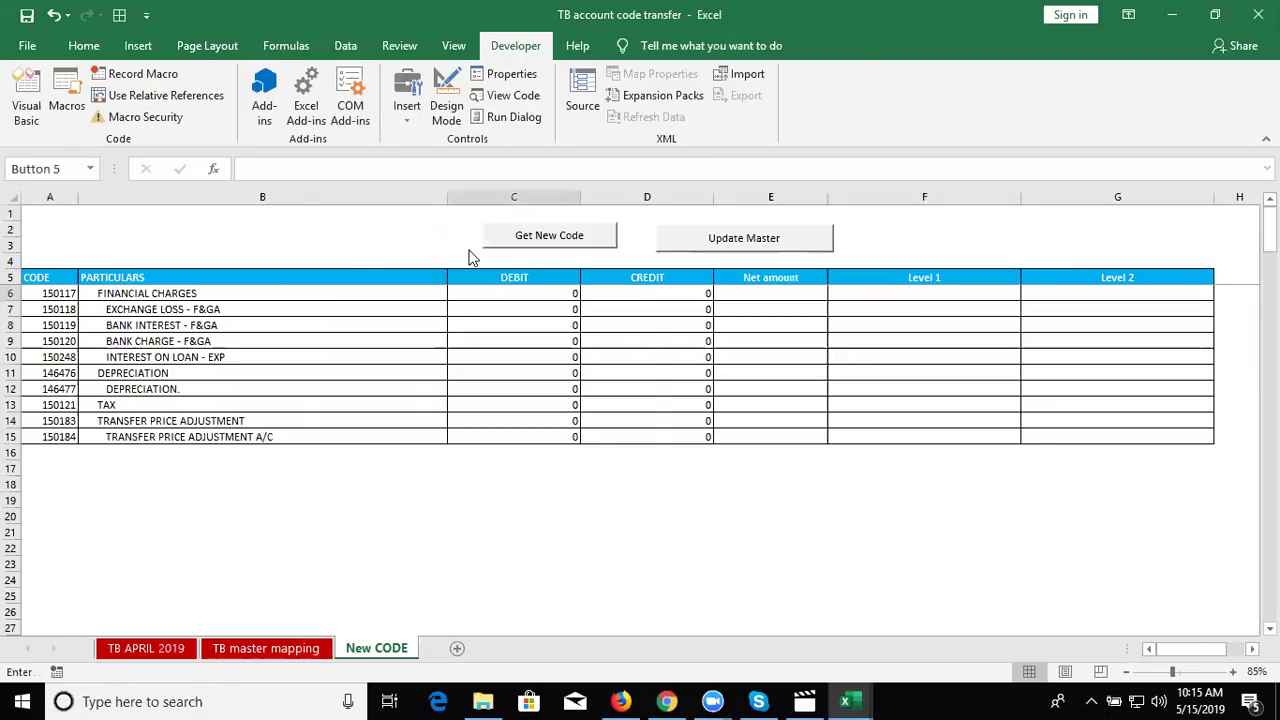
{"action": "double_click", "coordinate": [320, 247]}
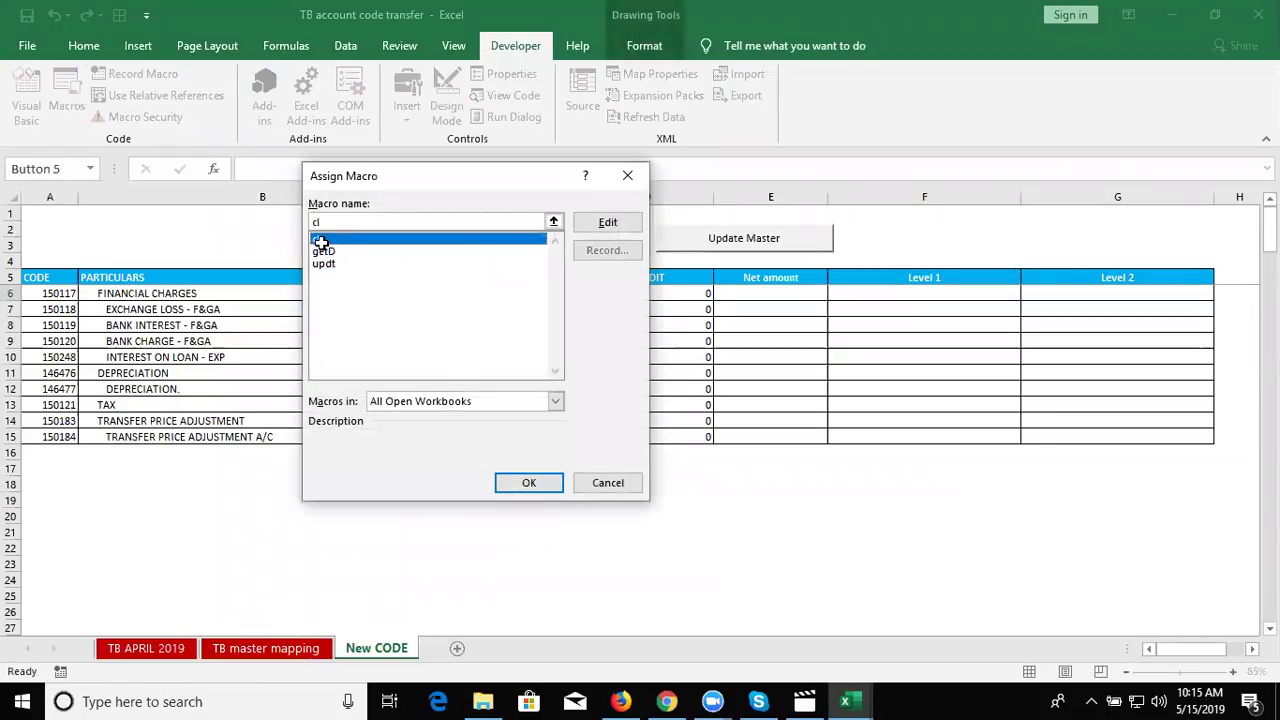
{"action": "left_click", "coordinate": [395, 238]}
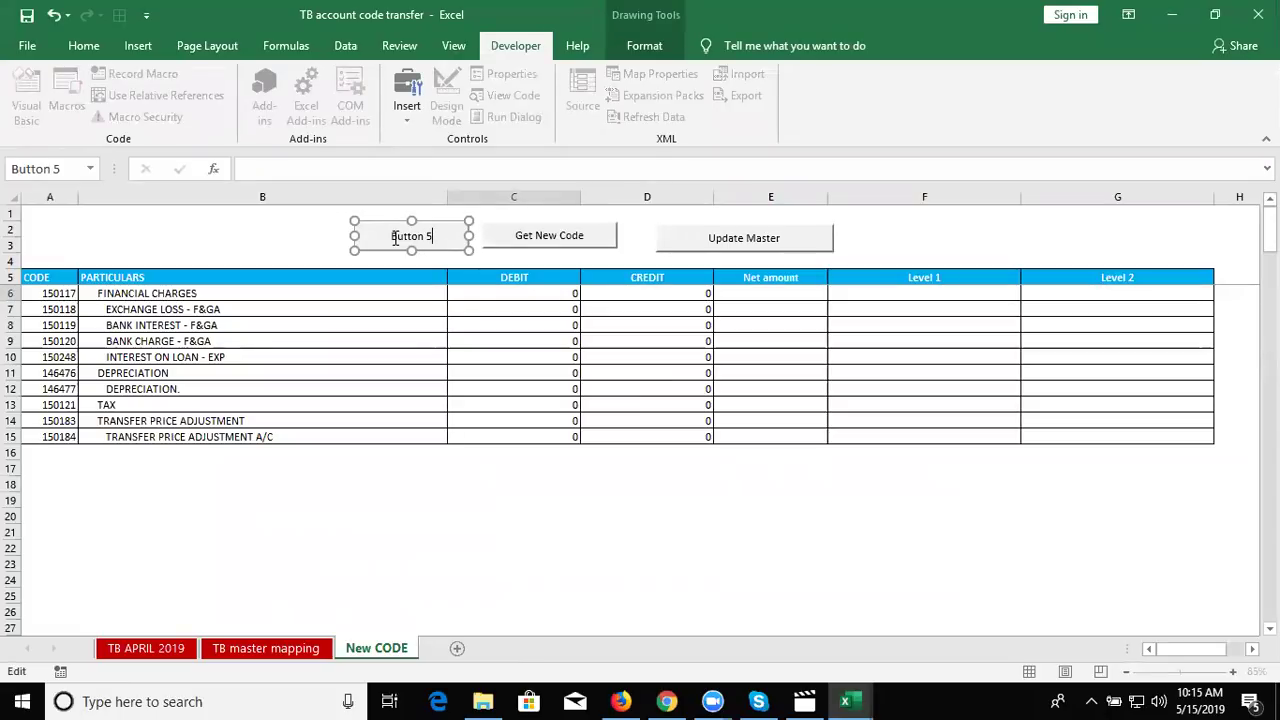
{"action": "left_click", "coordinate": [297, 256]}
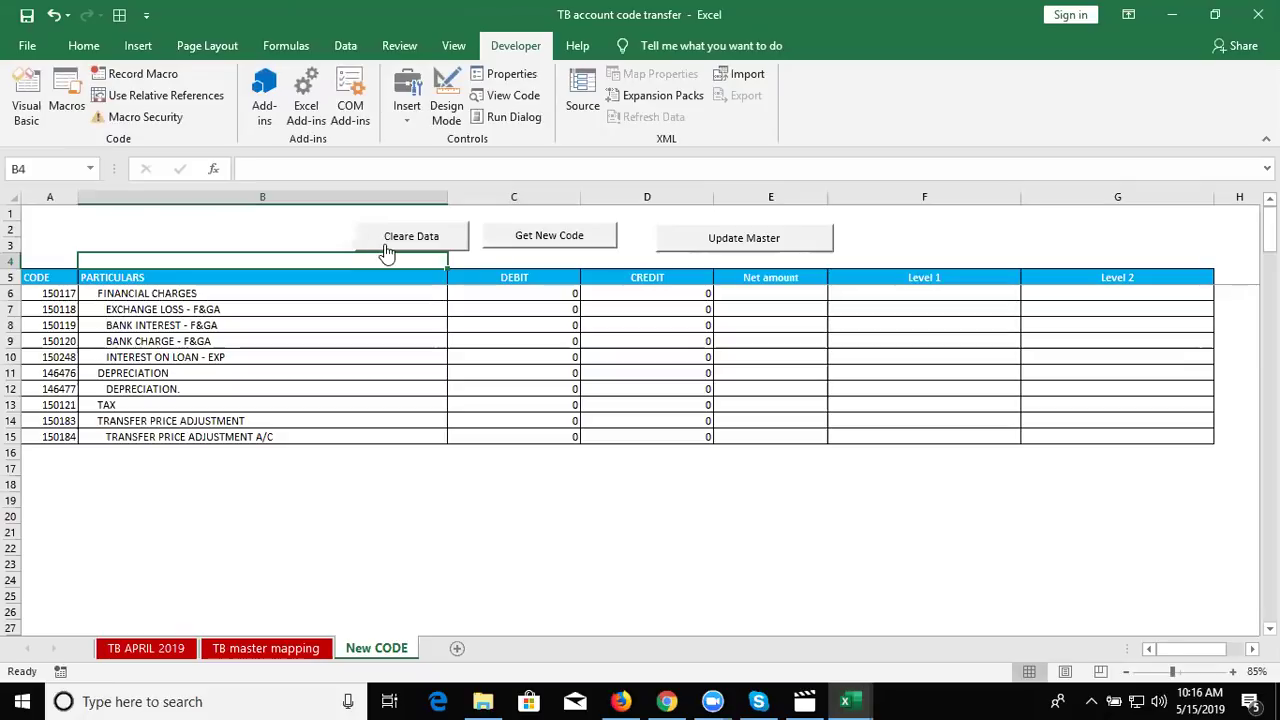
Step: Correct the misspelled 'Cleare Data' caption so the button reads 'Clear Data'
{"action": "right_click", "coordinate": [386, 248]}
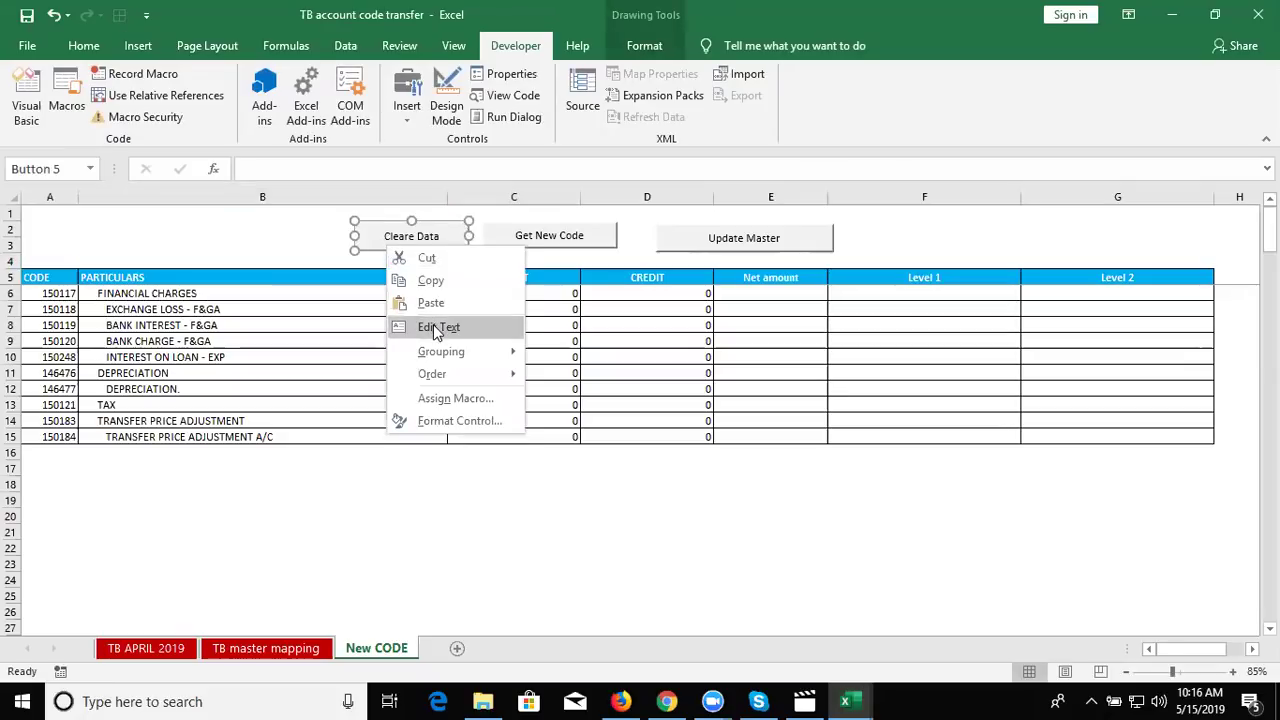
{"action": "left_click", "coordinate": [432, 327]}
{"action": "left_click", "coordinate": [416, 236]}
{"action": "key", "text": "BackSpace"}
{"action": "type", "text": "e"}
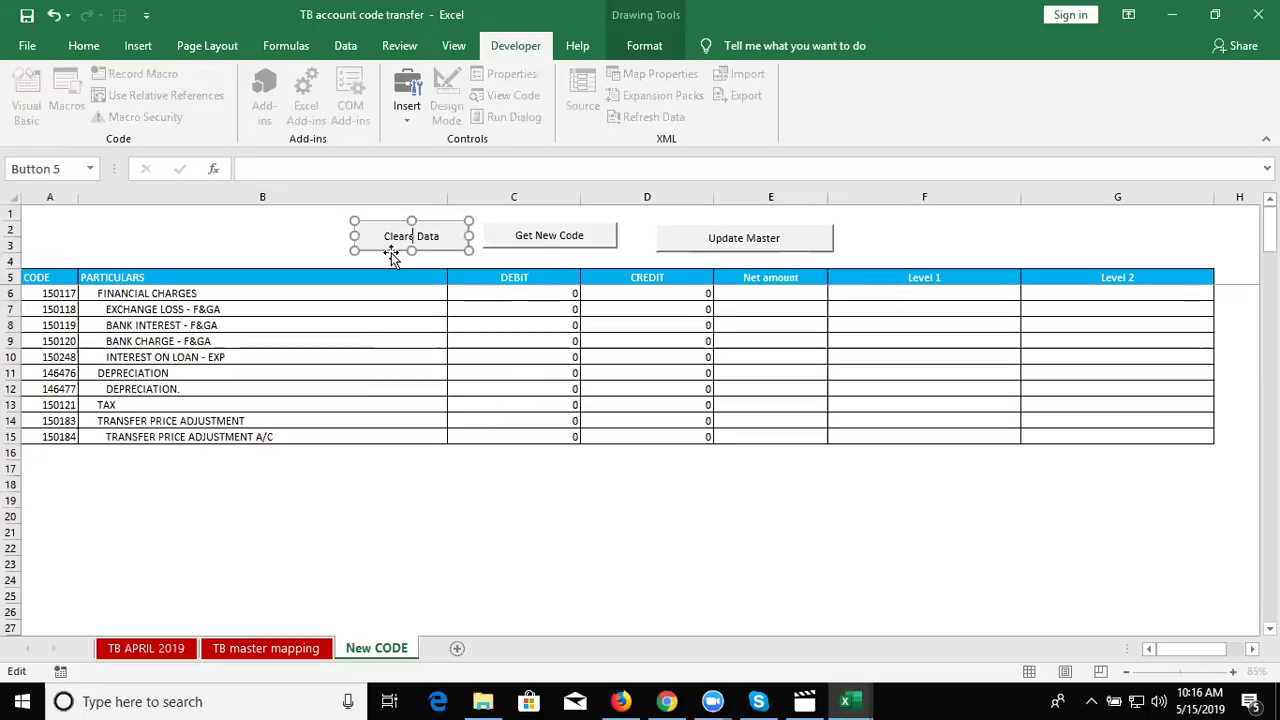
{"action": "left_click", "coordinate": [375, 260]}
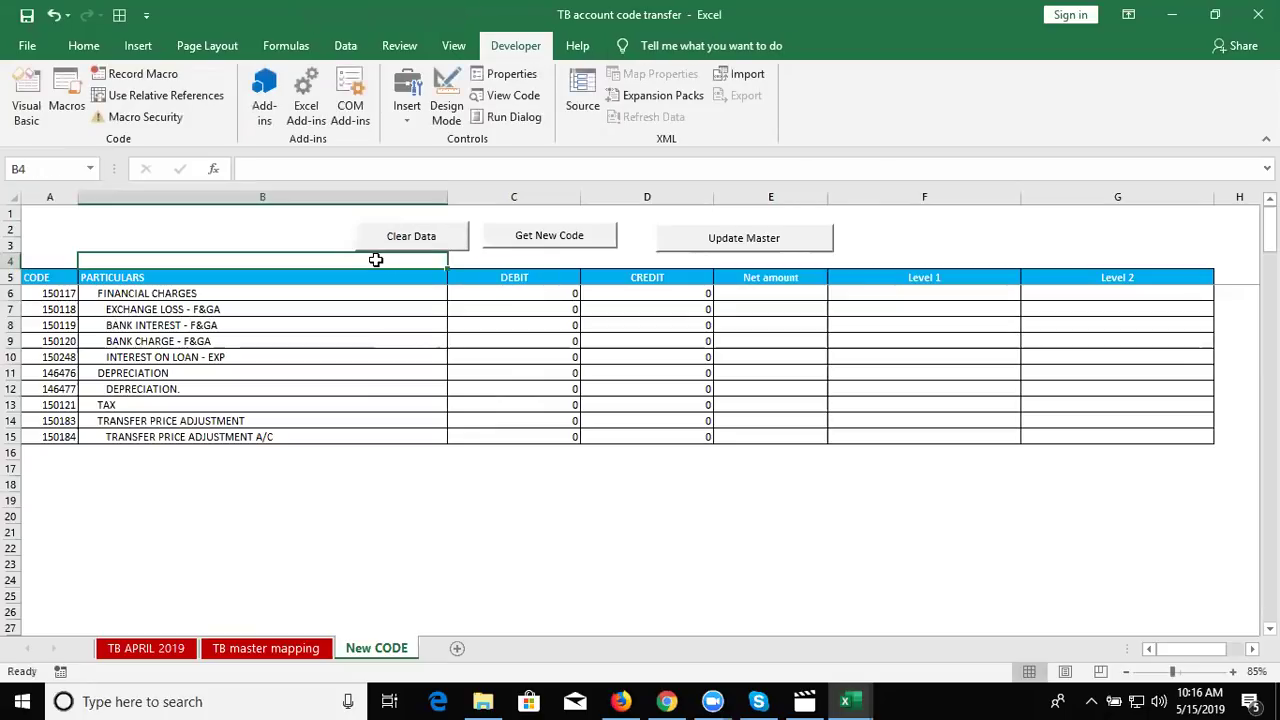
{"action": "left_click", "coordinate": [355, 293]}
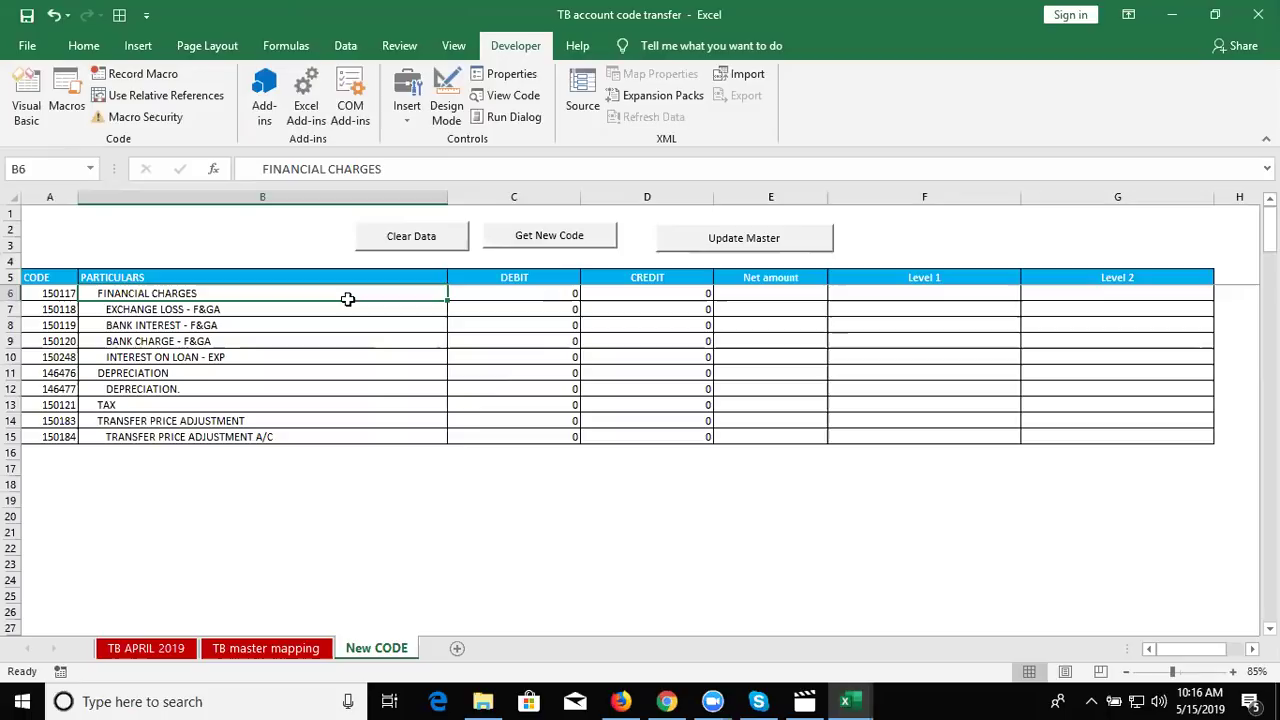
Step: Check the Sheets(1) references at the top of getD, then return to the TB APRIL 2019 sheet
{"action": "left_click", "coordinate": [154, 645]}
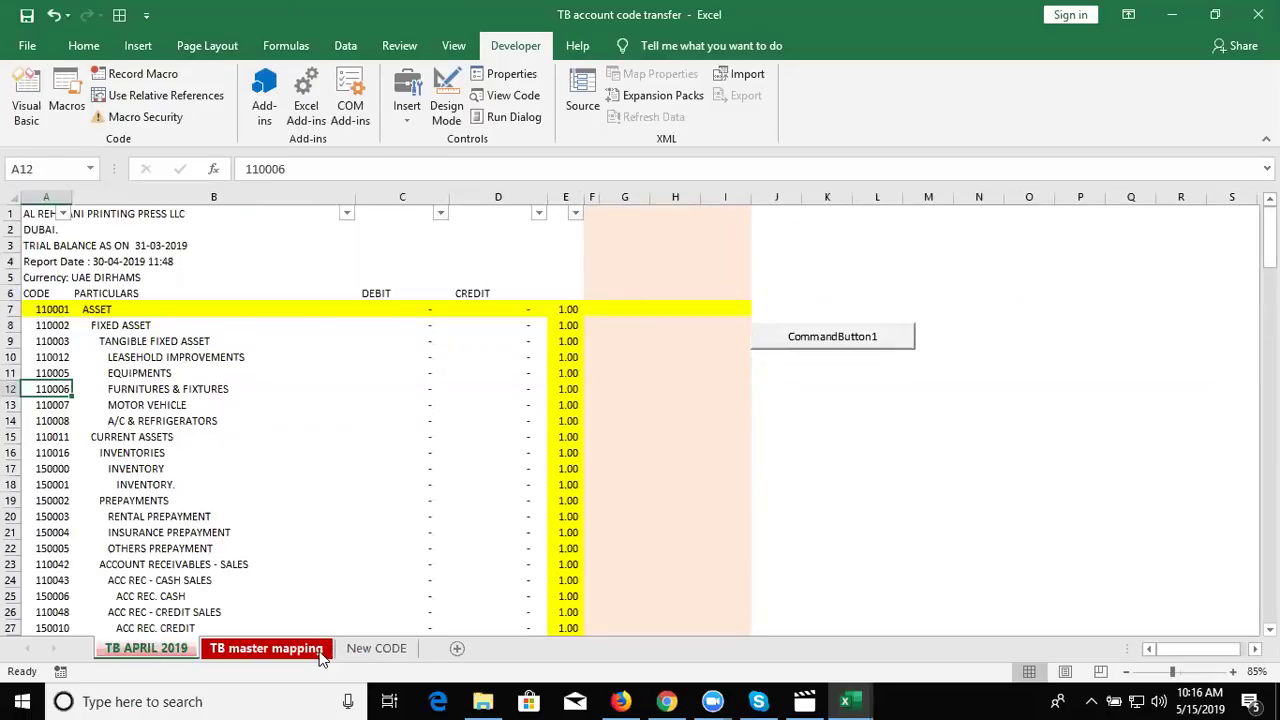
{"action": "key", "text": "alt+F11"}
{"action": "left_click", "coordinate": [298, 232]}
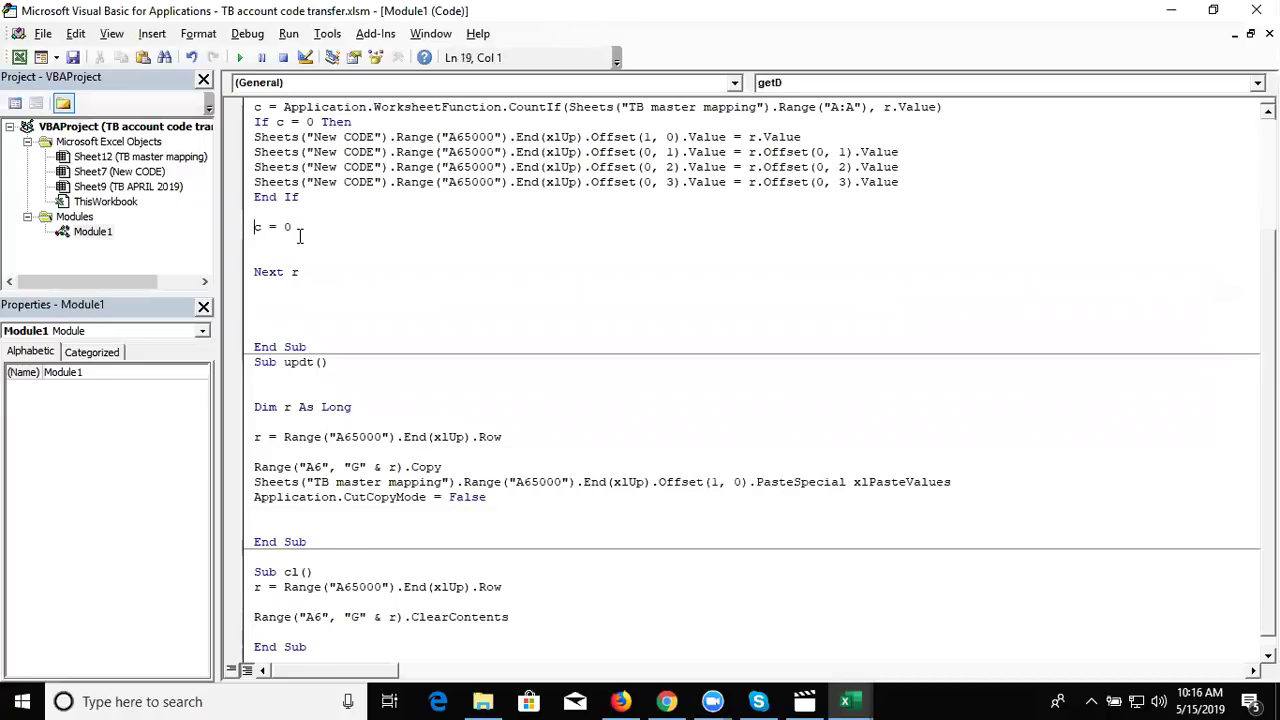
{"action": "key", "text": "ctrl+Home"}
{"action": "key", "text": "Down"}
{"action": "key", "text": "Down"}
{"action": "key", "text": "Down"}
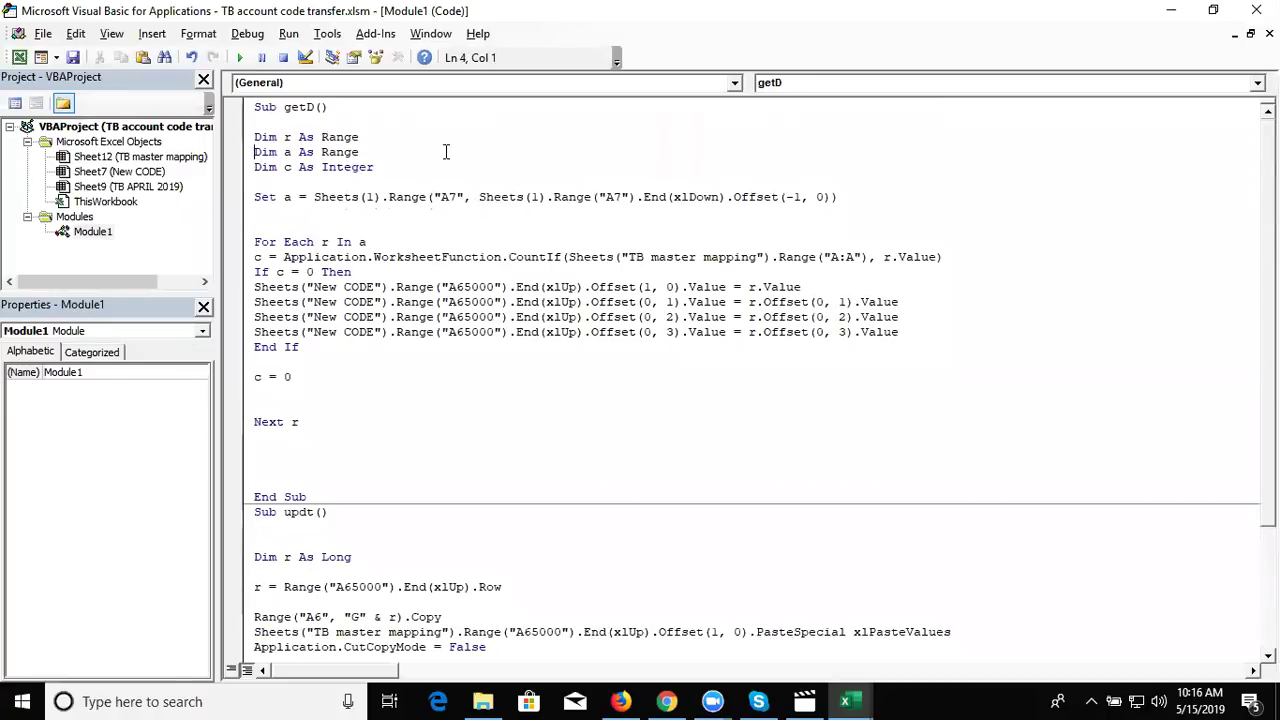
{"action": "double_click", "coordinate": [370, 197]}
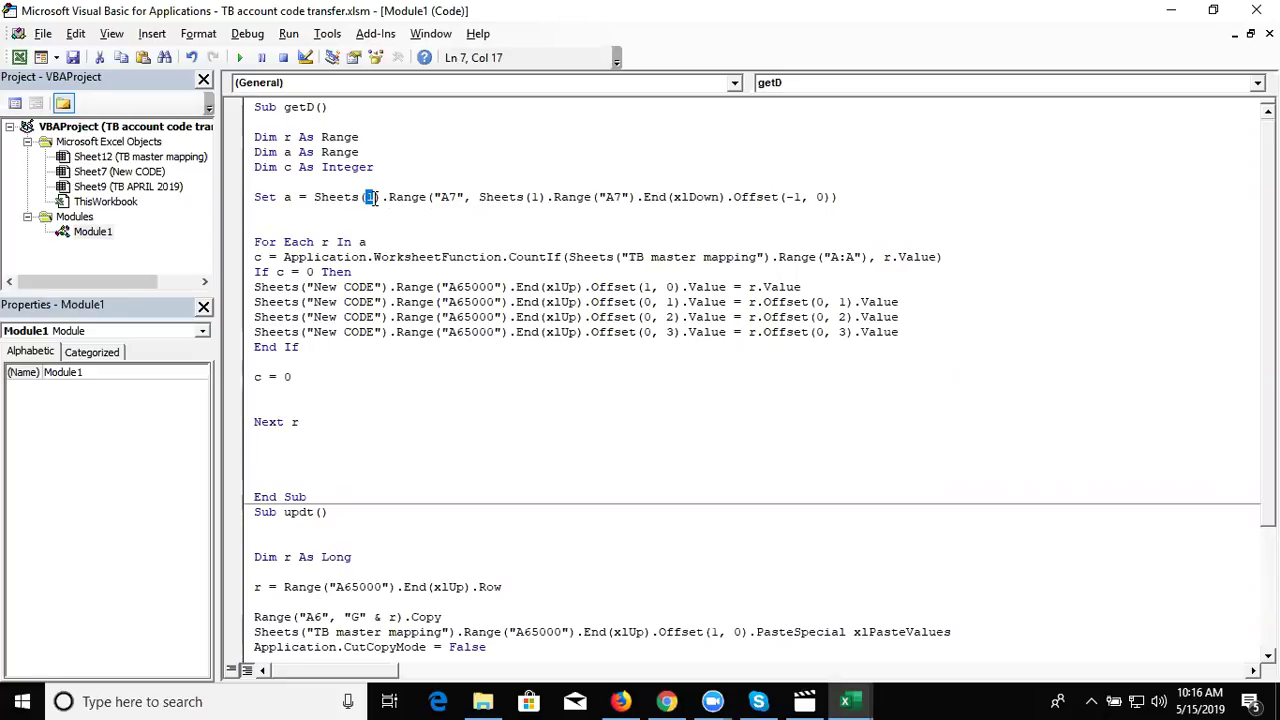
{"action": "left_click", "coordinate": [528, 197]}
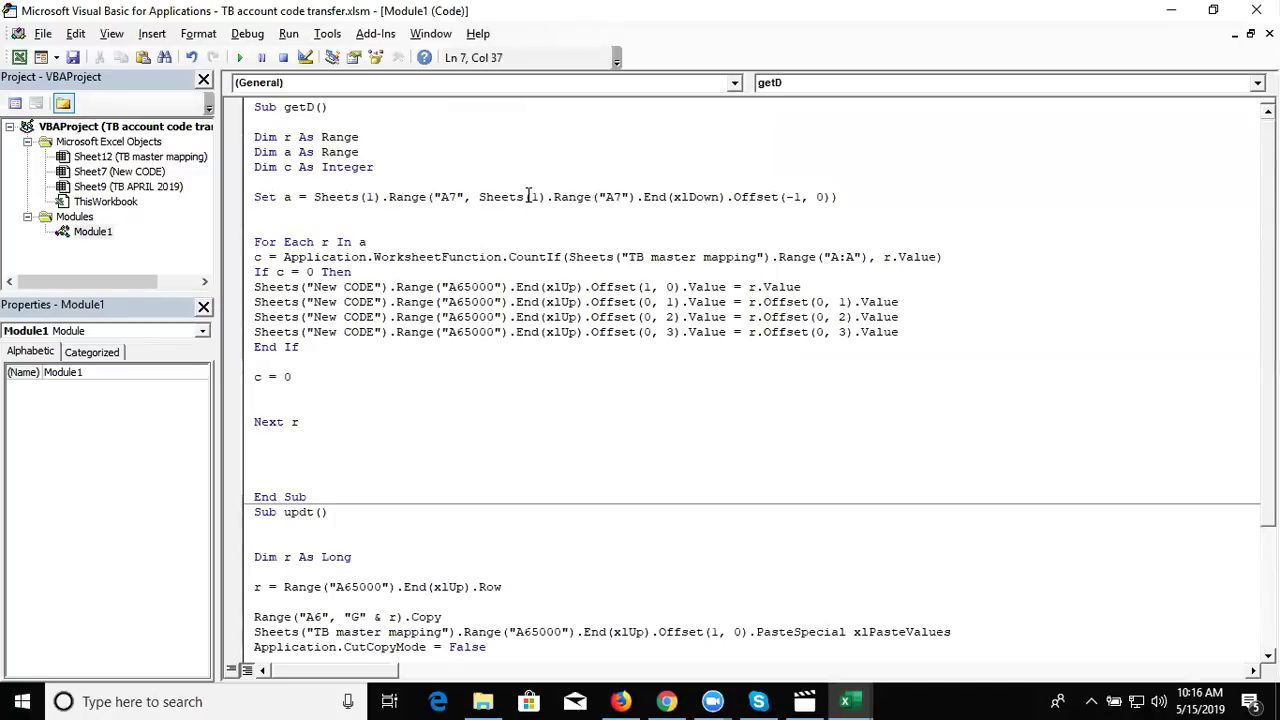
{"action": "key", "text": "alt+F11"}
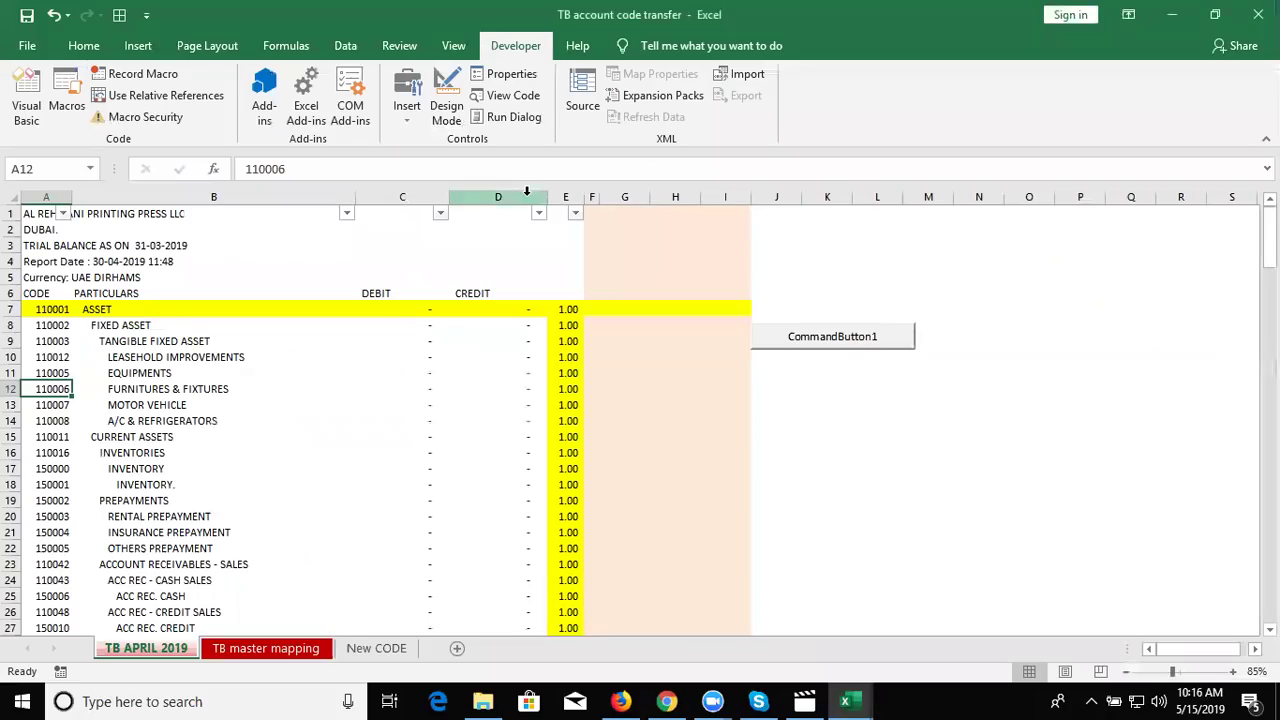
{"action": "left_click", "coordinate": [255, 643]}
{"action": "left_click", "coordinate": [365, 650]}
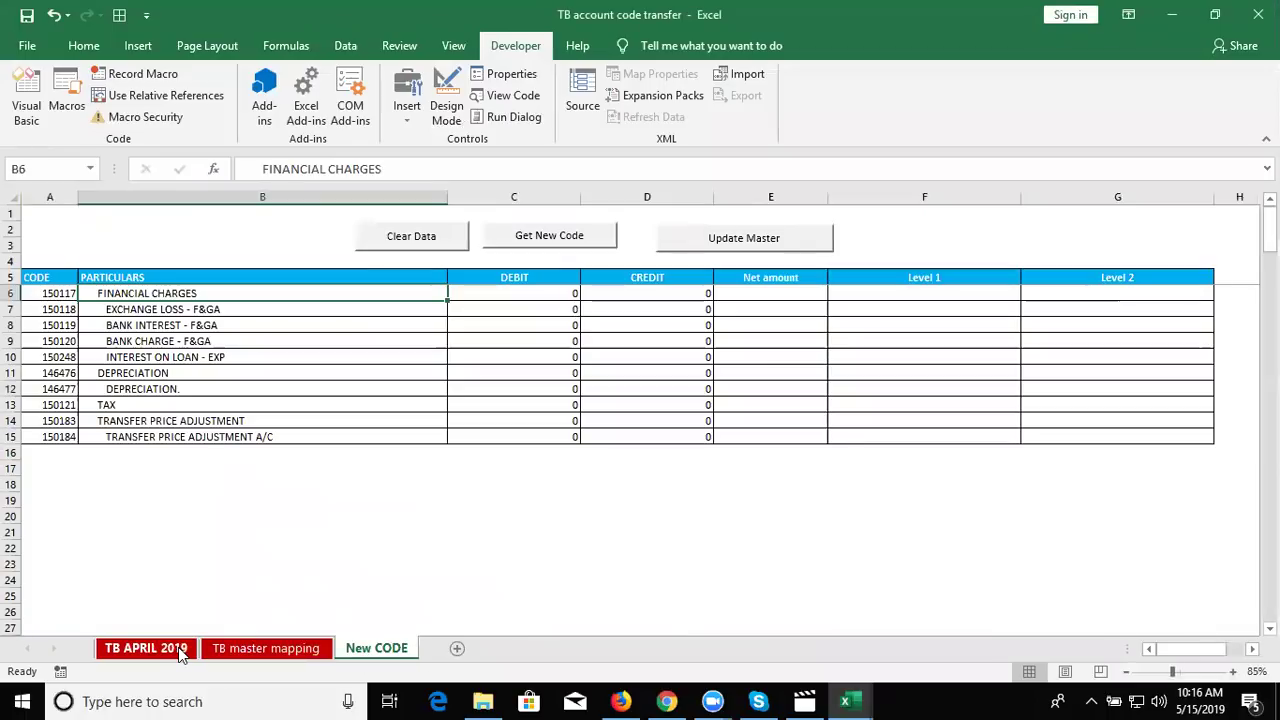
{"action": "left_click", "coordinate": [181, 651]}
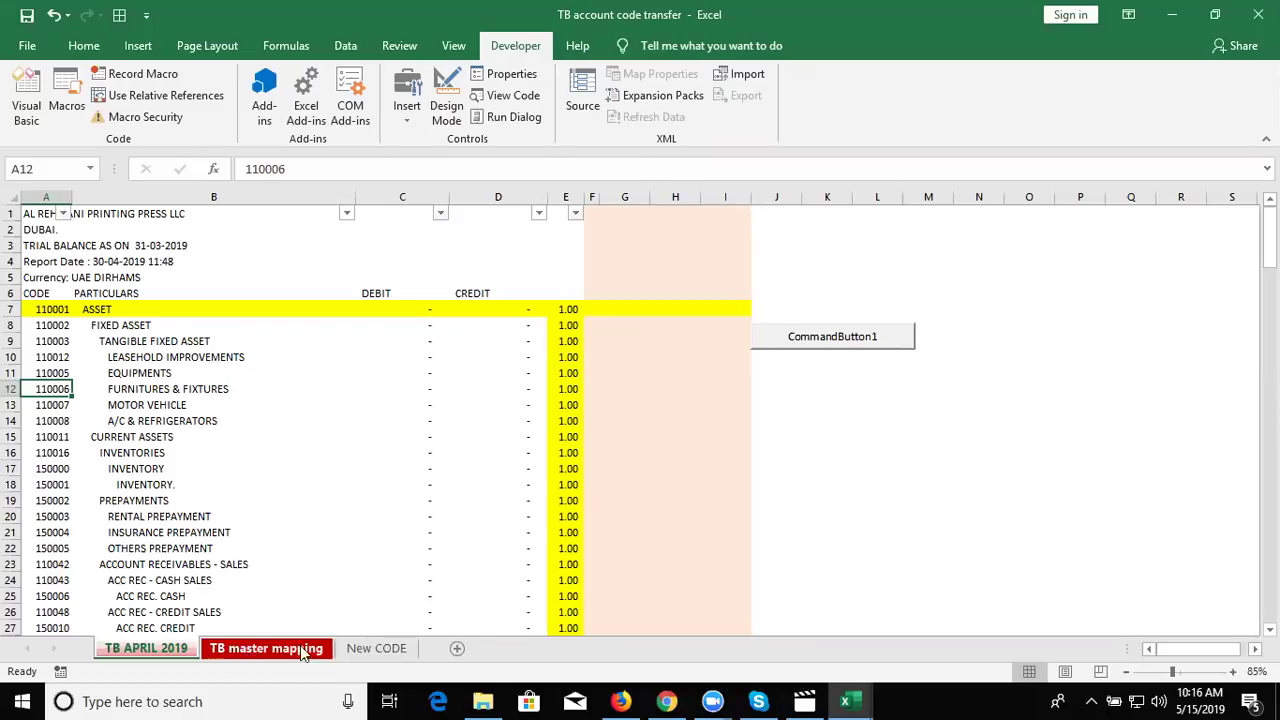
{"action": "left_click", "coordinate": [355, 651]}
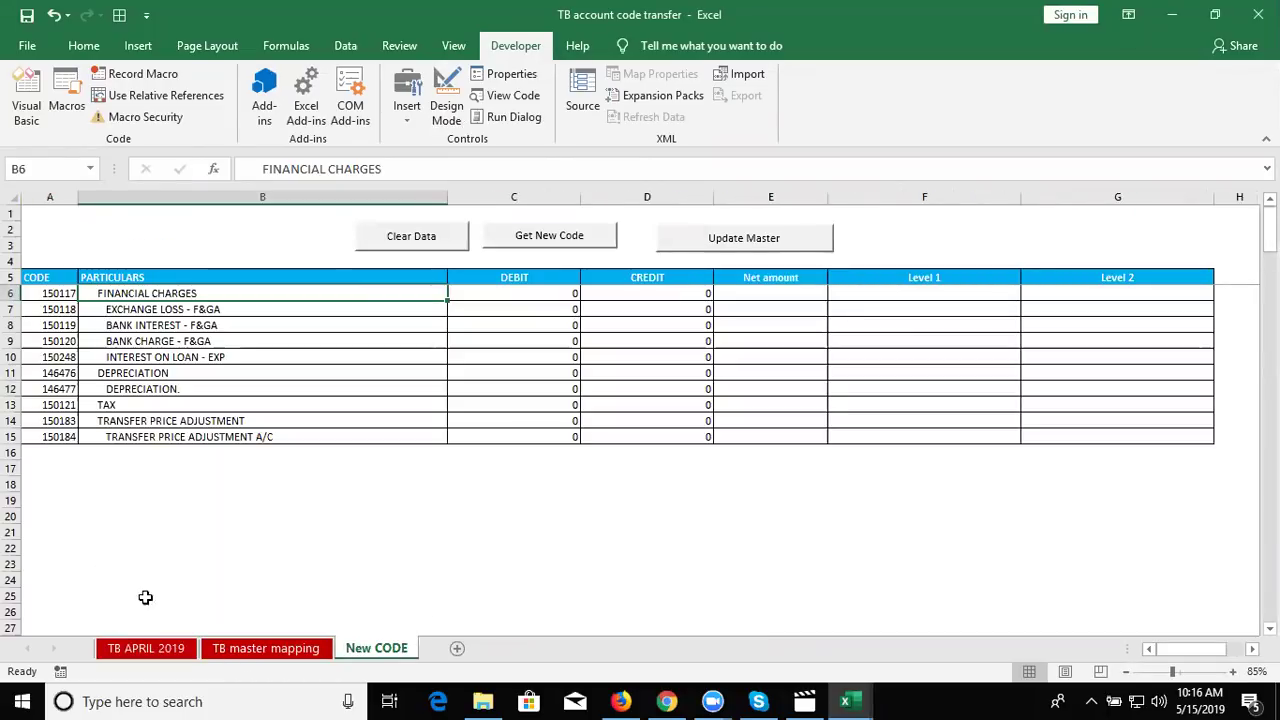
{"action": "left_click", "coordinate": [149, 506]}
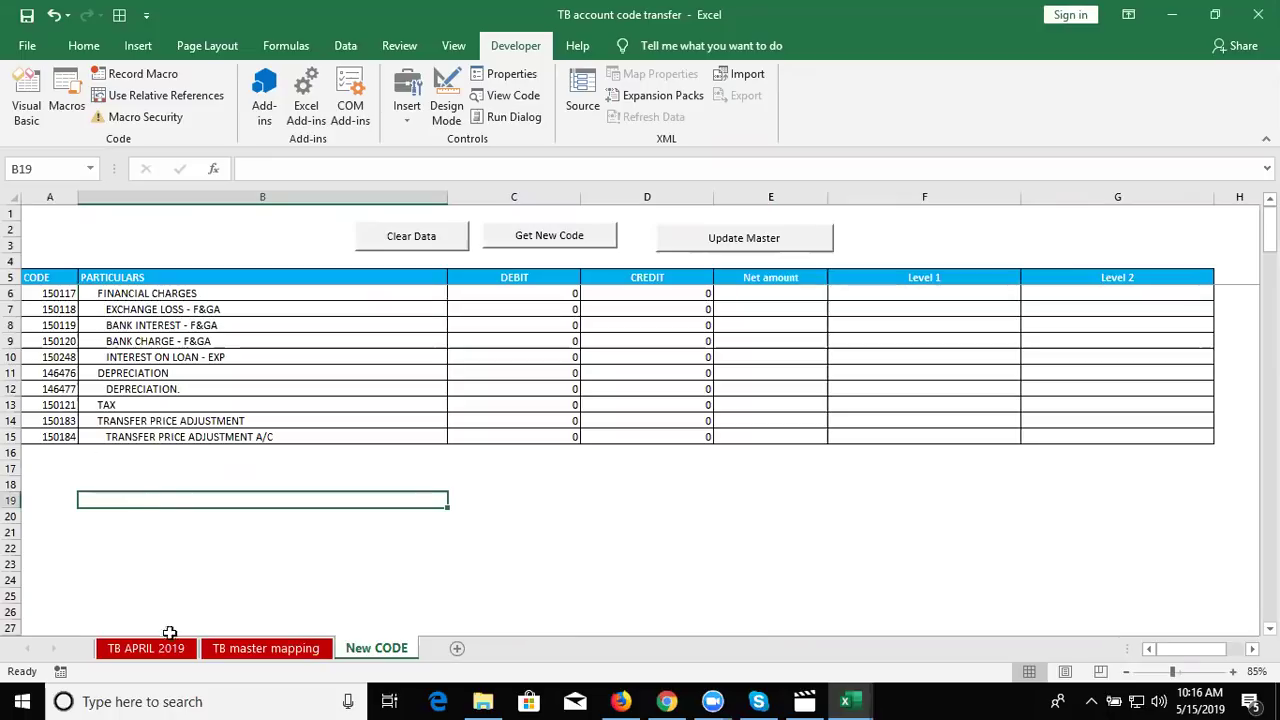
{"action": "left_click", "coordinate": [110, 648]}
{"action": "left_click", "coordinate": [50, 579]}
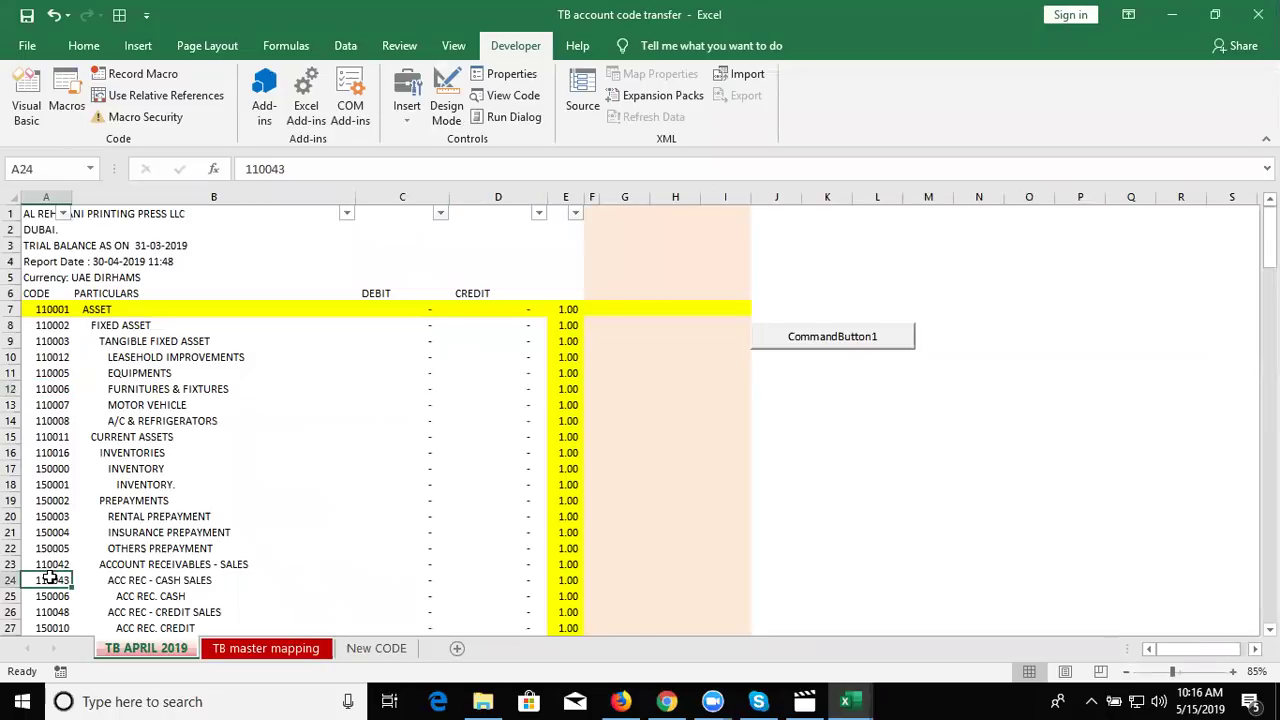
{"action": "key", "text": "ctrl+Down"}
{"action": "key", "text": "Down"}
{"action": "key", "text": "Up"}
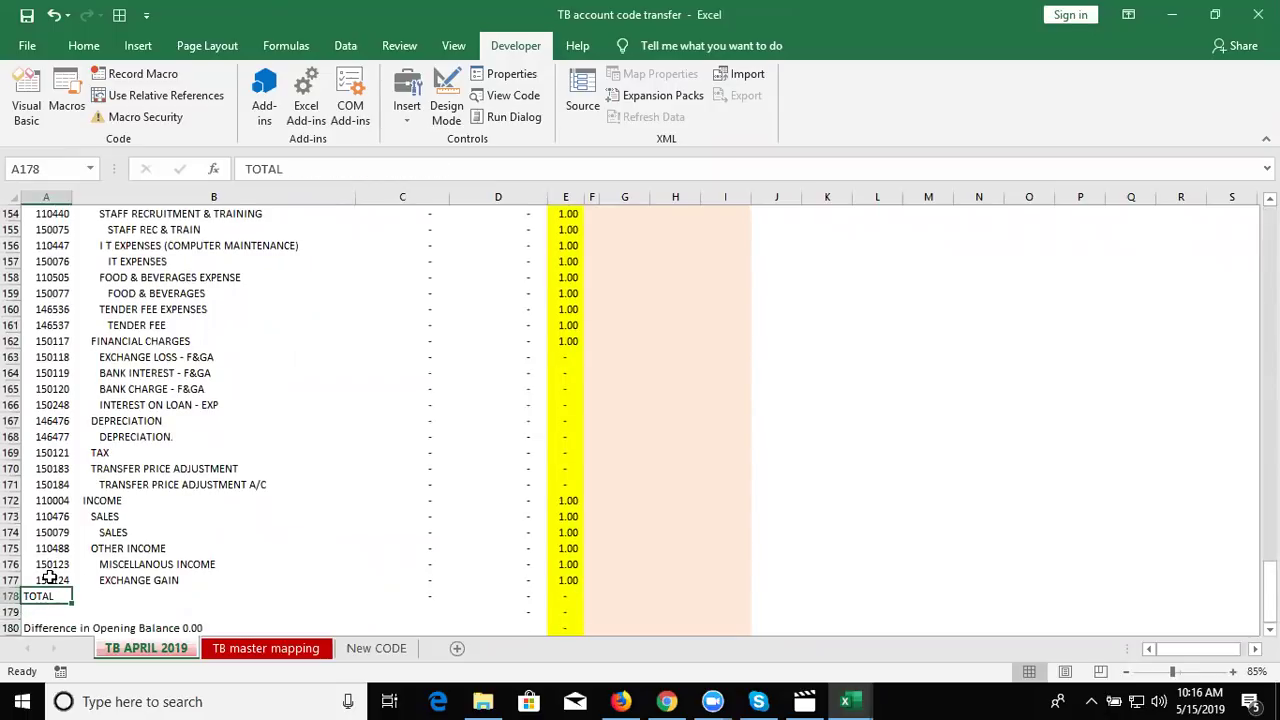
{"action": "key", "text": "Down"}
{"action": "key", "text": "Down"}
{"action": "key", "text": "Down"}
{"action": "key", "text": "Down"}
{"action": "key", "text": "Down"}
{"action": "key", "text": "Up"}
{"action": "key", "text": "Up"}
{"action": "key", "text": "Up"}
{"action": "key", "text": "Up"}
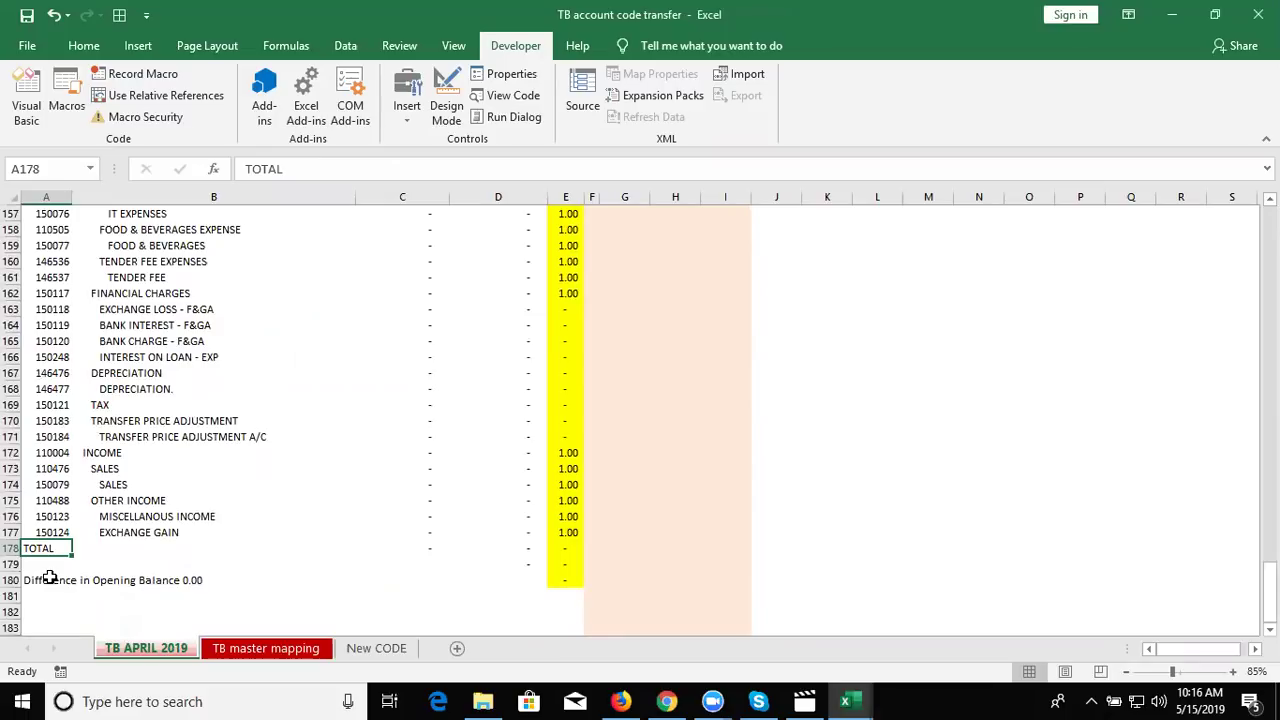
{"action": "left_click_drag", "start_coordinate": [50, 577], "coordinate": [50, 577]}
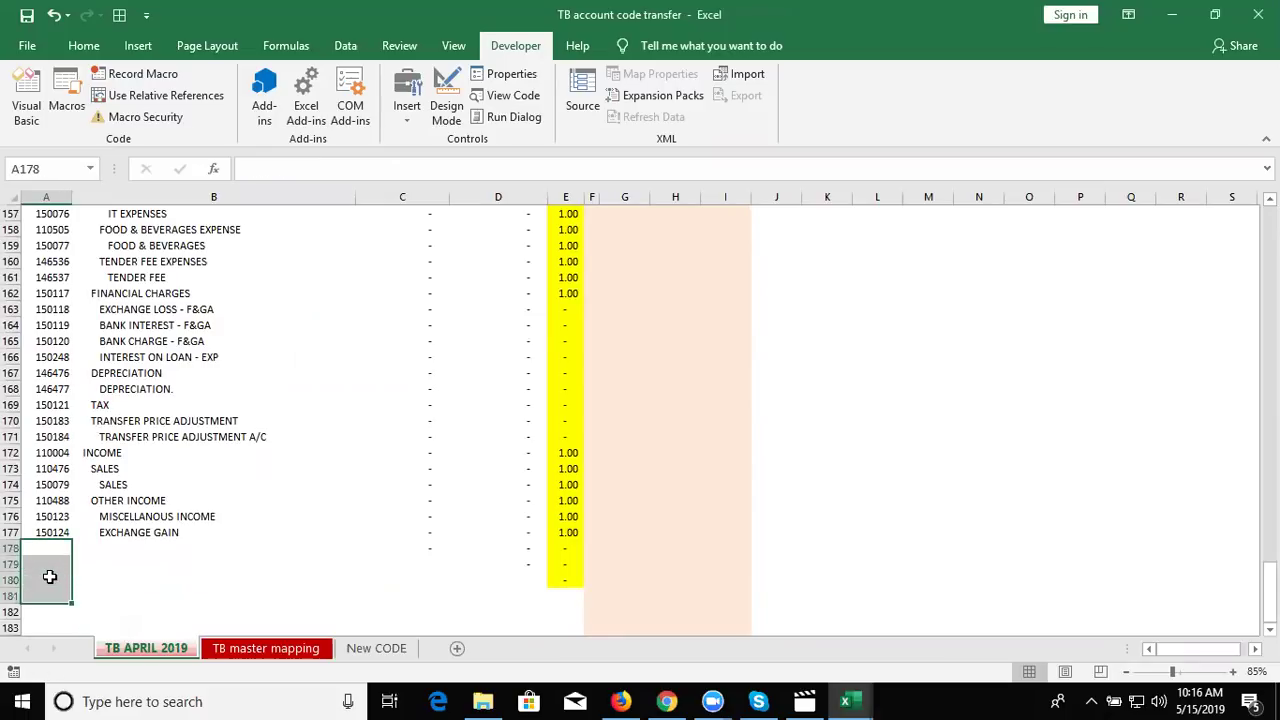
{"action": "key", "text": "ctrl+z"}
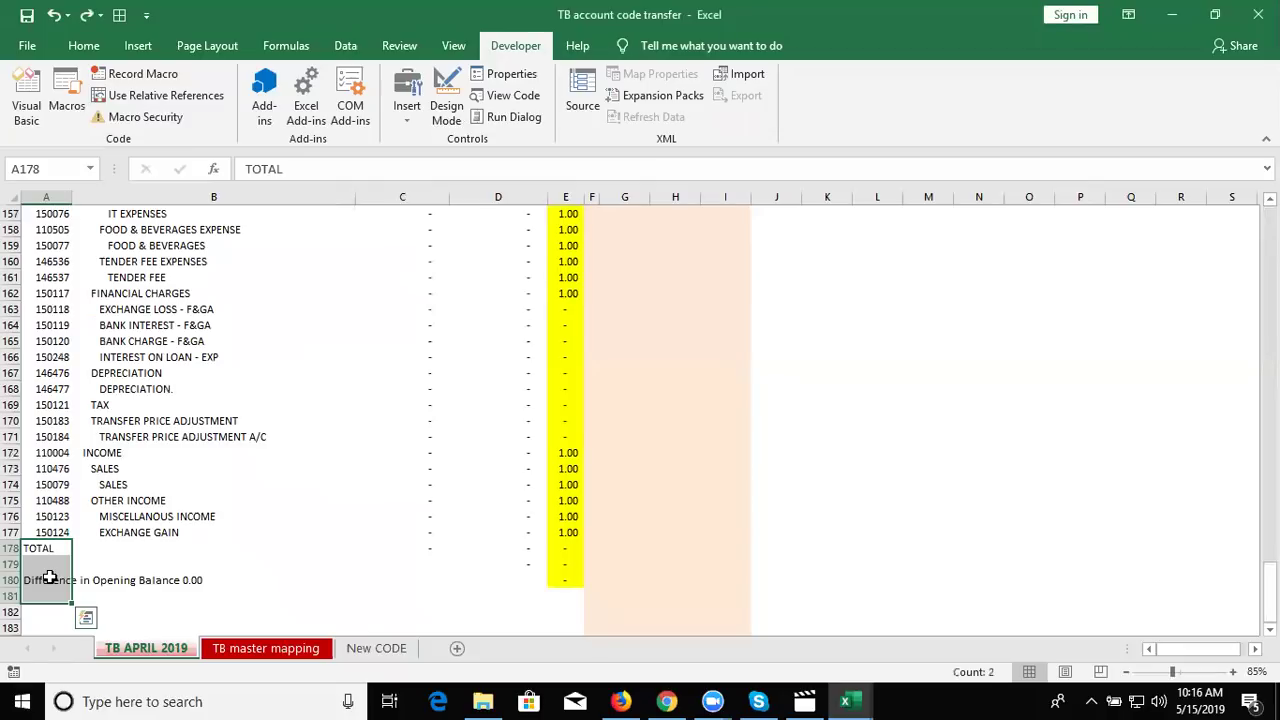
{"action": "key", "text": "alt+F11"}
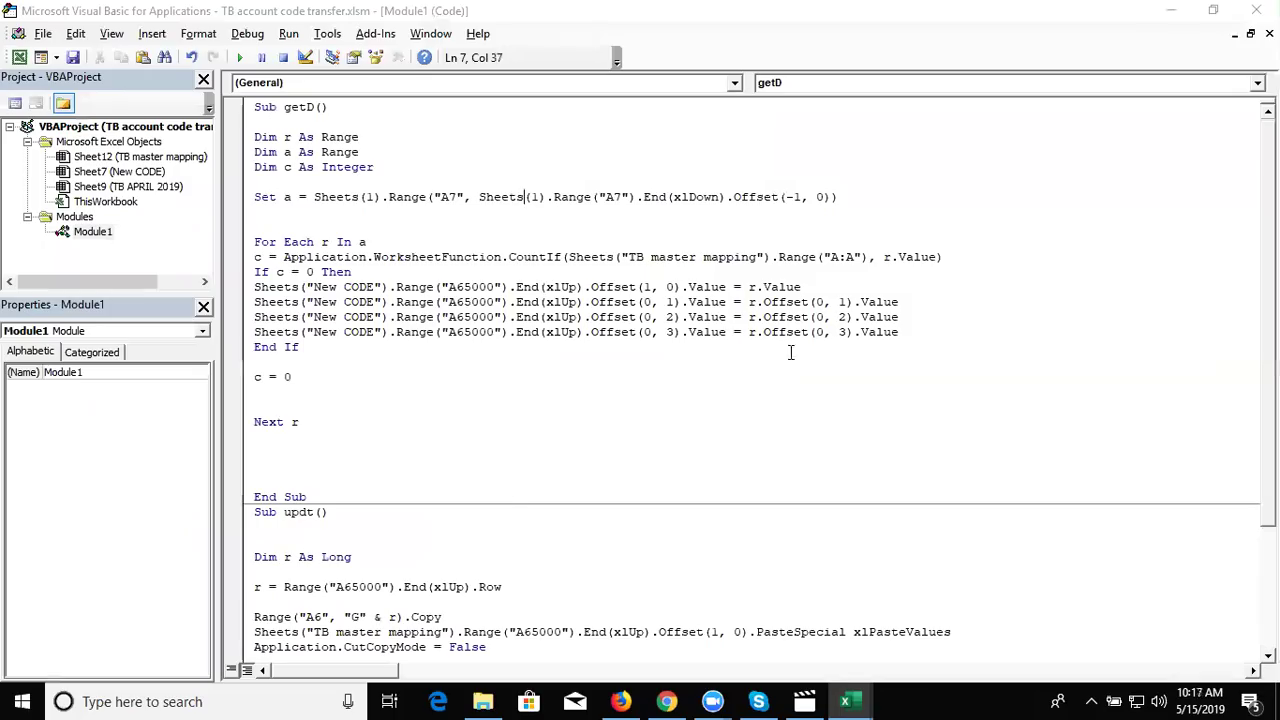
{"action": "double_click", "coordinate": [799, 197]}
{"action": "left_click", "coordinate": [733, 197]}
{"action": "left_click_drag", "start_coordinate": [733, 197], "coordinate": [826, 197]}
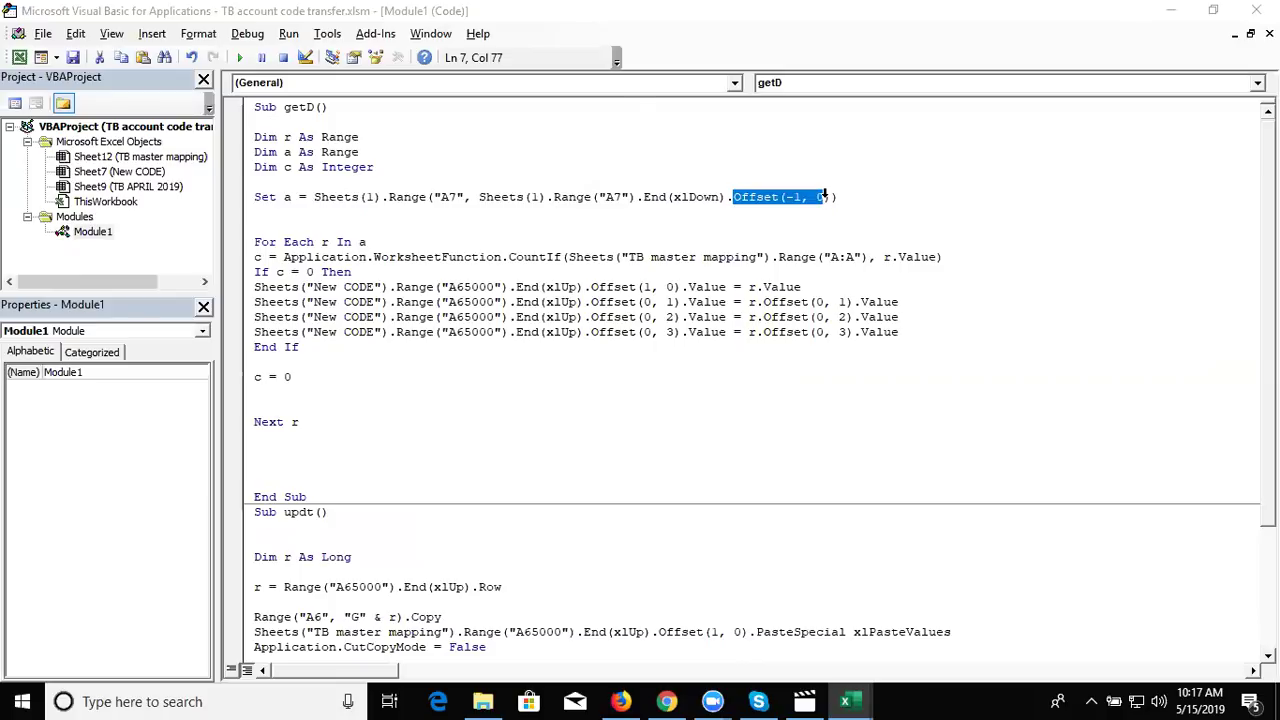
{"action": "key", "text": "alt+F11"}
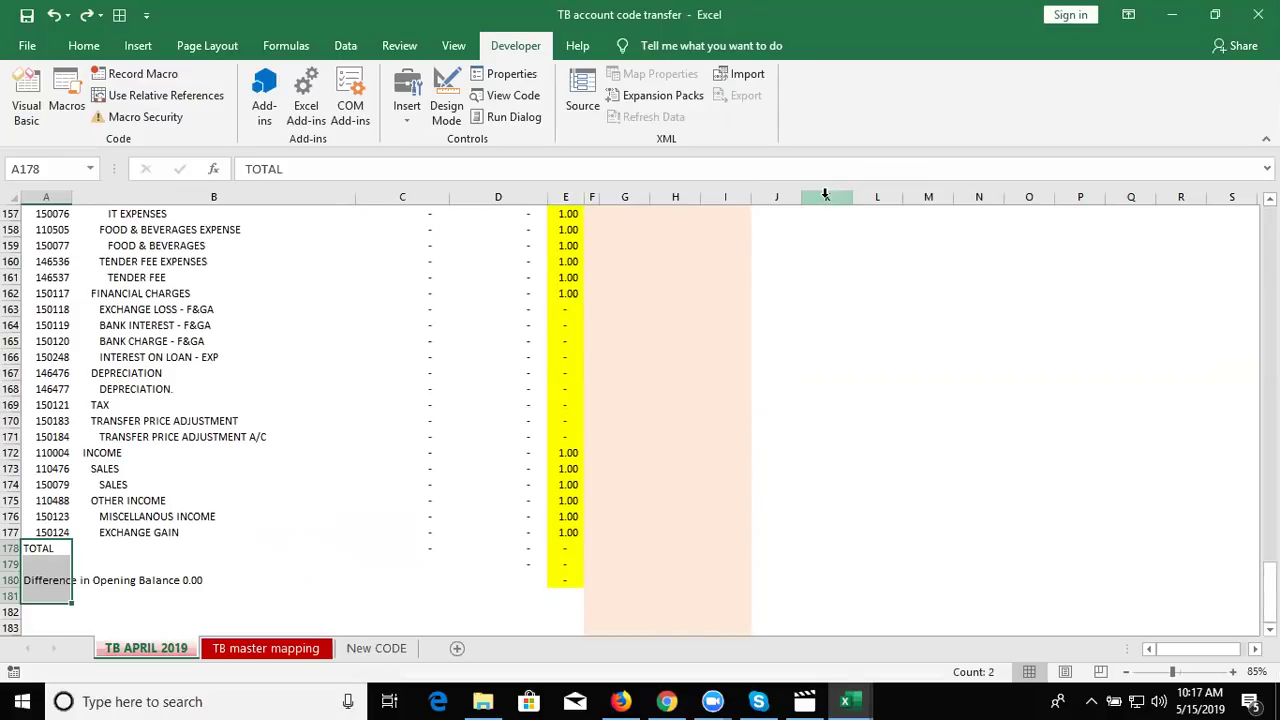
Step: Confirm TB master mapping ends at row 168 by checking A169:A173, then return to New CODE
{"action": "left_click", "coordinate": [285, 667]}
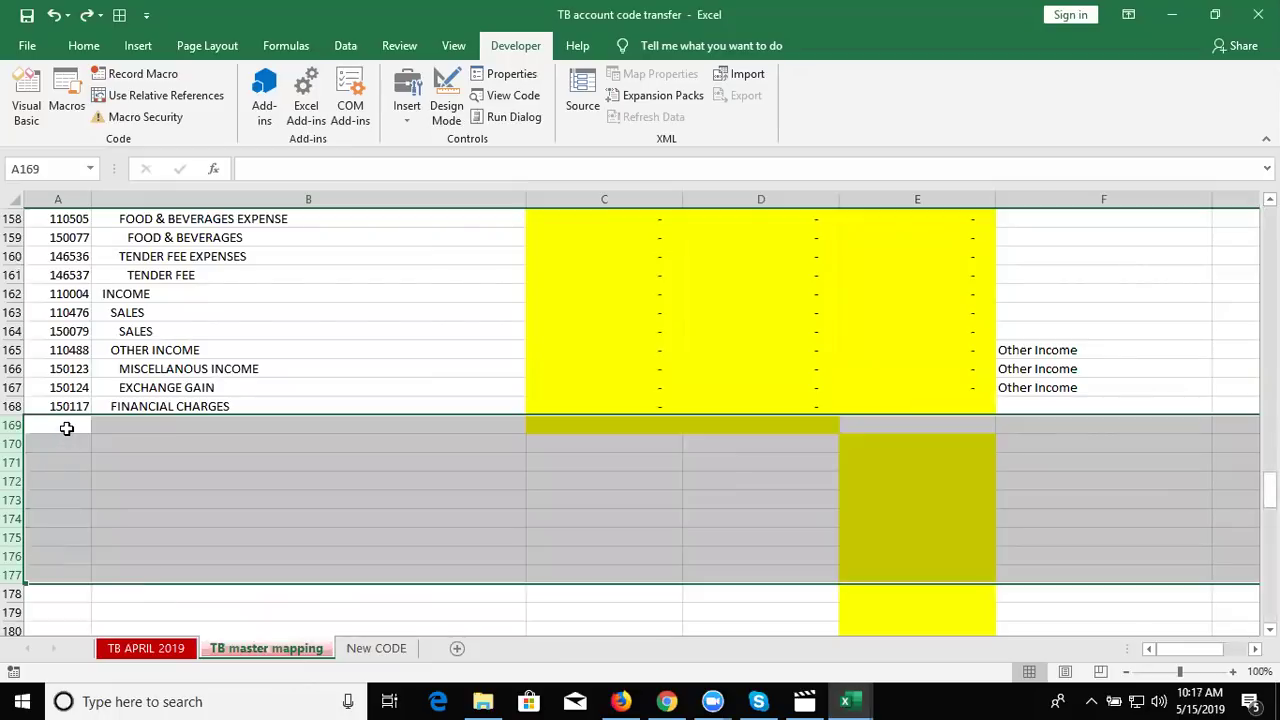
{"action": "left_click", "coordinate": [66, 428]}
{"action": "key", "text": "shift+Down"}
{"action": "key", "text": "shift+Down"}
{"action": "key", "text": "shift+Down"}
{"action": "key", "text": "shift+Down"}
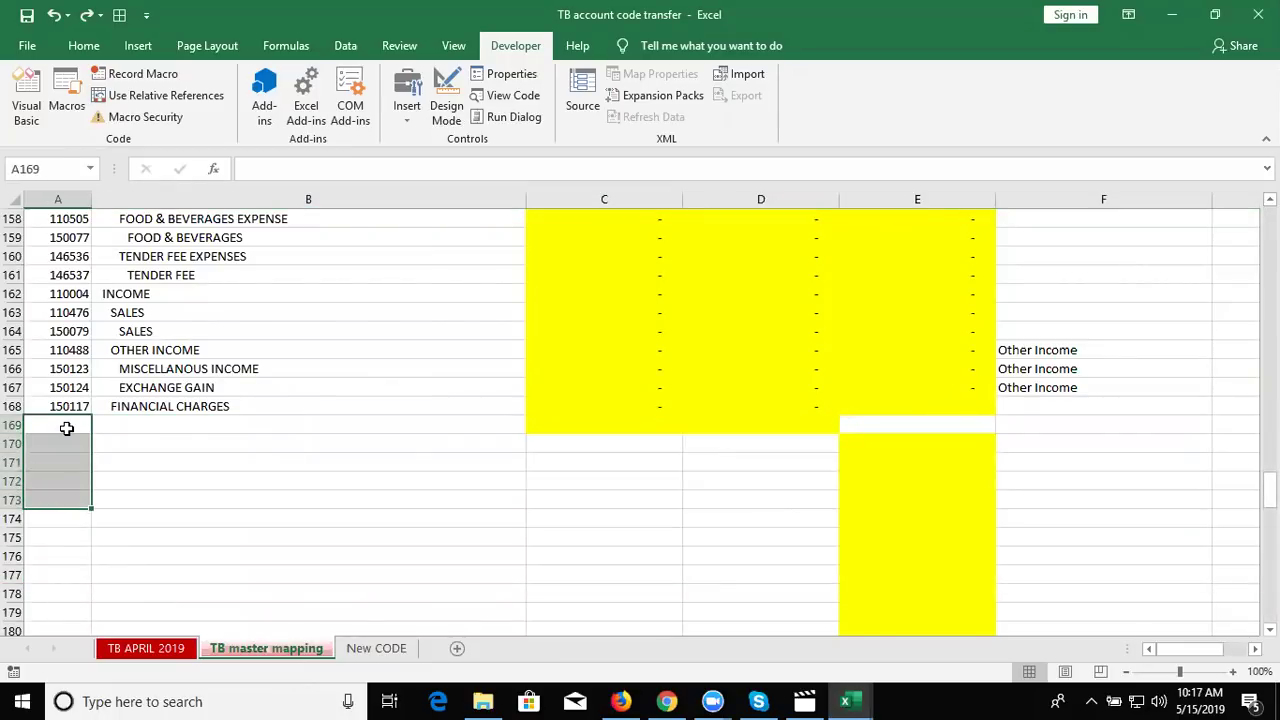
{"action": "left_click", "coordinate": [66, 428]}
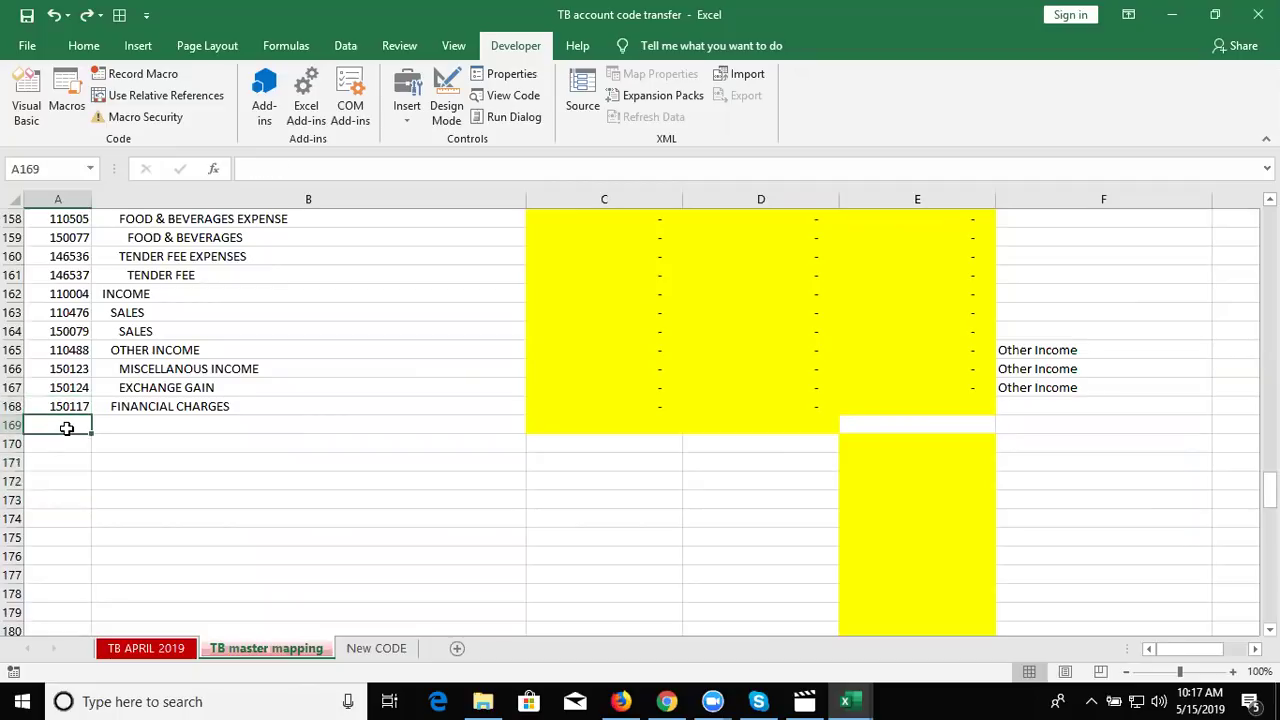
{"action": "left_click", "coordinate": [372, 647]}
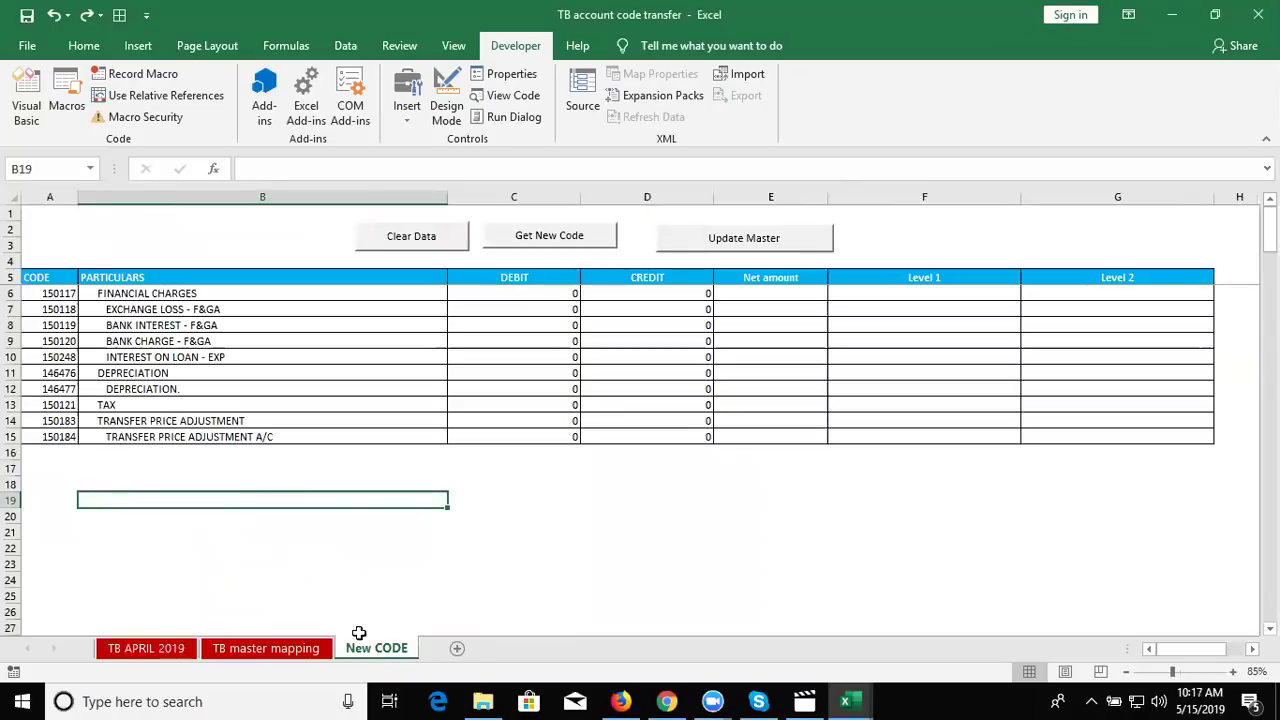
Step: Select various empty cells below and beside the New CODE table
{"action": "left_click", "coordinate": [286, 581]}
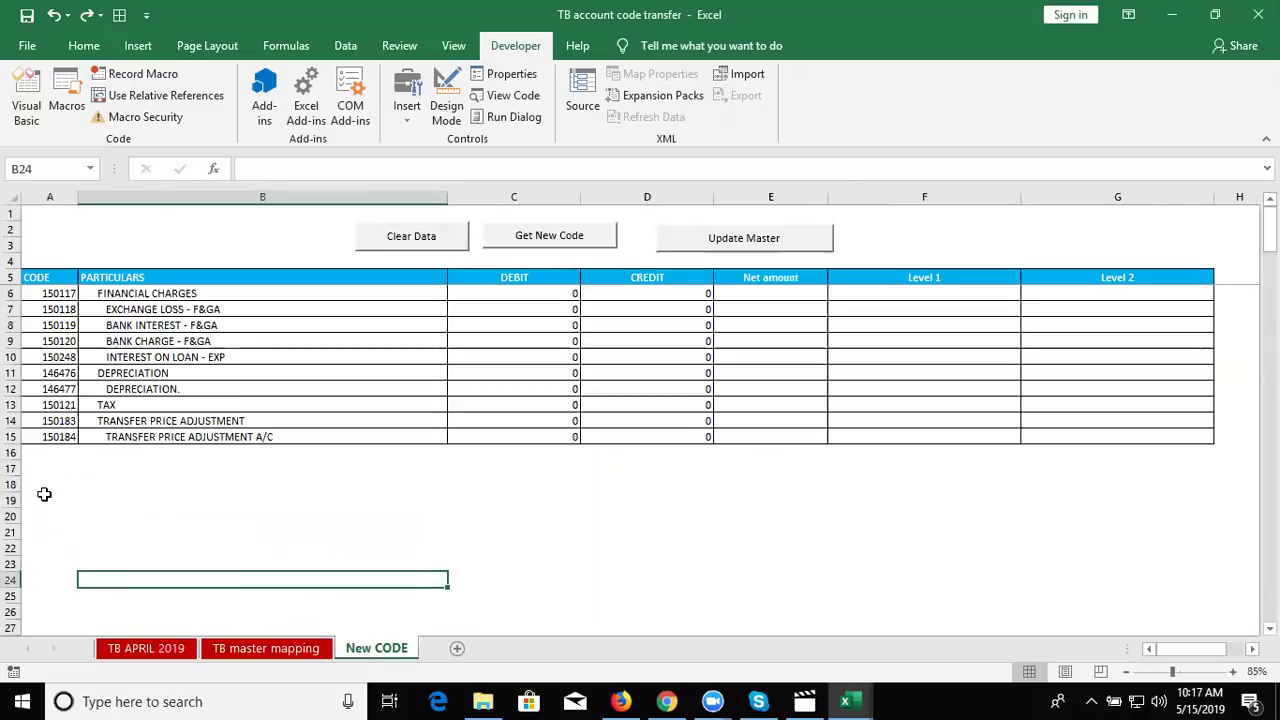
{"action": "left_click_drag", "start_coordinate": [45, 498], "coordinate": [354, 517]}
{"action": "left_click_drag", "start_coordinate": [449, 601], "coordinate": [447, 632]}
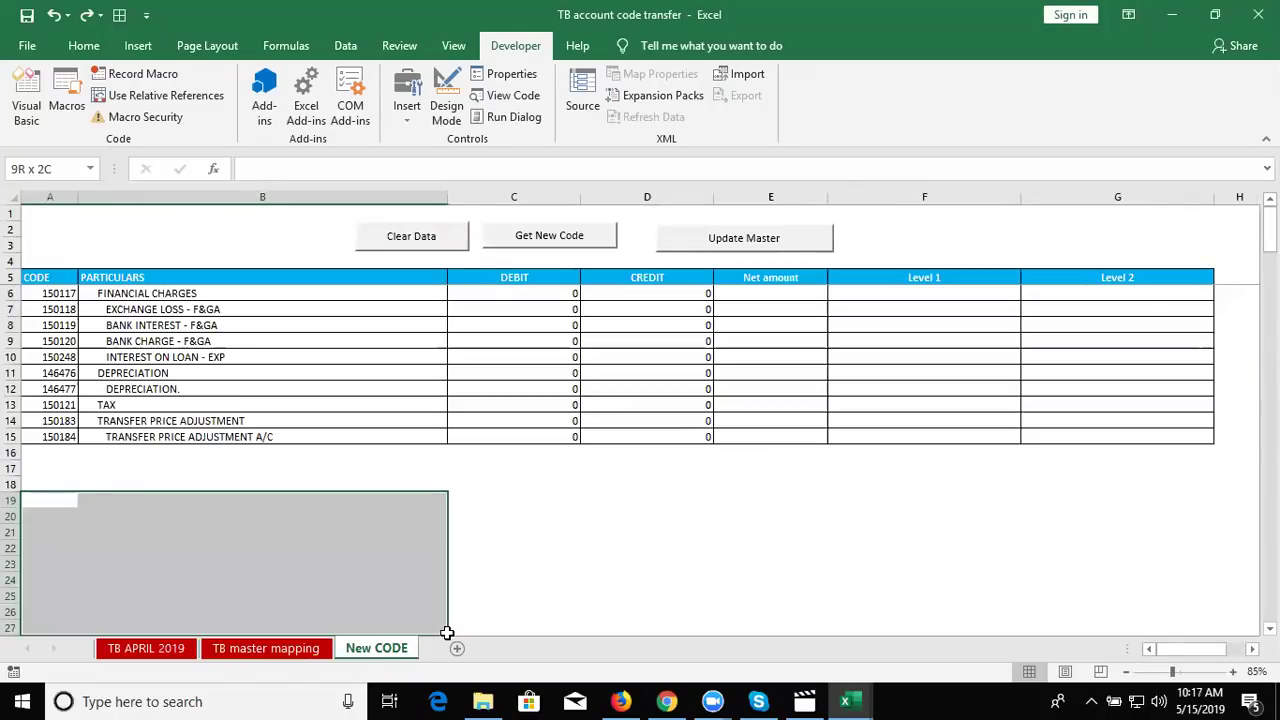
{"action": "left_click", "coordinate": [680, 534]}
{"action": "left_click", "coordinate": [950, 228]}
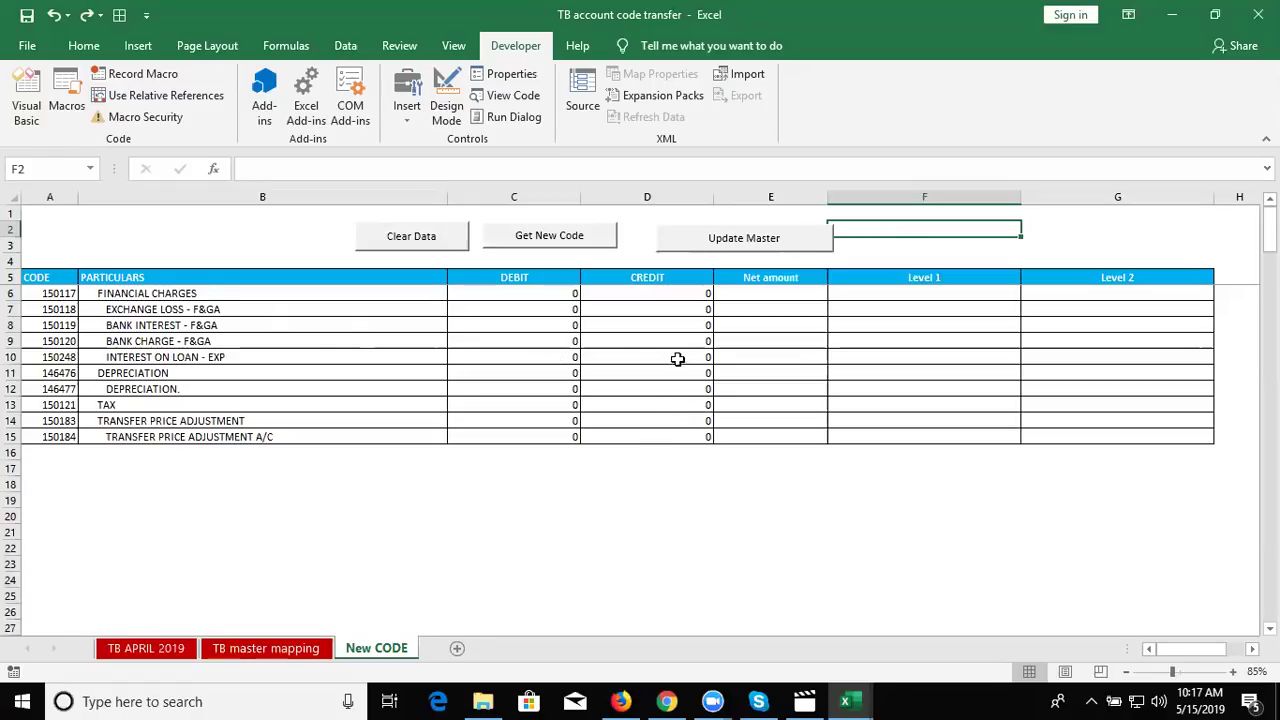
{"action": "left_click_drag", "start_coordinate": [888, 455], "coordinate": [1236, 542]}
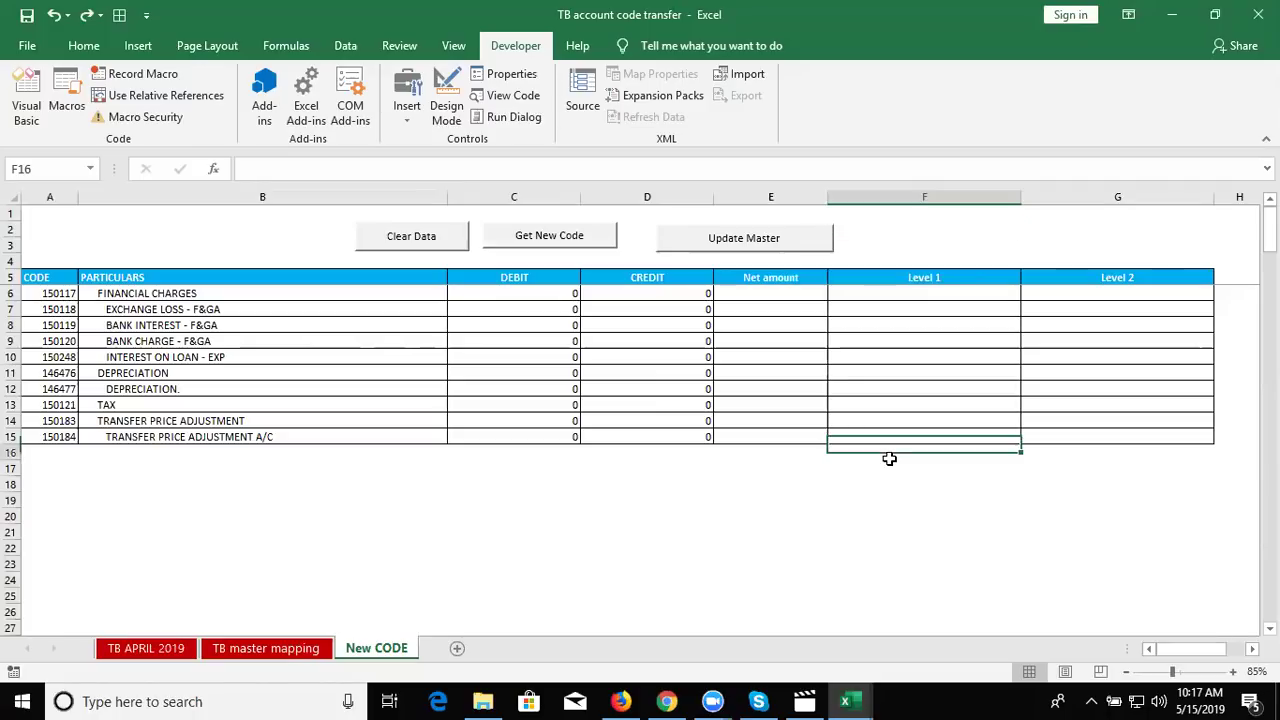
{"action": "left_click", "coordinate": [1241, 486]}
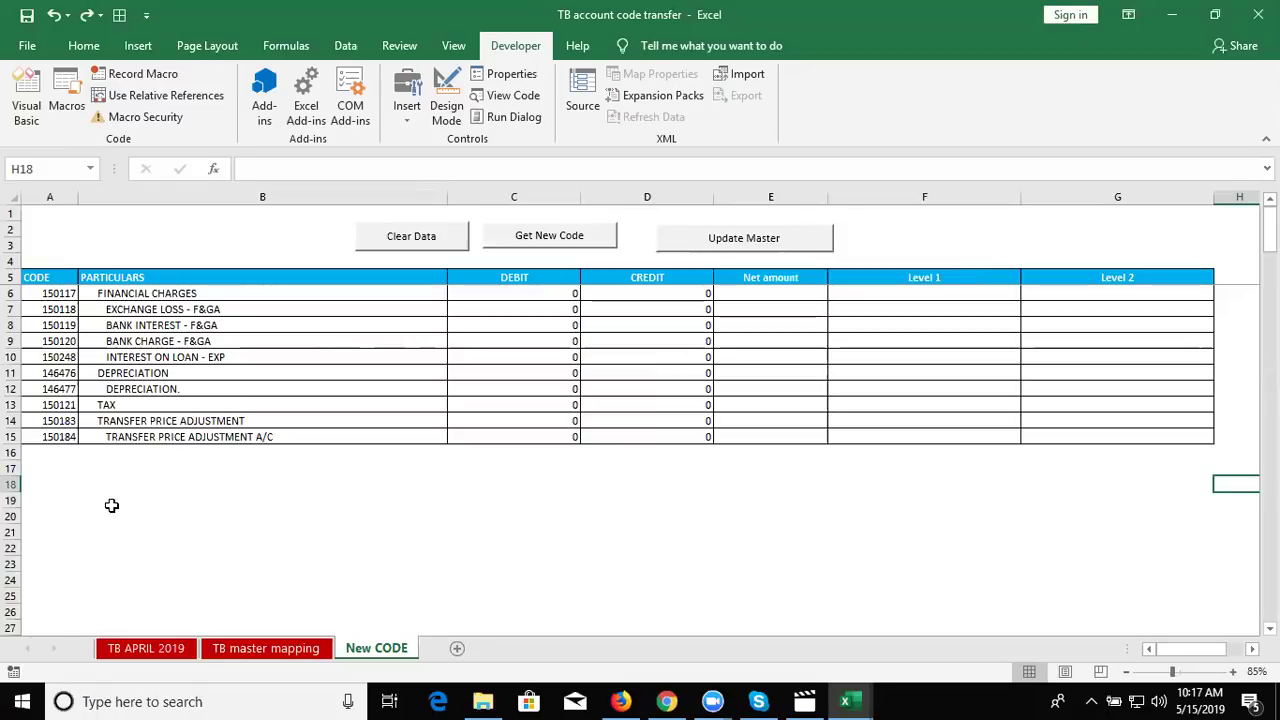
Step: Save the workbook and minimize it to show the Windows desktop
{"action": "left_click_drag", "start_coordinate": [100, 487], "coordinate": [378, 577]}
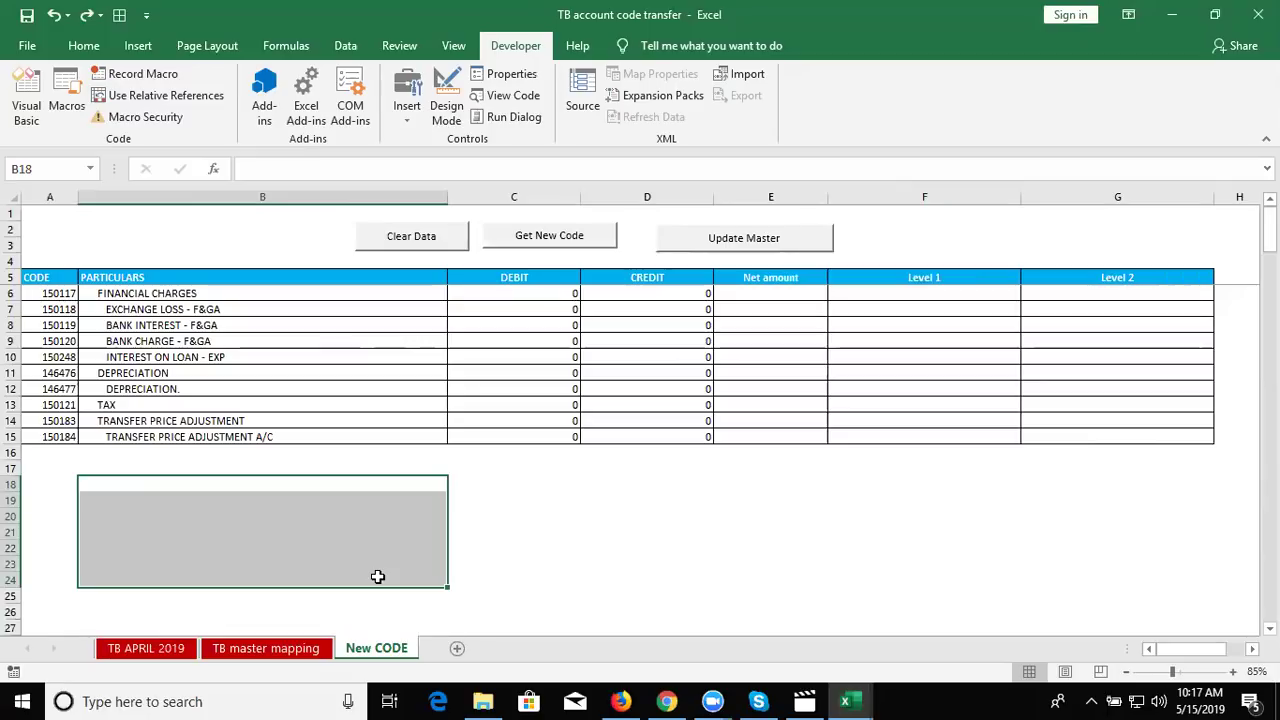
{"action": "key", "text": "ctrl+s"}
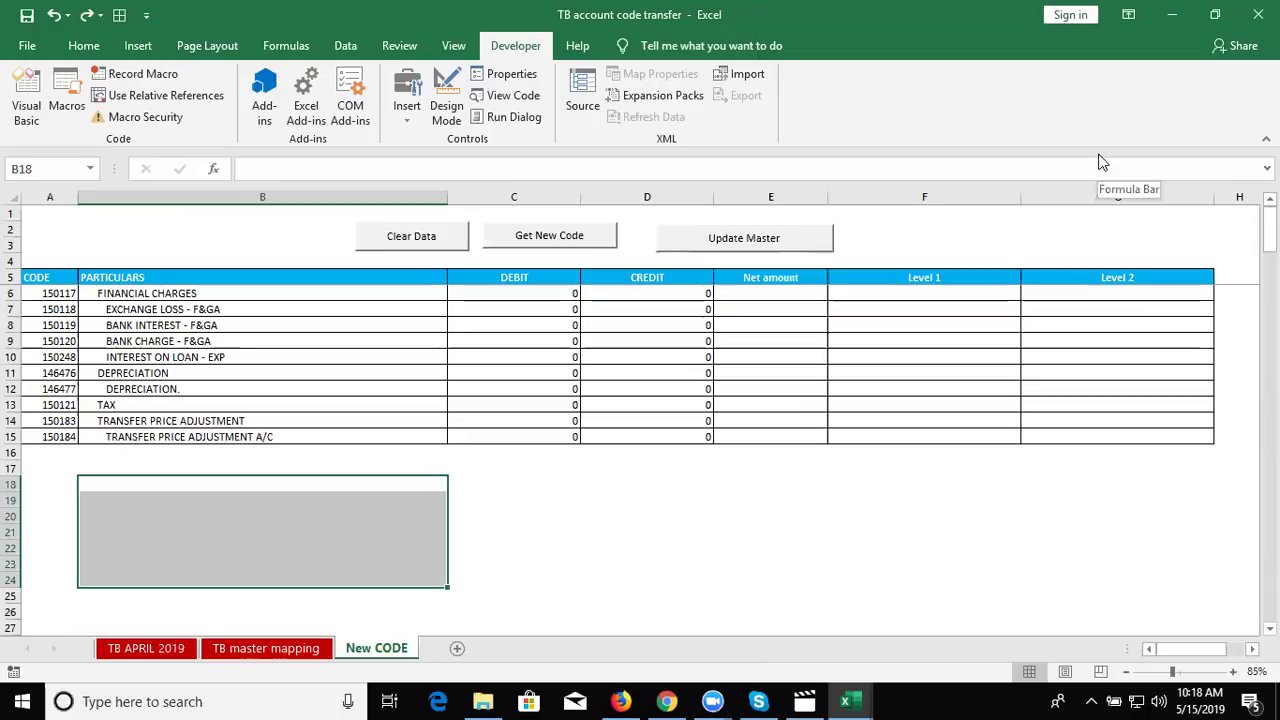
{"action": "key", "text": "super+d"}
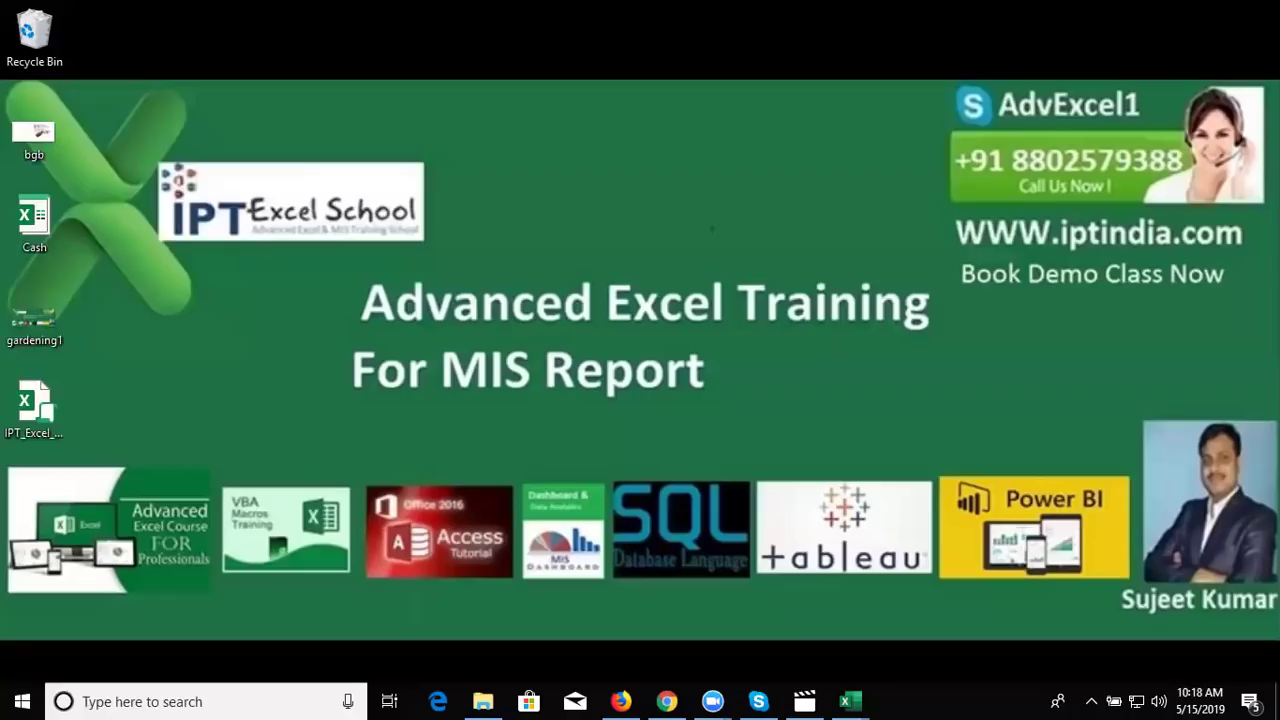